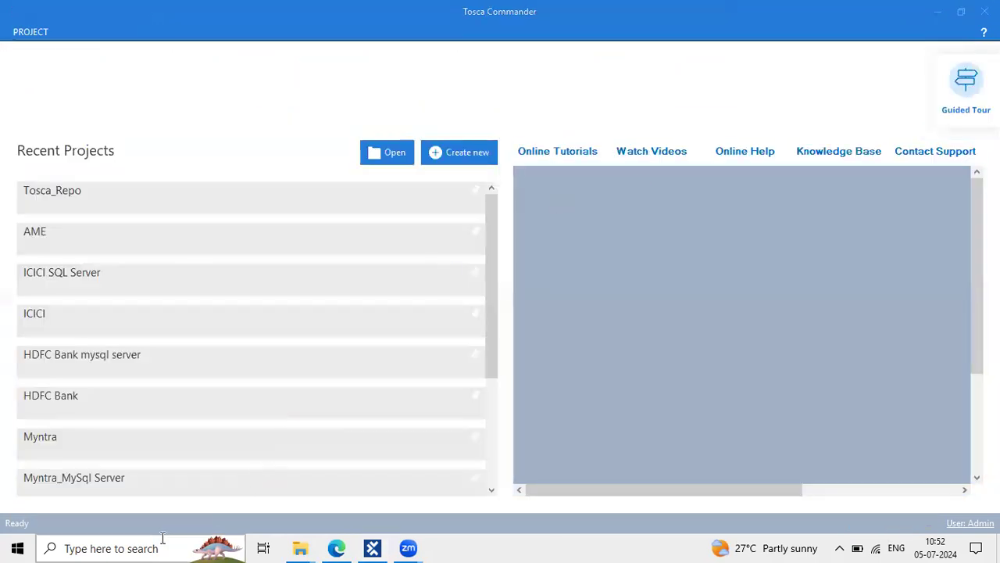
# Search Windows for 'Tosca Comma' and launch the Tosca Commander best match
pyautogui.click(163, 540)
pyautogui.write('Tosca C')
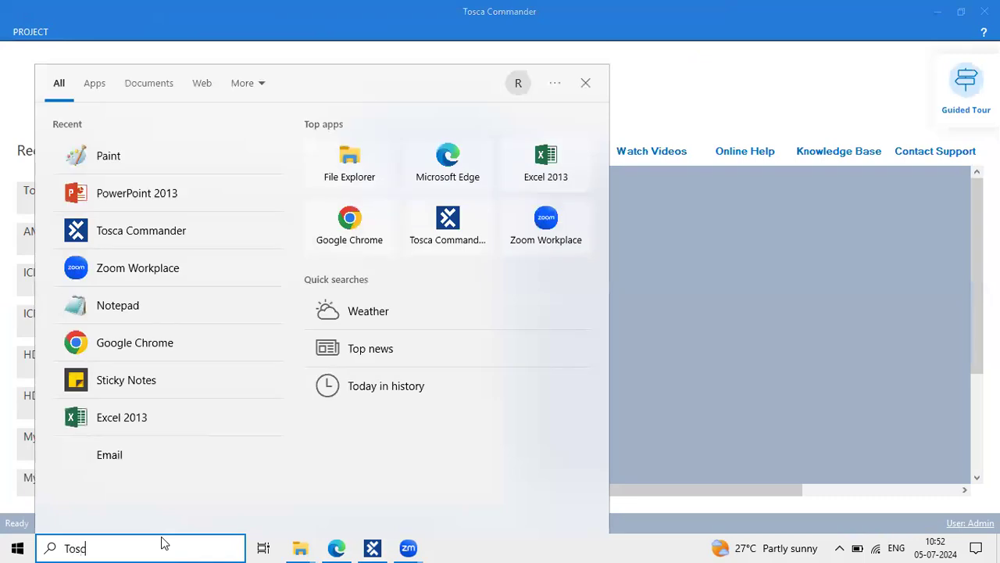
pyautogui.write('omma')
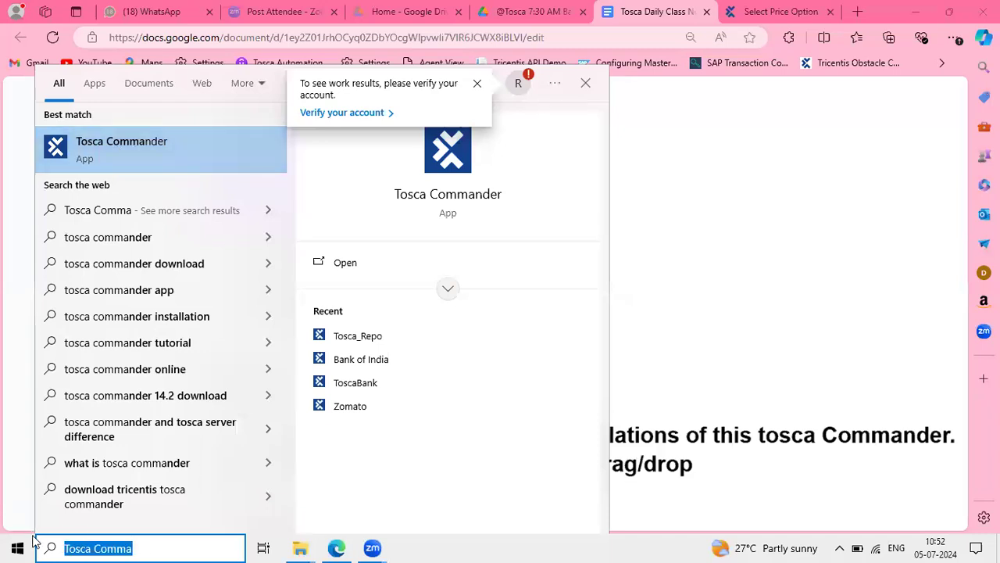
pyautogui.click(154, 154)
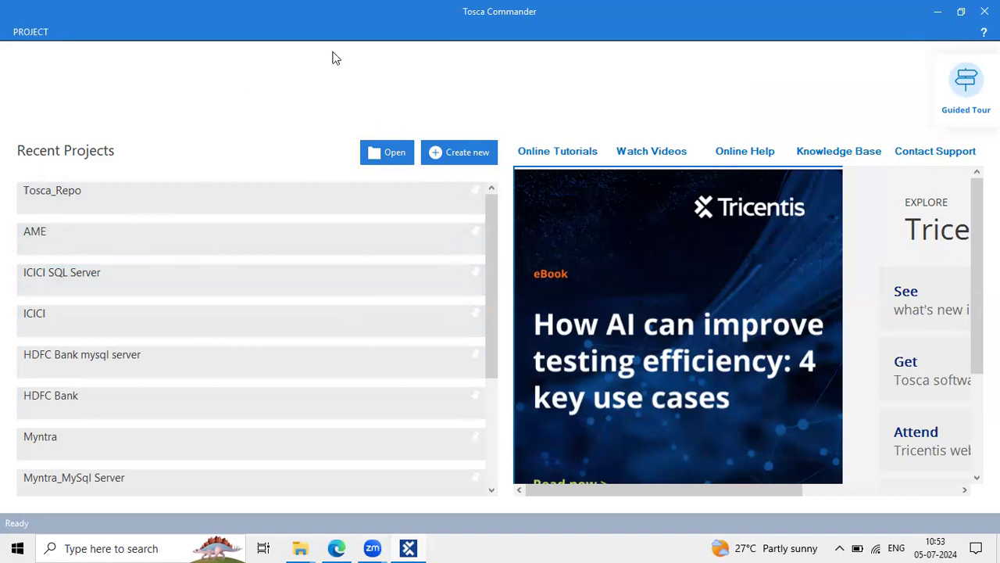
# Browse the start page entries and select the Tosca_Repo project in the Recent Projects list
pyautogui.click(50, 401)
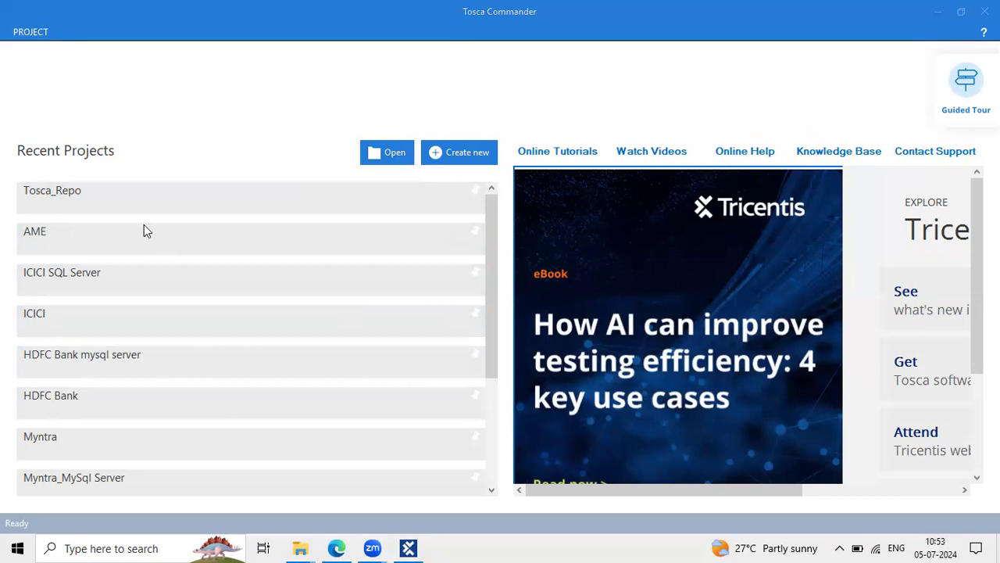
pyautogui.click(82, 192)
pyautogui.click(51, 232)
pyautogui.click(110, 274)
pyautogui.click(48, 315)
pyautogui.click(135, 347)
pyautogui.click(75, 408)
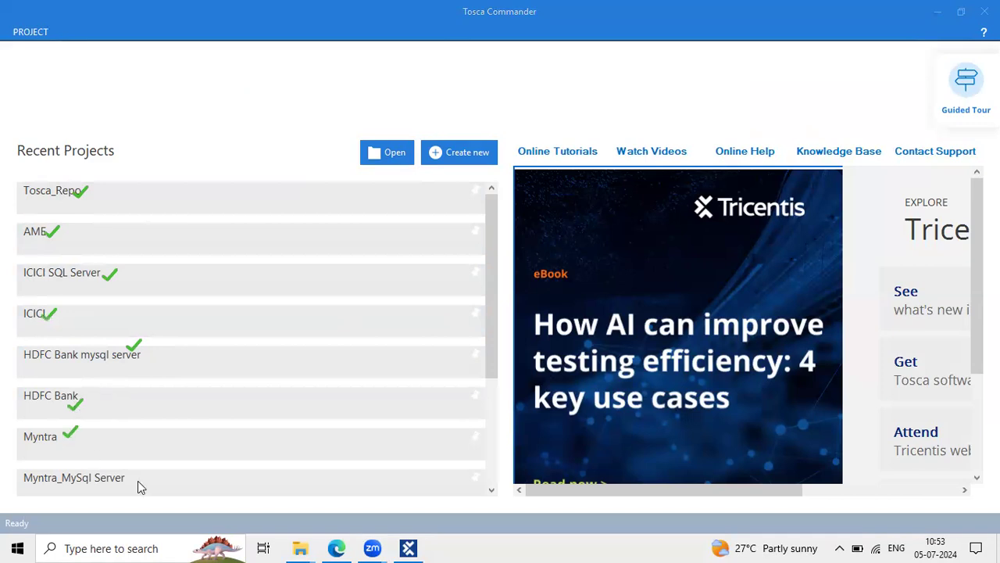
pyautogui.click(121, 82)
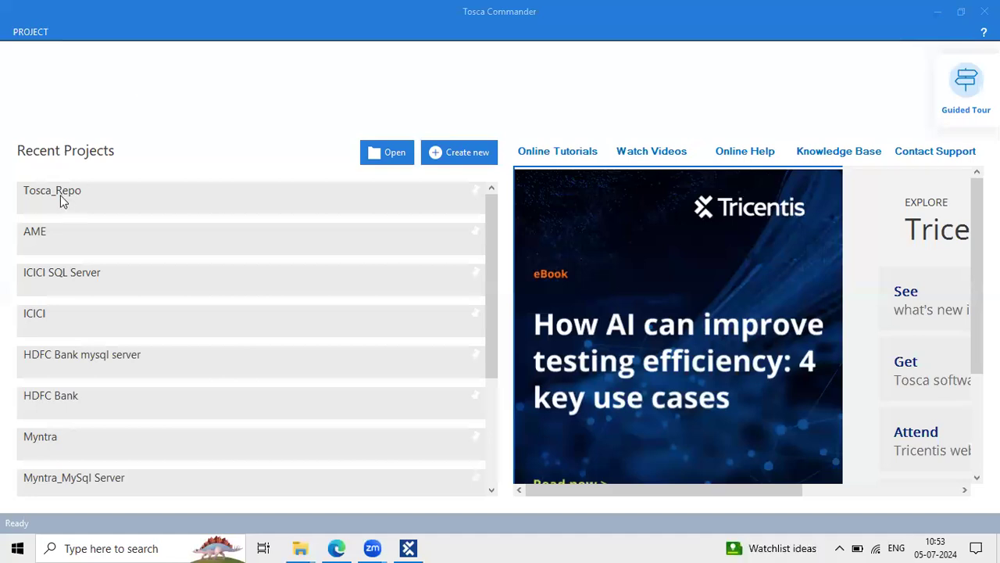
pyautogui.click(88, 199)
# Return from the browser to Tosca Commander and open the ICICI project
pyautogui.moveTo(419, 137)
pyautogui.mouseDown()
pyautogui.moveTo(505, 149)
pyautogui.moveTo(504, 167)
pyautogui.mouseUp()
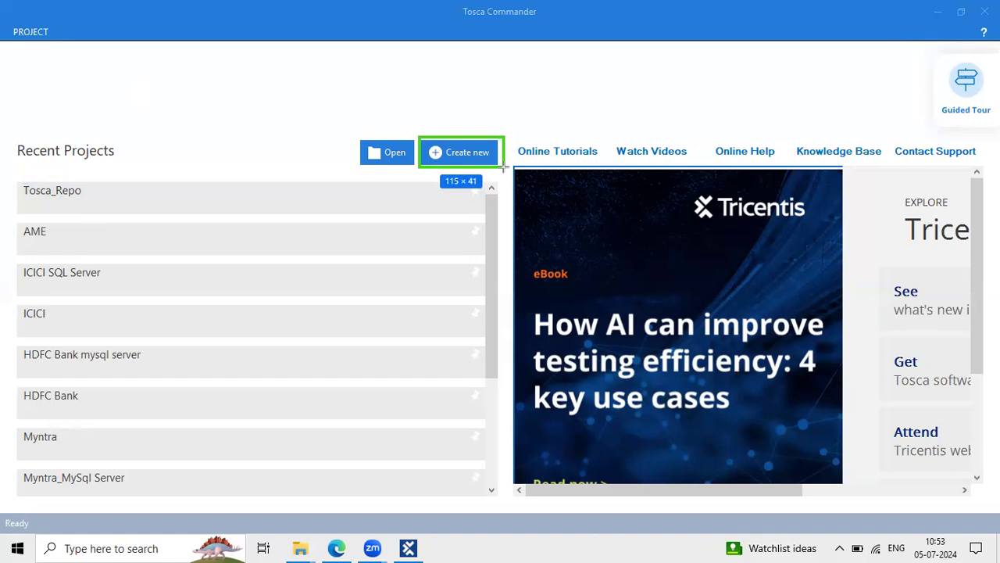
pyautogui.moveTo(504, 167); pyautogui.dragTo(504, 167)
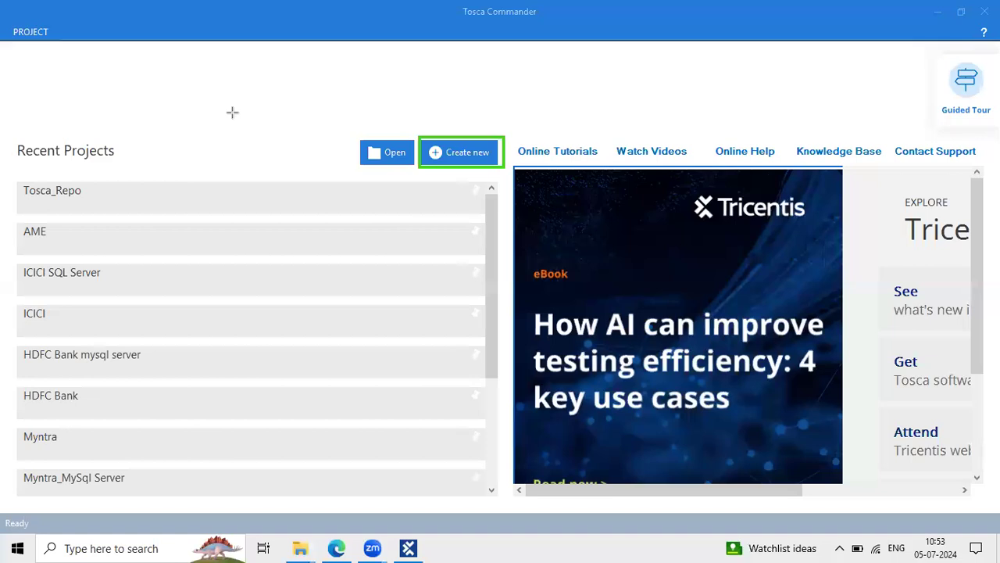
pyautogui.click(402, 108)
pyautogui.click(274, 123)
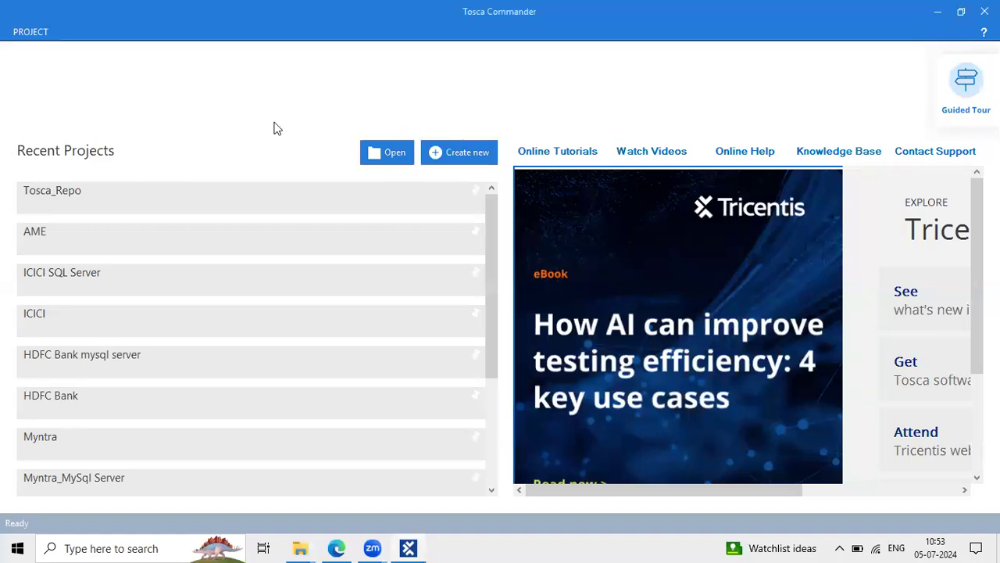
pyautogui.click(336, 548)
pyautogui.click(336, 548)
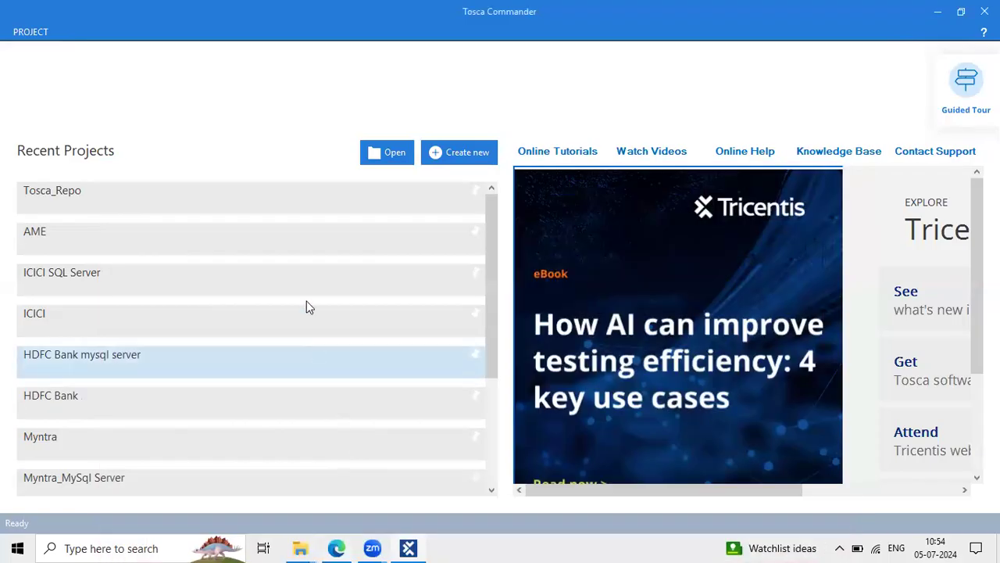
pyautogui.click(105, 328)
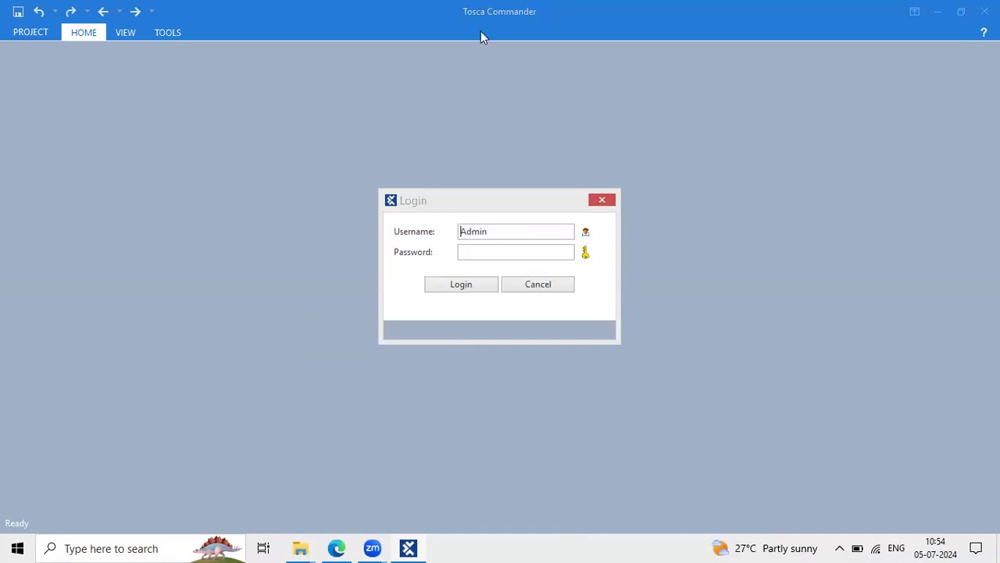
# Log in with the pre-filled username and the account password
pyautogui.click(449, 256)
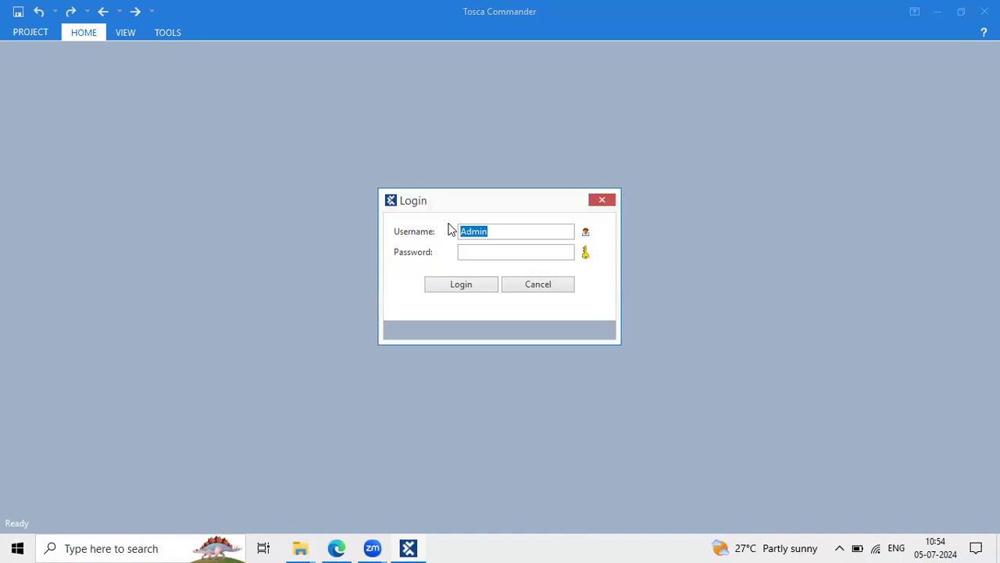
pyautogui.click(503, 253)
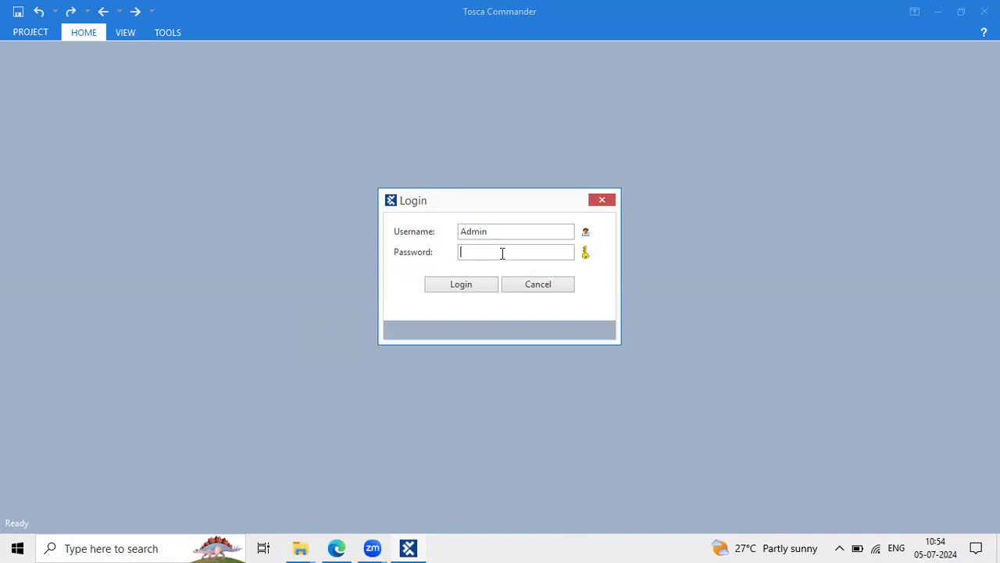
pyautogui.click(452, 288)
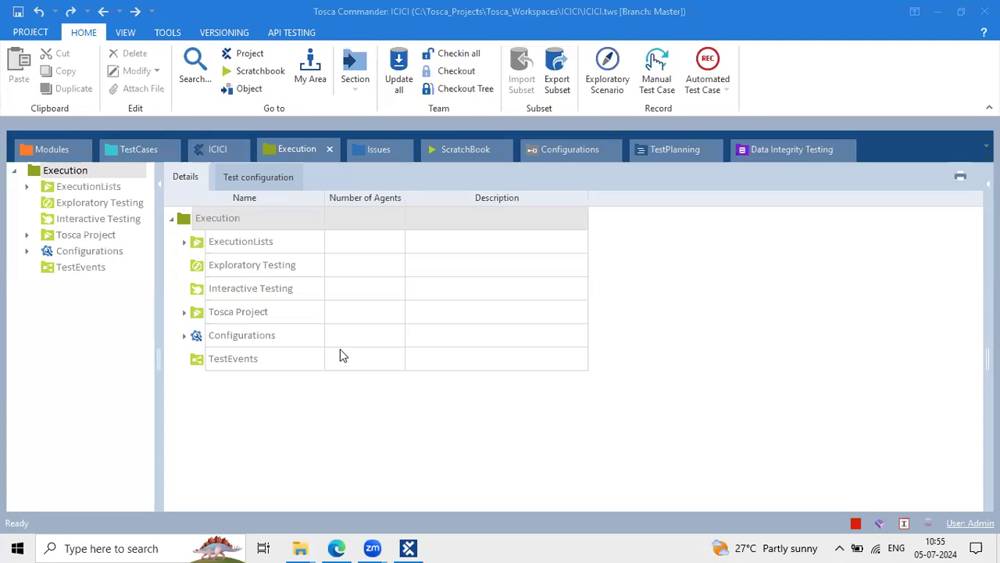
# Switch to Modules, float it as its own window, then dock it back among the tabs
pyautogui.click(382, 337)
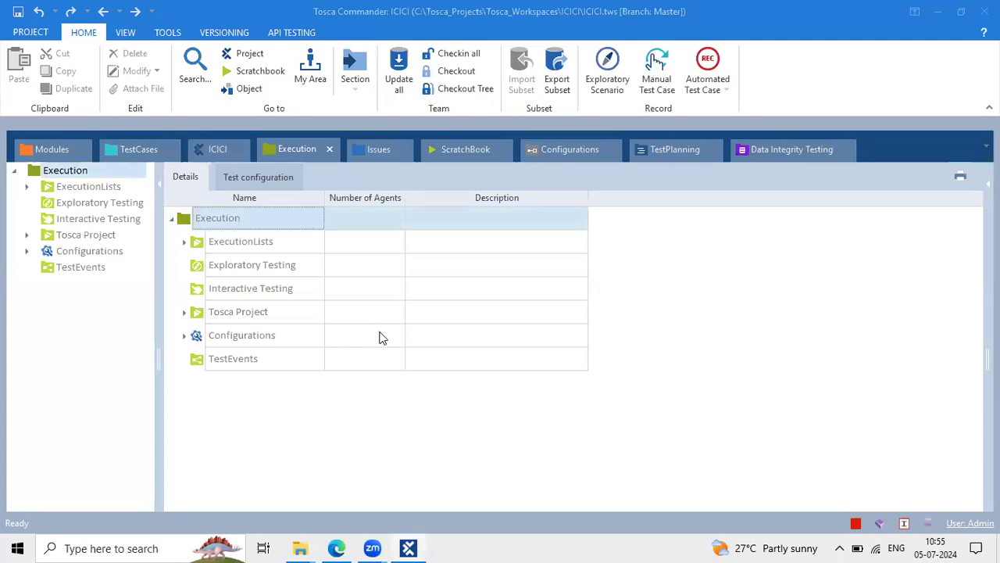
pyautogui.click(382, 337)
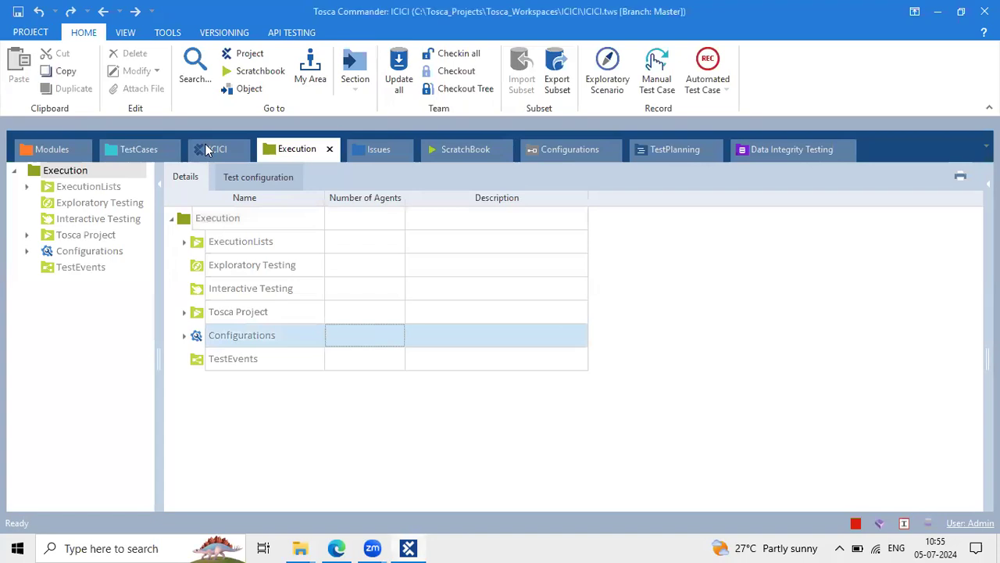
pyautogui.click(31, 147)
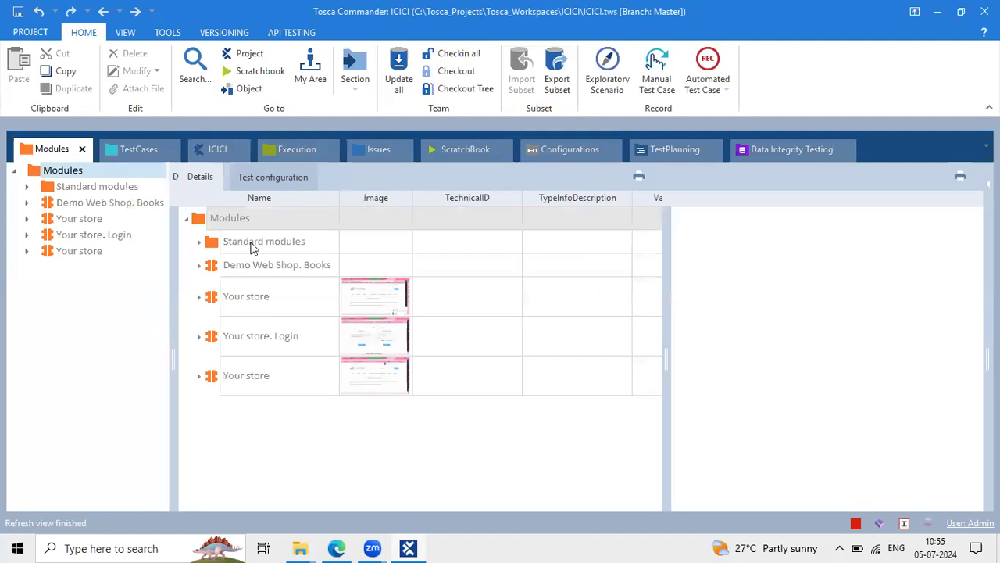
pyautogui.doubleClick(343, 145)
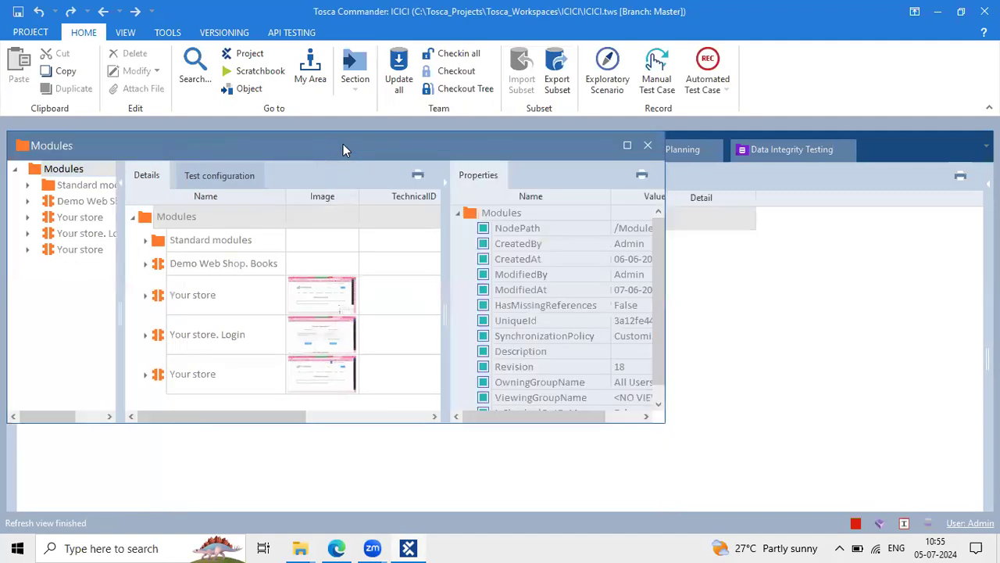
pyautogui.click(85, 151)
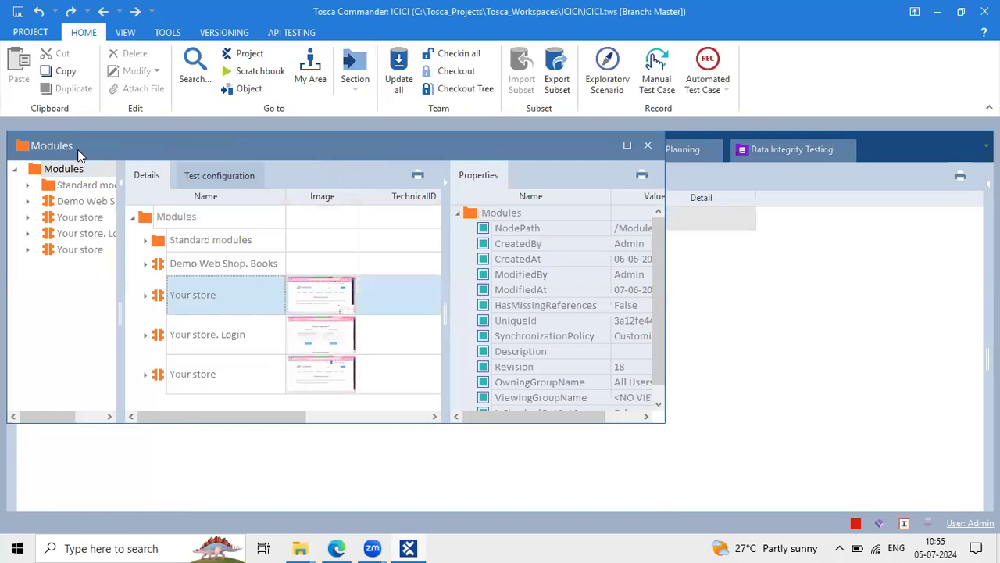
pyautogui.doubleClick(78, 149)
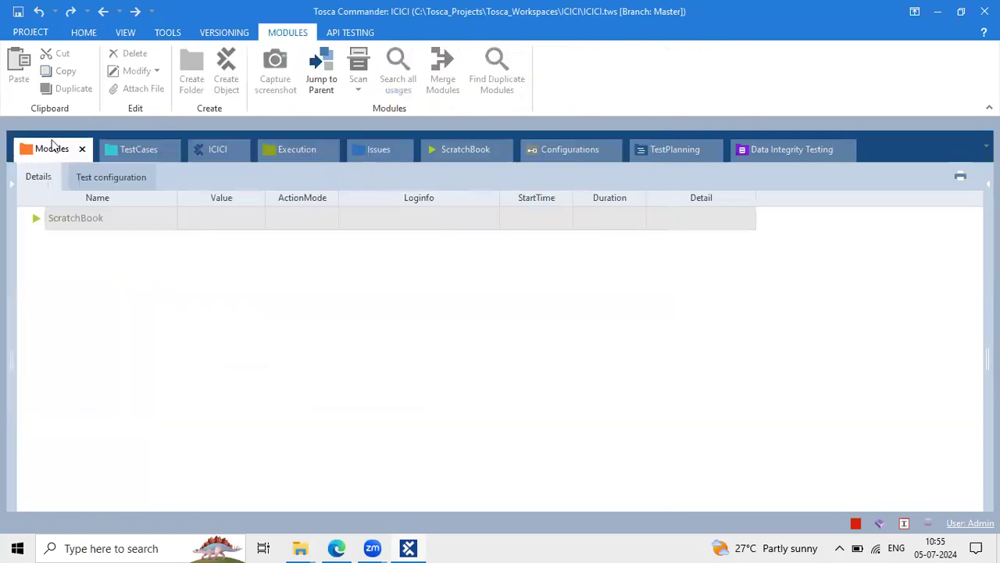
# Mark out the Modules panes and select the Your store. Login module
pyautogui.moveTo(10, 165)
pyautogui.mouseDown()
pyautogui.moveTo(191, 448)
pyautogui.moveTo(185, 551)
pyautogui.moveTo(168, 523)
pyautogui.mouseUp()
pyautogui.moveTo(663, 163); pyautogui.dragTo(981, 511)
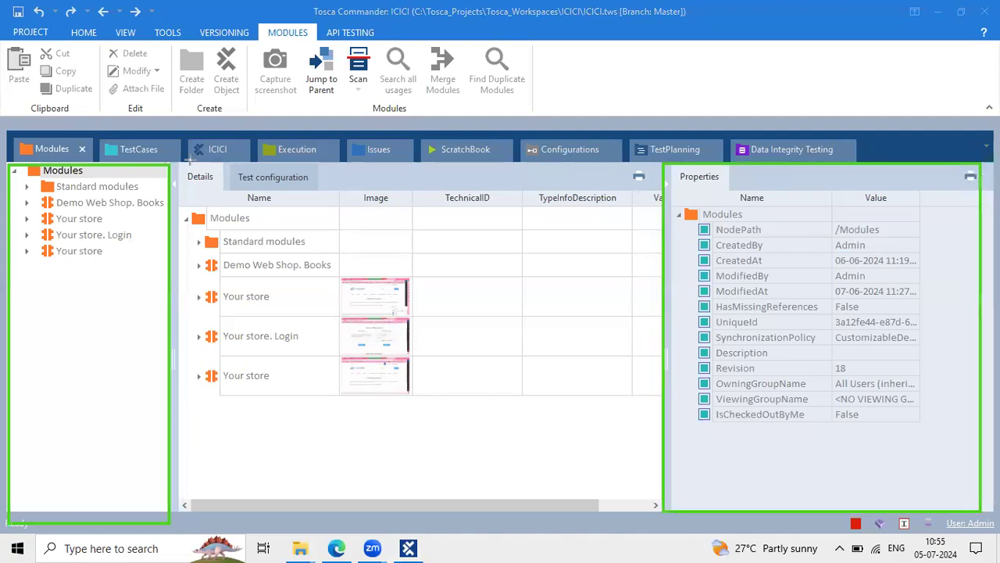
pyautogui.moveTo(661, 385); pyautogui.dragTo(652, 502)
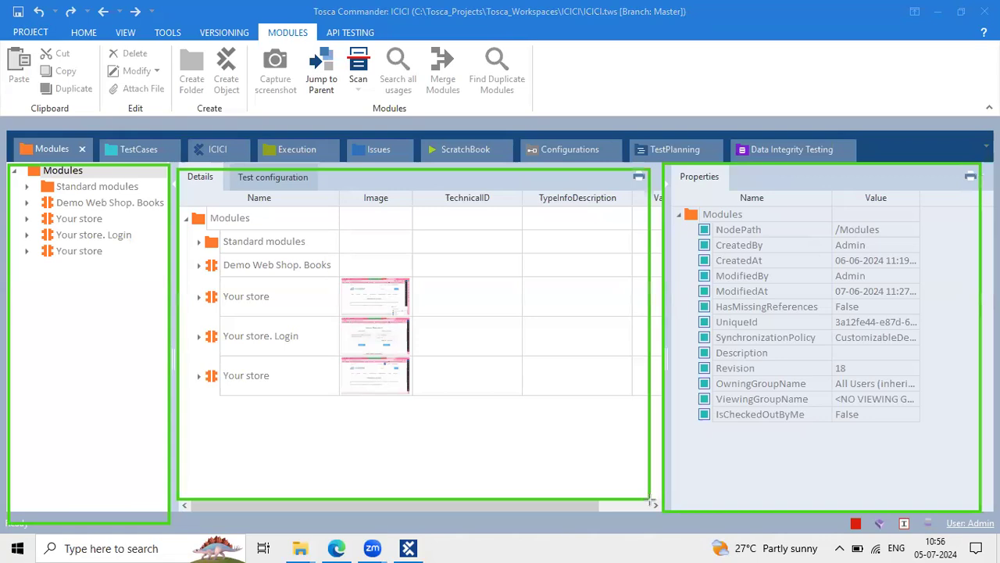
pyautogui.click(97, 281)
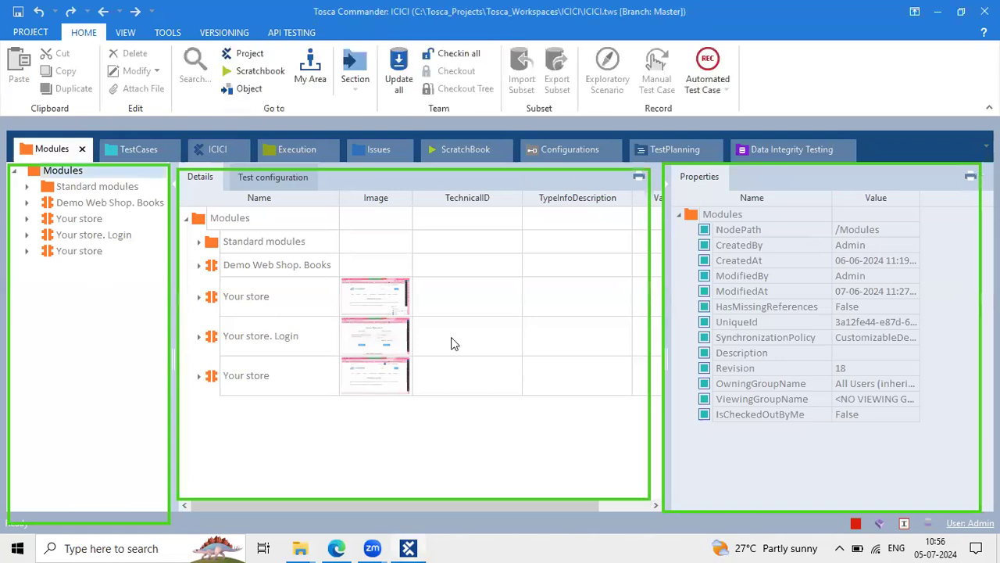
pyautogui.click(407, 353)
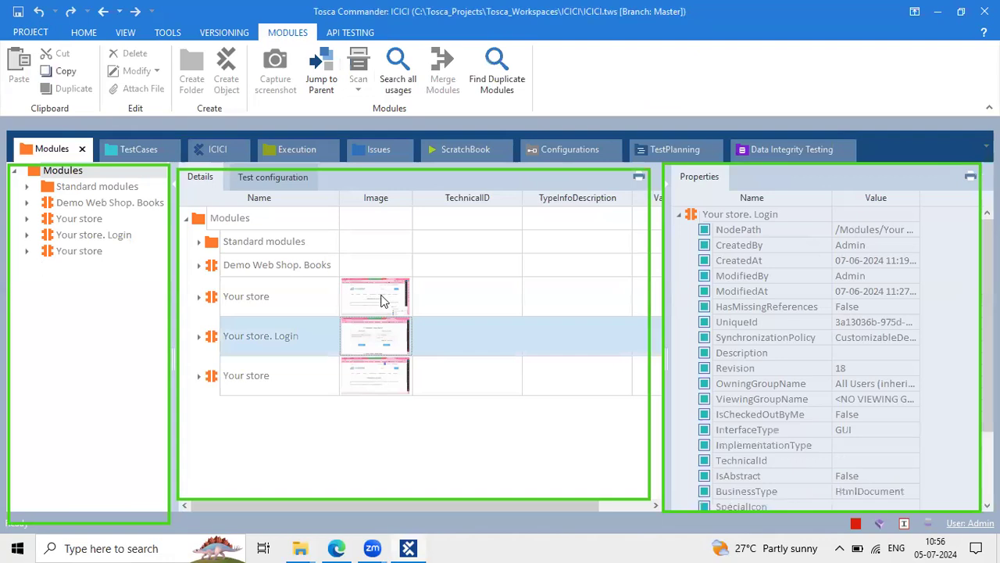
pyautogui.click(85, 308)
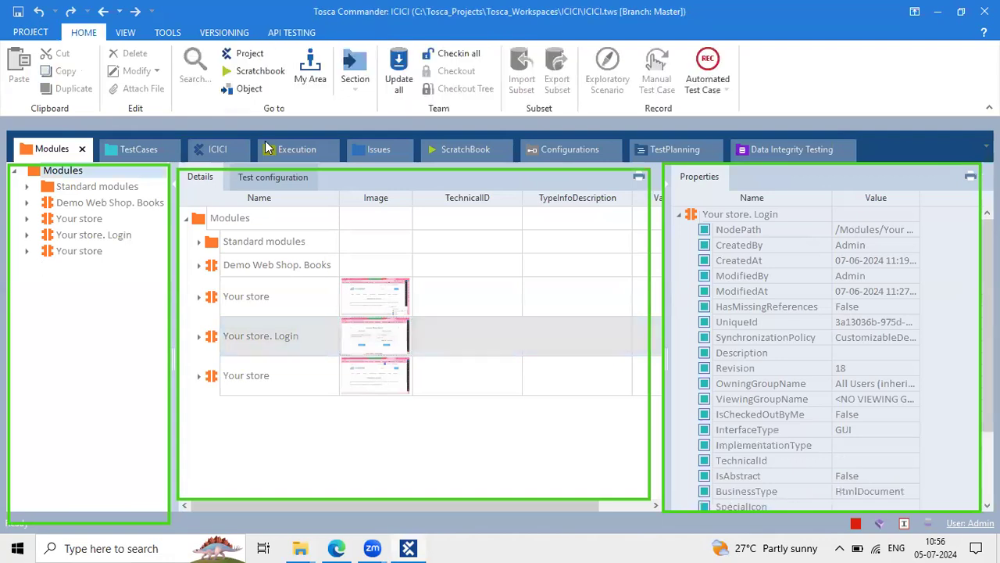
pyautogui.click(254, 422)
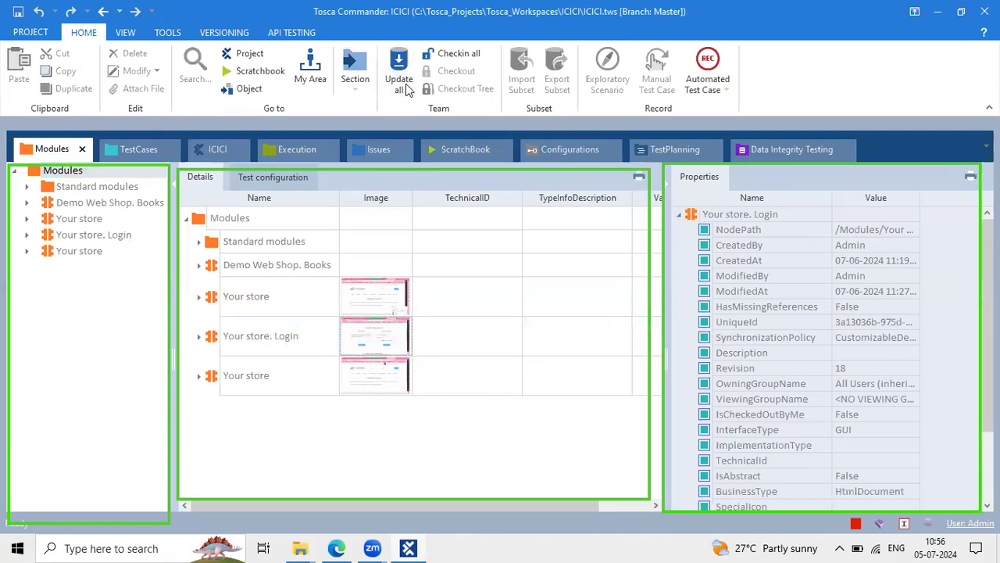
# Label the panes 'Hirerchy pane', 'Detaiiled View' and 'Properties Pane', with Modules in front
pyautogui.click(28, 344)
pyautogui.write('Hir')
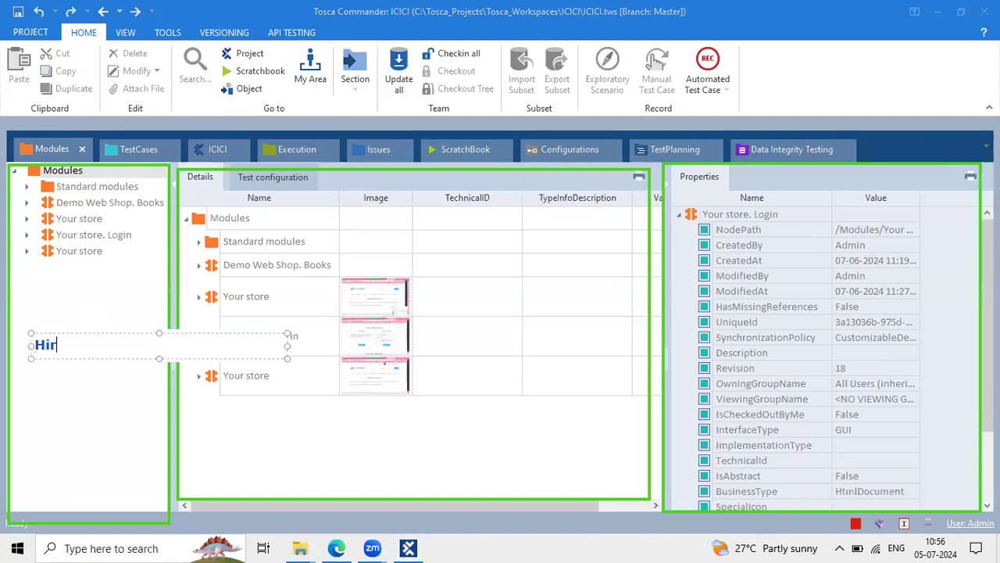
pyautogui.write('erchy pane')
pyautogui.click(272, 424)
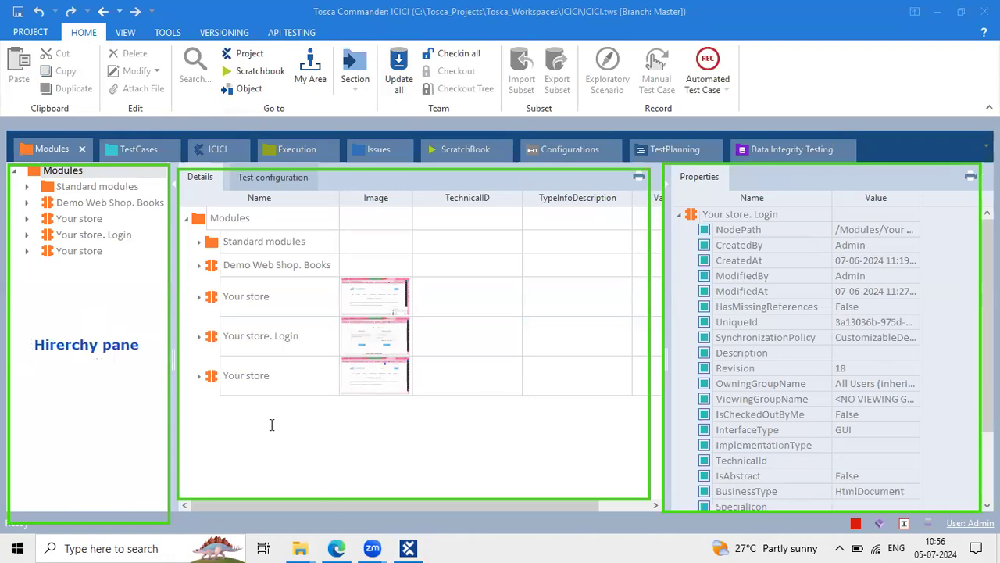
pyautogui.write('Detaiiled View')
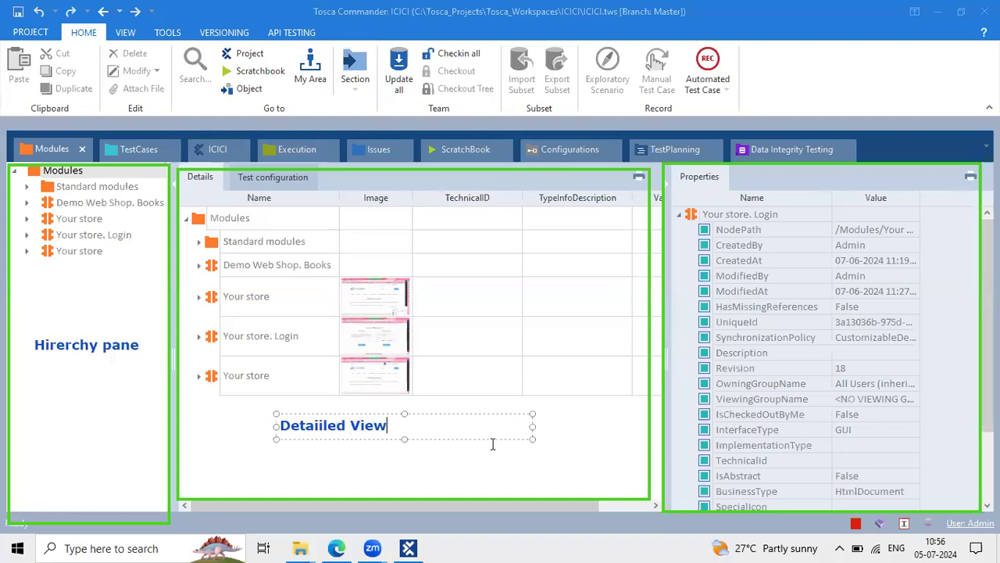
pyautogui.click(748, 455)
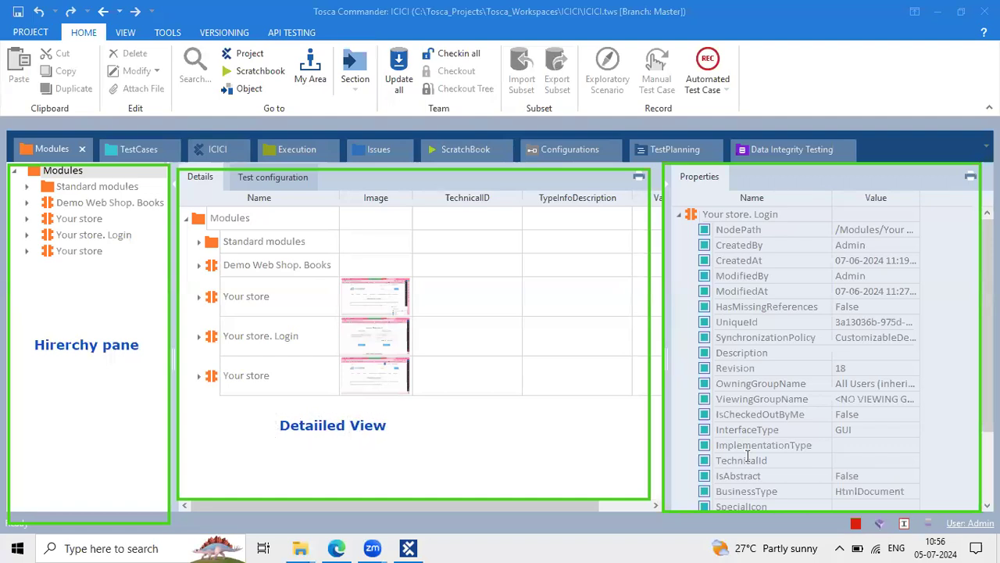
pyautogui.click(768, 455)
pyautogui.write('P')
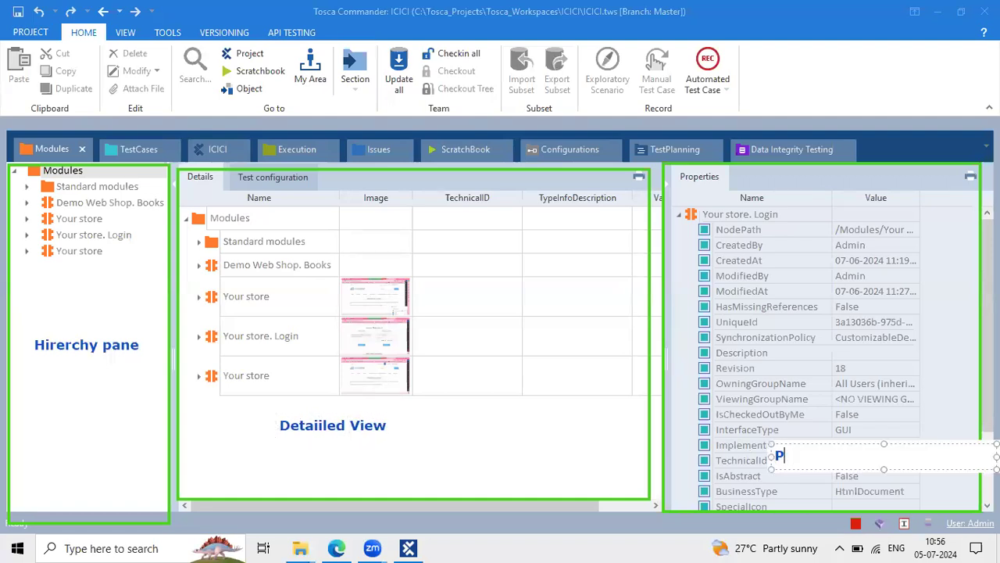
pyautogui.write('roperties Pane')
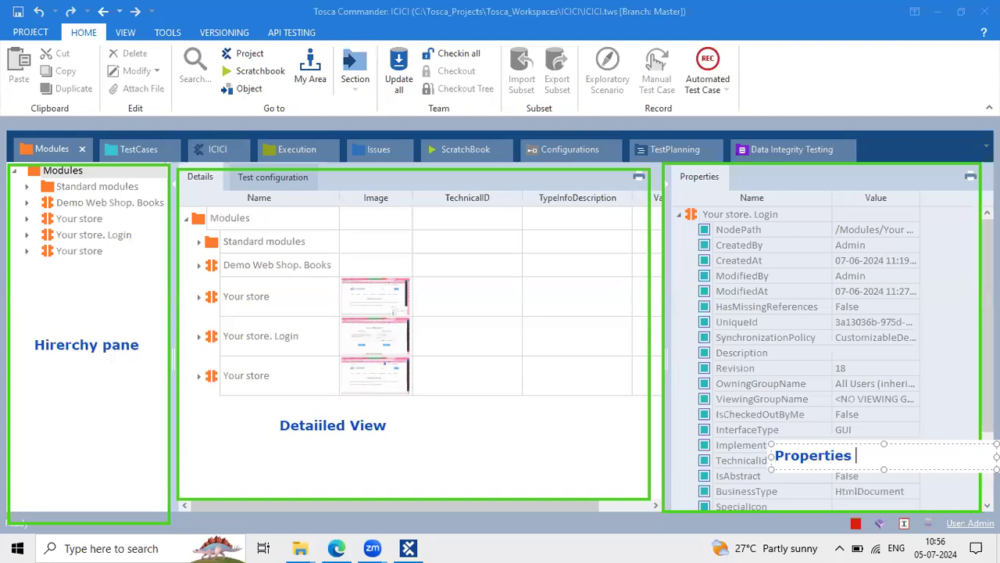
pyautogui.press('Return')
pyautogui.click(724, 399)
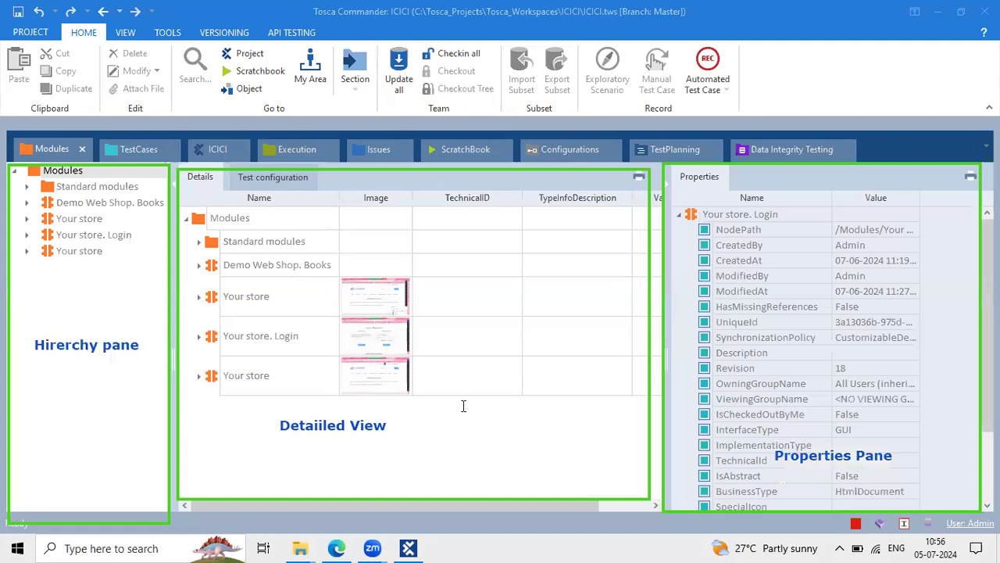
pyautogui.click(49, 151)
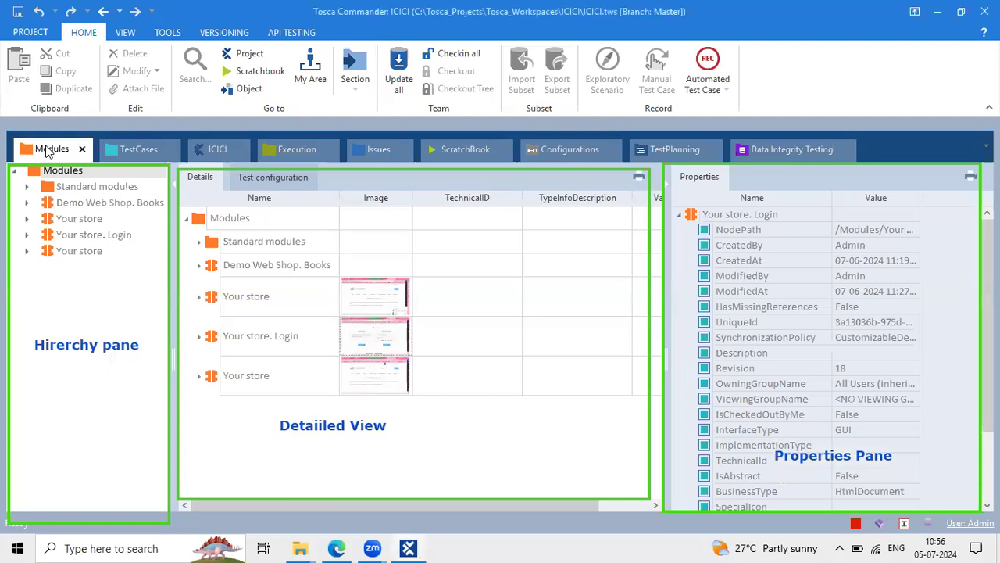
# View TestCases and the ICICI root, then widen the Execution tree and properties panes
pyautogui.click(134, 146)
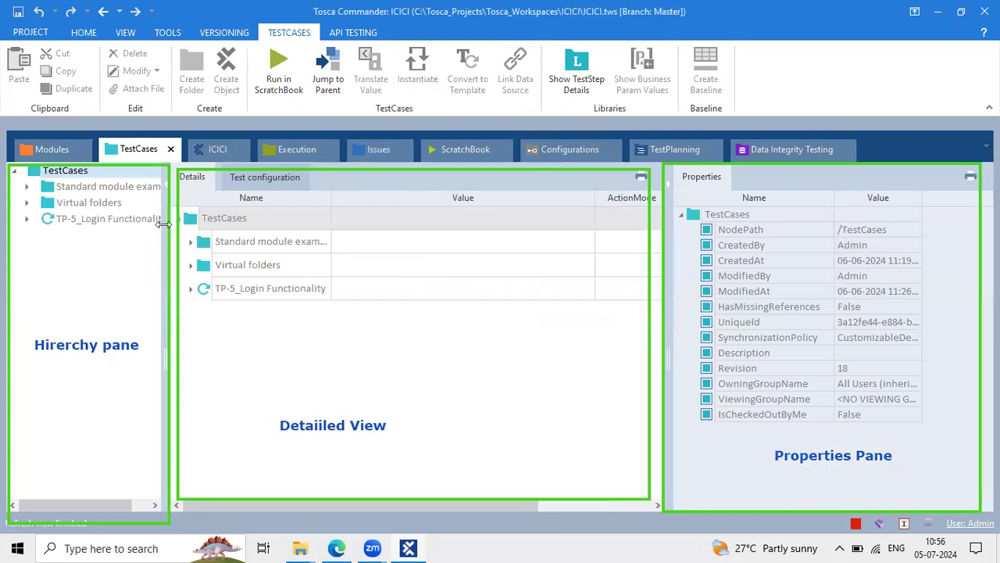
pyautogui.click(218, 156)
pyautogui.moveTo(218, 156); pyautogui.dragTo(224, 143)
pyautogui.moveTo(241, 296); pyautogui.dragTo(174, 297)
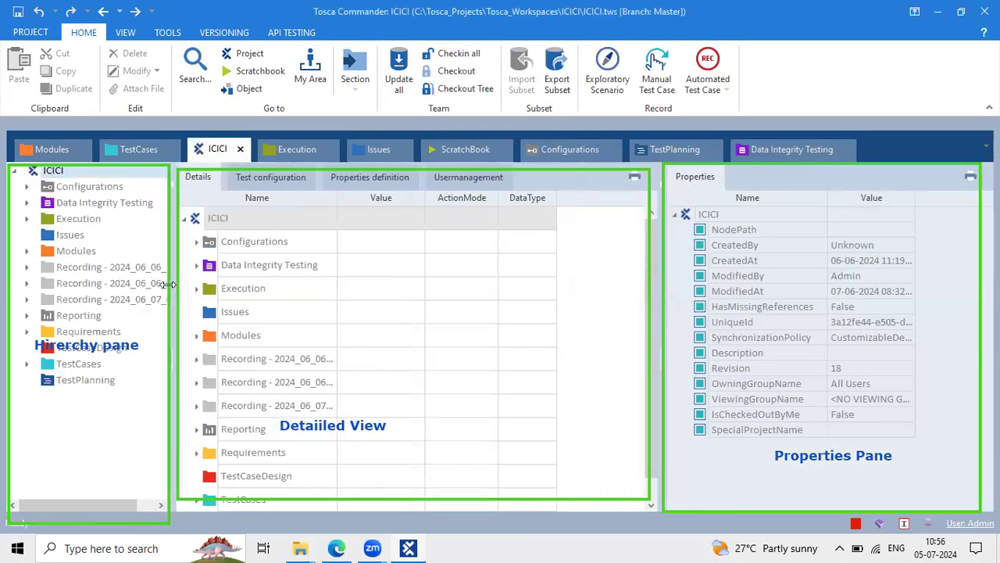
pyautogui.click(298, 149)
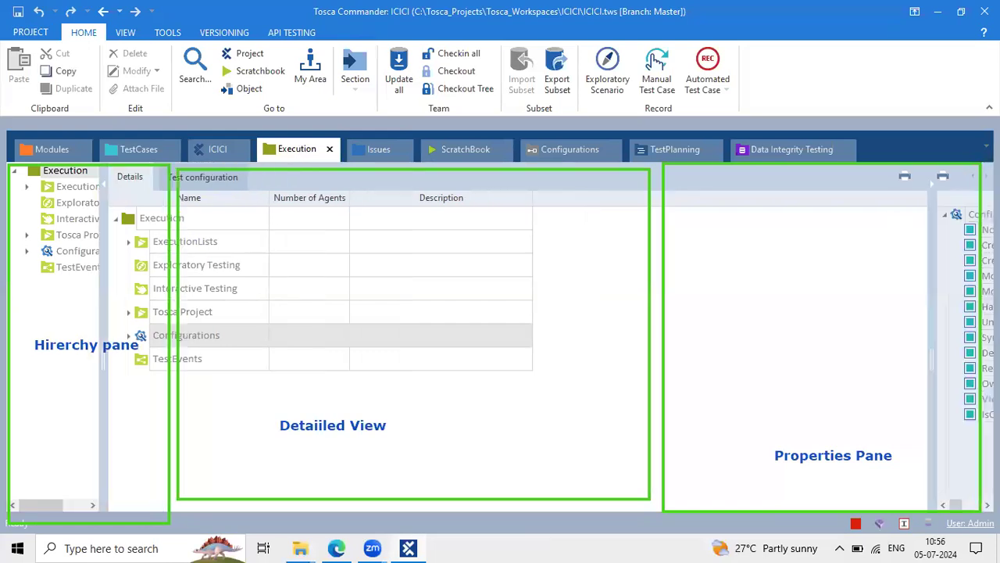
pyautogui.moveTo(834, 269); pyautogui.dragTo(683, 252)
pyautogui.moveTo(102, 258); pyautogui.dragTo(172, 258)
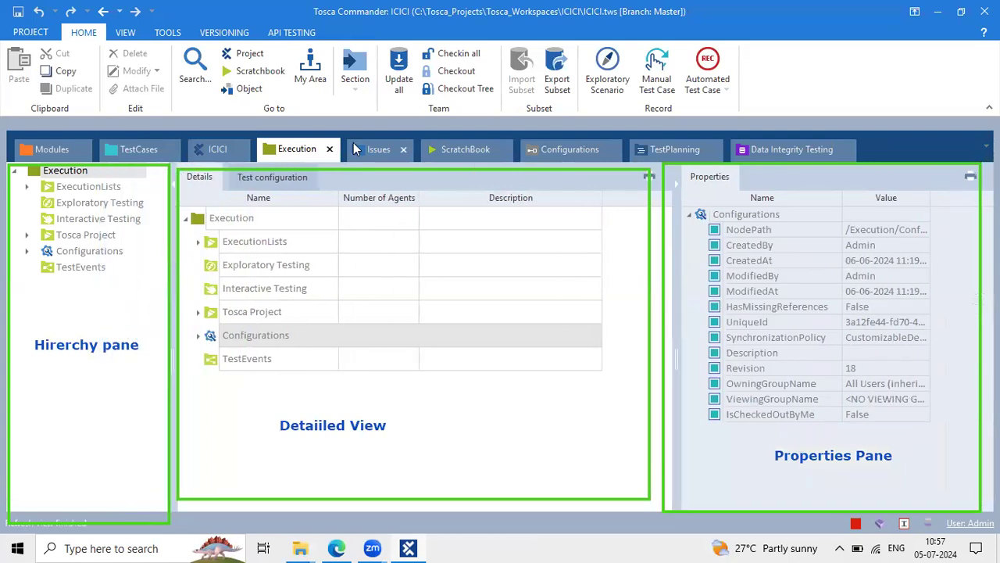
# Widen the Issues, Configurations, TestPlanning and Data Integrity Testing details views, then return to ICICI
pyautogui.click(353, 143)
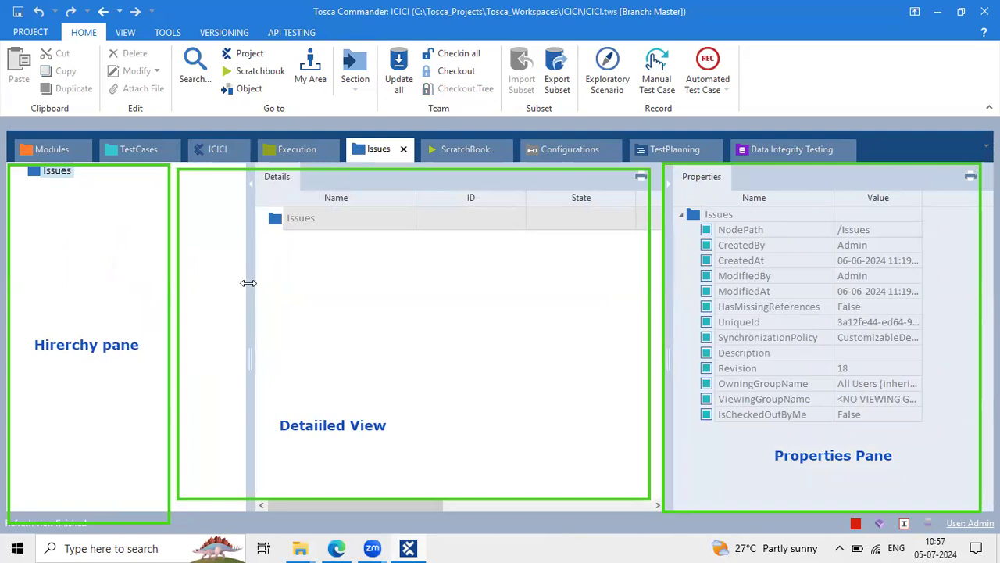
pyautogui.moveTo(248, 282); pyautogui.dragTo(183, 261)
pyautogui.click(457, 156)
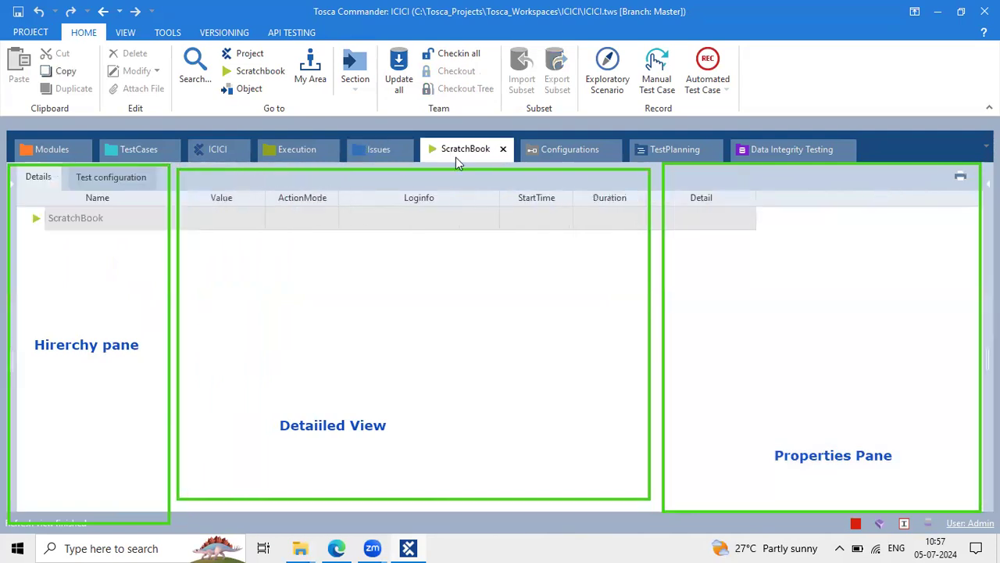
pyautogui.click(590, 148)
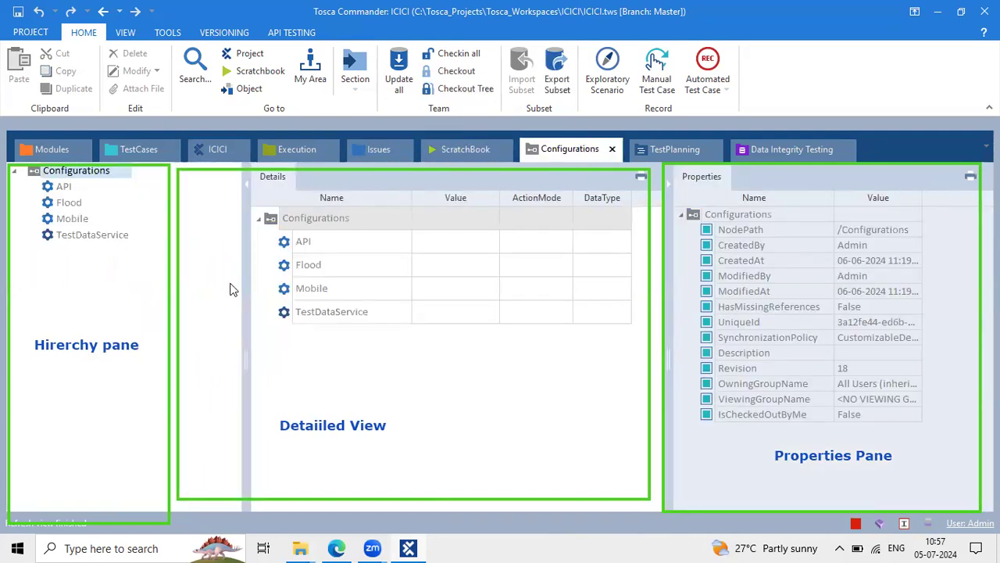
pyautogui.moveTo(247, 291); pyautogui.dragTo(172, 277)
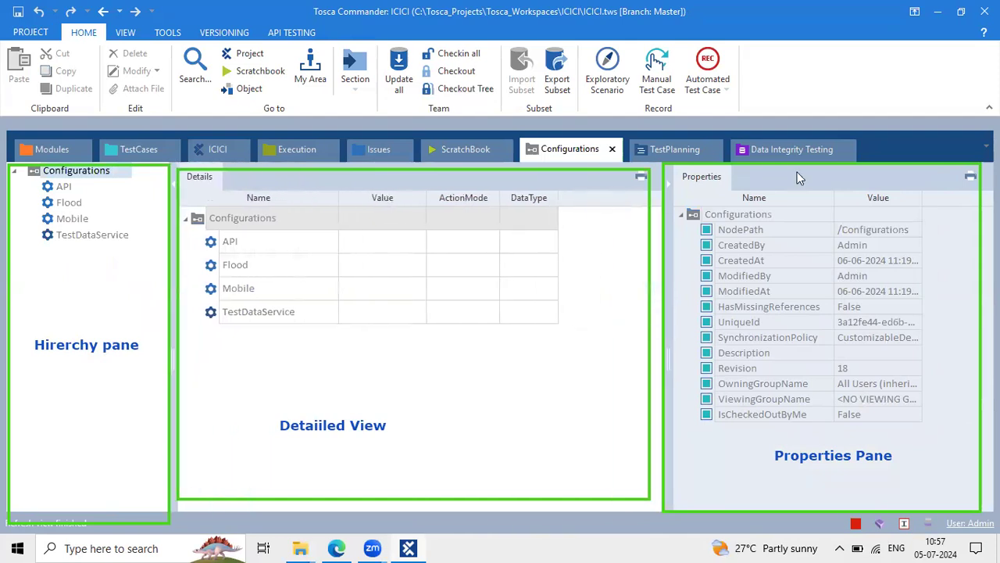
pyautogui.click(656, 152)
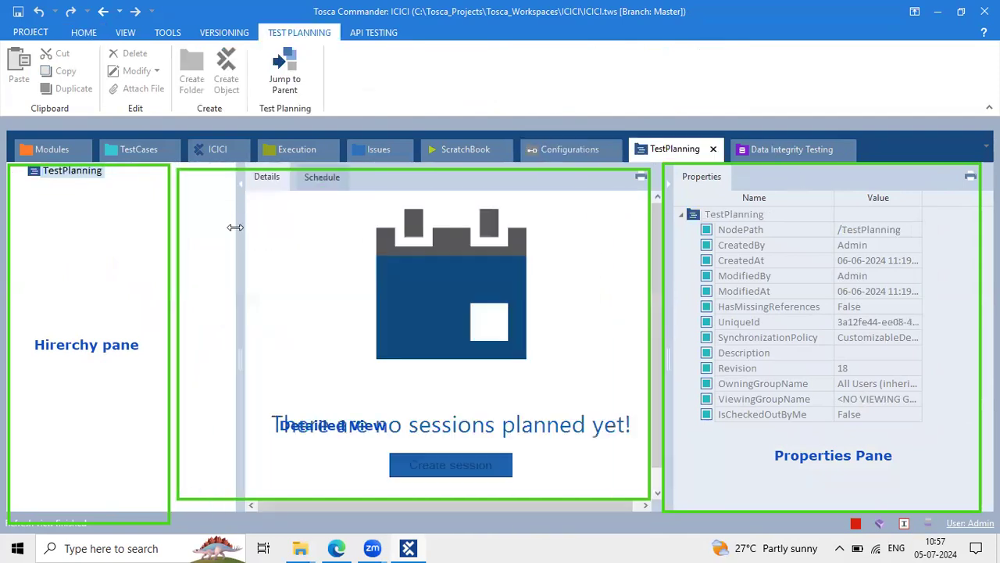
pyautogui.moveTo(235, 244); pyautogui.dragTo(170, 236)
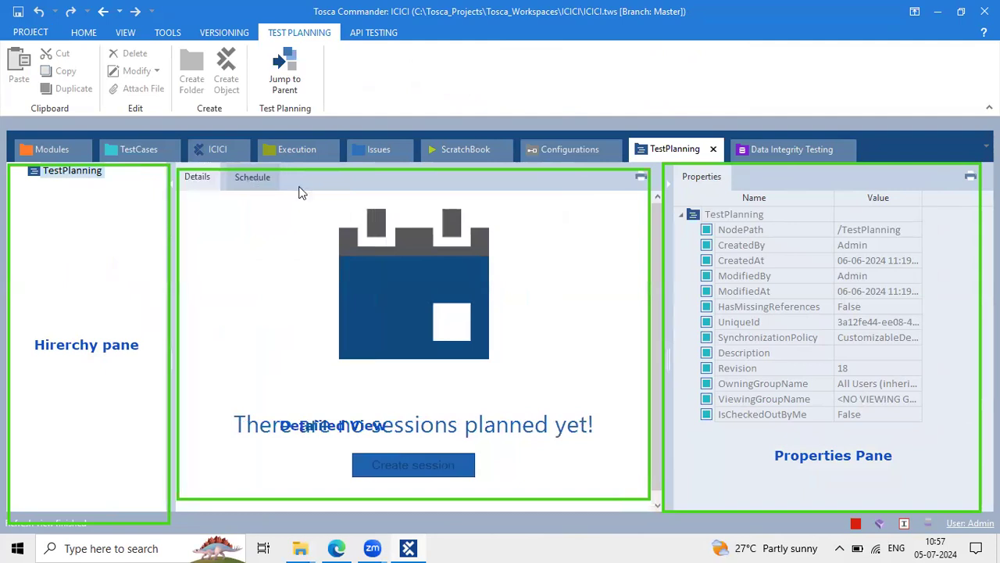
pyautogui.click(779, 157)
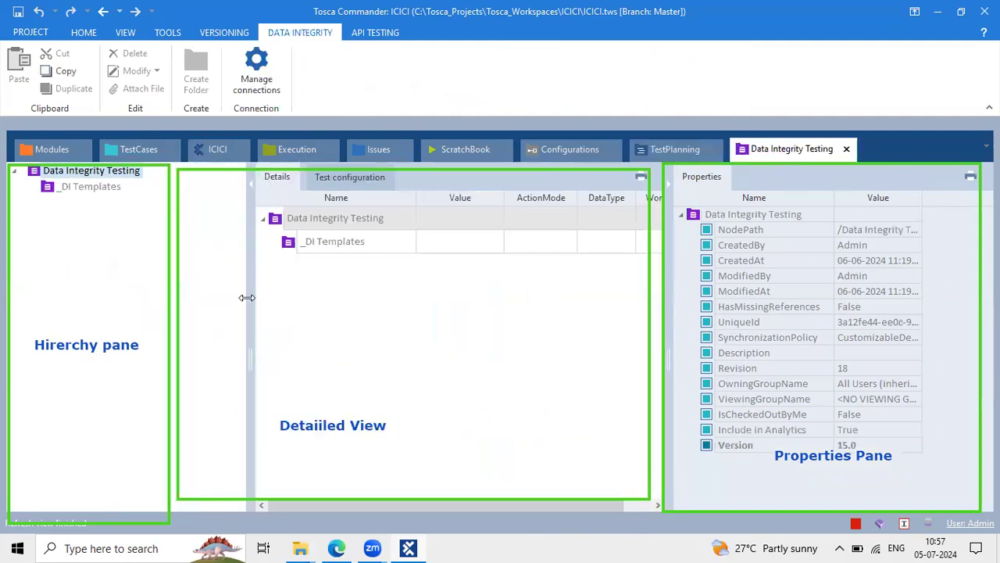
pyautogui.moveTo(247, 293); pyautogui.dragTo(174, 280)
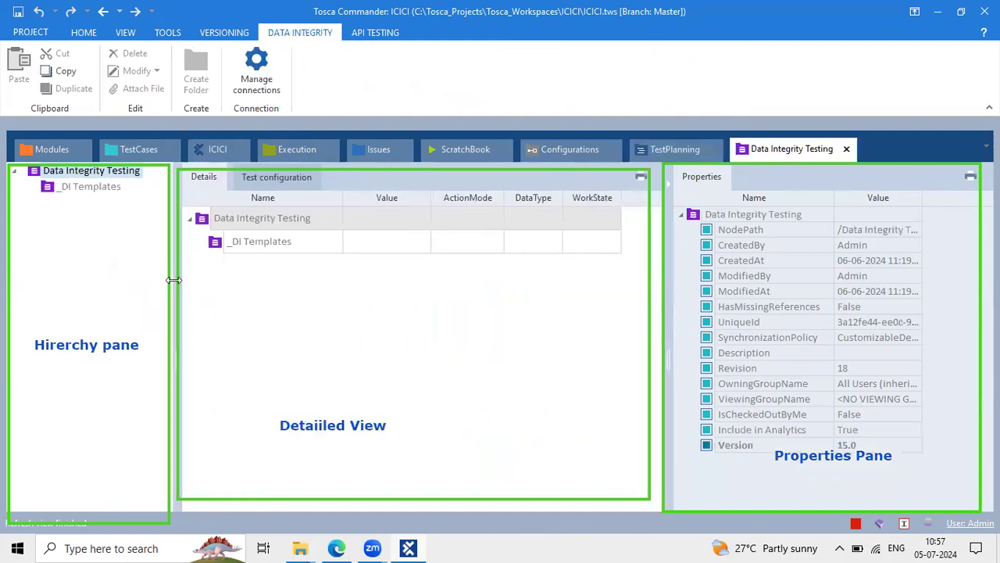
pyautogui.click(207, 157)
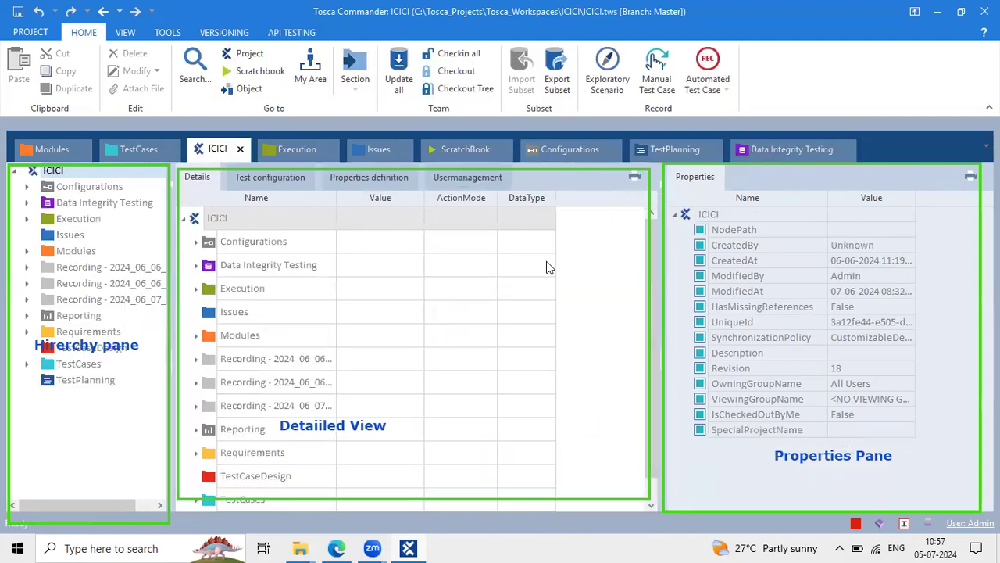
# Cycle through every tab from Modules to Data Integrity Testing, ending on the ICICI root
pyautogui.click(132, 142)
pyautogui.click(43, 147)
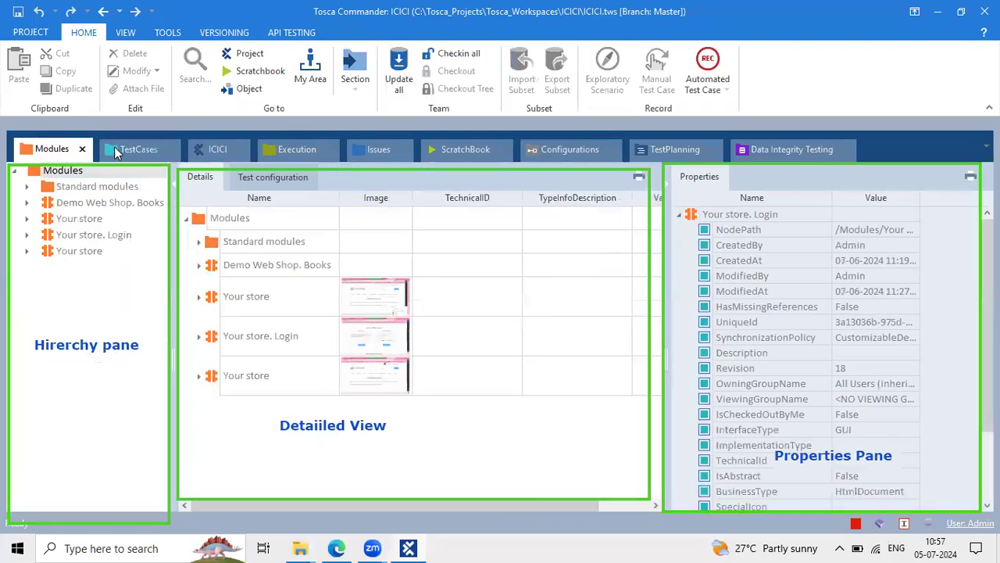
pyautogui.click(126, 144)
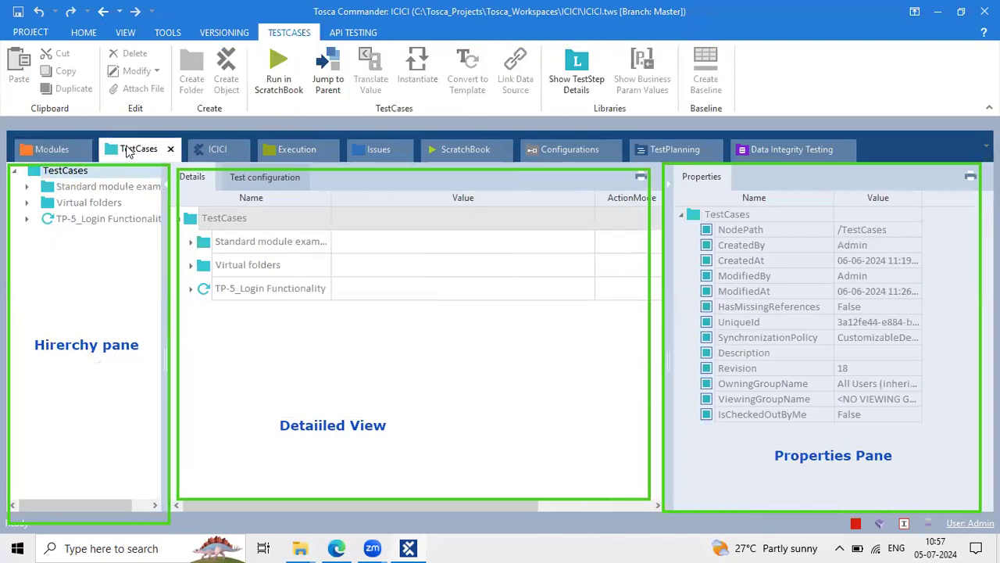
pyautogui.click(293, 146)
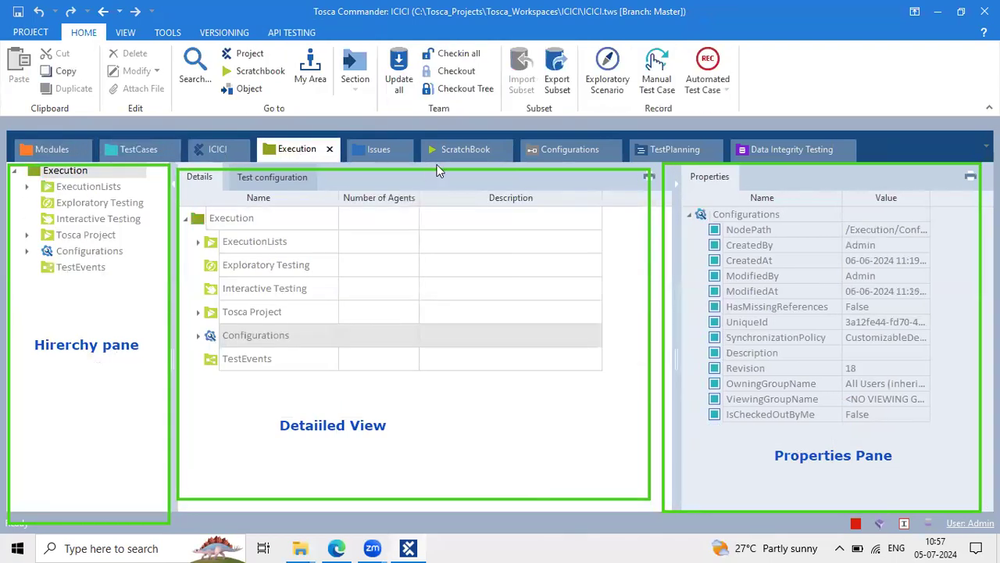
pyautogui.click(373, 147)
pyautogui.click(475, 145)
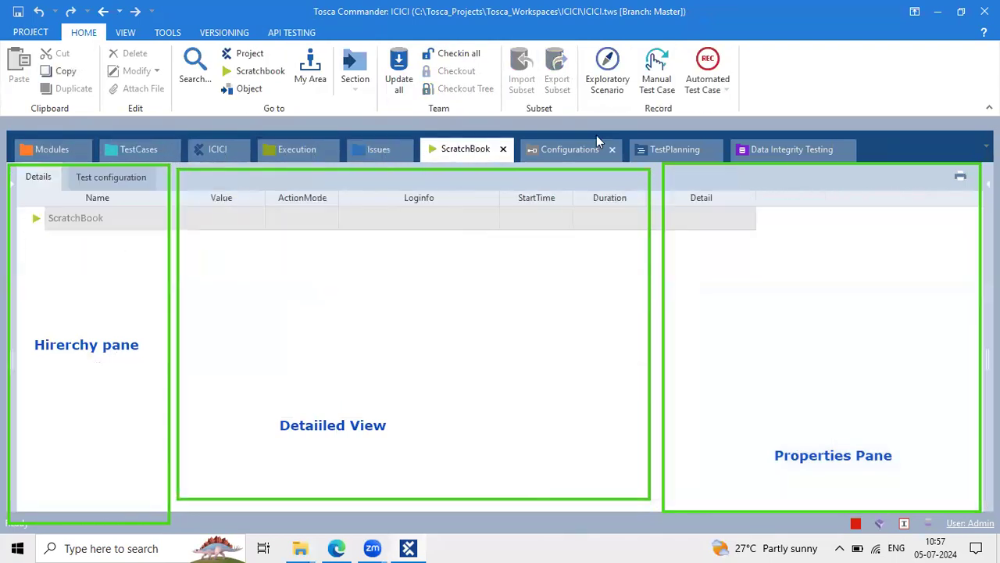
pyautogui.click(596, 146)
pyautogui.click(680, 147)
pyautogui.click(794, 150)
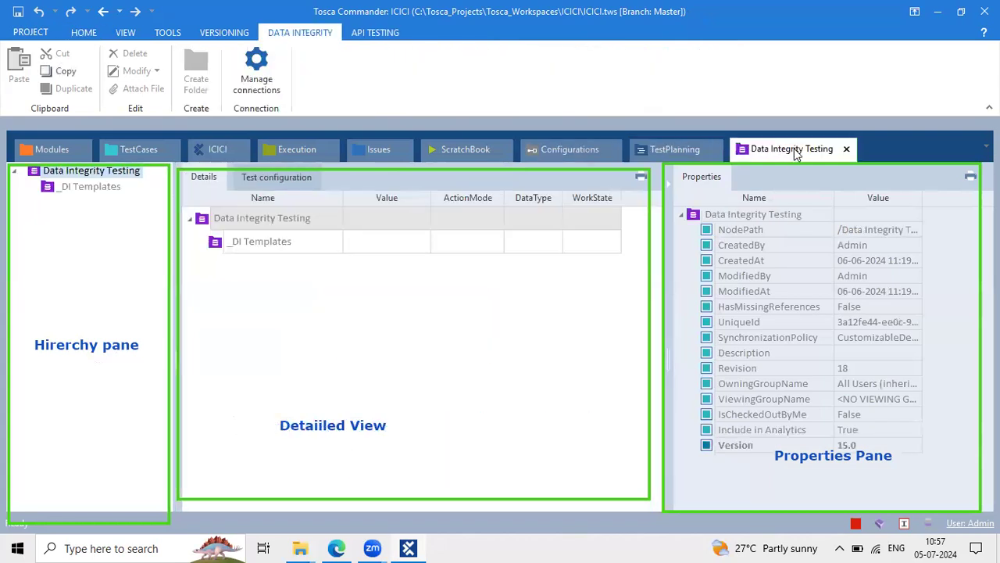
pyautogui.click(202, 141)
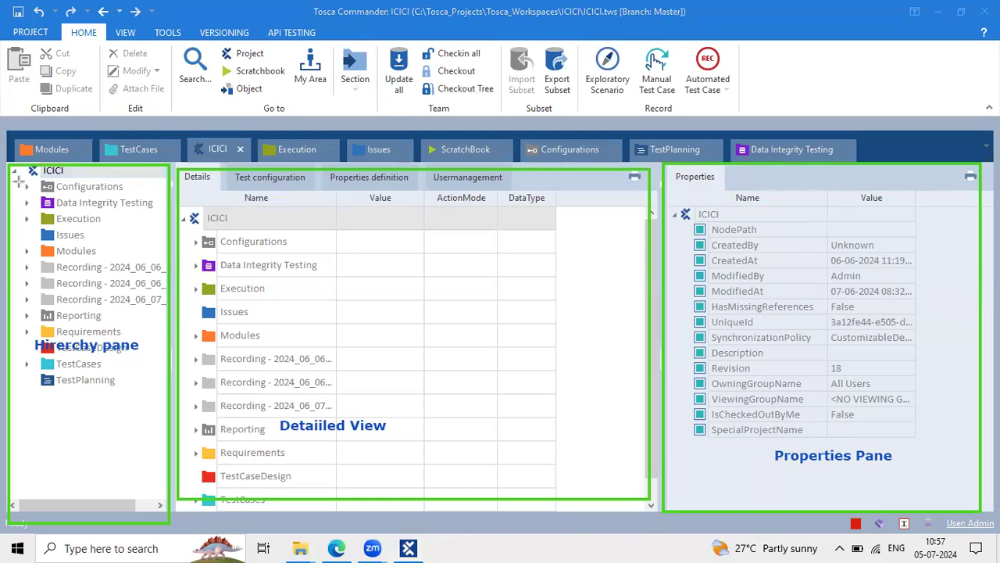
pyautogui.moveTo(20, 162)
pyautogui.mouseDown()
pyautogui.moveTo(86, 175)
pyautogui.moveTo(113, 201)
pyautogui.moveTo(171, 389)
pyautogui.mouseUp()
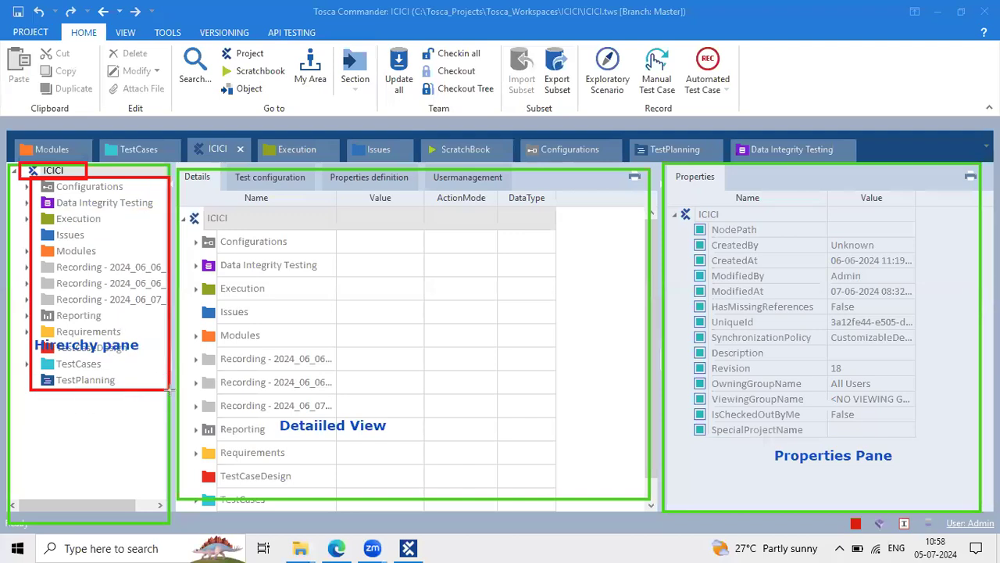
pyautogui.hotkey('ctrl', 'z')
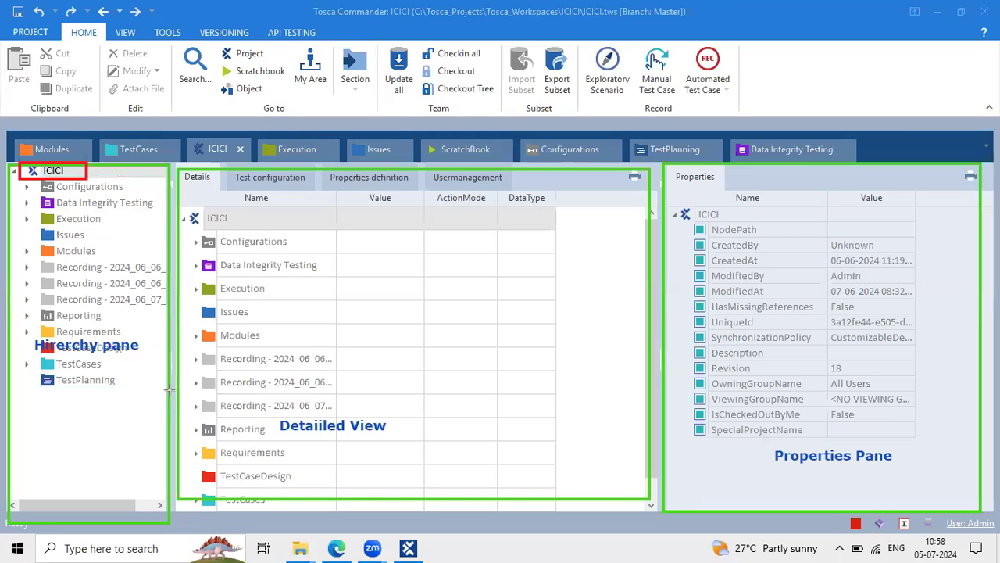
pyautogui.moveTo(96, 249)
pyautogui.mouseDown()
pyautogui.moveTo(109, 244)
pyautogui.moveTo(109, 217)
pyautogui.moveTo(92, 229)
pyautogui.mouseUp()
pyautogui.moveTo(139, 197)
pyautogui.mouseDown()
pyautogui.moveTo(155, 194)
pyautogui.moveTo(141, 179)
pyautogui.mouseUp()
pyautogui.moveTo(114, 333)
pyautogui.mouseDown()
pyautogui.moveTo(130, 327)
pyautogui.moveTo(129, 345)
pyautogui.mouseUp()
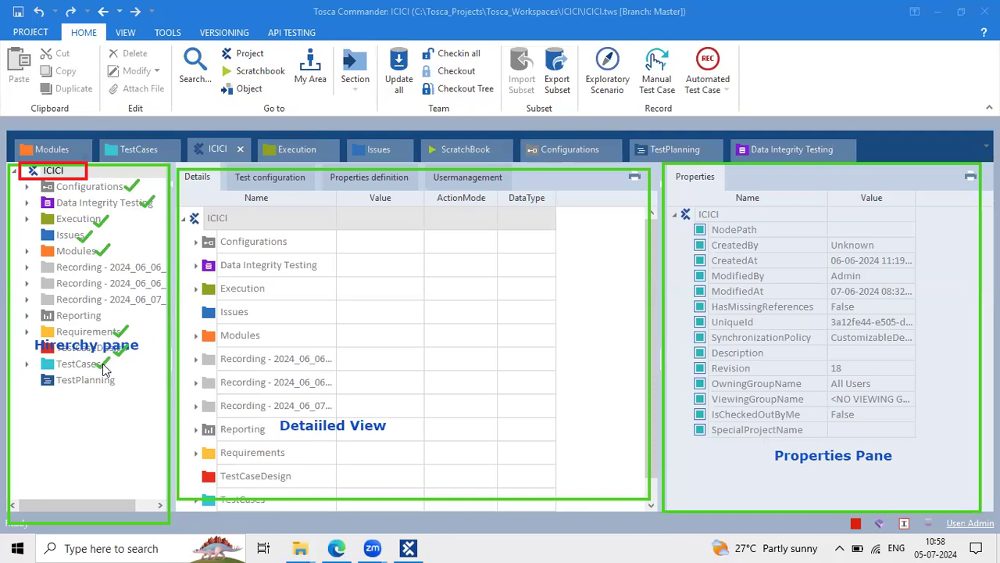
pyautogui.moveTo(118, 380); pyautogui.dragTo(128, 372)
pyautogui.moveTo(109, 319); pyautogui.dragTo(119, 311)
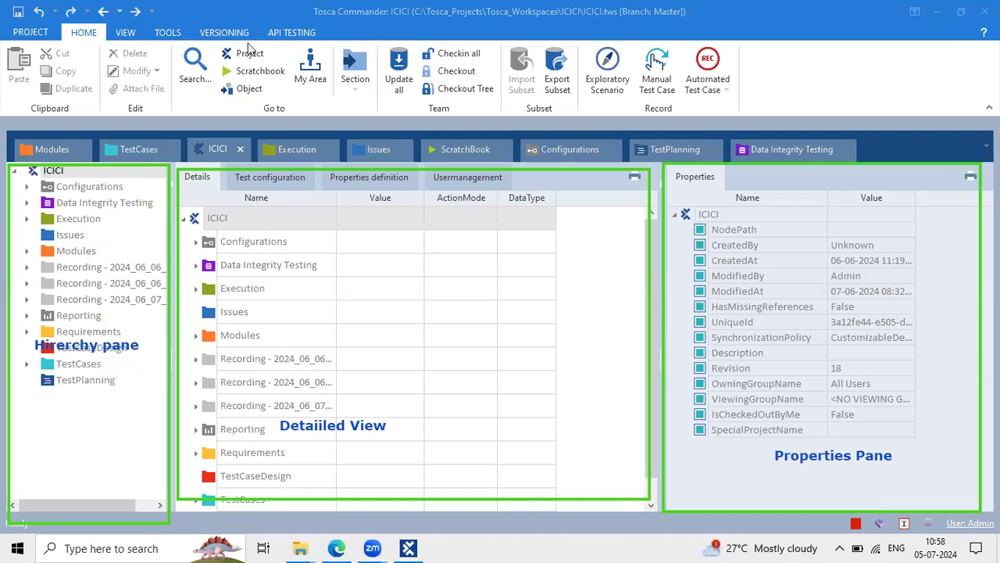
# Browse the first Recording folder, then check out the ICICI root, raising it to revision 19
pyautogui.click(100, 269)
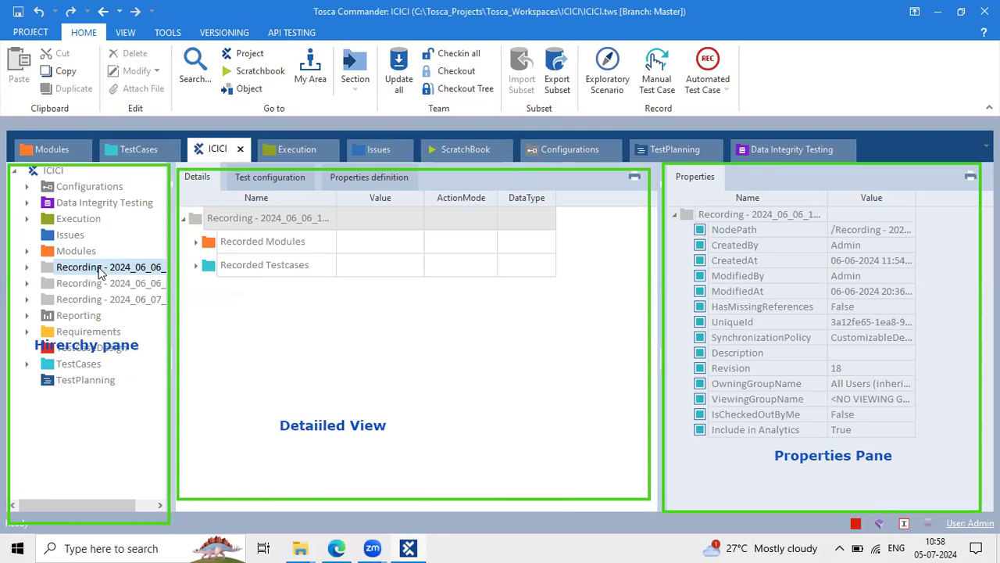
pyautogui.click(43, 172)
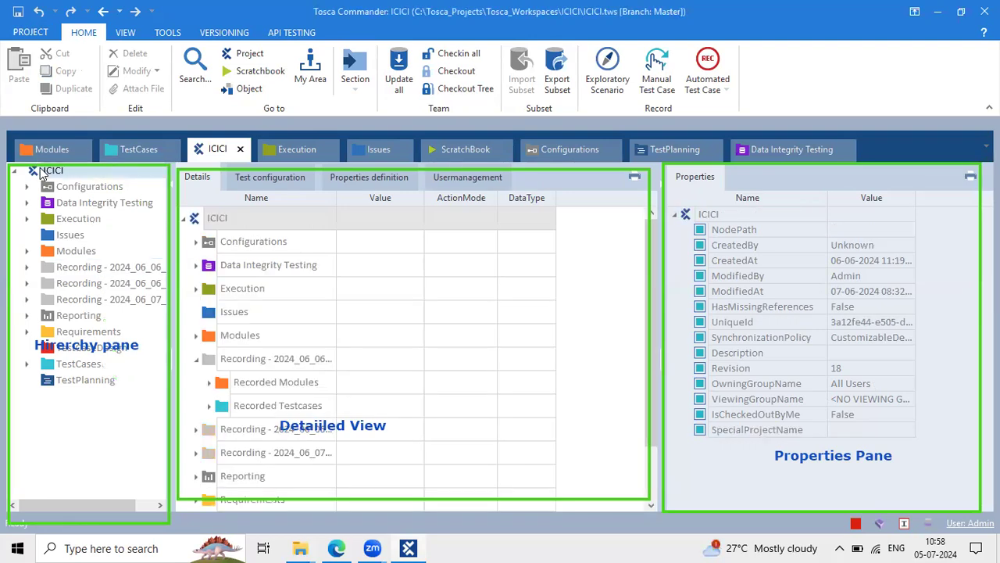
pyautogui.click(122, 268)
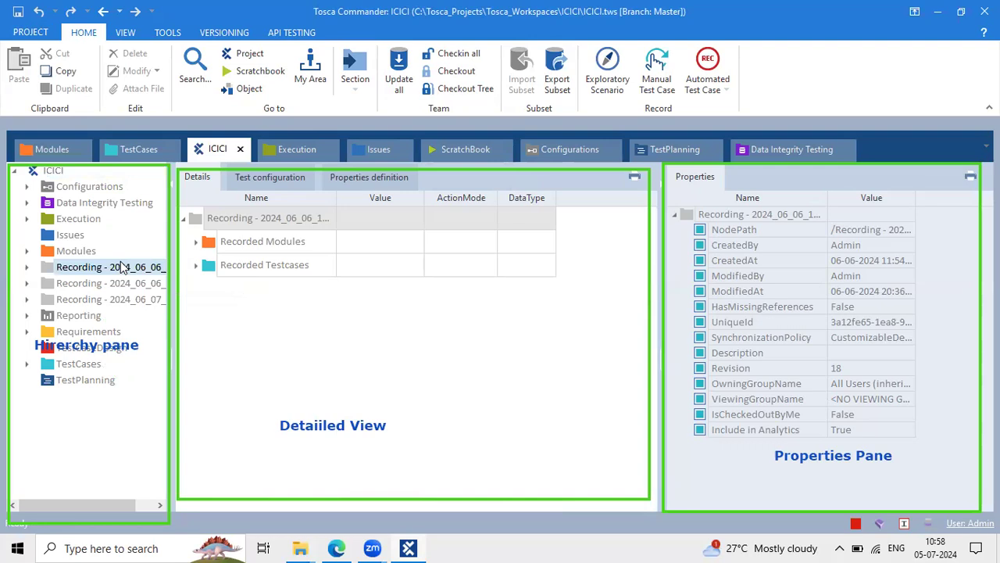
pyautogui.click(202, 218)
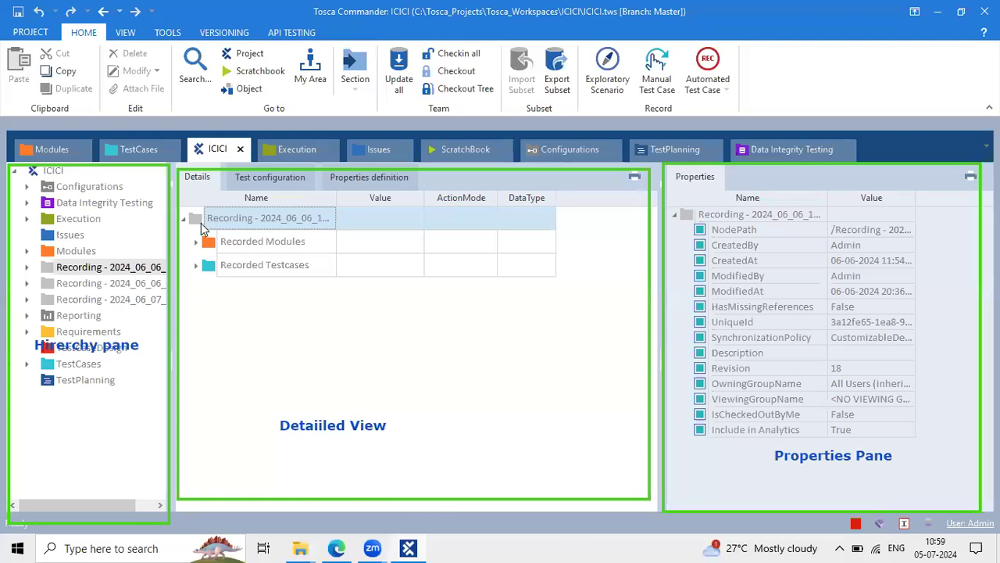
pyautogui.click(43, 172)
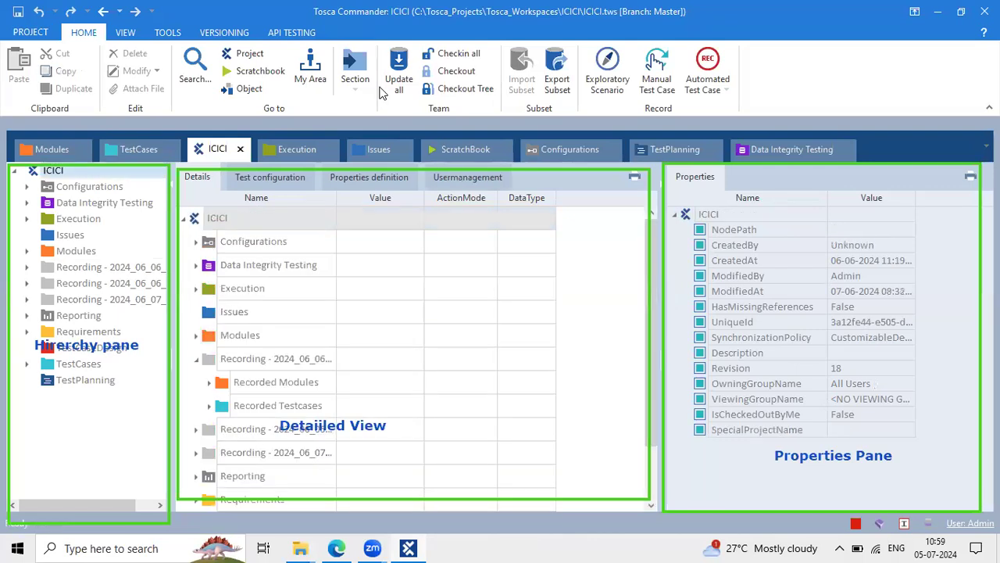
pyautogui.click(450, 71)
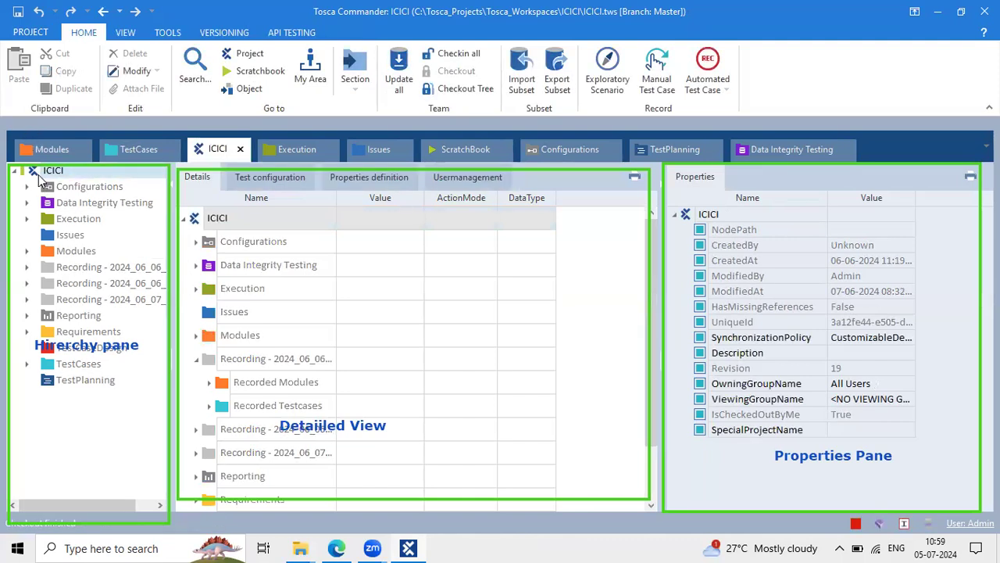
# Create a new folder under the ICICI root and name it Component
pyautogui.rightClick(37, 172)
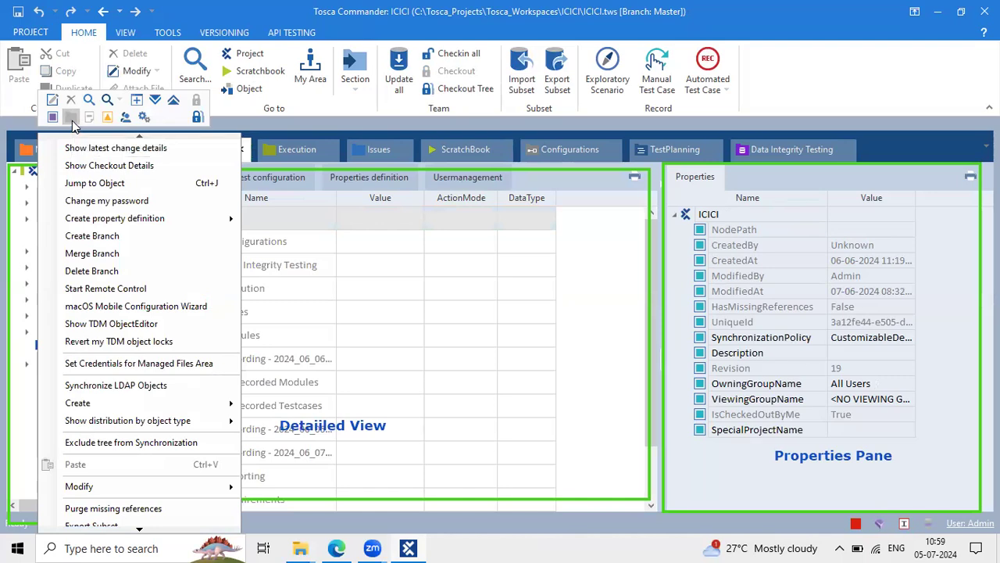
pyautogui.click(71, 120)
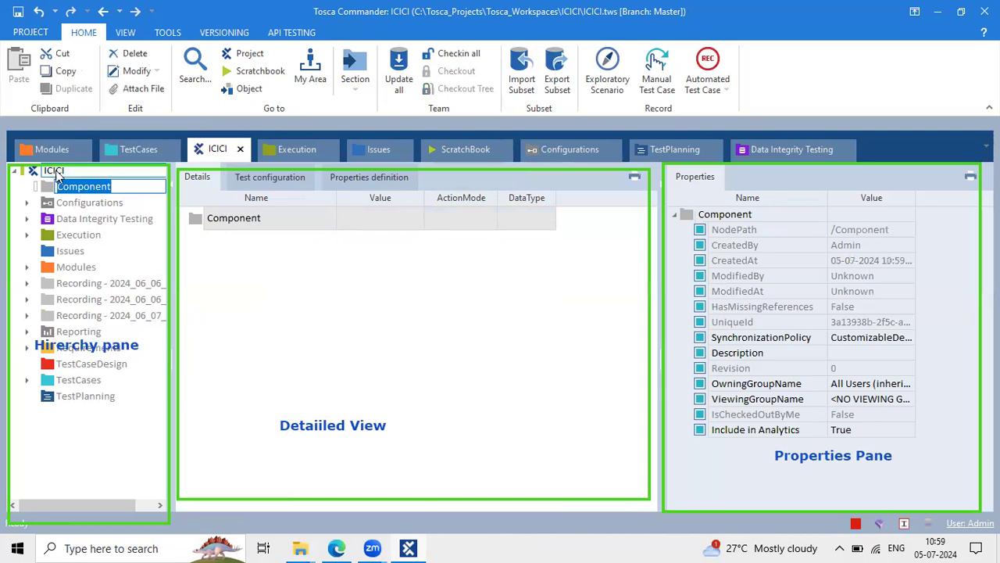
pyautogui.click(113, 185)
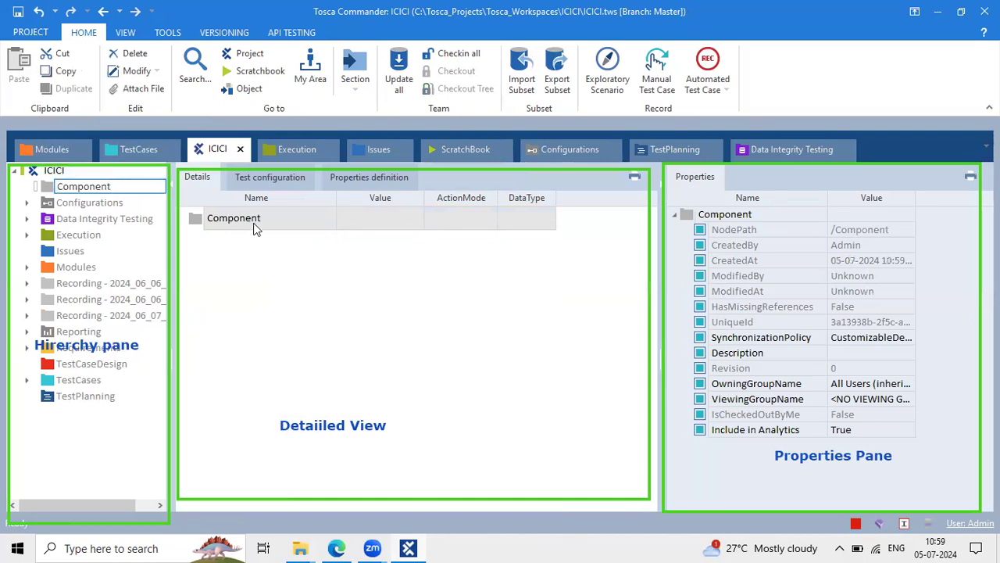
pyautogui.click(194, 225)
# Add Modules and TestCases subfolders inside Component
pyautogui.rightClick(194, 222)
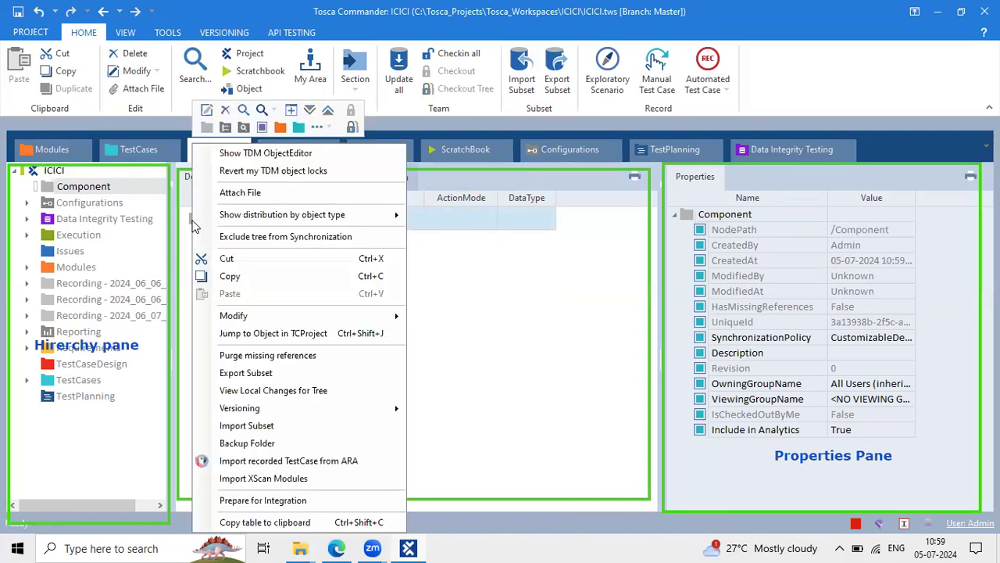
pyautogui.click(279, 123)
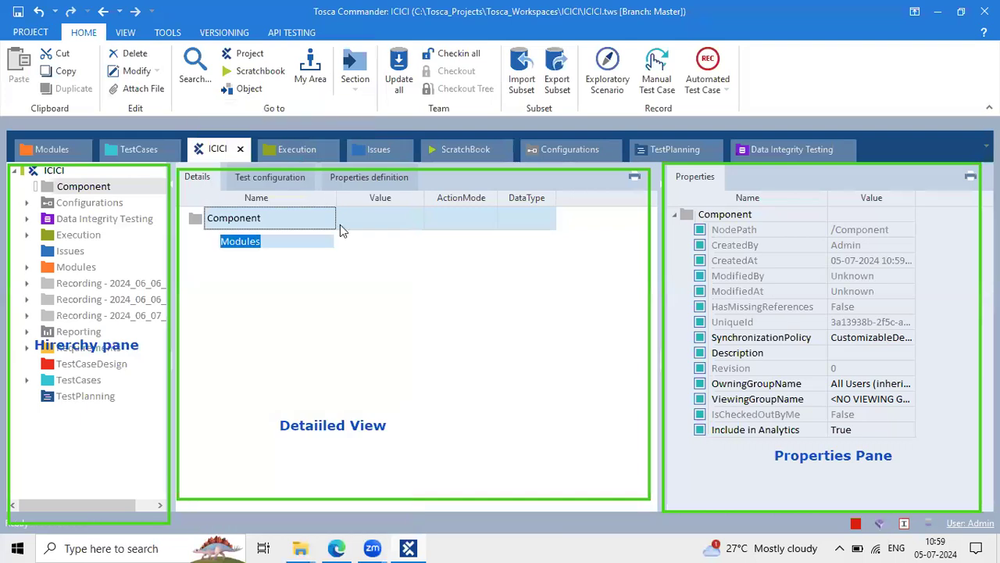
pyautogui.press('Return')
pyautogui.rightClick(227, 227)
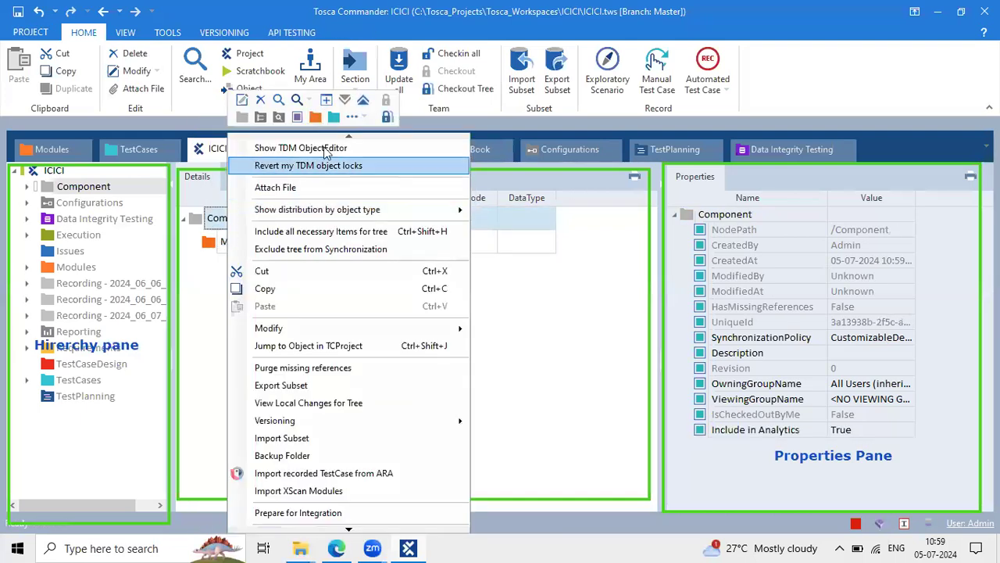
pyautogui.press('Escape')
pyautogui.click(333, 117)
pyautogui.press('Return')
# Dismiss the extra folder-type list, then collapse Component and the first Recording folder
pyautogui.rightClick(211, 220)
pyautogui.press('Escape')
pyautogui.click(339, 120)
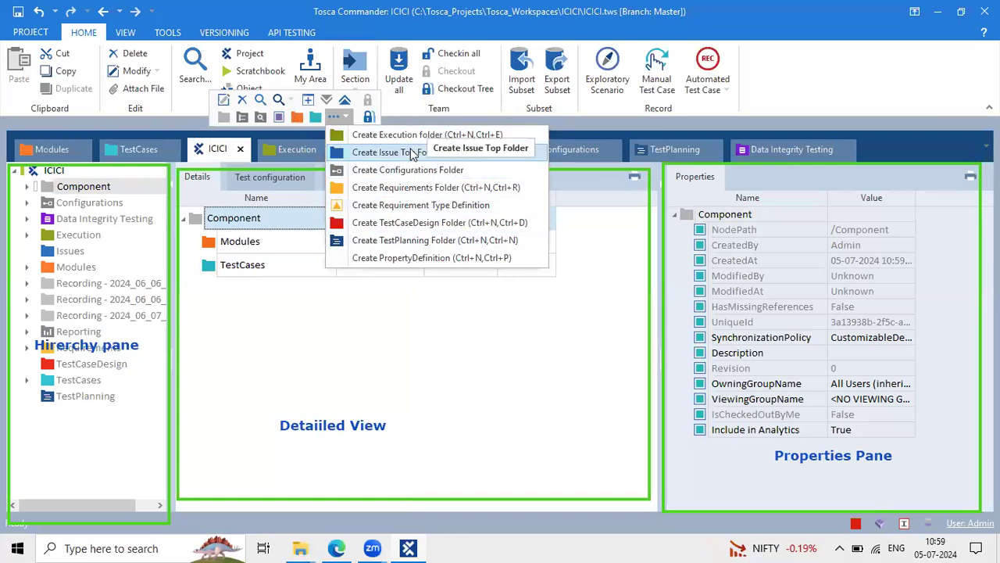
pyautogui.click(77, 170)
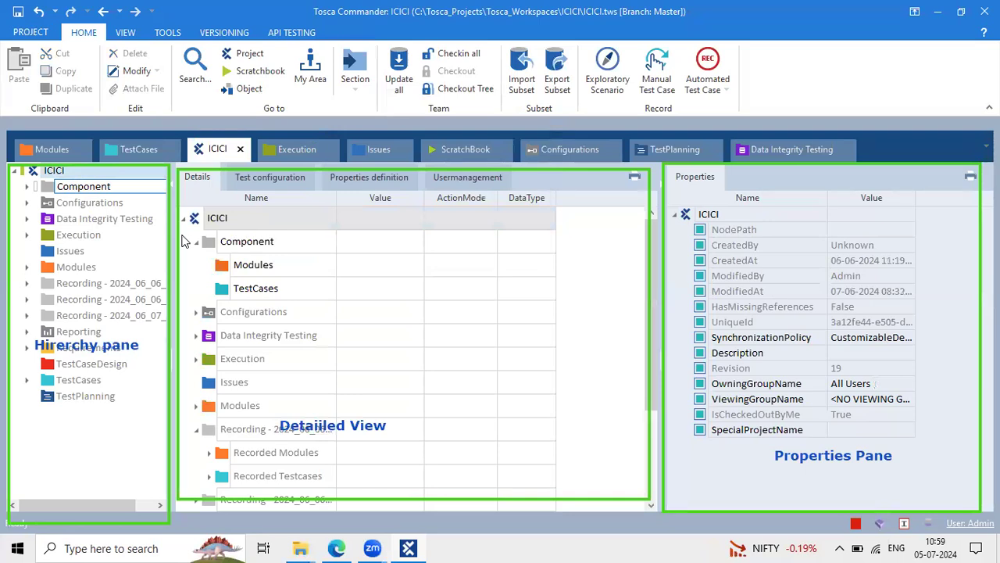
pyautogui.click(242, 244)
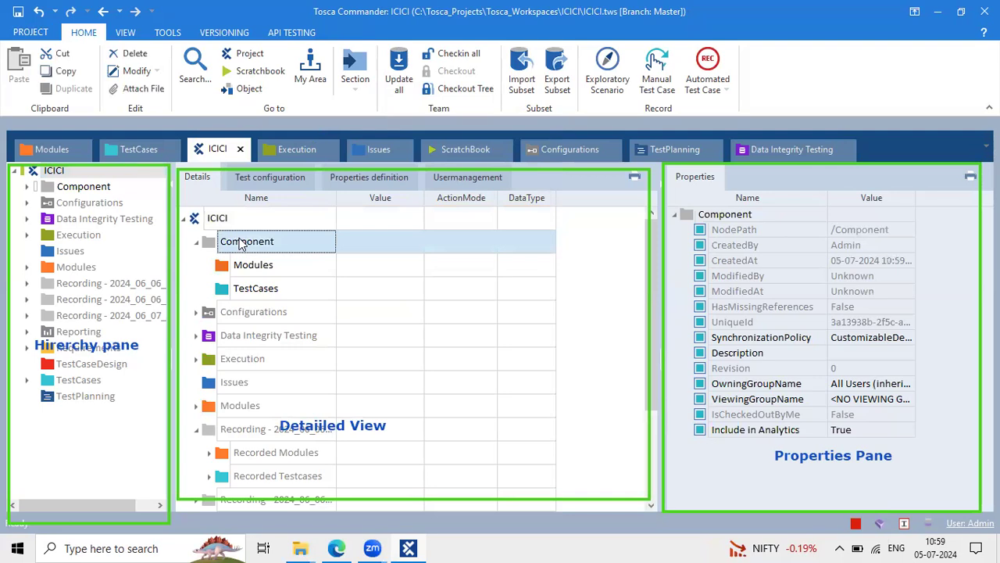
pyautogui.click(198, 239)
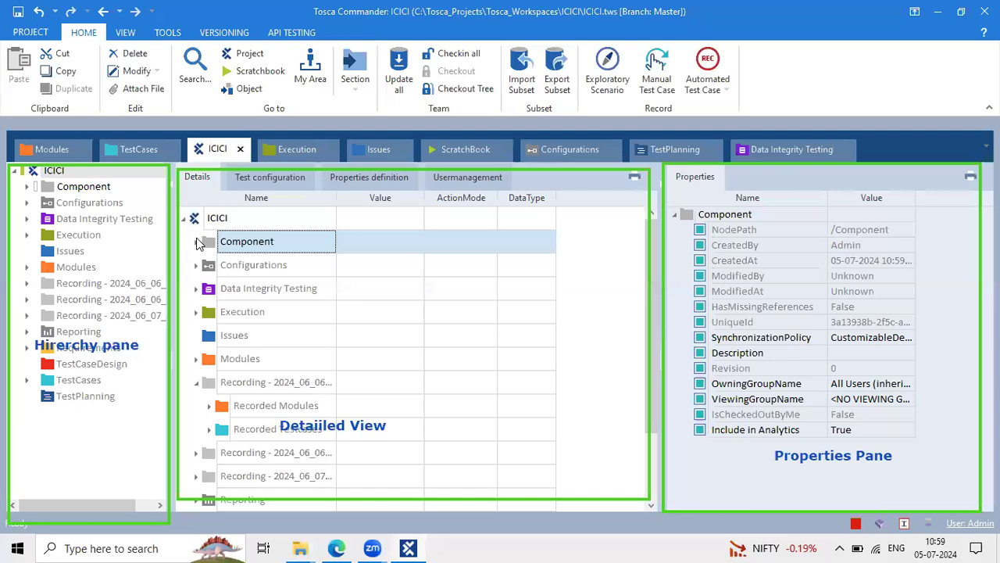
pyautogui.click(197, 382)
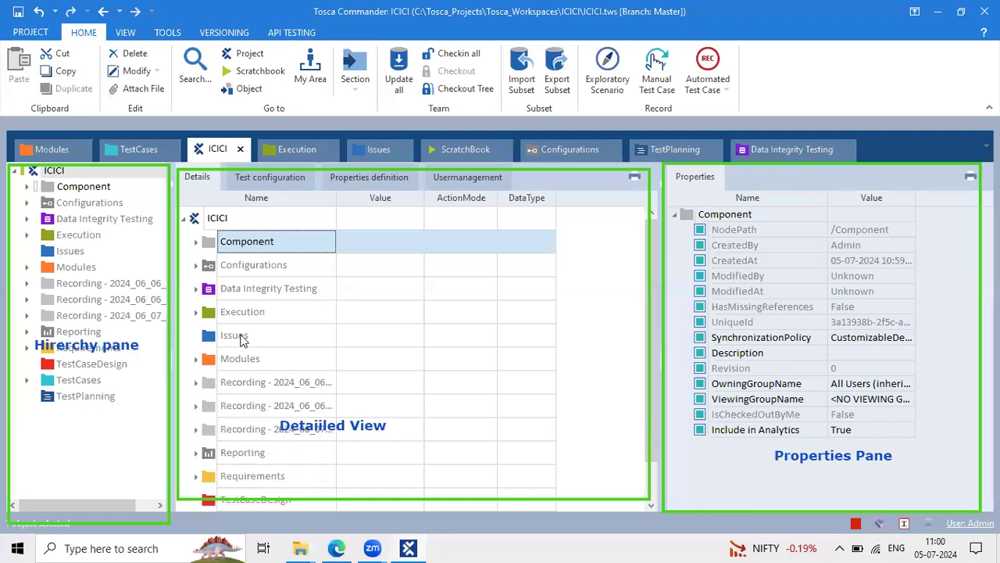
pyautogui.click(587, 90)
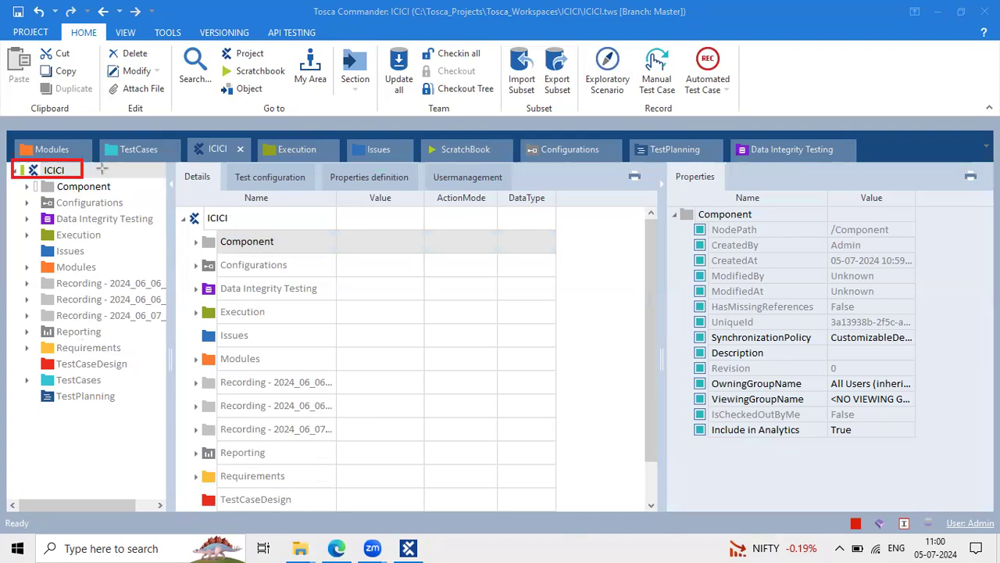
# Select the Component node so Details lists its Modules and TestCases folders
pyautogui.moveTo(31, 196)
pyautogui.mouseDown()
pyautogui.moveTo(123, 202)
pyautogui.moveTo(159, 275)
pyautogui.mouseUp()
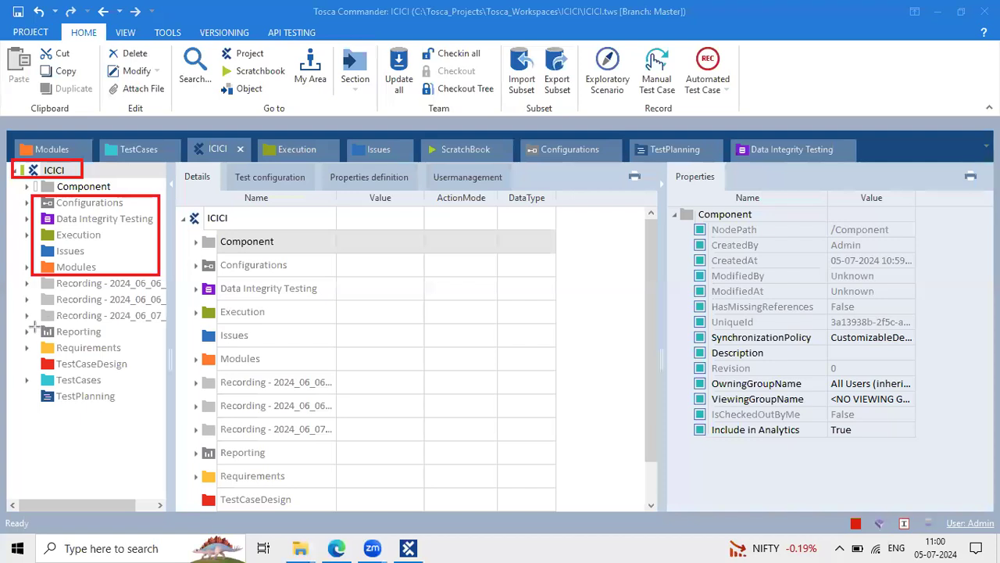
pyautogui.moveTo(32, 325)
pyautogui.mouseDown()
pyautogui.moveTo(140, 358)
pyautogui.moveTo(153, 406)
pyautogui.mouseUp()
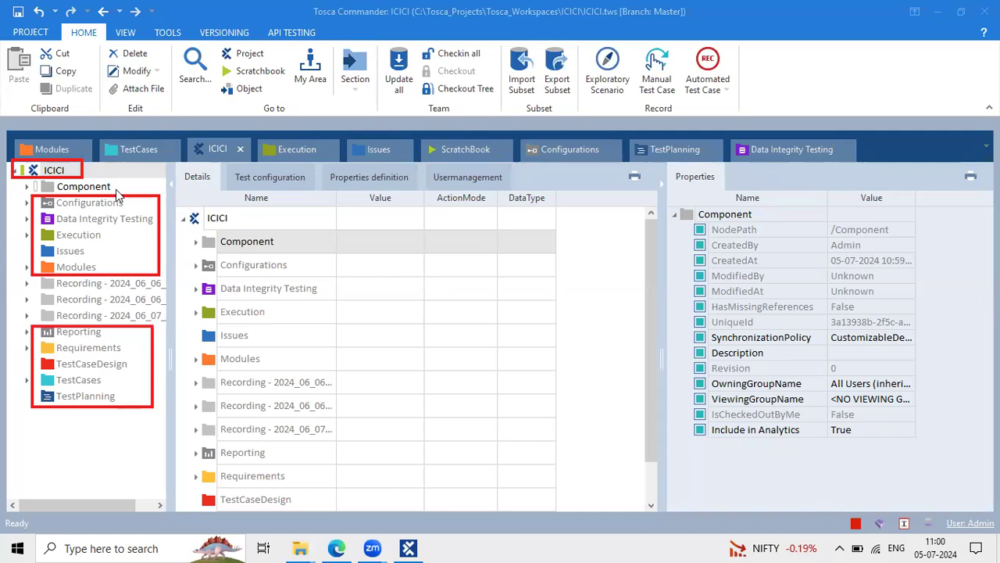
pyautogui.click(115, 188)
pyautogui.click(120, 289)
pyautogui.click(115, 306)
pyautogui.click(118, 316)
pyautogui.click(74, 187)
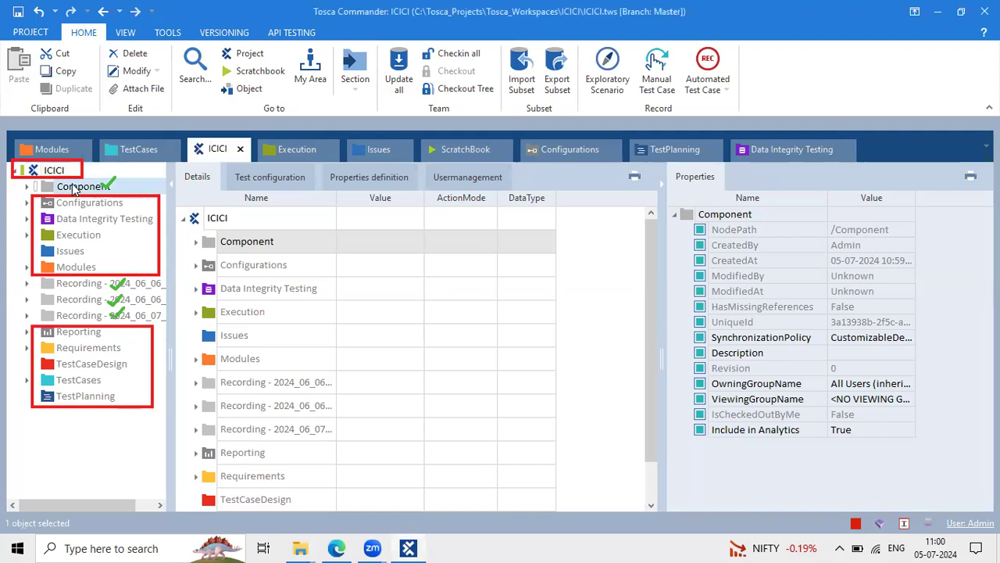
# Create an Execution folder inside Component from the extra folder-type list
pyautogui.click(258, 242)
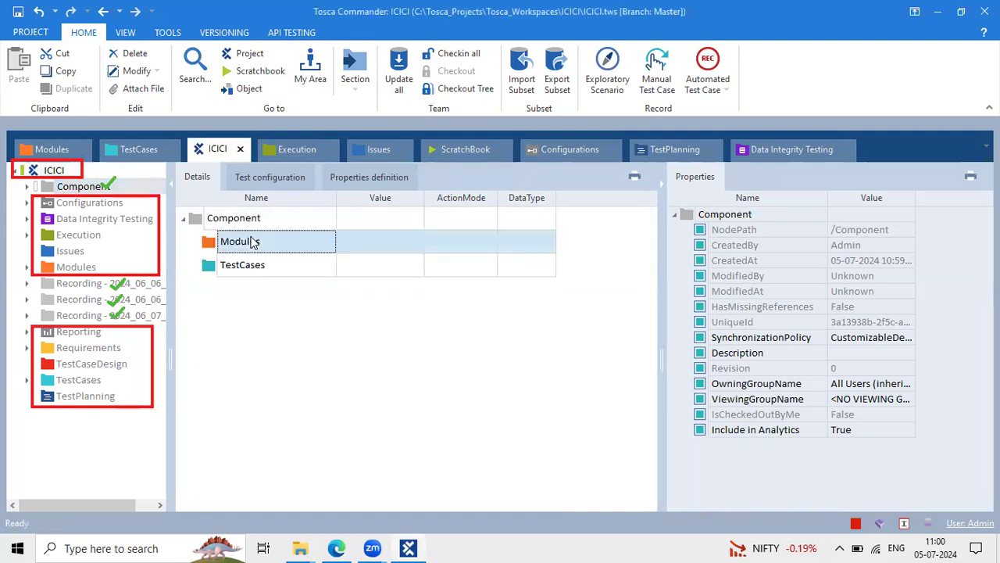
pyautogui.click(254, 265)
pyautogui.click(265, 223)
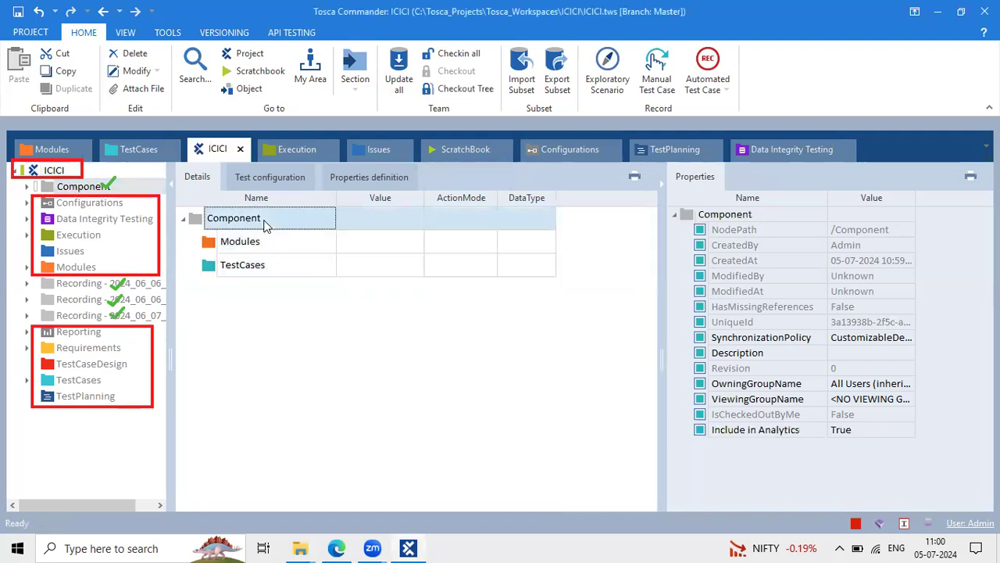
pyautogui.rightClick(264, 223)
pyautogui.click(398, 113)
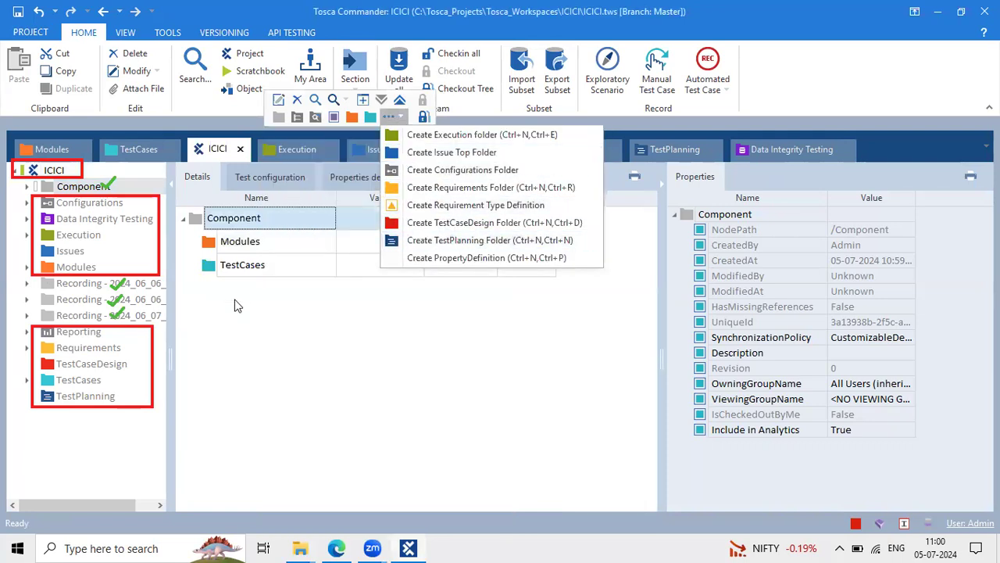
pyautogui.click(450, 134)
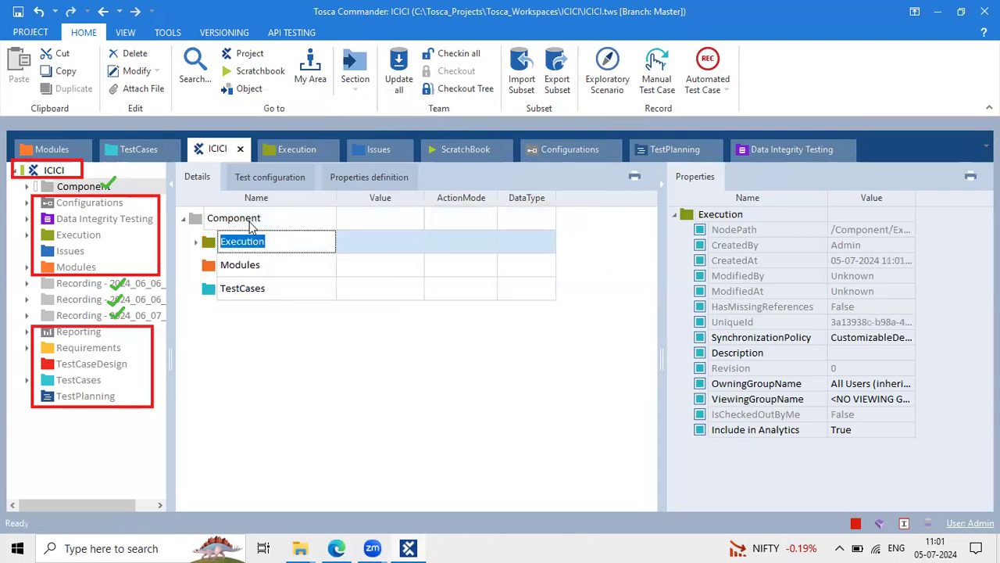
pyautogui.click(253, 224)
# Add an Issues folder, a requirement type definition and a TestPlanning folder inside Component
pyautogui.rightClick(254, 224)
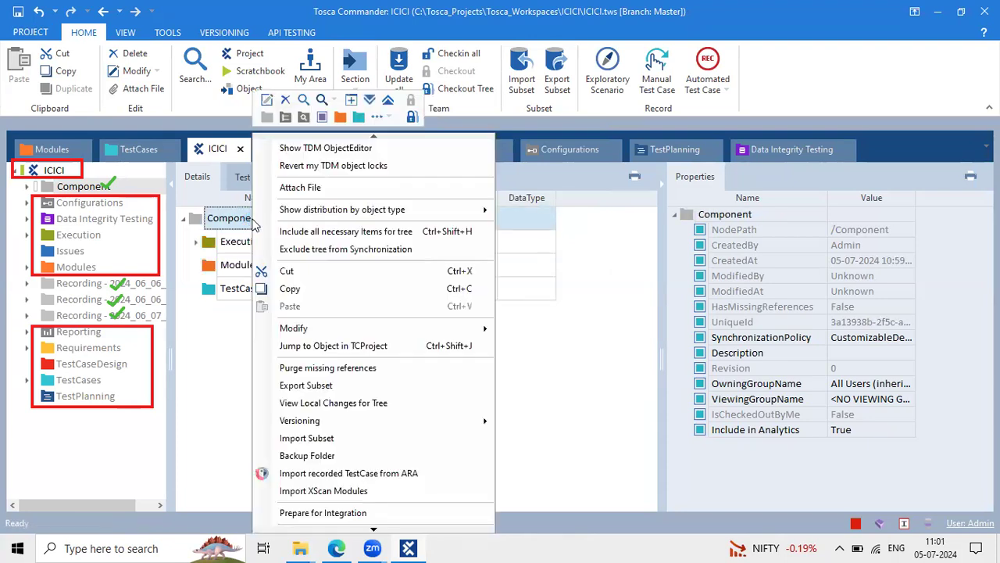
pyautogui.click(377, 117)
pyautogui.click(435, 154)
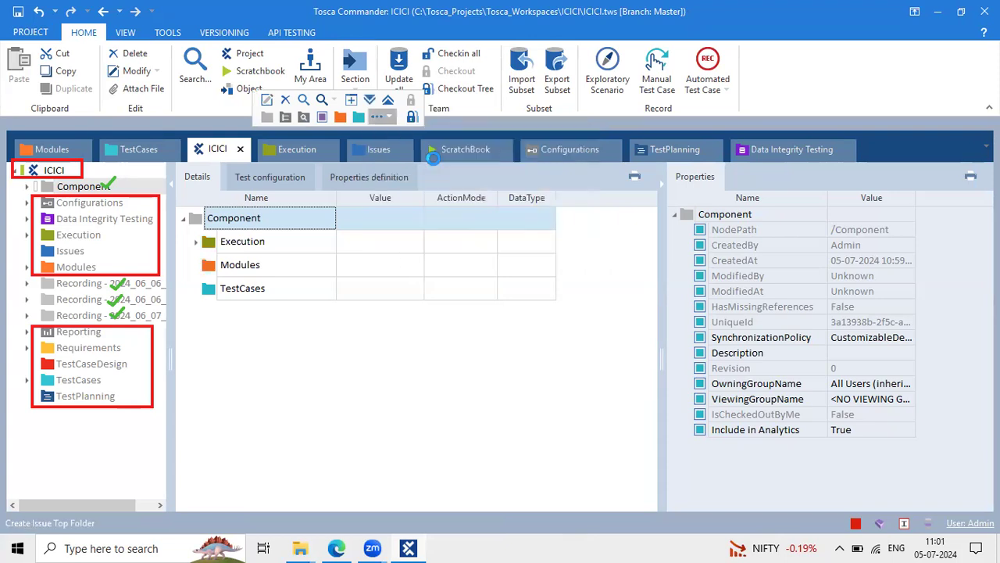
pyautogui.rightClick(248, 225)
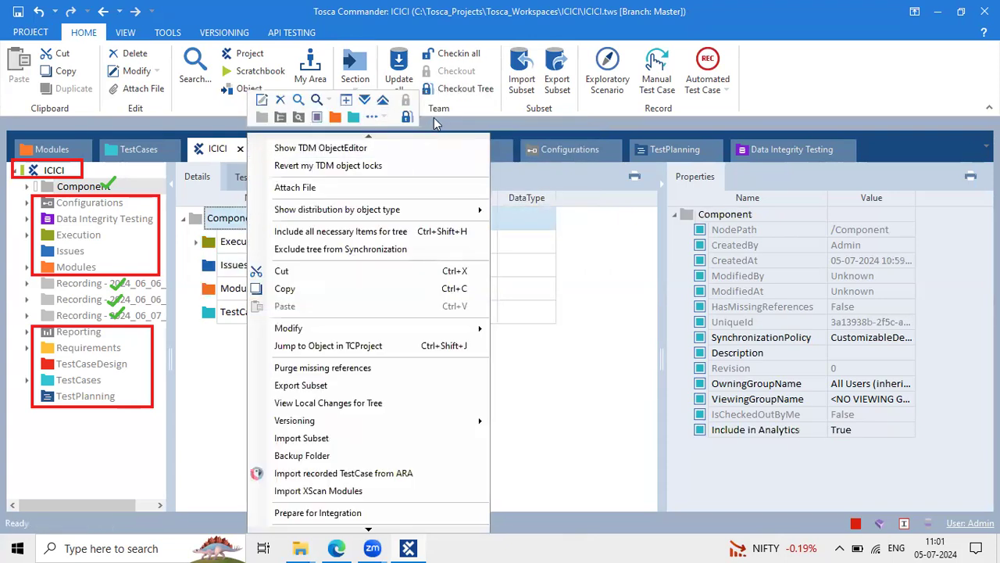
pyautogui.click(377, 116)
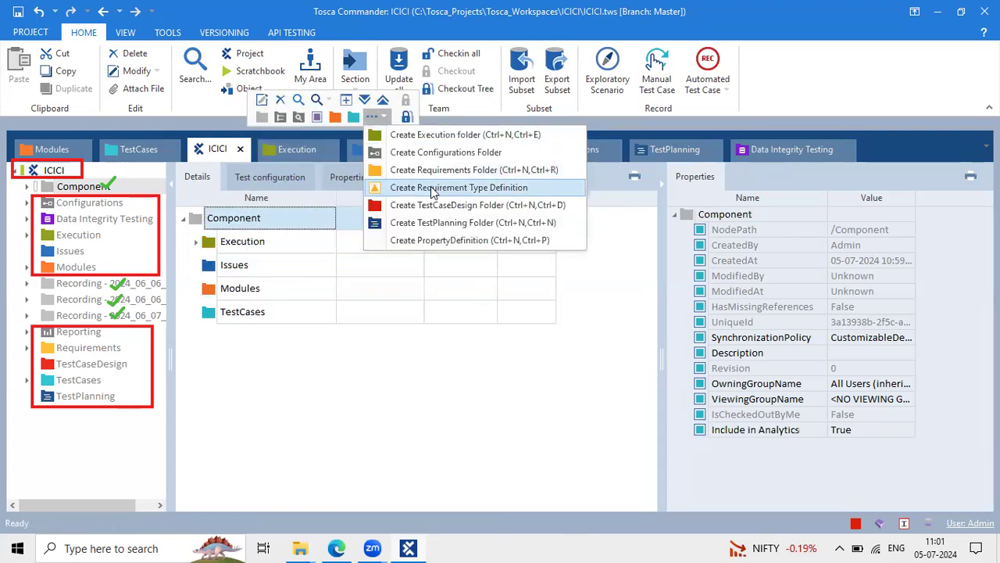
pyautogui.click(430, 187)
pyautogui.rightClick(233, 221)
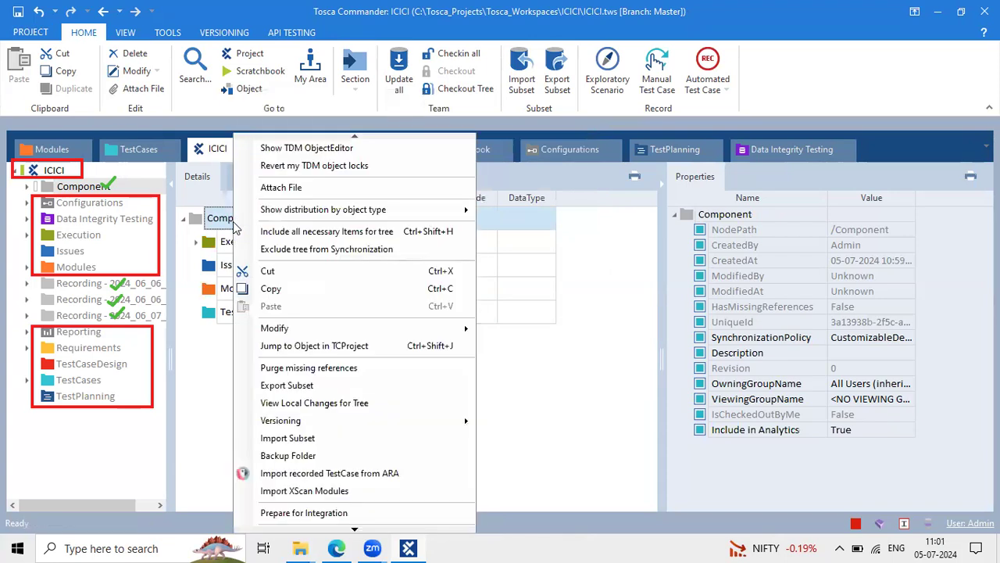
pyautogui.click(190, 216)
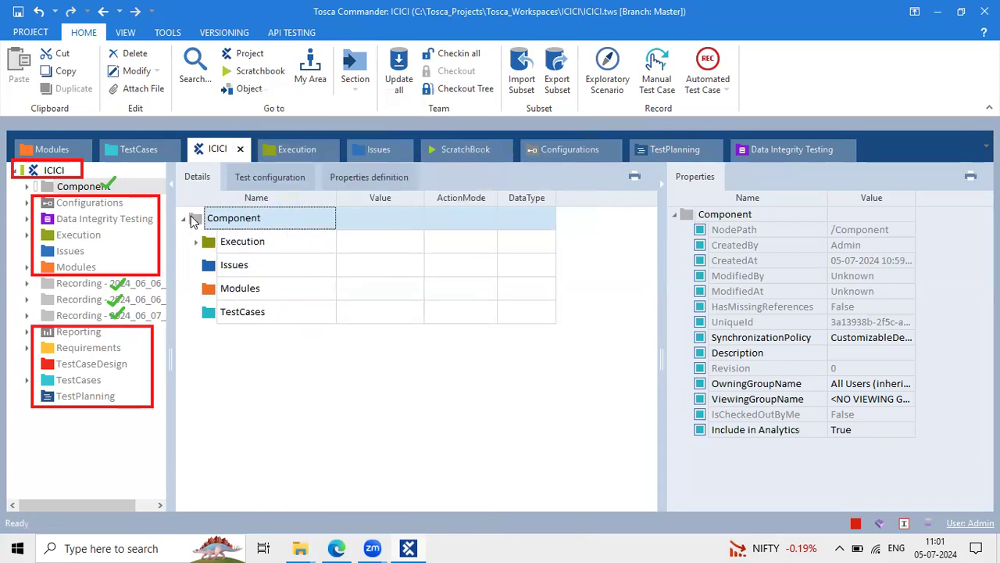
pyautogui.rightClick(191, 216)
pyautogui.click(316, 117)
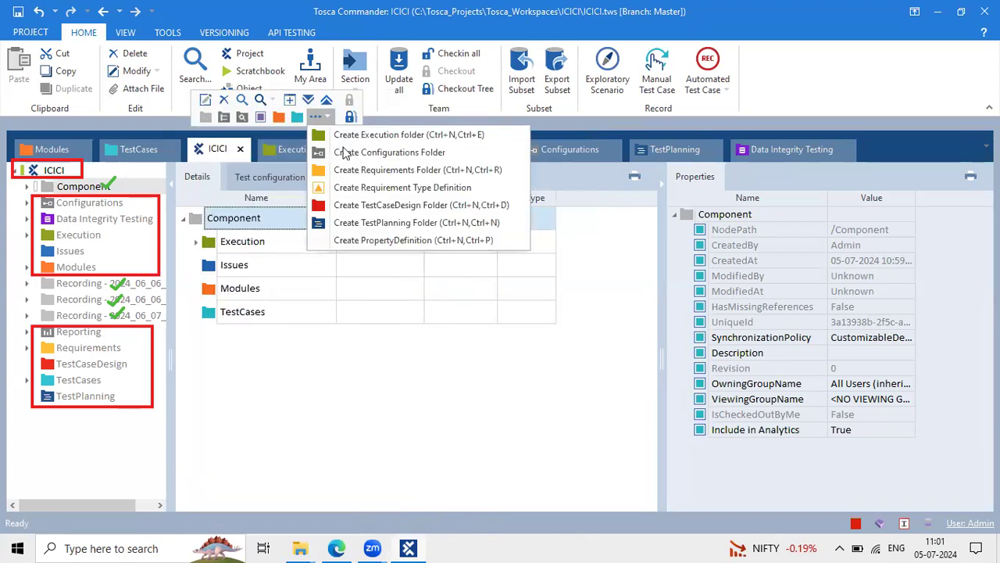
pyautogui.click(402, 222)
# Browse the Issues folder, the ICICI root, the first Recording folder and Component
pyautogui.click(281, 266)
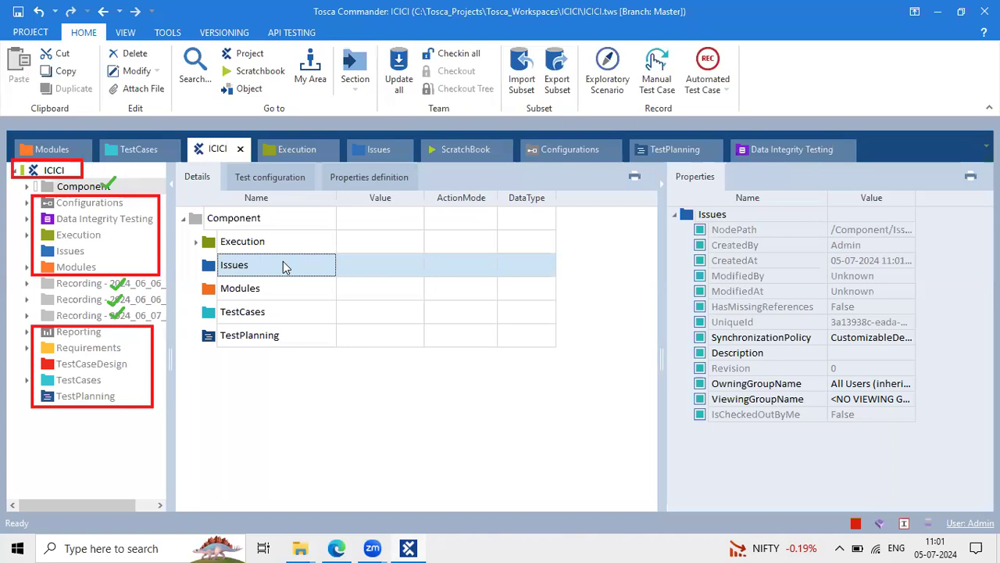
pyautogui.click(69, 171)
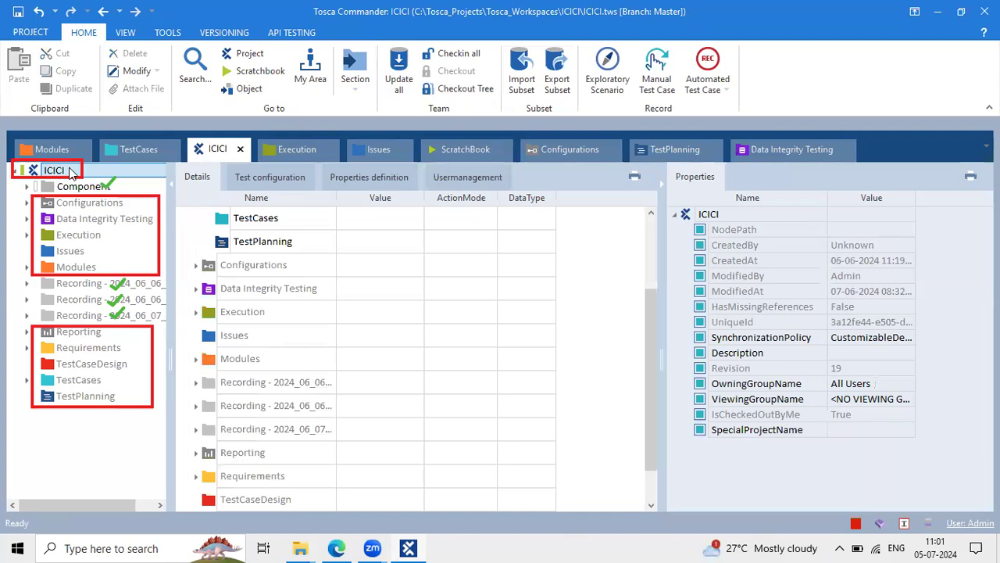
pyautogui.click(91, 286)
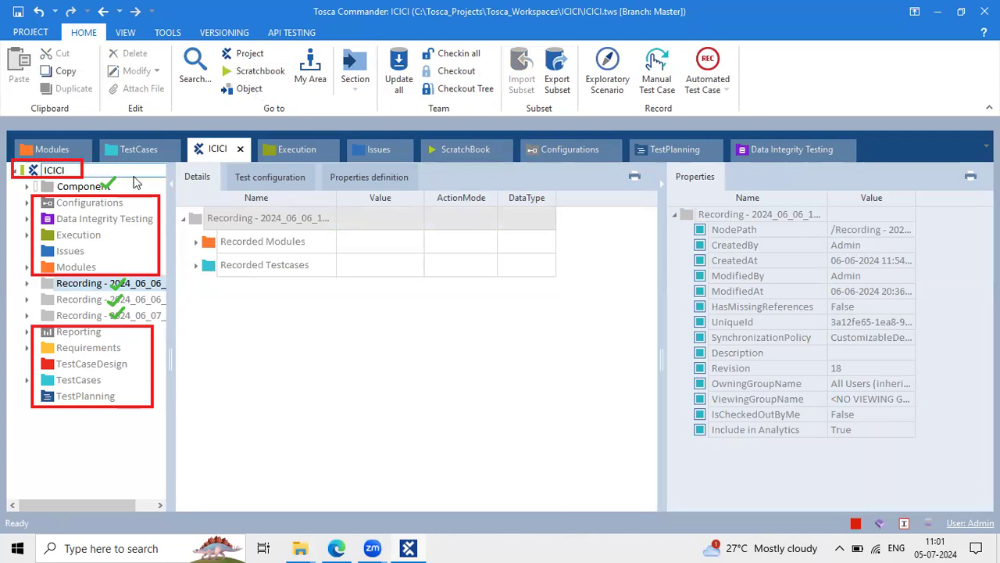
pyautogui.click(114, 187)
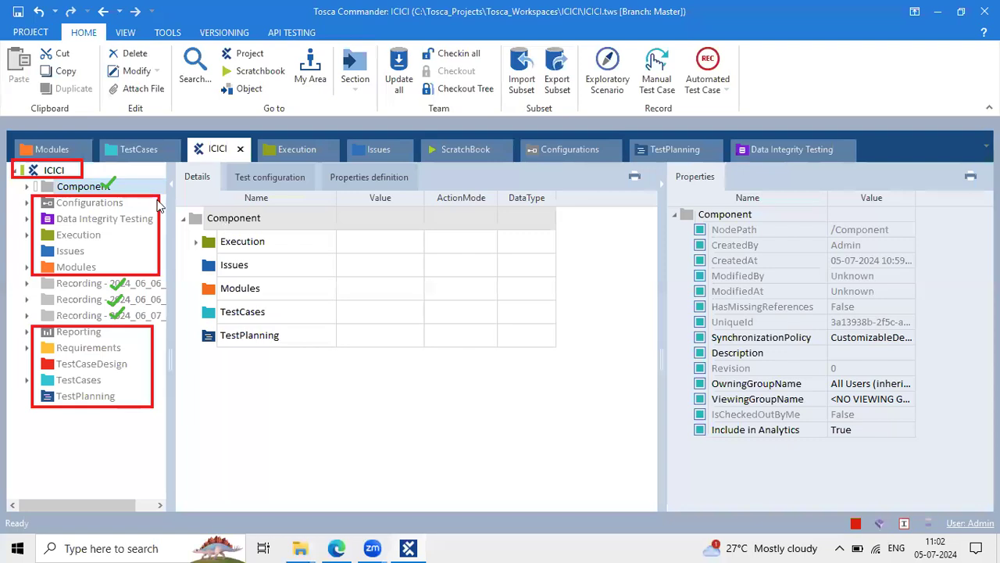
# Open the Component folder under the ICICI project to list its contents
pyautogui.click(43, 171)
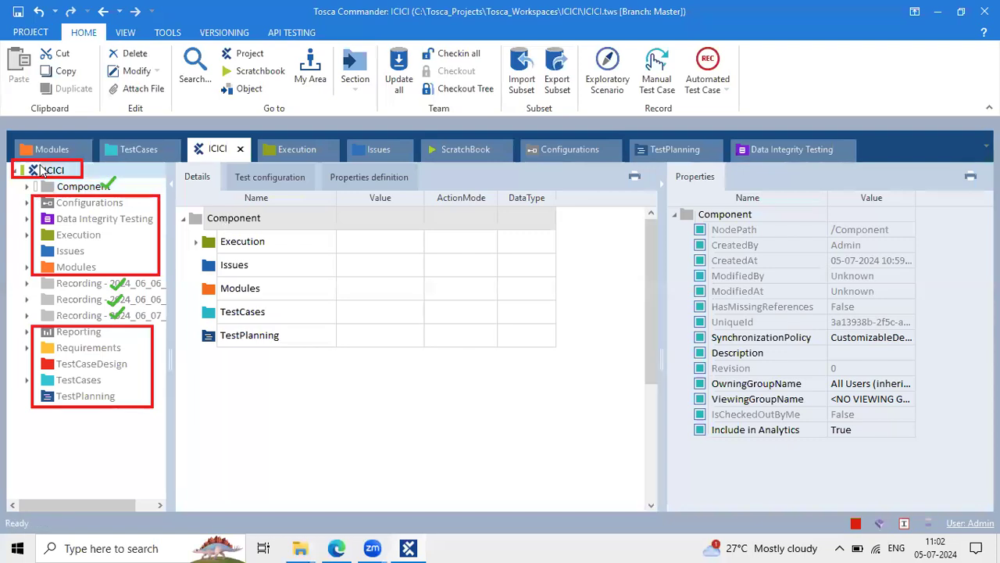
pyautogui.rightClick(43, 170)
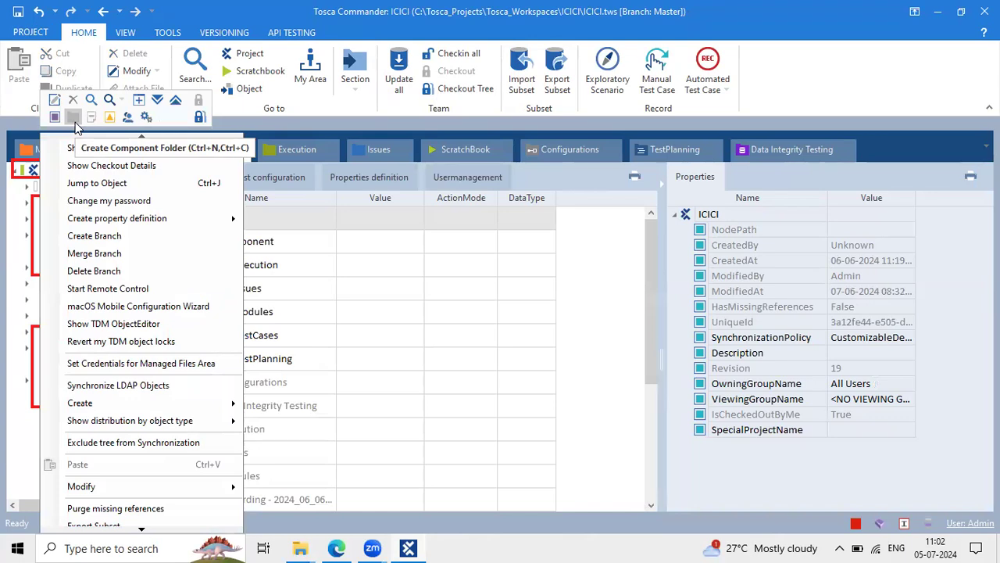
pyautogui.click(400, 367)
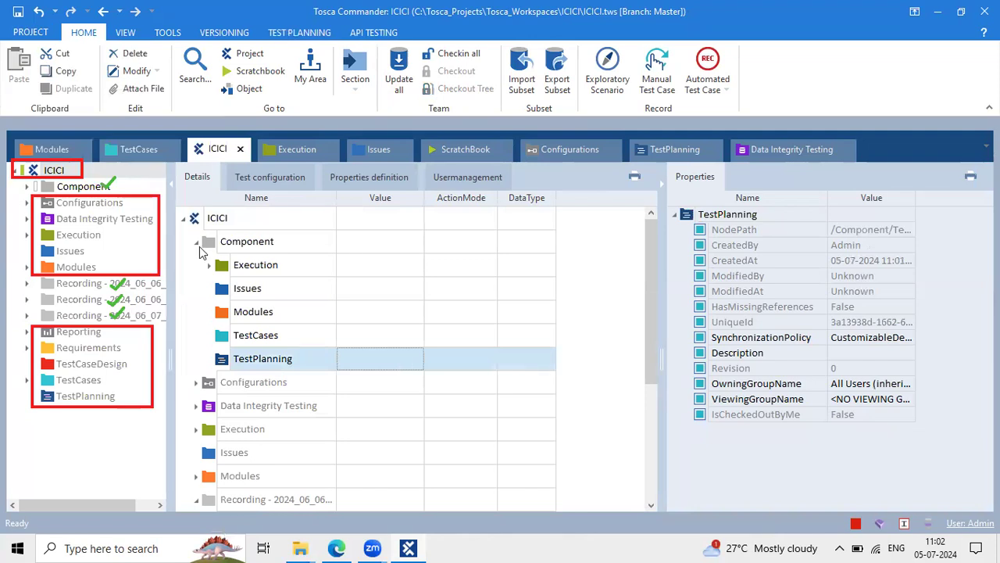
pyautogui.click(223, 240)
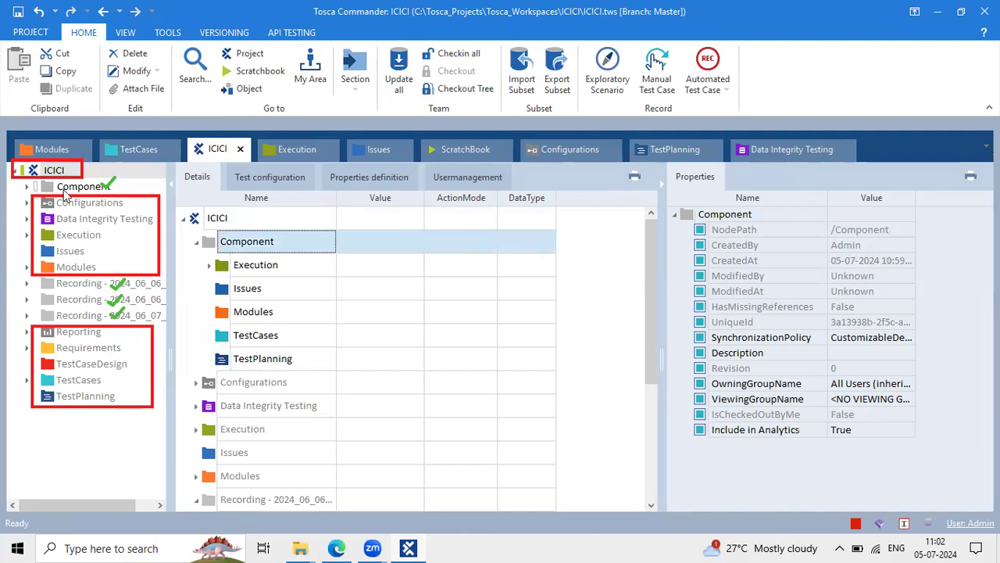
pyautogui.click(68, 189)
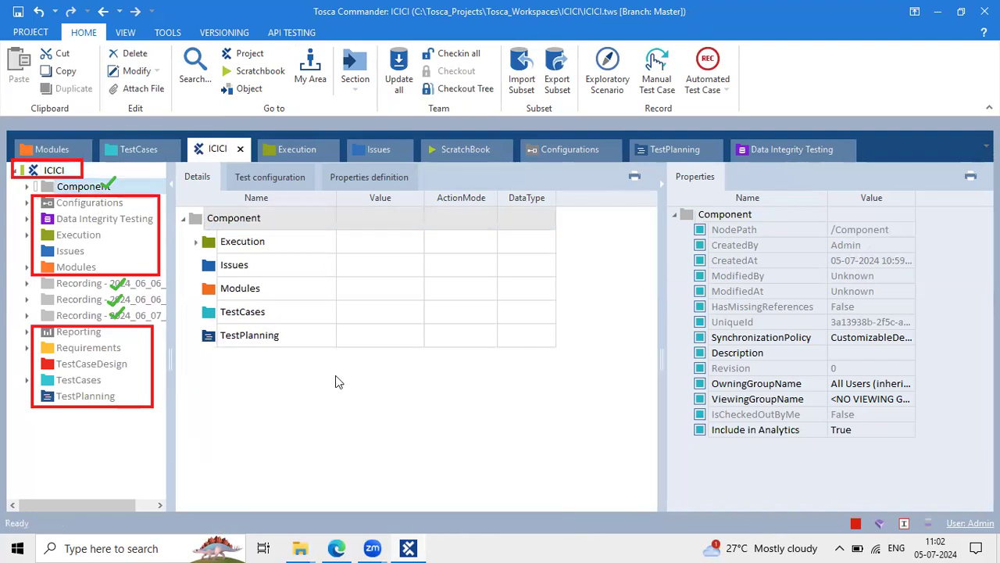
# Bring up the Tosca class notes document in the browser
pyautogui.click(557, 82)
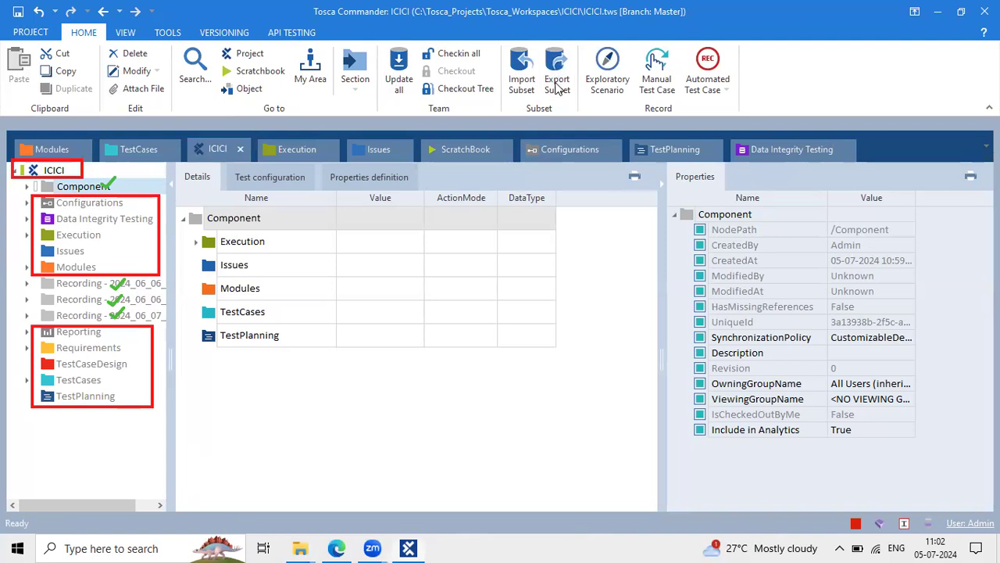
pyautogui.click(574, 85)
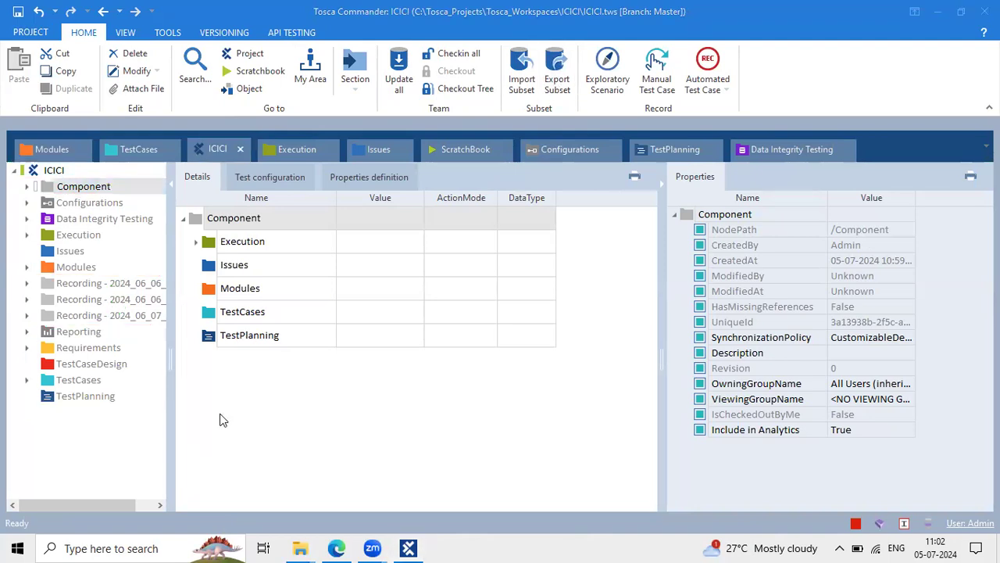
pyautogui.click(337, 548)
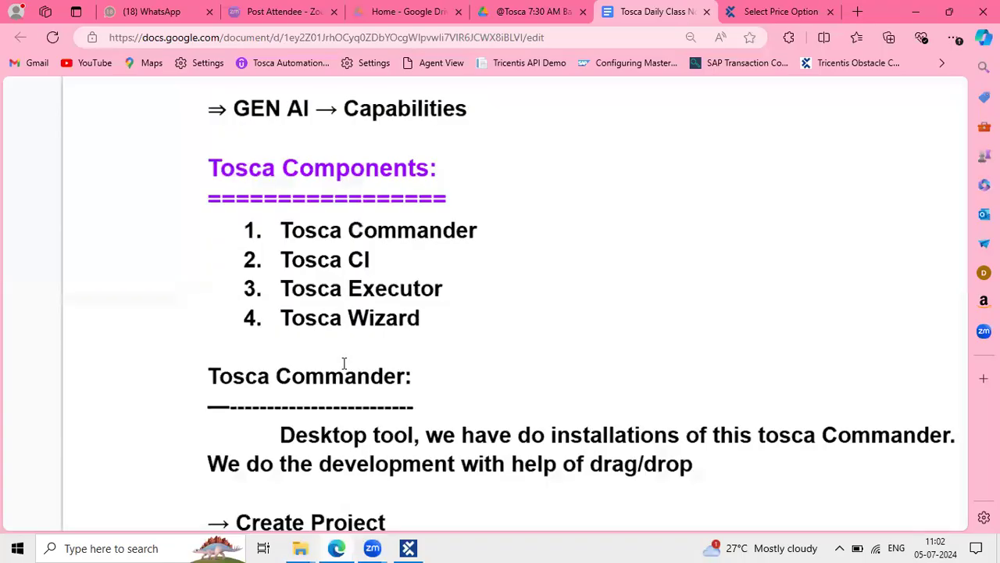
# Scroll the notes and highlight the Create Project and Open the Project entries
pyautogui.scroll(-2, 345, 361)
pyautogui.moveTo(387, 418); pyautogui.dragTo(205, 422)
pyautogui.moveTo(413, 476); pyautogui.dragTo(254, 483)
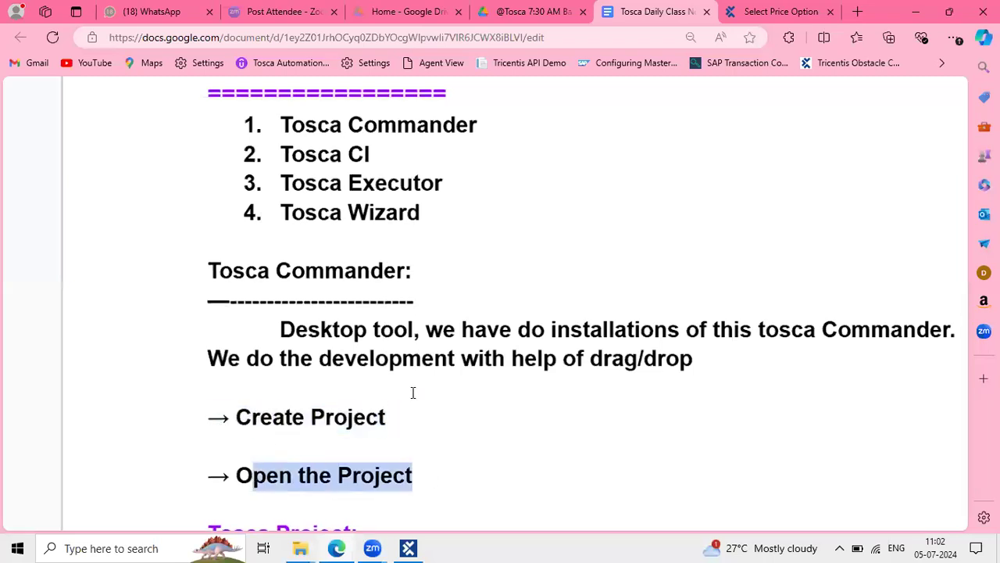
pyautogui.click(652, 261)
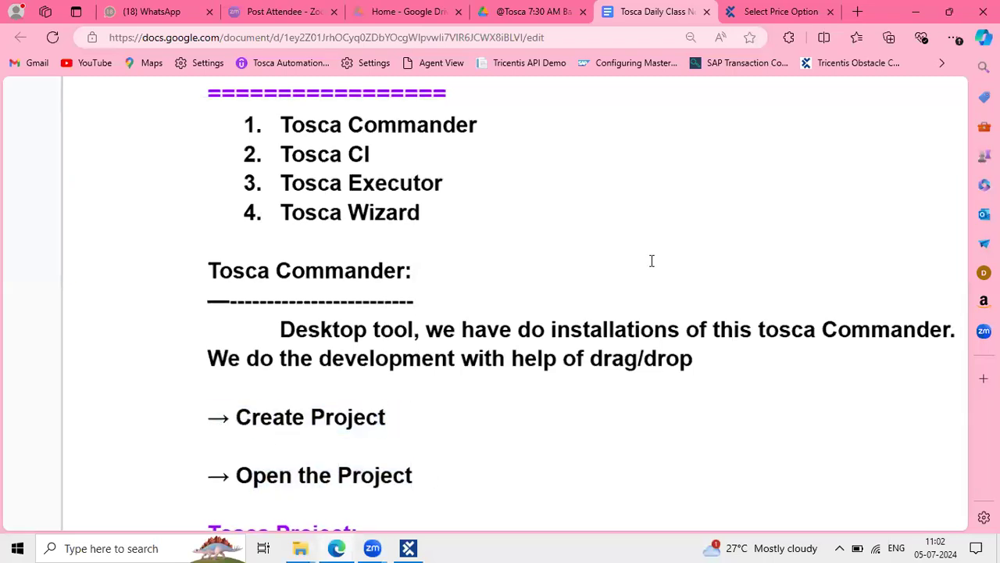
pyautogui.scroll(-4, 651, 261)
pyautogui.scroll(-3, 652, 261)
pyautogui.scroll(3, 652, 261)
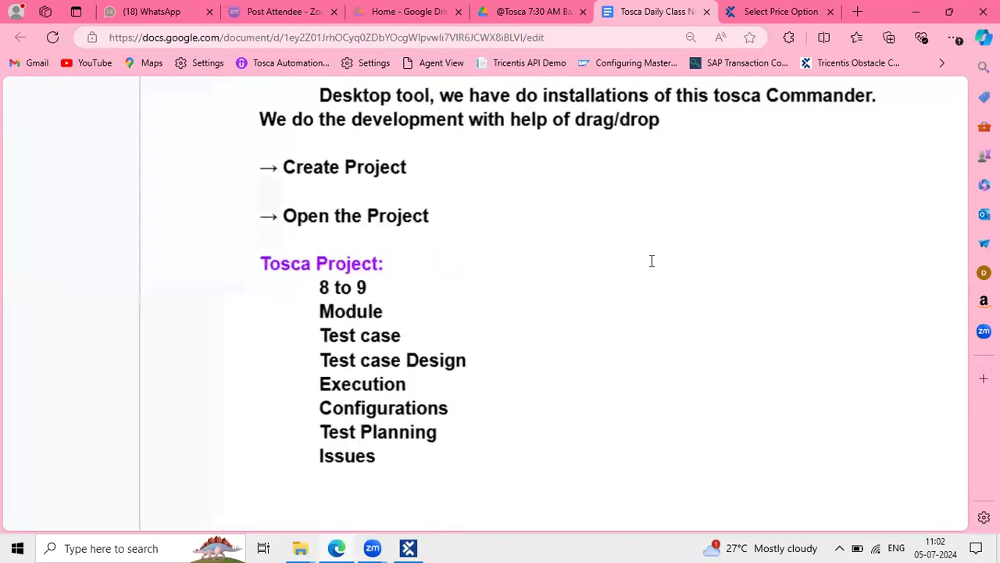
# Highlight the Tosca Project heading and its list of project sections
pyautogui.moveTo(252, 264); pyautogui.dragTo(371, 272)
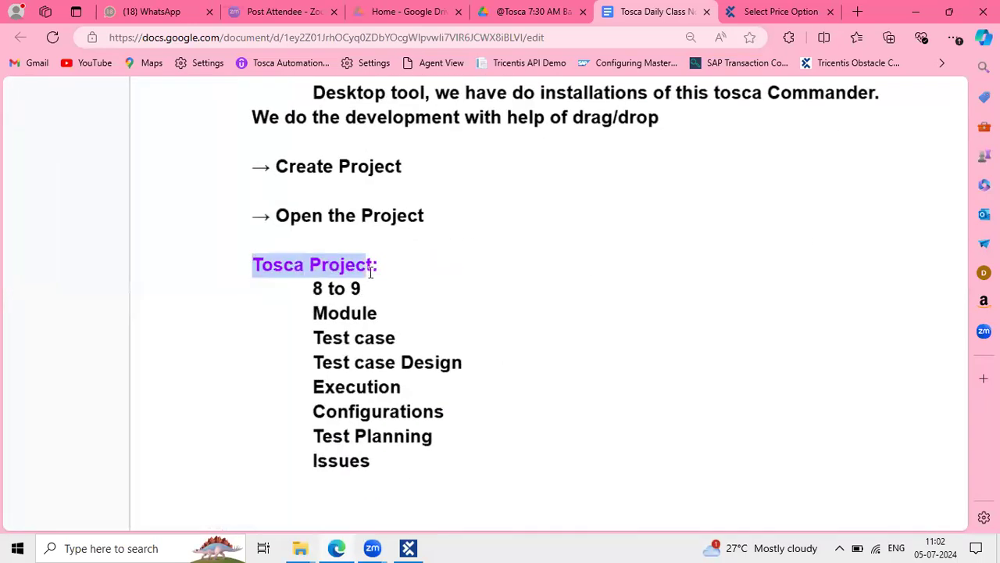
pyautogui.moveTo(313, 313); pyautogui.dragTo(435, 480)
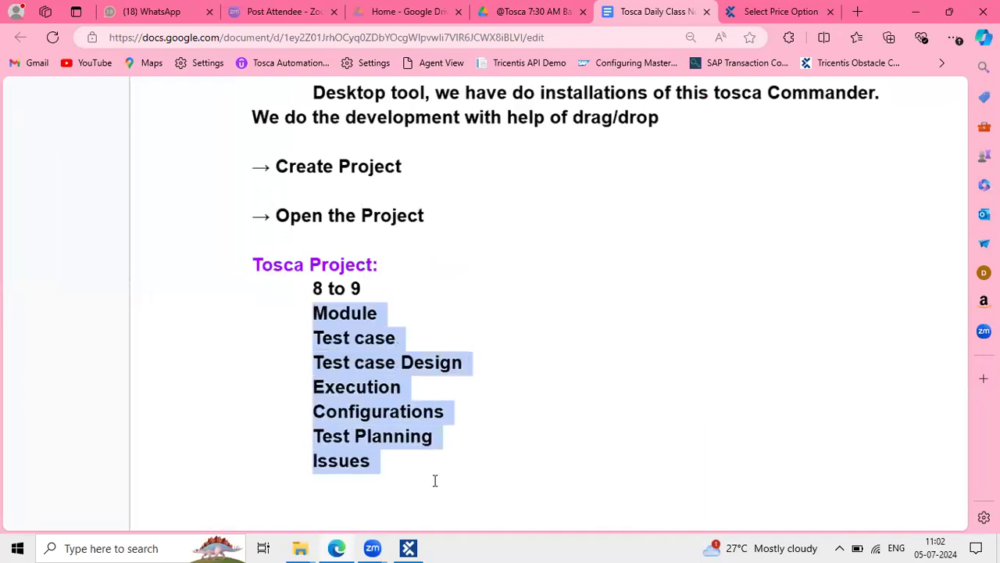
pyautogui.moveTo(379, 267); pyautogui.dragTo(249, 241)
pyautogui.scroll(-3, 413, 350)
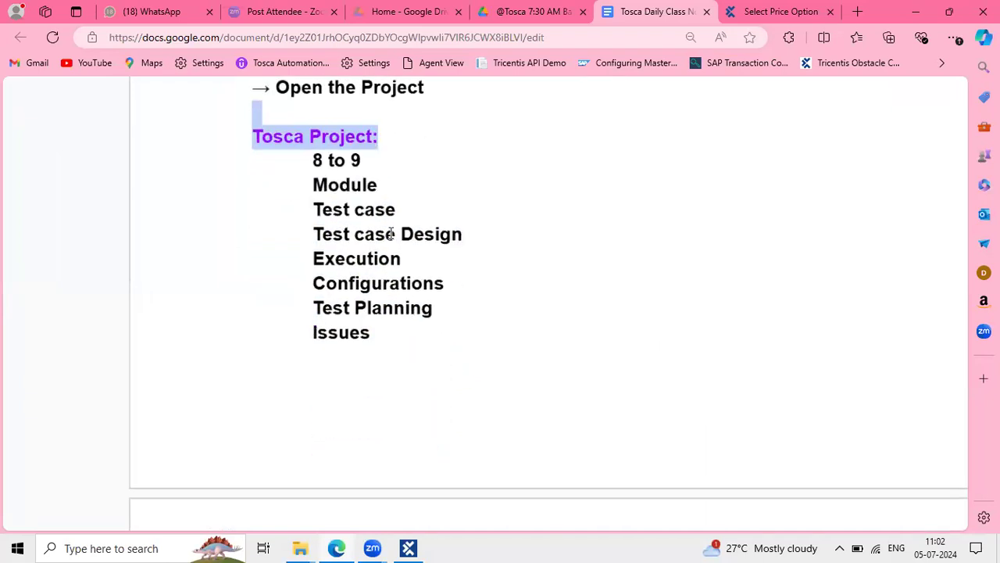
pyautogui.scroll(-4, 388, 322)
# Highlight the Component Folder sub-project sections from Module to Data Integrity testing, zoom out, and hide the browser
pyautogui.click(252, 389)
pyautogui.keyDown('shift'); pyautogui.click(547, 396); pyautogui.keyUp('shift')
pyautogui.scroll(-2, 409, 373)
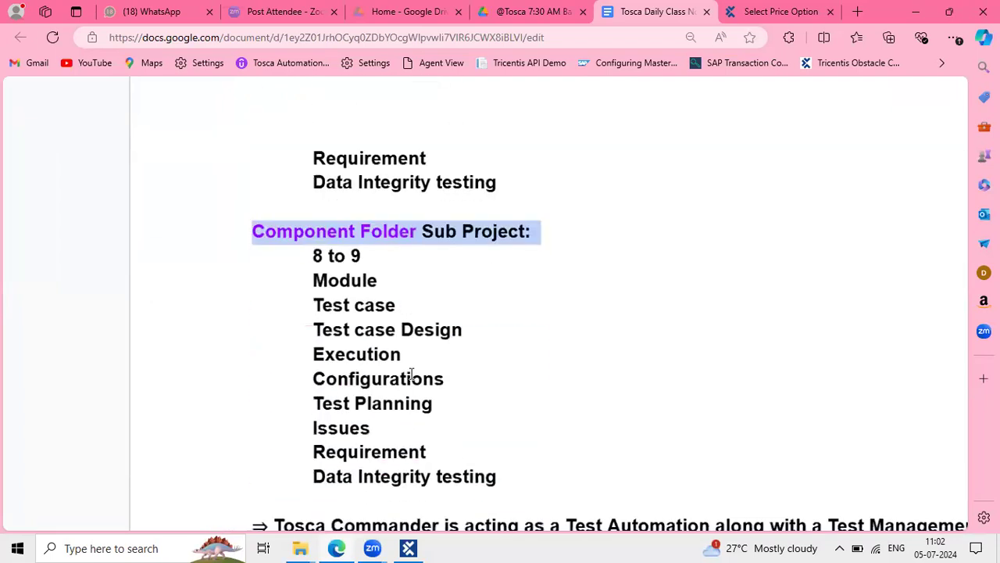
pyautogui.moveTo(314, 281); pyautogui.dragTo(514, 485)
pyautogui.scroll(1, 514, 484)
pyautogui.hotkey('ctrl', '-')
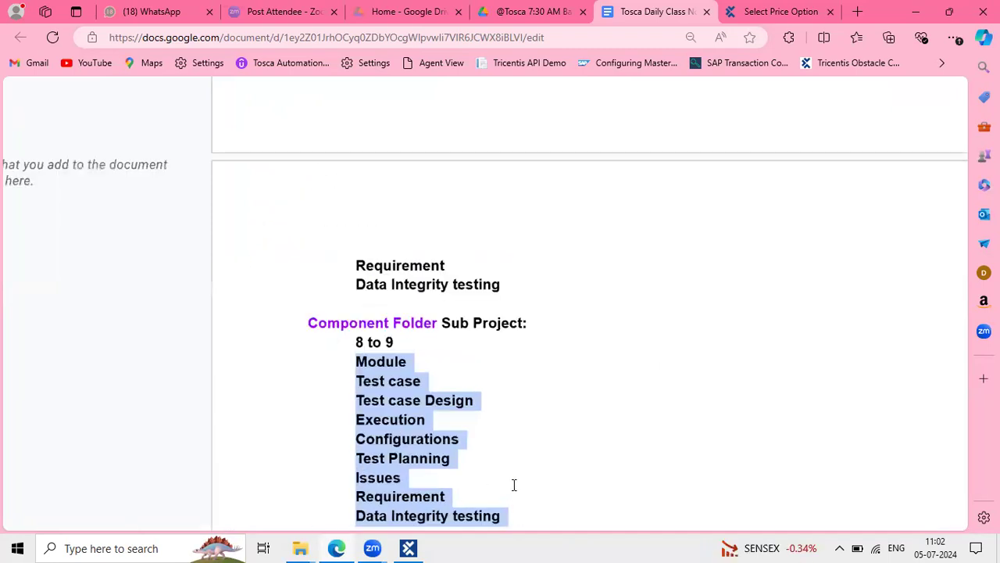
pyautogui.click(922, 17)
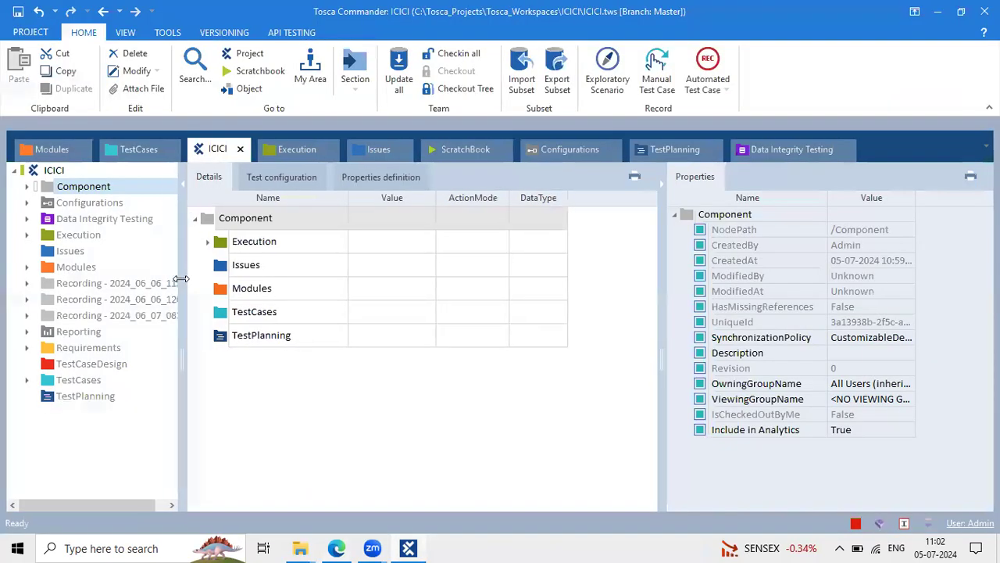
# Put the Component folder's name in the Details pane into edit mode
pyautogui.click(57, 184)
pyautogui.click(244, 218)
pyautogui.click(271, 218)
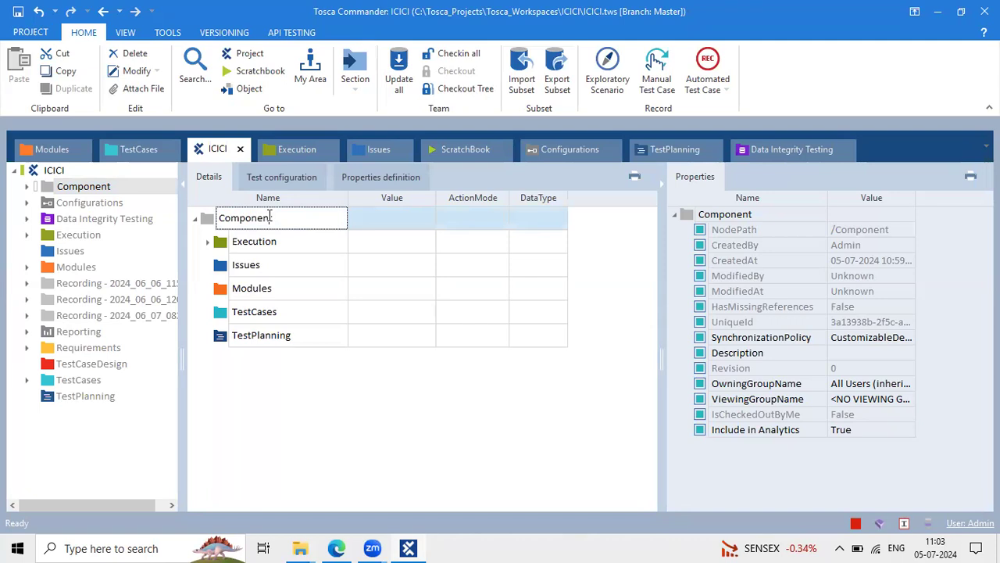
pyautogui.click(303, 233)
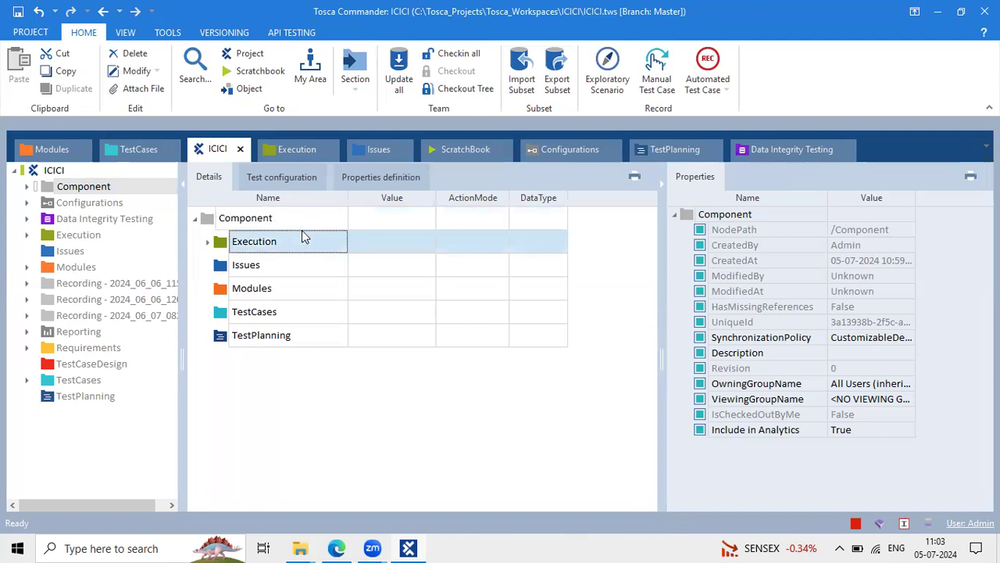
pyautogui.click(289, 223)
pyautogui.click(289, 223)
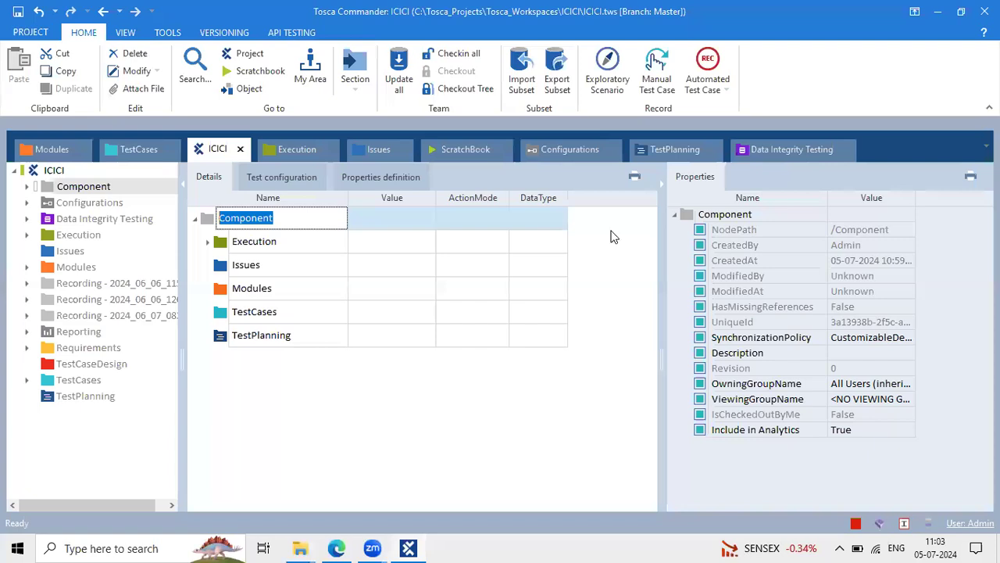
pyautogui.click(663, 125)
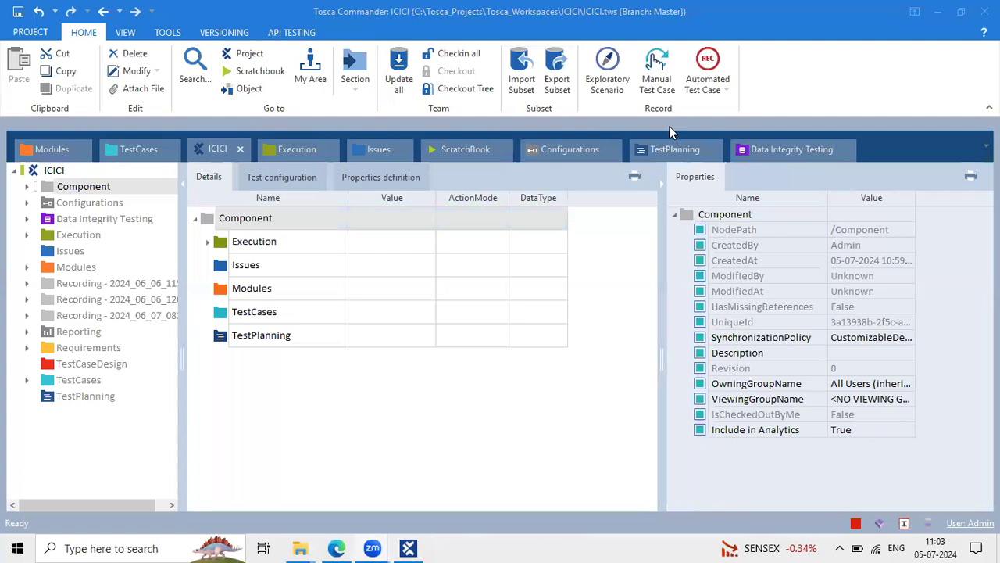
# Look inside the Recording folder, then return to Component and start renaming it again
pyautogui.click(125, 286)
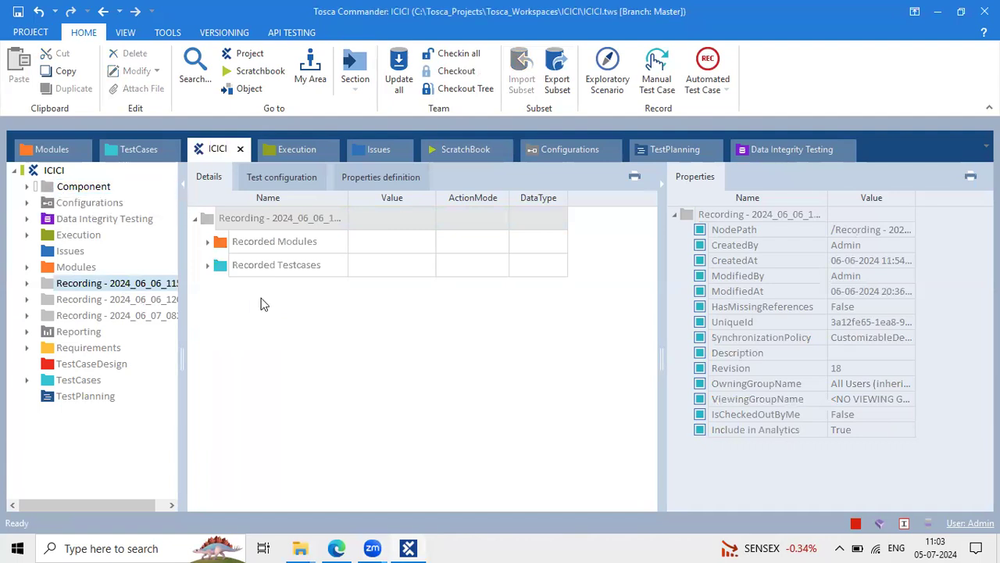
pyautogui.click(307, 294)
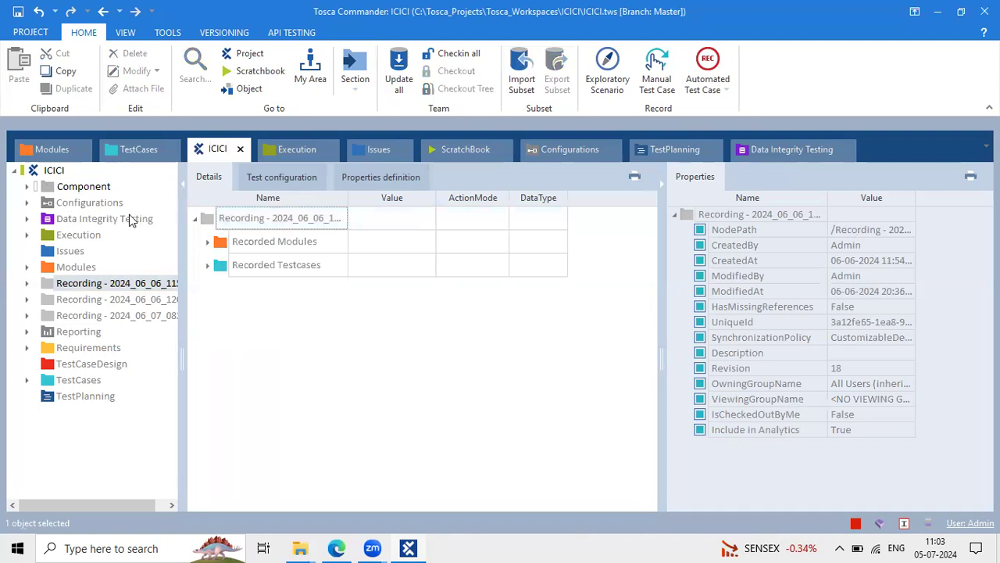
pyautogui.click(83, 185)
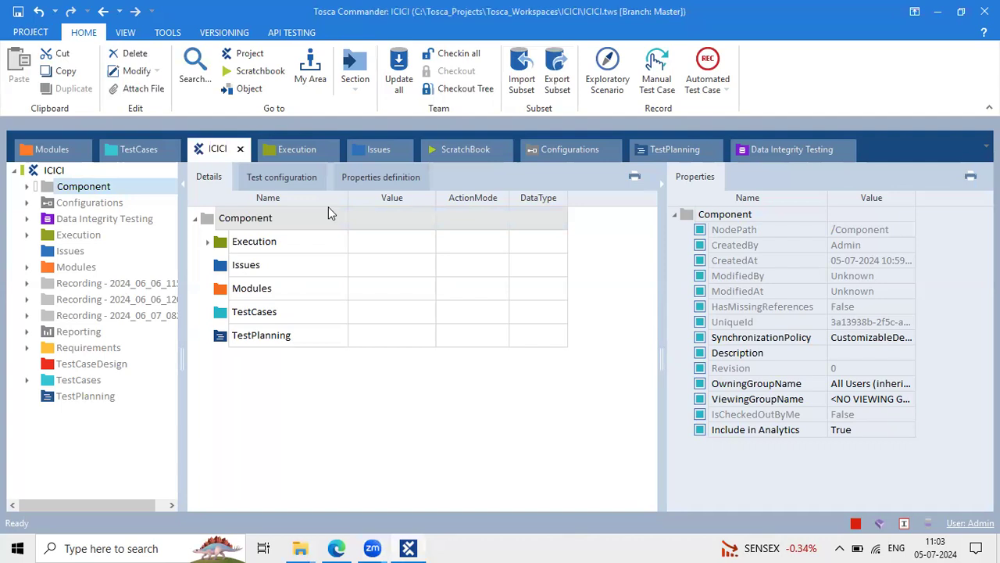
pyautogui.click(305, 217)
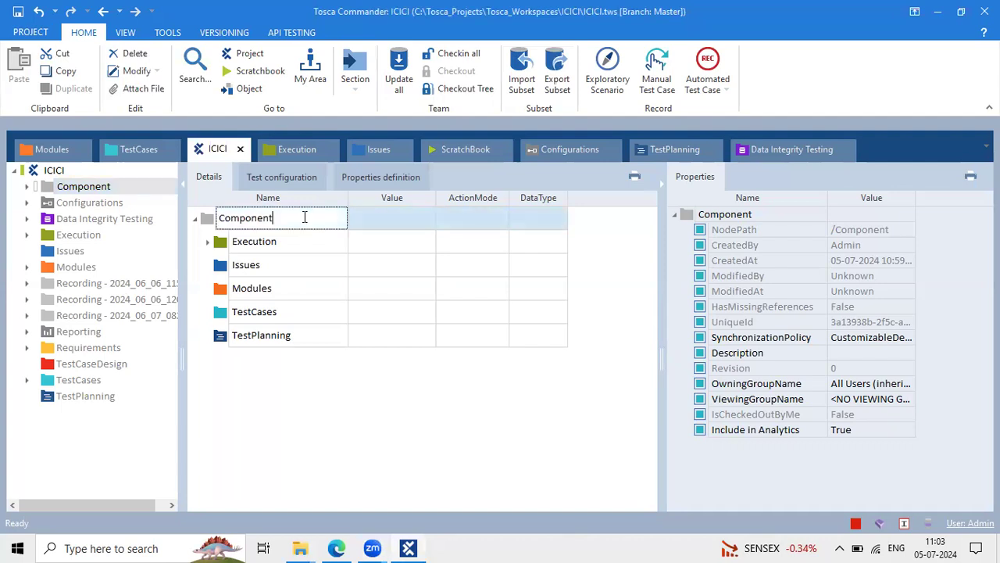
# Rename the Component folder to 'Loan ICI'
pyautogui.moveTo(305, 217); pyautogui.dragTo(146, 185)
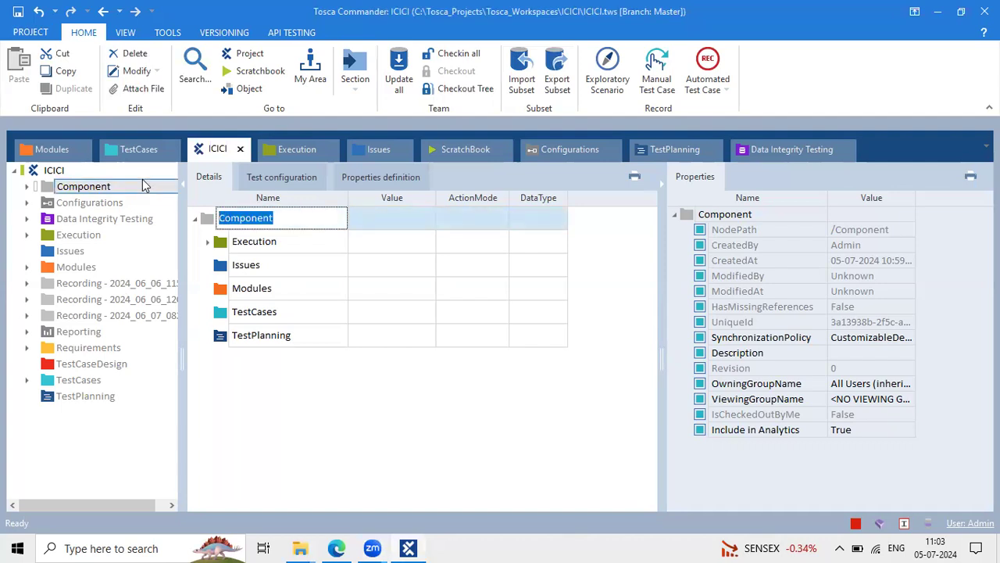
pyautogui.write('L')
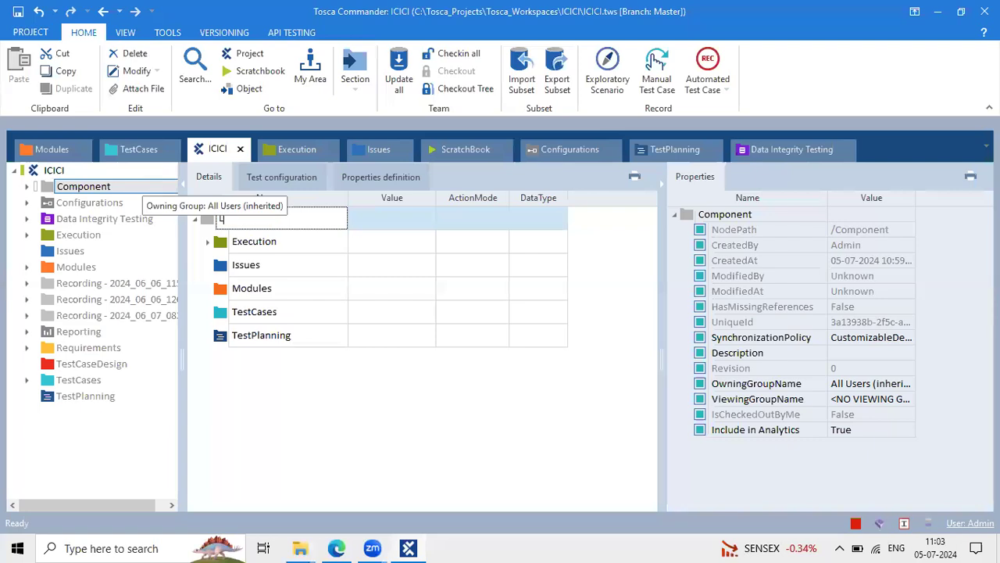
pyautogui.write('oan ICI')
pyautogui.press('Return')
pyautogui.click(273, 223)
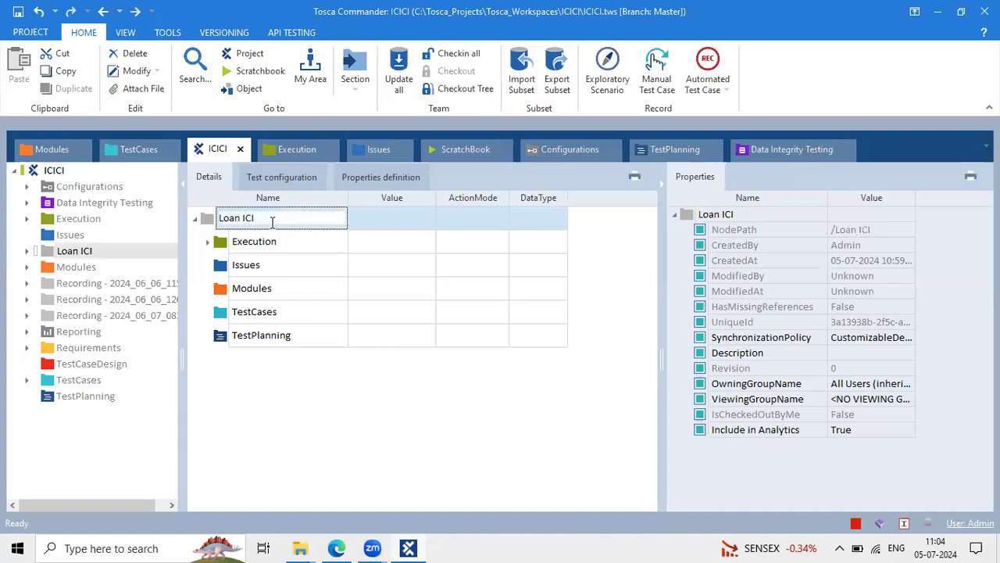
pyautogui.click(303, 247)
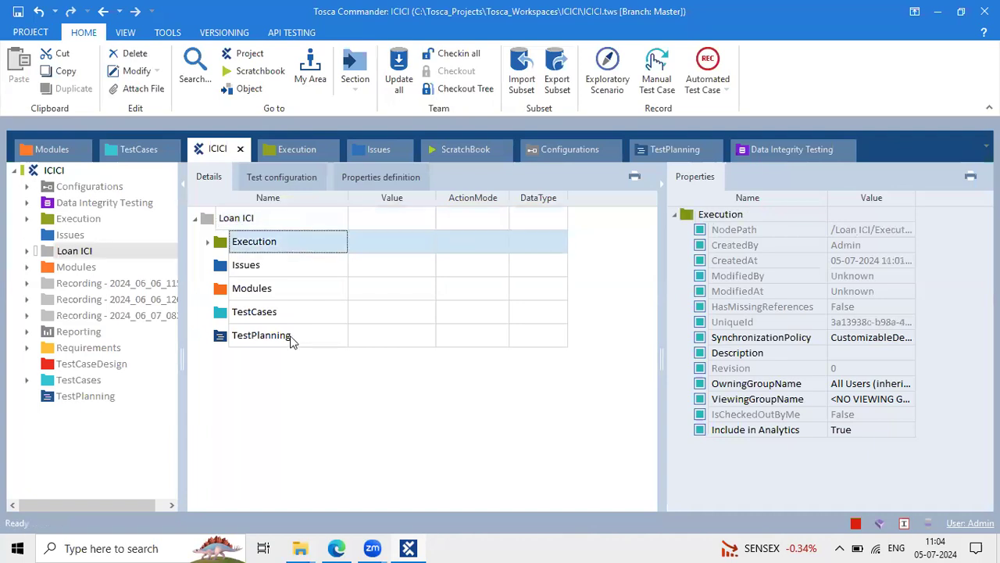
# Select the ICICI root, acknowledge the Show Checkout Details notice, and bring up its actions
pyautogui.click(290, 335)
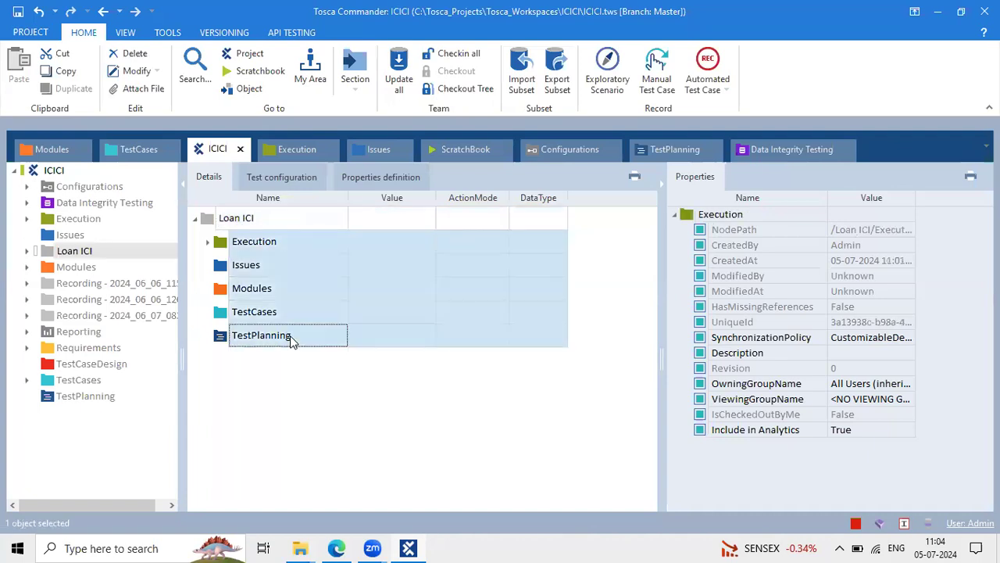
pyautogui.click(48, 172)
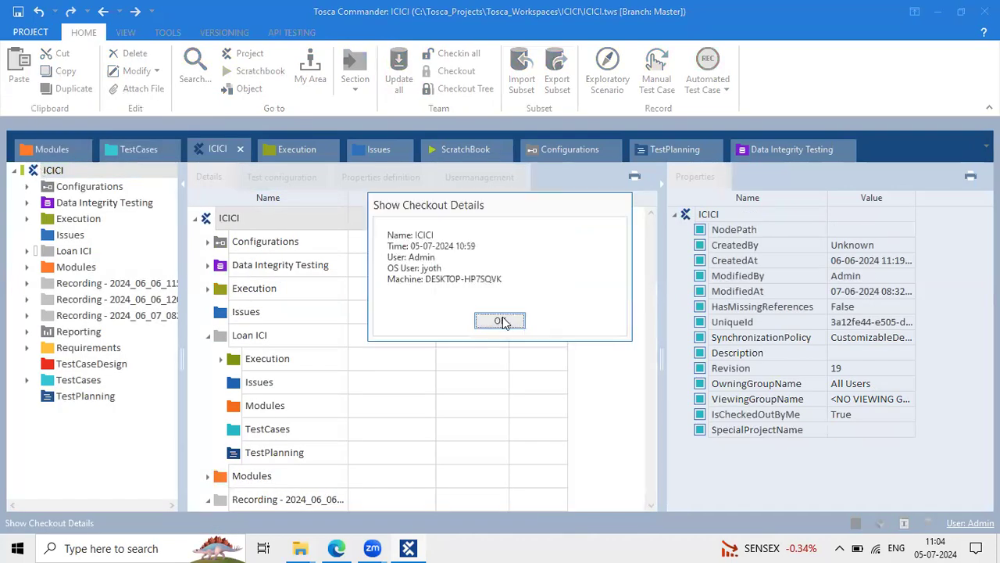
pyautogui.click(500, 321)
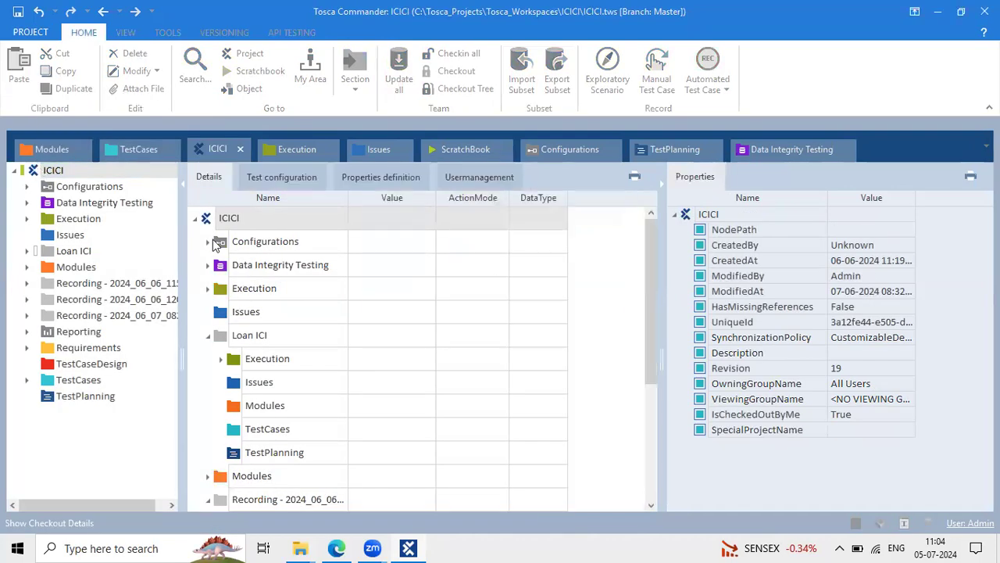
pyautogui.rightClick(36, 175)
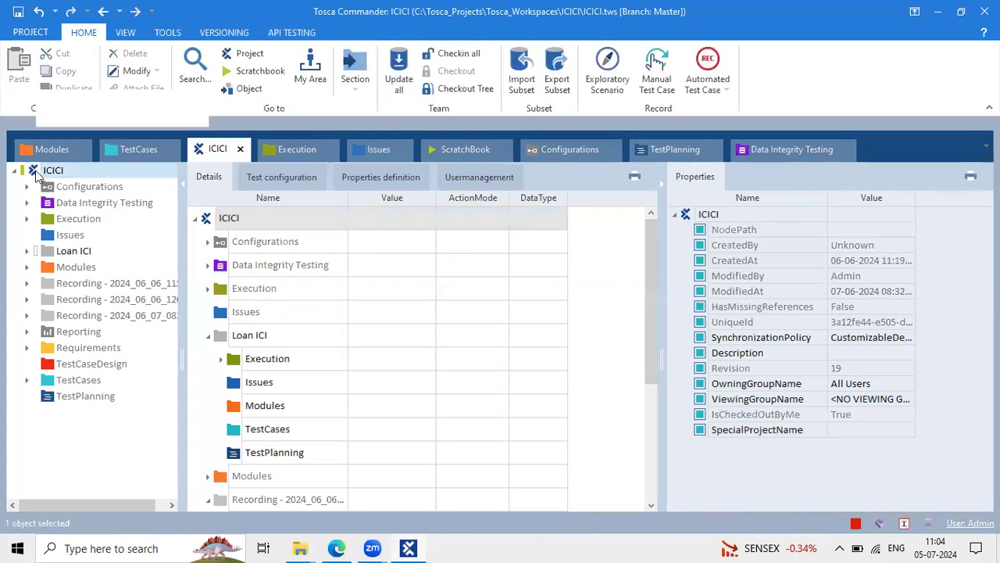
# Create a new folder under ICICI and name it 'Credit/Card'
pyautogui.click(67, 120)
pyautogui.click(67, 119)
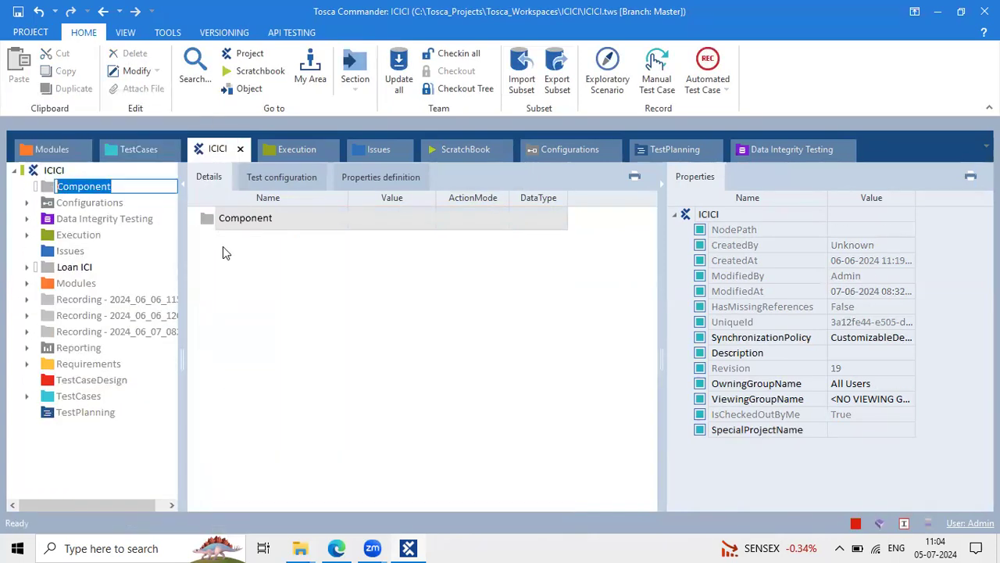
pyautogui.click(283, 218)
pyautogui.click(282, 218)
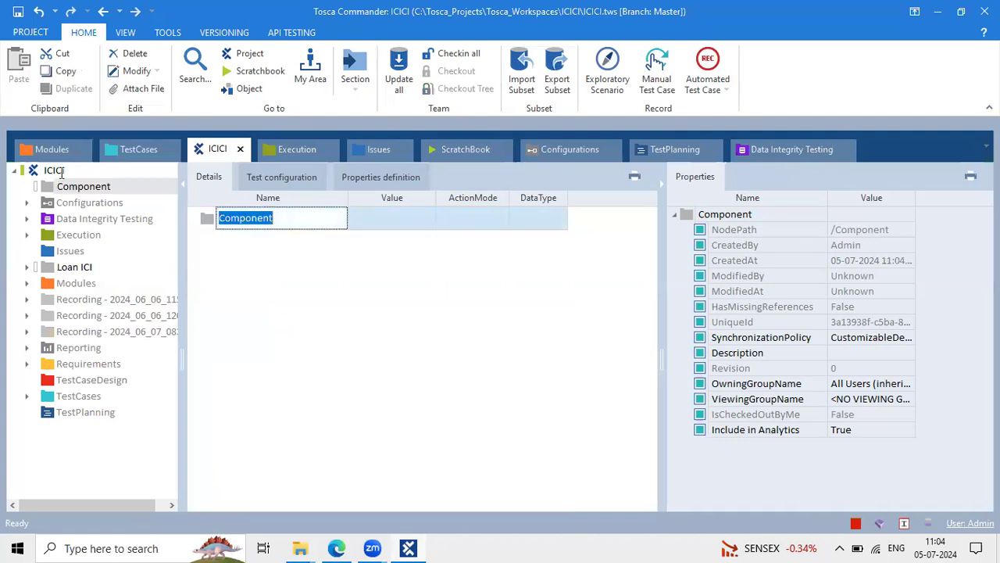
pyautogui.write('Credi')
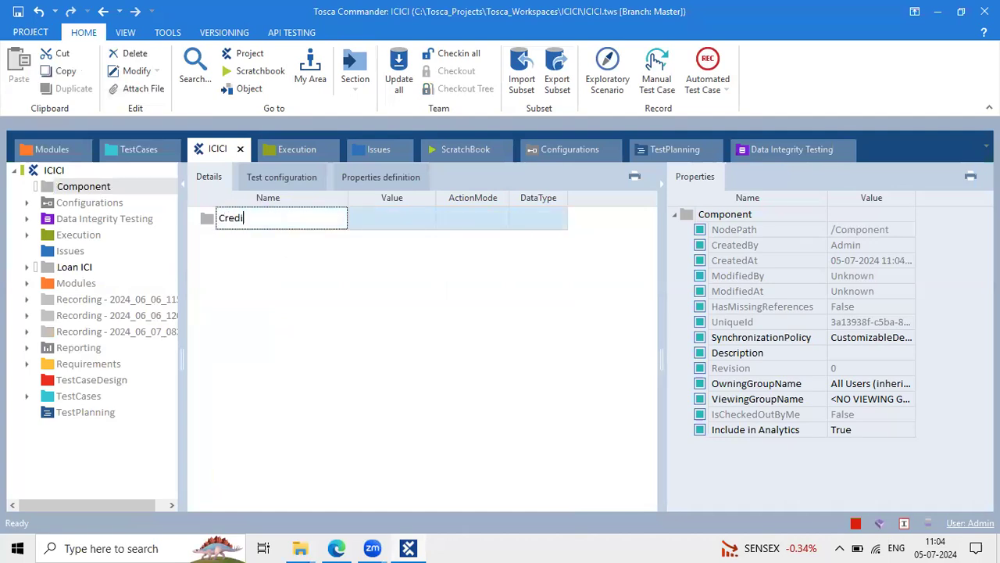
pyautogui.write('t/Card')
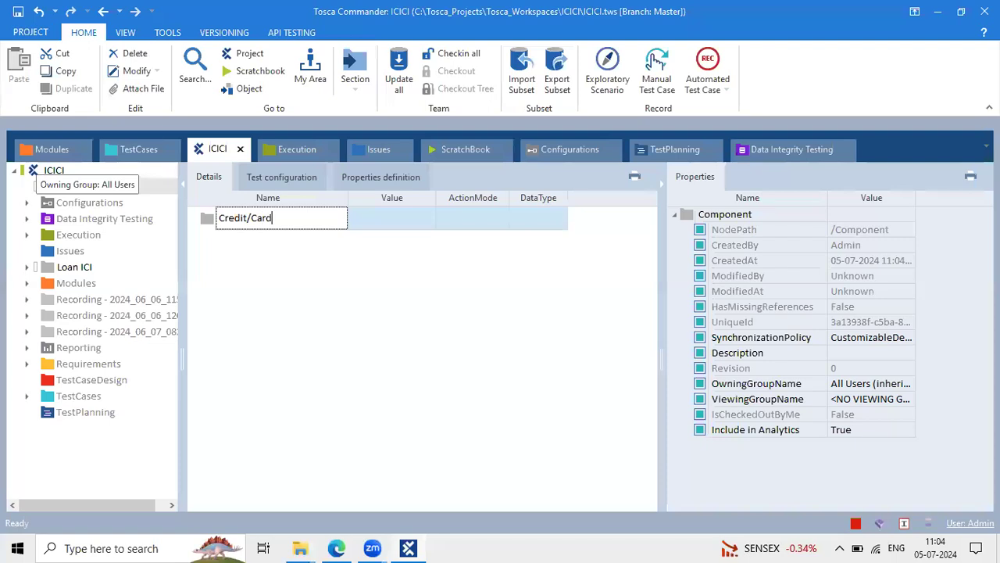
pyautogui.press('Return')
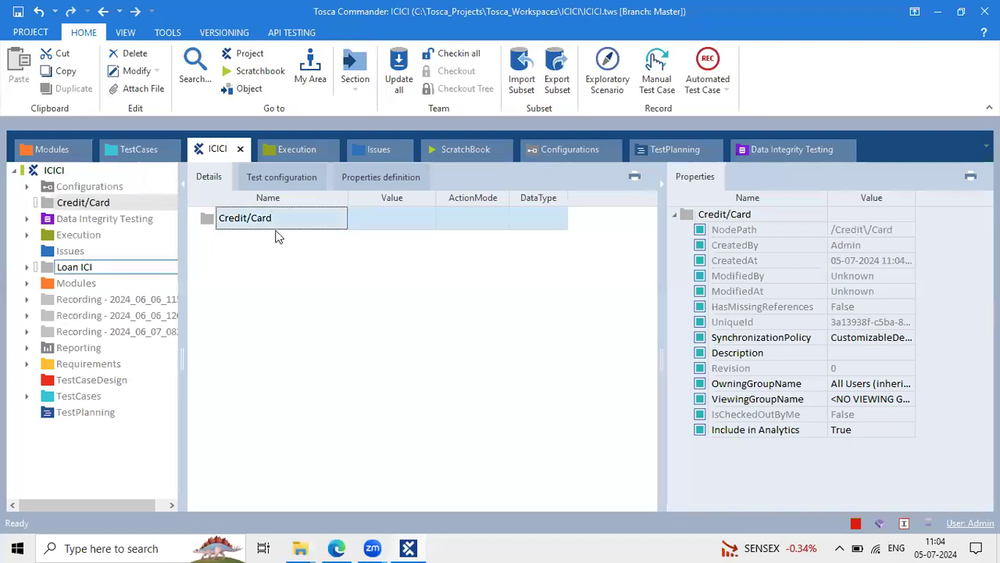
pyautogui.click(276, 229)
pyautogui.click(219, 224)
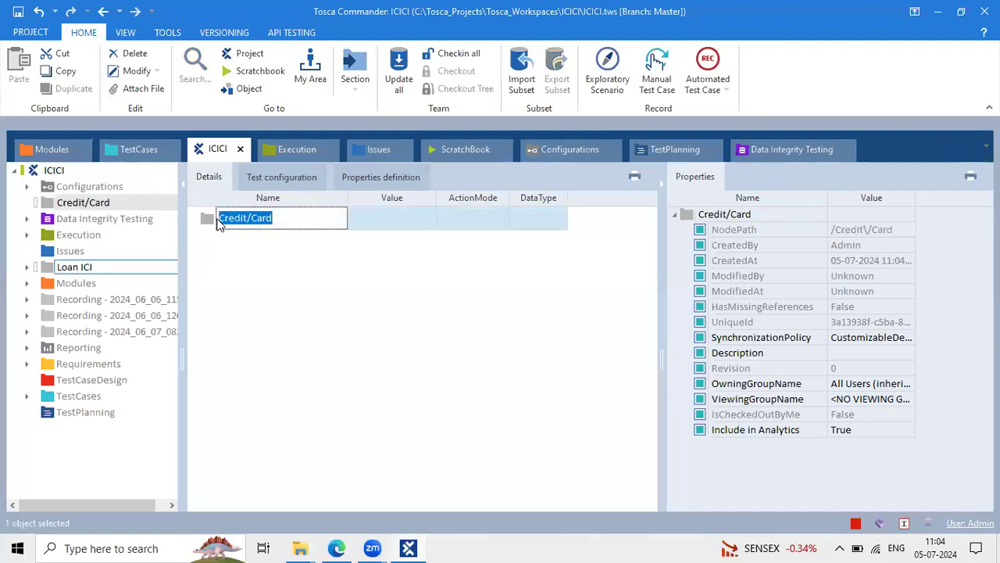
# Add a Modules folder and a TestCases folder inside Credit/Card
pyautogui.rightClick(212, 222)
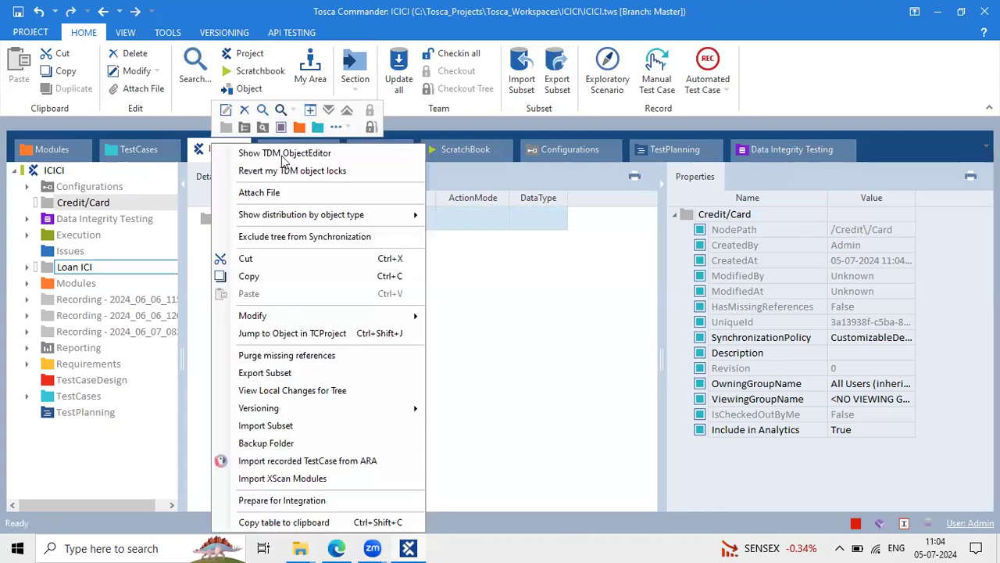
pyautogui.click(300, 127)
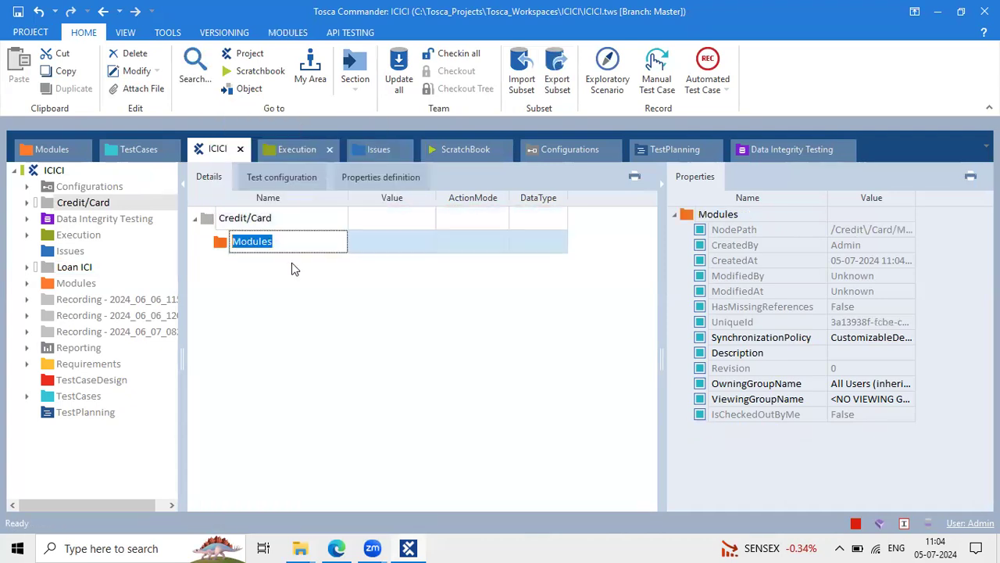
pyautogui.click(216, 220)
pyautogui.rightClick(216, 221)
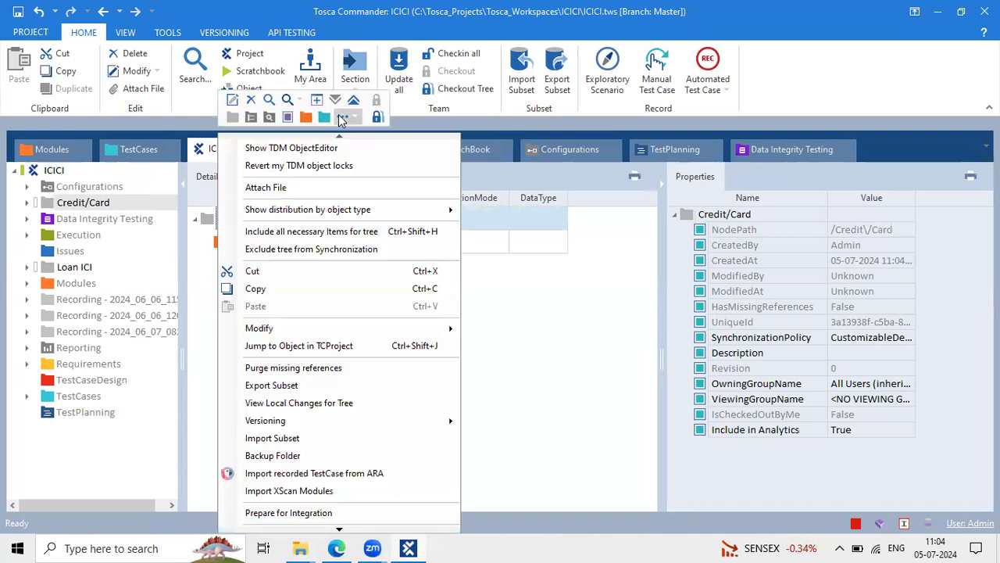
pyautogui.click(324, 117)
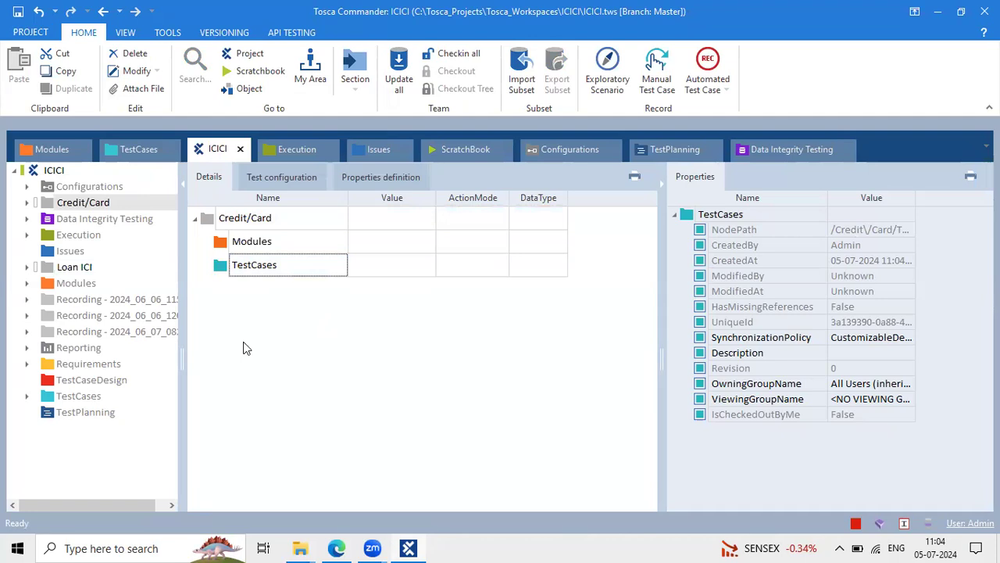
# Create a new folder inside the Credit/Card Modules subfolder
pyautogui.click(56, 283)
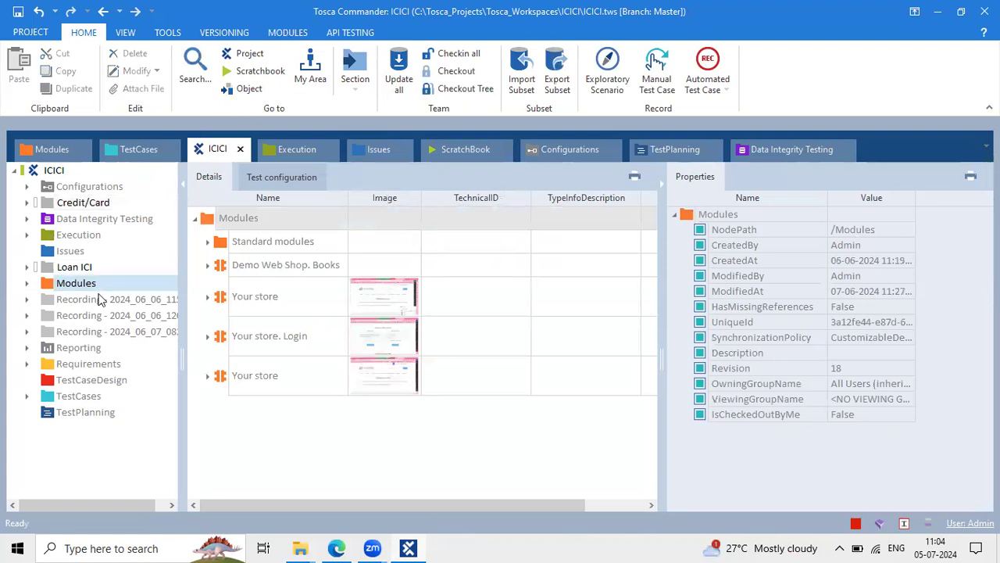
pyautogui.click(81, 205)
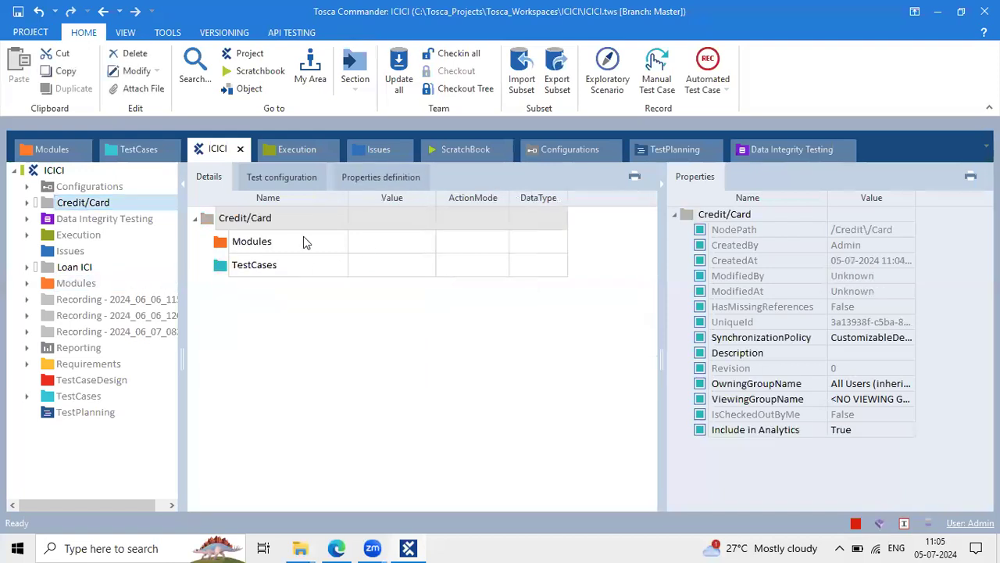
pyautogui.click(254, 225)
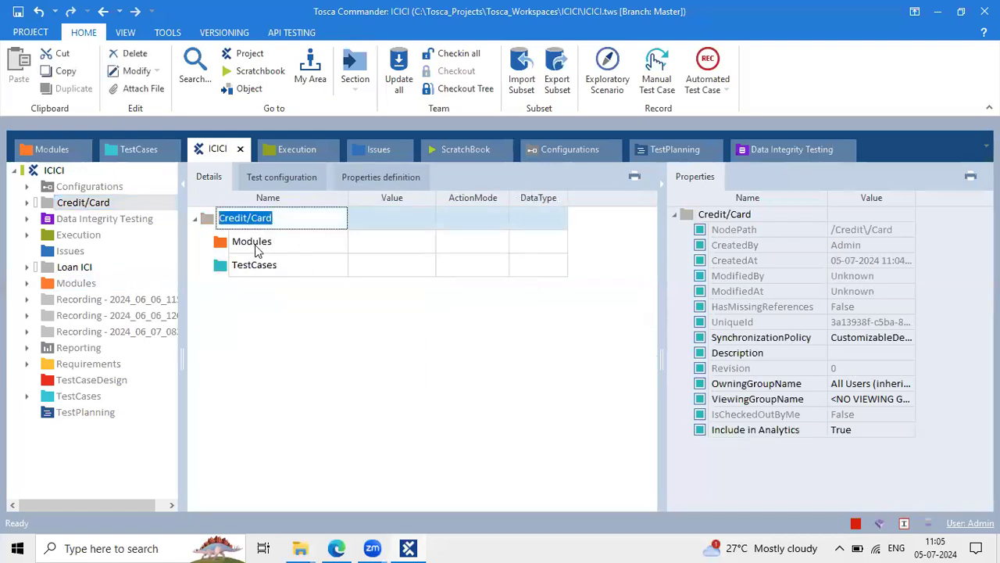
pyautogui.click(257, 244)
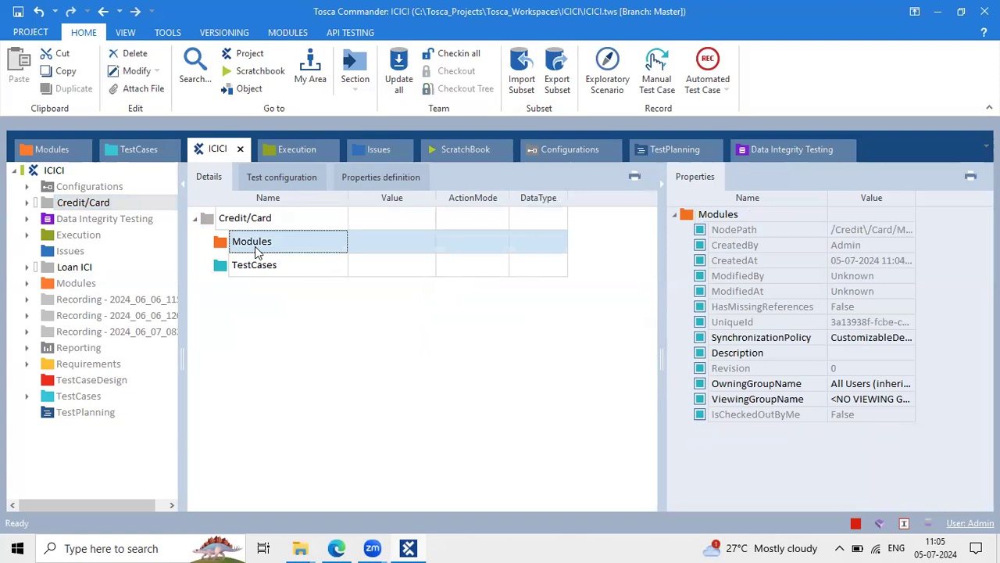
pyautogui.rightClick(259, 249)
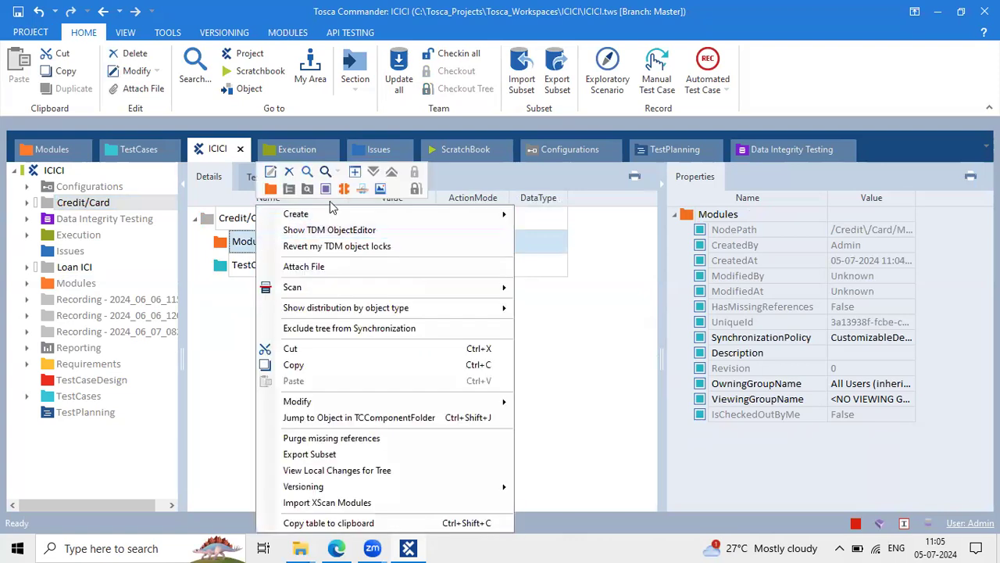
pyautogui.click(270, 189)
# Check the new folder under Modules, then switch to the class notes in the browser
pyautogui.click(231, 237)
pyautogui.click(266, 250)
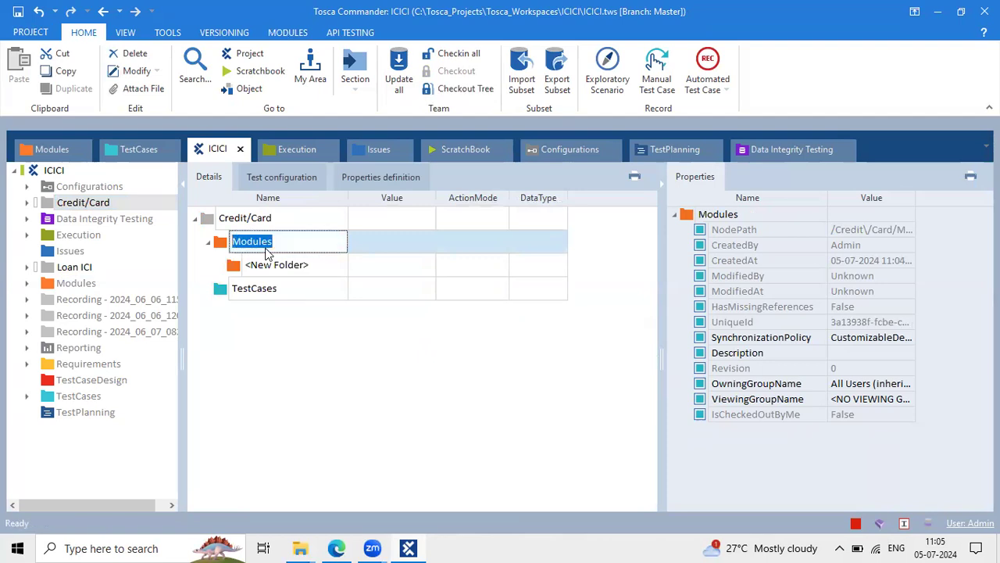
pyautogui.click(314, 268)
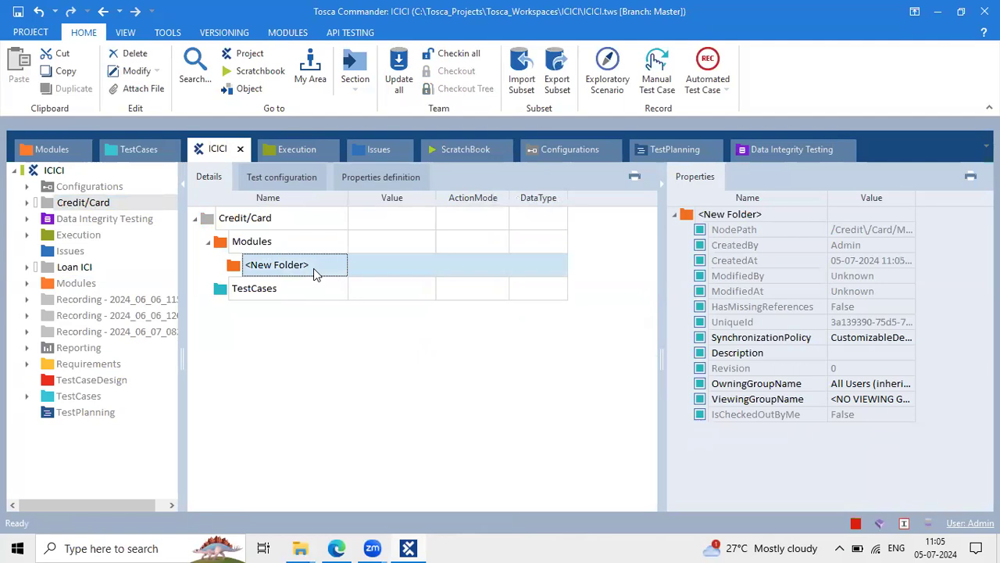
pyautogui.click(287, 247)
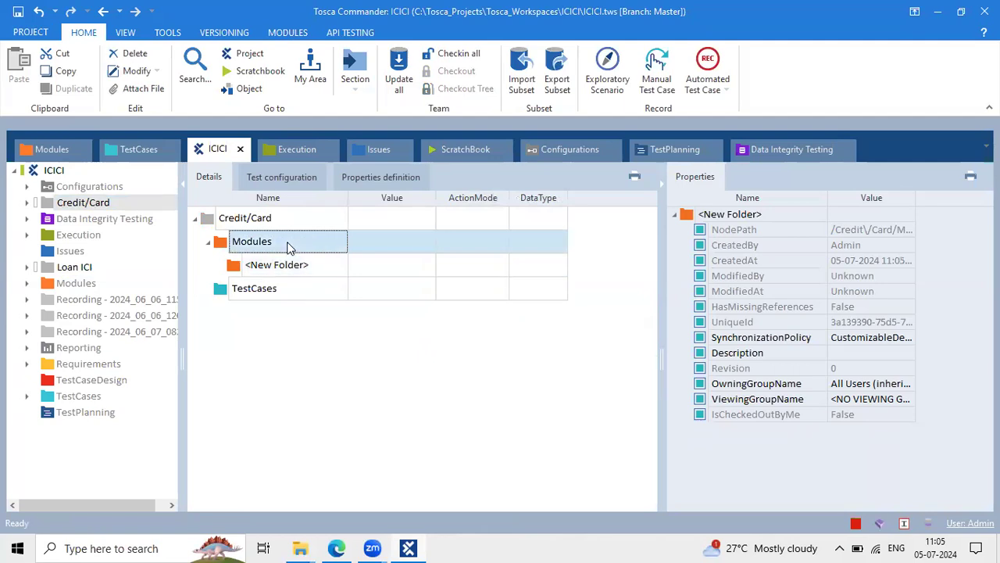
pyautogui.click(99, 286)
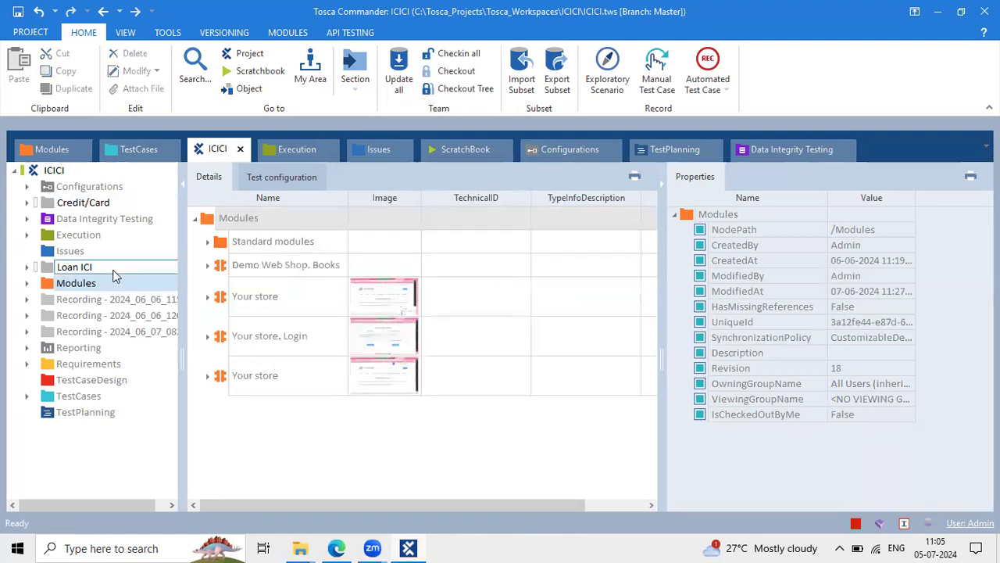
pyautogui.click(86, 203)
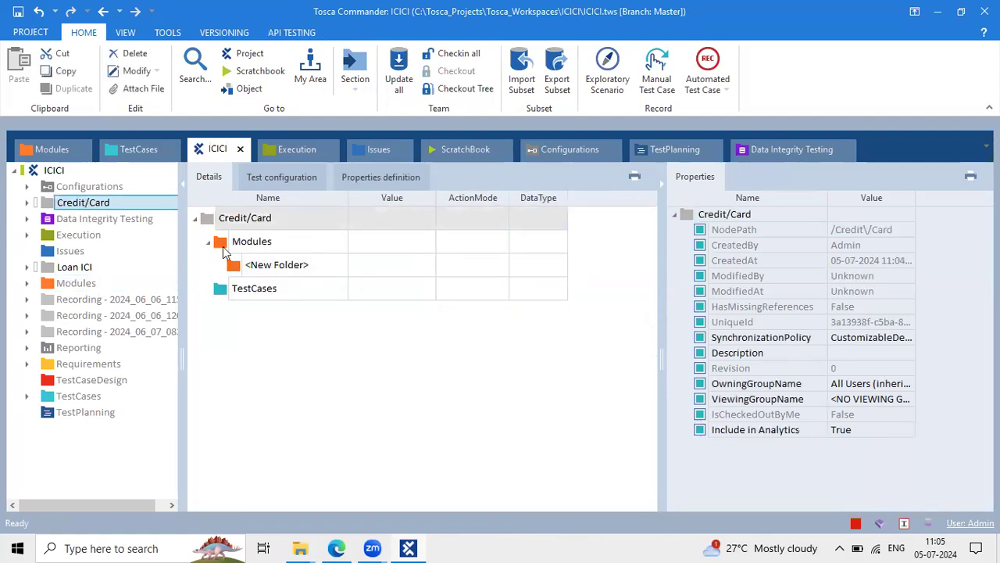
pyautogui.click(336, 548)
# Zoom the notes in and highlight the Tosca Project items from Module through Test Planning
pyautogui.scroll(3, 447, 313)
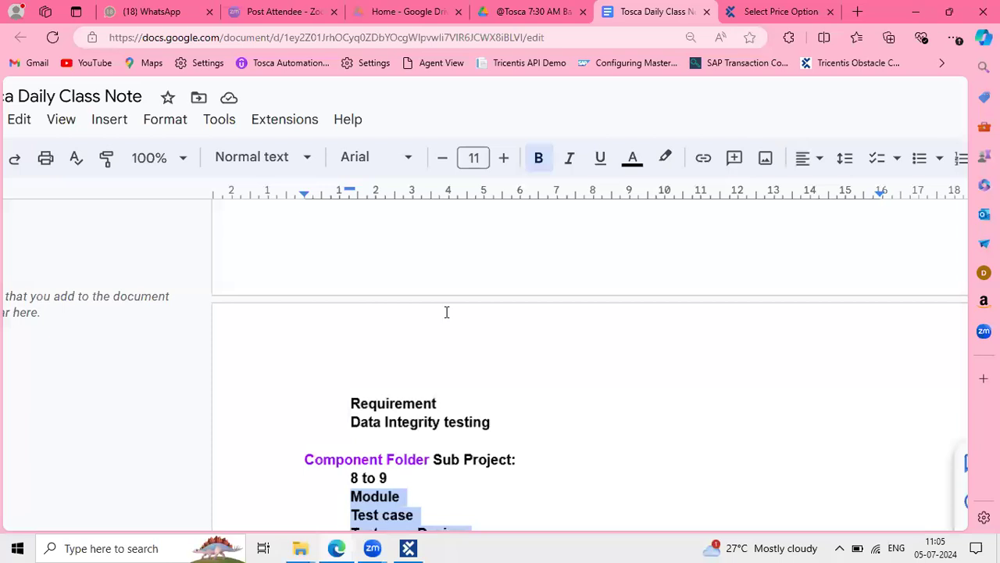
pyautogui.hotkey('ctrl', '+')
pyautogui.hotkey('ctrl', '+')
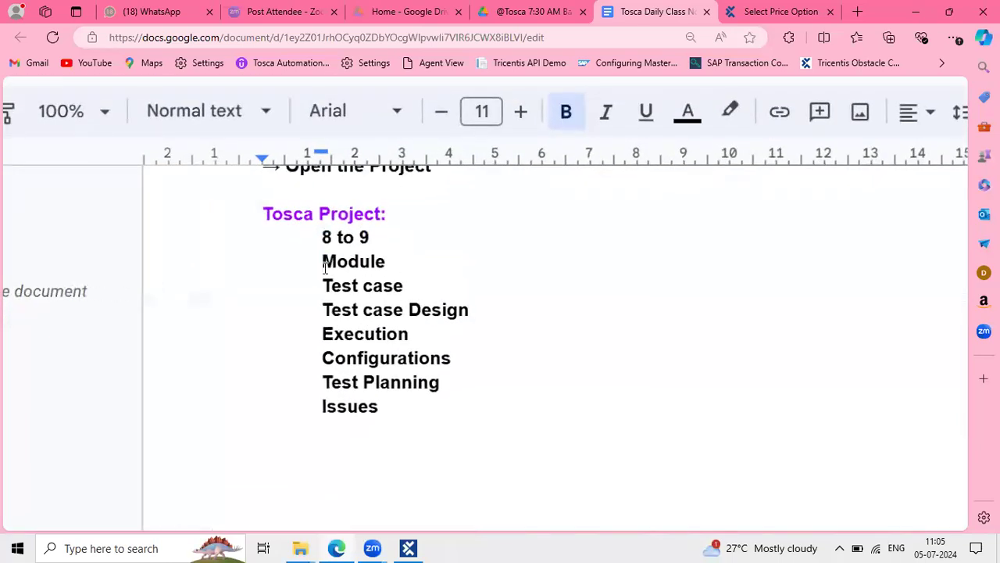
pyautogui.moveTo(416, 283); pyautogui.dragTo(451, 376)
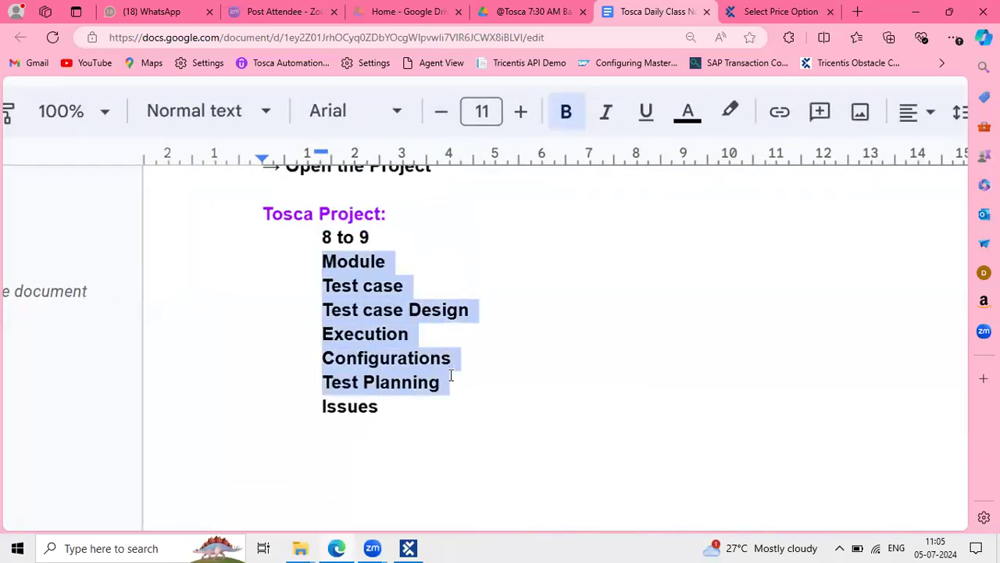
pyautogui.click(433, 304)
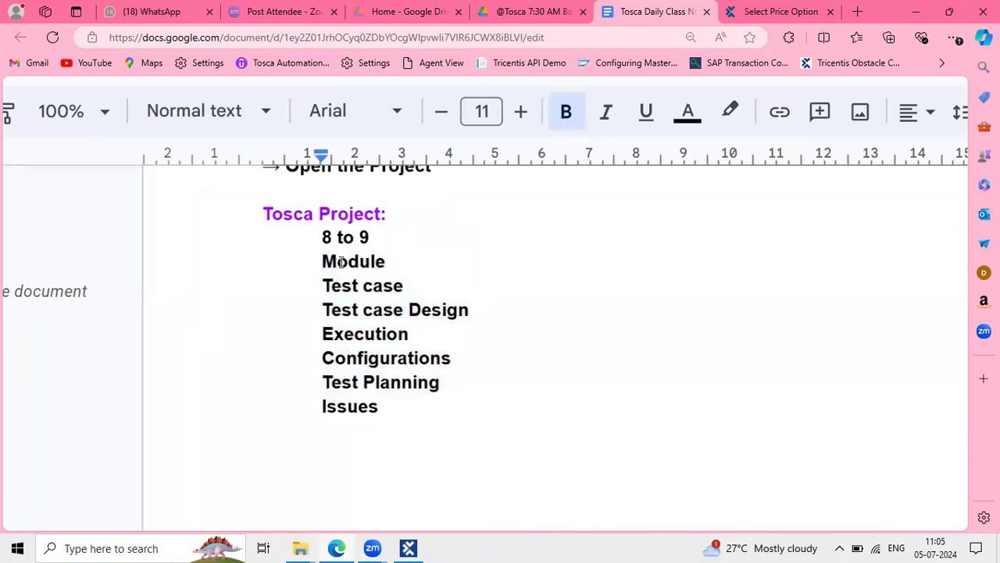
pyautogui.moveTo(320, 258); pyautogui.dragTo(440, 351)
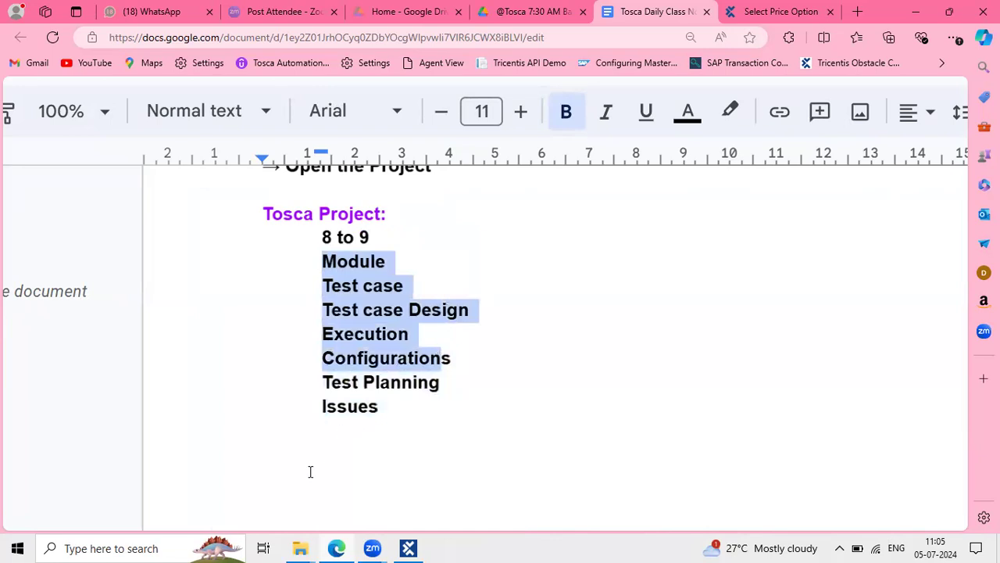
# Delete the Credit/Card Modules and TestCases subfolders to start over
pyautogui.click(408, 547)
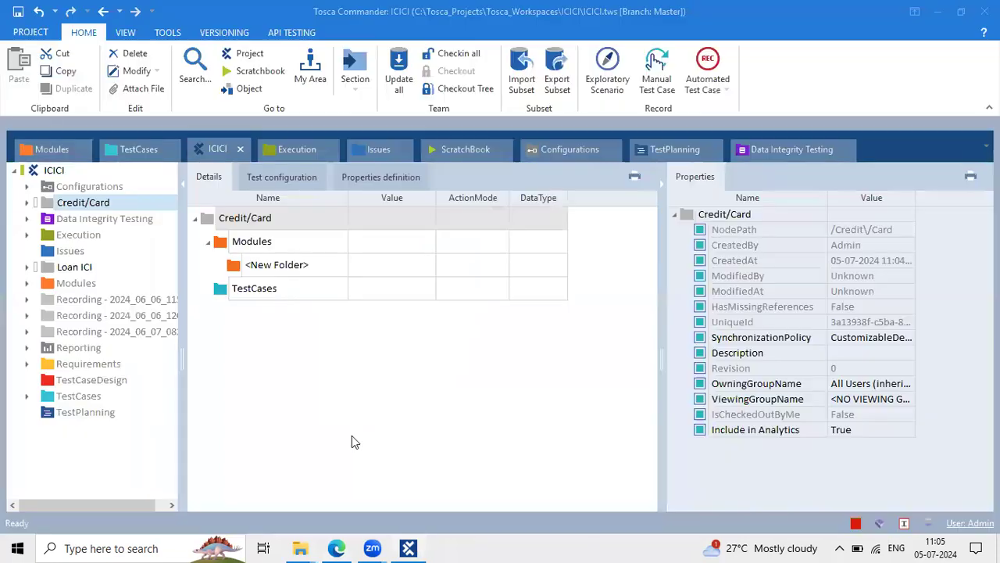
pyautogui.click(269, 290)
pyautogui.click(255, 241)
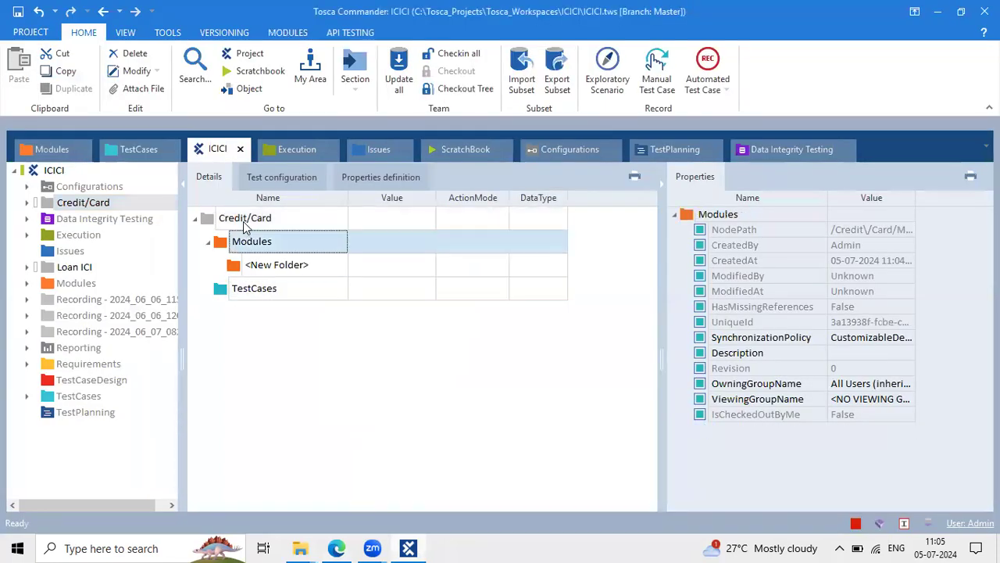
pyautogui.click(244, 223)
pyautogui.click(237, 247)
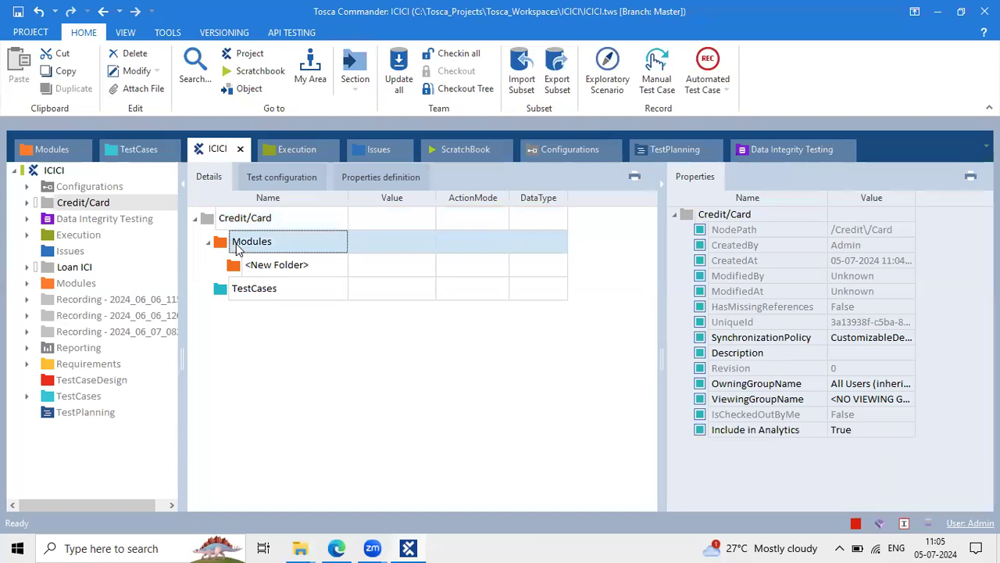
pyautogui.press('Delete')
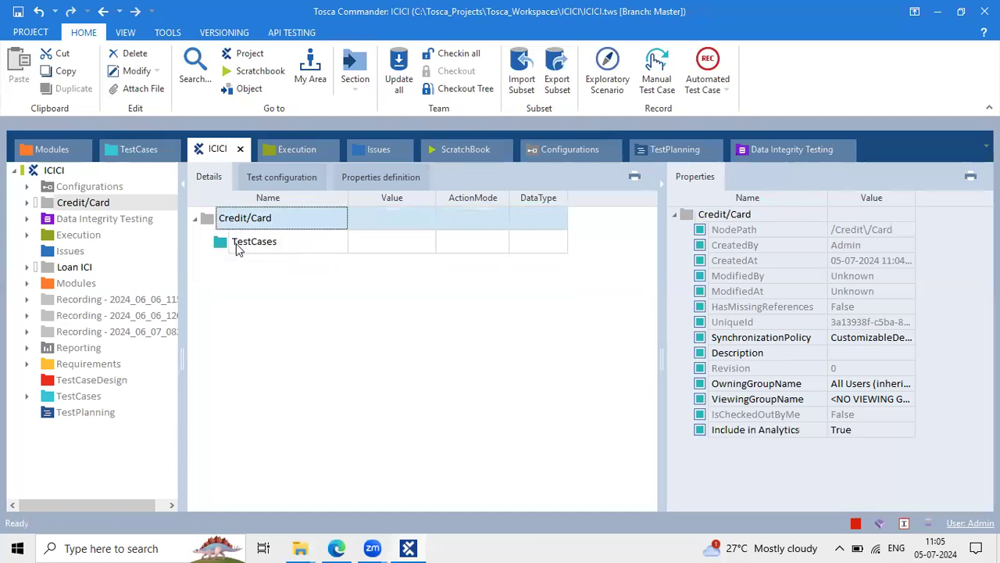
pyautogui.click(238, 247)
pyautogui.press('Delete')
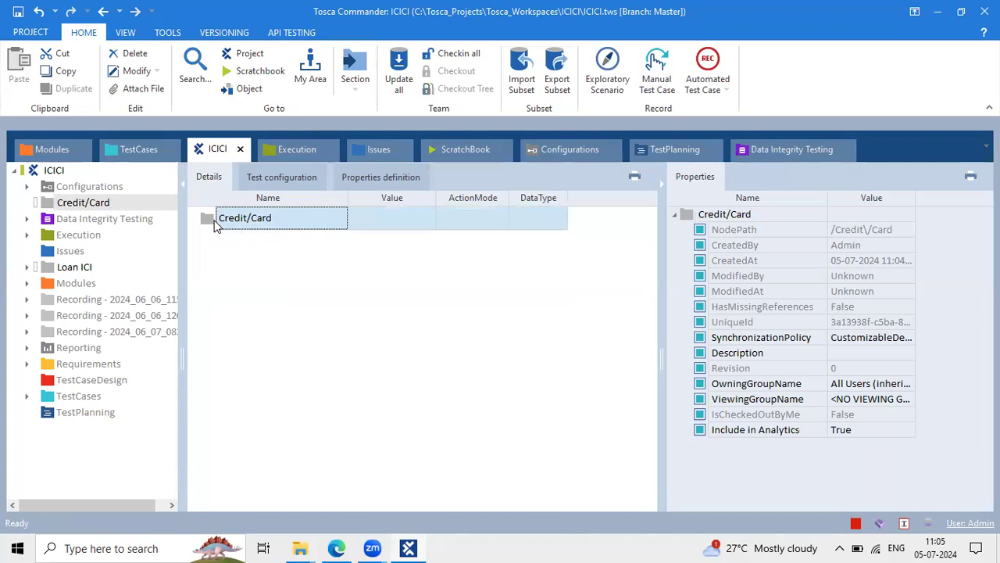
# Recreate Modules and TestCases folders inside Credit/Card from the mini toolbar
pyautogui.rightClick(216, 223)
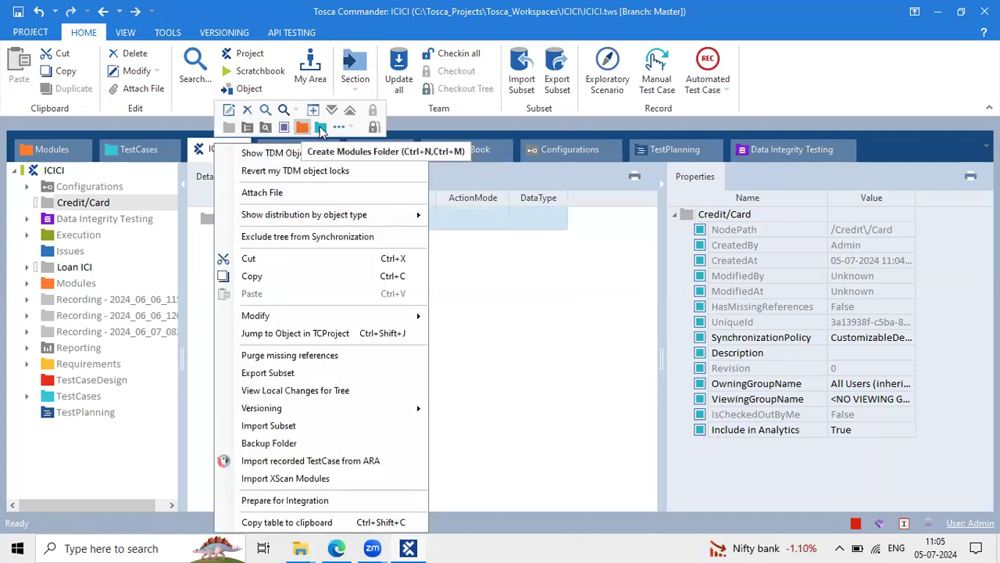
pyautogui.click(350, 126)
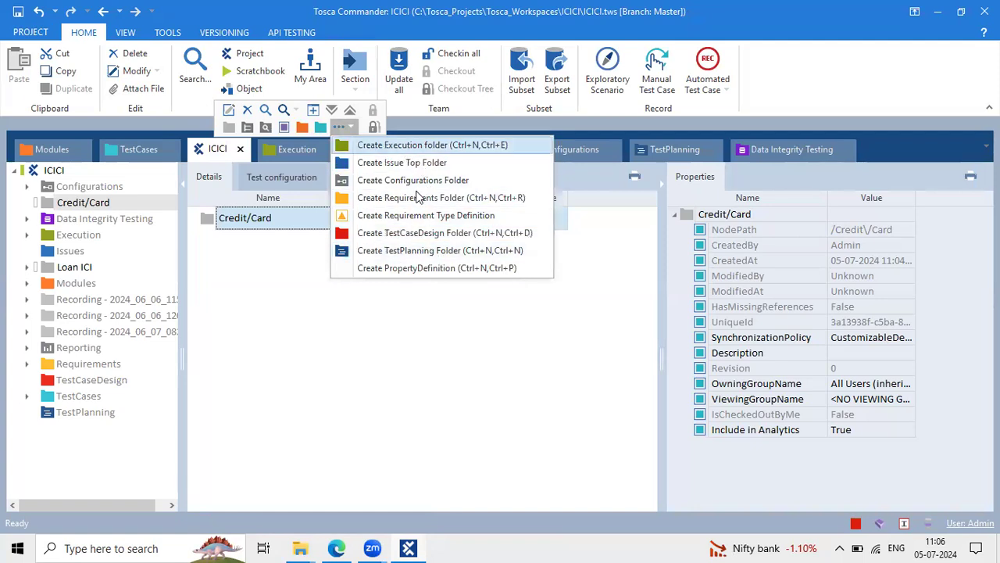
pyautogui.click(302, 127)
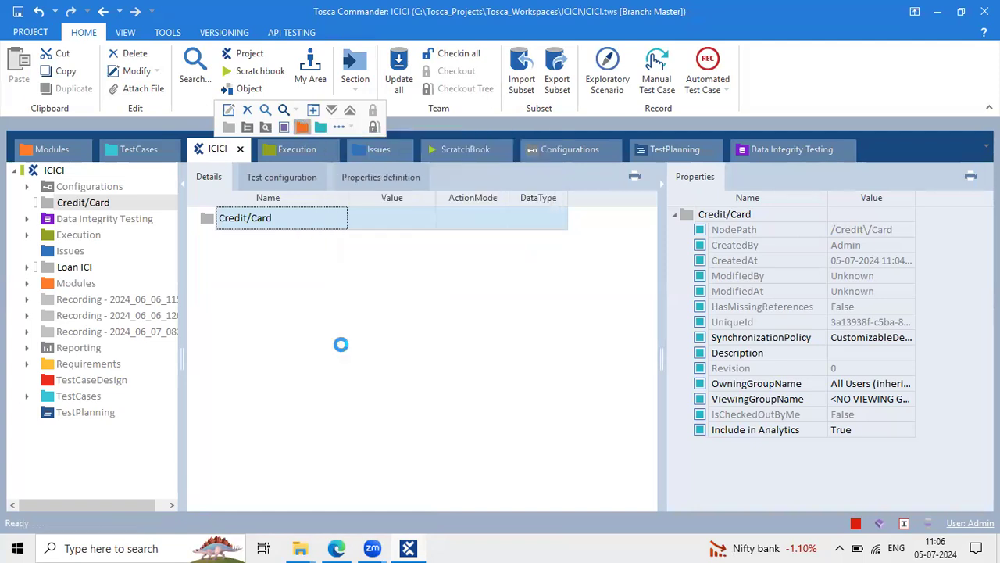
pyautogui.click(217, 224)
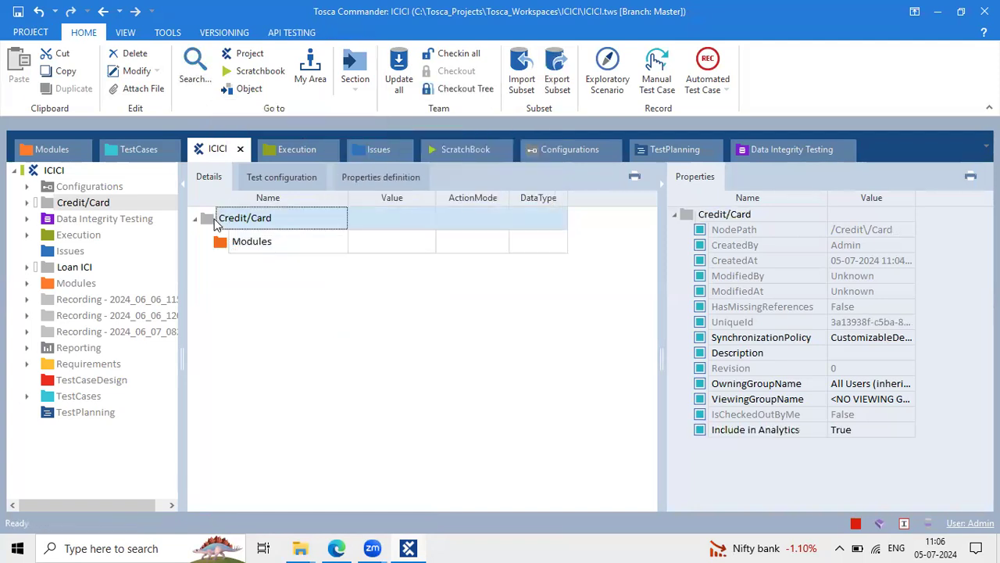
pyautogui.rightClick(217, 223)
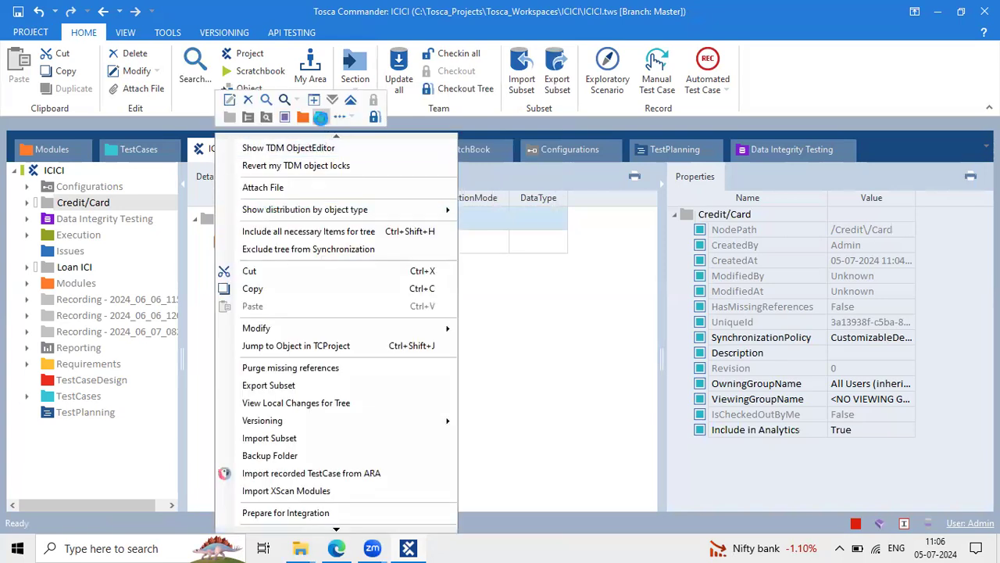
pyautogui.click(321, 125)
pyautogui.click(207, 221)
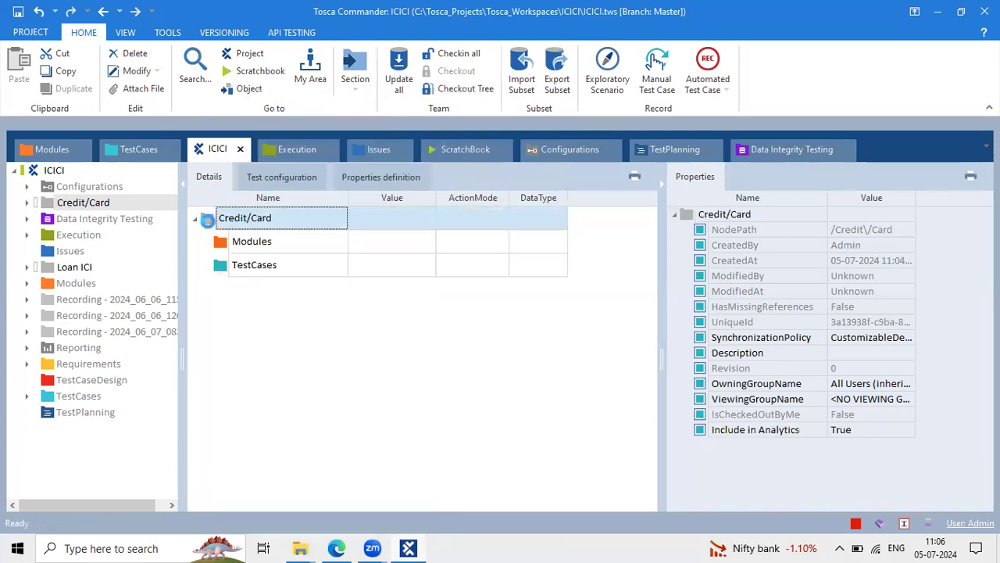
# Add TestCaseDesign and TestPlanning folders to Credit/Card, keeping their default names
pyautogui.rightClick(208, 221)
pyautogui.click(341, 118)
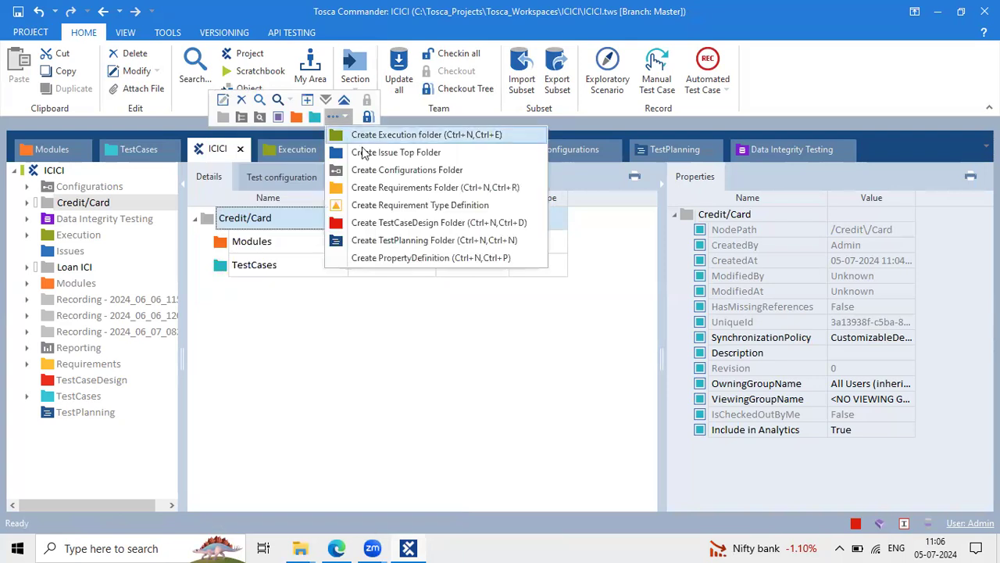
pyautogui.click(364, 222)
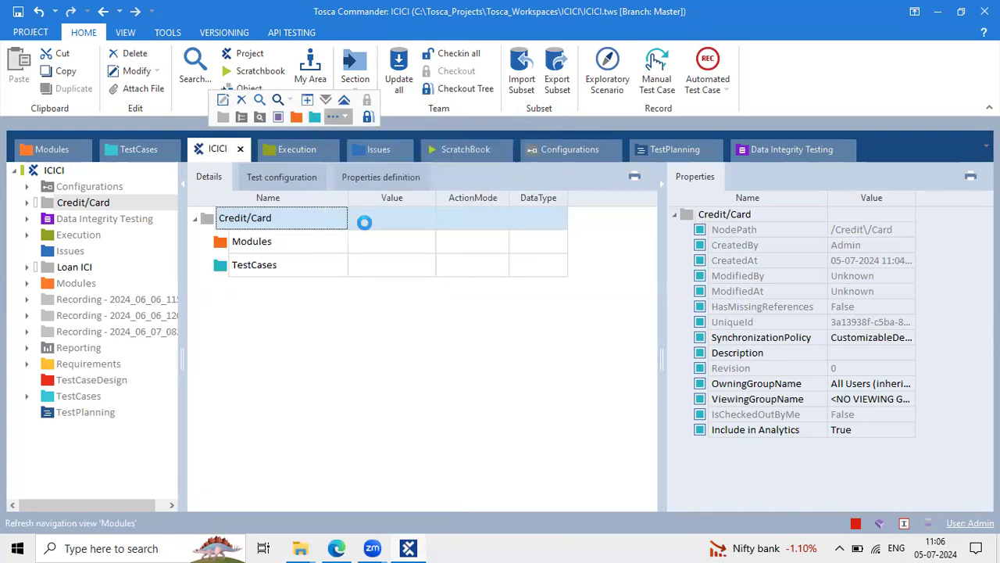
pyautogui.click(209, 218)
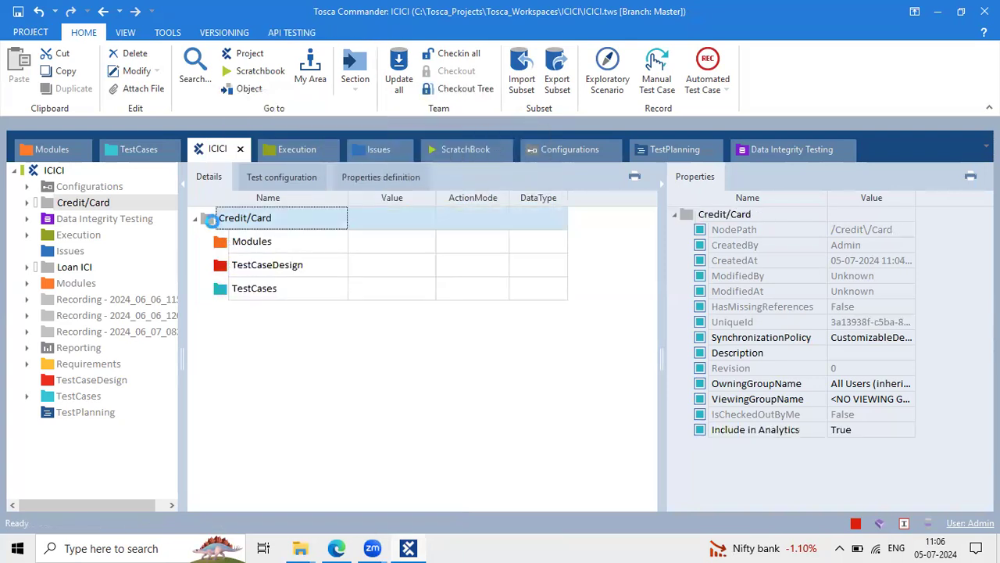
pyautogui.rightClick(209, 218)
pyautogui.click(339, 117)
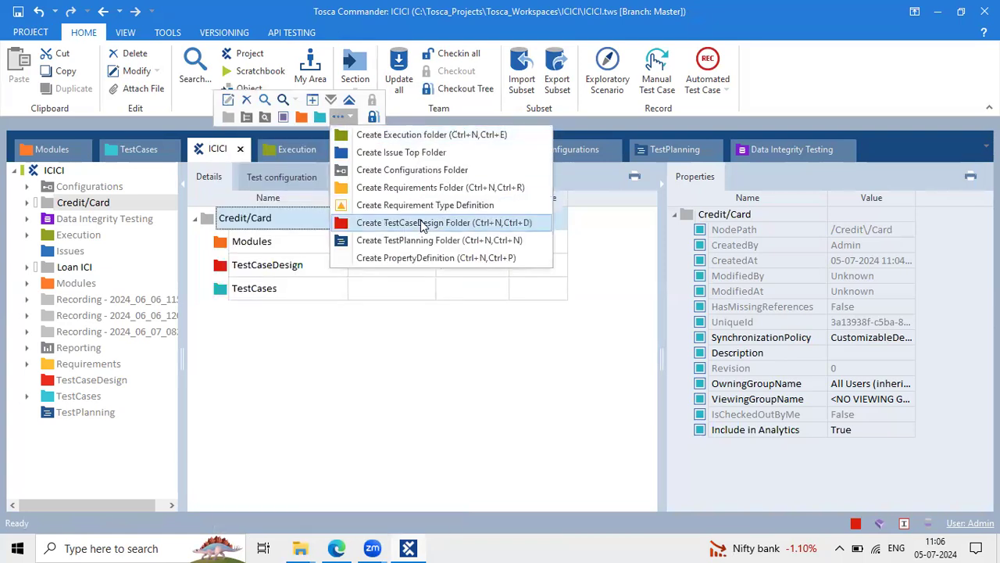
pyautogui.click(435, 242)
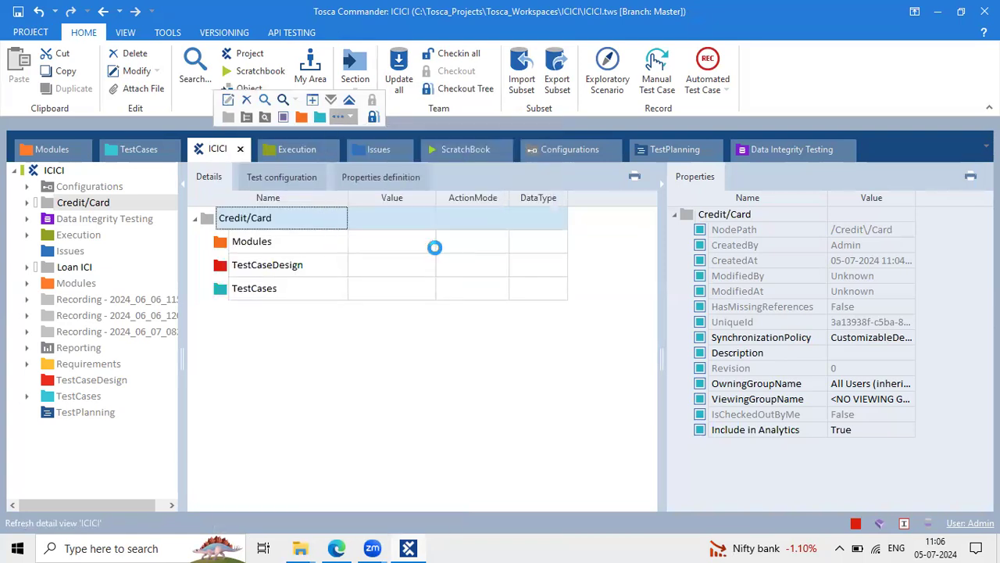
pyautogui.click(353, 327)
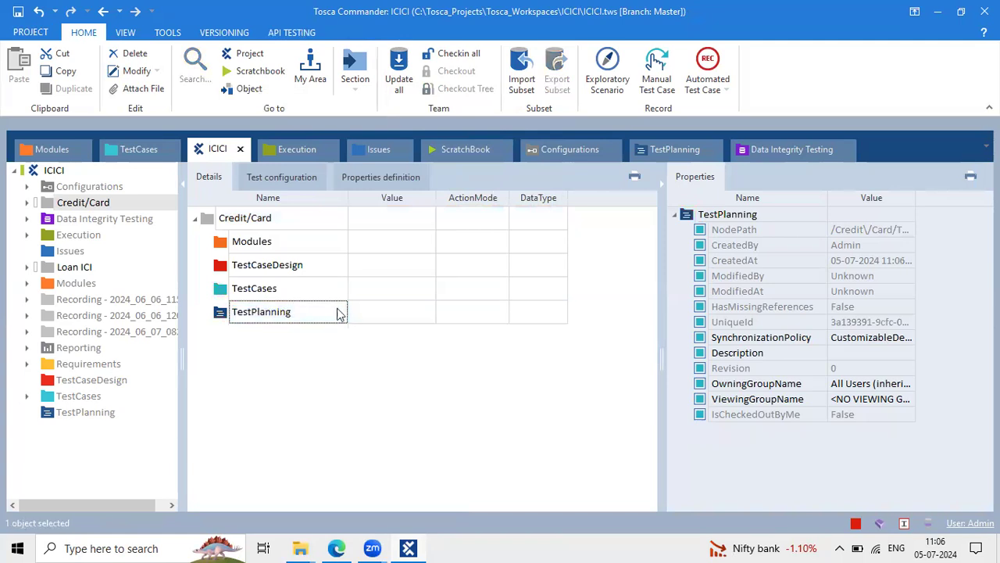
# Review the Credit/Card folder and its name, then show the full ICICI project contents
pyautogui.click(310, 314)
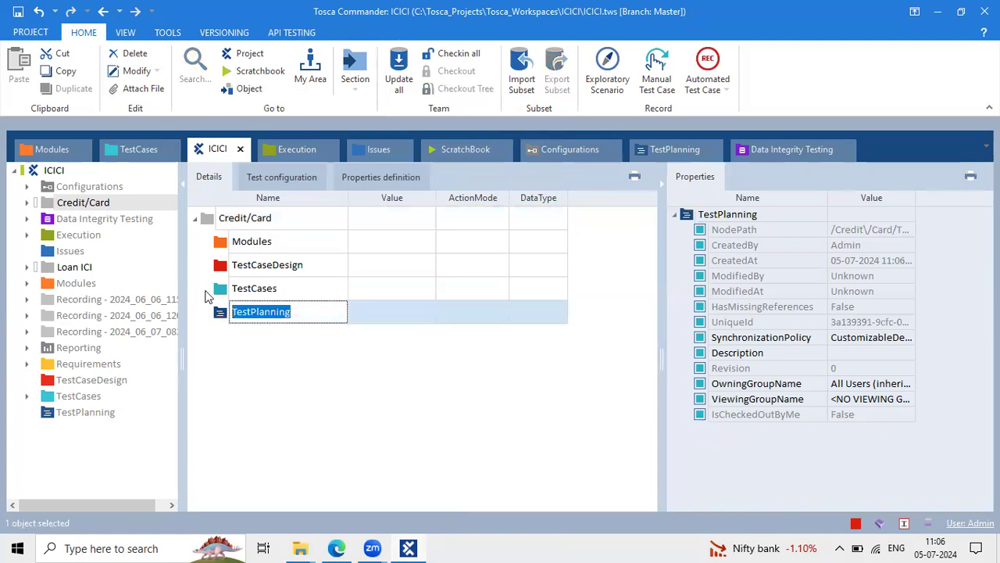
pyautogui.click(264, 218)
pyautogui.click(264, 217)
pyautogui.moveTo(292, 217); pyautogui.dragTo(193, 220)
pyautogui.click(292, 264)
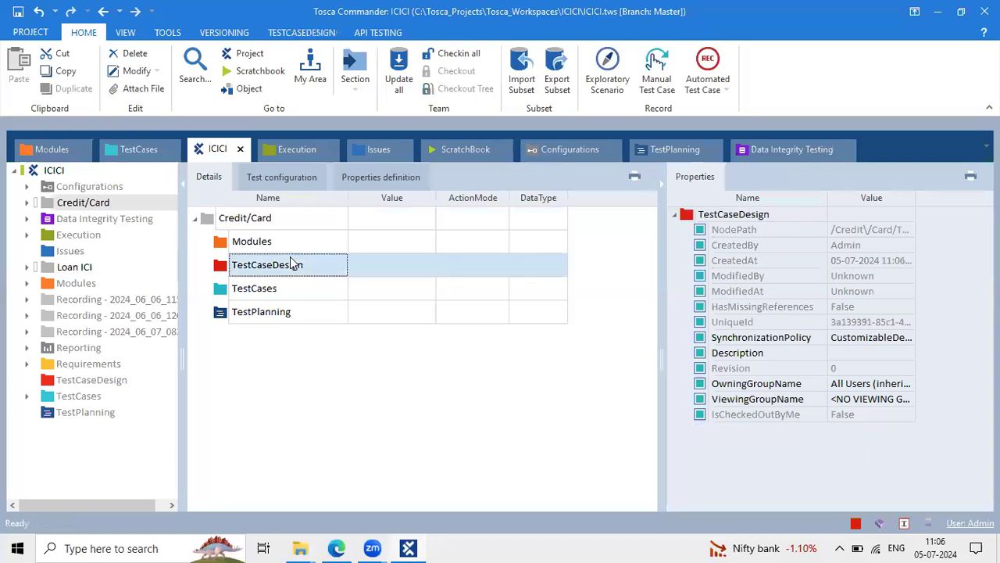
pyautogui.click(275, 218)
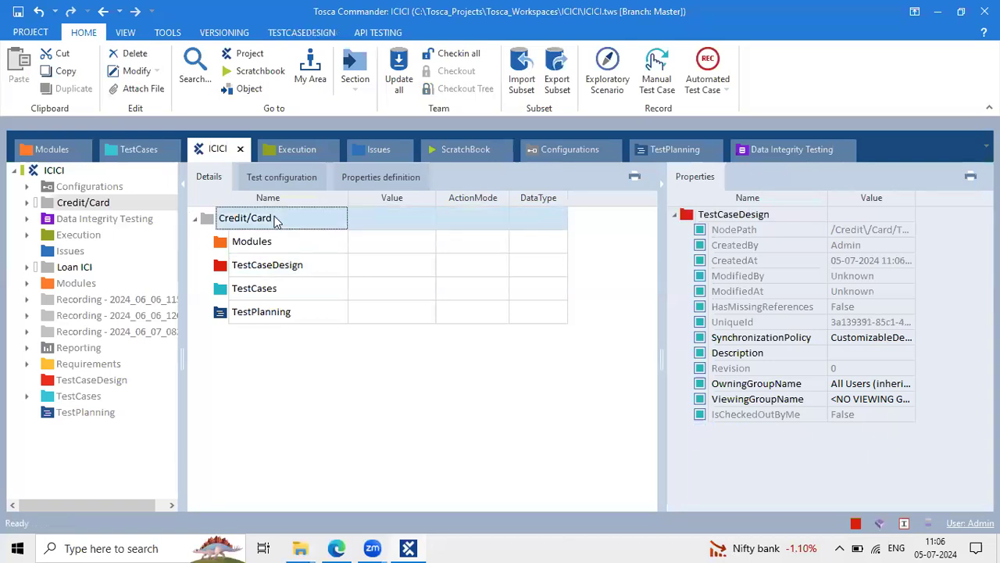
pyautogui.click(51, 170)
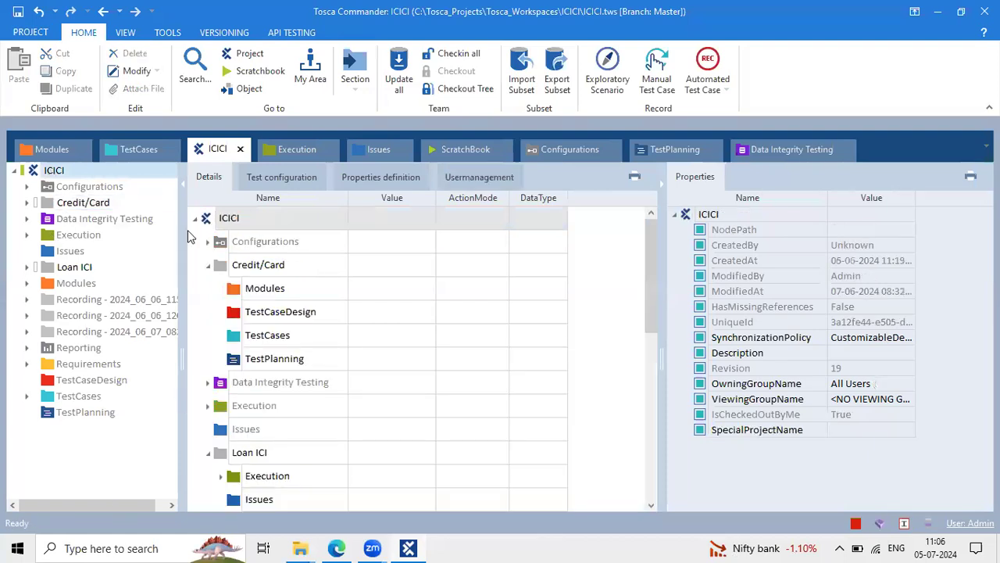
# Browse the Credit/Card and Loan ICI folders and flip through the TestCases, Modules and Execution sections
pyautogui.click(85, 203)
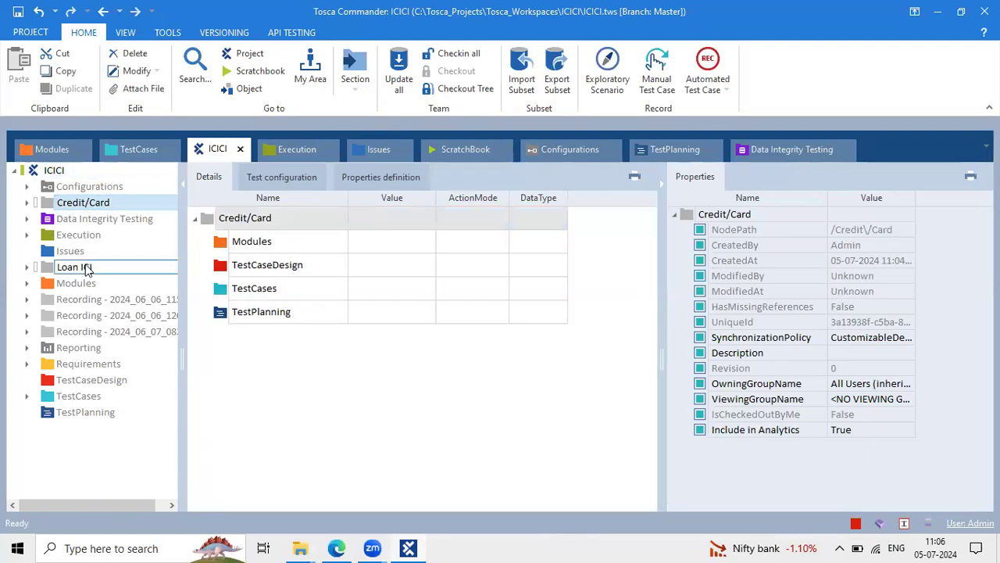
pyautogui.click(86, 269)
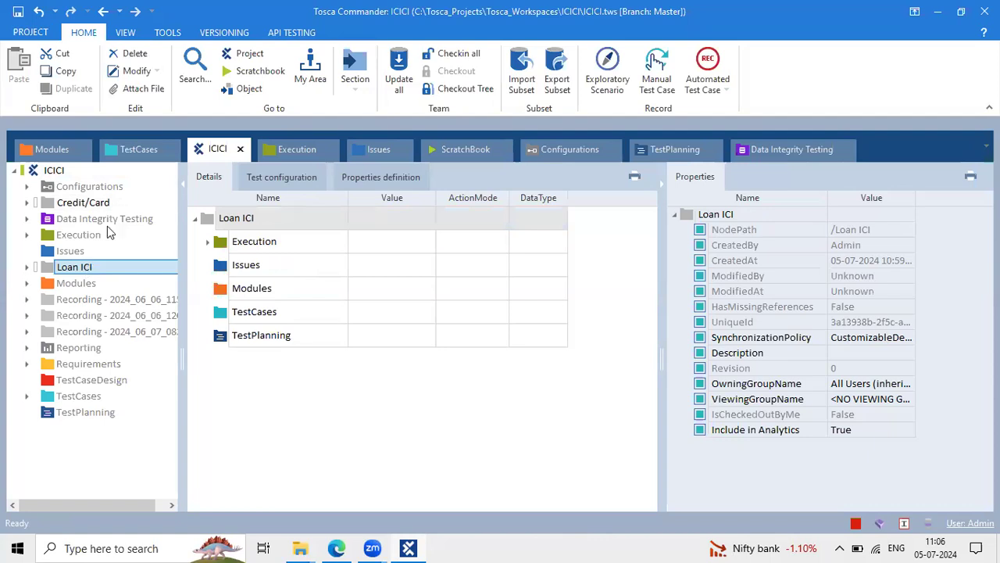
pyautogui.click(118, 155)
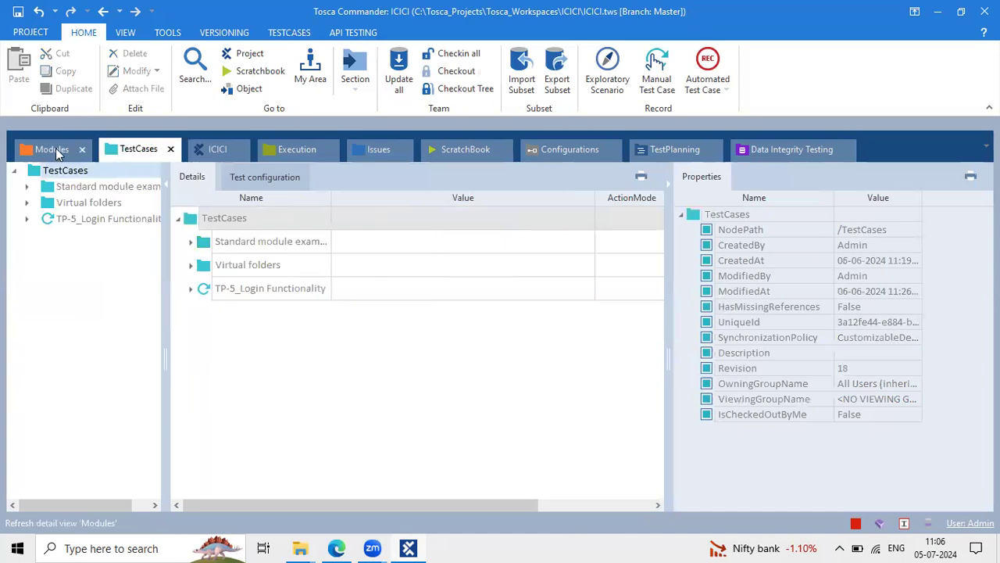
pyautogui.click(55, 151)
pyautogui.click(137, 149)
pyautogui.click(201, 152)
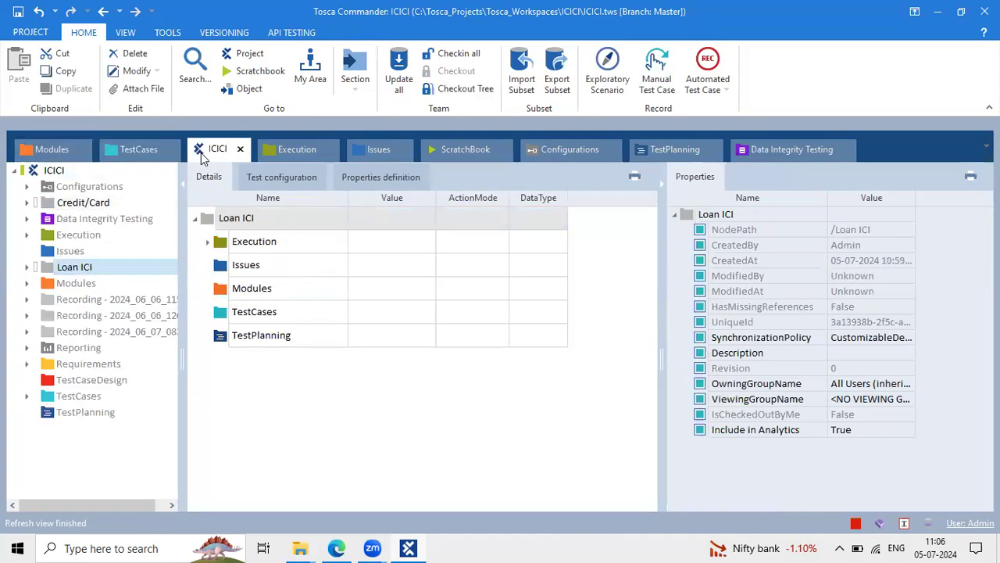
pyautogui.click(289, 156)
pyautogui.click(207, 156)
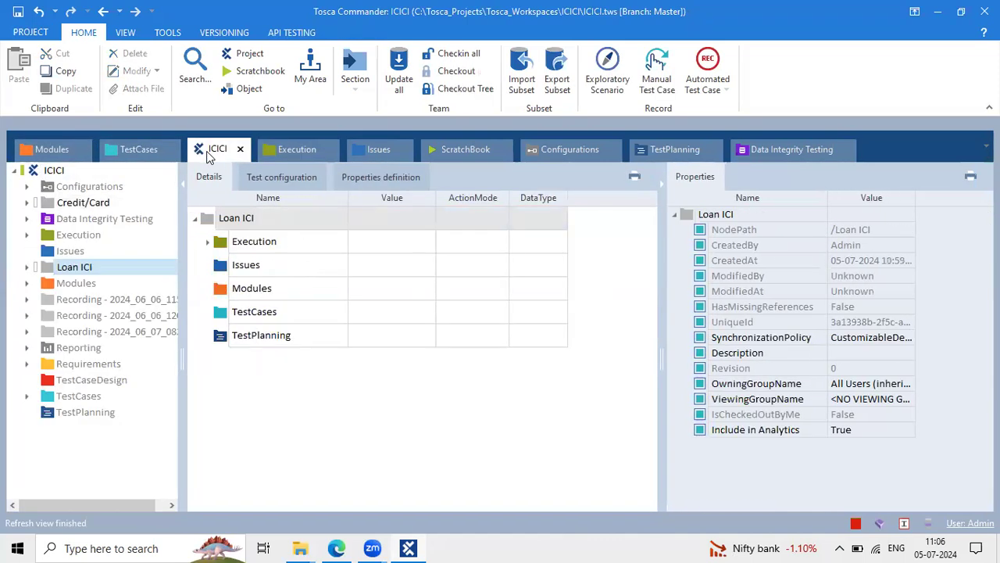
# Expand Credit/Card in the tree and open its Modules, TestCaseDesign and TestCases folders
pyautogui.click(61, 202)
pyautogui.click(27, 203)
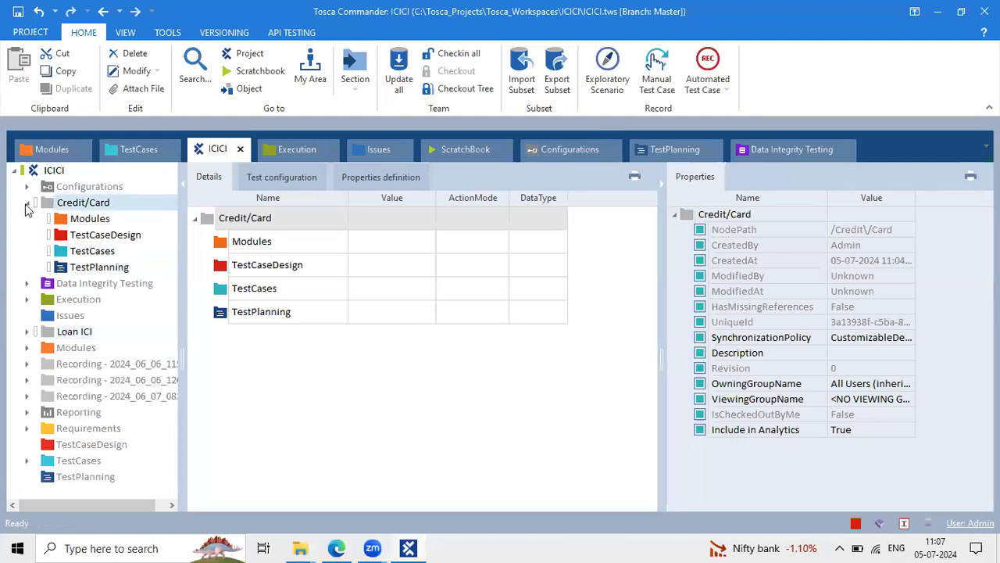
pyautogui.click(105, 225)
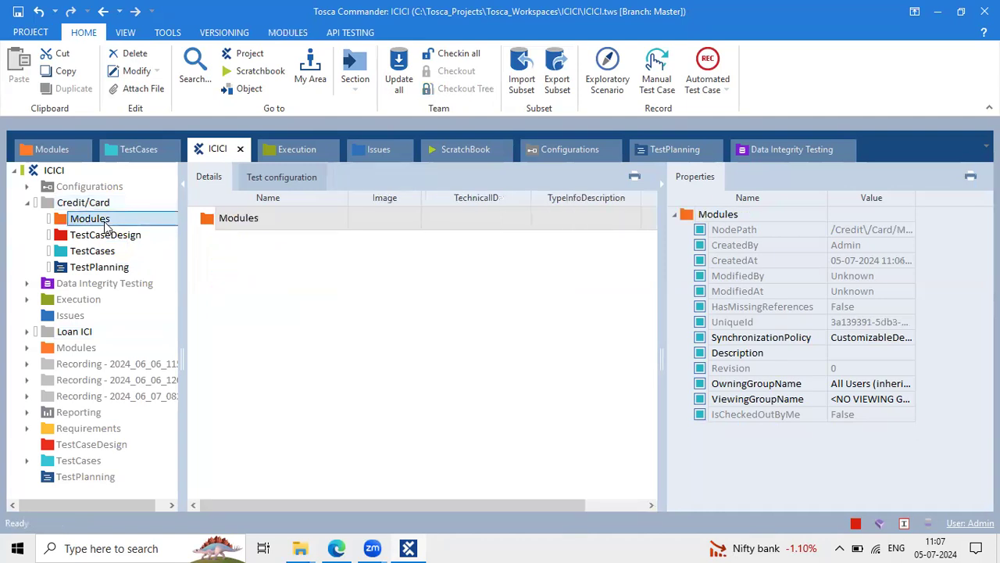
pyautogui.rightClick(108, 226)
pyautogui.click(81, 237)
pyautogui.click(81, 234)
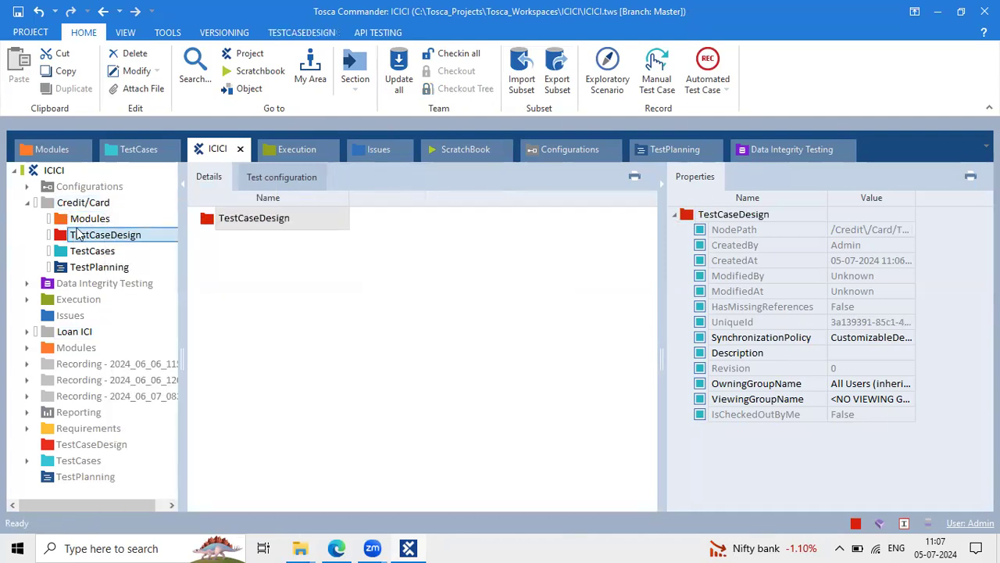
pyautogui.click(82, 225)
pyautogui.click(91, 253)
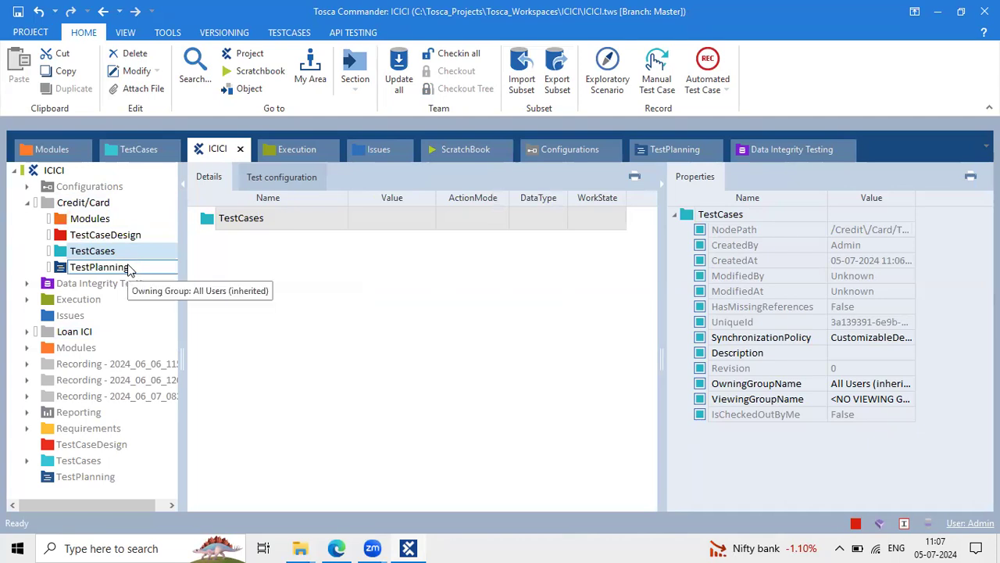
# Expand the top-level Modules folder and select the Demo Web Shop. Books module
pyautogui.click(53, 171)
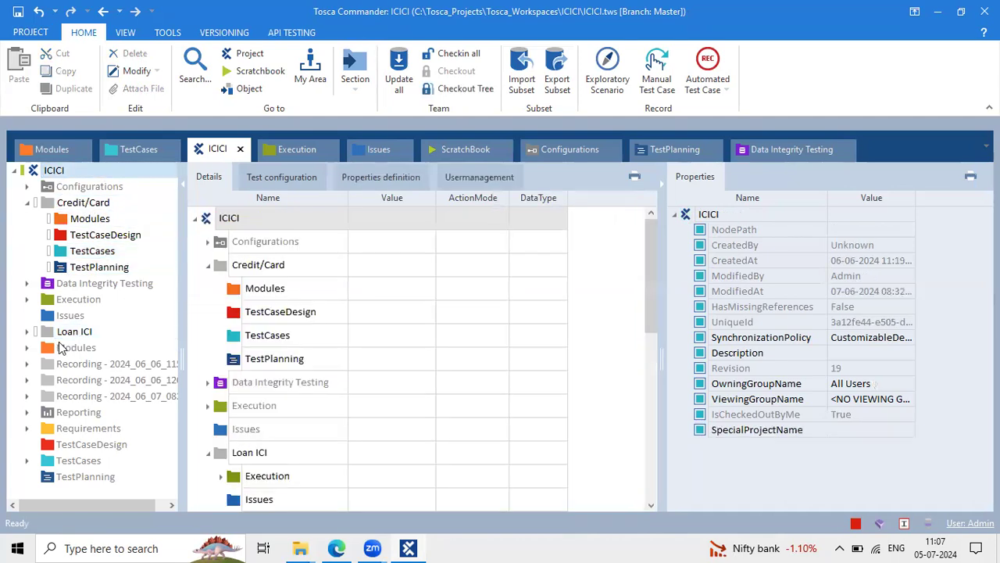
pyautogui.click(27, 347)
pyautogui.click(86, 382)
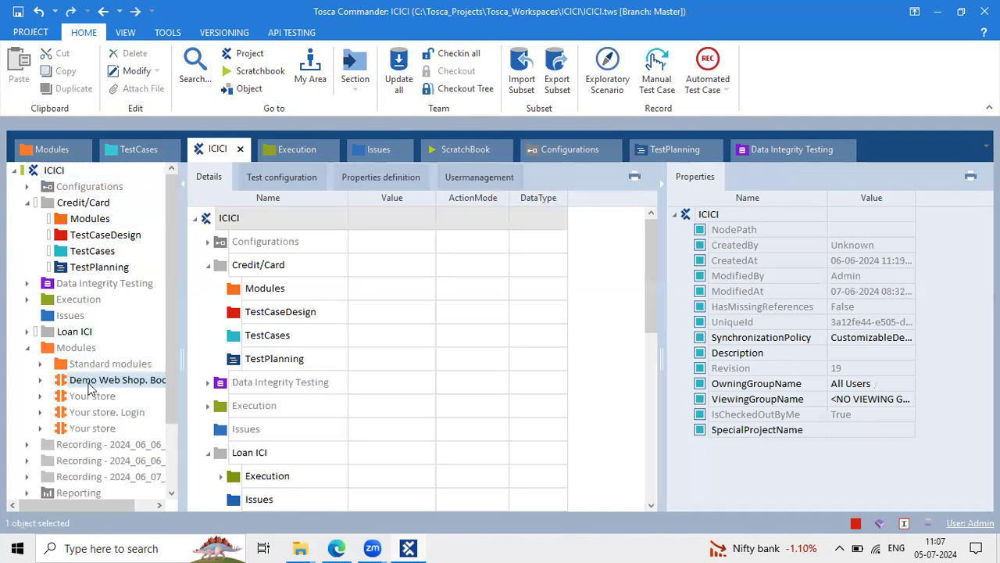
# Create test cases under Credit/Card TestCases from the Demo Web Shop. Books and Your store. Login modules
pyautogui.moveTo(63, 383); pyautogui.dragTo(66, 257)
pyautogui.click(100, 270)
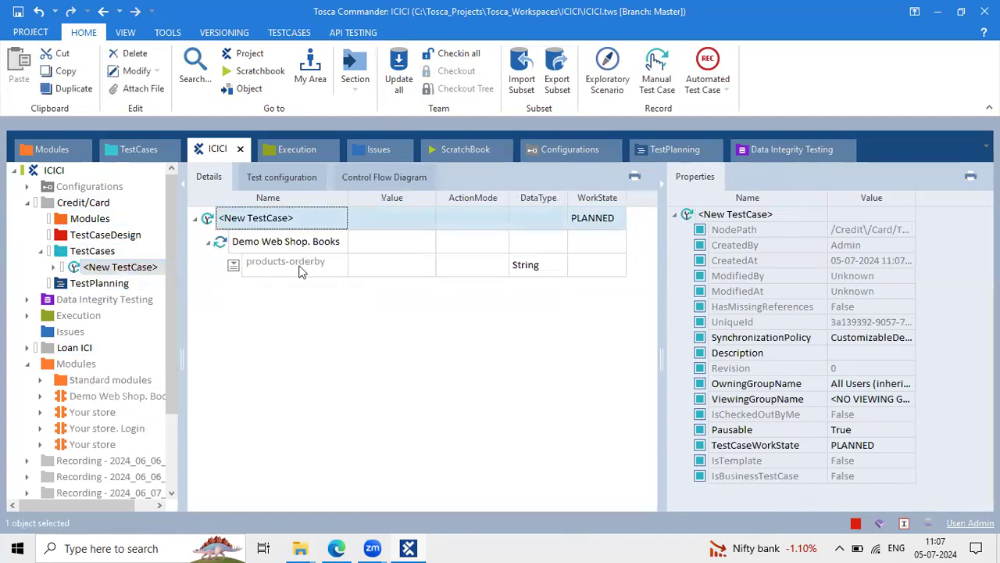
pyautogui.click(297, 264)
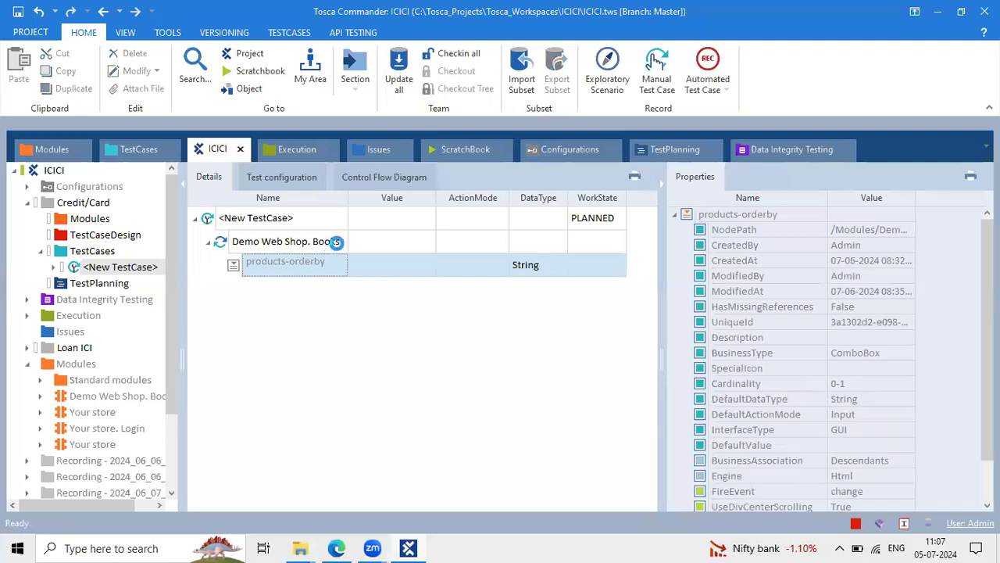
pyautogui.click(332, 242)
pyautogui.click(328, 242)
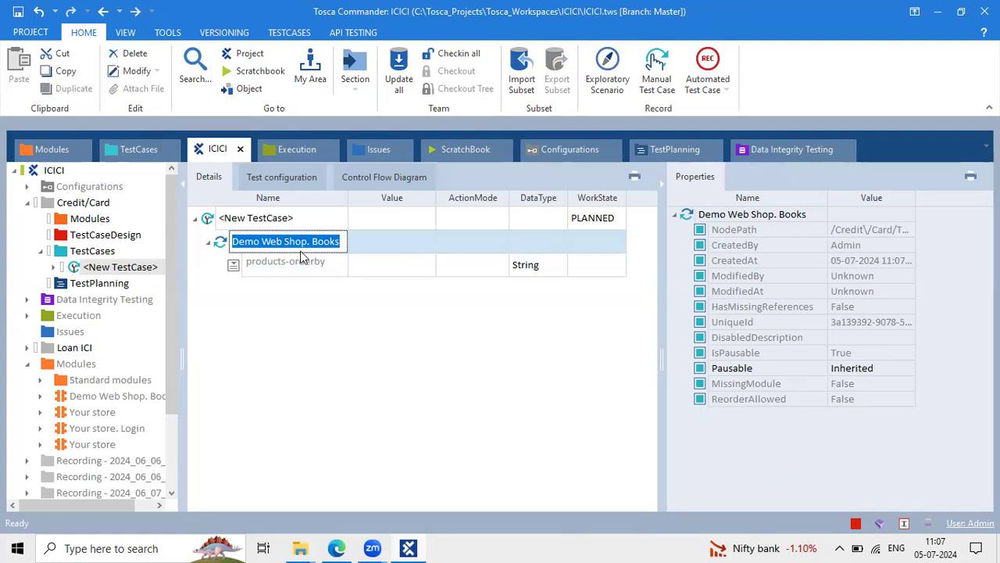
pyautogui.click(57, 425)
pyautogui.moveTo(97, 379); pyautogui.dragTo(85, 251)
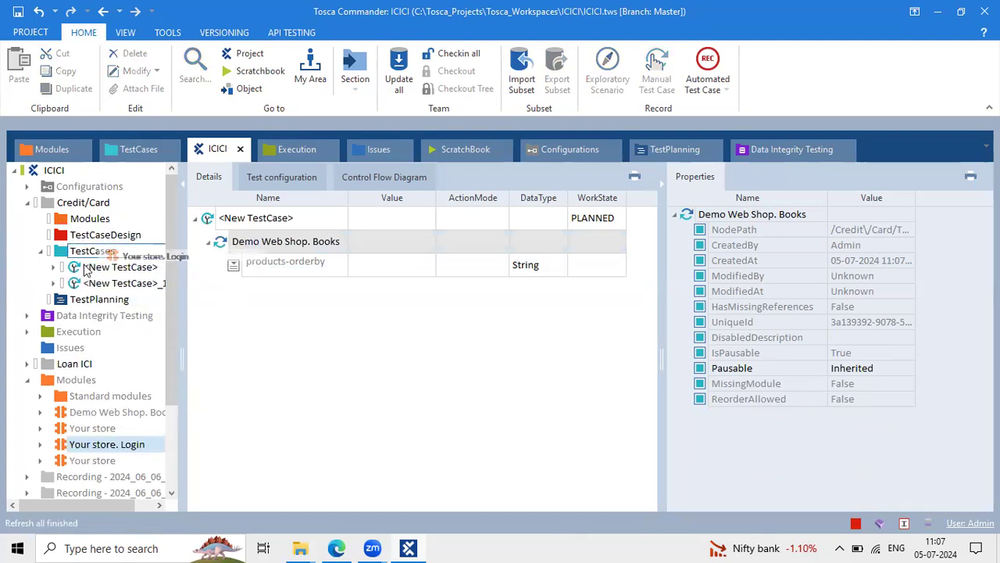
# Run the Credit/Card TestCases folder in ScratchBook
pyautogui.click(51, 149)
pyautogui.click(211, 149)
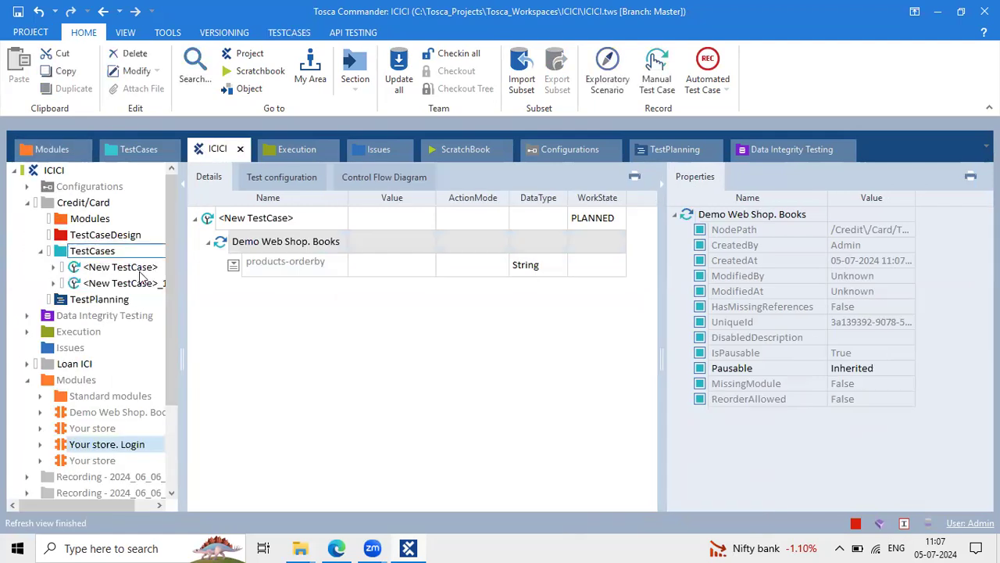
pyautogui.click(92, 251)
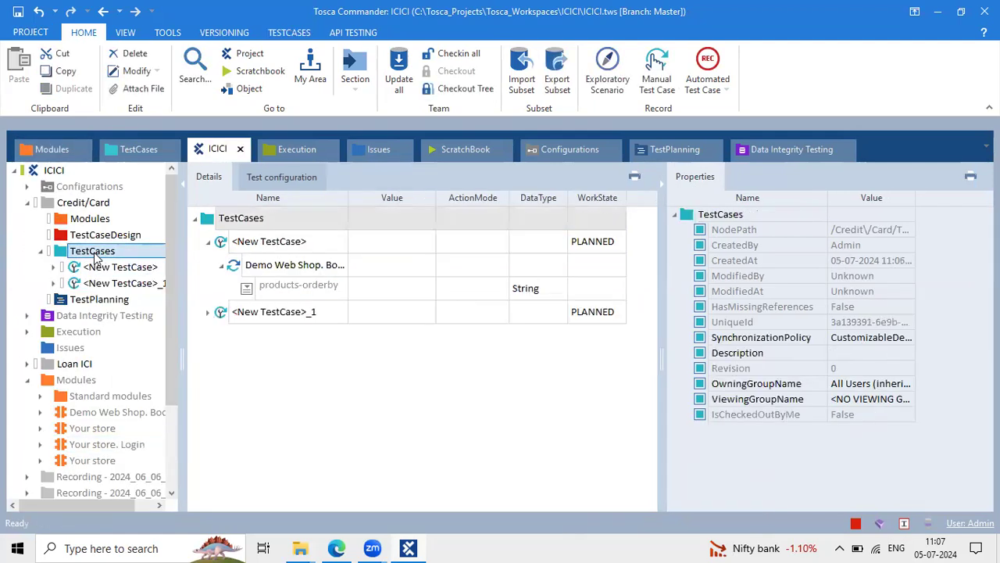
pyautogui.rightClick(94, 253)
pyautogui.click(95, 253)
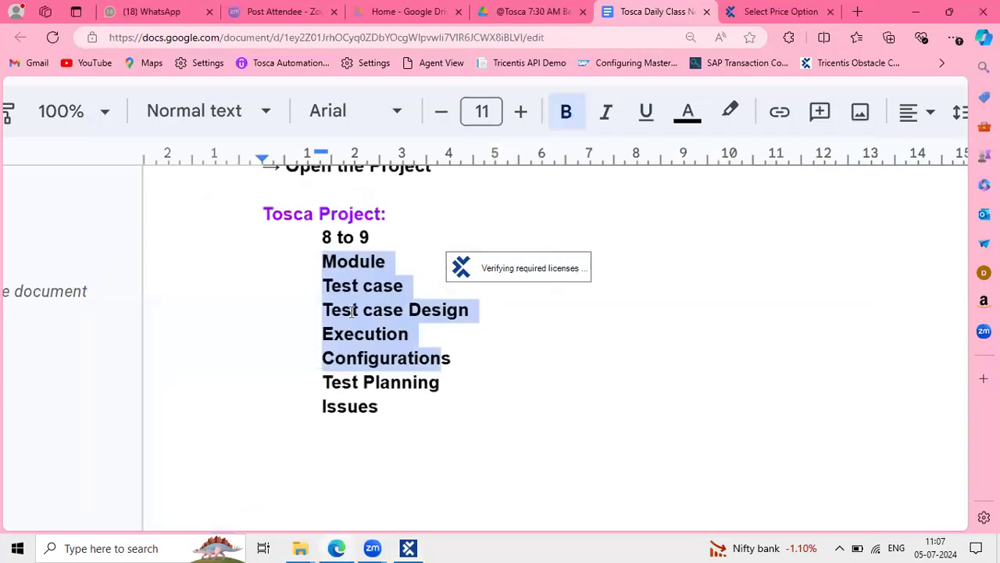
pyautogui.click(346, 310)
pyautogui.moveTo(346, 310); pyautogui.dragTo(342, 482)
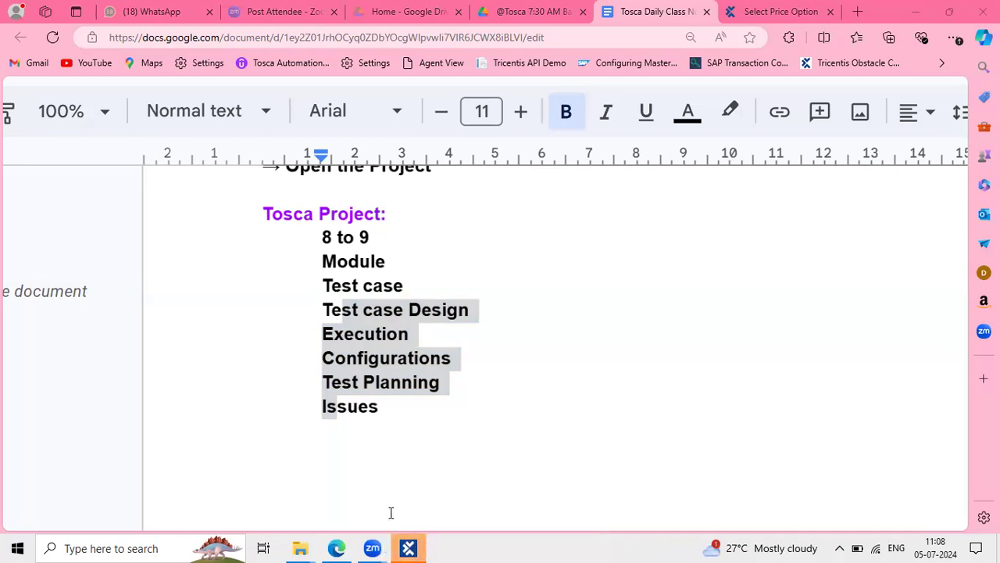
# Return to Tosca Commander's ICICI view and close the Modules and TestCases section tabs
pyautogui.click(408, 548)
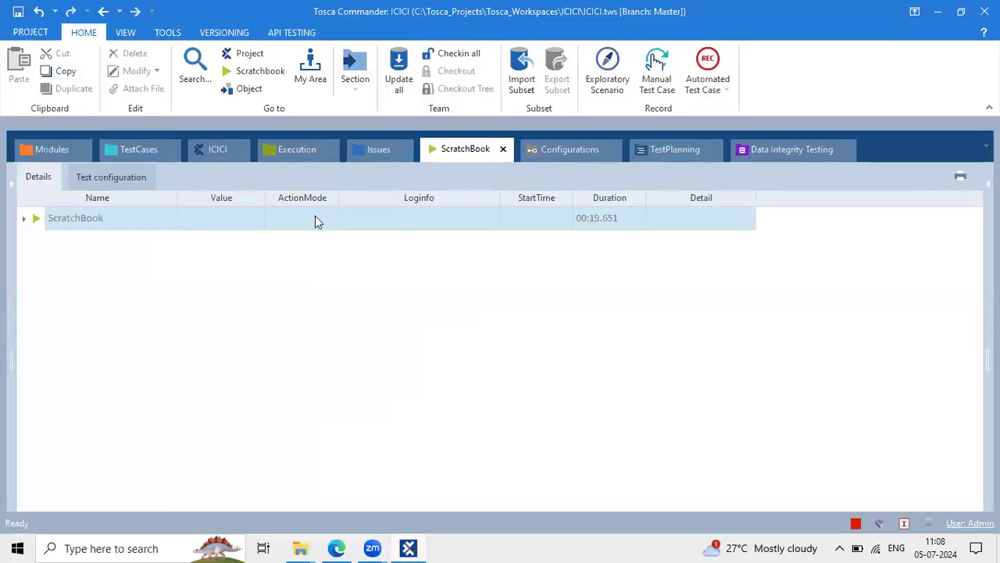
pyautogui.click(209, 149)
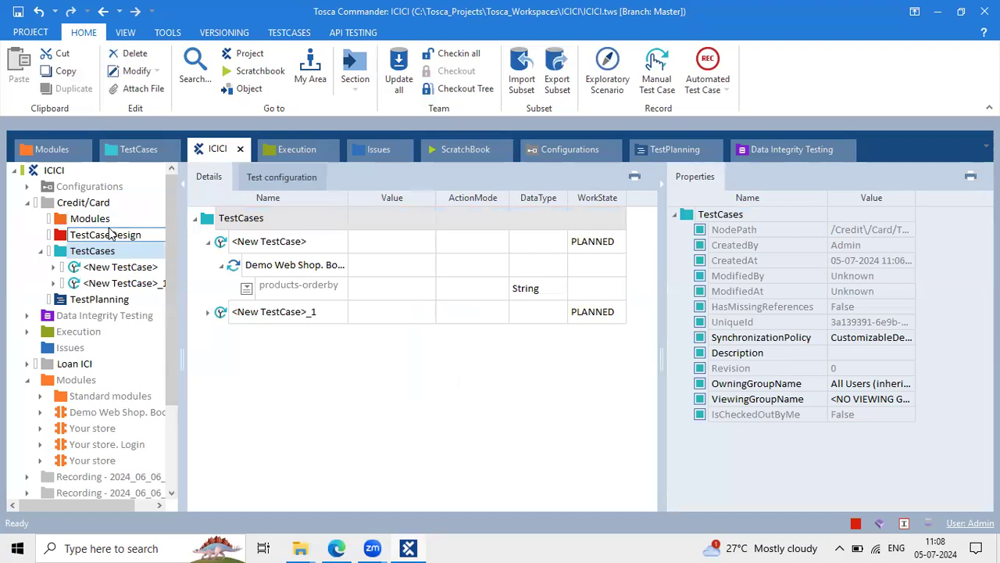
pyautogui.click(81, 150)
pyautogui.click(80, 149)
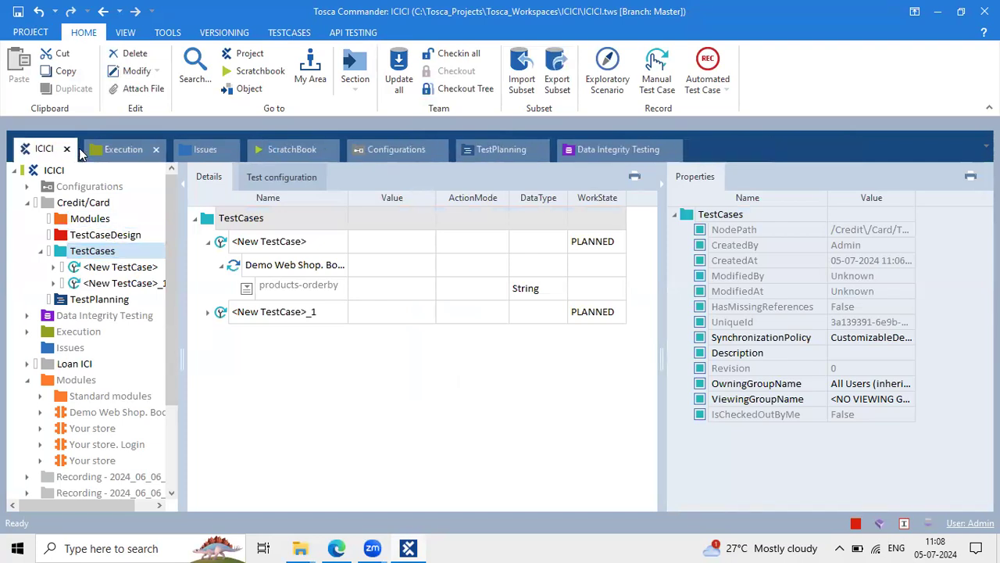
# Close the Execution, Issues, ScratchBook, Configurations, TestPlanning and Data Integrity Testing tabs
pyautogui.click(157, 150)
pyautogui.click(143, 151)
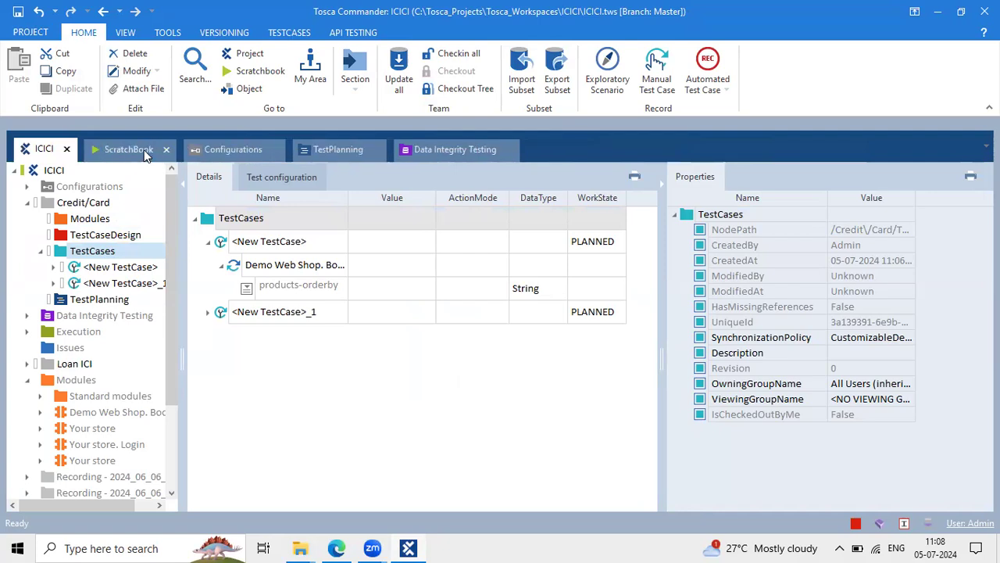
pyautogui.click(161, 150)
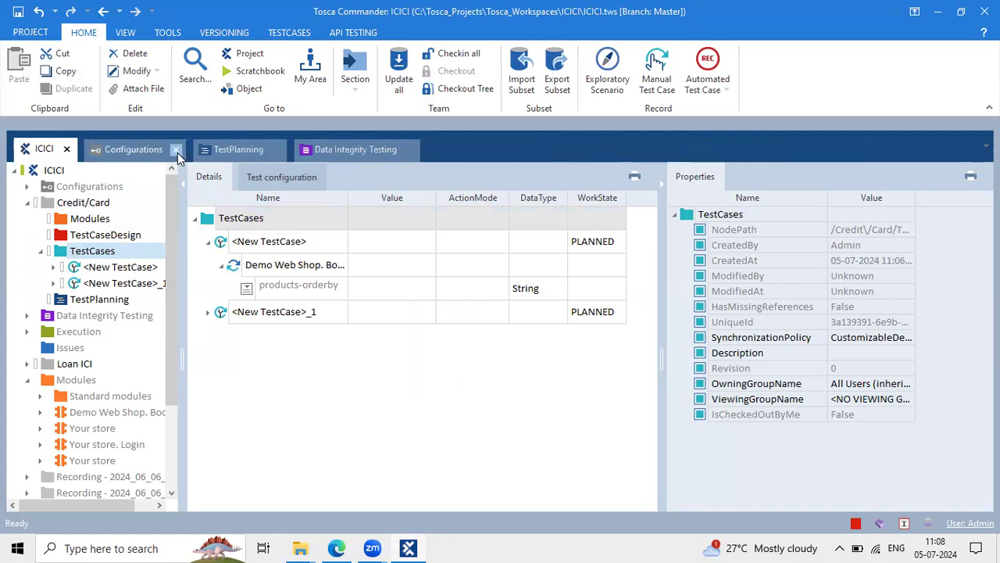
pyautogui.click(176, 151)
pyautogui.click(170, 151)
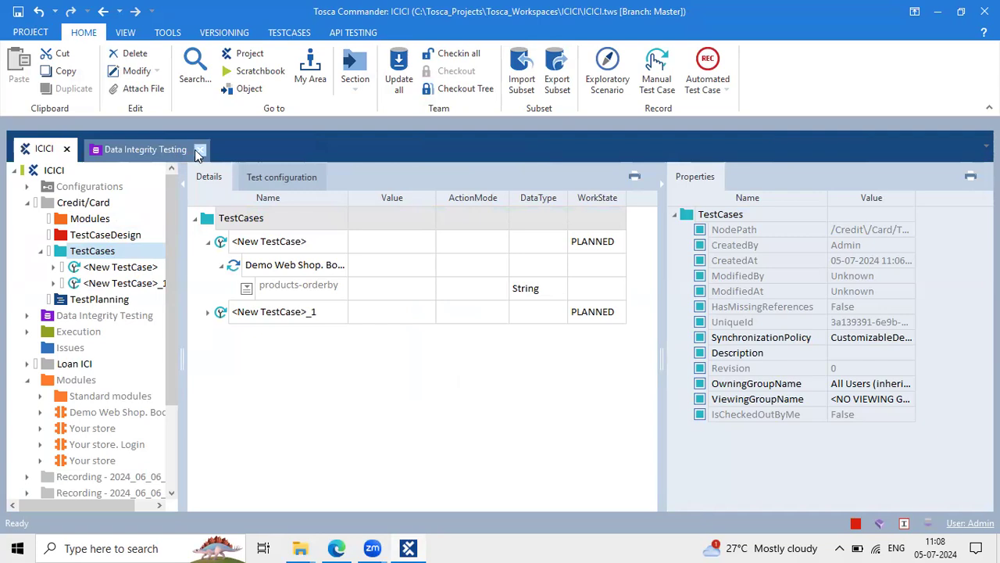
pyautogui.click(200, 150)
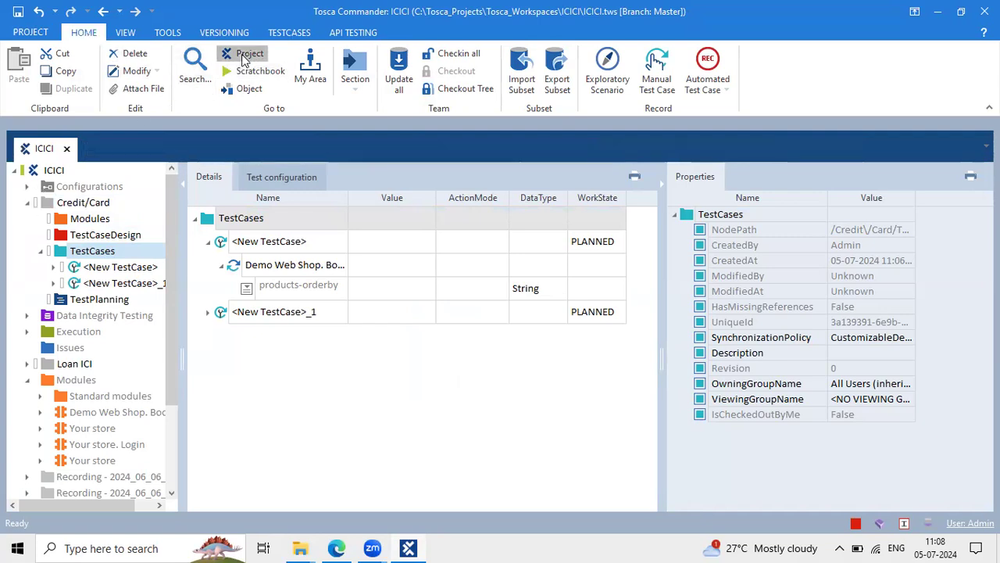
# Reopen the ICICI project as a docked tab and close the duplicate ICICI view
pyautogui.click(244, 59)
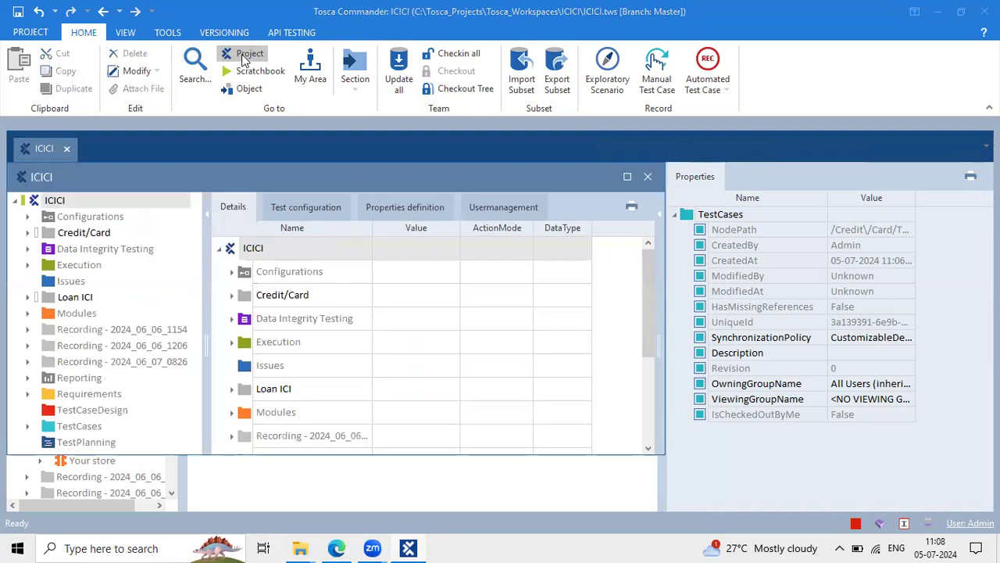
pyautogui.moveTo(124, 171); pyautogui.dragTo(70, 152)
pyautogui.click(68, 149)
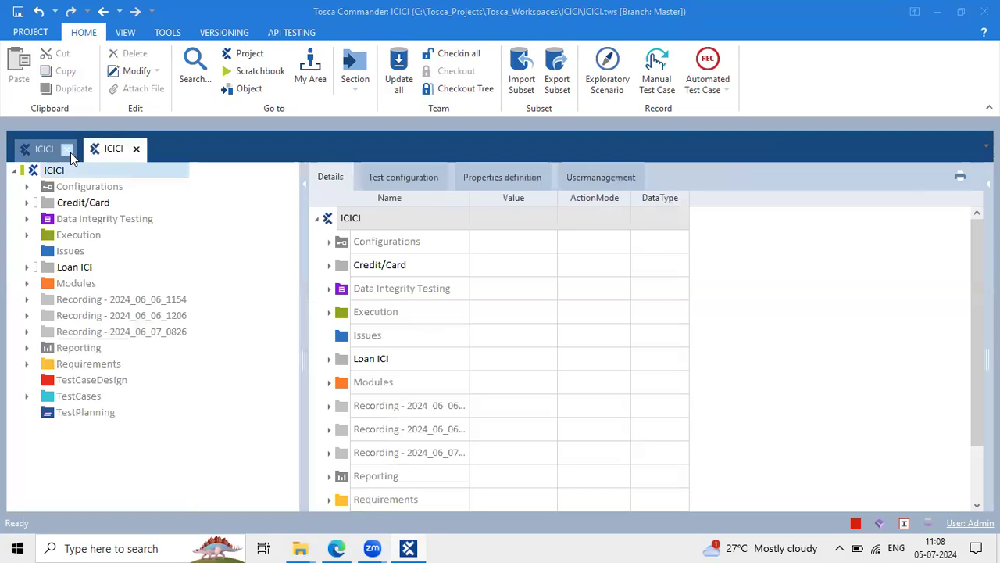
# Expand Credit/Card and open it in a new window docked beside ICICI
pyautogui.click(64, 208)
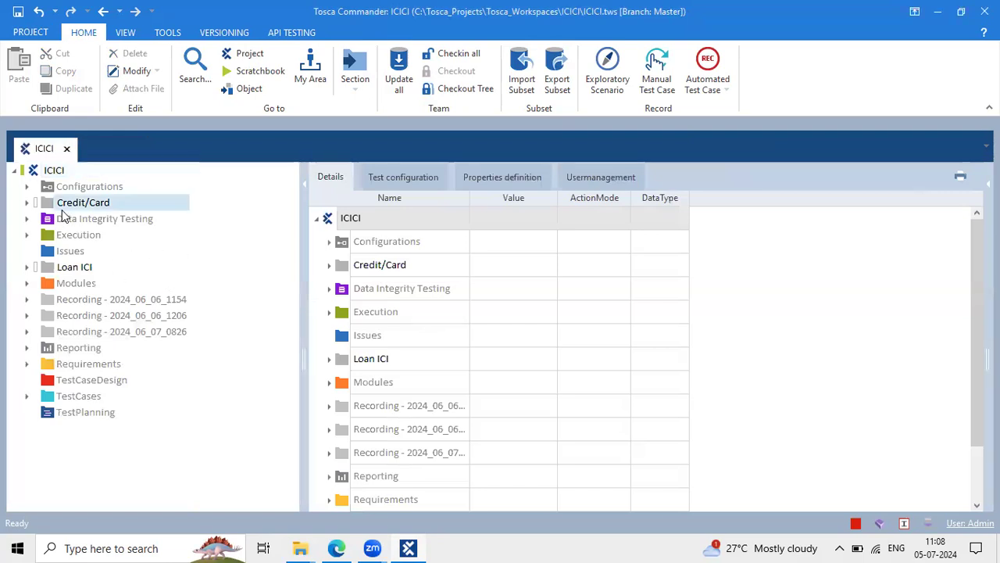
pyautogui.click(27, 202)
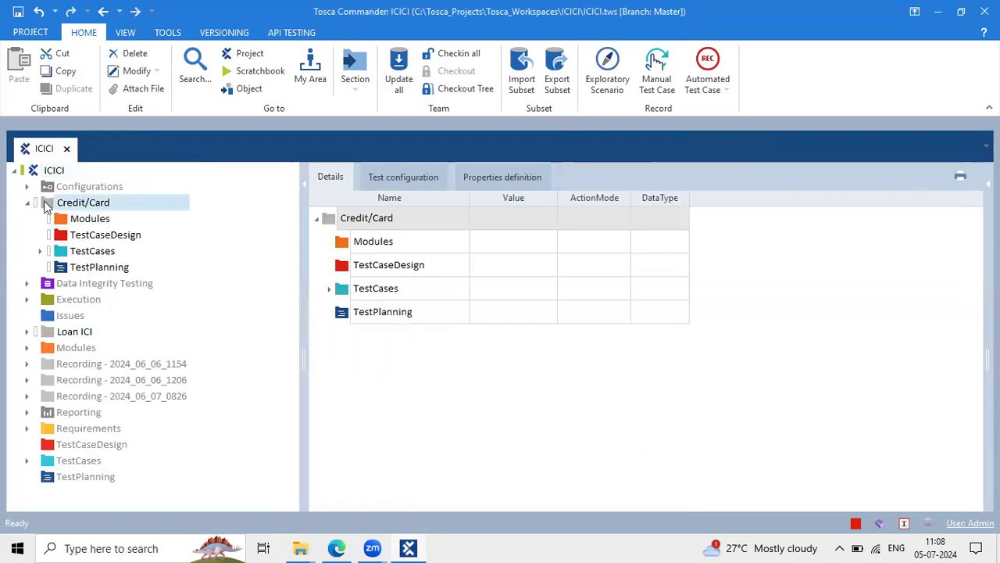
pyautogui.rightClick(45, 205)
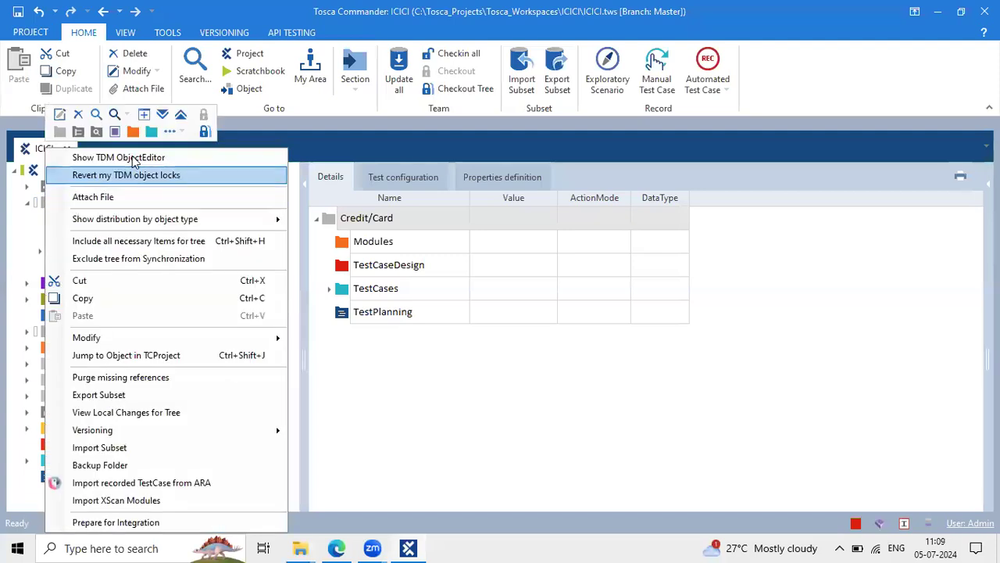
pyautogui.click(143, 116)
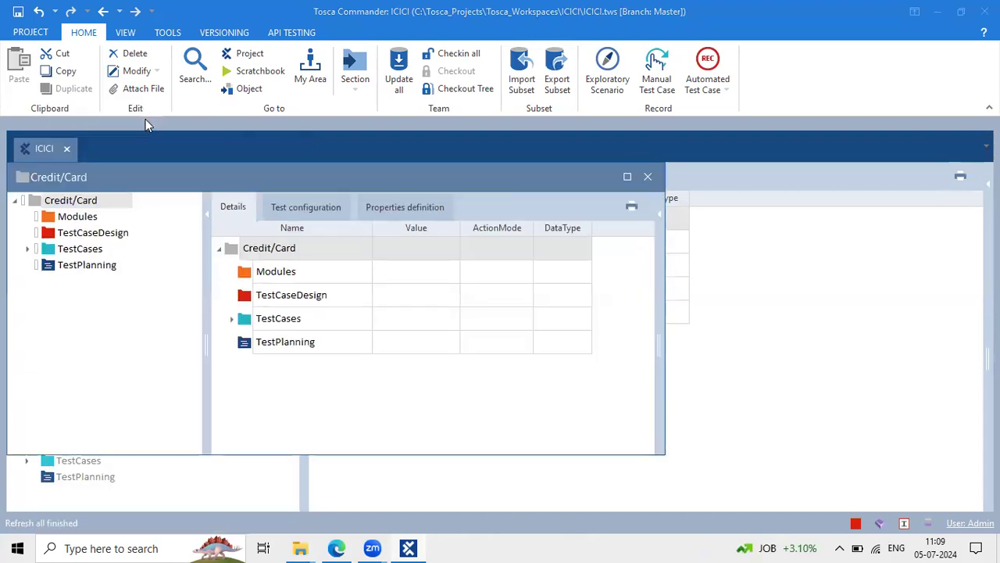
pyautogui.moveTo(136, 178); pyautogui.dragTo(164, 169)
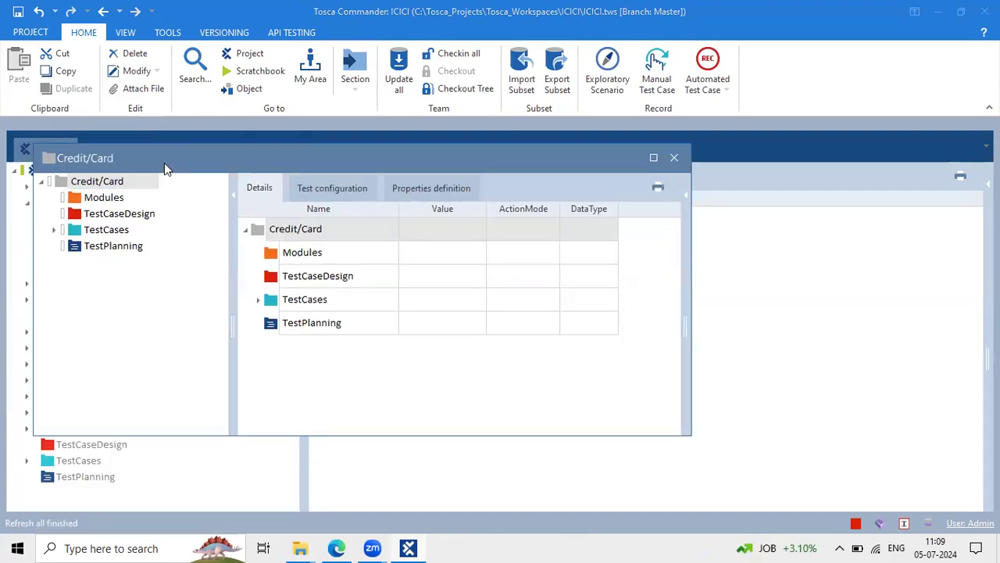
pyautogui.doubleClick(164, 165)
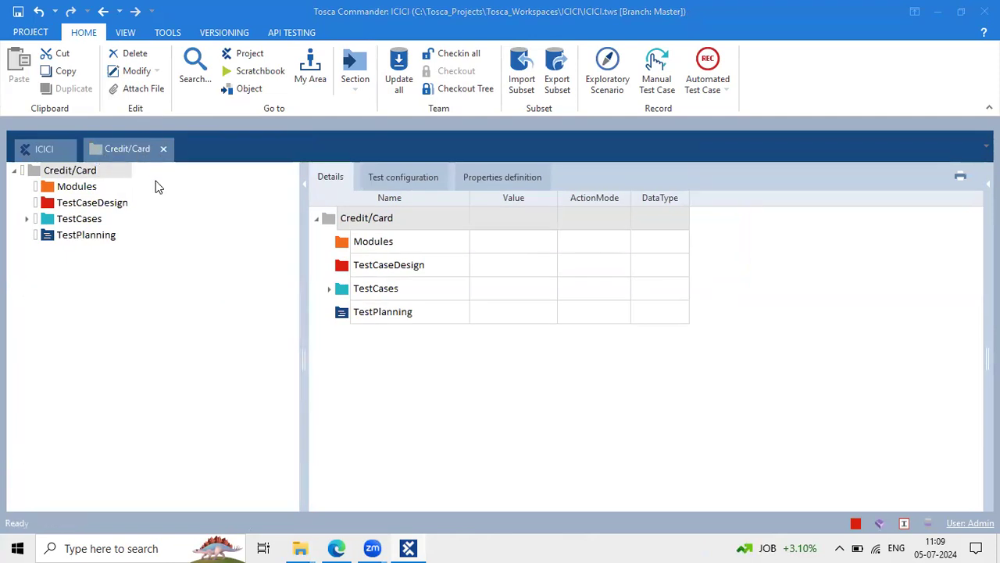
# Open Credit/Card's Modules folder in a new window and dock it as a tab
pyautogui.click(50, 187)
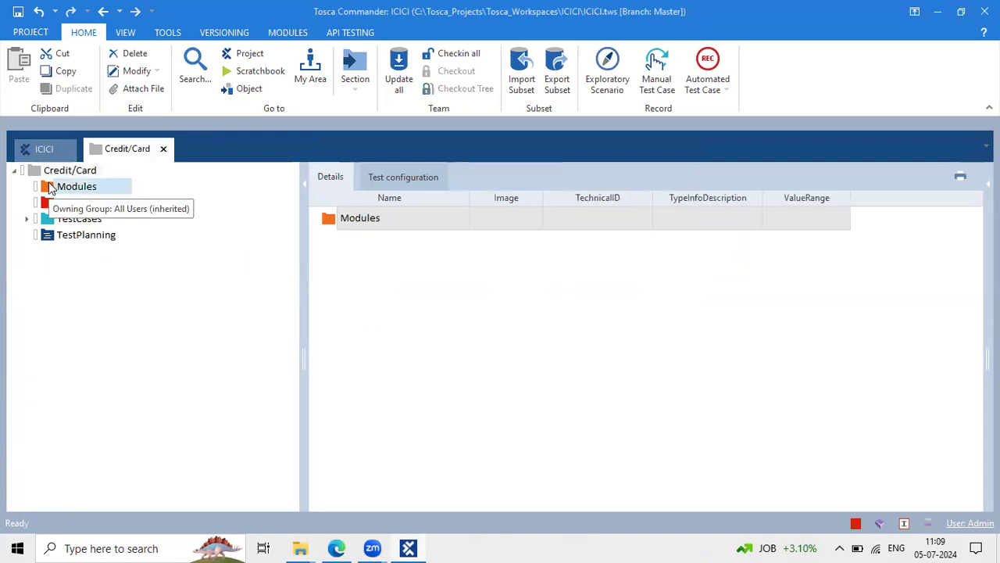
pyautogui.rightClick(50, 187)
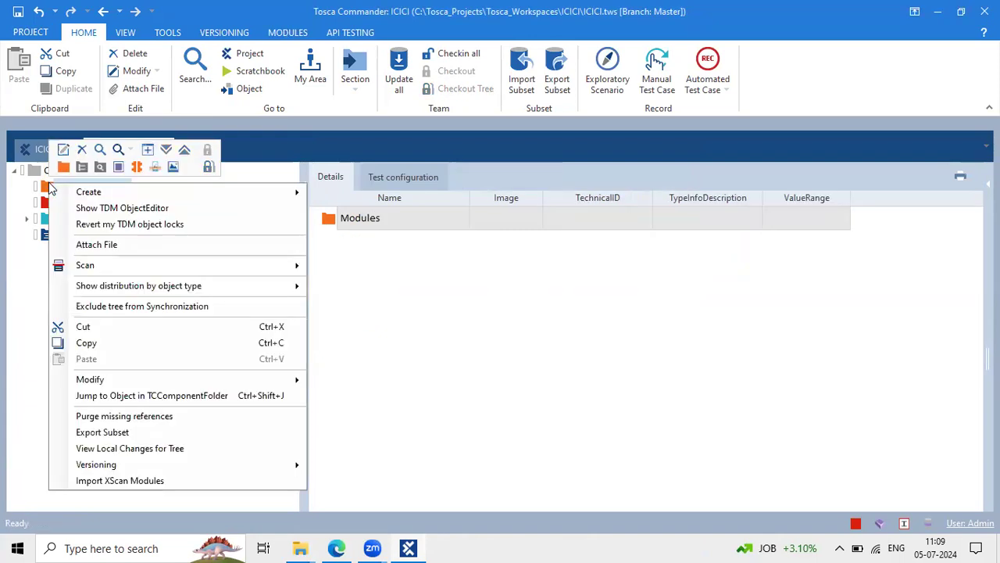
pyautogui.click(146, 155)
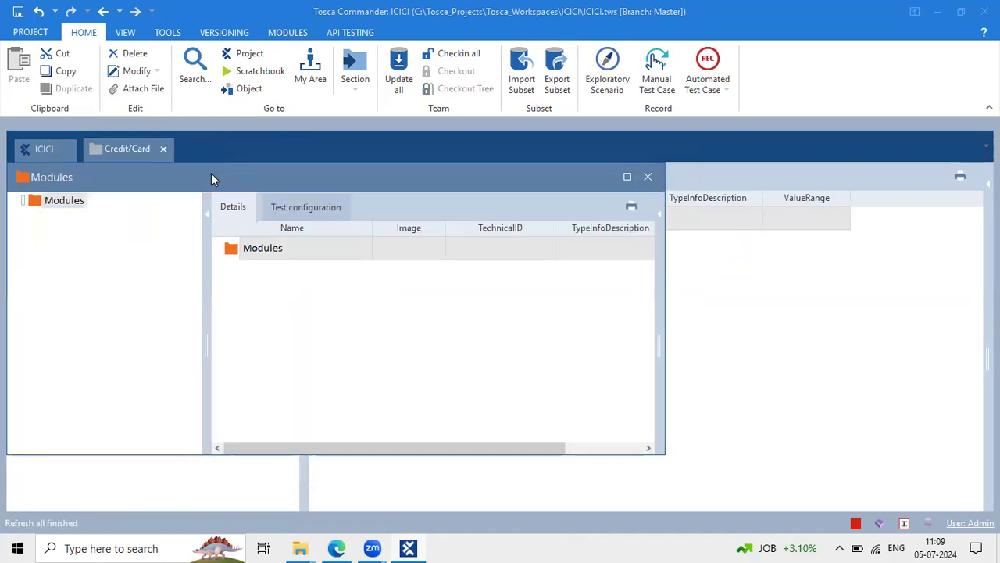
pyautogui.moveTo(212, 173); pyautogui.dragTo(258, 154)
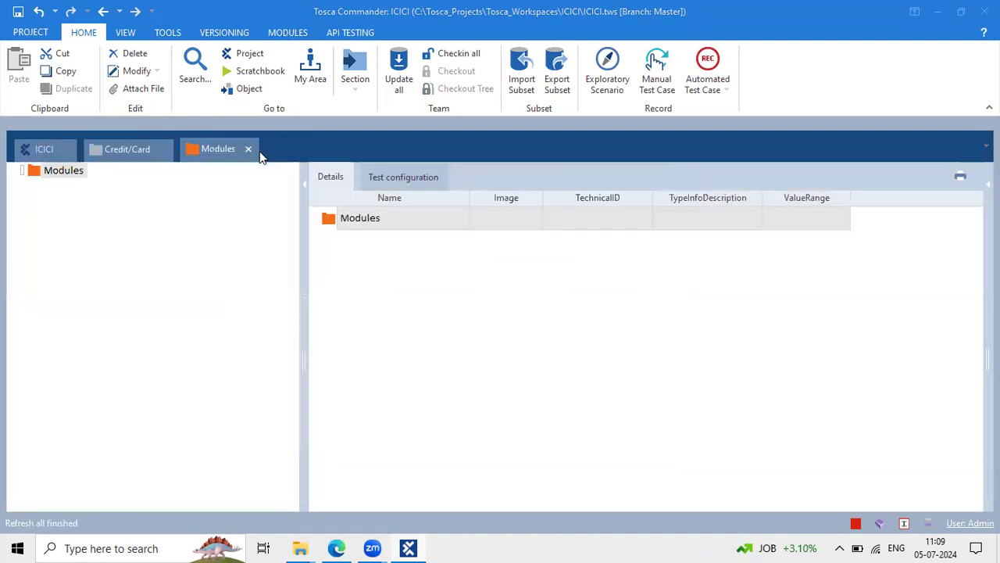
# Switch between the Credit/Card and Modules views, narrowing the Modules tree pane
pyautogui.click(107, 161)
pyautogui.click(110, 153)
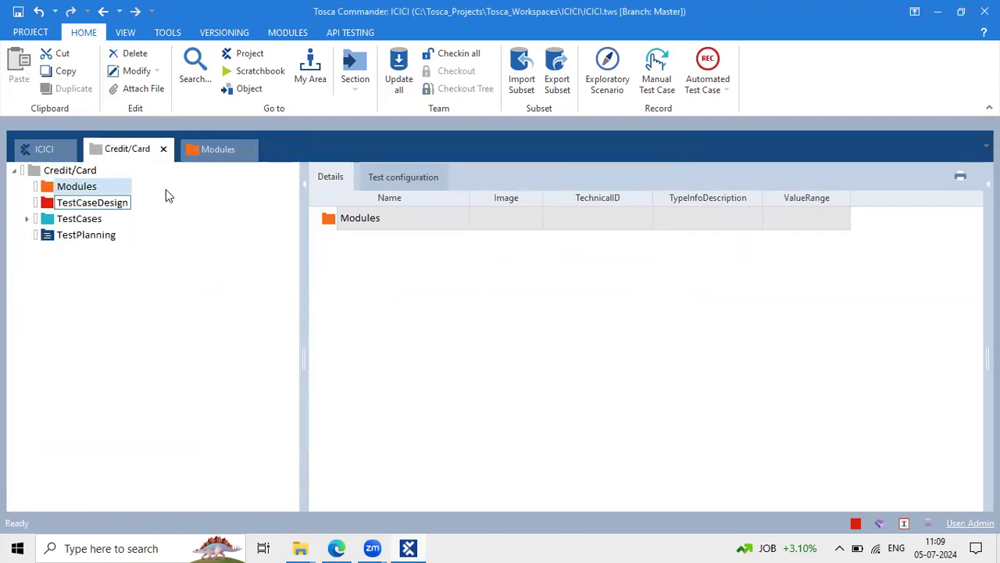
pyautogui.click(216, 153)
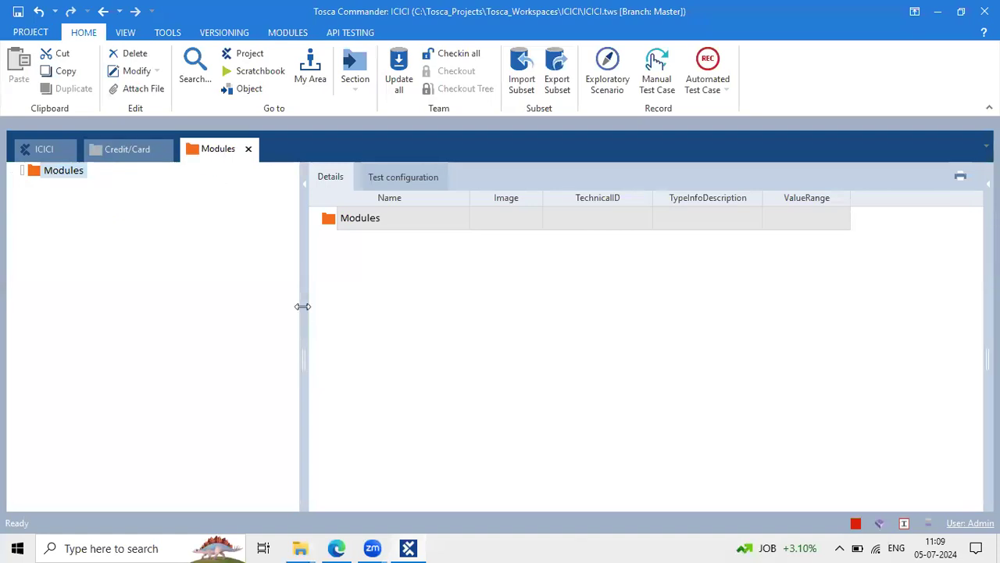
pyautogui.moveTo(302, 306); pyautogui.dragTo(246, 281)
pyautogui.click(66, 176)
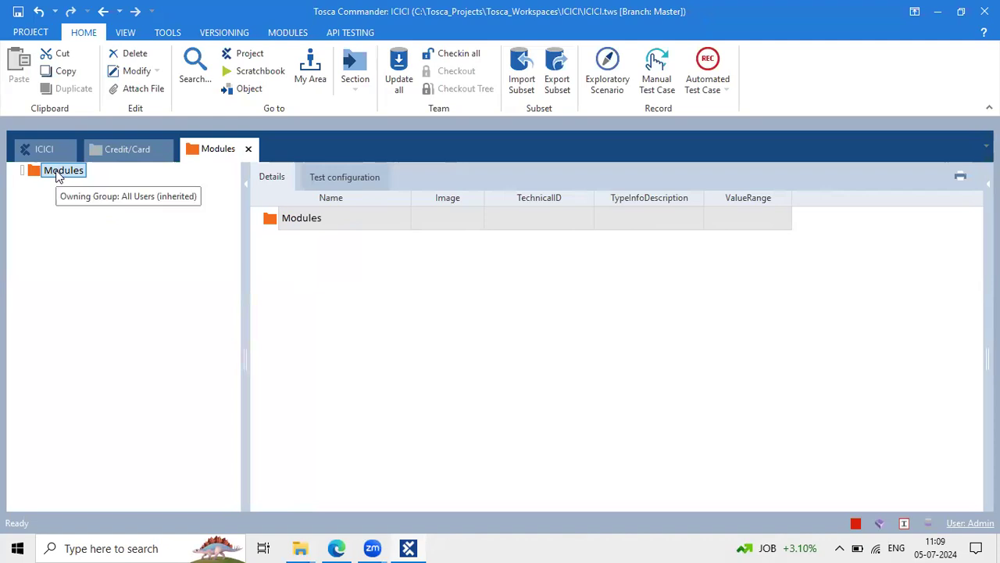
pyautogui.click(127, 149)
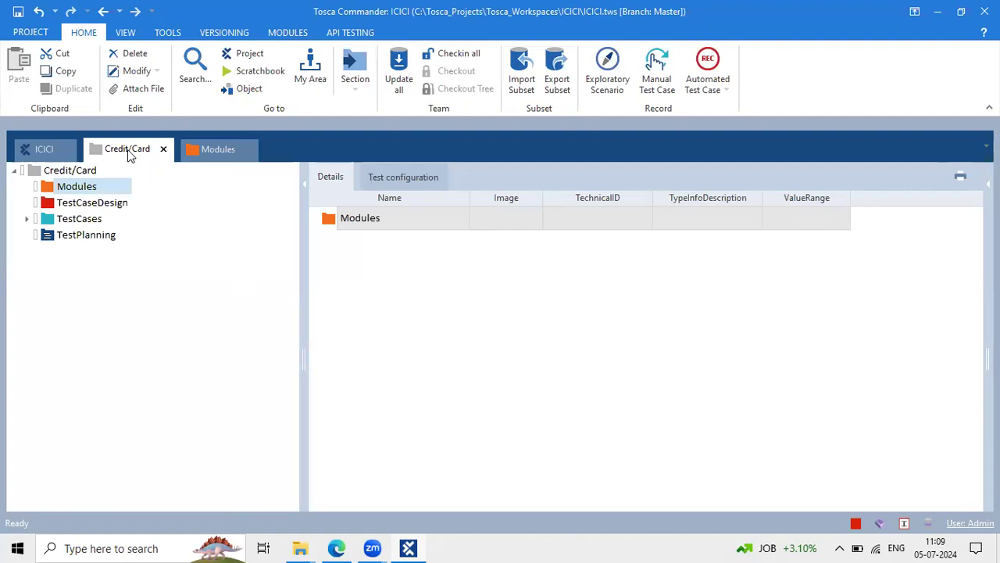
# Expand TestCases, then narrow the Modules view's tree pane, collapsing and restoring the Home ribbon
pyautogui.press('XF86AudioRaiseVolume')
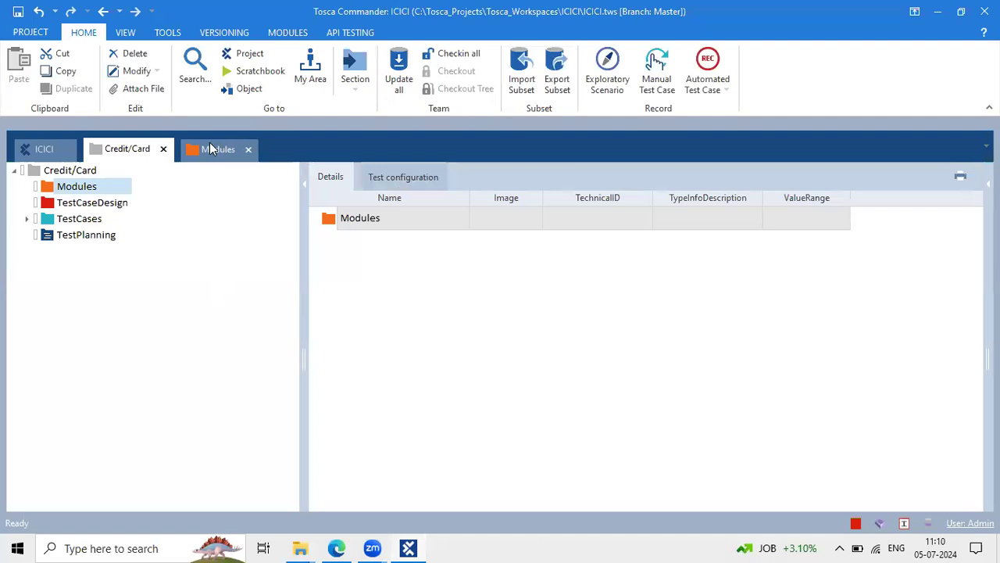
pyautogui.click(26, 219)
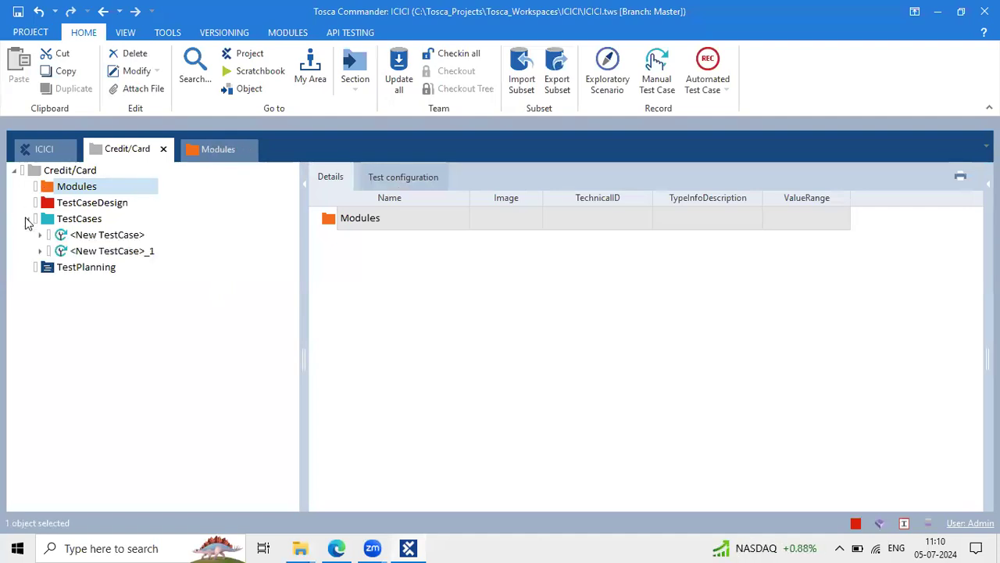
pyautogui.click(216, 149)
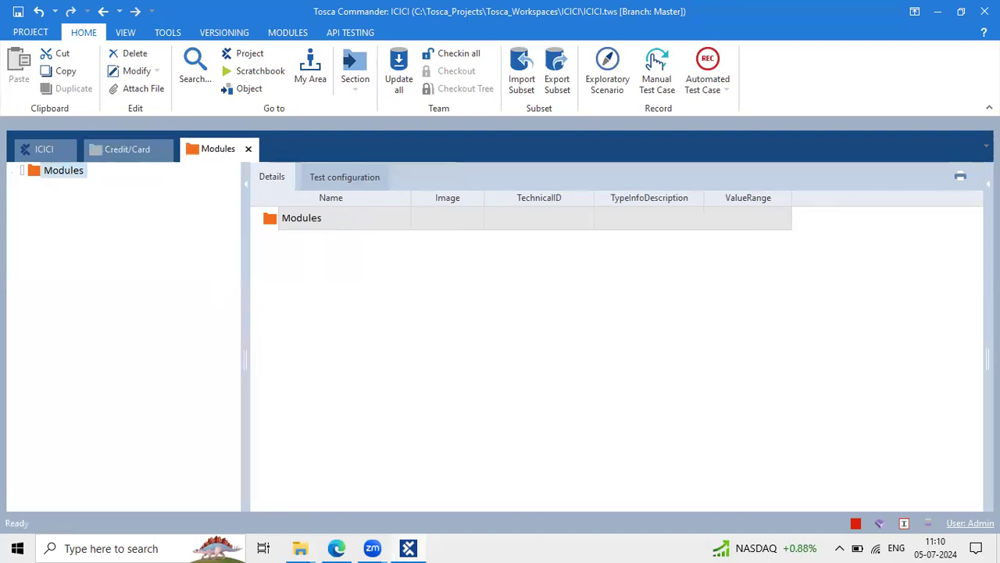
pyautogui.click(989, 108)
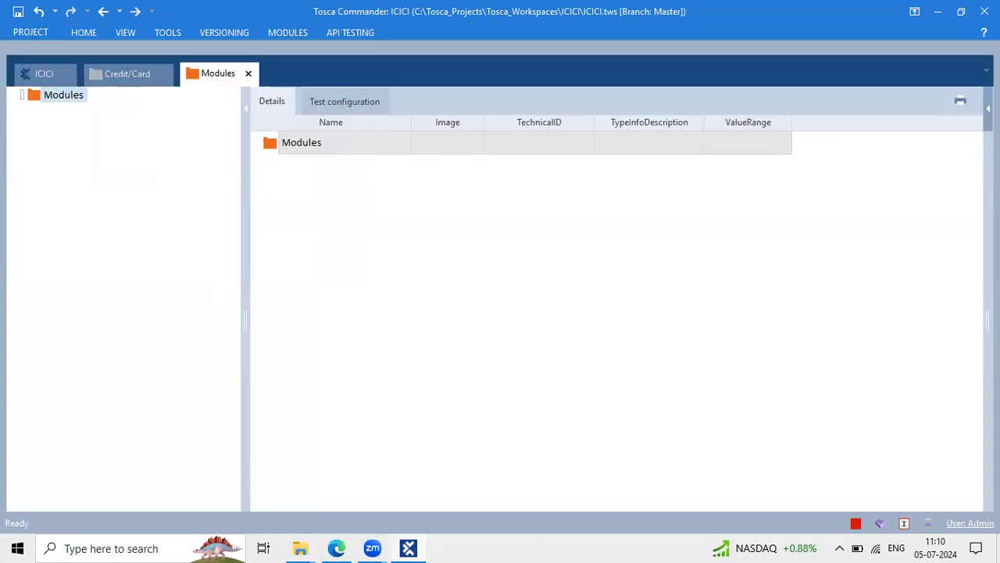
pyautogui.moveTo(244, 191); pyautogui.dragTo(164, 162)
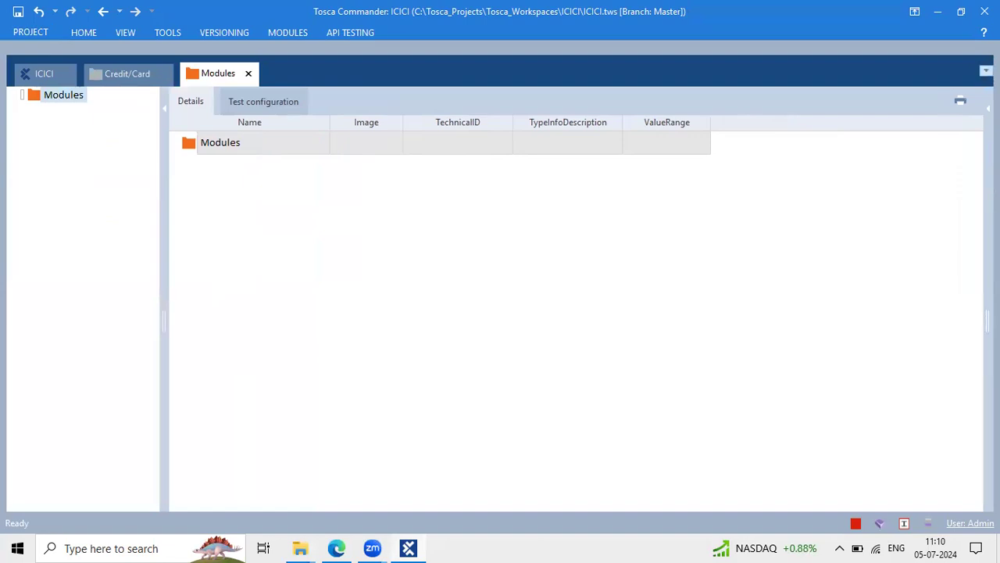
pyautogui.click(986, 70)
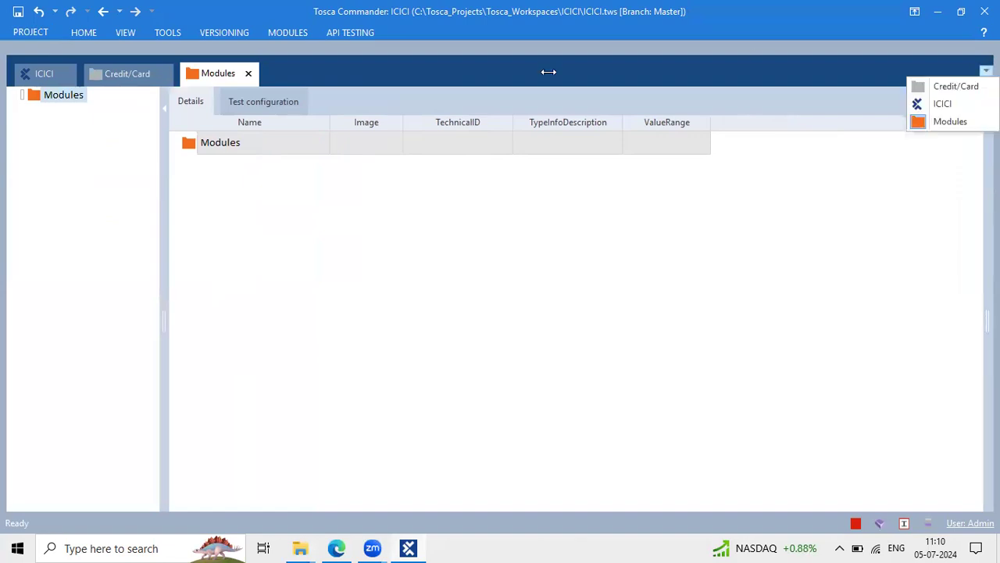
pyautogui.click(84, 32)
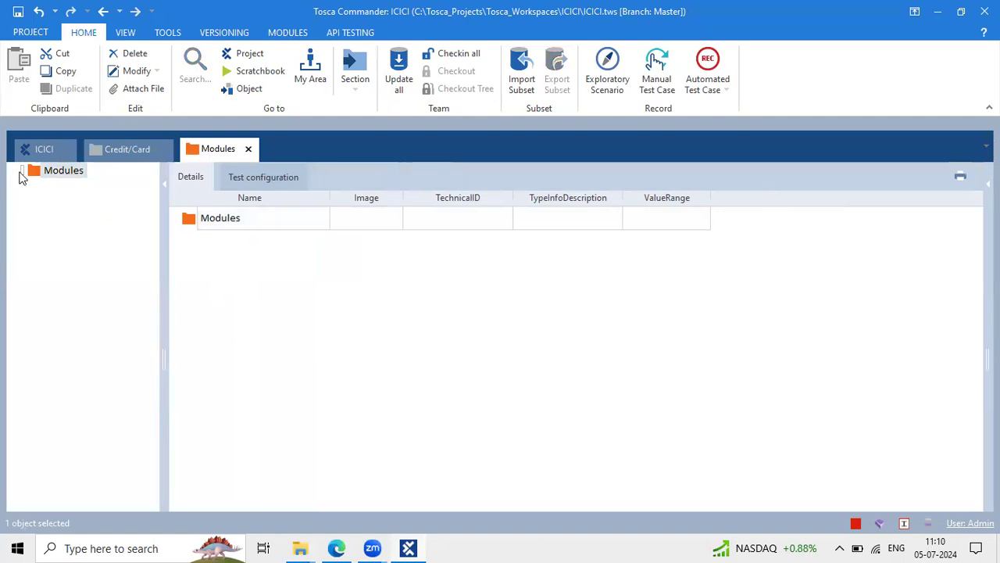
# Browse the ICICI tree, selecting the project root, Credit/Card and Loan ICI folders
pyautogui.click(44, 151)
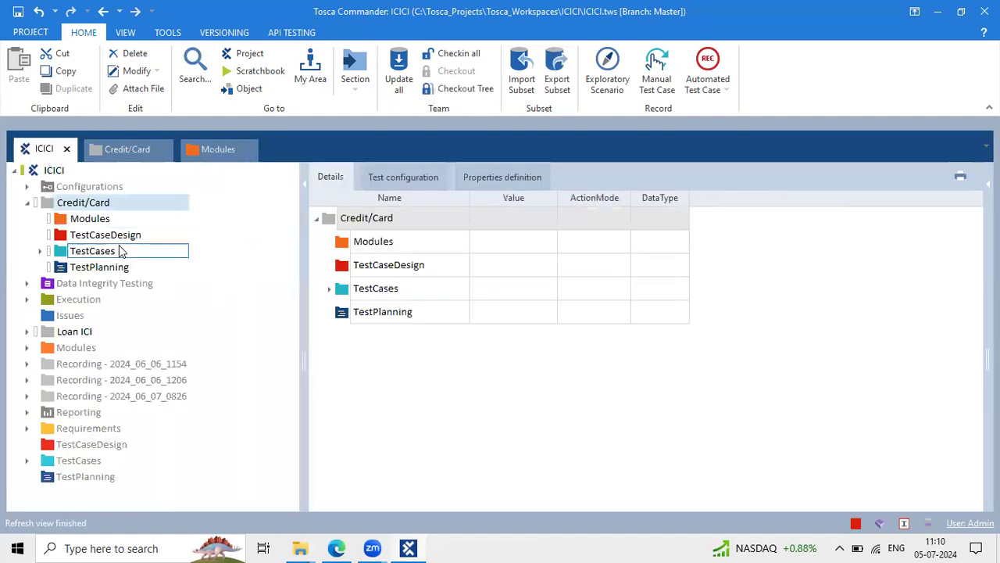
pyautogui.click(26, 203)
pyautogui.click(47, 171)
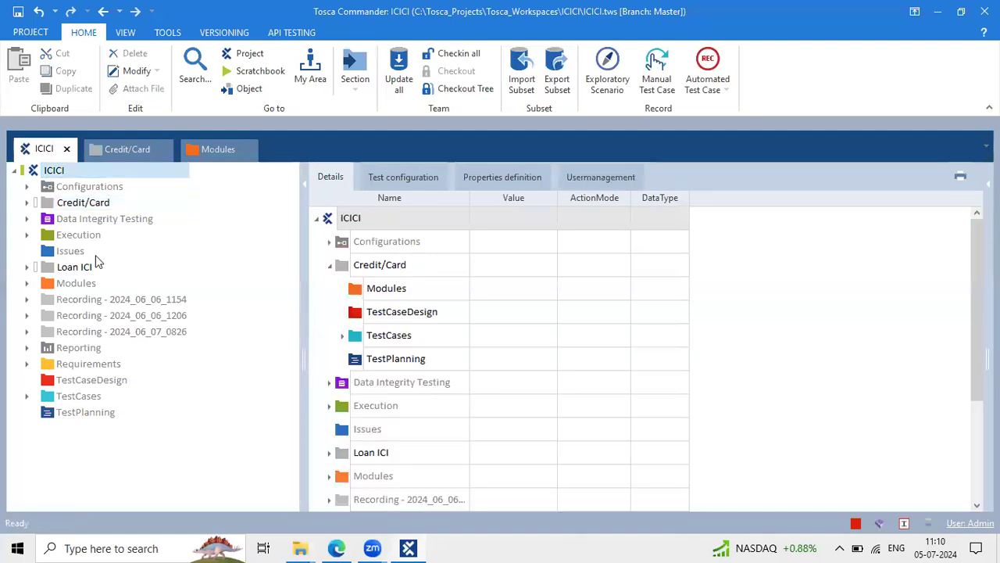
pyautogui.click(58, 204)
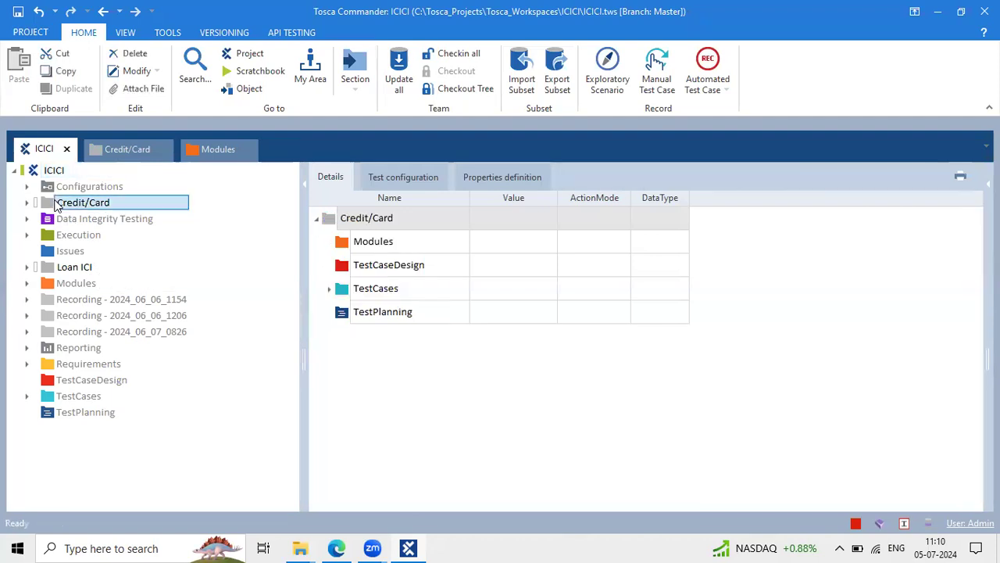
pyautogui.click(85, 268)
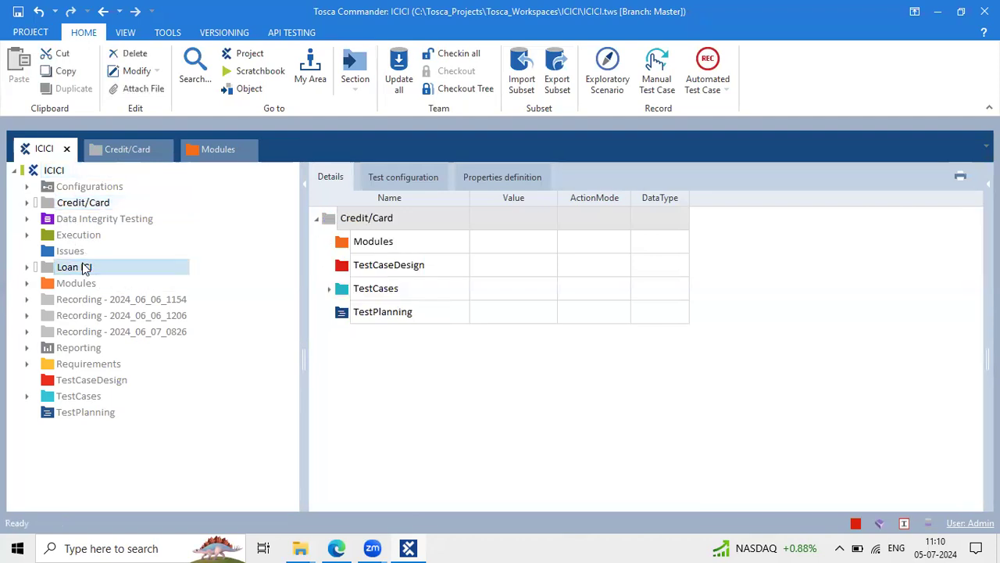
pyautogui.click(74, 205)
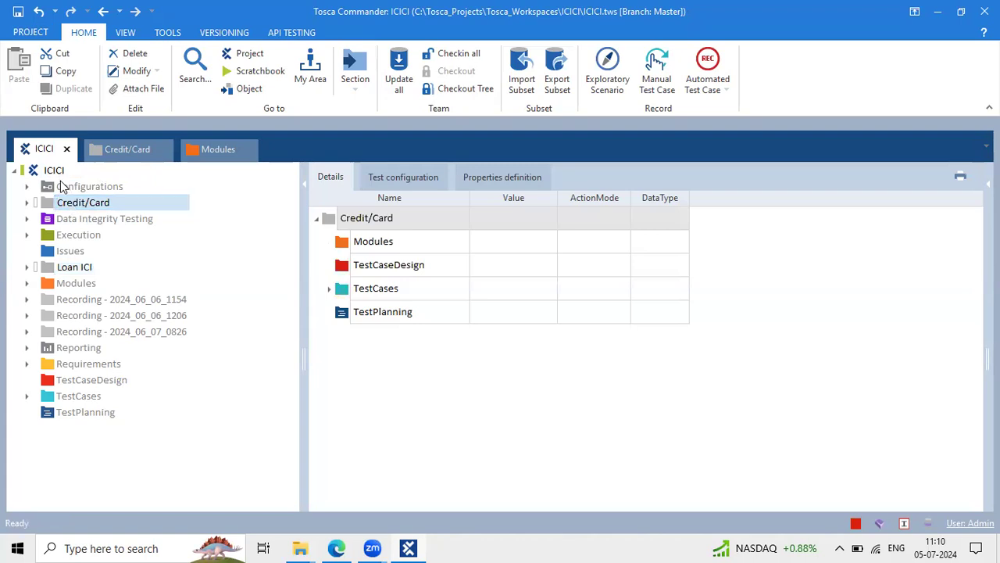
pyautogui.click(47, 170)
pyautogui.click(80, 204)
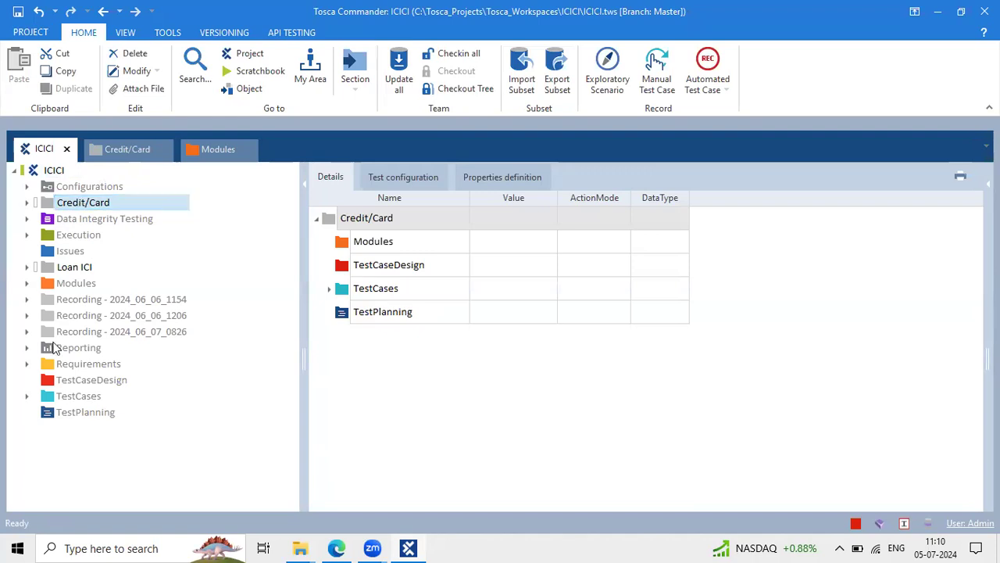
pyautogui.click(84, 196)
# Close the Credit/Card and Modules views, leaving only ICICI
pyautogui.click(164, 152)
pyautogui.click(44, 170)
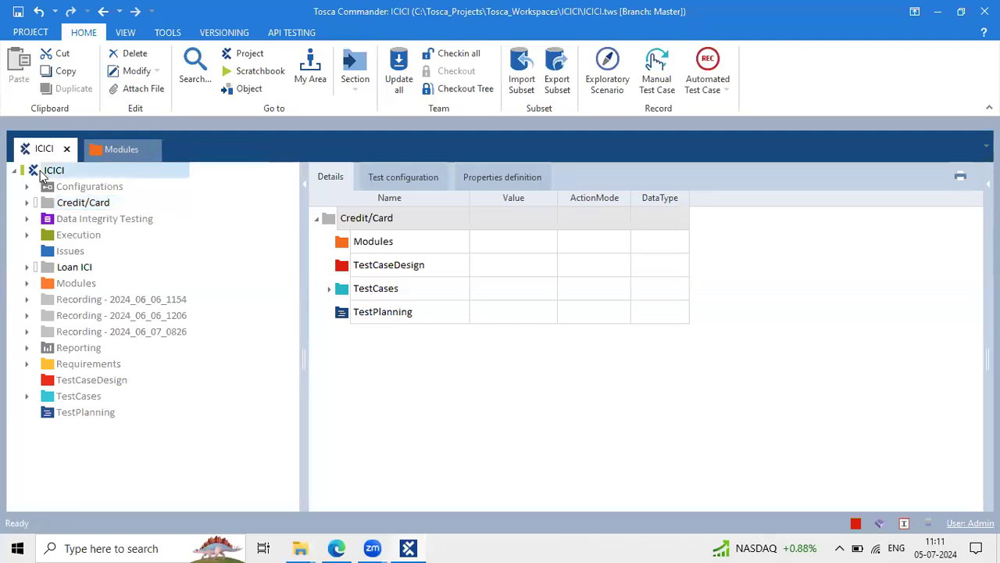
pyautogui.click(154, 151)
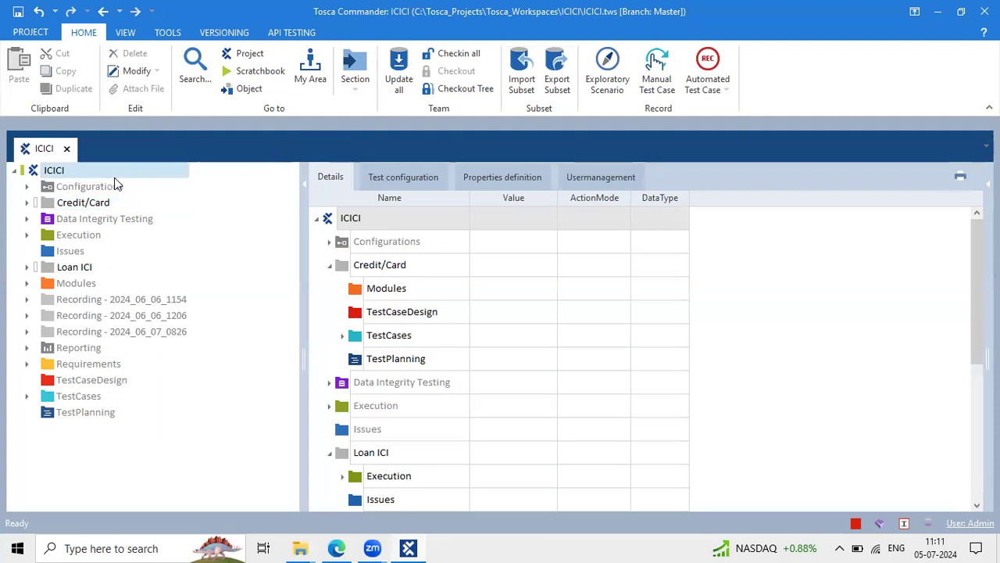
# Open the main Modules section from Section and dock it as a tab
pyautogui.click(362, 63)
pyautogui.moveTo(378, 142)
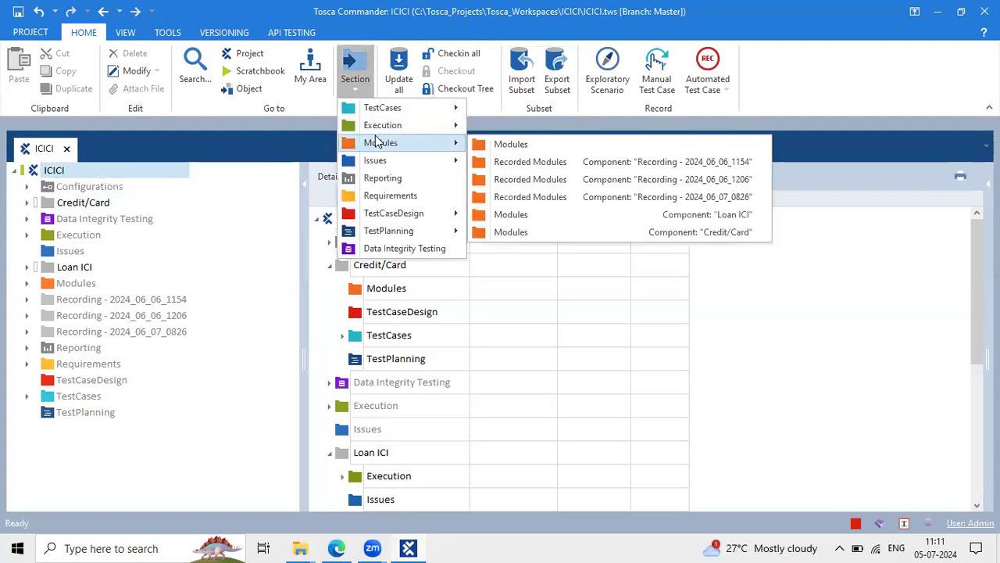
pyautogui.click(498, 149)
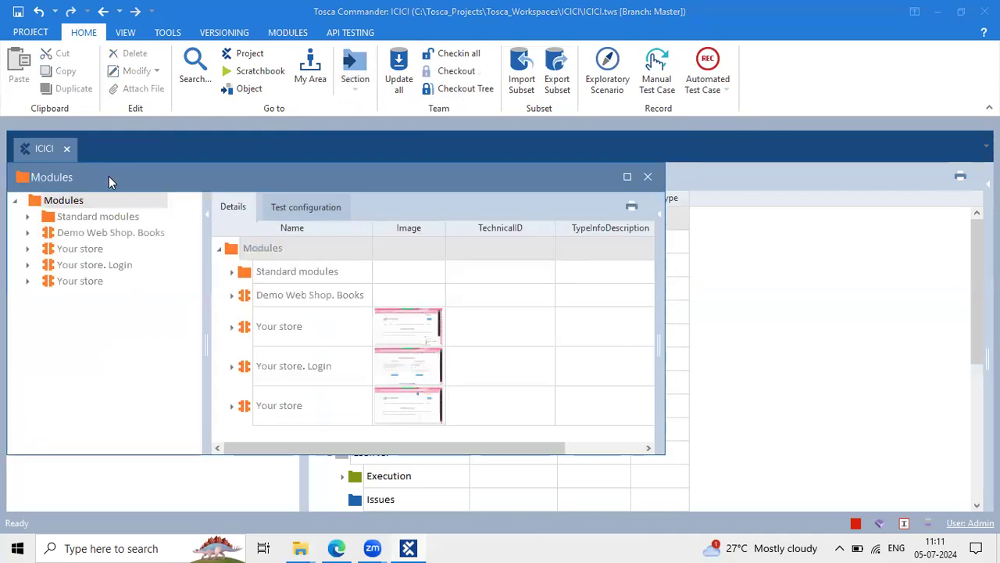
pyautogui.doubleClick(108, 176)
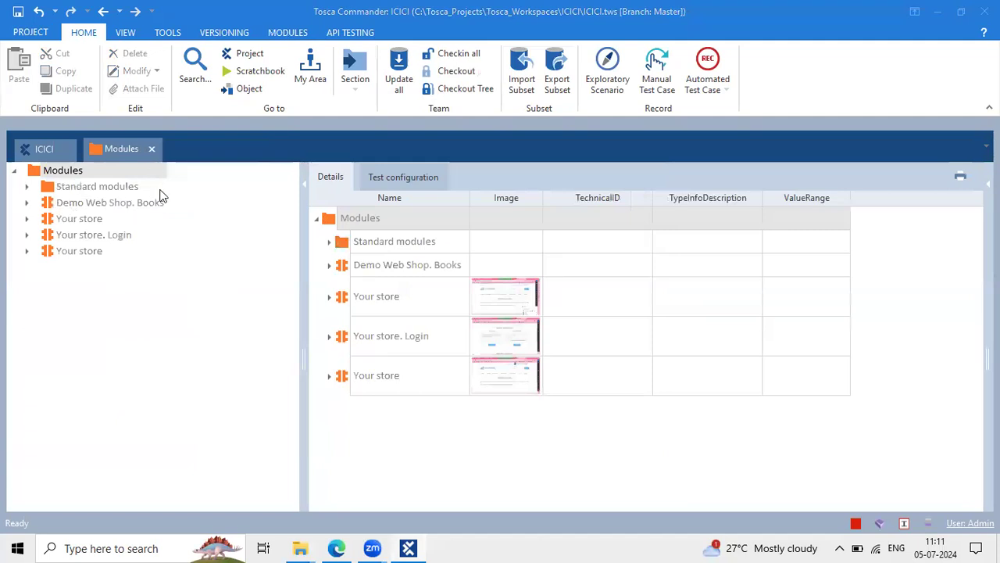
# In the Google Docs notes, select the lines Module through Issues
pyautogui.click(336, 547)
pyautogui.click(320, 309)
pyautogui.moveTo(318, 260); pyautogui.dragTo(425, 421)
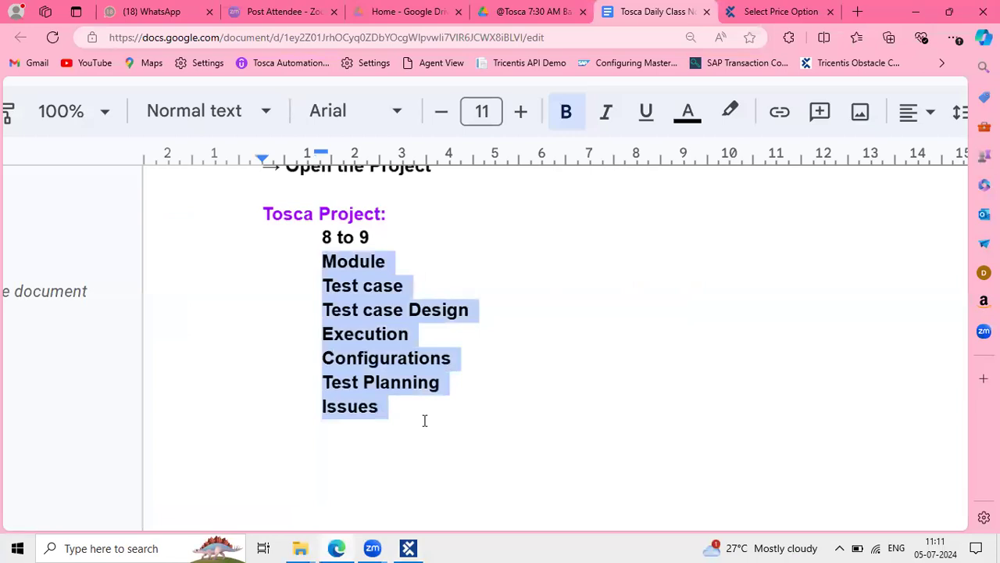
# Scroll the notes, highlight 'Tosca Commander', and return to Tosca Commander
pyautogui.scroll(-1, 424, 421)
pyautogui.scroll(-2, 425, 420)
pyautogui.scroll(-1, 424, 420)
pyautogui.scroll(-5, 424, 420)
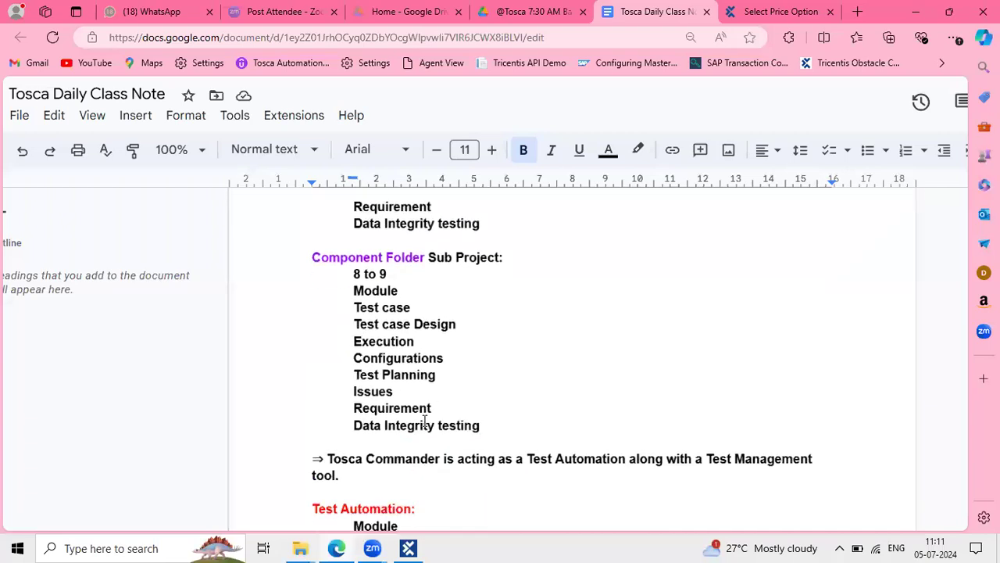
pyautogui.scroll(-1, 425, 420)
pyautogui.keyDown('ctrl'); pyautogui.scroll(4, 424, 421); pyautogui.keyUp('ctrl')
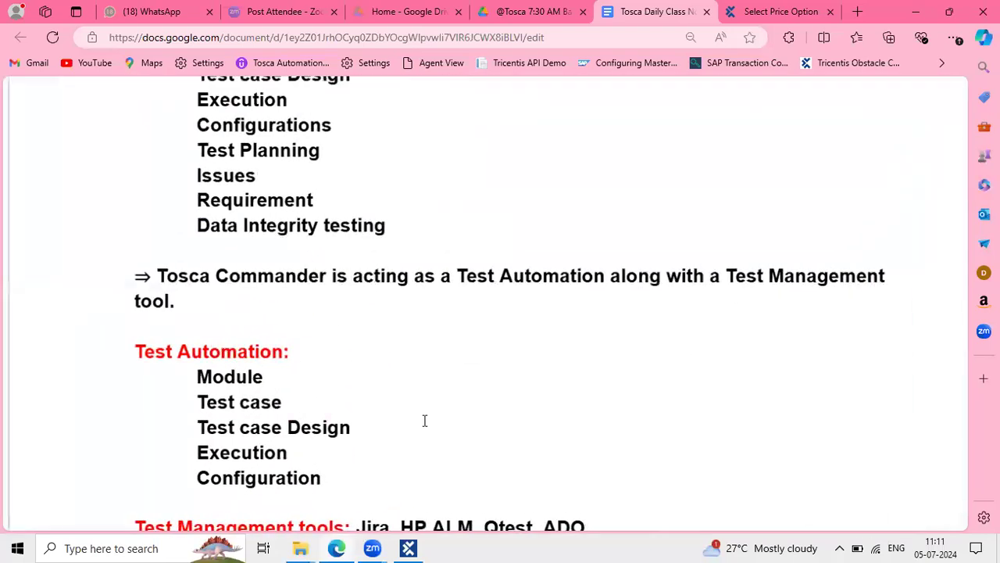
pyautogui.scroll(1, 424, 427)
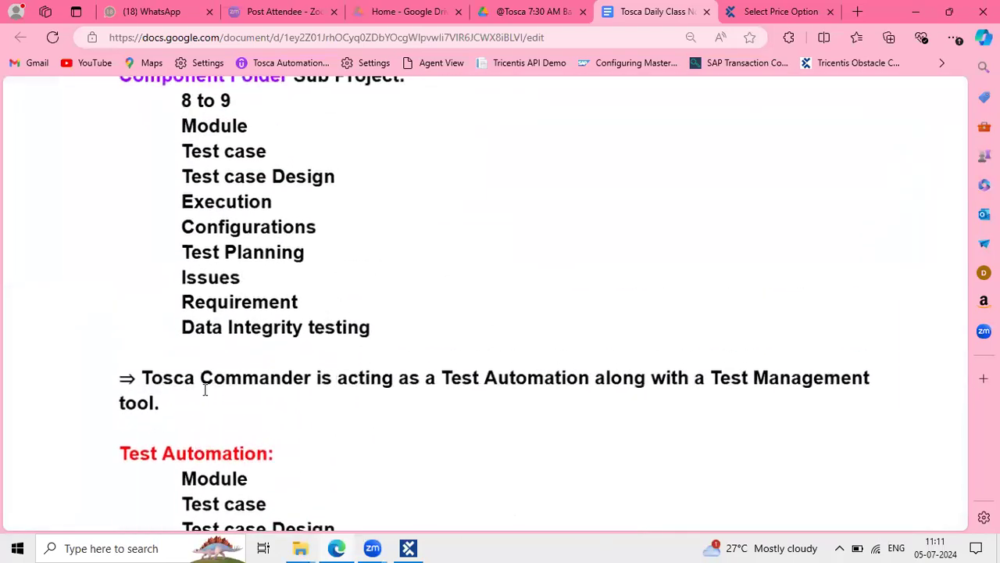
pyautogui.moveTo(143, 377); pyautogui.dragTo(310, 378)
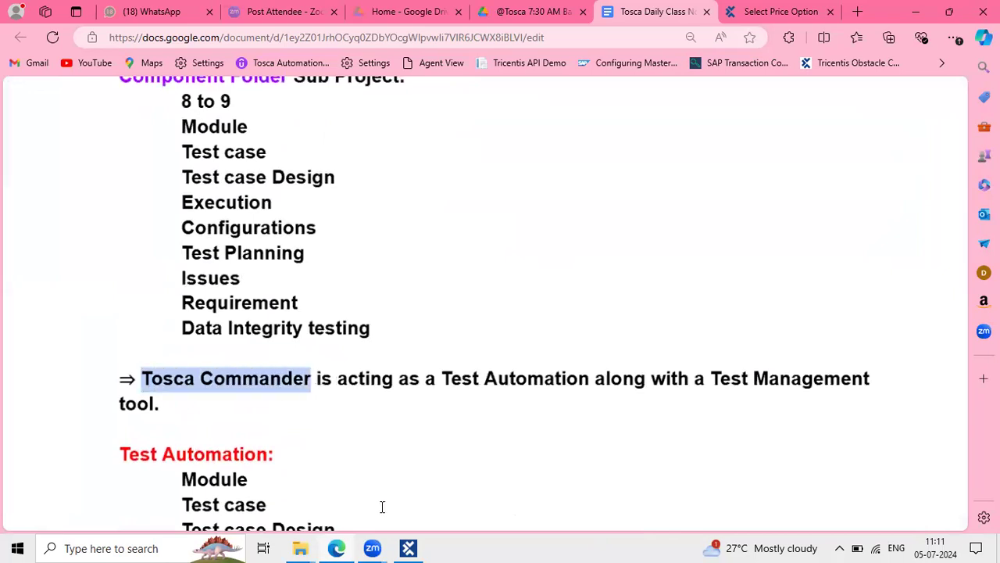
pyautogui.click(408, 548)
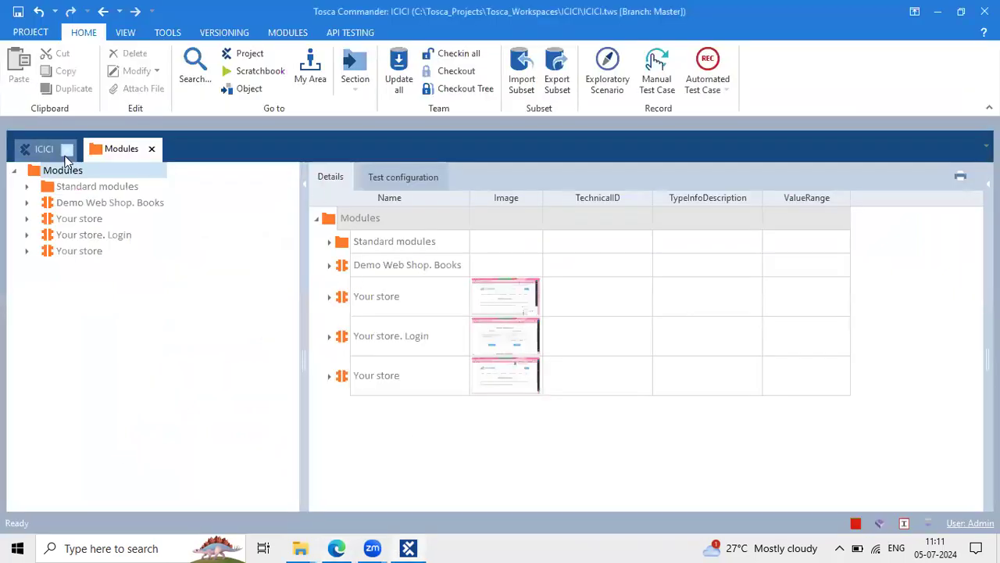
# From the ICICI view, open the main TestCases section and dock it as a tab
pyautogui.click(32, 151)
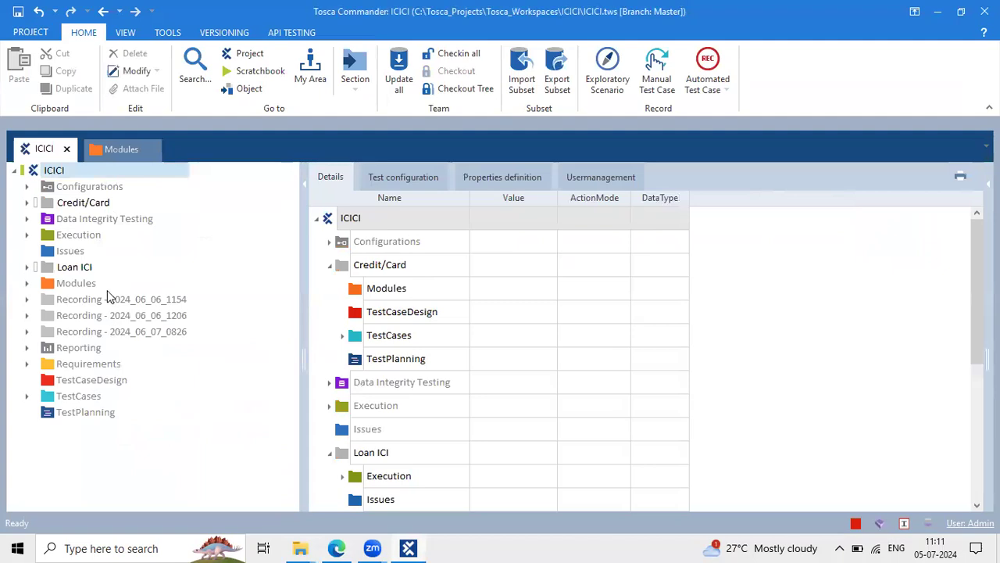
pyautogui.click(355, 74)
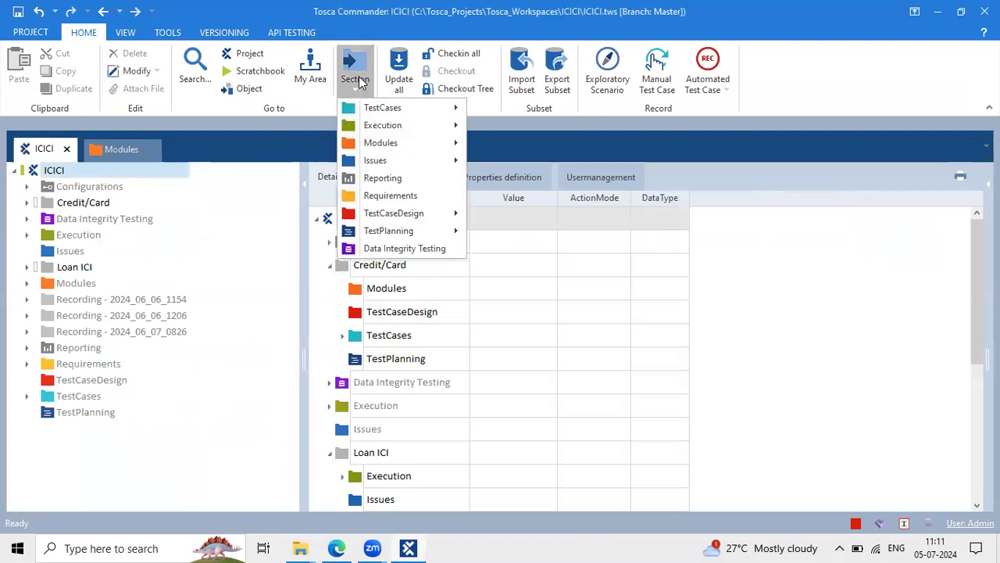
pyautogui.moveTo(431, 107)
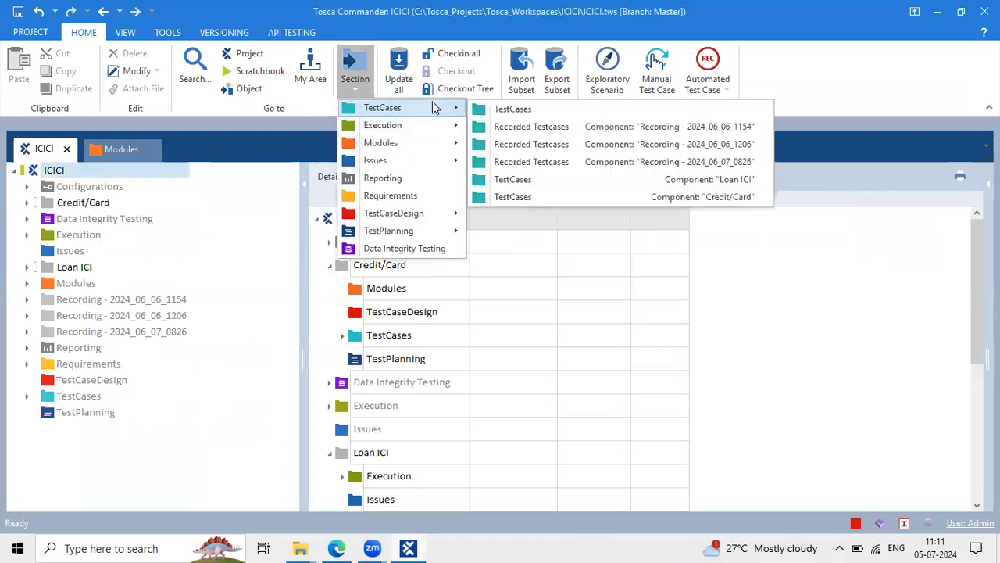
pyautogui.click(514, 111)
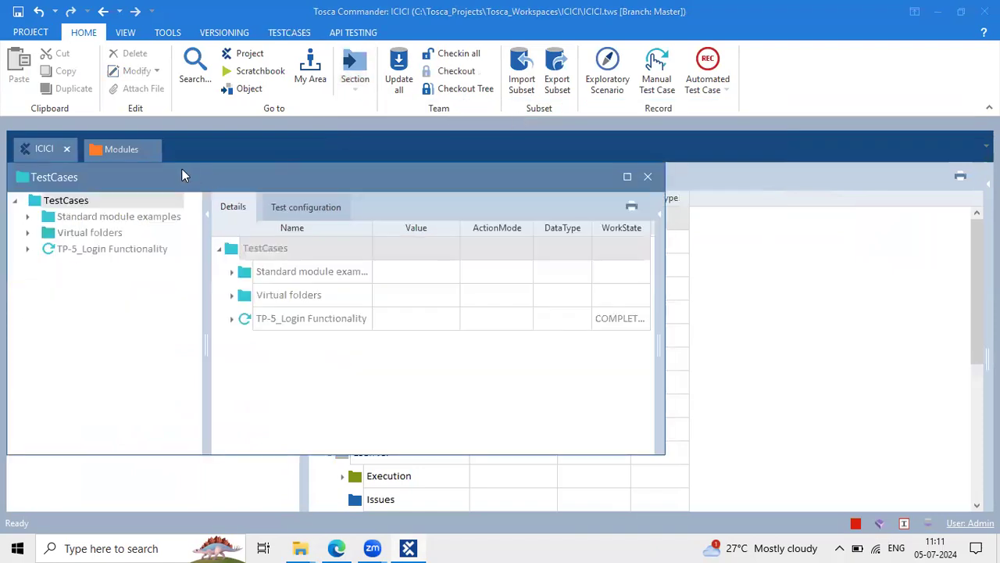
pyautogui.moveTo(181, 175); pyautogui.dragTo(217, 156)
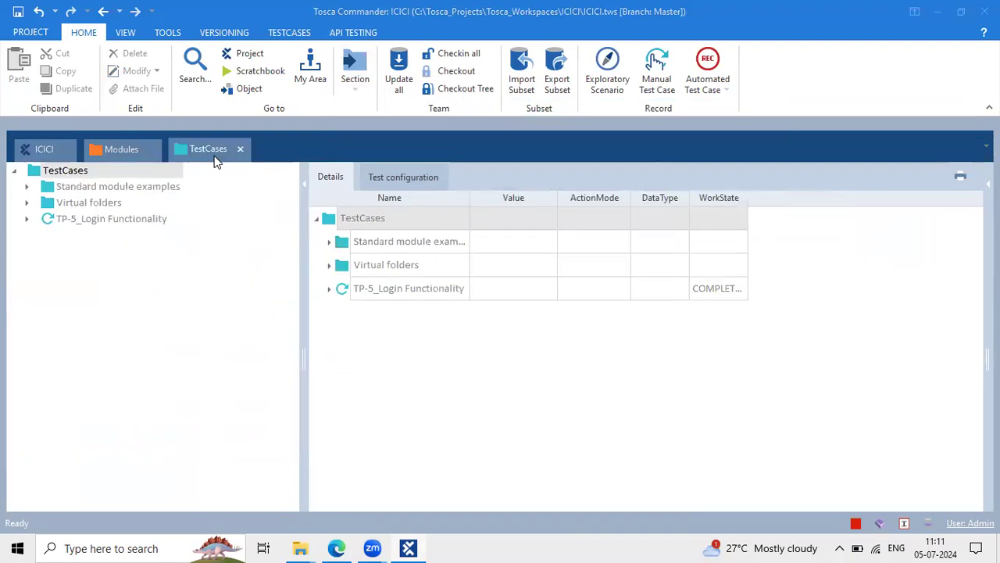
# Open the Execution section and dock it as a tab
pyautogui.click(348, 82)
pyautogui.moveTo(440, 127)
pyautogui.click(506, 131)
pyautogui.moveTo(295, 176); pyautogui.dragTo(299, 151)
# Open the Issues section and dock it as a tab
pyautogui.click(356, 68)
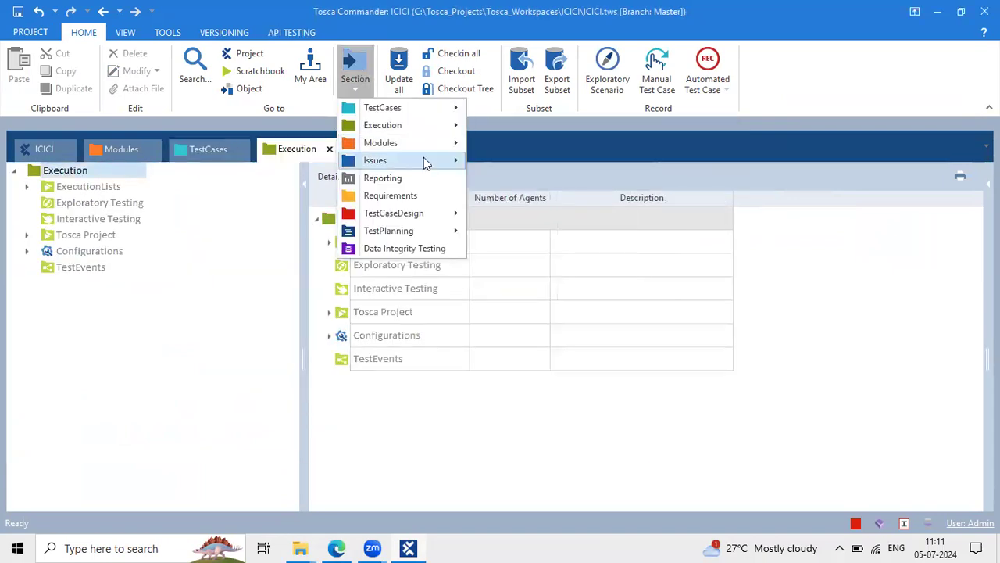
pyautogui.moveTo(424, 160)
pyautogui.click(515, 161)
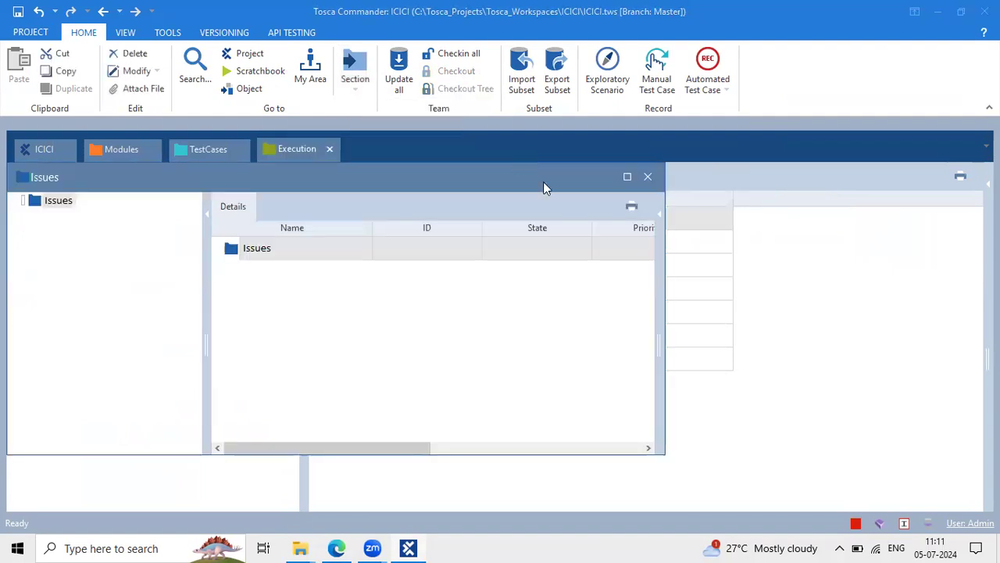
pyautogui.click(646, 177)
pyautogui.click(361, 62)
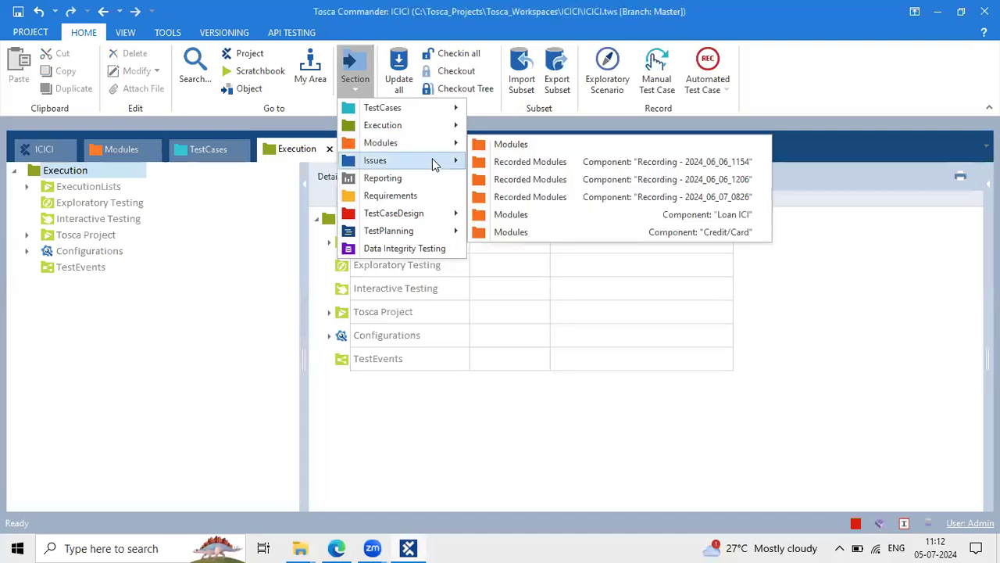
pyautogui.moveTo(435, 164)
pyautogui.click(504, 161)
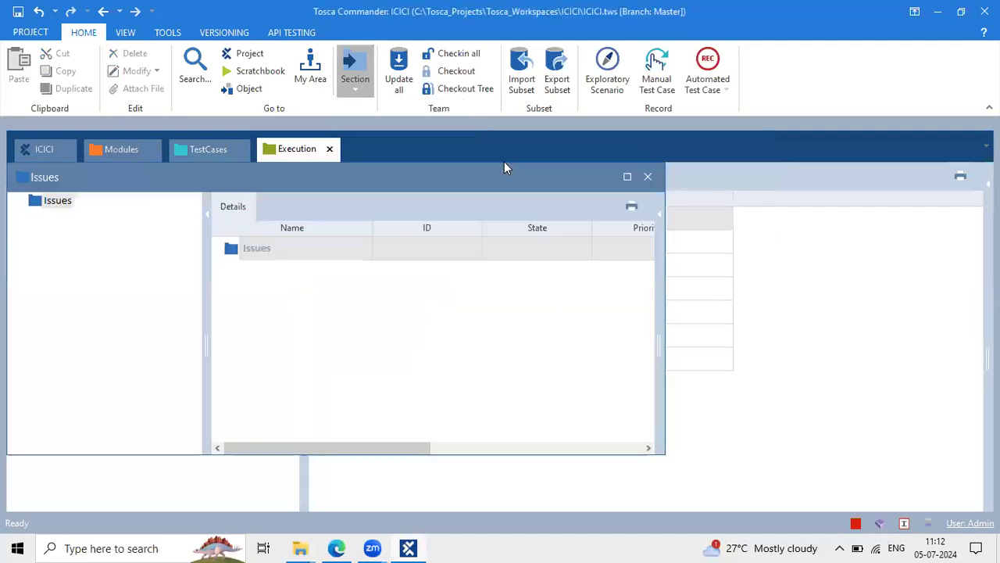
pyautogui.doubleClick(390, 179)
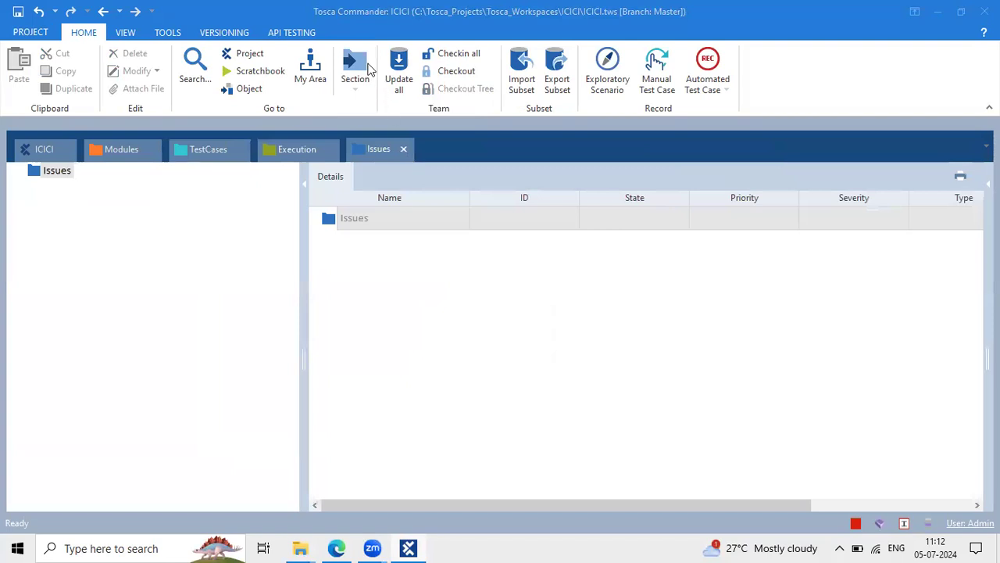
pyautogui.click(367, 68)
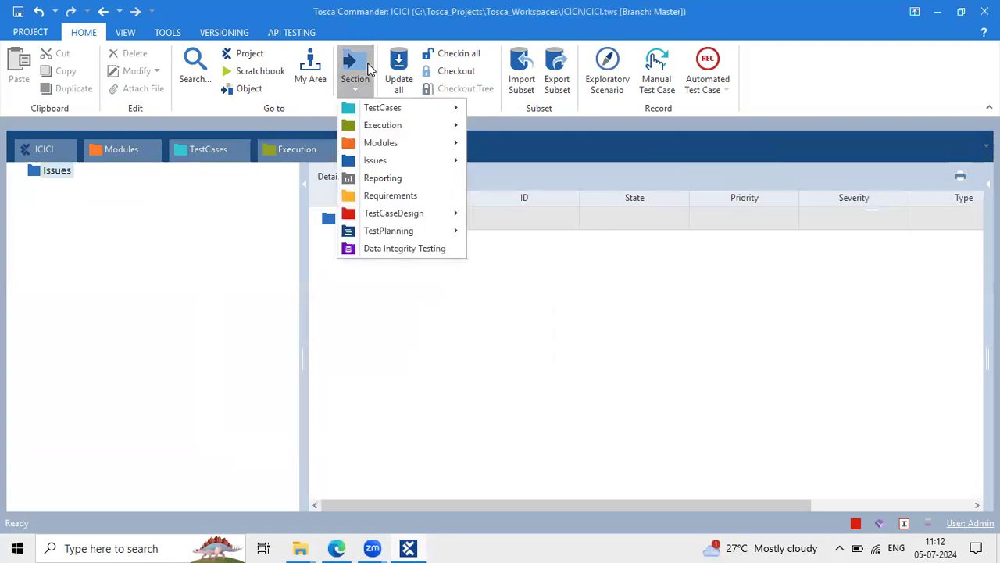
# Open the Reporting and Requirements sections, docking each as a tab
pyautogui.click(414, 179)
pyautogui.doubleClick(407, 184)
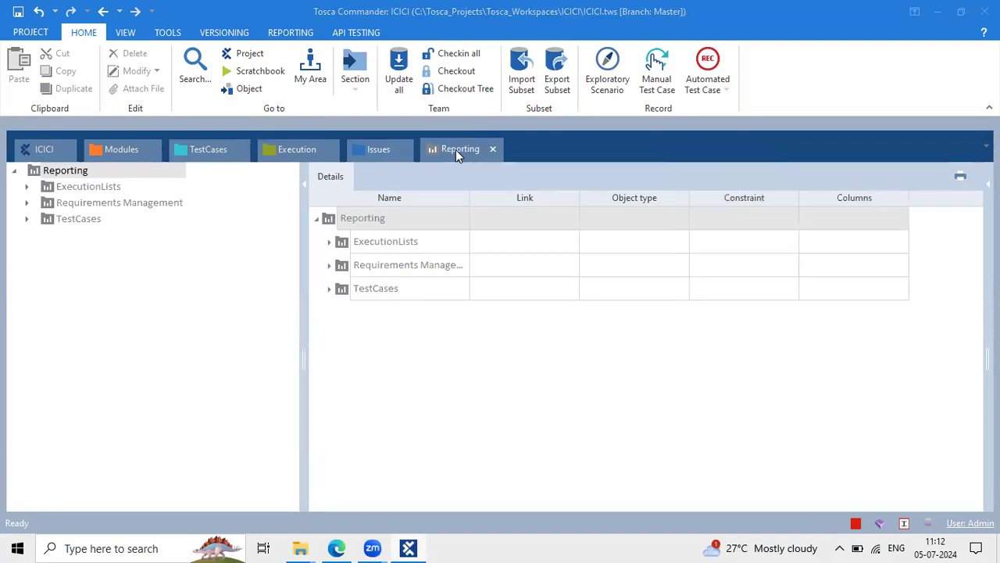
pyautogui.click(357, 69)
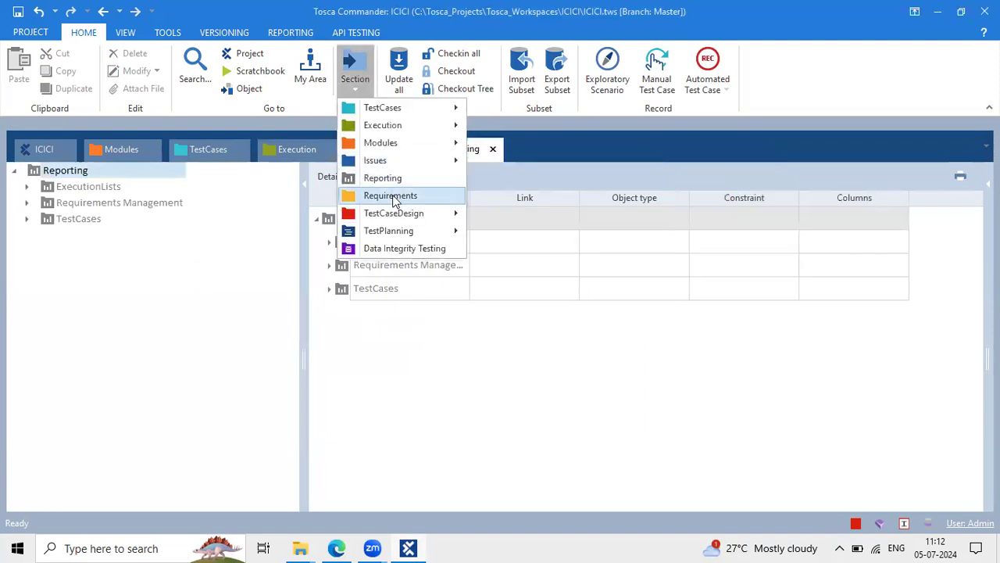
pyautogui.click(391, 196)
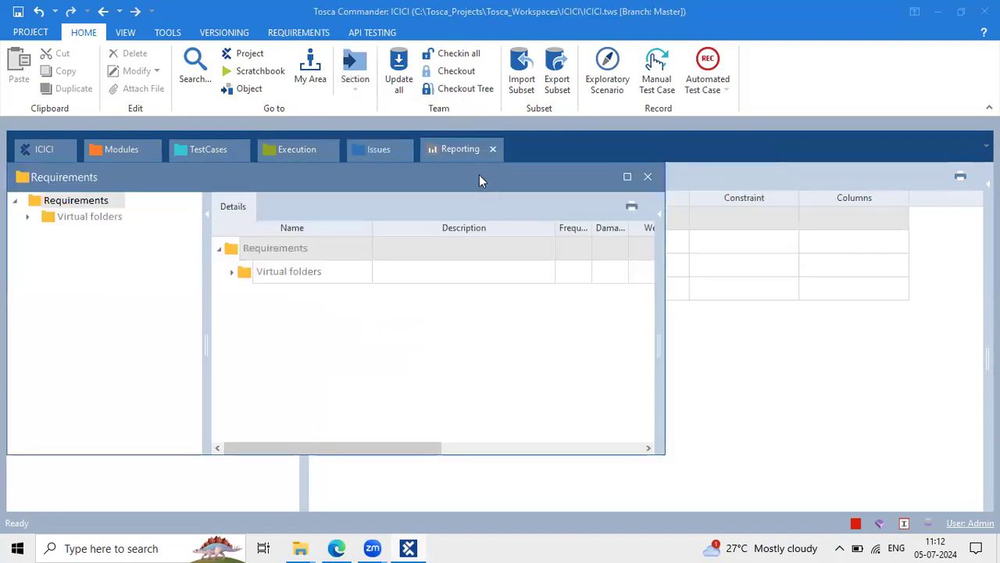
pyautogui.doubleClick(479, 178)
# Dock TestPlanning and Data Integrity Testing as tabs, then switch to the Google Docs notes
pyautogui.click(356, 72)
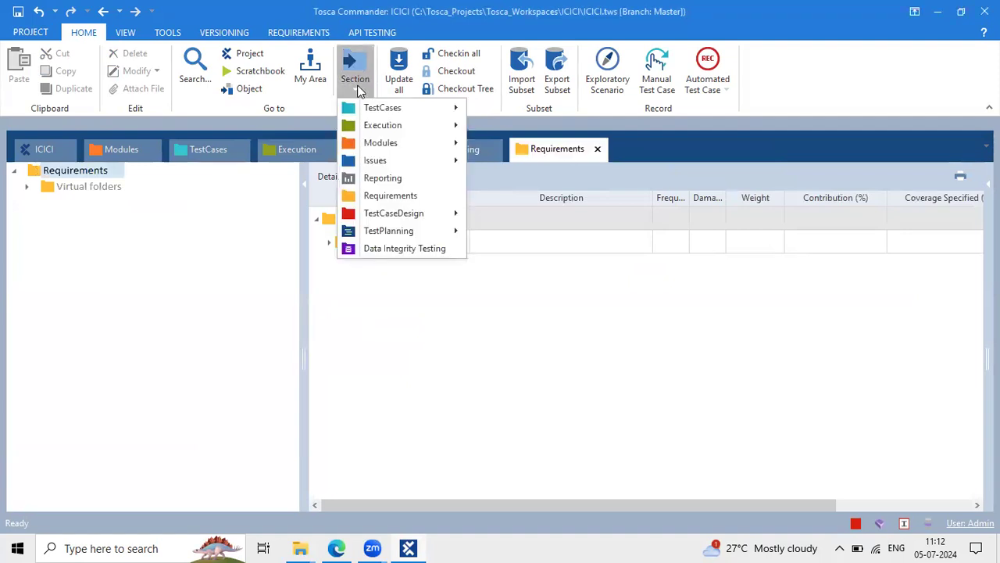
pyautogui.moveTo(406, 230)
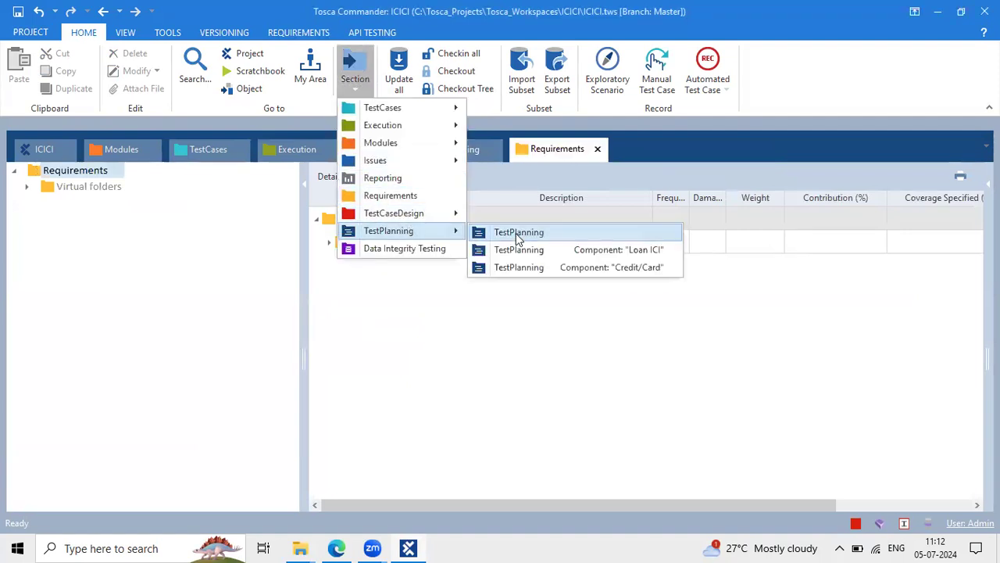
pyautogui.click(516, 233)
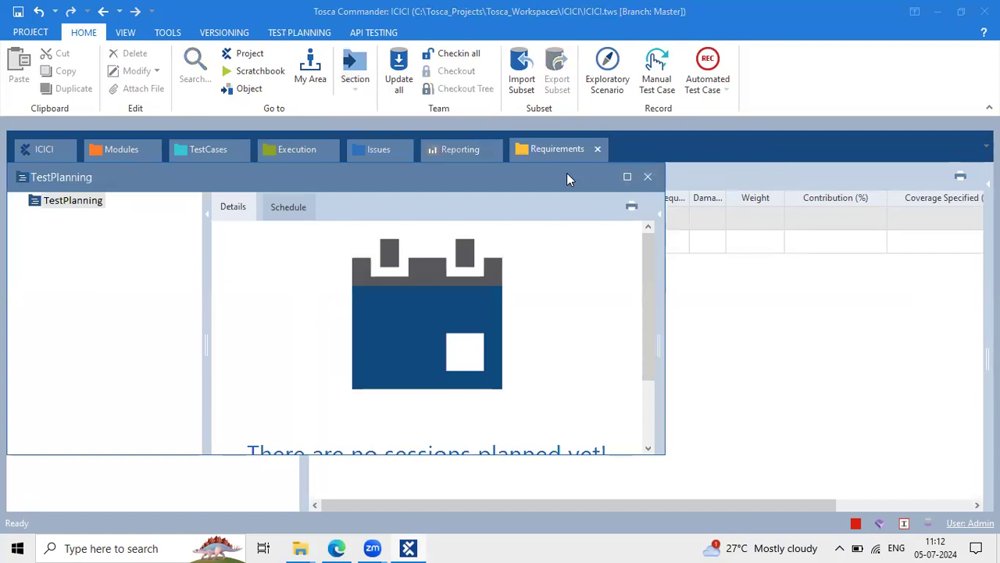
pyautogui.doubleClick(567, 177)
pyautogui.click(359, 62)
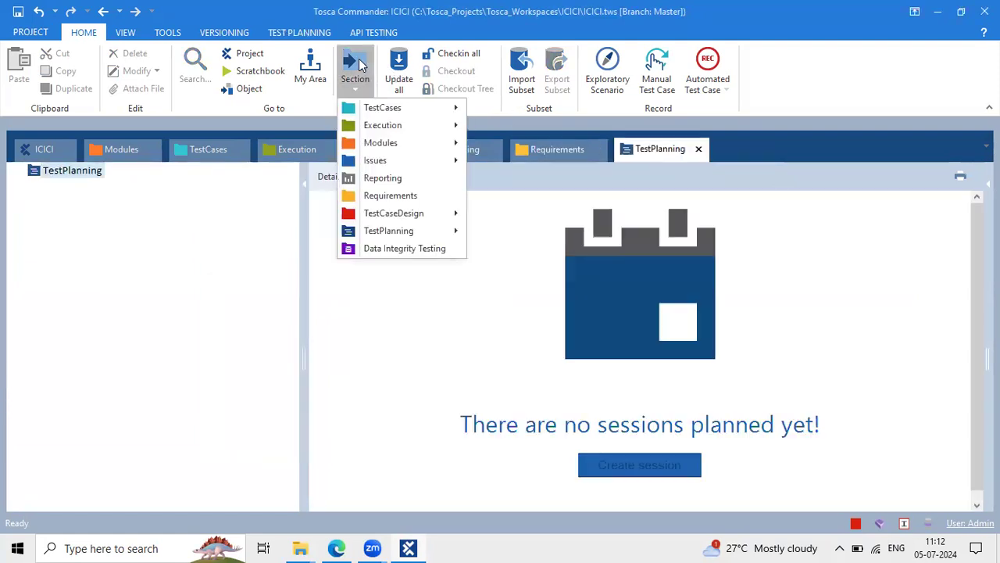
pyautogui.click(404, 248)
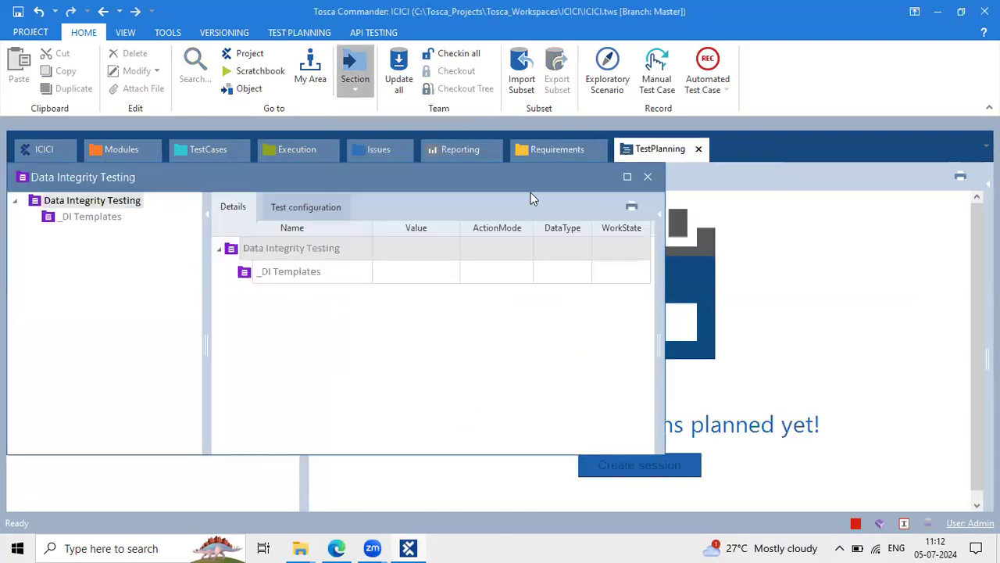
pyautogui.moveTo(520, 187); pyautogui.dragTo(603, 154)
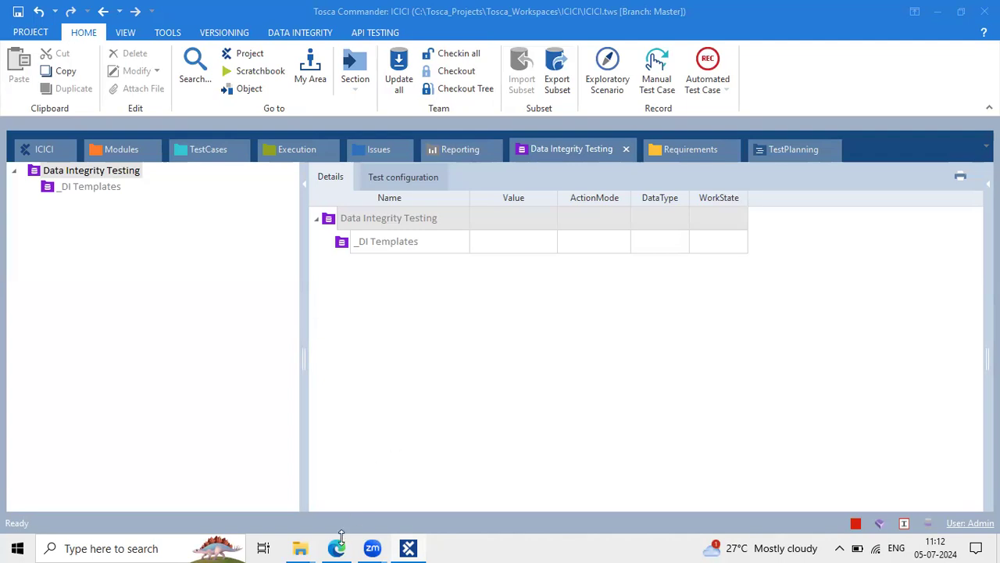
pyautogui.click(351, 461)
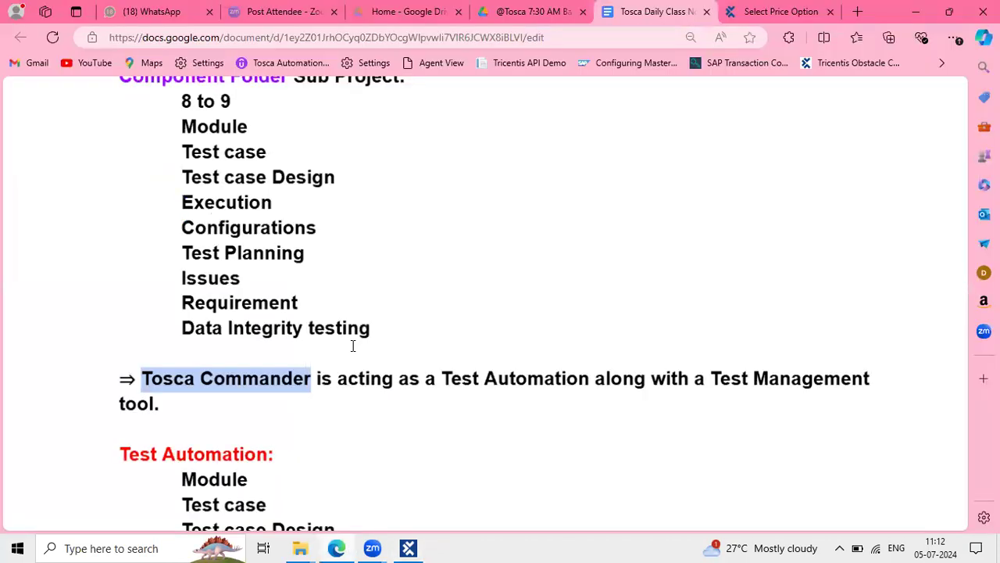
pyautogui.scroll(-1, 353, 346)
pyautogui.moveTo(119, 353); pyautogui.dragTo(325, 362)
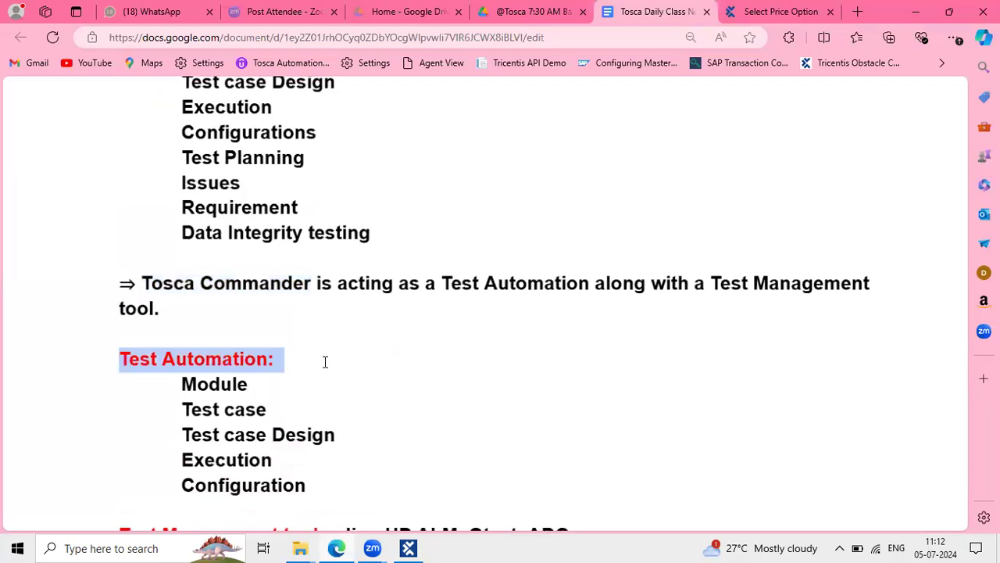
pyautogui.scroll(-1, 326, 360)
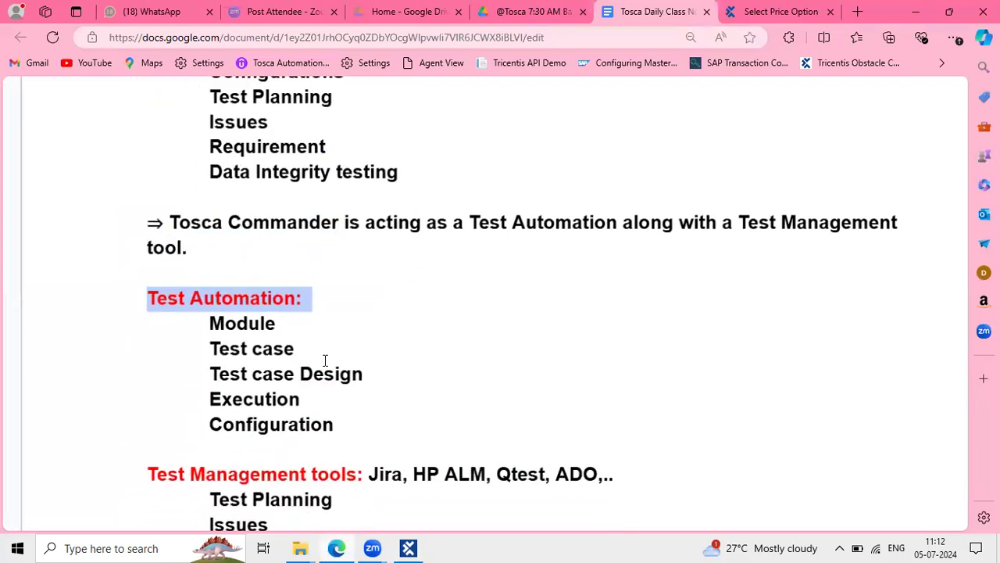
pyautogui.click(213, 315)
pyautogui.click(319, 318)
pyautogui.moveTo(215, 326); pyautogui.dragTo(306, 331)
pyautogui.moveTo(208, 353); pyautogui.dragTo(315, 352)
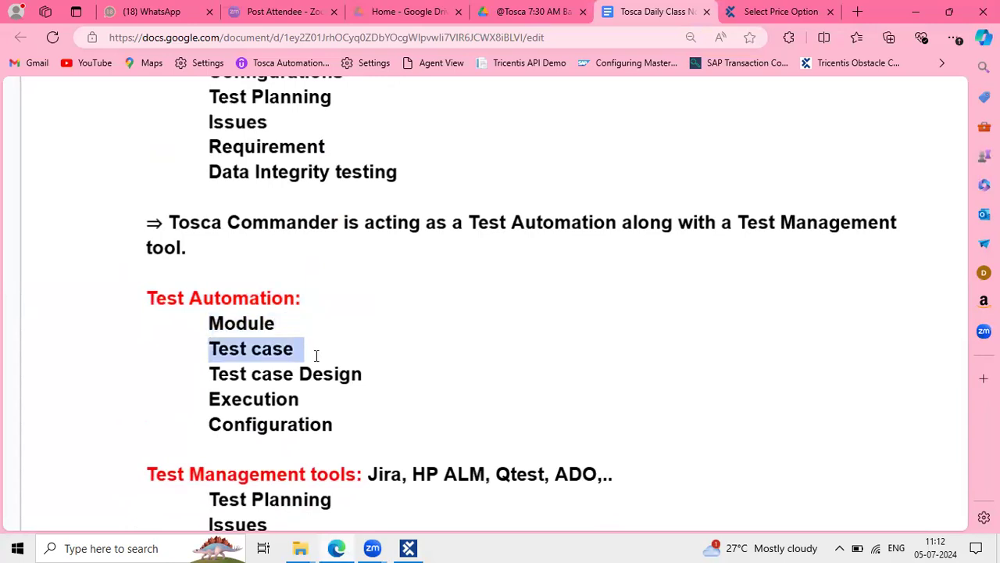
pyautogui.moveTo(233, 373); pyautogui.dragTo(373, 382)
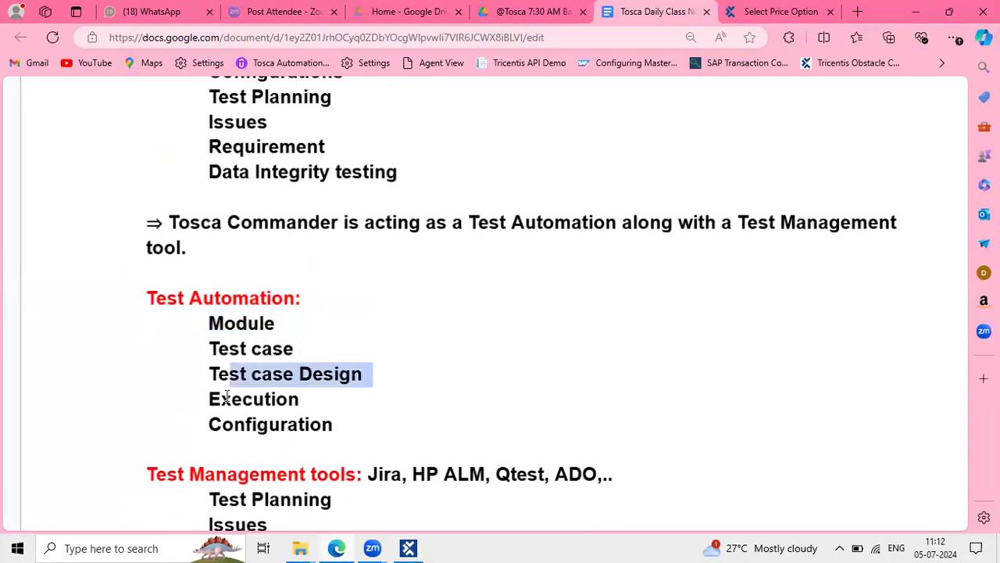
pyautogui.moveTo(223, 397); pyautogui.dragTo(314, 399)
pyautogui.moveTo(208, 424); pyautogui.dragTo(341, 436)
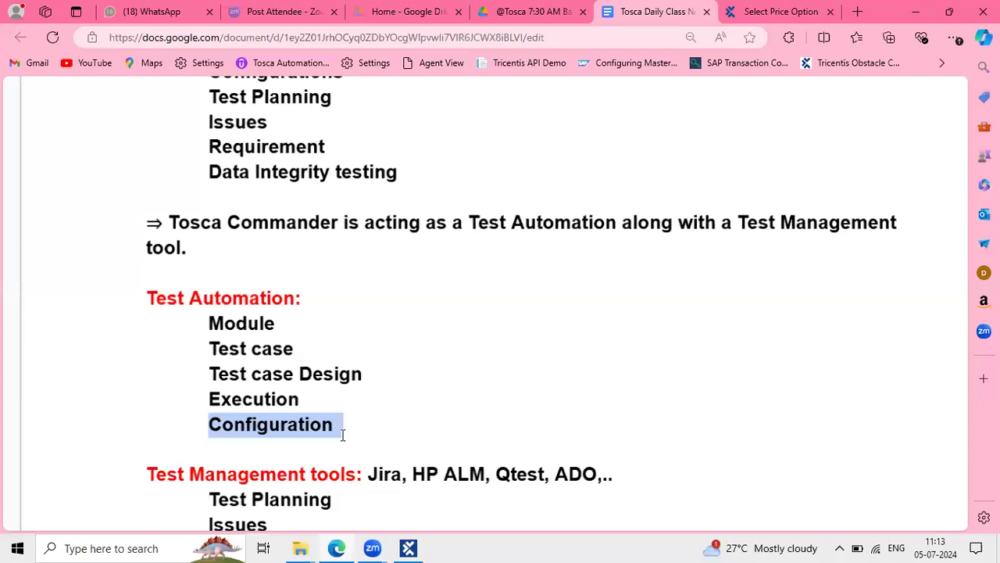
pyautogui.moveTo(346, 427); pyautogui.dragTo(201, 321)
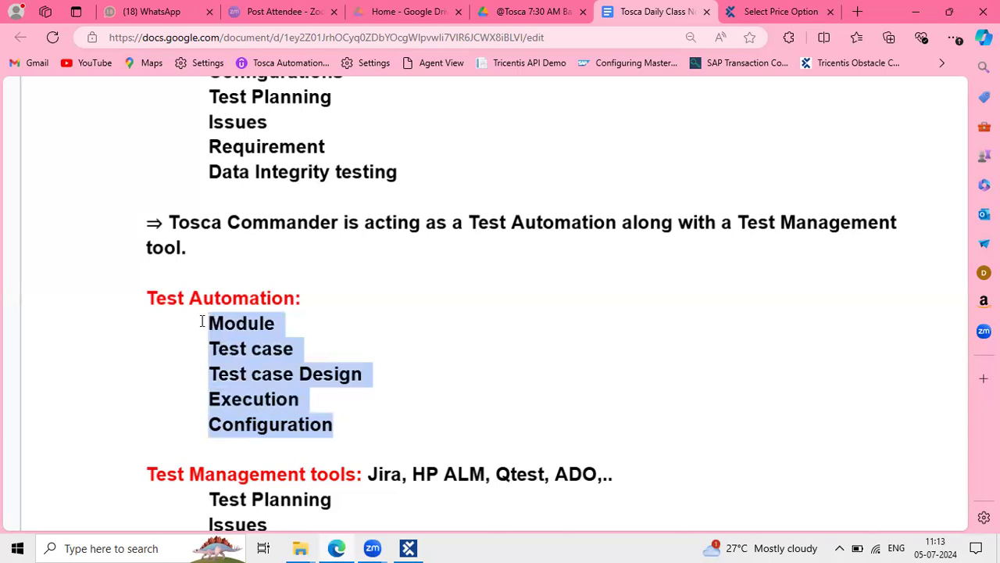
pyautogui.scroll(4, 253, 302)
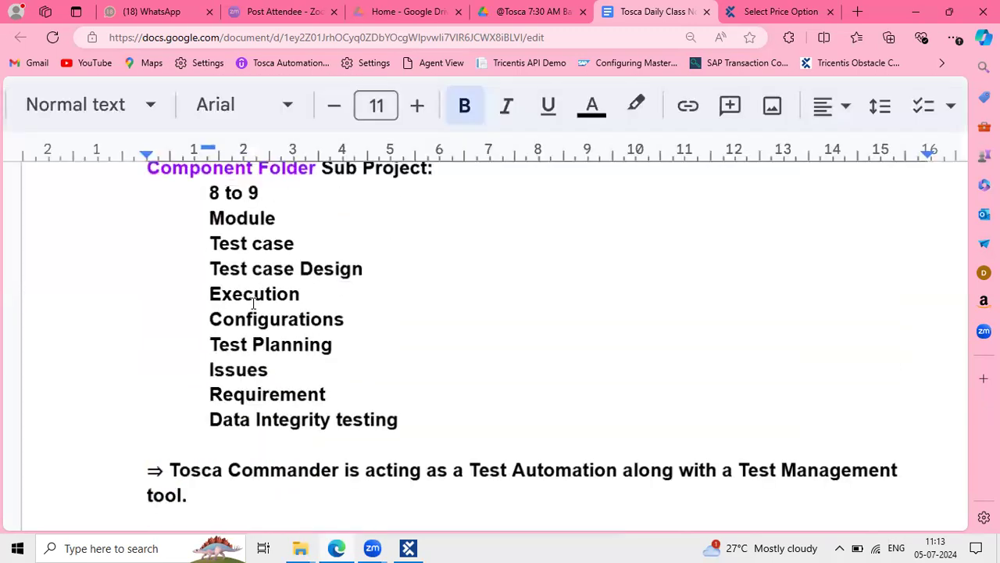
pyautogui.moveTo(208, 219); pyautogui.dragTo(352, 315)
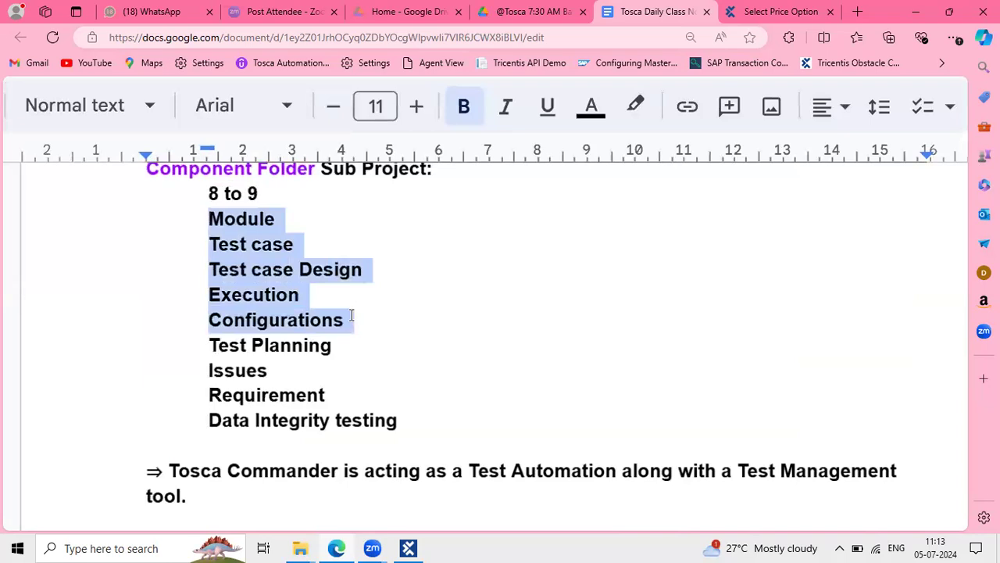
pyautogui.scroll(-4, 272, 358)
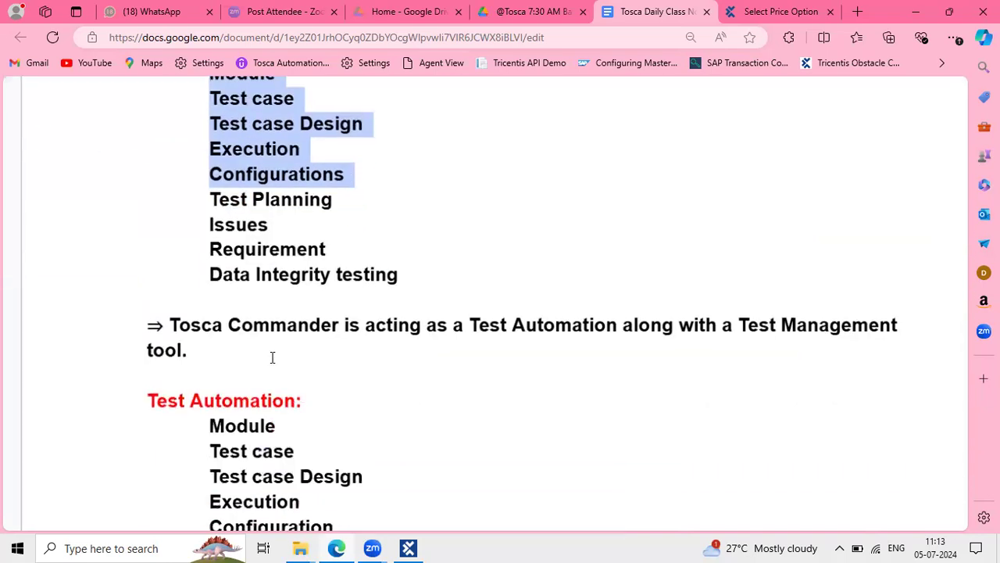
pyautogui.scroll(-2, 272, 358)
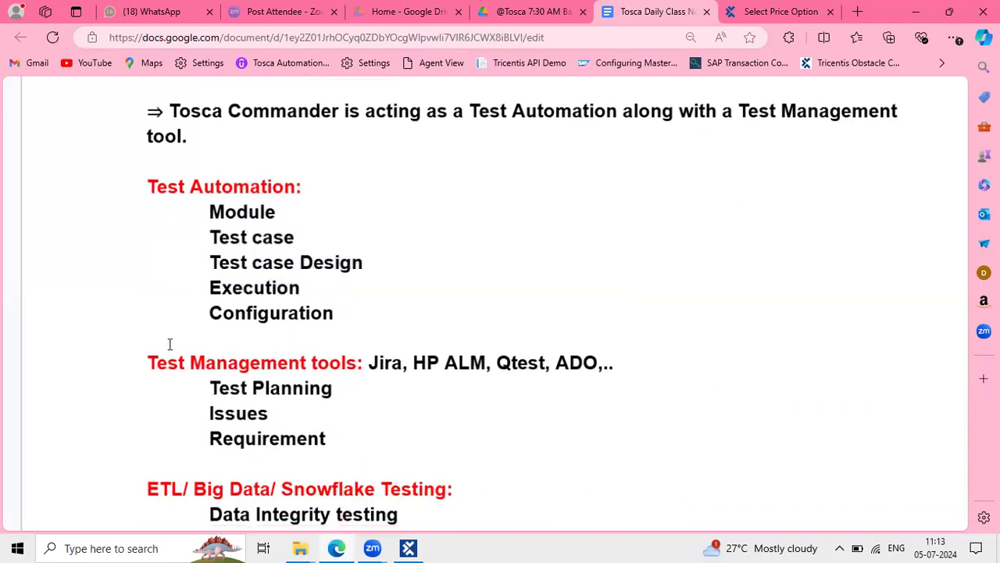
# Highlight the Test Management tools line and its list of tool names in the notes
pyautogui.moveTo(139, 365); pyautogui.dragTo(337, 386)
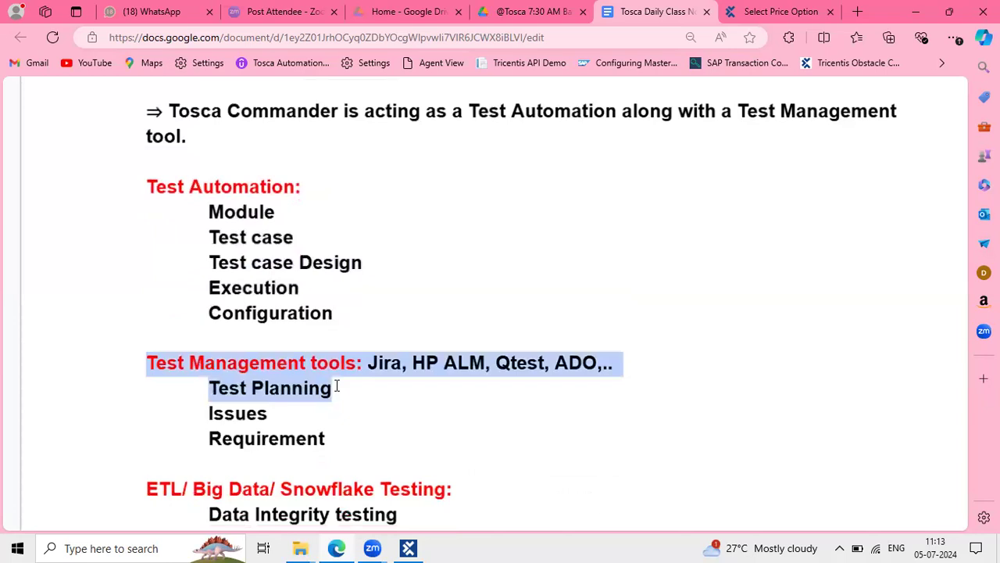
pyautogui.click(419, 350)
pyautogui.moveTo(385, 359); pyautogui.dragTo(597, 376)
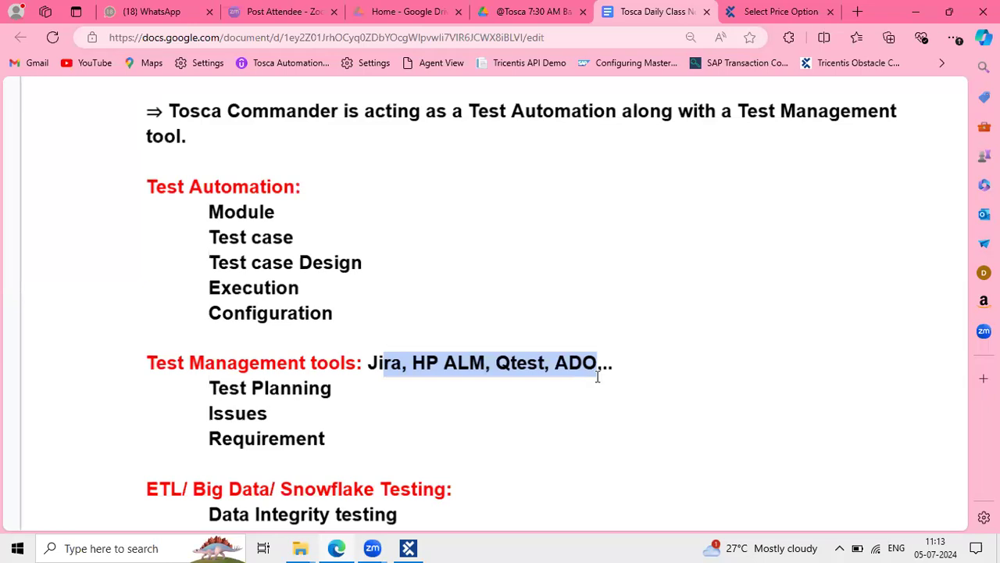
pyautogui.click(508, 363)
pyautogui.moveTo(630, 362); pyautogui.dragTo(374, 359)
pyautogui.click(662, 370)
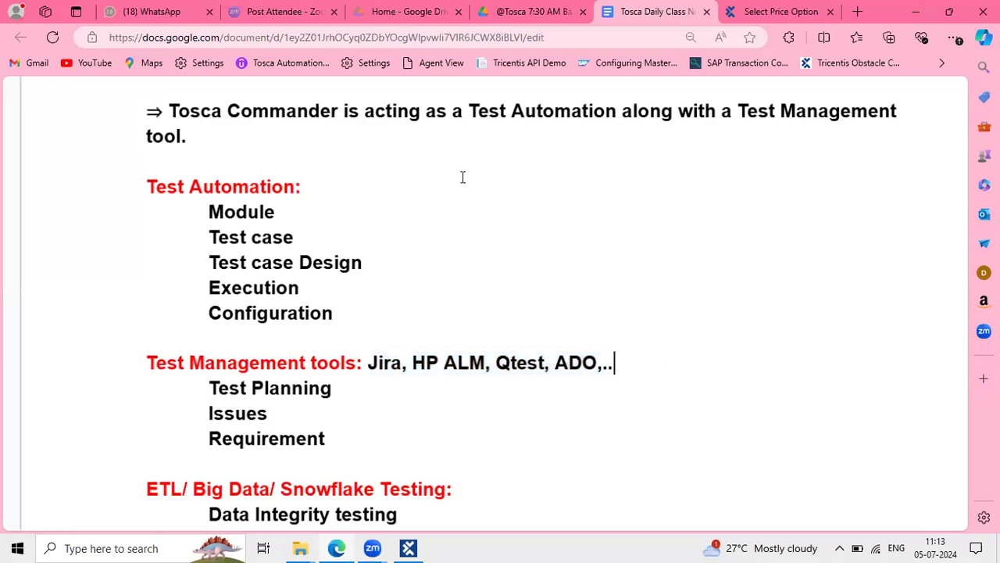
# Highlight Automation, the Test Management tools heading, Test Planning, Issues and Requirement, then return to Tosca
pyautogui.moveTo(527, 111); pyautogui.dragTo(650, 126)
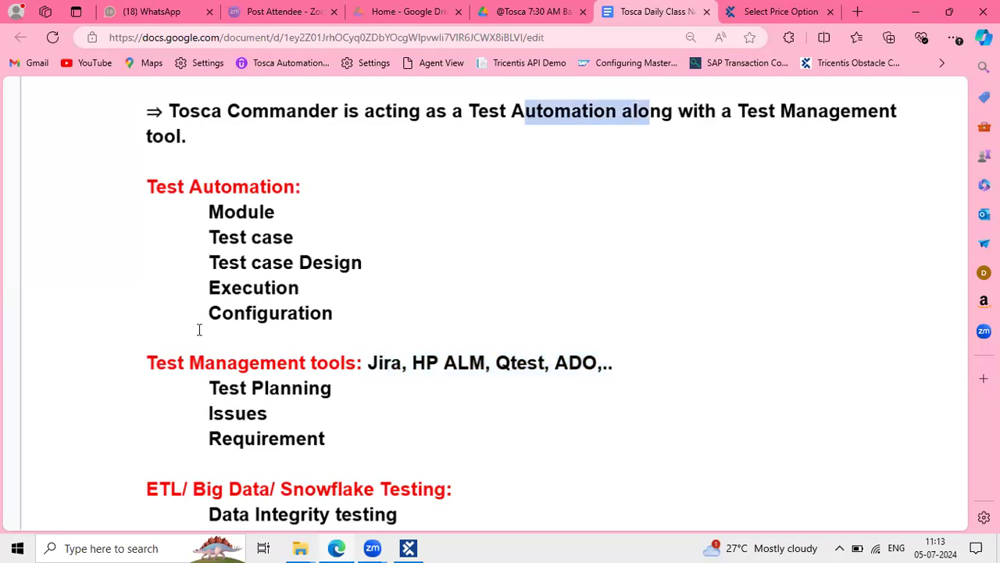
pyautogui.moveTo(130, 373); pyautogui.dragTo(354, 374)
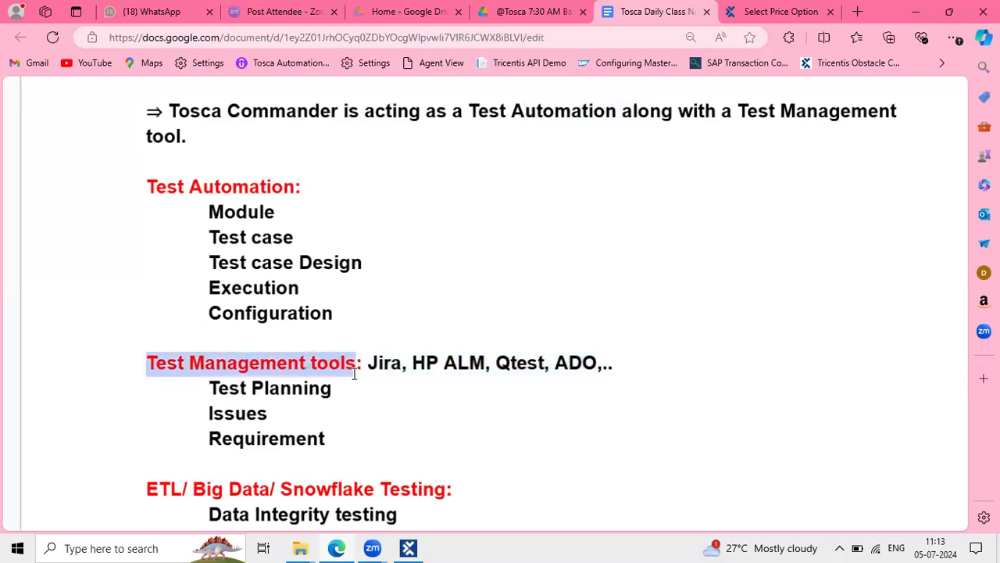
pyautogui.moveTo(206, 390); pyautogui.dragTo(365, 389)
pyautogui.moveTo(208, 412); pyautogui.dragTo(264, 426)
pyautogui.moveTo(202, 436); pyautogui.dragTo(360, 439)
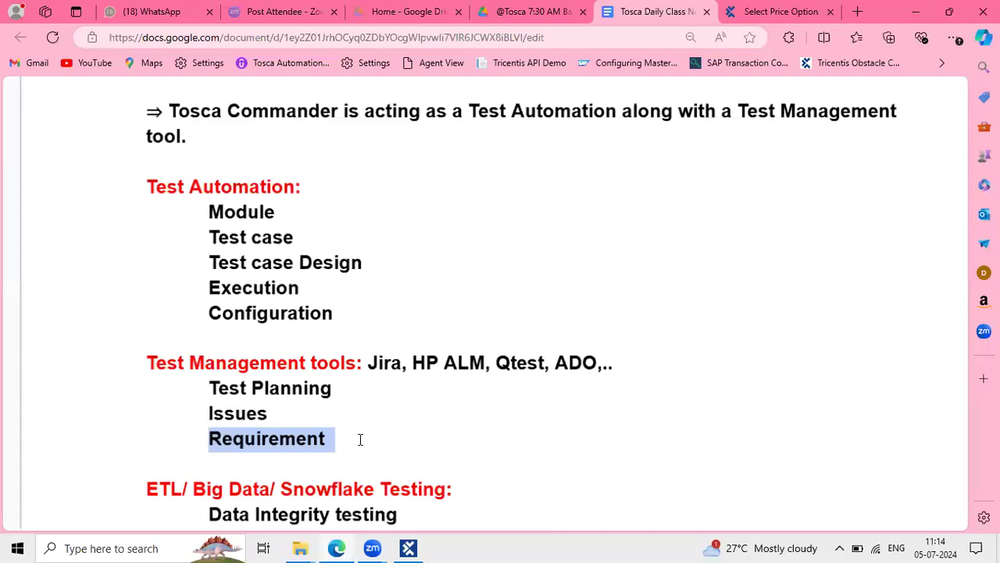
pyautogui.click(407, 548)
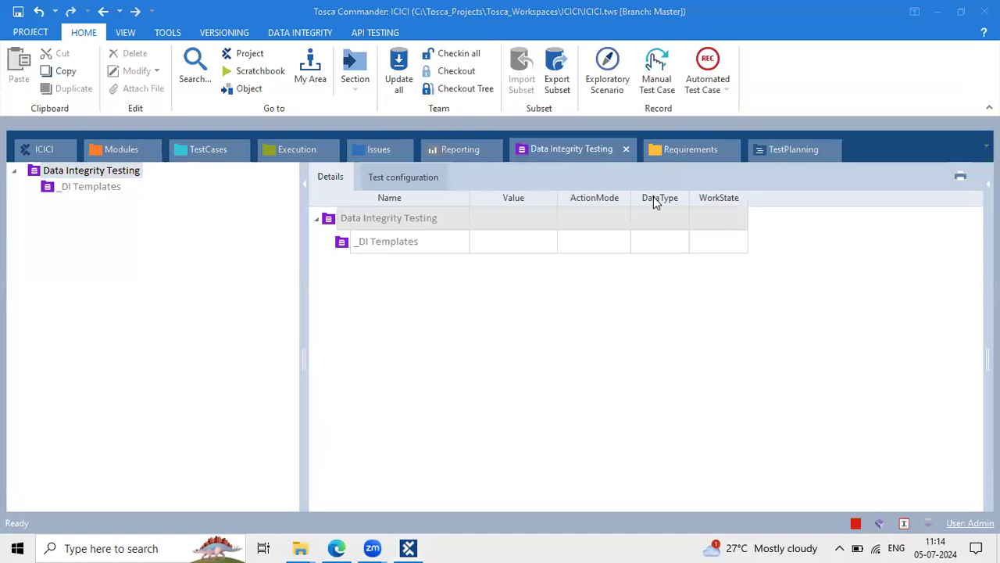
# Inspect the Requirements section's Virtual folders and its folder options, then show the empty TestPlanning section
pyautogui.click(682, 148)
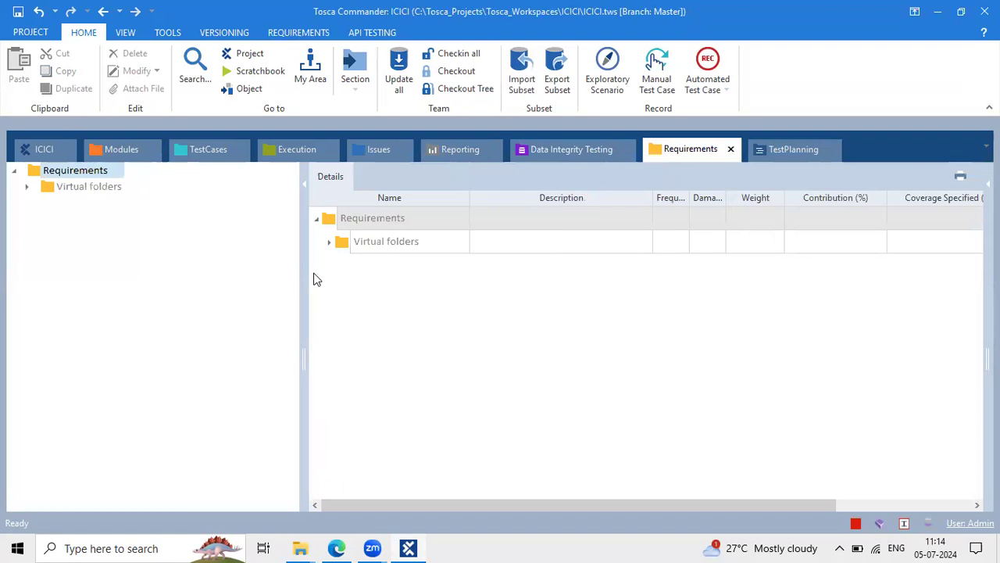
pyautogui.moveTo(303, 283); pyautogui.dragTo(183, 279)
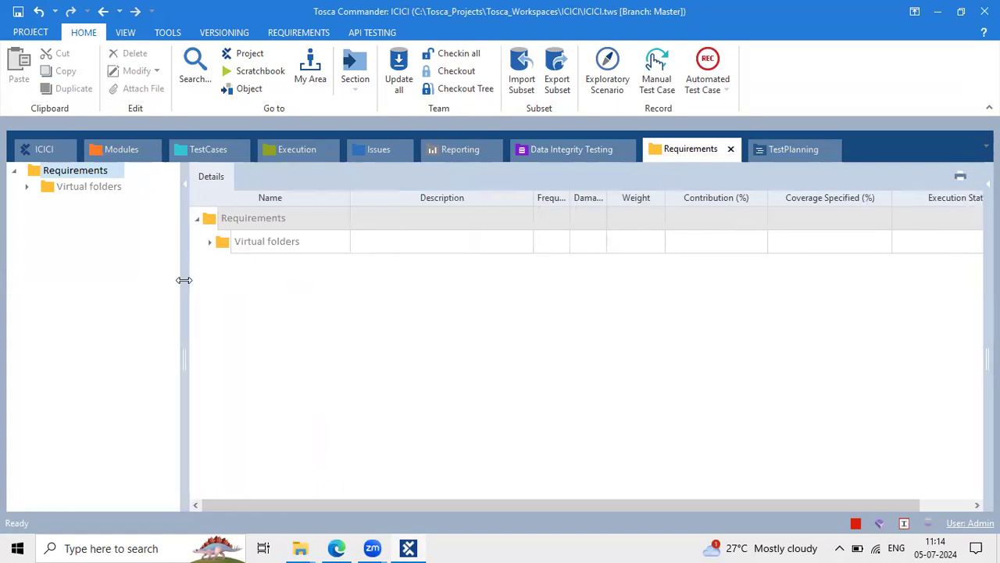
pyautogui.rightClick(33, 172)
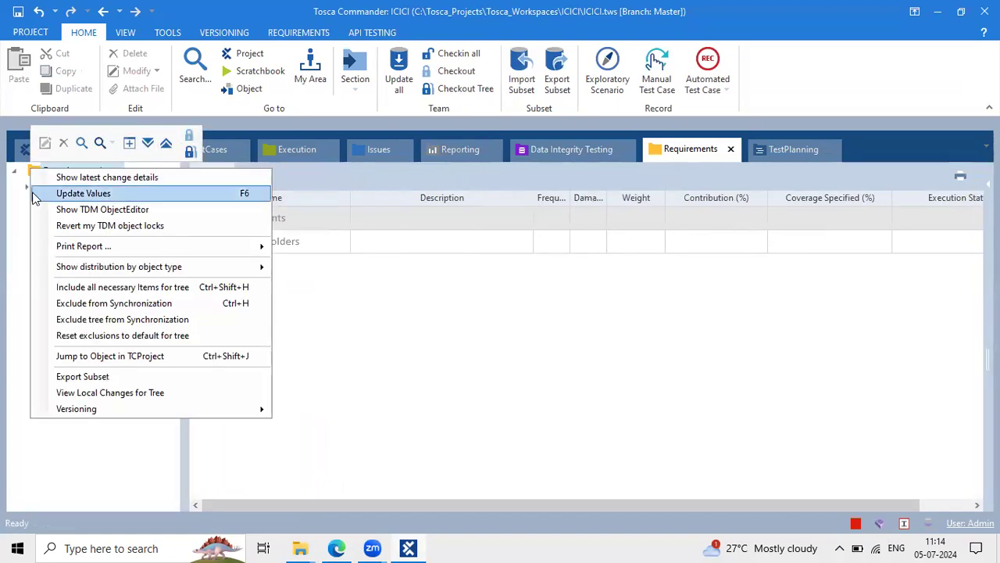
pyautogui.click(11, 196)
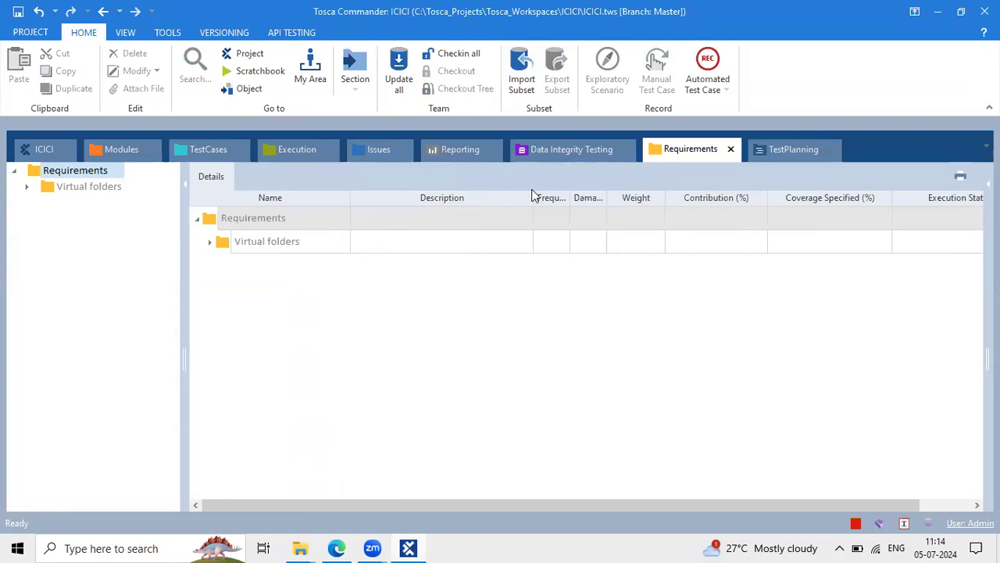
pyautogui.click(778, 156)
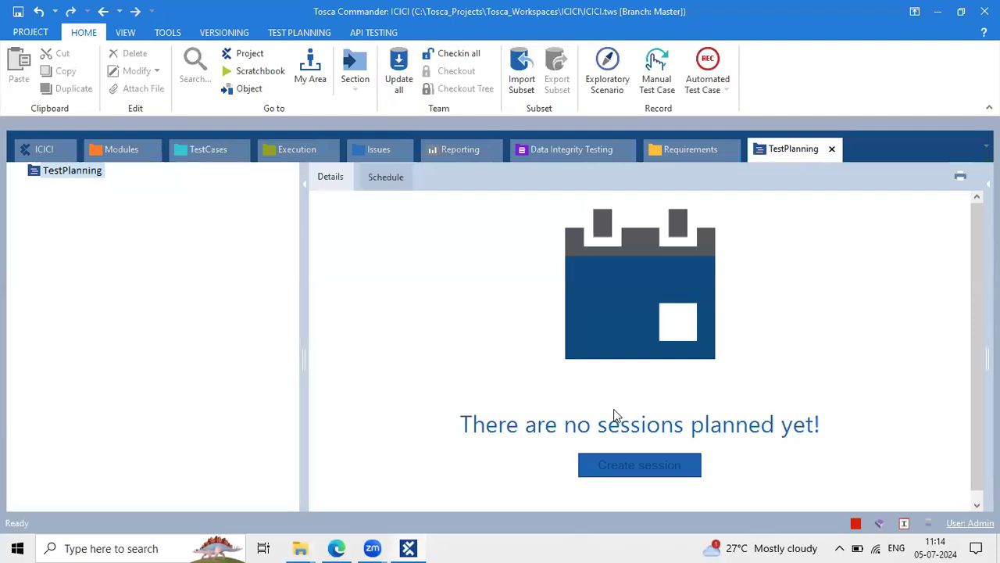
# Bring the Issues tab forward and move it to sit right after Data Integrity Testing
pyautogui.click(383, 154)
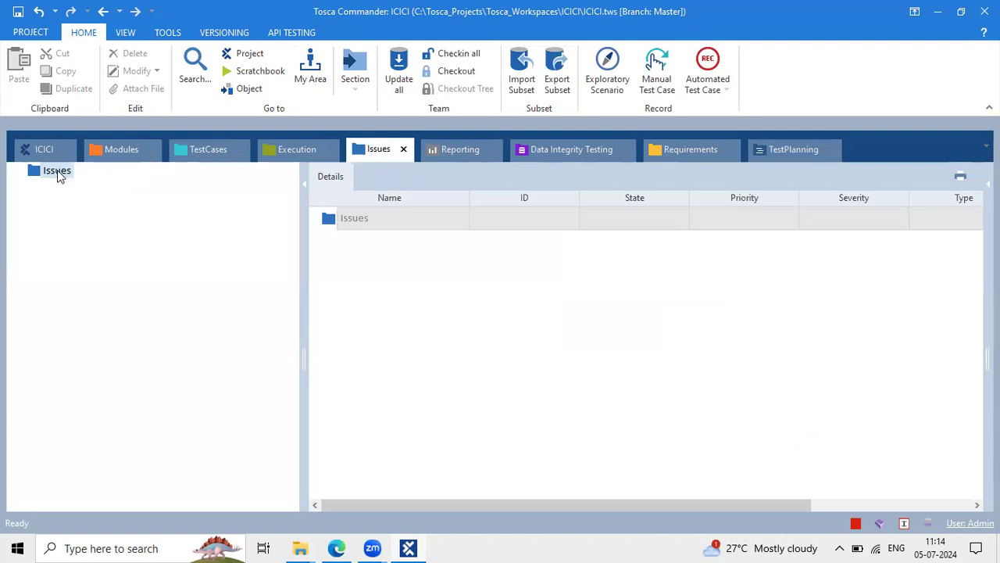
pyautogui.moveTo(379, 154); pyautogui.dragTo(601, 160)
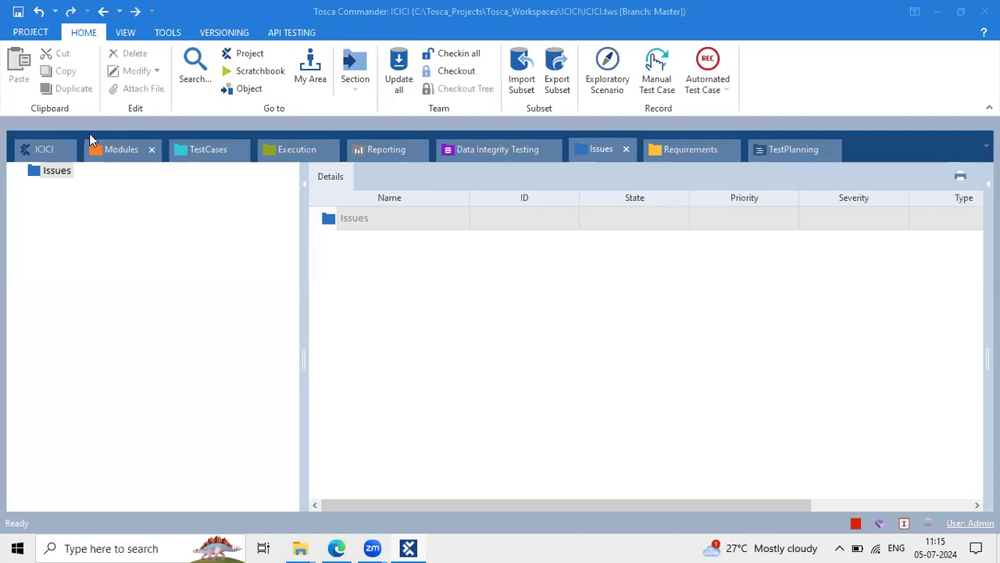
# Step through Modules, TestCases and Execution, then select the Data Integrity Testing root folder
pyautogui.click(112, 148)
pyautogui.click(202, 148)
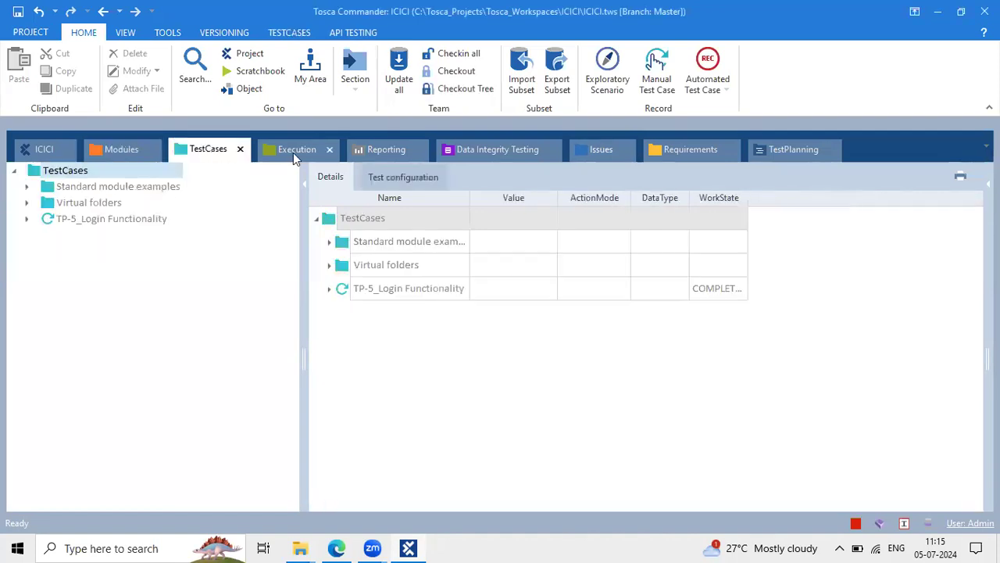
pyautogui.click(294, 153)
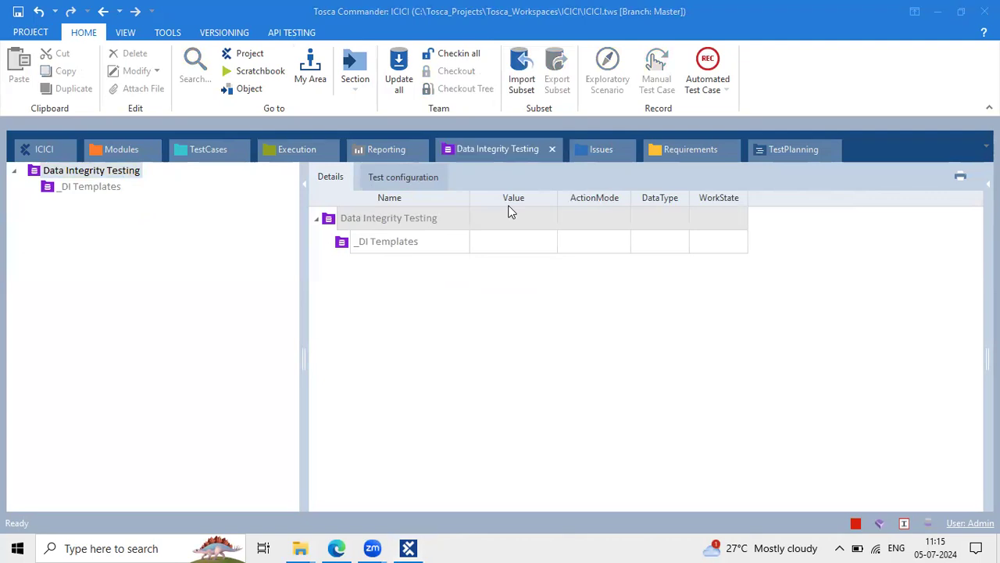
pyautogui.click(34, 172)
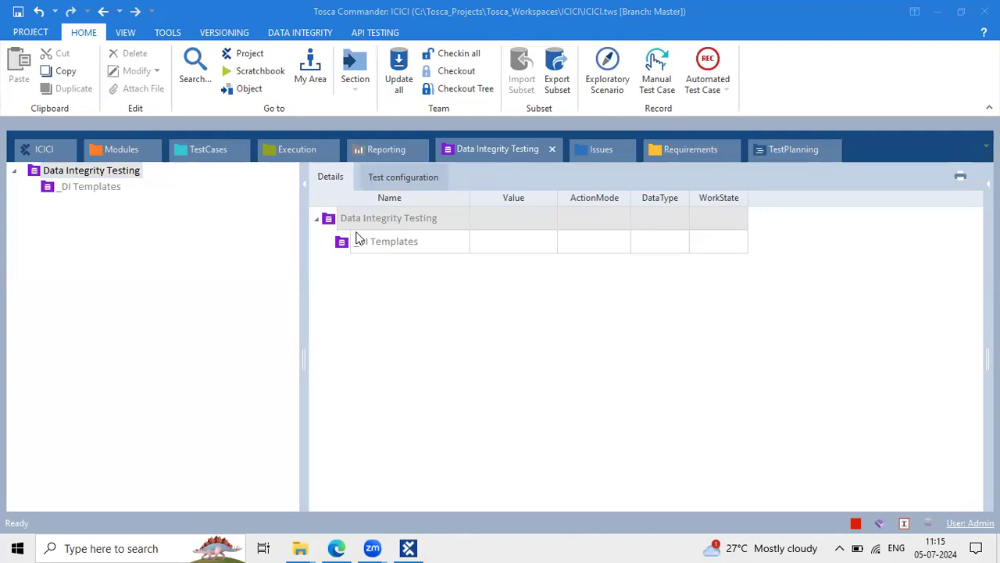
pyautogui.click(85, 170)
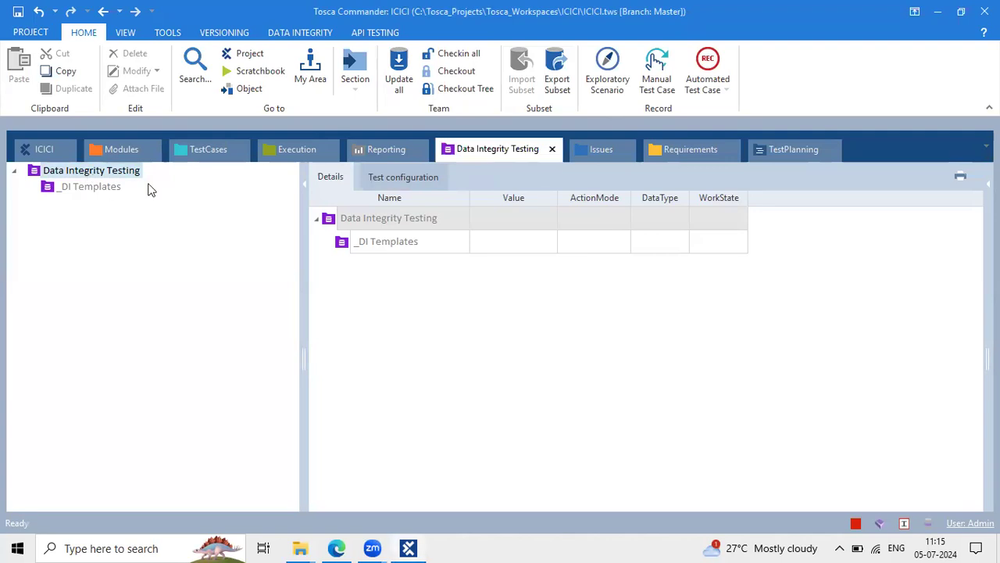
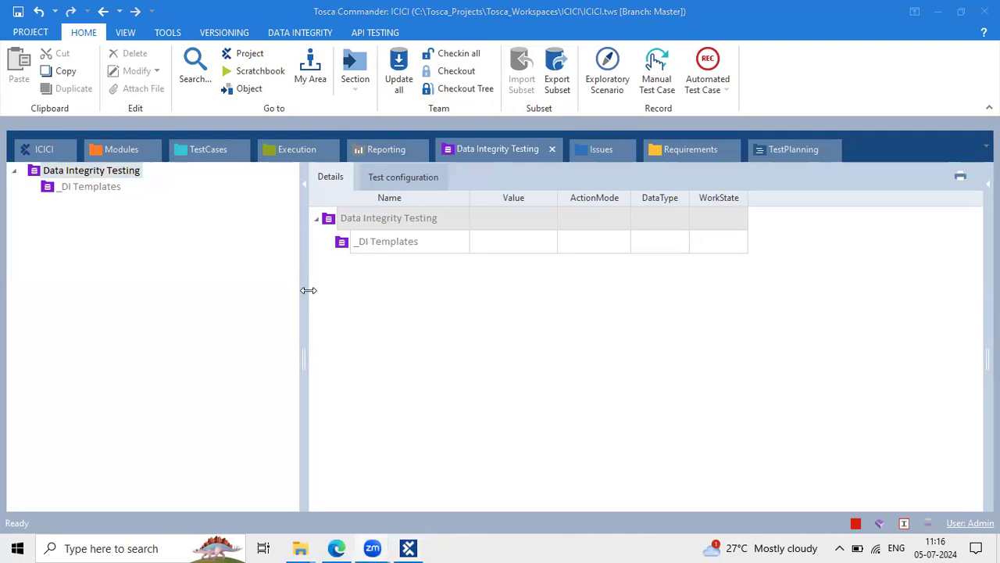
# Widen the Details grid and show the Modules section with Standard modules and the Demo Web Shop modules
pyautogui.moveTo(307, 290); pyautogui.dragTo(225, 255)
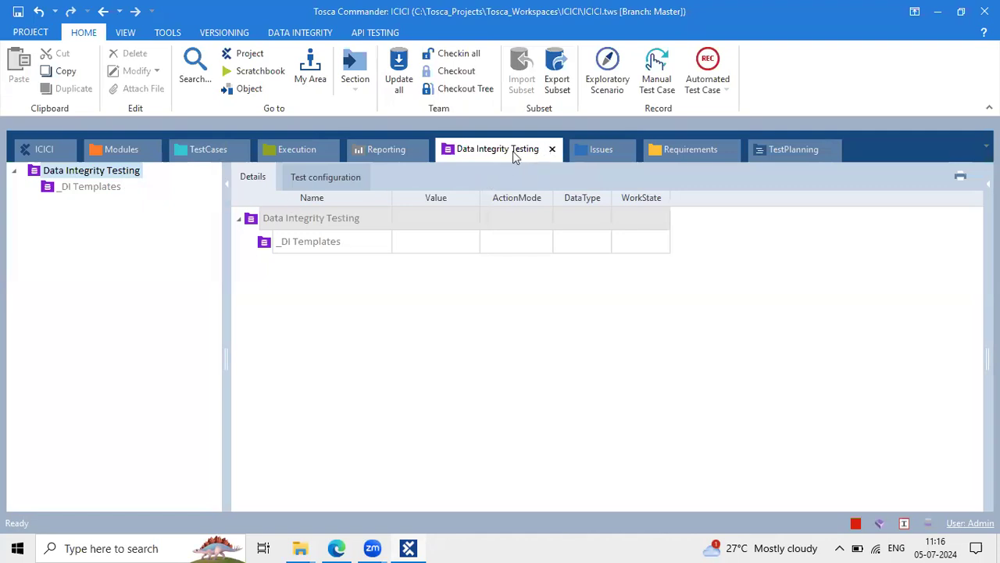
pyautogui.click(121, 149)
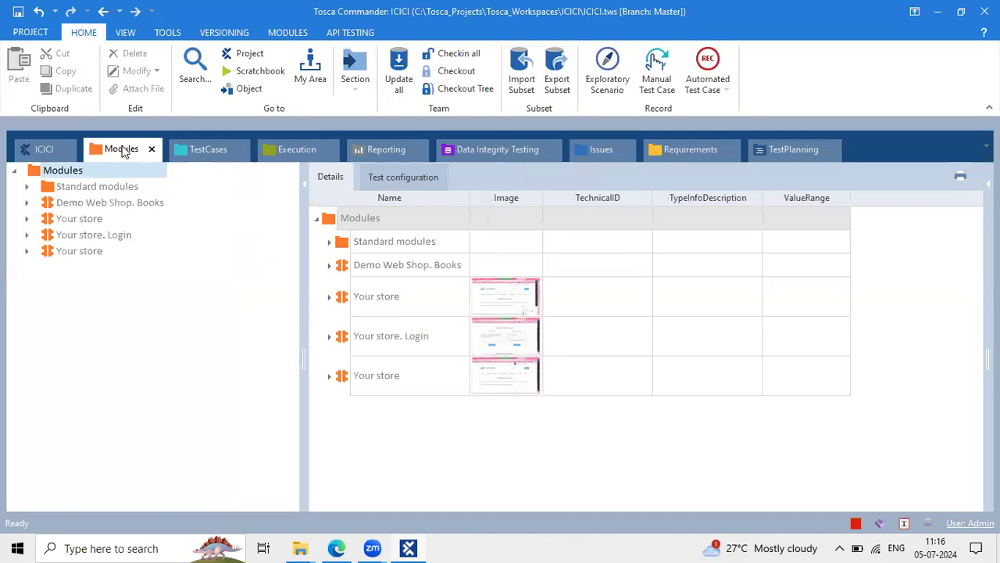
# Flip through TestCases, Execution, TestCases and Modules, then bring up the Tosca Daily Class Note document
pyautogui.click(195, 150)
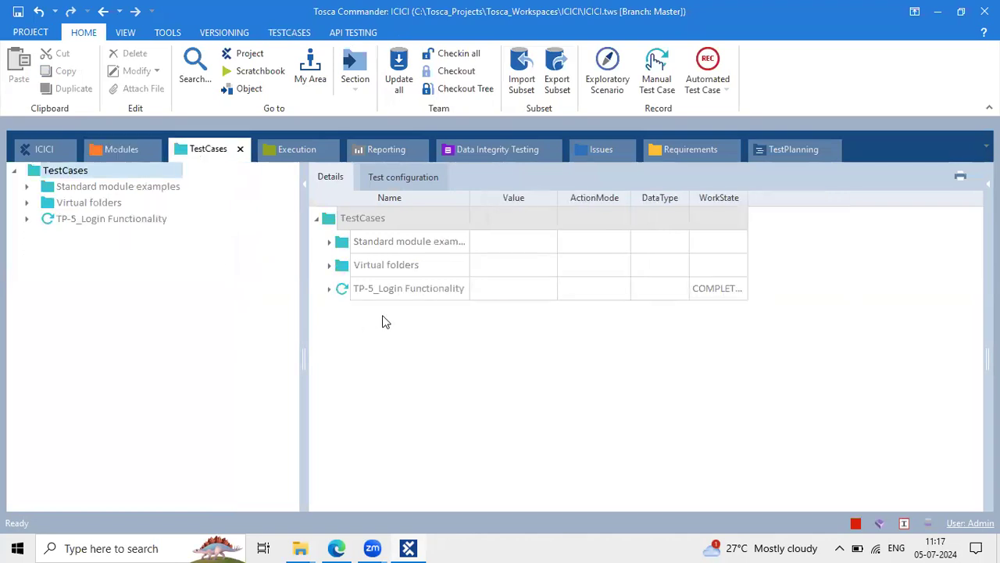
pyautogui.click(295, 146)
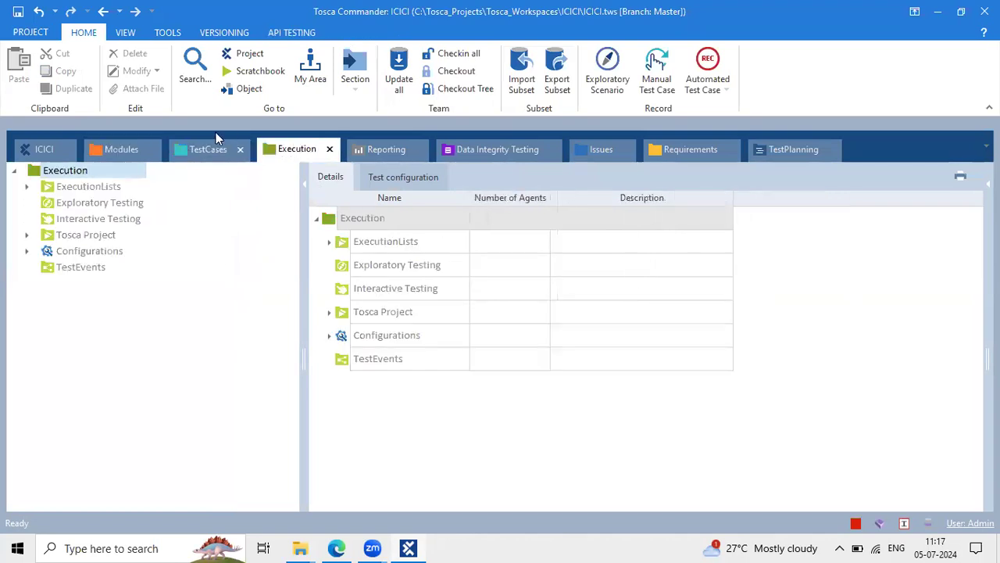
pyautogui.click(209, 148)
pyautogui.click(121, 149)
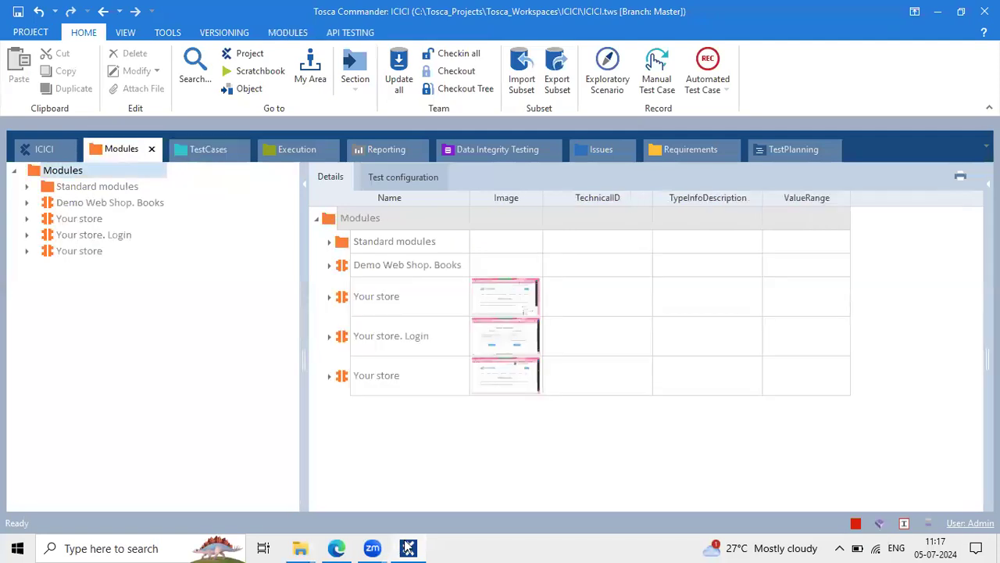
pyautogui.hotkey('alt', 'Tab')
pyautogui.click(388, 291)
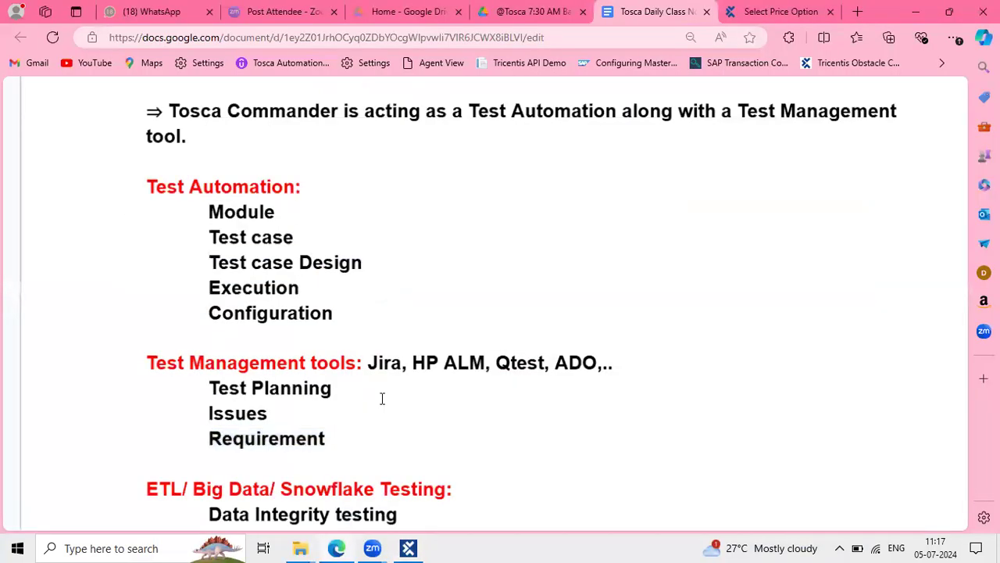
pyautogui.click(531, 417)
pyautogui.scroll(-5, 531, 417)
pyautogui.scroll(-2, 531, 418)
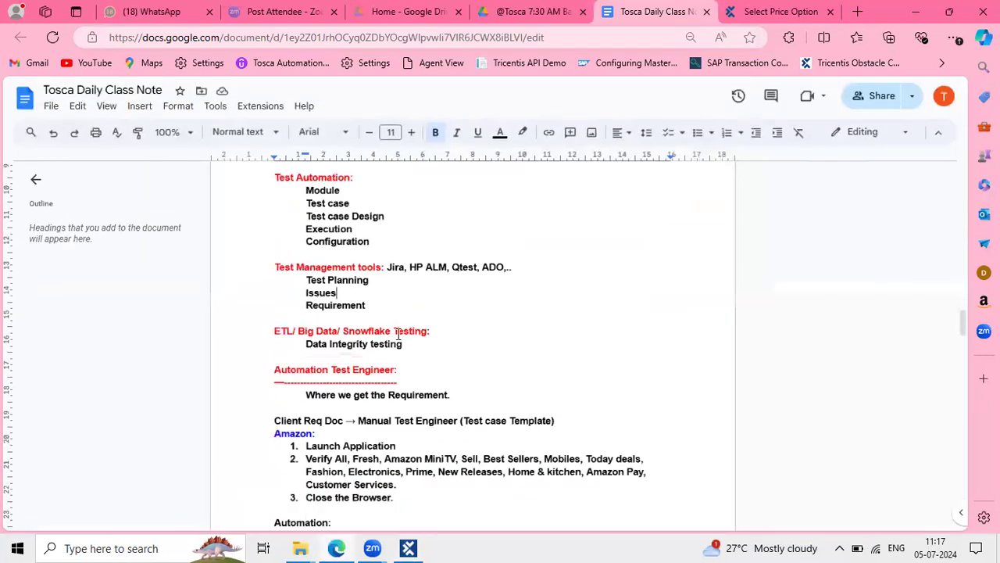
pyautogui.scroll(3, 358, 324)
pyautogui.moveTo(288, 357); pyautogui.dragTo(439, 363)
pyautogui.scroll(2, 439, 363)
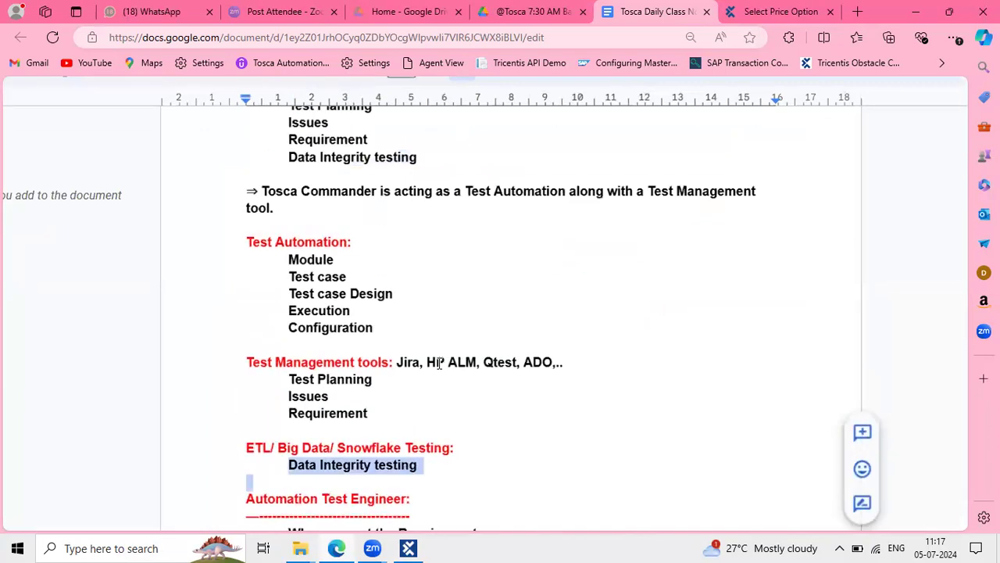
pyautogui.scroll(6, 433, 216)
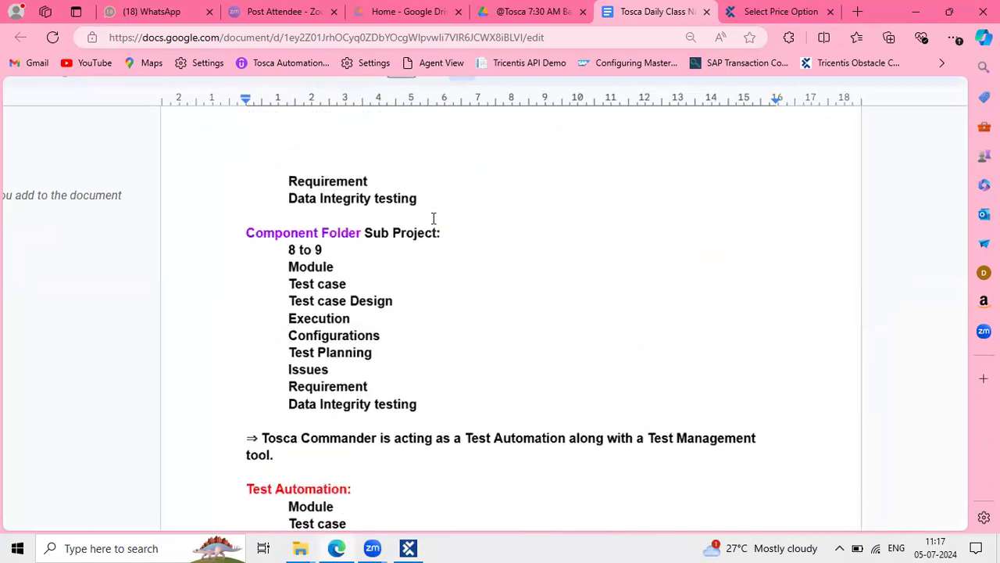
pyautogui.scroll(8, 433, 218)
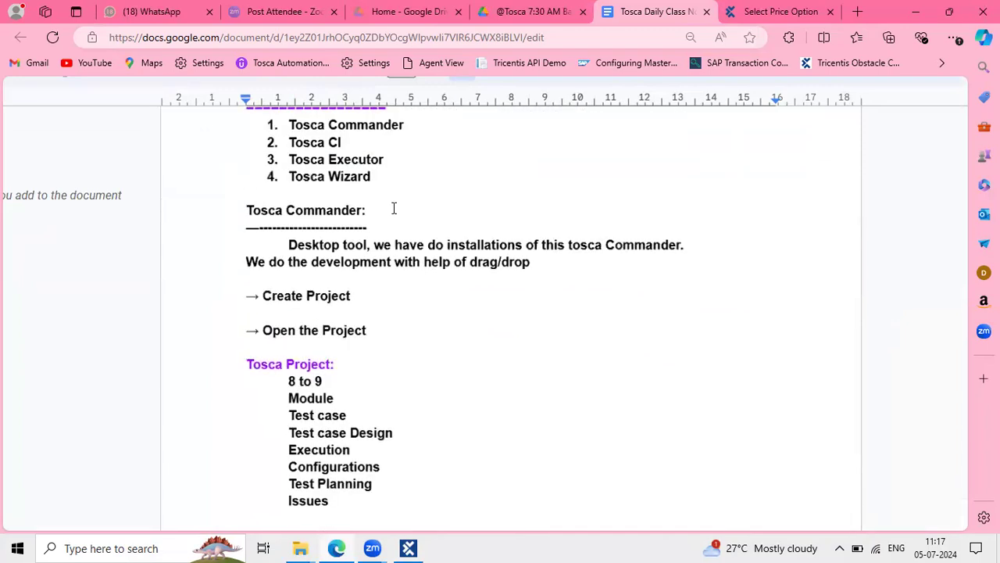
pyautogui.moveTo(290, 159); pyautogui.dragTo(342, 176)
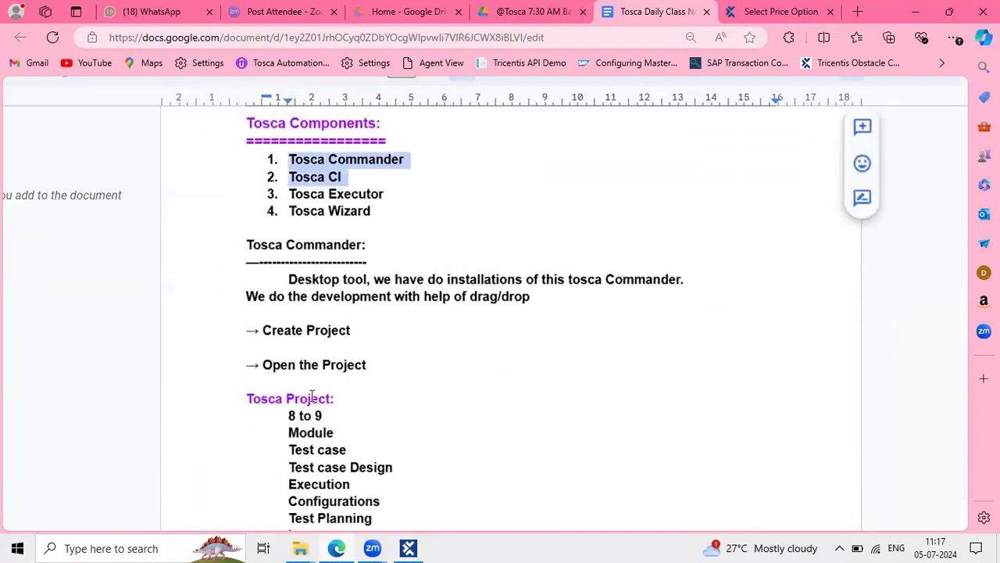
pyautogui.scroll(-2, 312, 395)
pyautogui.moveTo(259, 257); pyautogui.dragTo(337, 413)
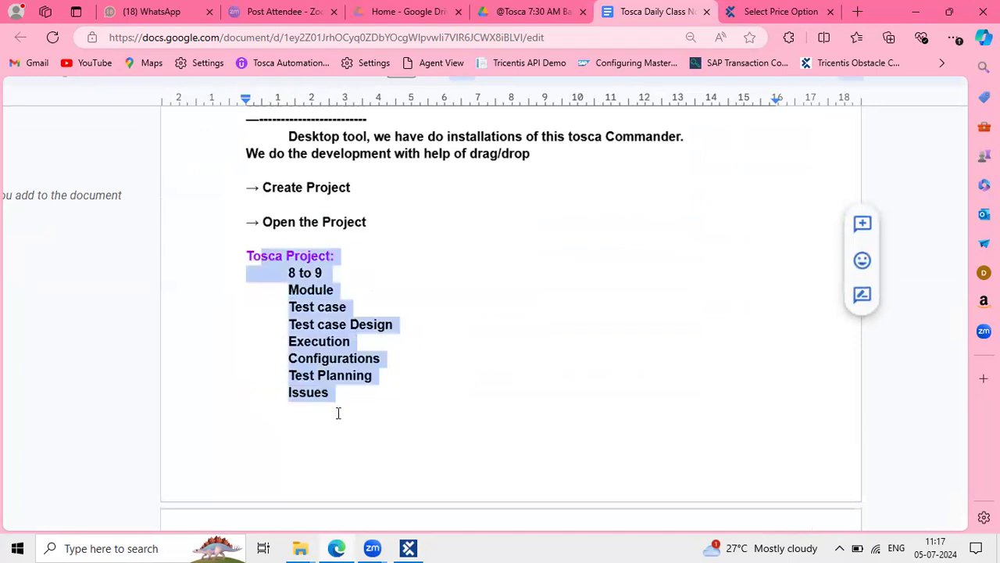
pyautogui.click(323, 281)
pyautogui.scroll(-3, 307, 407)
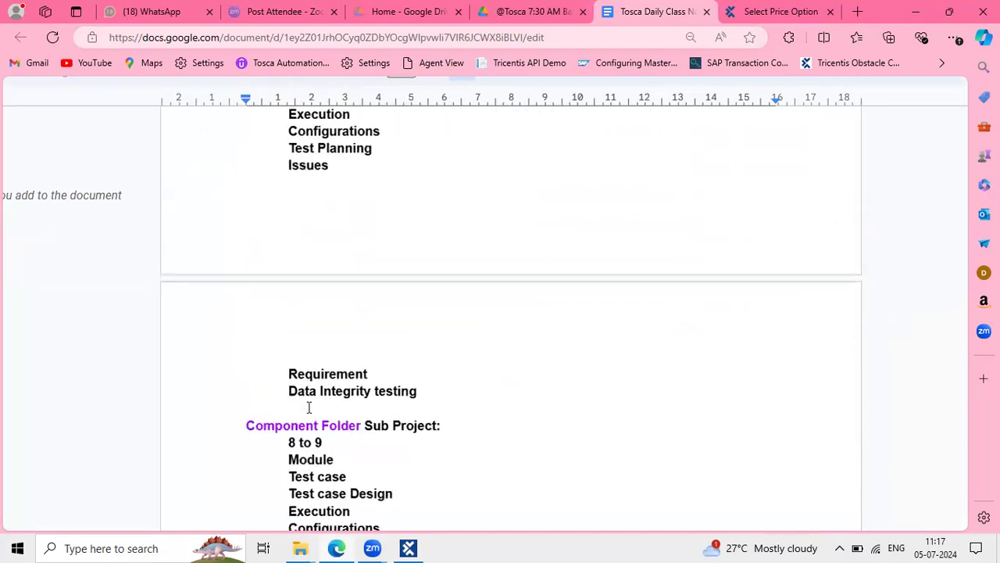
pyautogui.moveTo(241, 425); pyautogui.dragTo(358, 429)
pyautogui.scroll(-1, 358, 429)
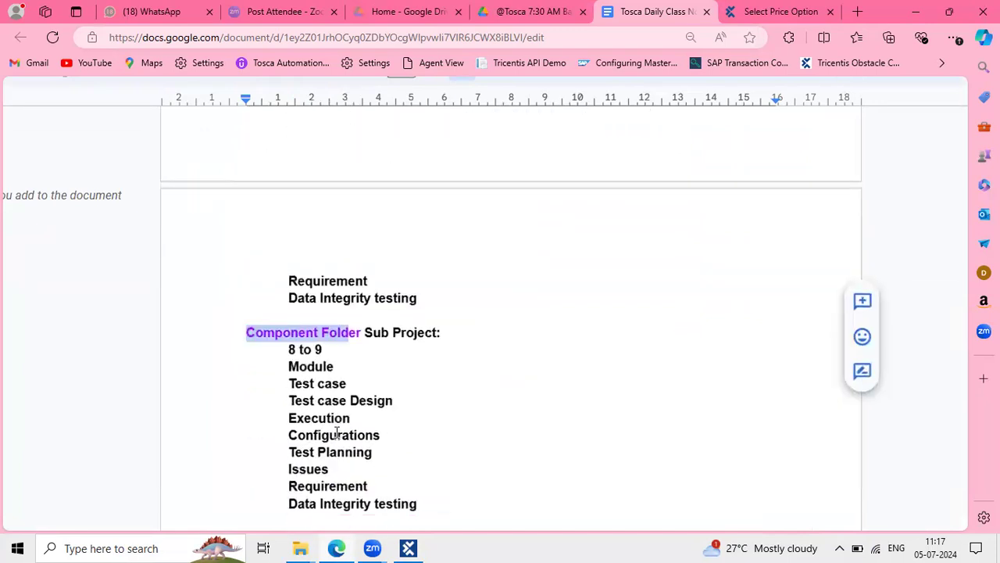
pyautogui.moveTo(288, 362); pyautogui.dragTo(399, 396)
pyautogui.moveTo(417, 438); pyautogui.dragTo(397, 495)
pyautogui.scroll(-2, 391, 500)
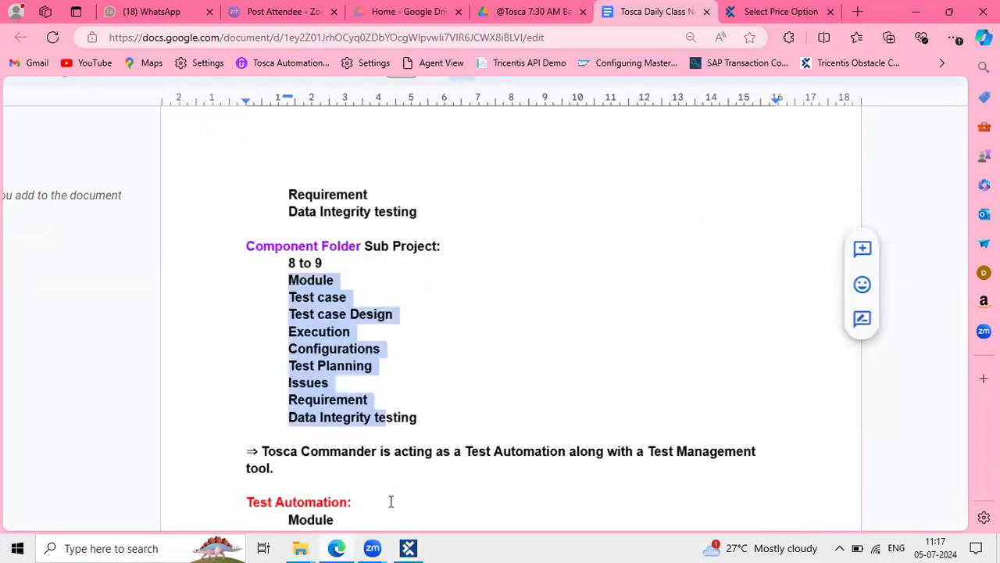
pyautogui.click(349, 265)
pyautogui.moveTo(270, 248); pyautogui.dragTo(399, 318)
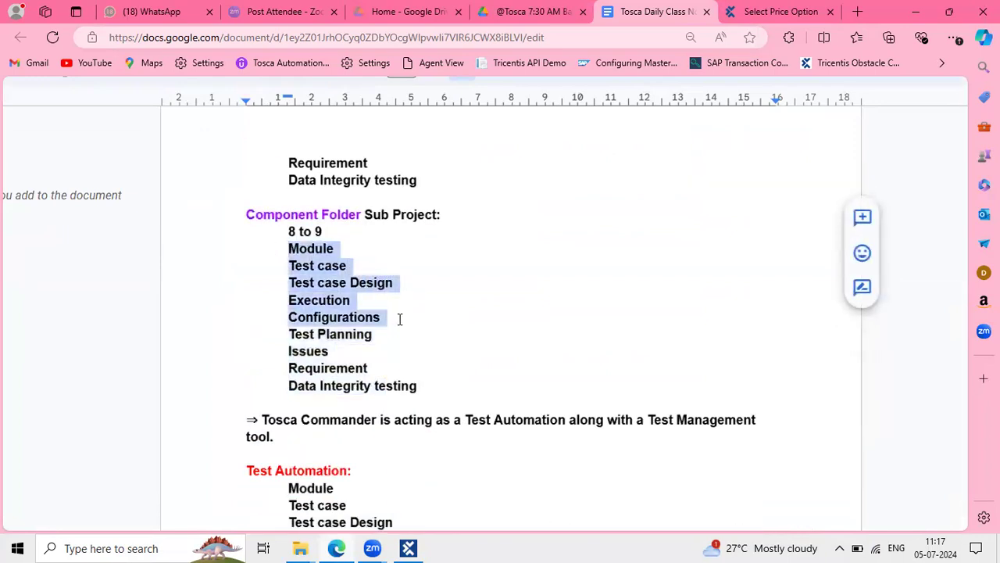
pyautogui.moveTo(277, 334); pyautogui.dragTo(374, 371)
pyautogui.scroll(-2, 374, 371)
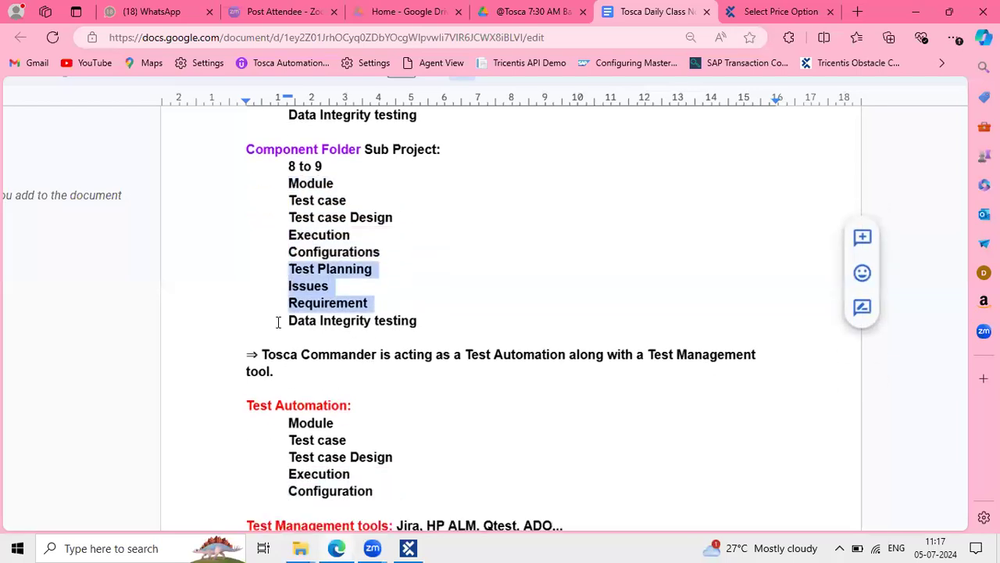
pyautogui.moveTo(277, 319); pyautogui.dragTo(438, 340)
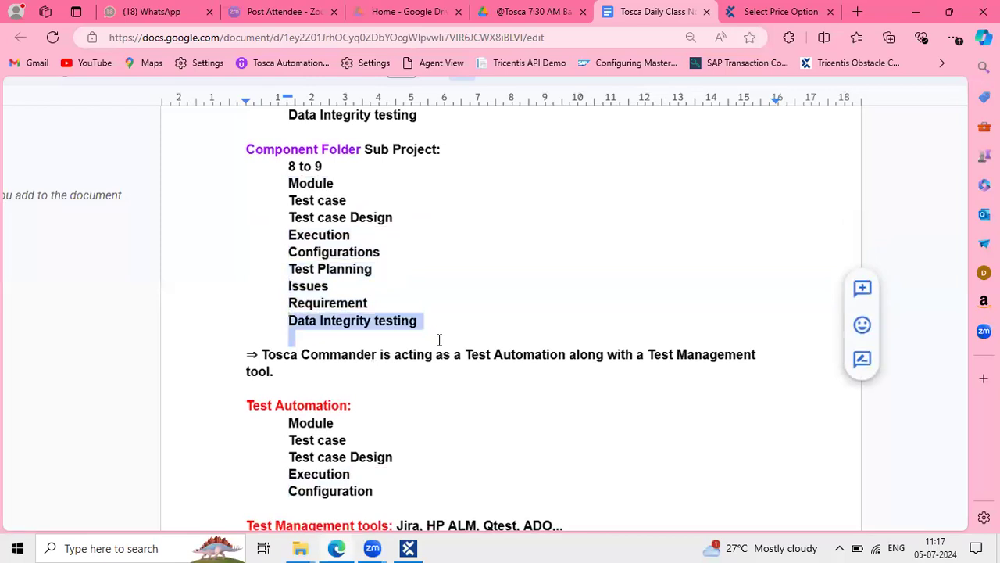
pyautogui.scroll(-5, 439, 340)
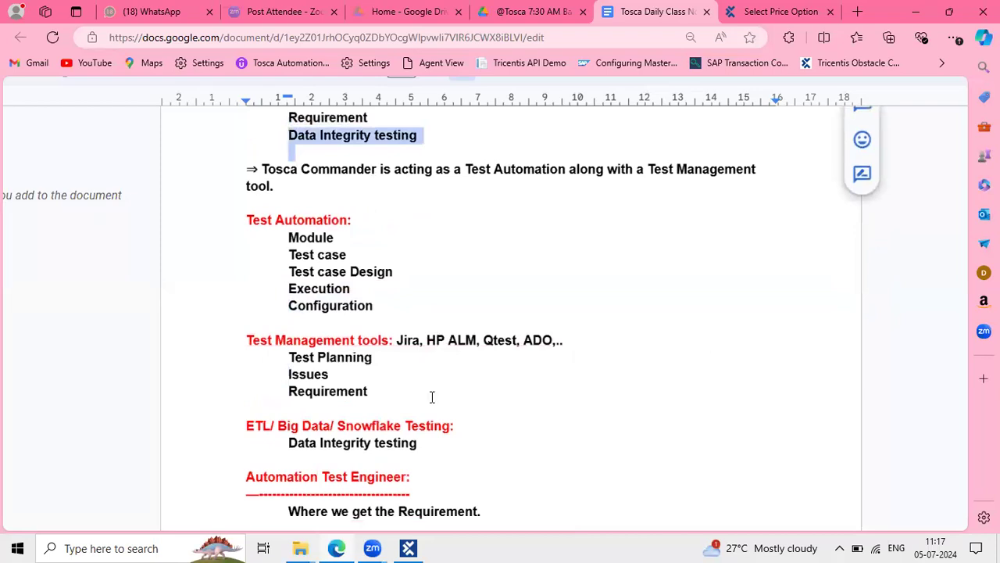
pyautogui.scroll(-5, 431, 397)
pyautogui.scroll(-2, 431, 397)
pyautogui.scroll(4, 431, 396)
pyautogui.scroll(5, 422, 333)
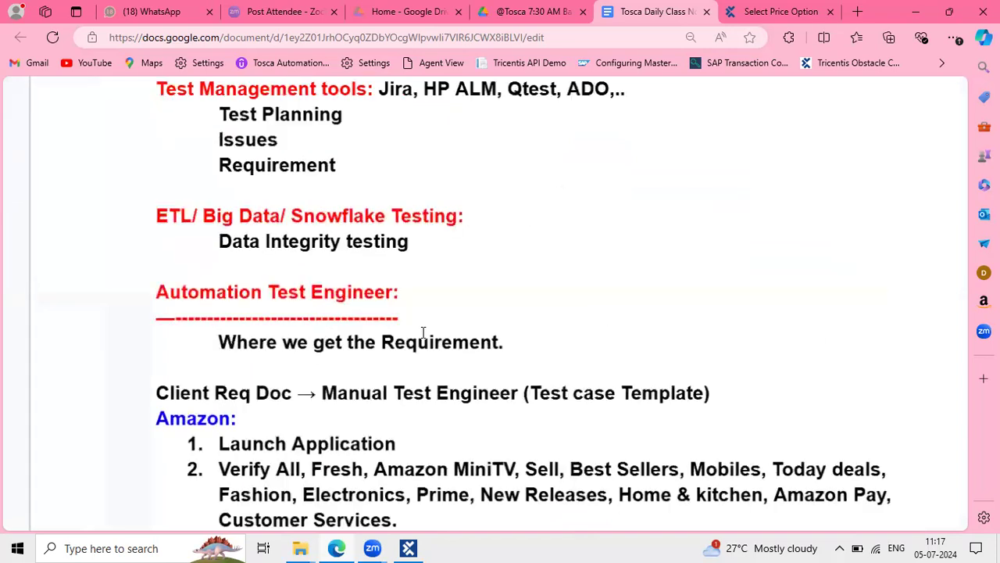
pyautogui.scroll(-1, 423, 333)
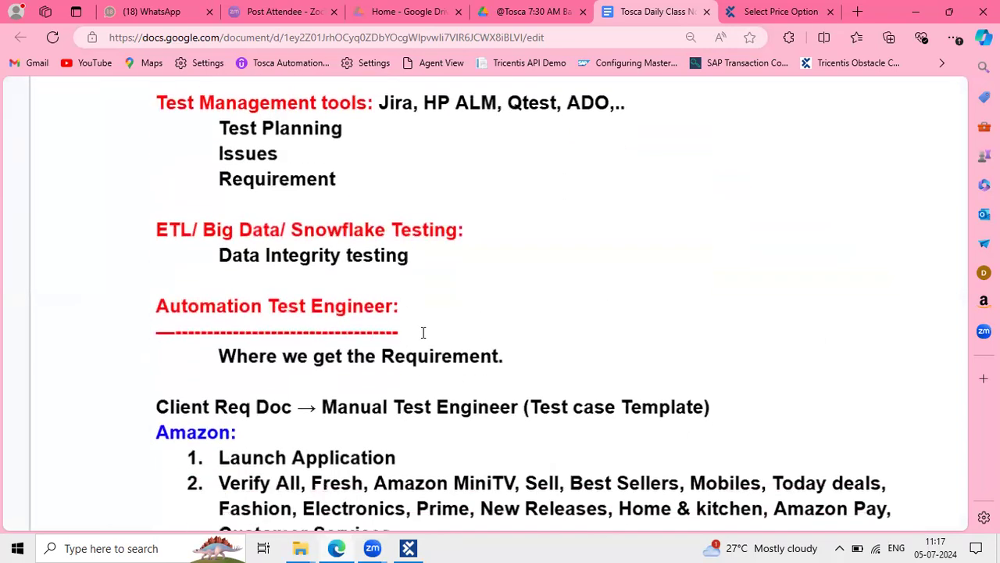
pyautogui.scroll(5, 423, 333)
pyautogui.scroll(2, 422, 333)
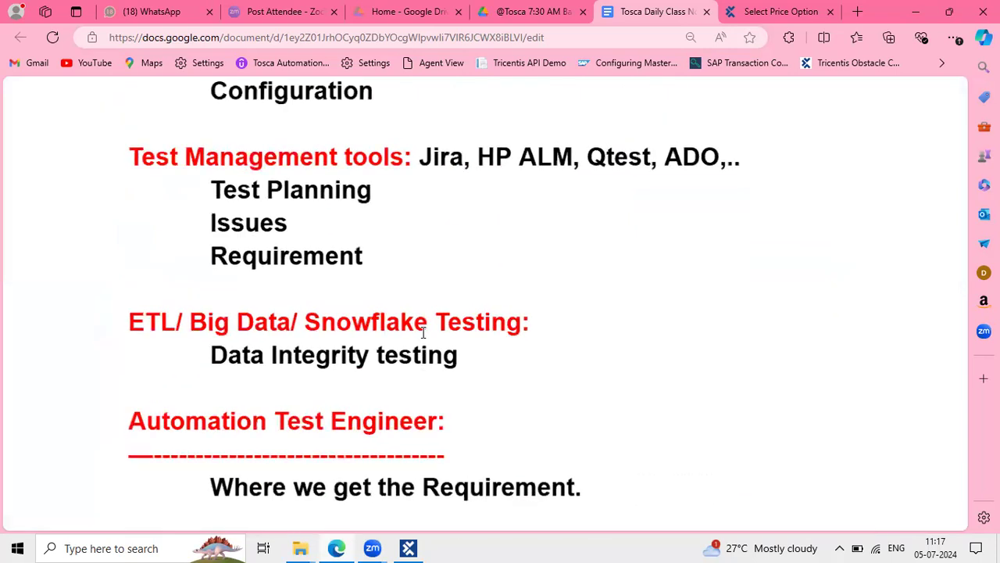
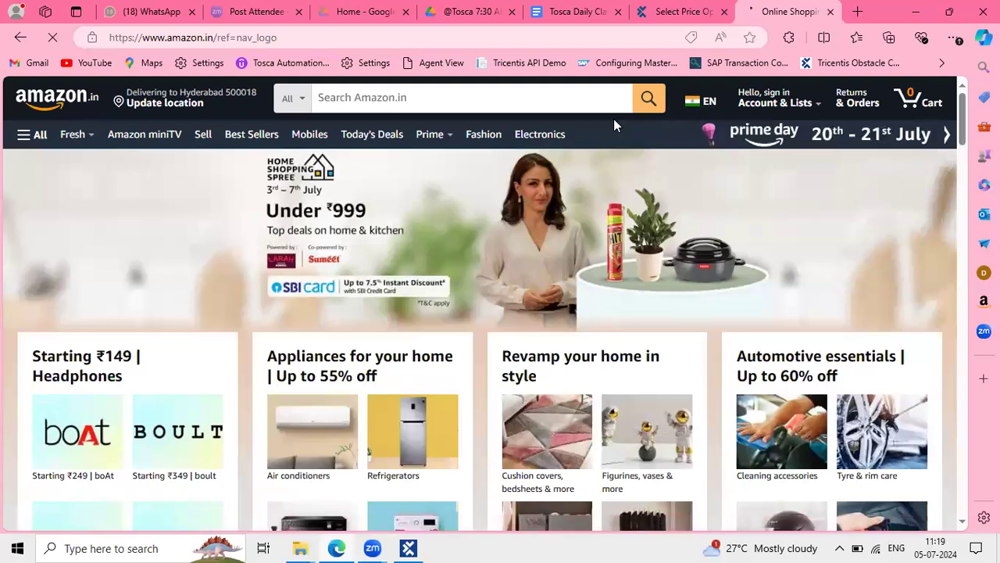
# Snip the Amazon category navigation bar, then switch to the Tricentis Select Price Option page
pyautogui.moveTo(4, 119); pyautogui.dragTo(574, 156)
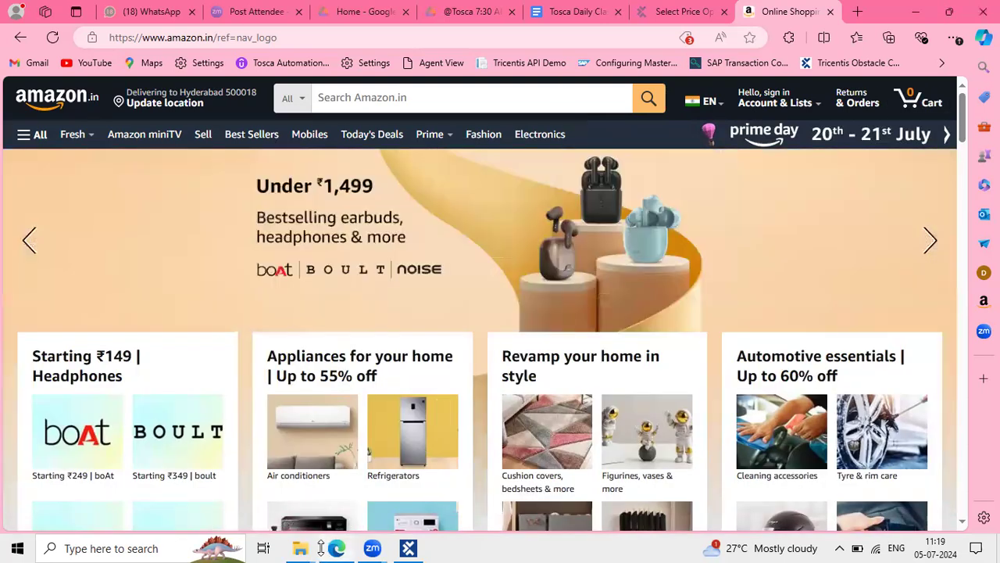
pyautogui.click(336, 548)
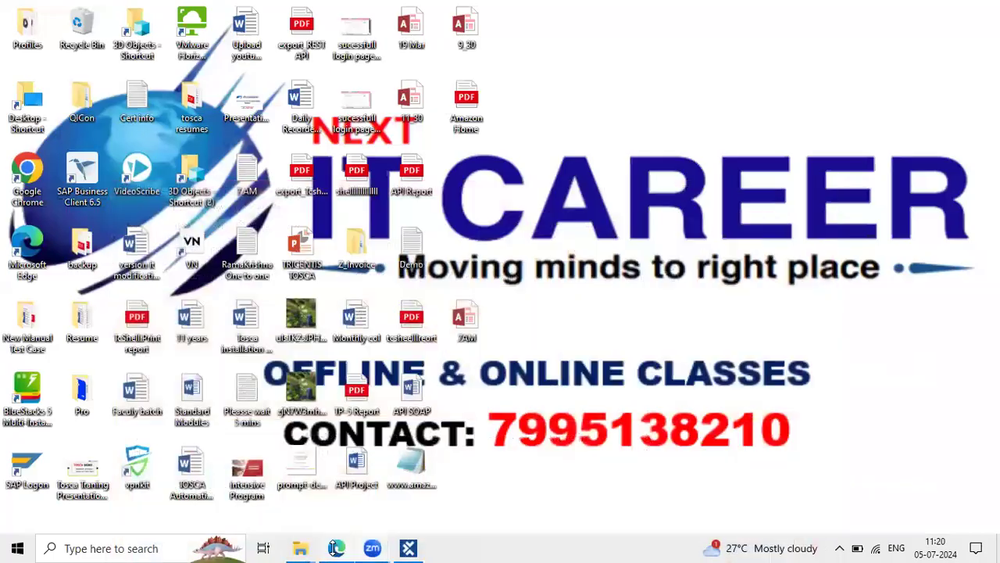
pyautogui.click(336, 548)
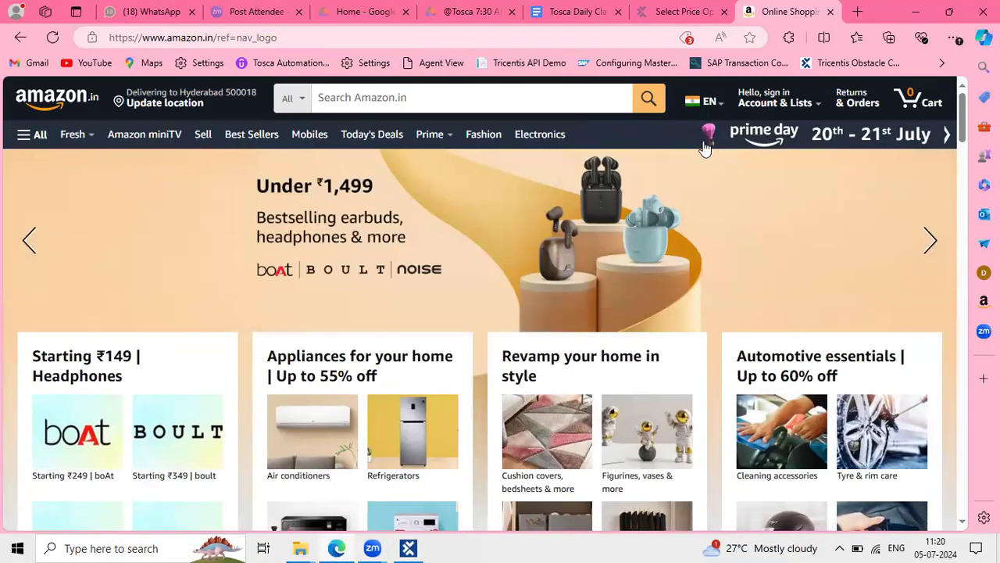
pyautogui.hotkey('ctrl', 'shift', 'Tab')
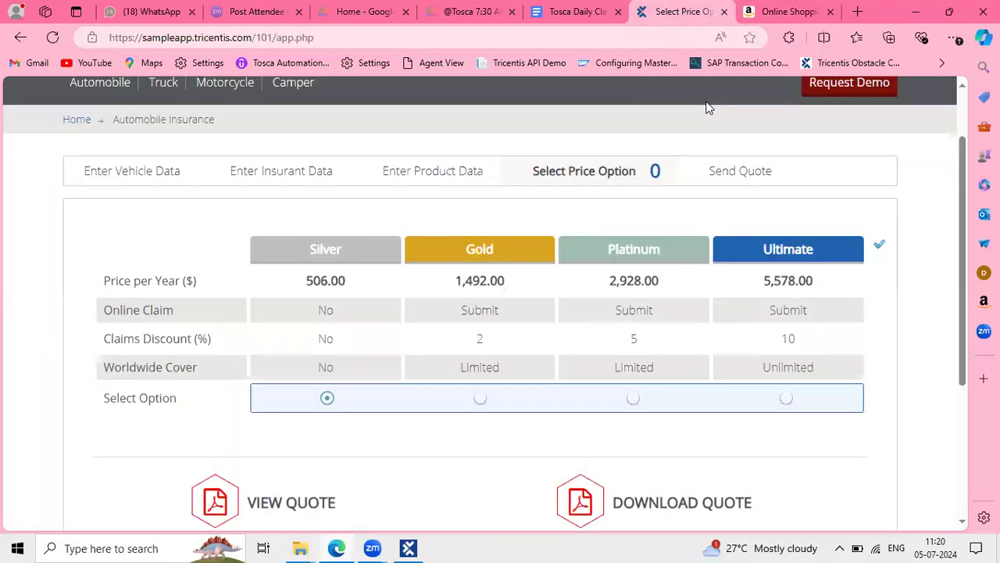
# Pull the Tosca Daily Class Note into its own window and select the Amazon test steps
pyautogui.click(569, 24)
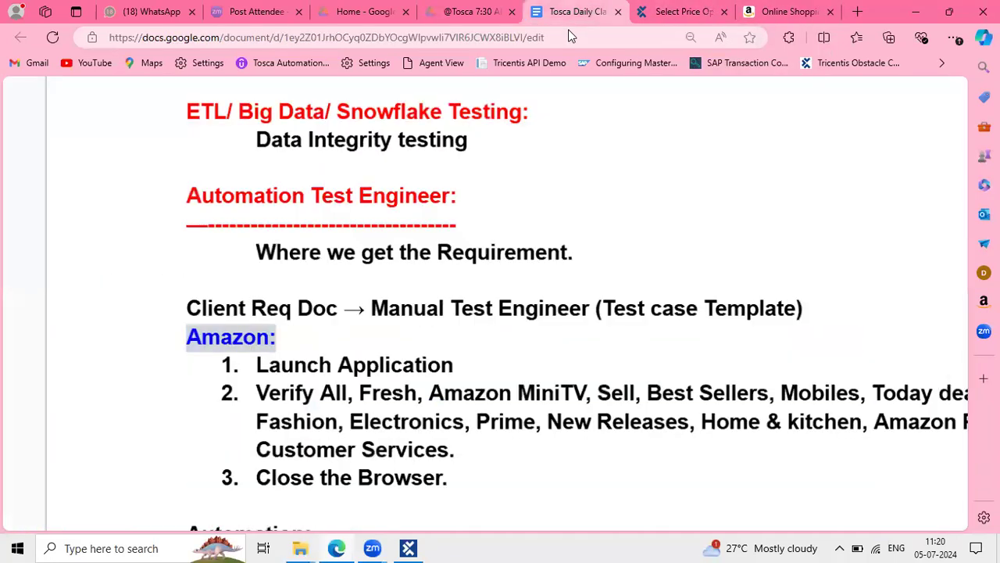
pyautogui.moveTo(576, 12); pyautogui.dragTo(481, 40)
pyautogui.scroll(-1, 463, 398)
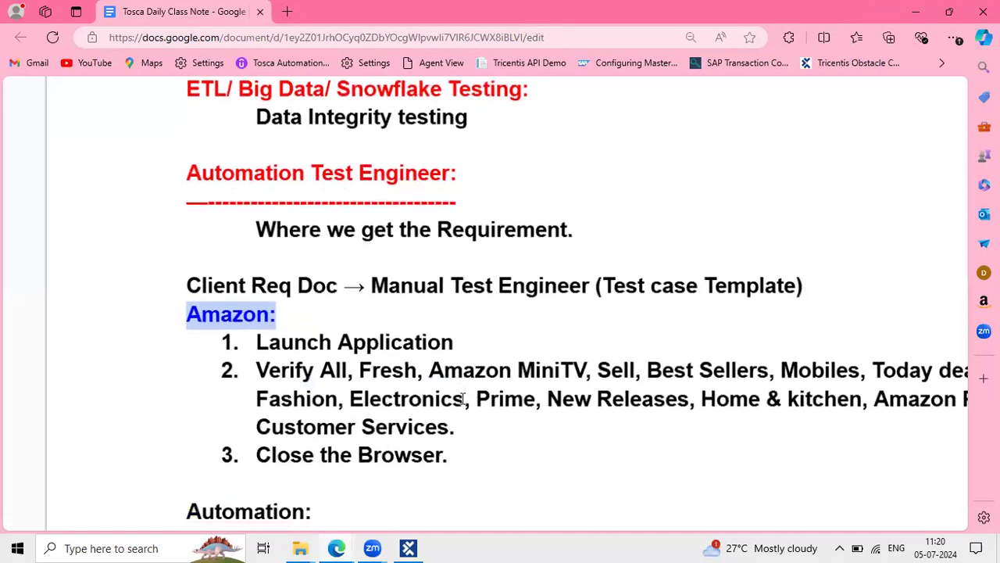
pyautogui.moveTo(456, 469); pyautogui.dragTo(248, 354)
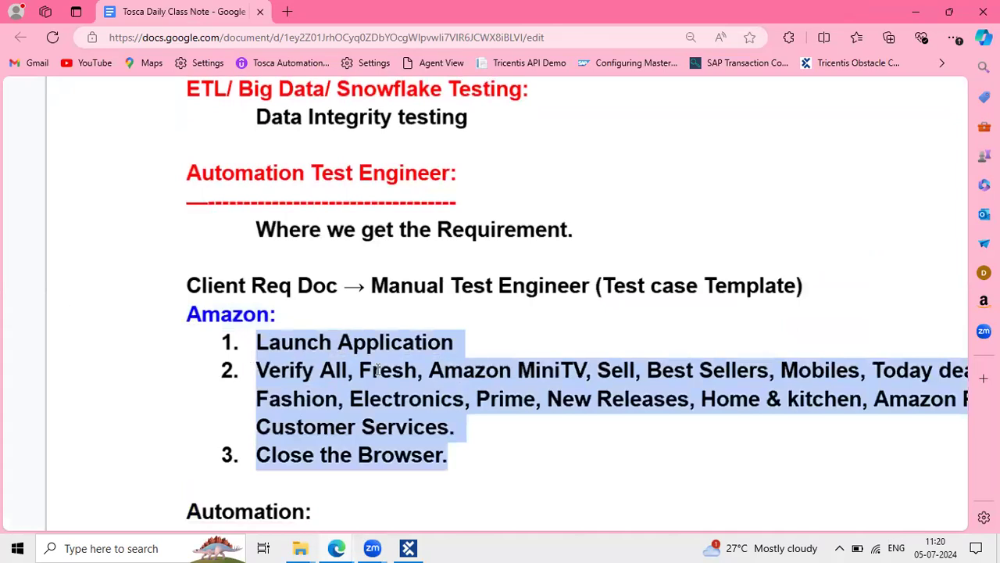
pyautogui.click(479, 391)
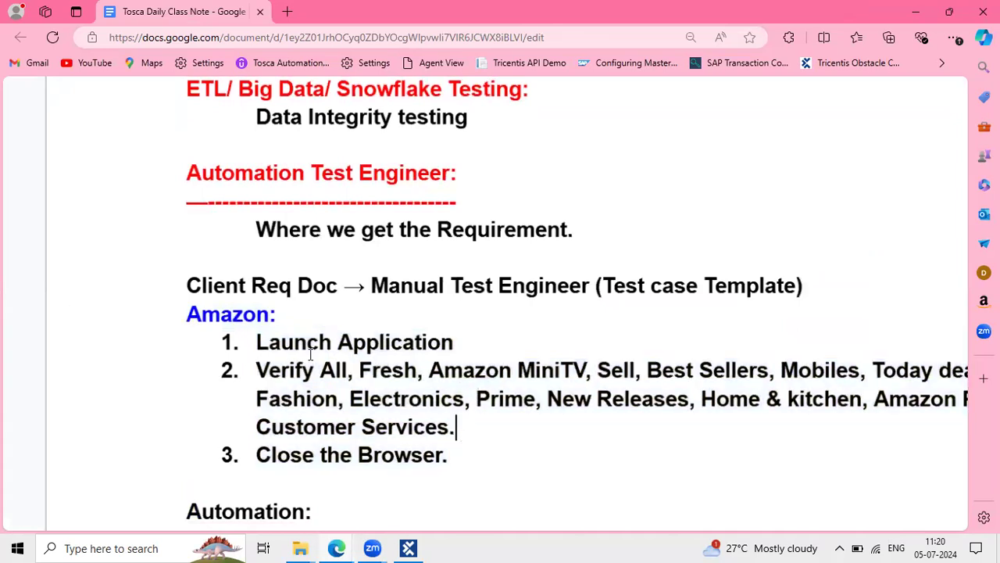
pyautogui.moveTo(456, 427); pyautogui.dragTo(247, 350)
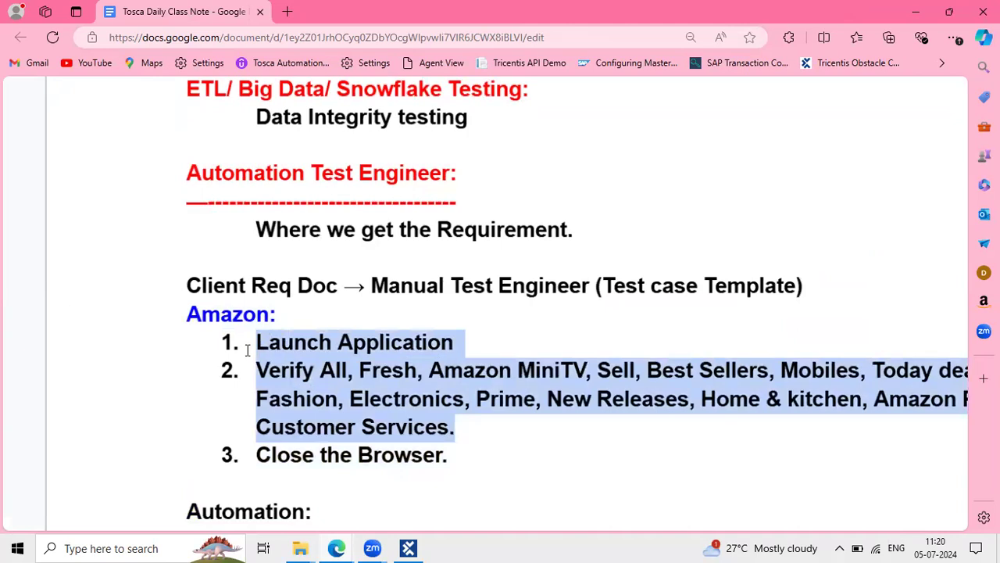
pyautogui.click(102, 547)
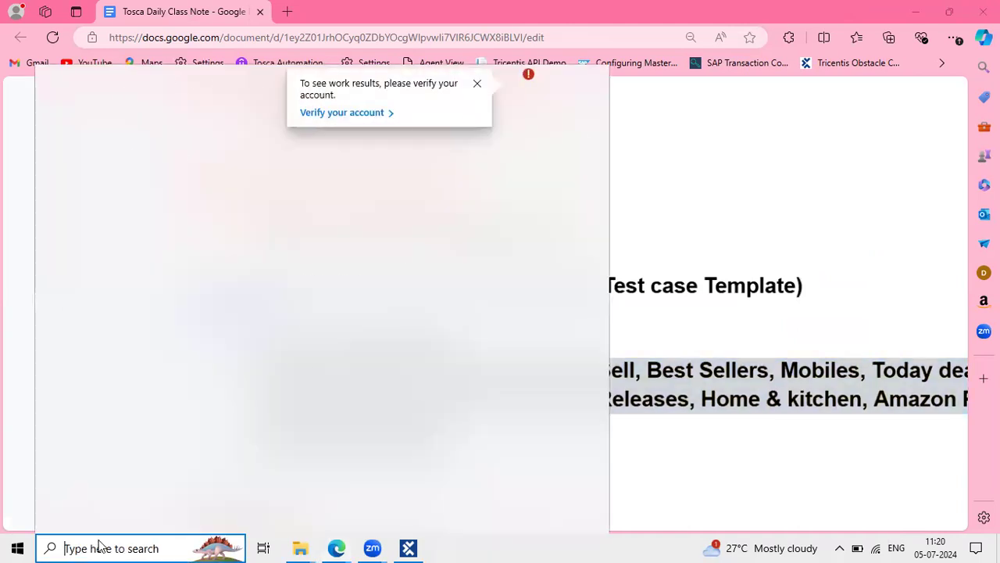
# Search for excel and launch Excel 2013 from the best match
pyautogui.write('excel')
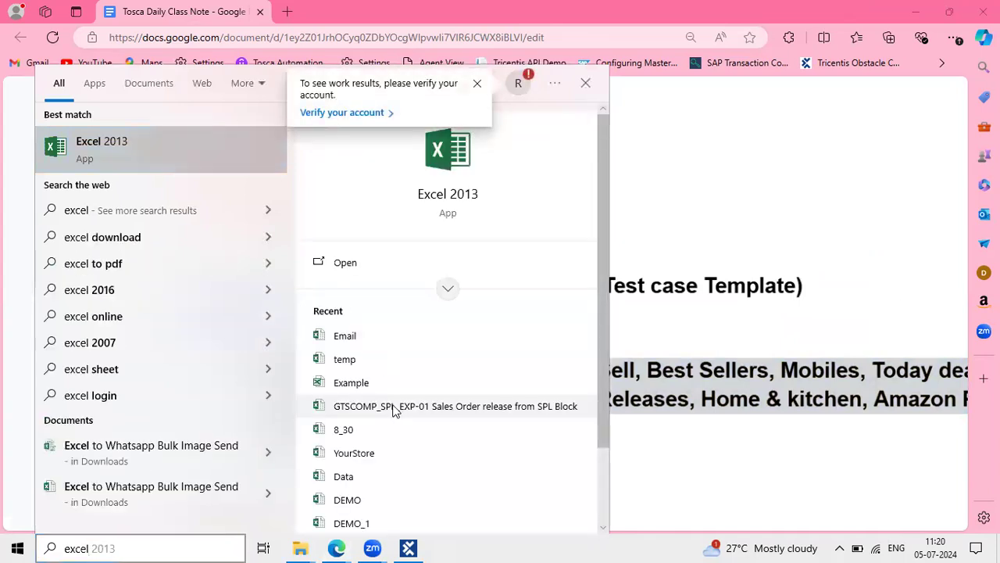
pyautogui.press('Return')
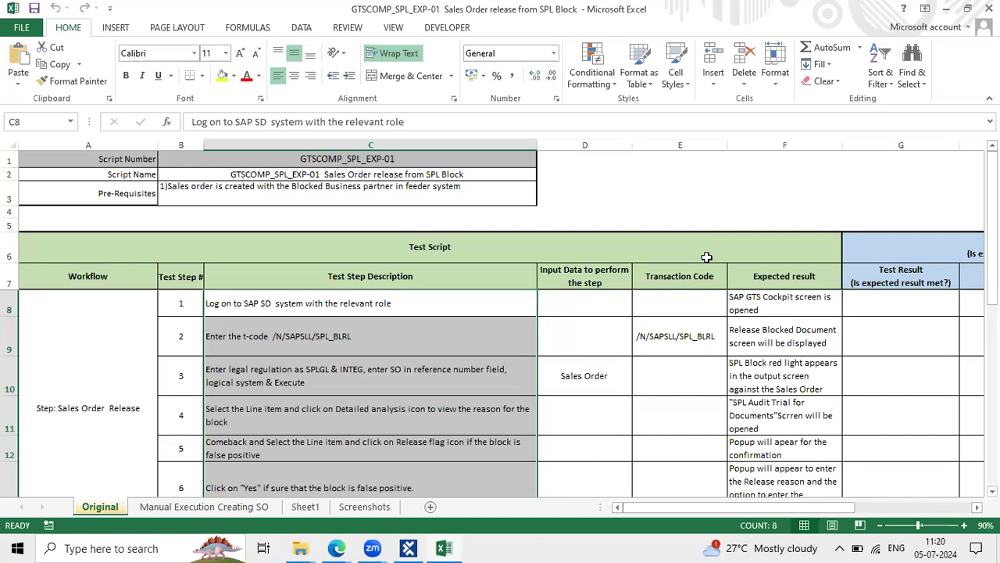
# Close the Office activation wizard over the test script sheet
pyautogui.click(464, 319)
pyautogui.scroll(-1, 467, 318)
pyautogui.scroll(1, 466, 317)
pyautogui.click(379, 298)
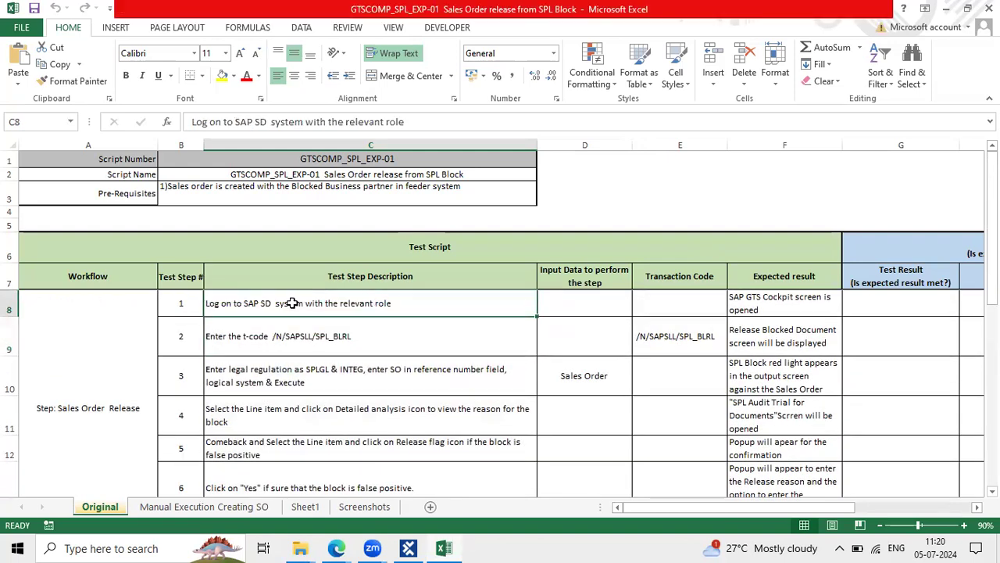
pyautogui.click(648, 412)
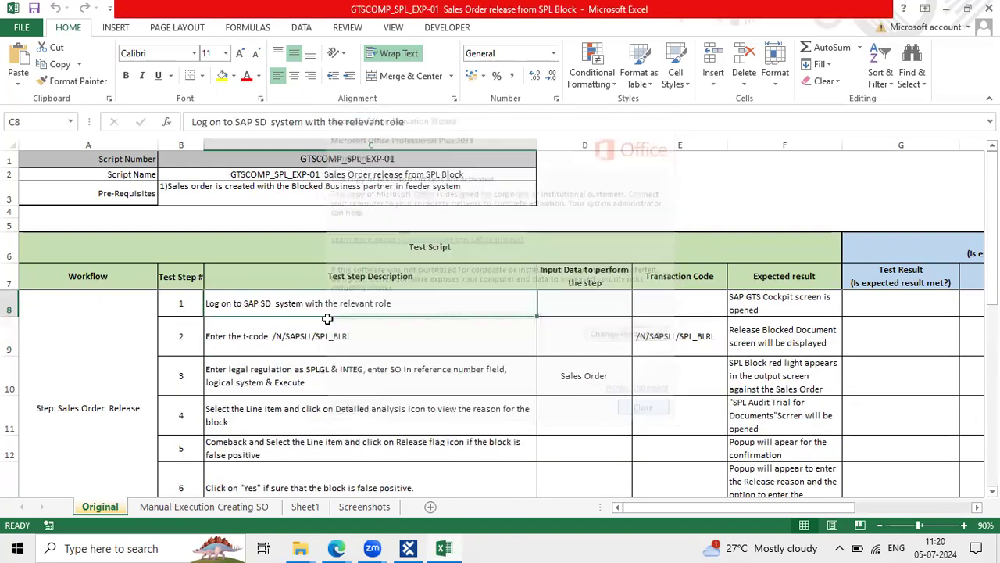
# Highlight the transaction code, legal regulation and reference number parts of steps 2–4 (C9–C11)
pyautogui.click(300, 334)
pyautogui.doubleClick(300, 336)
pyautogui.moveTo(300, 336); pyautogui.dragTo(353, 337)
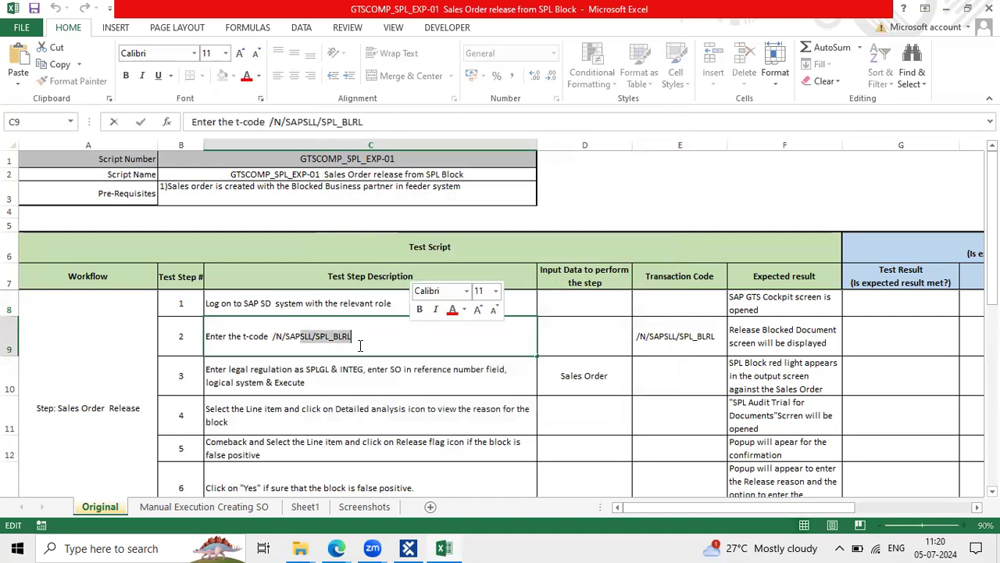
pyautogui.doubleClick(231, 368)
pyautogui.moveTo(231, 369); pyautogui.dragTo(389, 372)
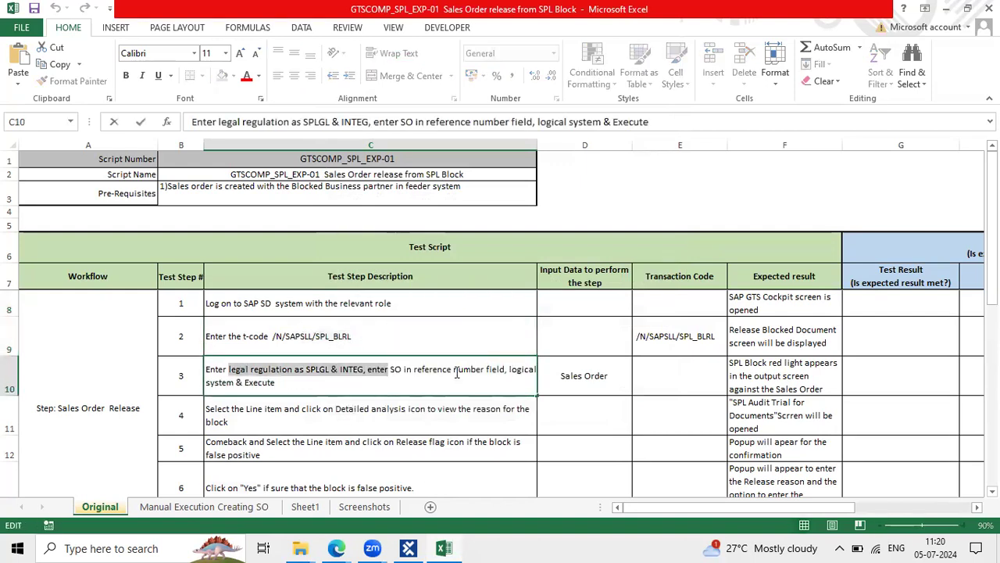
pyautogui.moveTo(454, 369); pyautogui.dragTo(472, 383)
pyautogui.click(253, 420)
pyautogui.doubleClick(253, 420)
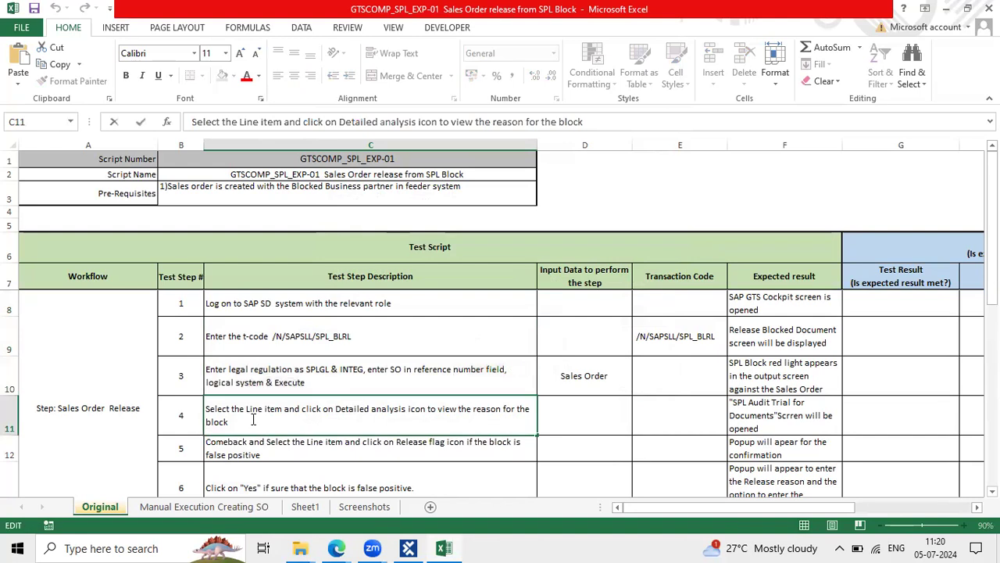
pyautogui.moveTo(252, 419); pyautogui.dragTo(197, 394)
pyautogui.press('Escape')
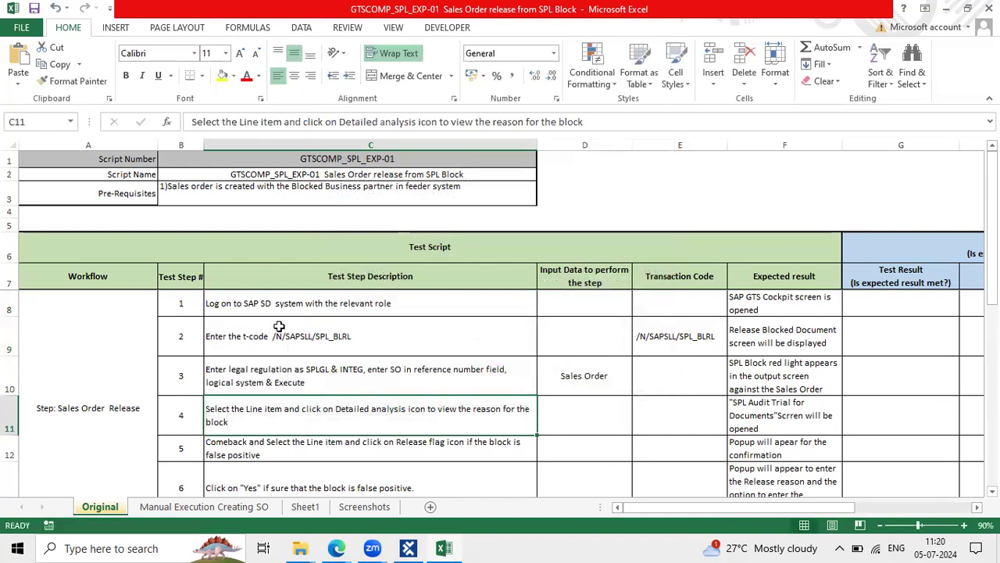
# Go through the step descriptions in C8–C13, highlighting the legal regulation text in C10
pyautogui.click(272, 313)
pyautogui.click(327, 335)
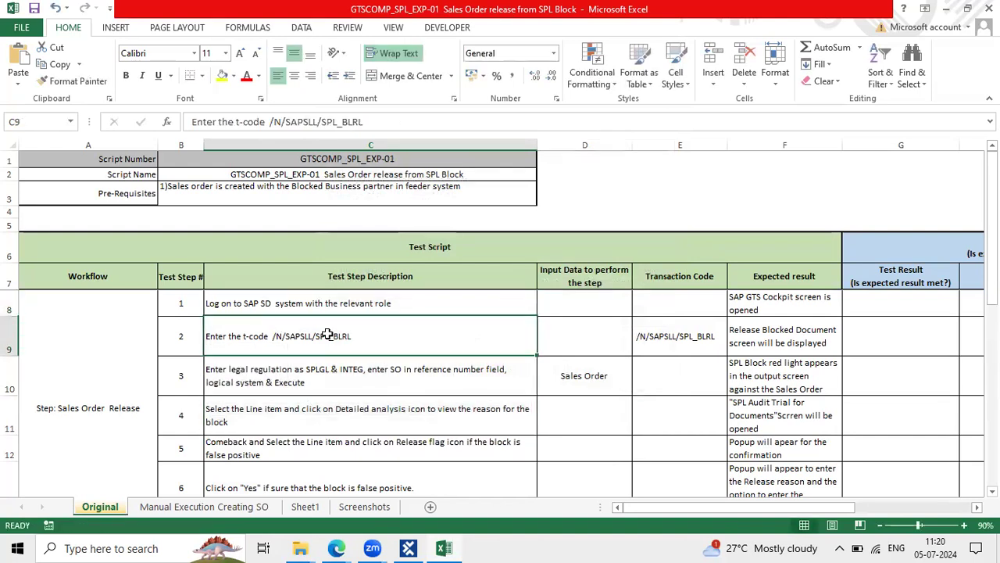
pyautogui.click(356, 382)
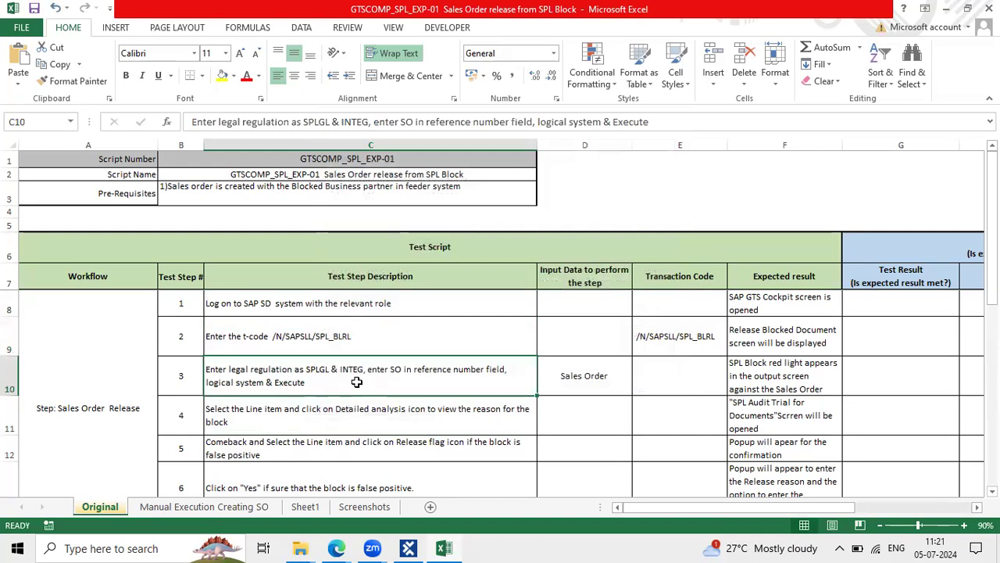
pyautogui.click(322, 350)
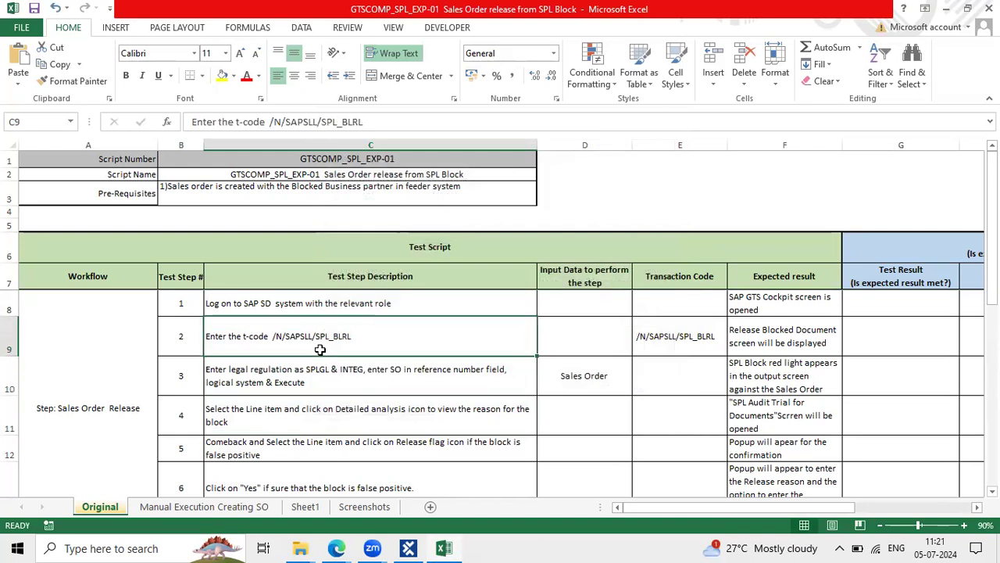
pyautogui.click(325, 372)
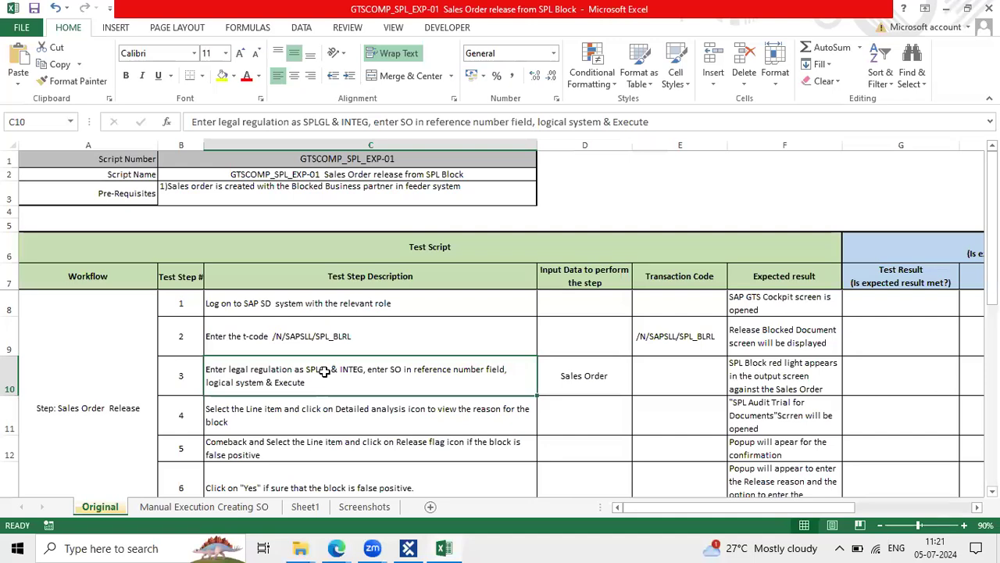
pyautogui.doubleClick(297, 375)
pyautogui.moveTo(304, 370); pyautogui.dragTo(206, 368)
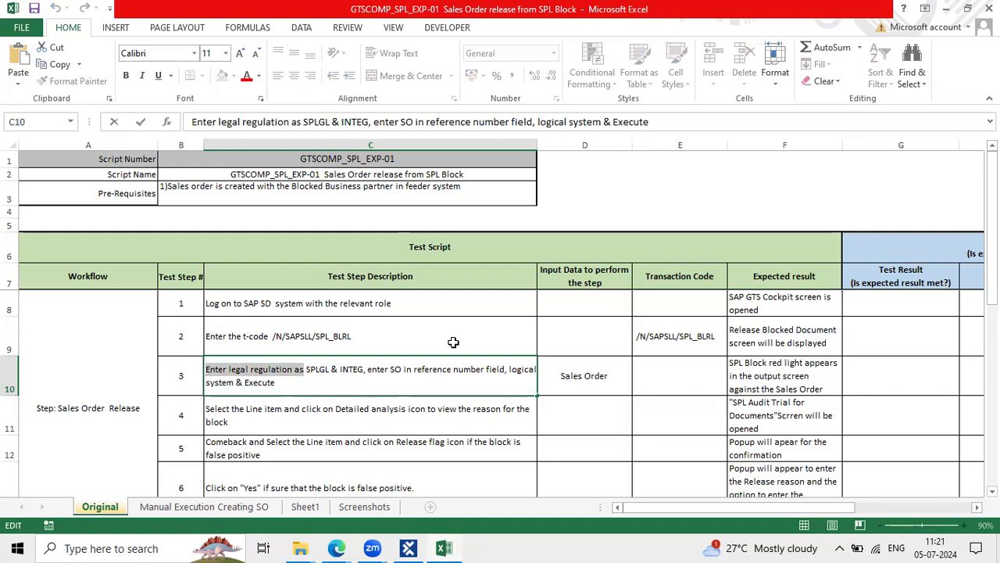
pyautogui.click(435, 423)
pyautogui.scroll(-1, 435, 422)
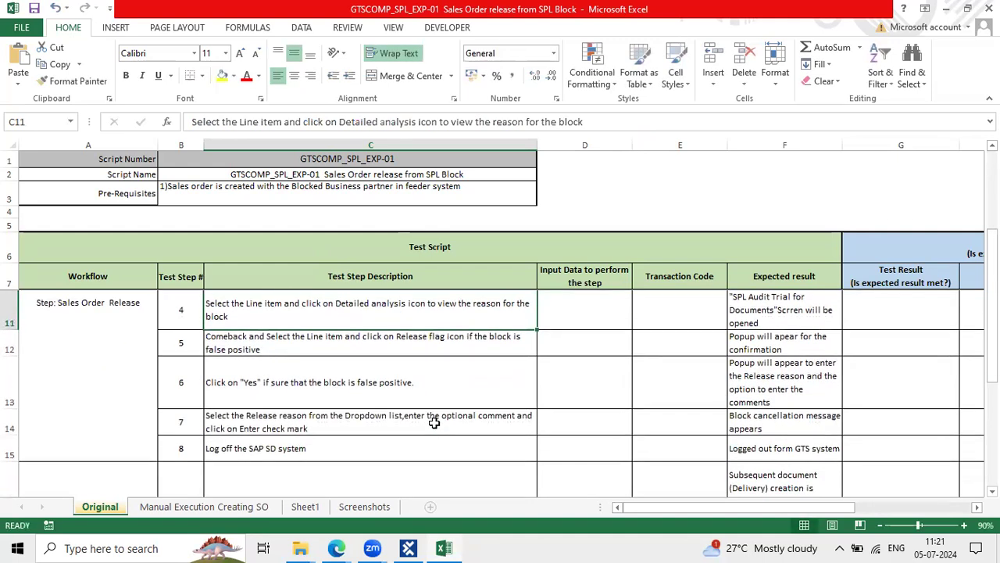
pyautogui.click(434, 364)
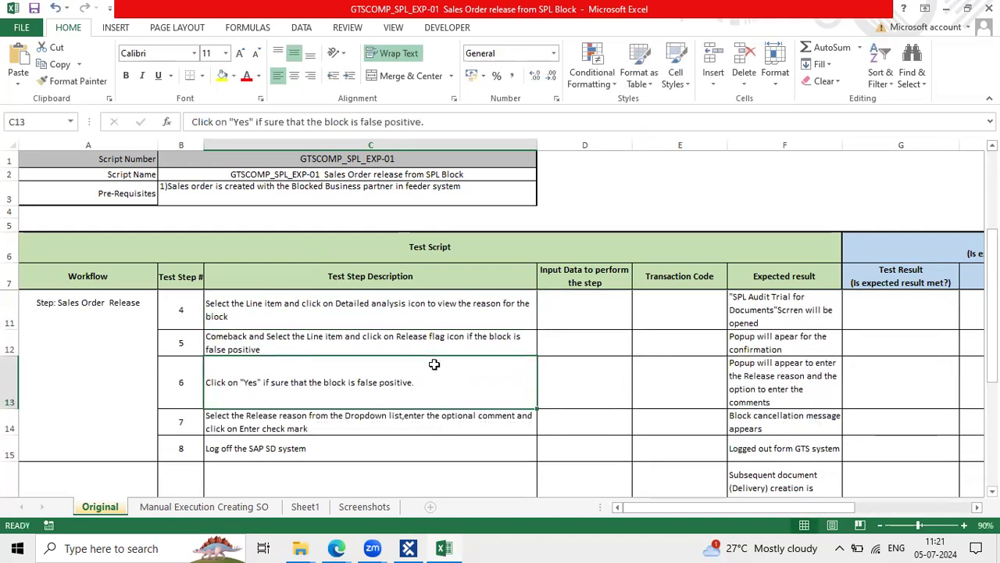
pyautogui.scroll(1, 434, 364)
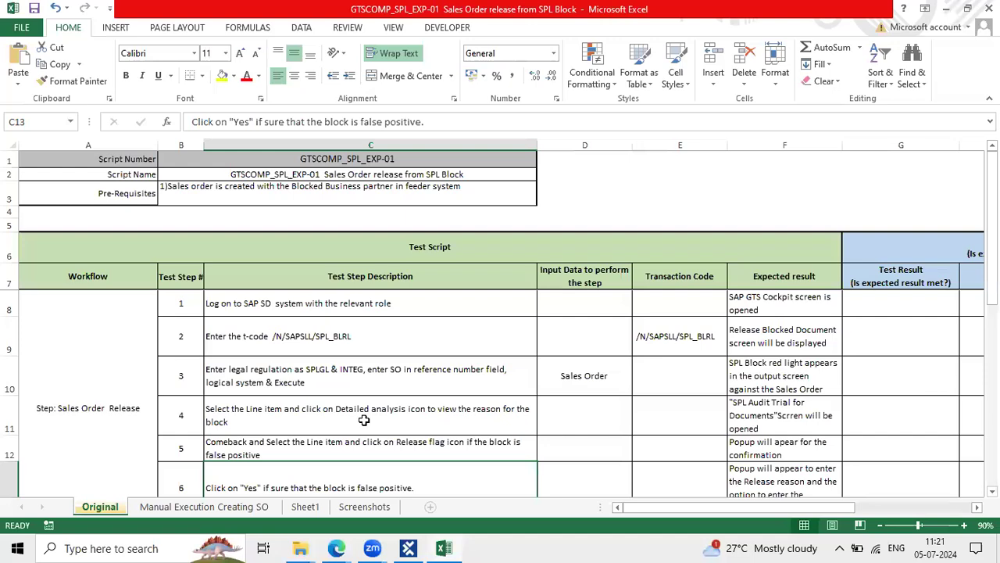
# Select the whole Sales Order Release step block, then minimise Excel back to the class note
pyautogui.moveTo(98, 331); pyautogui.dragTo(751, 429)
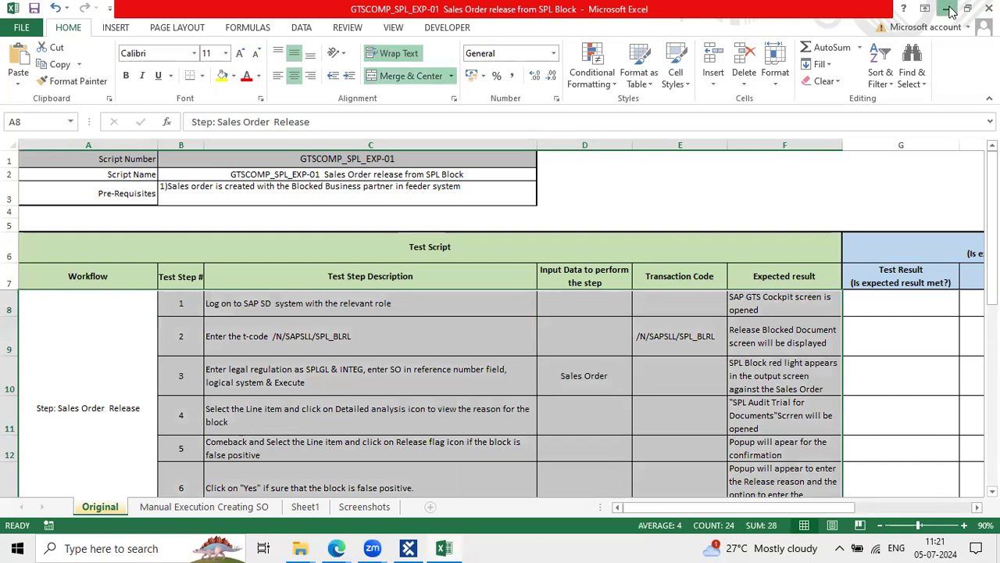
pyautogui.click(948, 9)
pyautogui.click(342, 328)
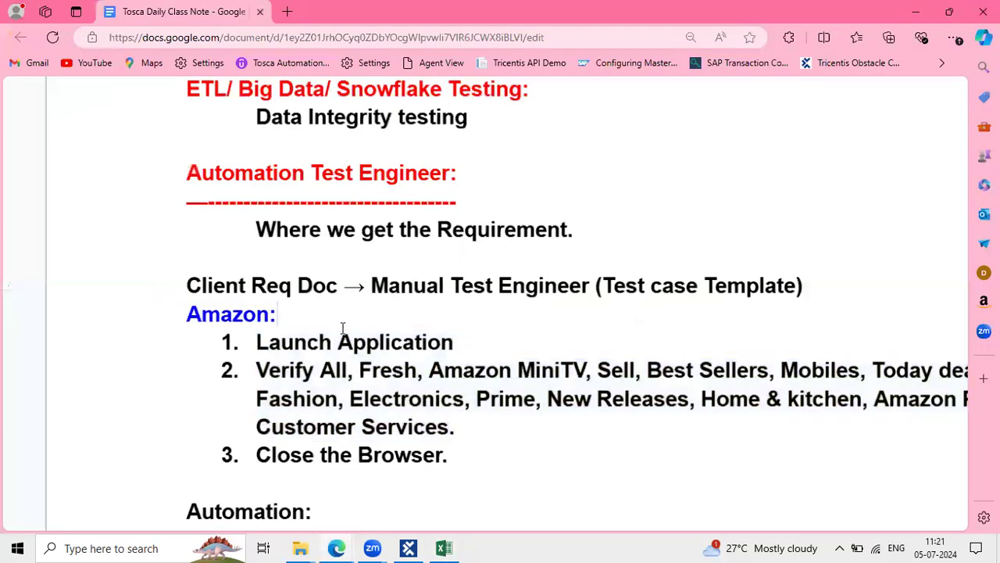
pyautogui.moveTo(455, 455); pyautogui.dragTo(239, 344)
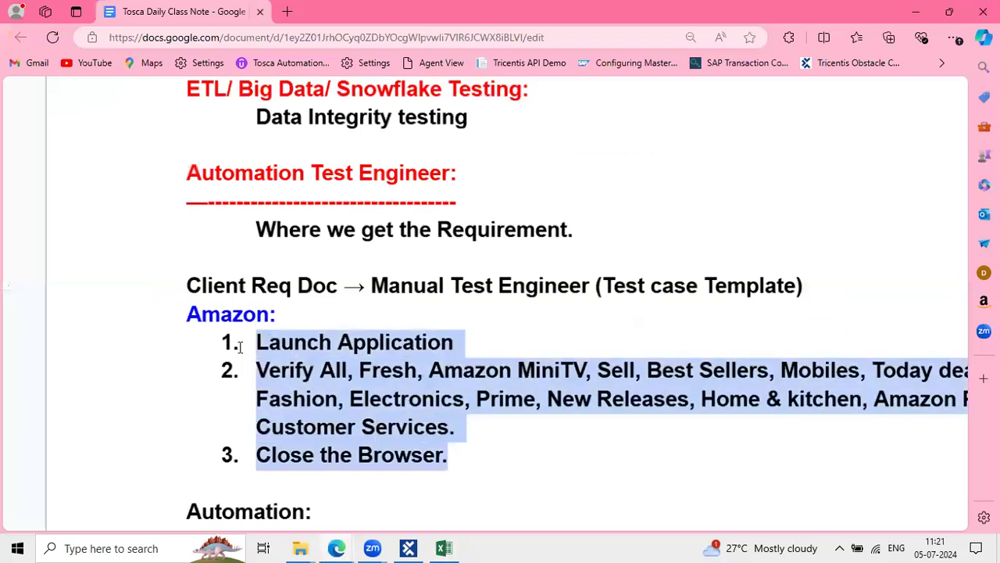
pyautogui.click(434, 355)
pyautogui.click(447, 452)
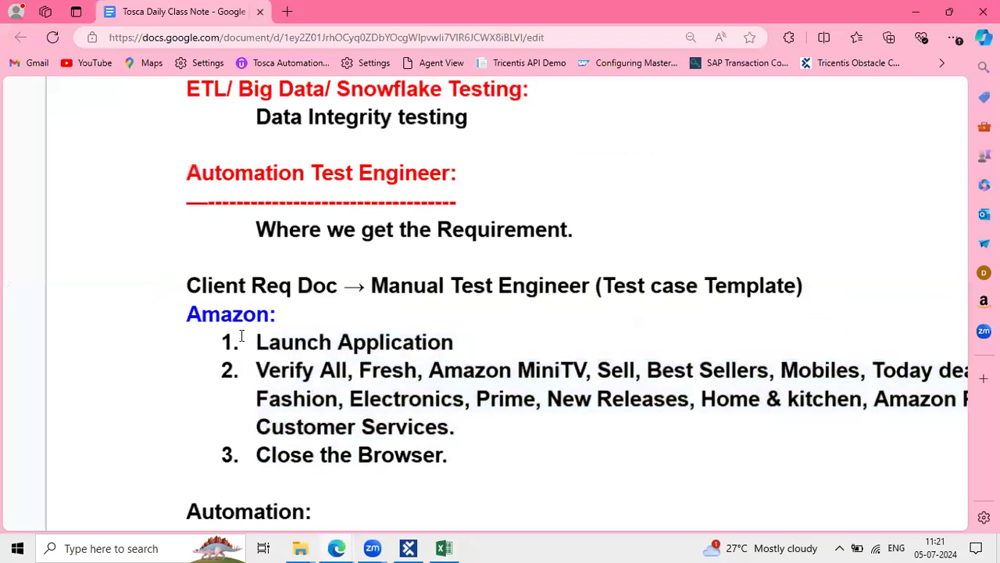
pyautogui.moveTo(257, 341); pyautogui.dragTo(451, 448)
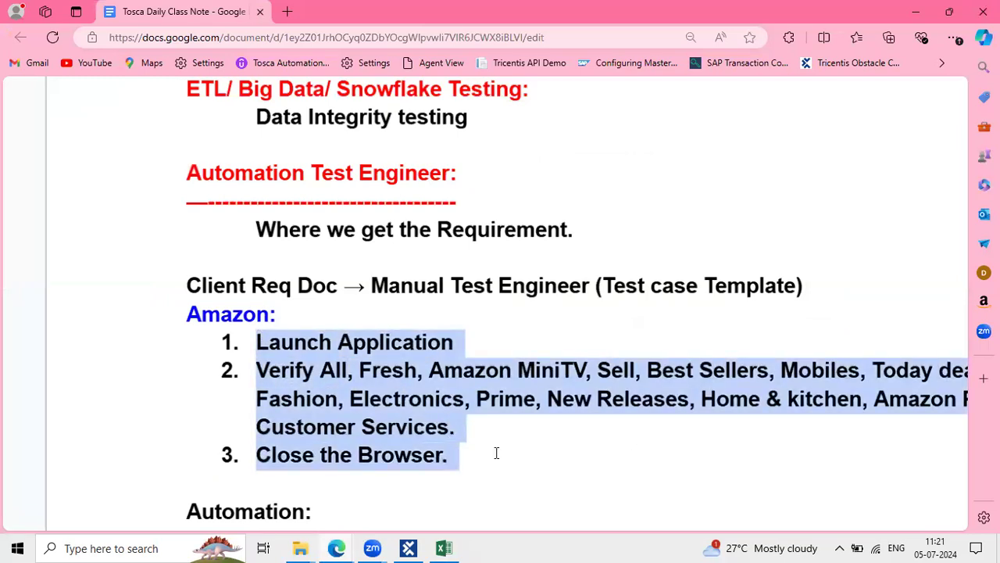
pyautogui.click(524, 89)
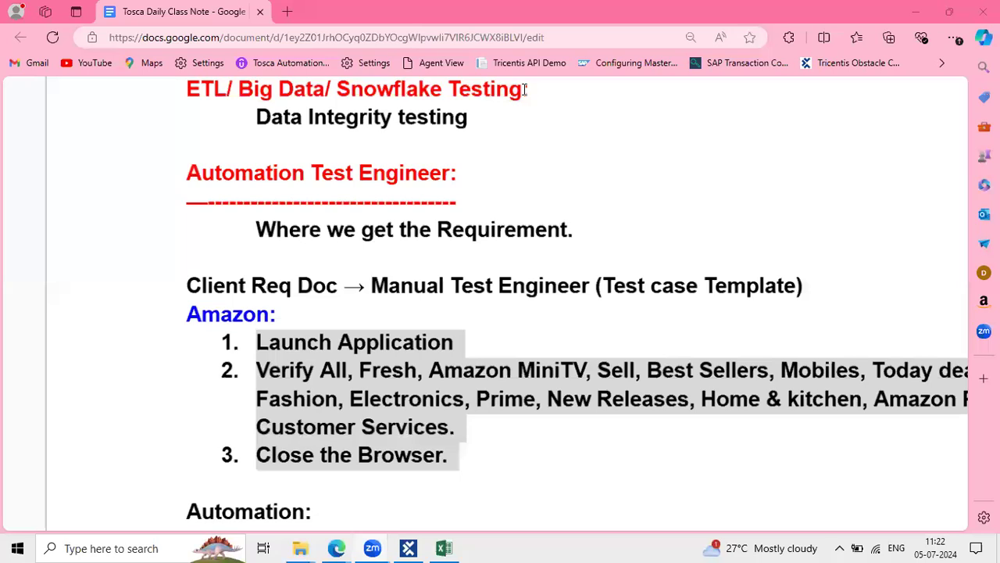
pyautogui.click(312, 323)
pyautogui.click(456, 455)
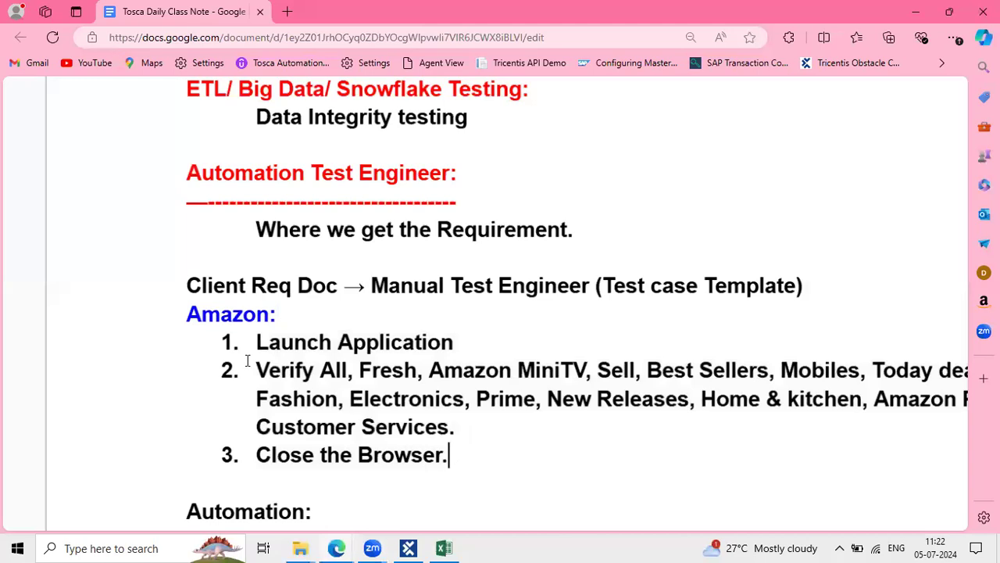
pyautogui.keyDown('shift'); pyautogui.click(174, 339); pyautogui.keyUp('shift')
pyautogui.click(191, 314)
pyautogui.click(283, 314)
pyautogui.keyDown('shift'); pyautogui.click(161, 314); pyautogui.keyUp('shift')
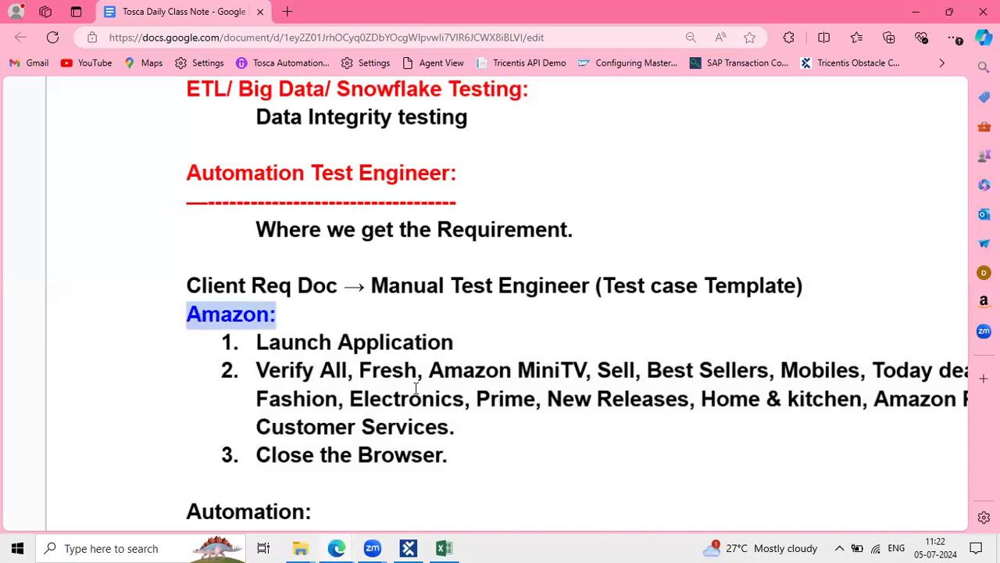
pyautogui.click(452, 457)
pyautogui.keyDown('shift'); pyautogui.click(241, 349); pyautogui.keyUp('shift')
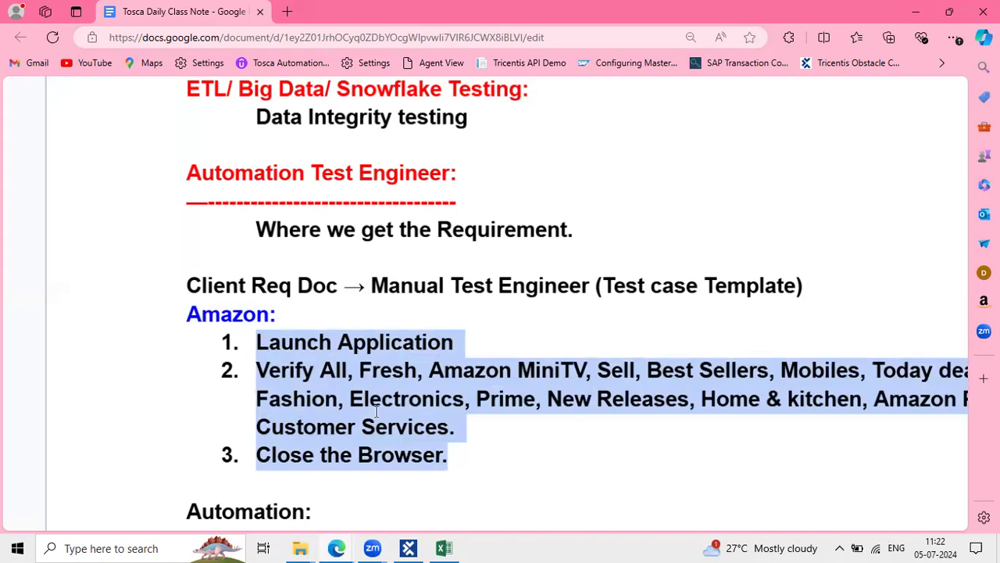
pyautogui.click(472, 447)
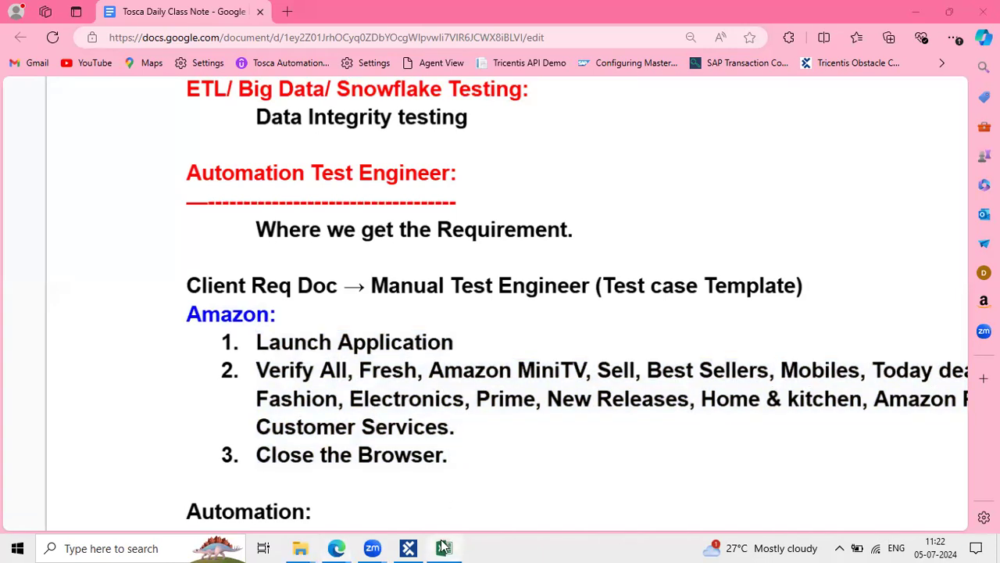
# Inspect the screenshots, test data and descriptions on the Manual Execution Creating SO sheet
pyautogui.click(443, 547)
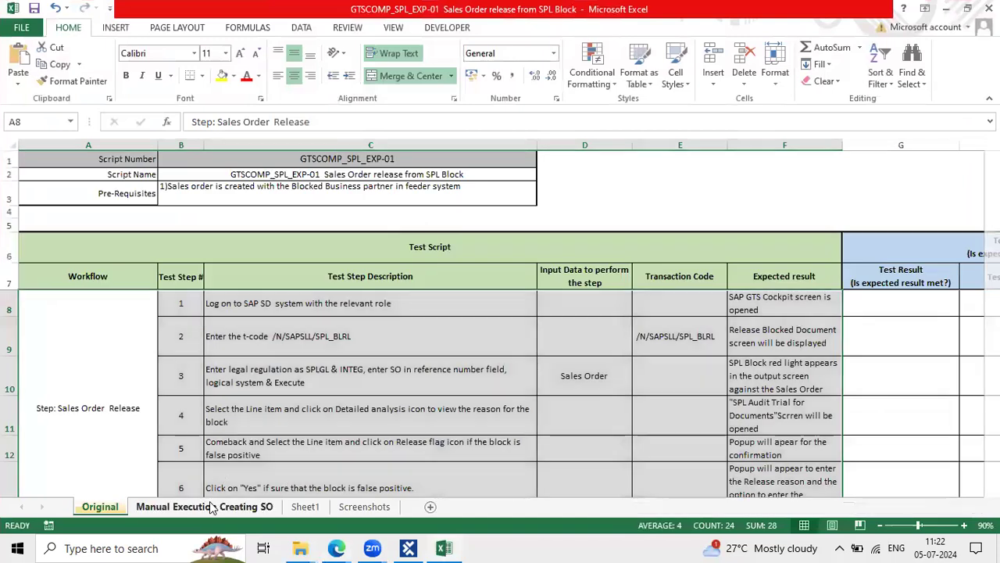
pyautogui.click(211, 507)
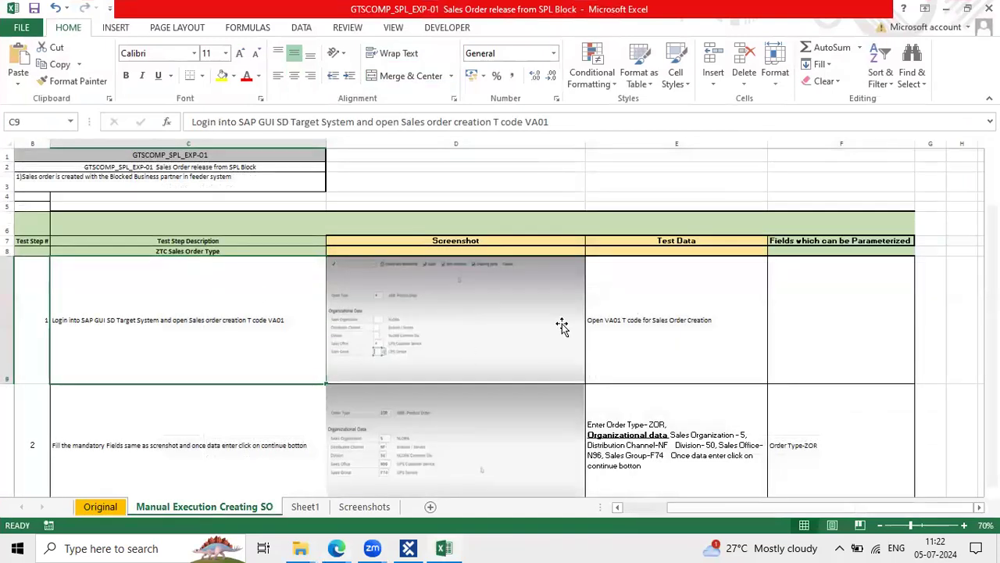
pyautogui.click(491, 328)
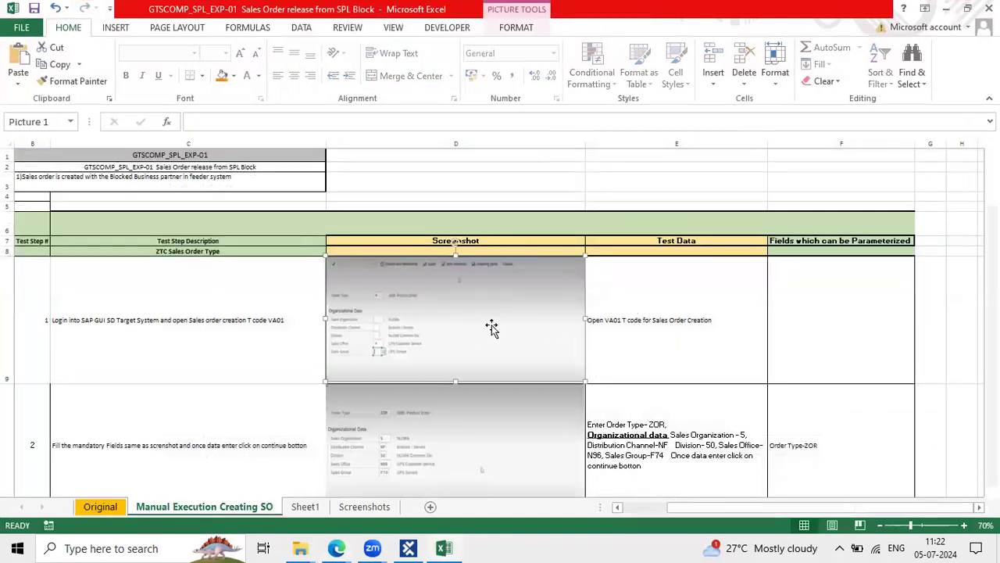
pyautogui.click(615, 334)
pyautogui.scroll(-1, 616, 334)
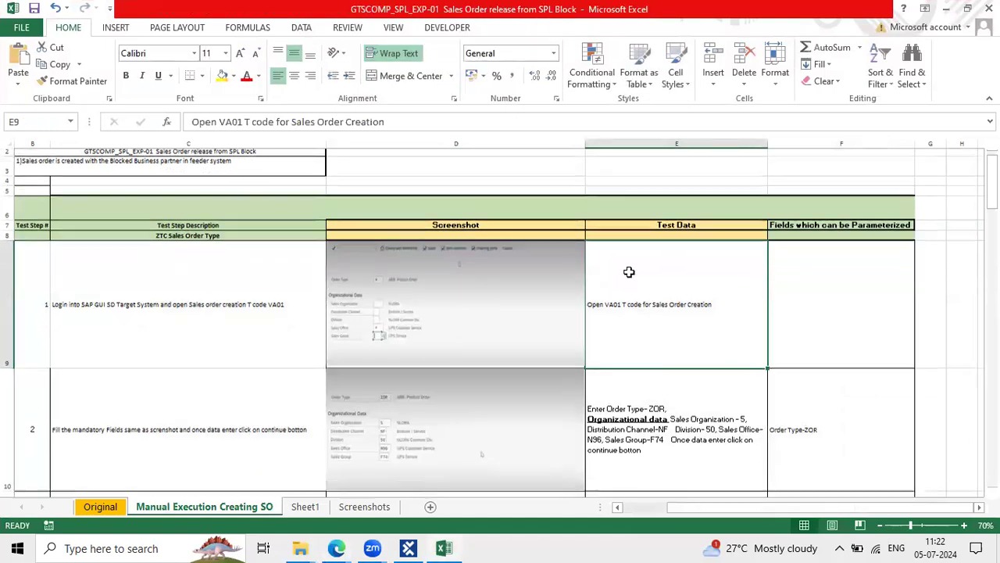
pyautogui.click(650, 386)
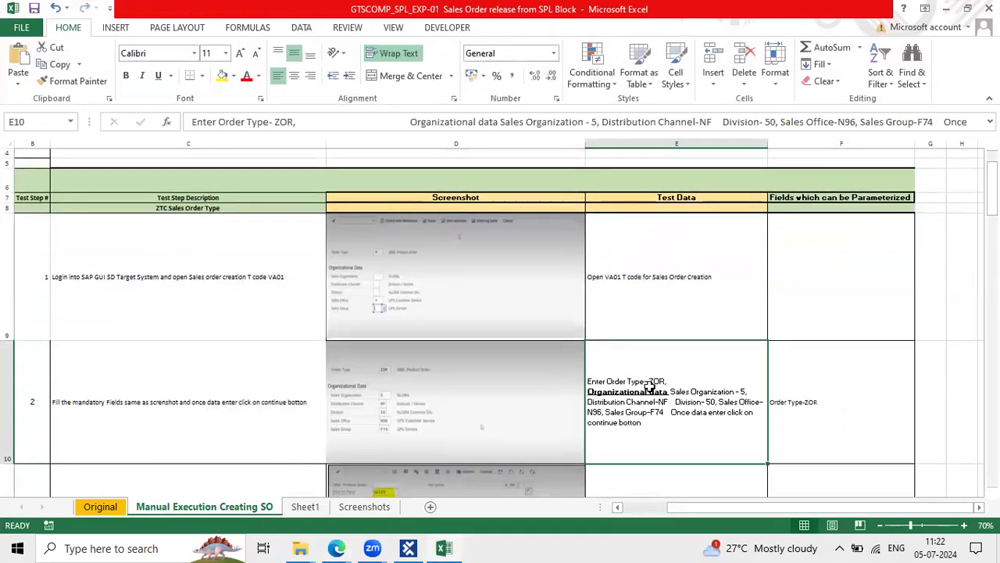
pyautogui.click(156, 206)
pyautogui.click(188, 331)
pyautogui.scroll(-2, 193, 424)
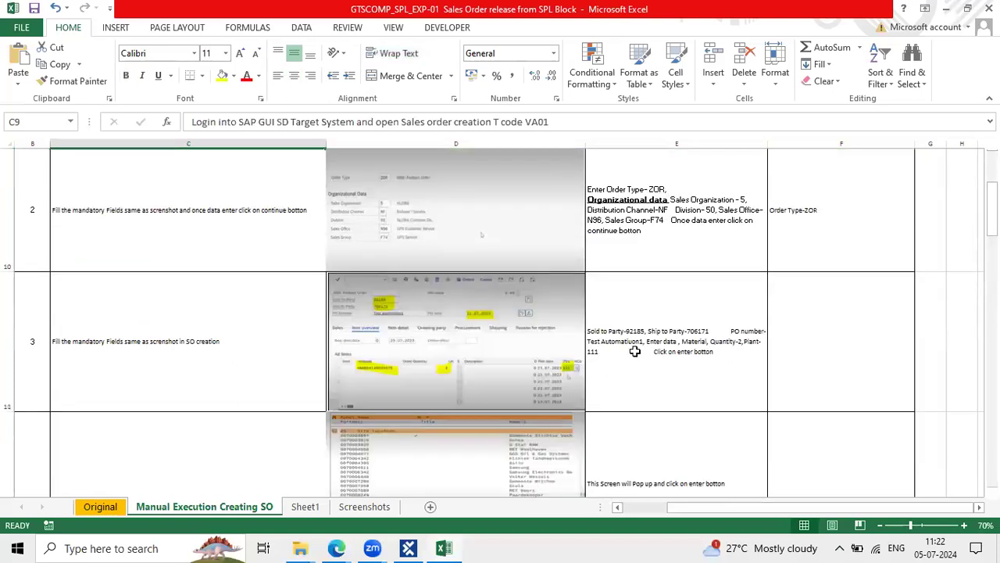
pyautogui.scroll(3, 634, 352)
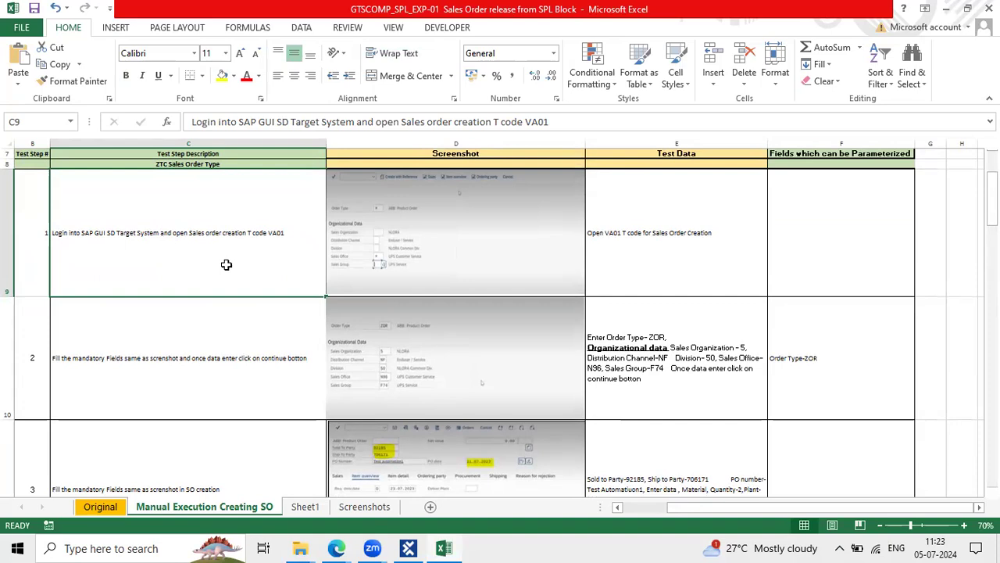
# Return to the Original sheet, then minimise Excel back to the class notes
pyautogui.click(106, 506)
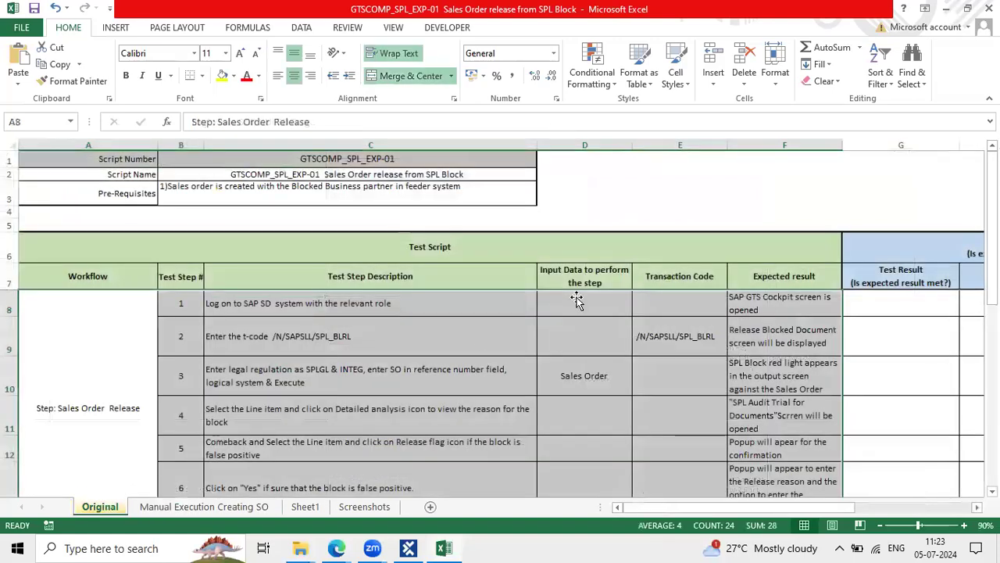
pyautogui.click(483, 342)
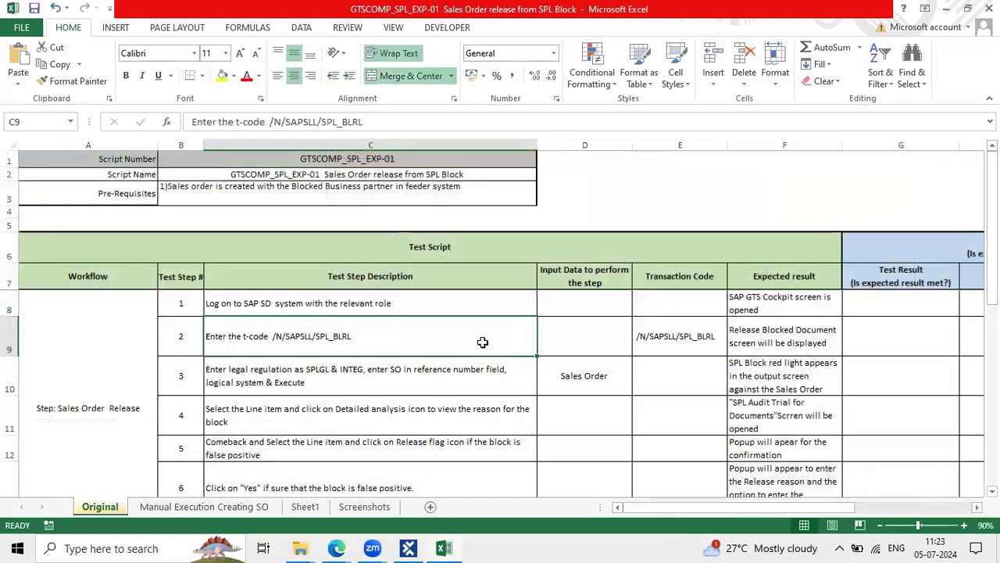
pyautogui.click(943, 8)
pyautogui.scroll(-2, 295, 411)
pyautogui.hotkey('ctrl', '+')
pyautogui.hotkey('ctrl', '-')
pyautogui.hotkey('ctrl', '-')
pyautogui.hotkey('ctrl', '-')
pyautogui.moveTo(275, 379); pyautogui.dragTo(560, 381)
pyautogui.scroll(-3, 431, 404)
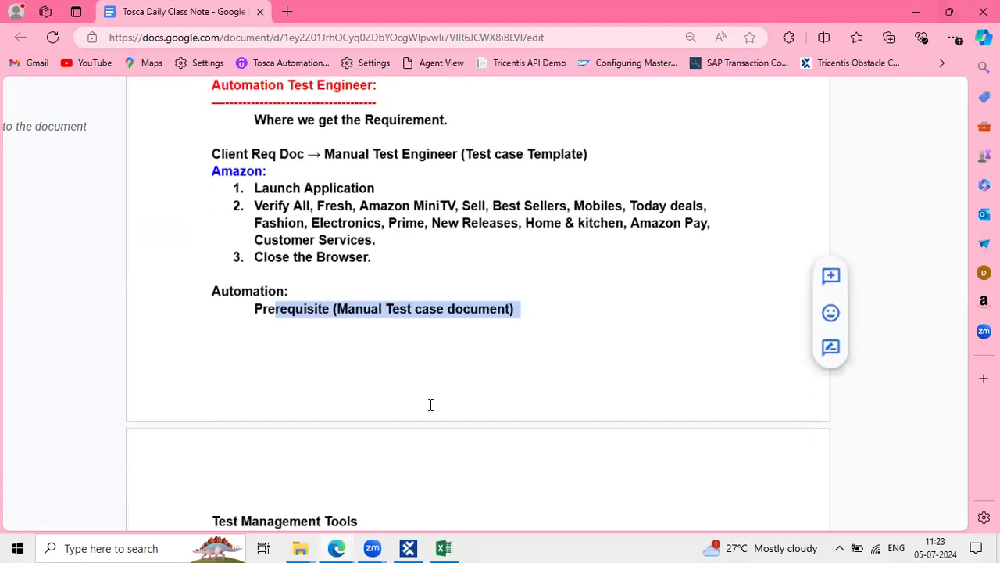
pyautogui.scroll(-2, 431, 404)
pyautogui.scroll(5, 430, 404)
pyautogui.hotkey('ctrl', '+')
pyautogui.hotkey('ctrl', '+')
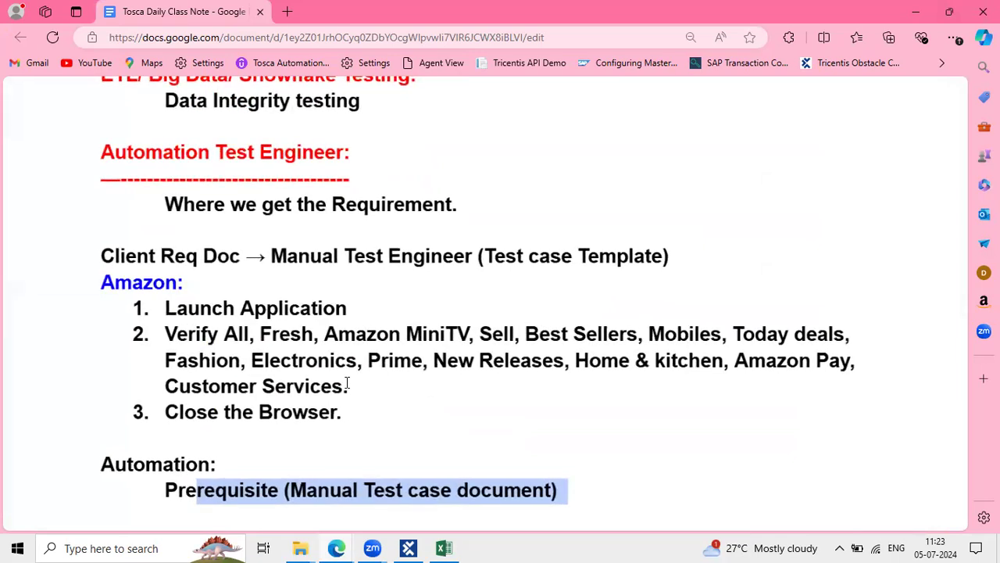
pyautogui.click(331, 414)
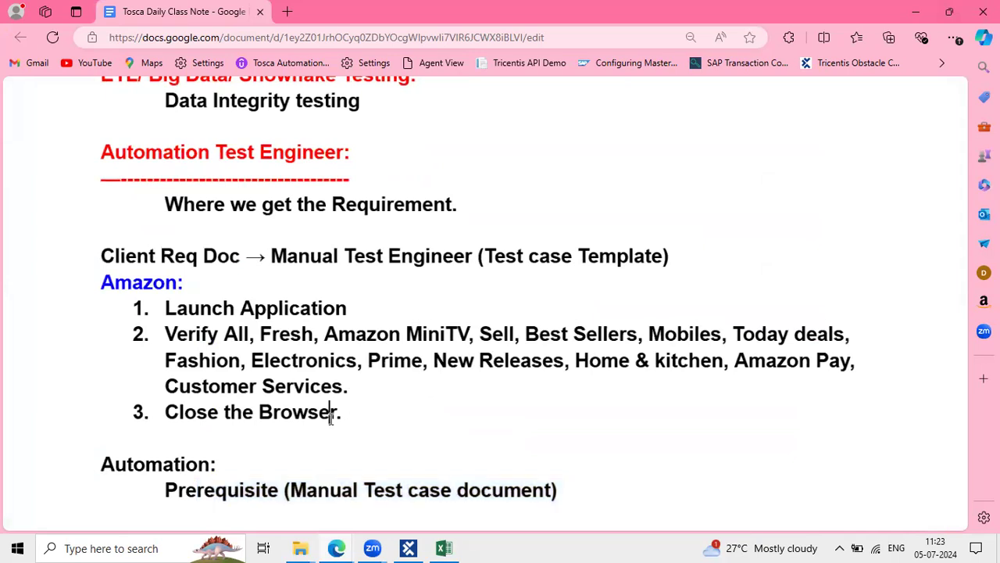
pyautogui.scroll(-1, 357, 418)
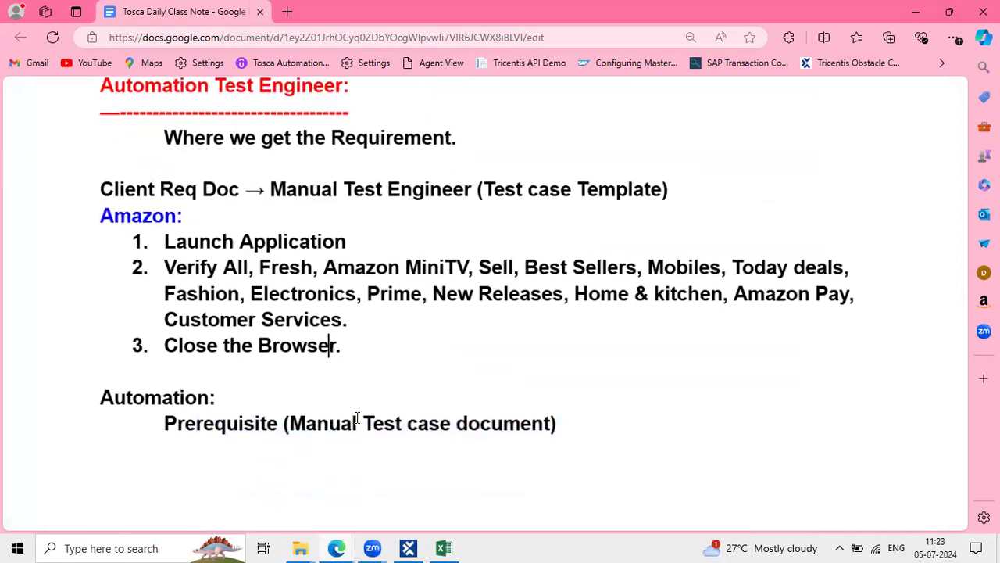
pyautogui.hotkey('ctrl', '-')
pyautogui.hotkey('ctrl', '-')
pyautogui.scroll(-4, 357, 418)
pyautogui.moveTo(226, 413); pyautogui.dragTo(288, 464)
pyautogui.scroll(-2, 288, 463)
pyautogui.scroll(7, 289, 462)
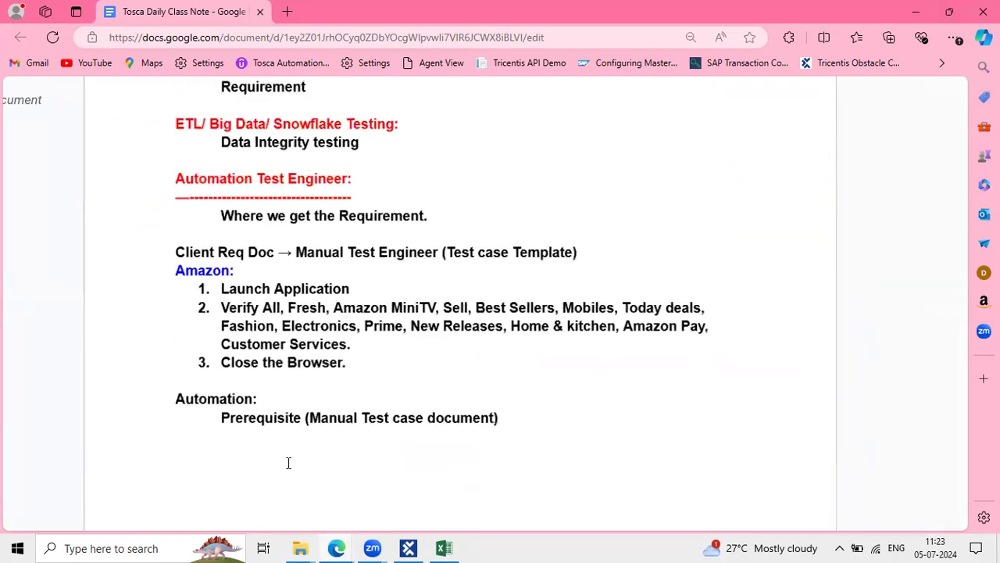
pyautogui.scroll(-1, 324, 365)
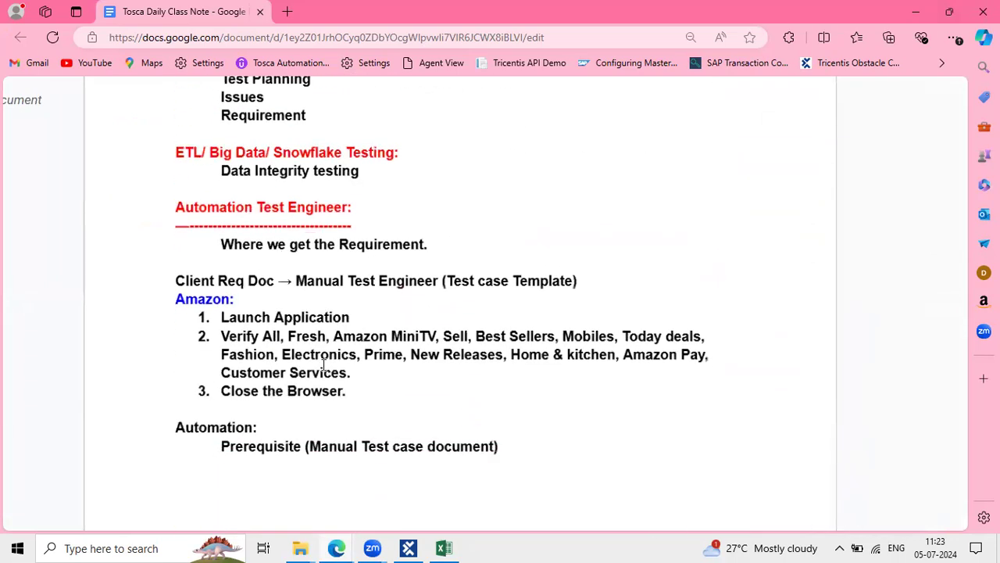
pyautogui.scroll(4, 323, 365)
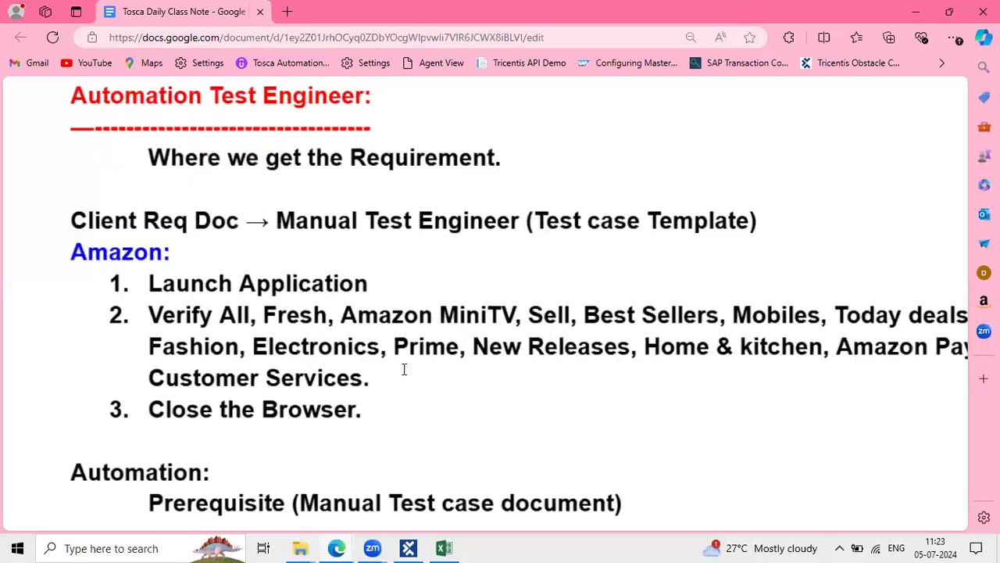
pyautogui.moveTo(415, 425); pyautogui.dragTo(136, 277)
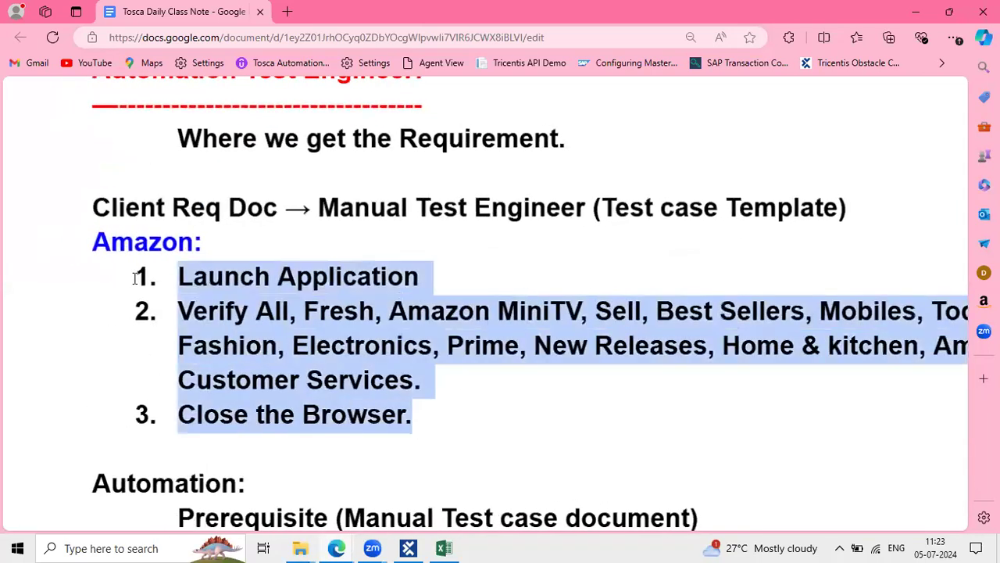
pyautogui.scroll(-4, 136, 278)
pyautogui.click(165, 264)
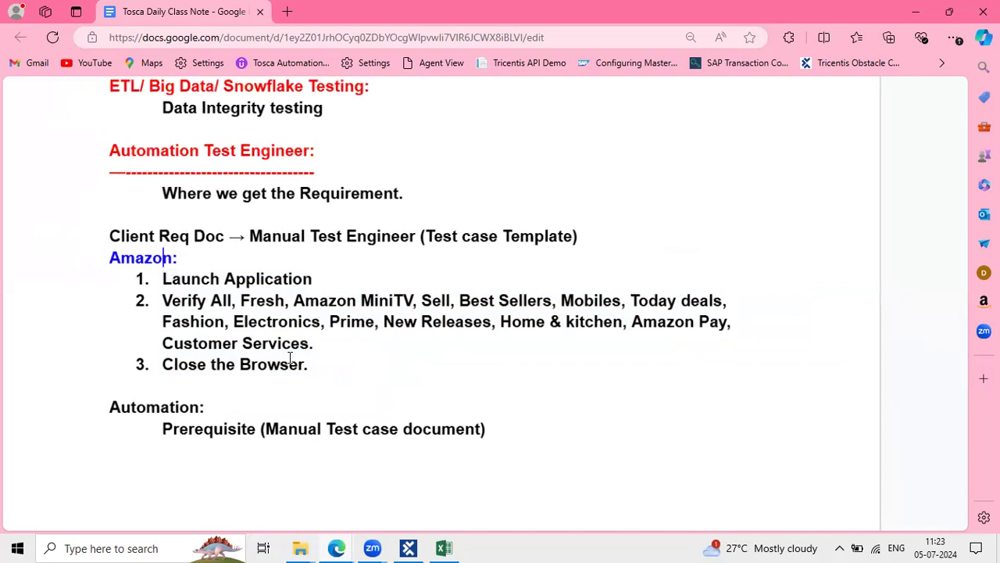
pyautogui.moveTo(333, 372); pyautogui.dragTo(95, 267)
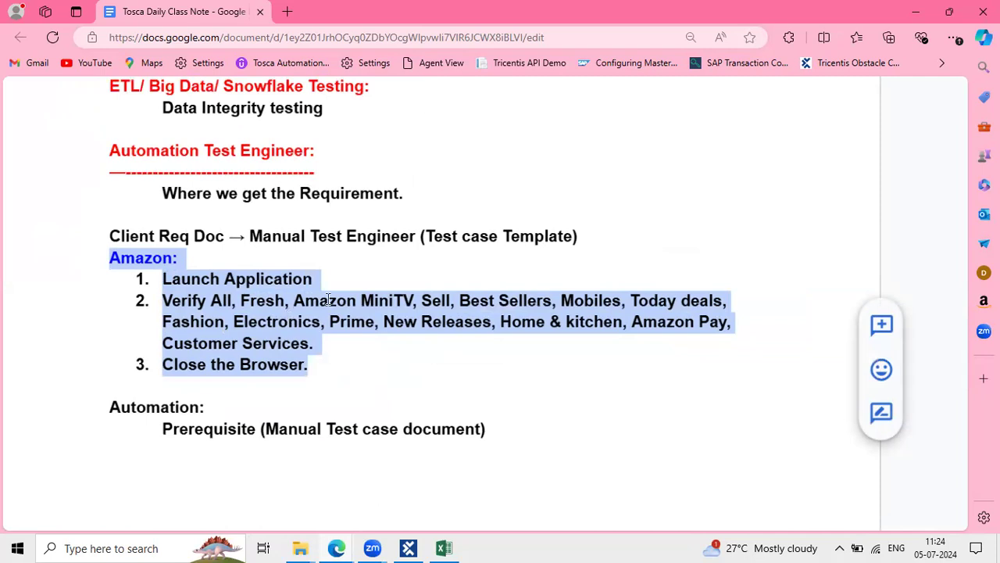
# Open the Jira TP Sprint 1 board in a new browser tab
pyautogui.click(287, 12)
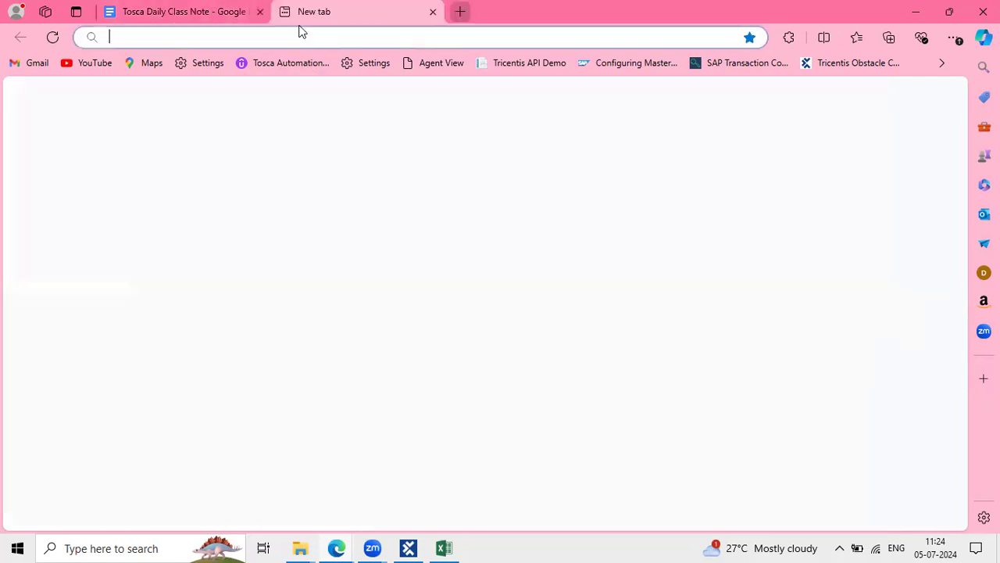
pyautogui.write('jira')
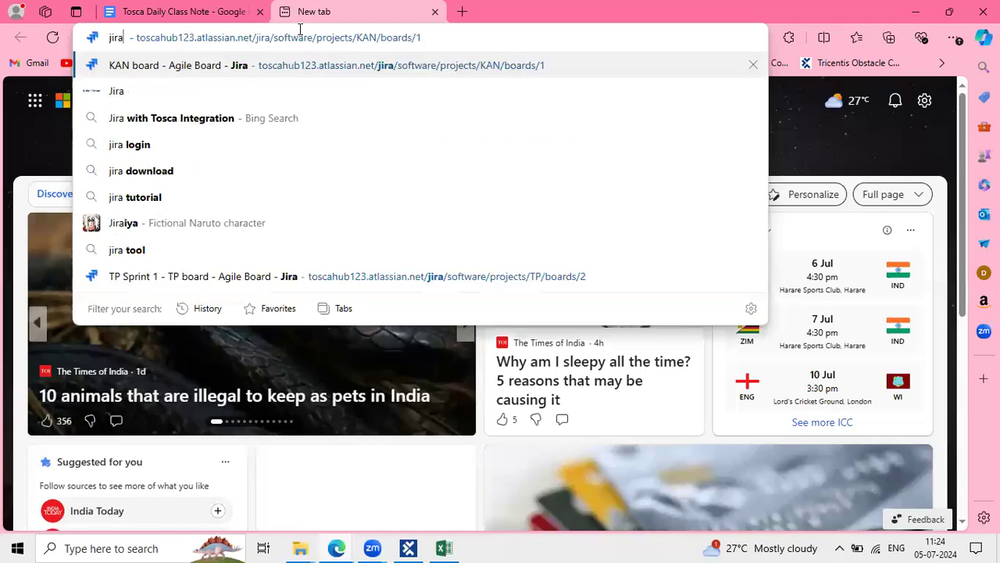
pyautogui.click(295, 275)
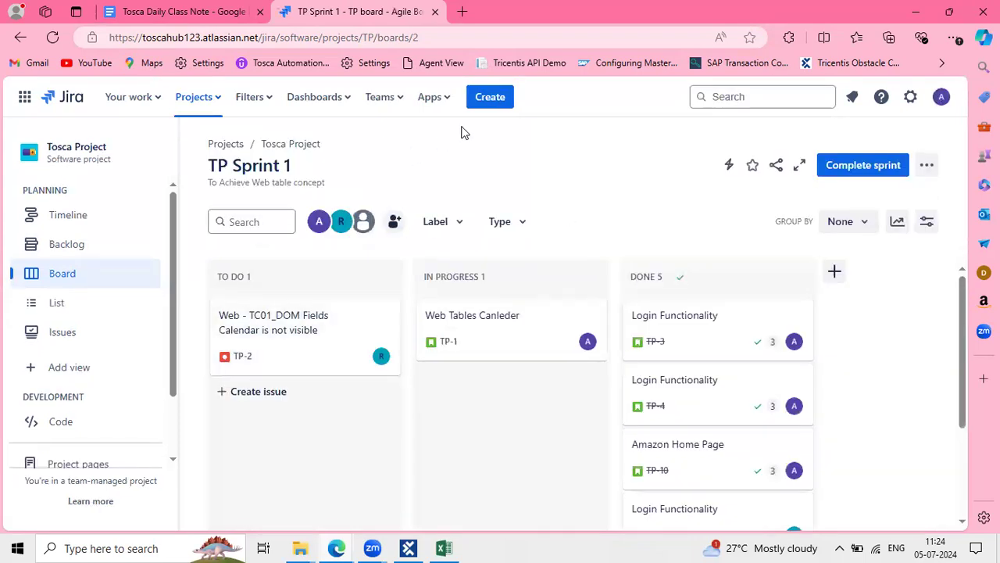
pyautogui.scroll(-2, 372, 374)
pyautogui.scroll(2, 372, 373)
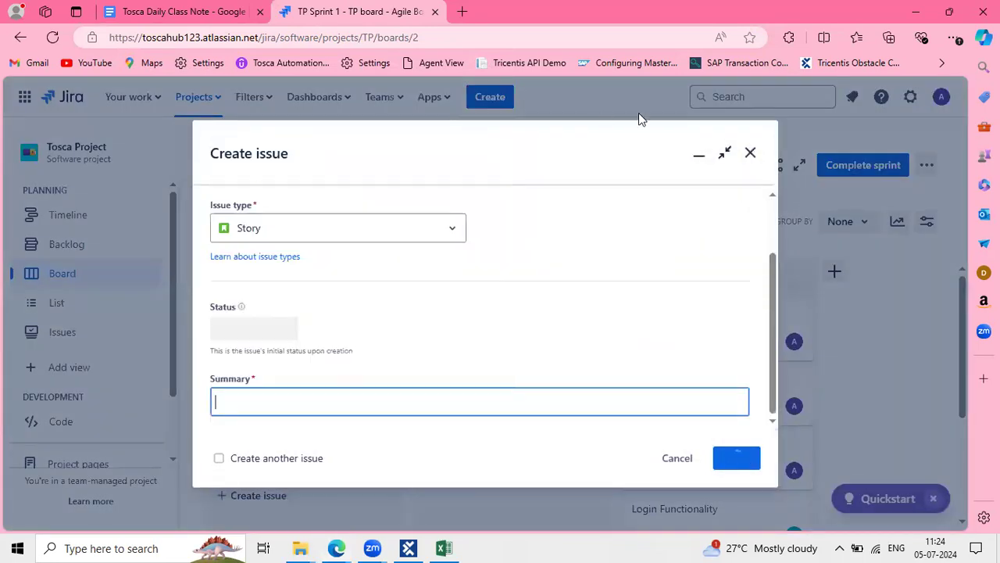
# Cancel the empty form and open a fresh Create issue dialog
pyautogui.click(686, 465)
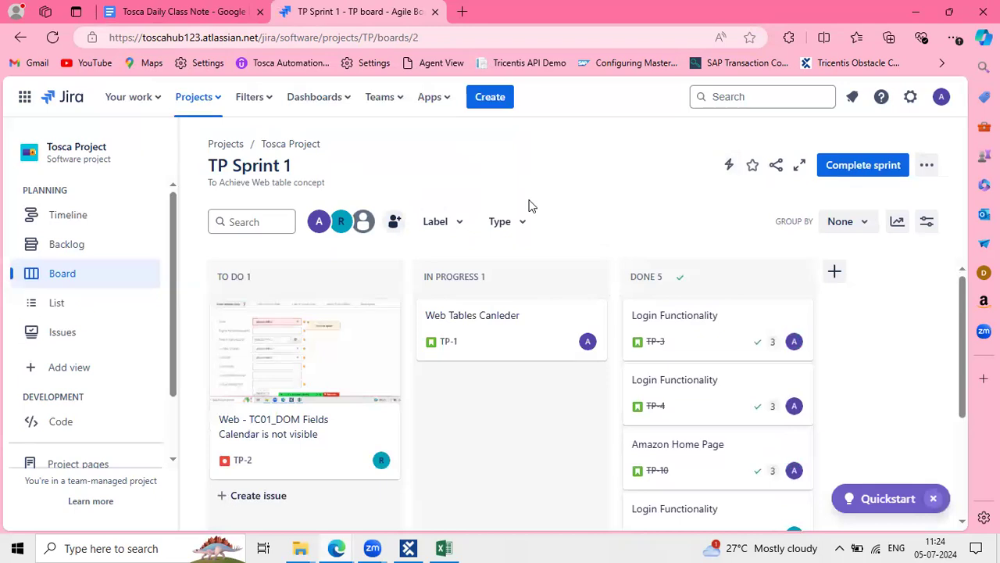
pyautogui.click(486, 101)
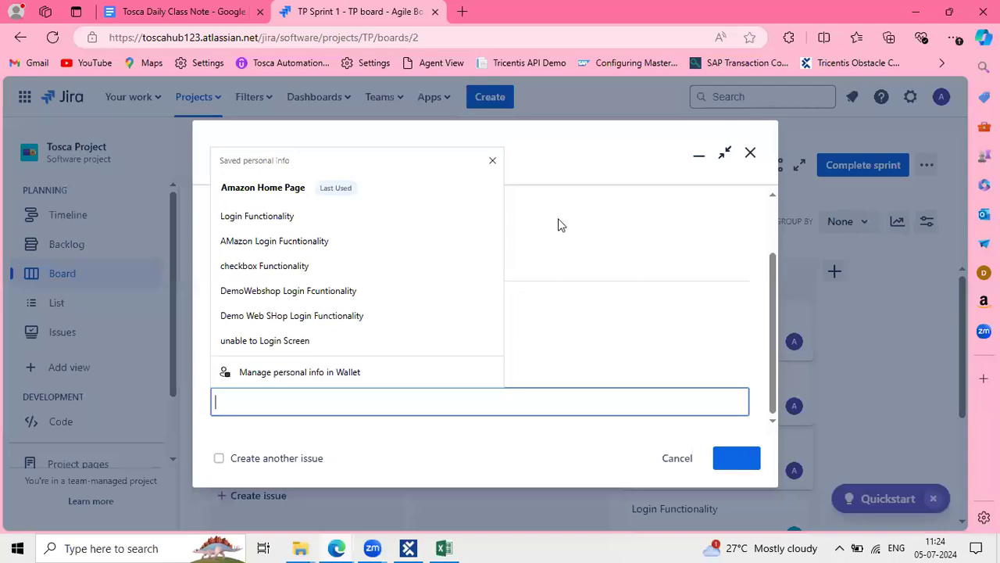
pyautogui.scroll(2, 290, 284)
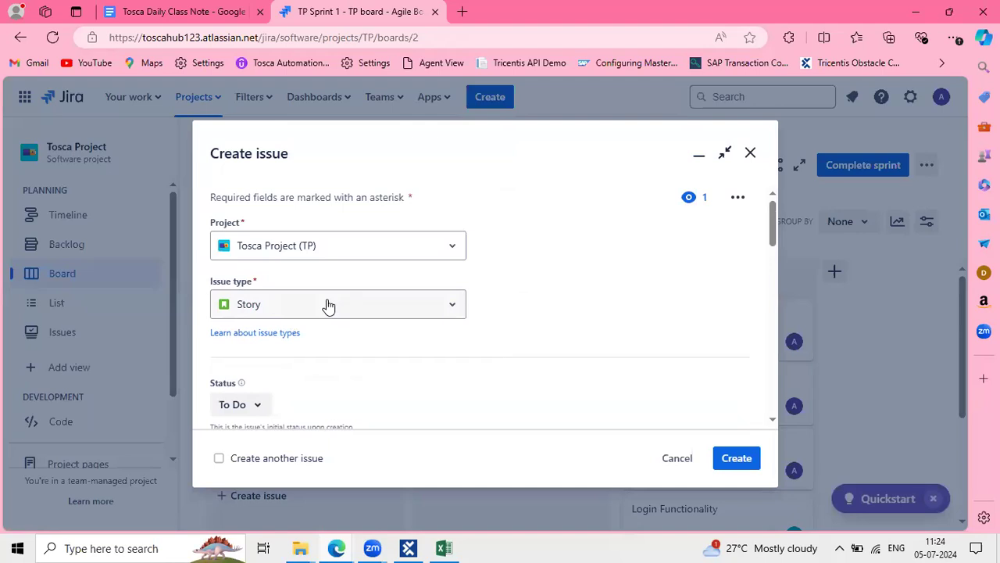
# Enter the summary 'Amazon Home page pages verification' for the new story
pyautogui.scroll(-4, 375, 380)
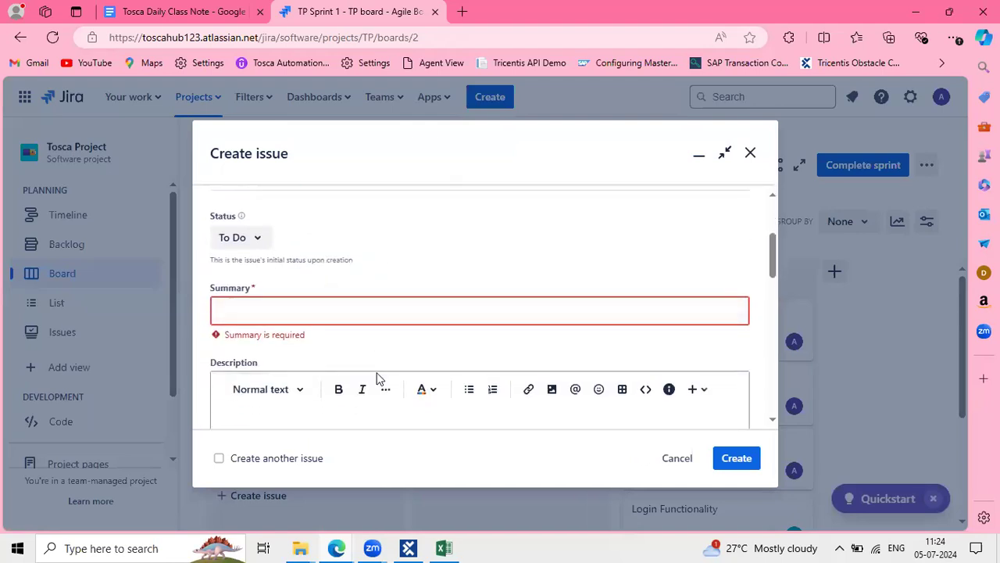
pyautogui.click(298, 316)
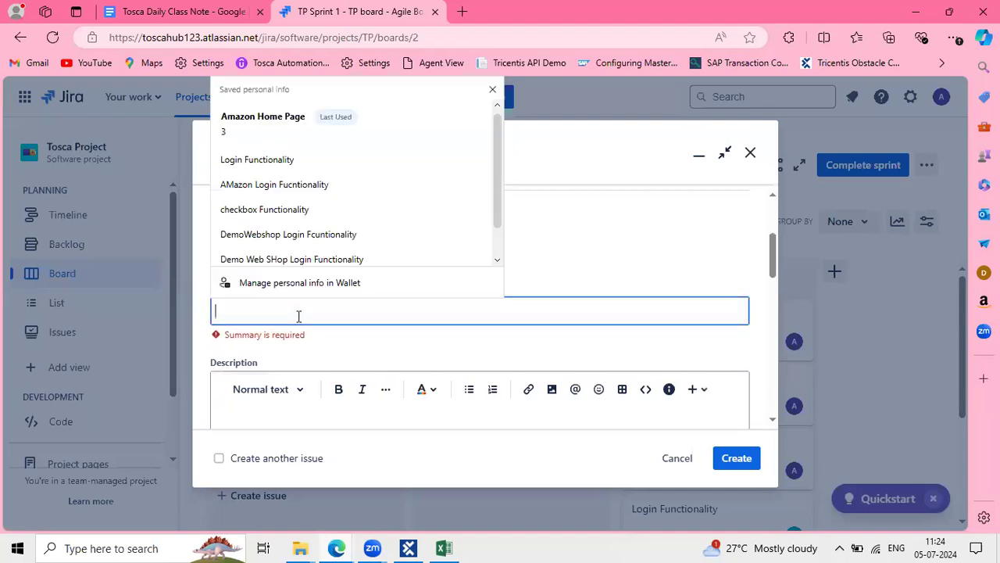
pyautogui.write('Ama')
pyautogui.write('zon ')
pyautogui.write('Homahe')
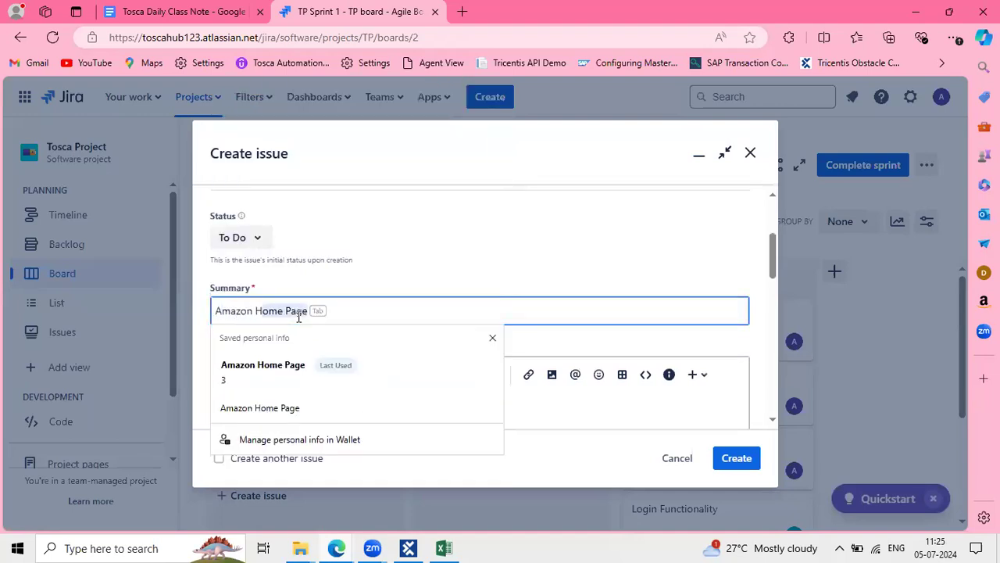
pyautogui.press('BackSpace')
pyautogui.press('BackSpace')
pyautogui.press('BackSpace')
pyautogui.write('e Pa')
pyautogui.press('BackSpace')
pyautogui.press('BackSpace')
pyautogui.write('page ')
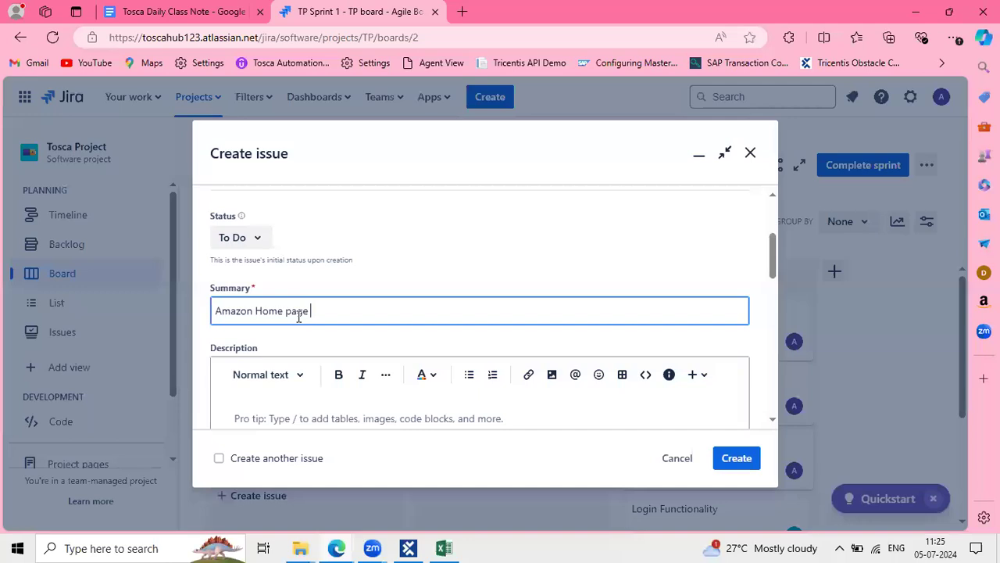
pyautogui.write('verification')
pyautogui.click(308, 311)
pyautogui.write('pages')
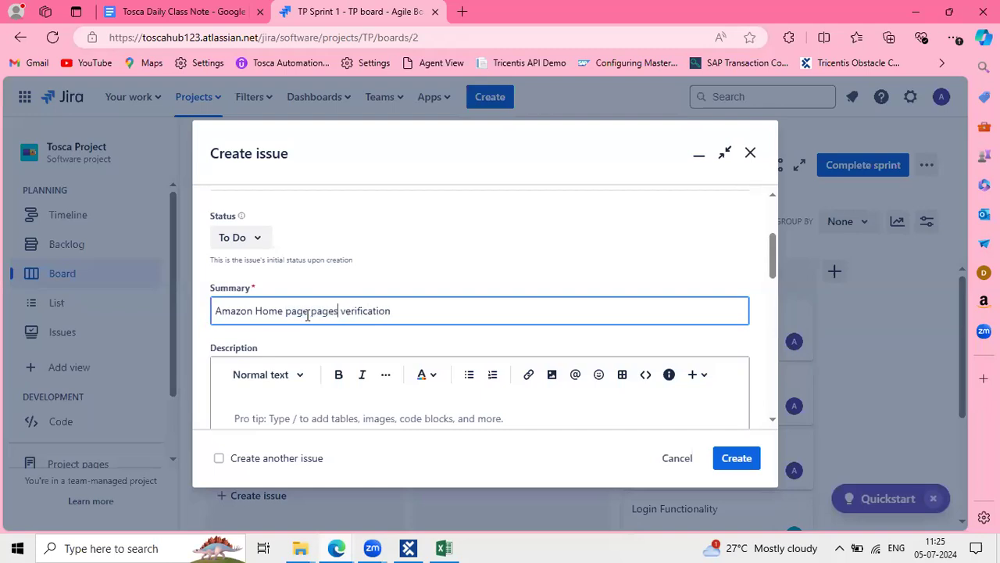
pyautogui.click(342, 310)
pyautogui.press('BackSpace')
pyautogui.scroll(-2, 417, 288)
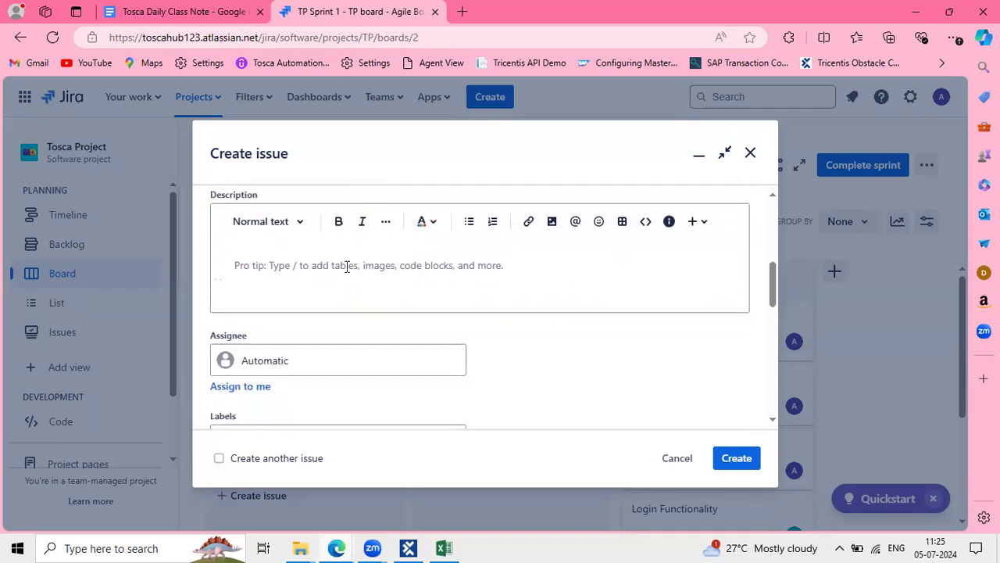
# Copy the three Amazon test steps from the class notes into the Description field
pyautogui.click(445, 547)
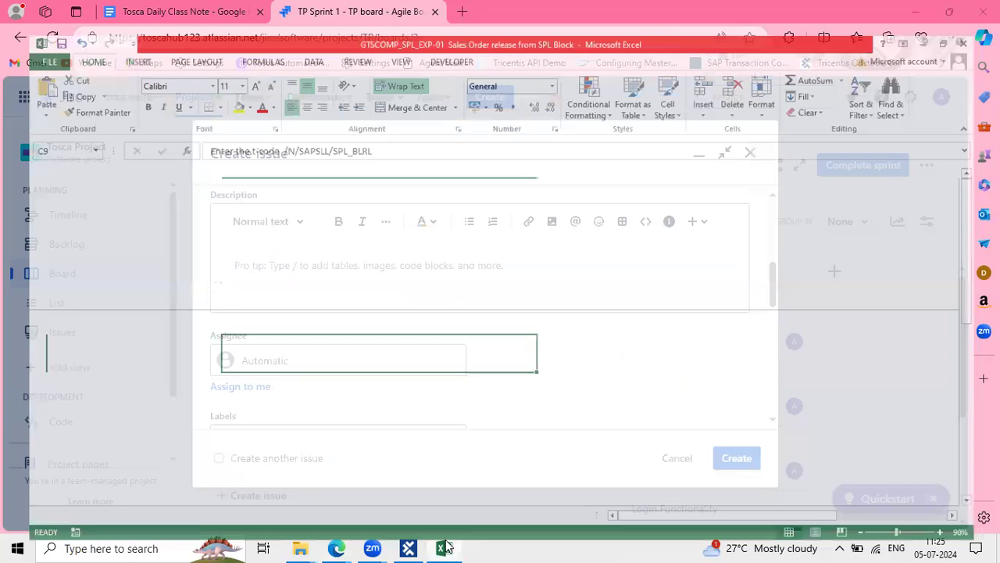
pyautogui.click(446, 547)
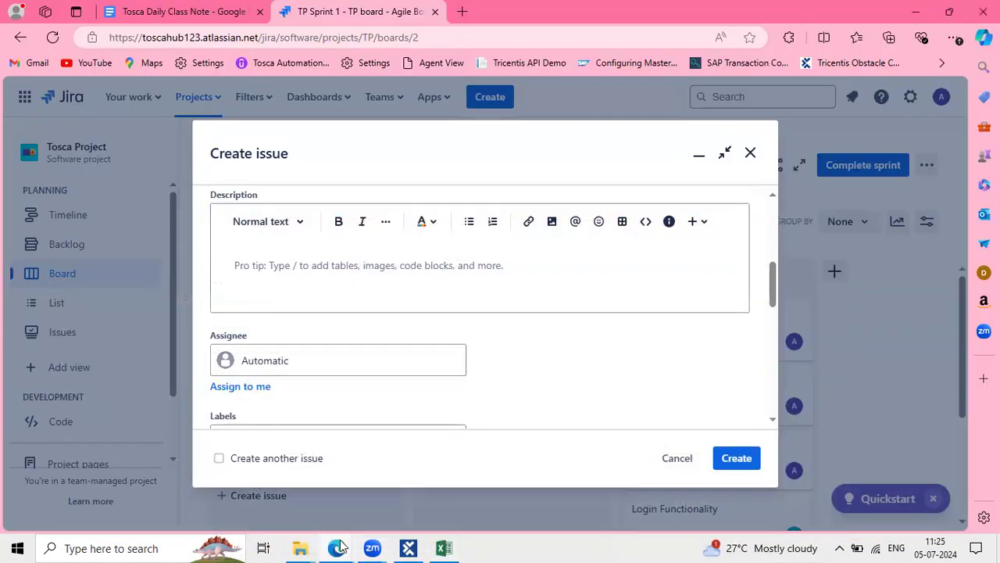
pyautogui.moveTo(338, 547)
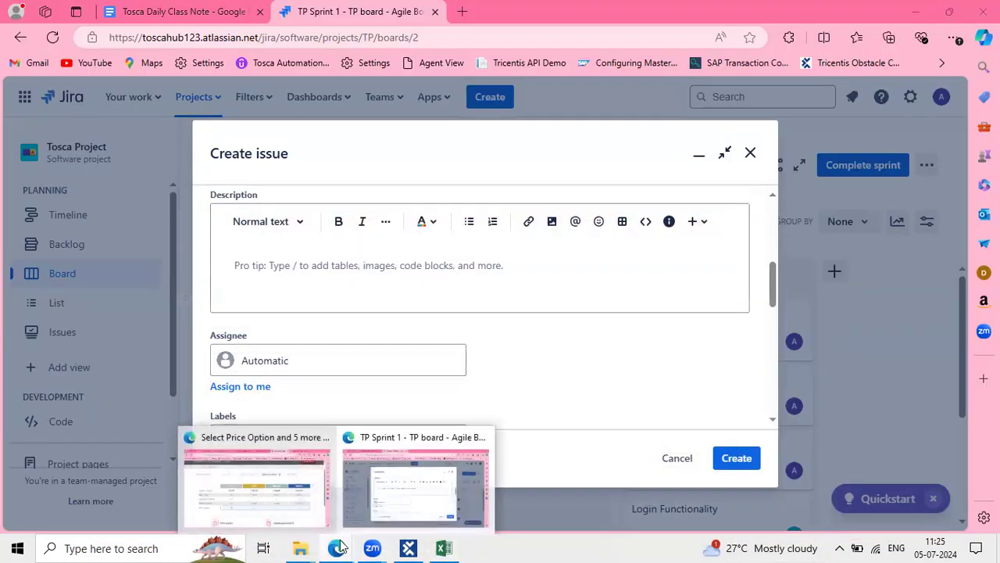
pyautogui.click(417, 485)
pyautogui.click(174, 11)
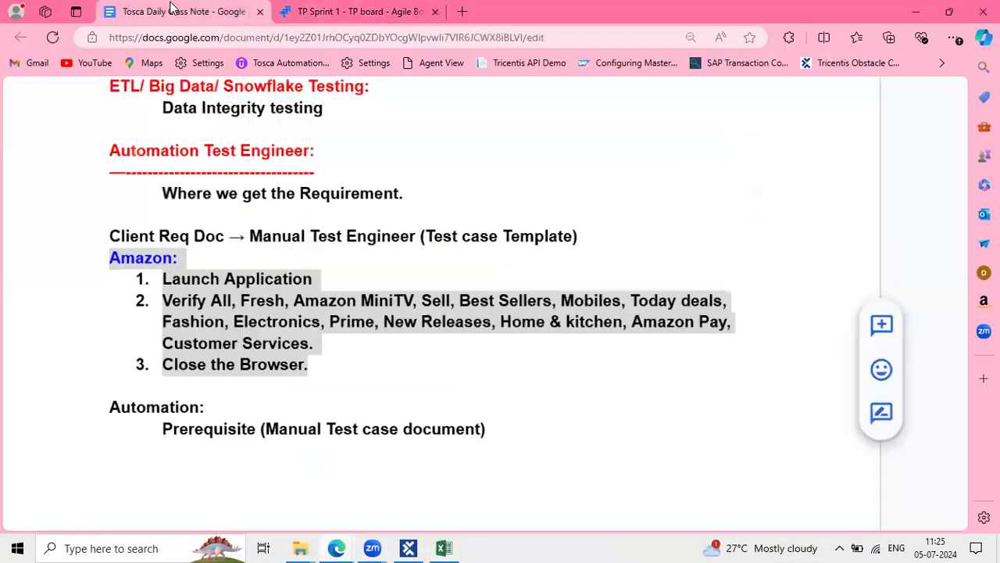
pyautogui.click(339, 346)
pyautogui.moveTo(318, 373); pyautogui.dragTo(147, 286)
pyautogui.hotkey('ctrl', 'c')
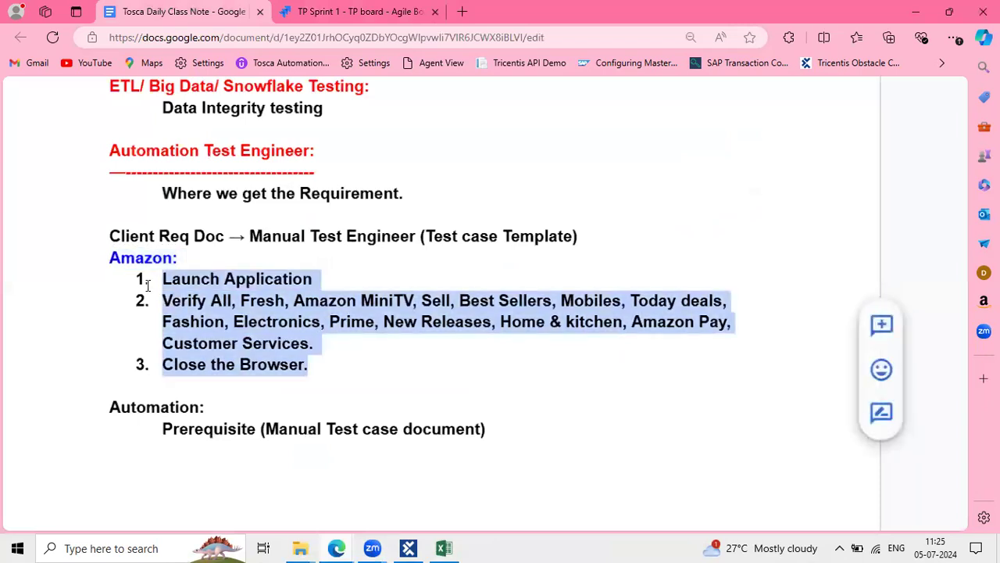
pyautogui.click(348, 11)
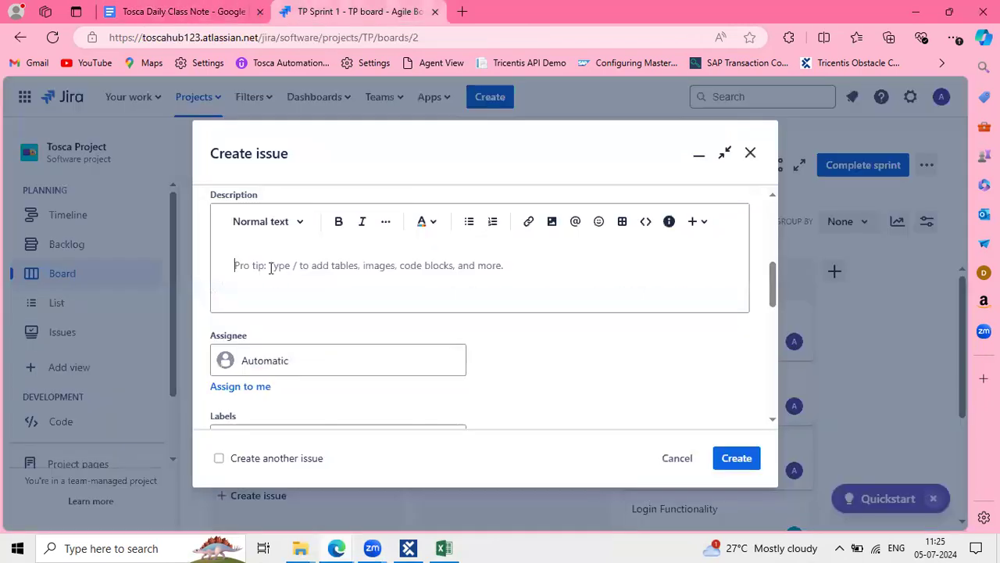
pyautogui.hotkey('ctrl', 'v')
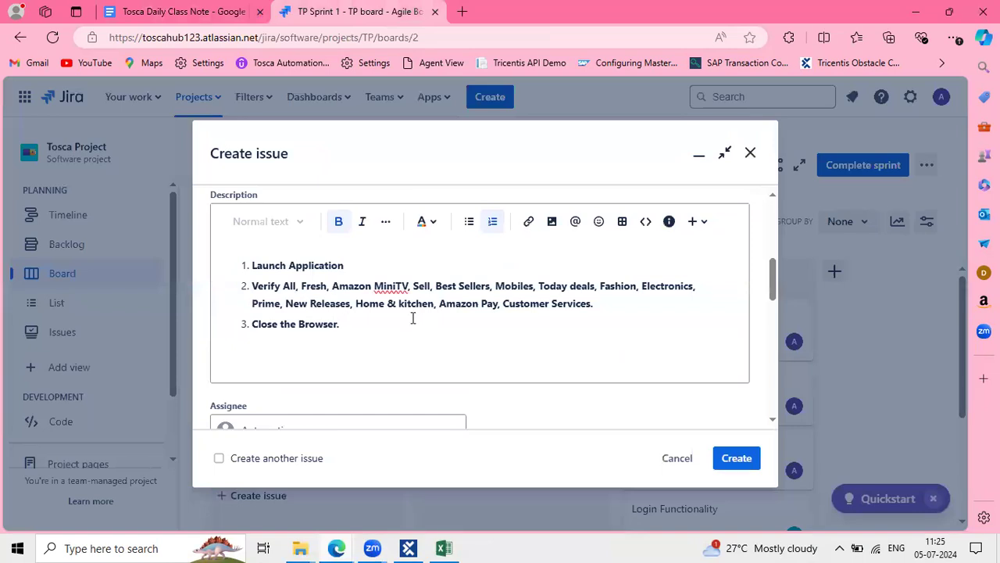
pyautogui.scroll(-2, 407, 386)
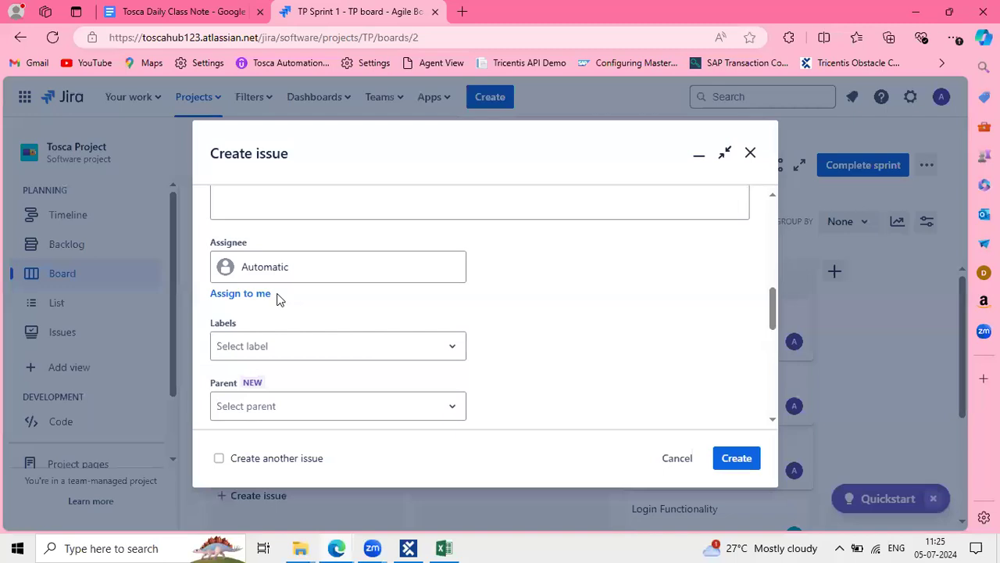
# Assign the story to a teammate, leaving Labels empty
pyautogui.click(262, 267)
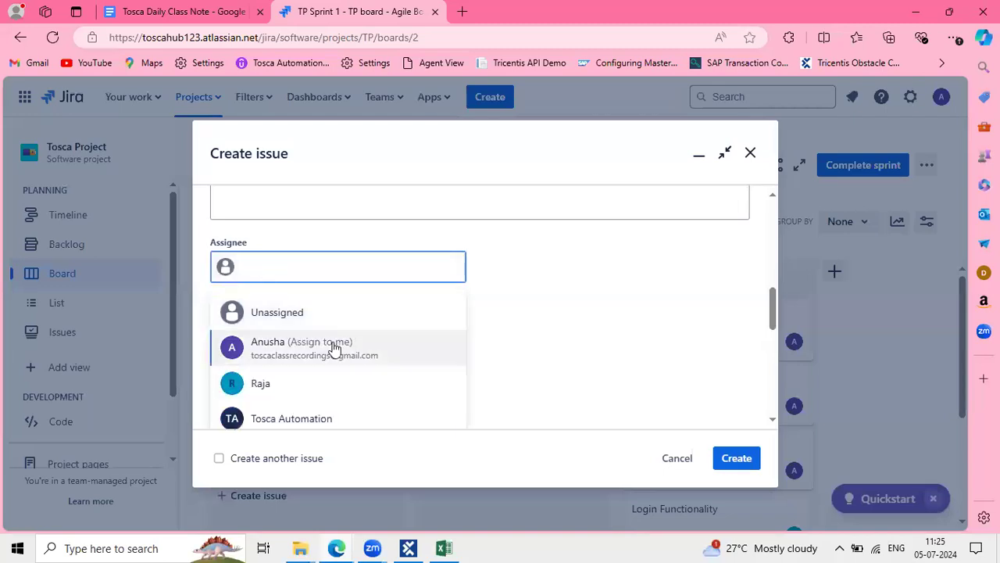
pyautogui.click(263, 384)
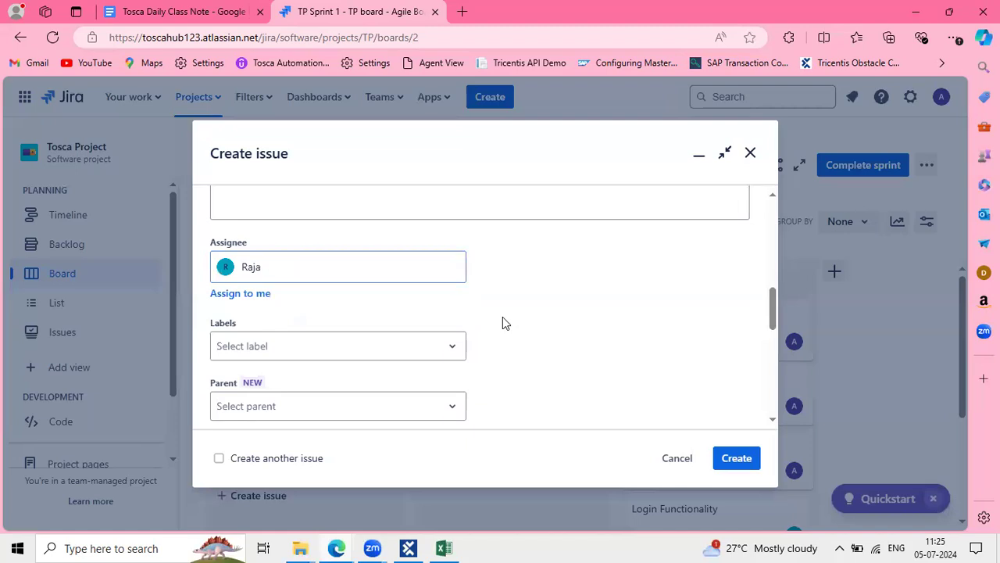
pyautogui.scroll(-2, 391, 313)
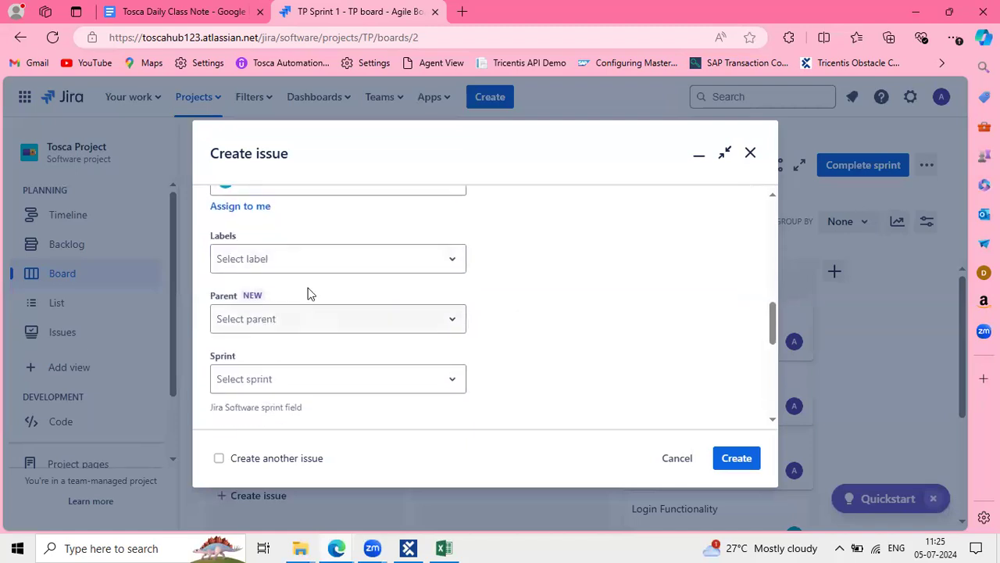
pyautogui.click(306, 259)
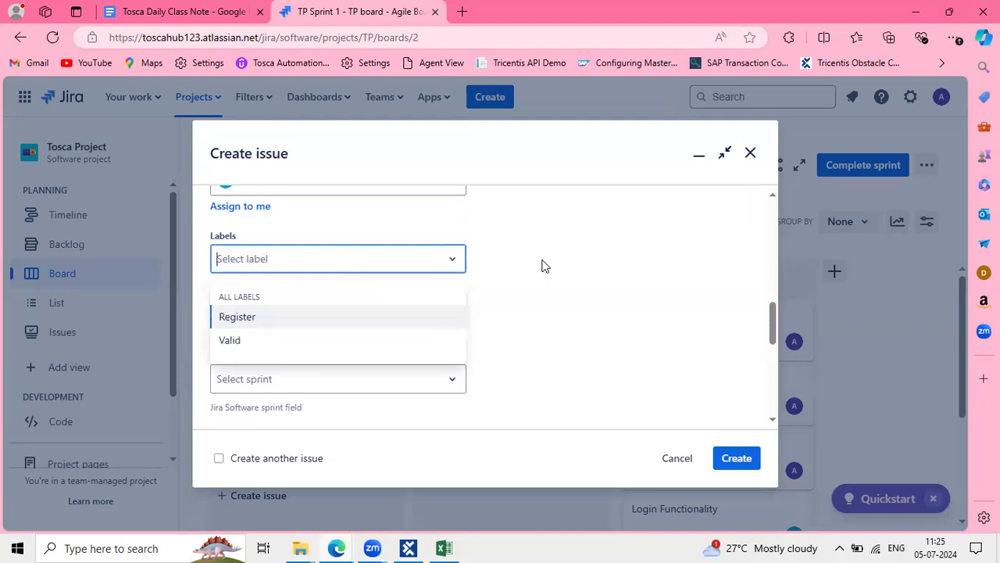
pyautogui.click(544, 266)
pyautogui.scroll(-2, 398, 332)
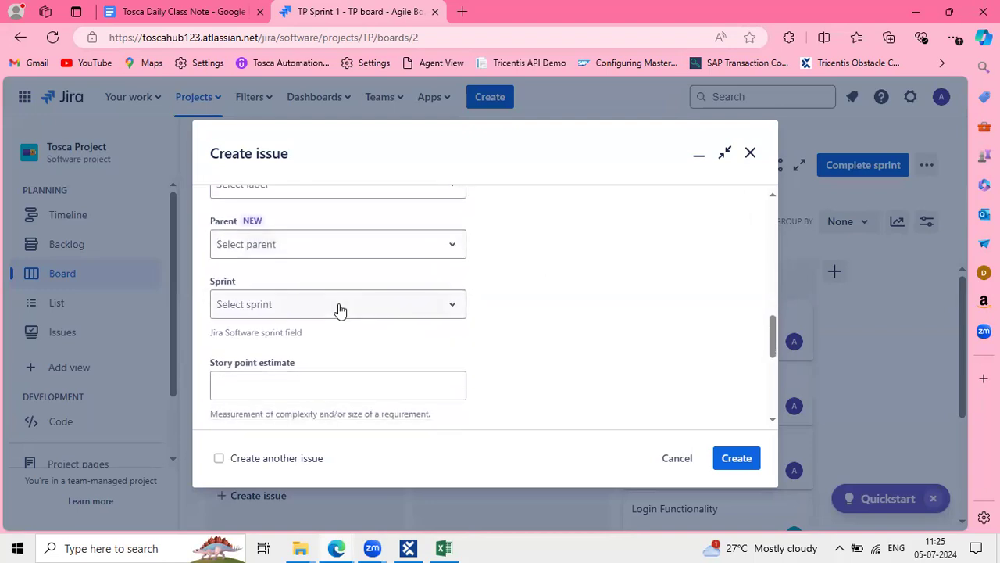
# Add the story to TP Sprint 1
pyautogui.click(340, 310)
pyautogui.scroll(-1, 506, 341)
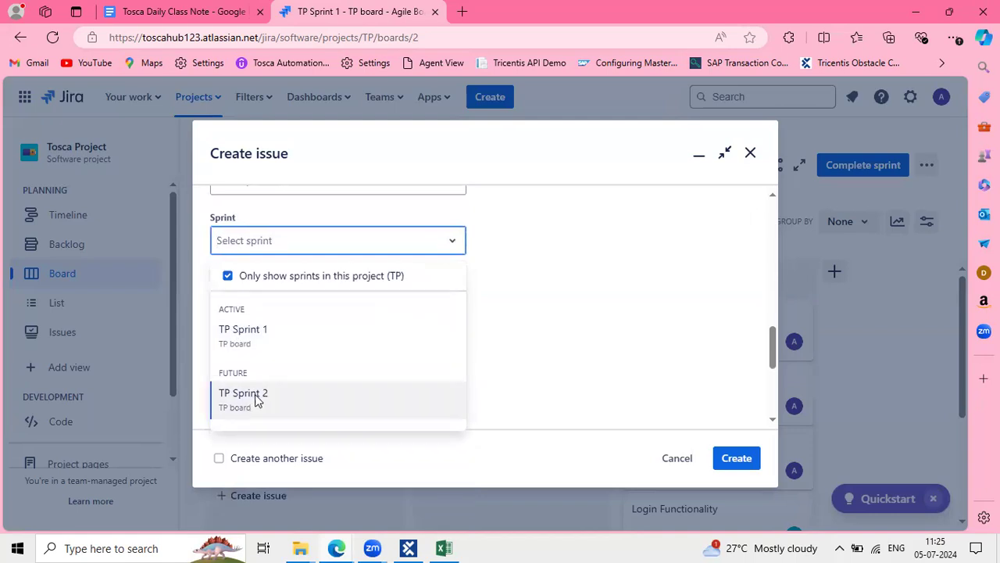
pyautogui.click(257, 332)
pyautogui.click(523, 280)
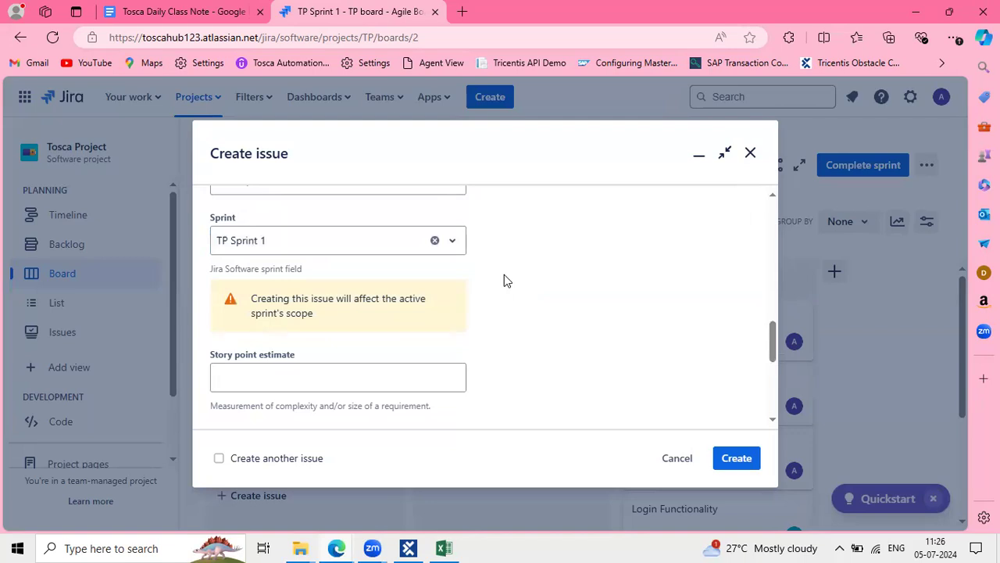
pyautogui.scroll(-1, 421, 297)
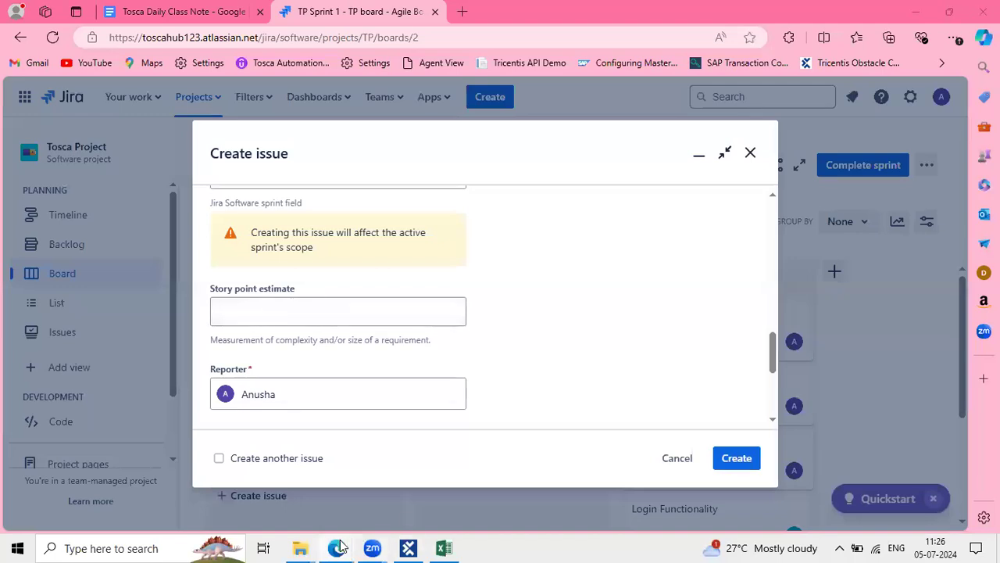
# Return to the class notes and select the three Amazon test steps
pyautogui.moveTo(337, 546)
pyautogui.click(149, 7)
pyautogui.moveTo(310, 364); pyautogui.dragTo(154, 275)
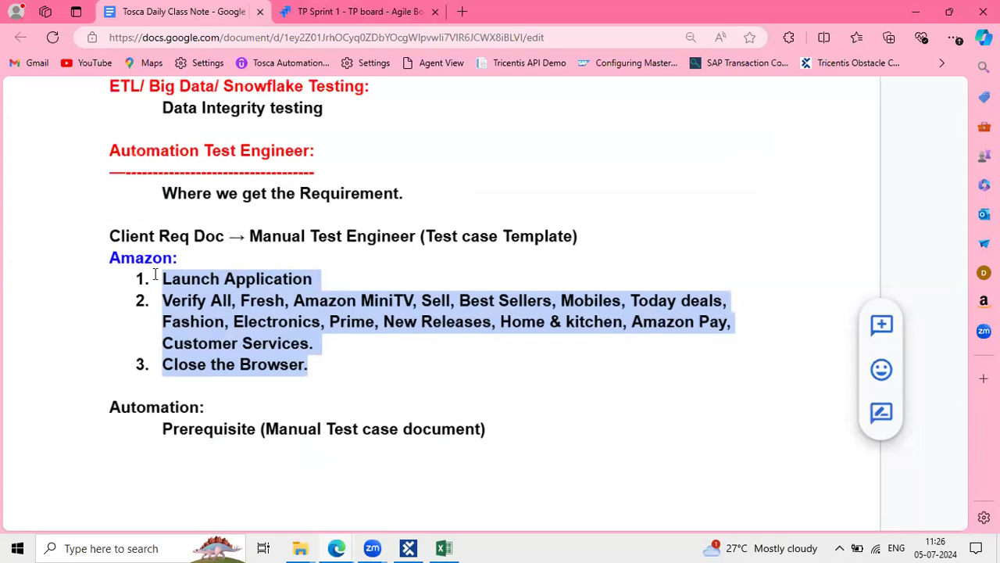
# Select the Amazon step list and glance at Tosca Commander and the Jira form
pyautogui.click(268, 345)
pyautogui.click(317, 363)
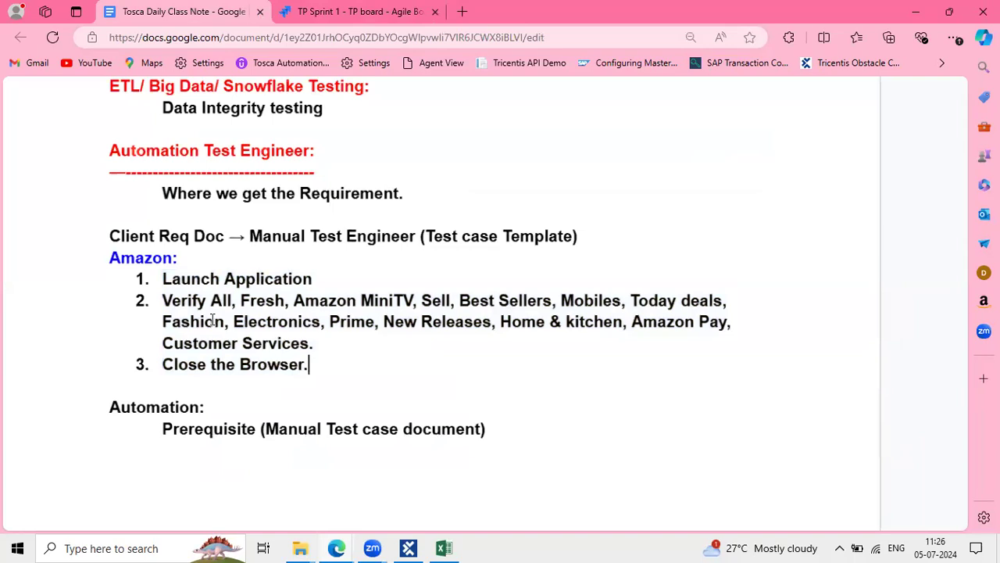
pyautogui.keyDown('shift'); pyautogui.click(154, 284); pyautogui.keyUp('shift')
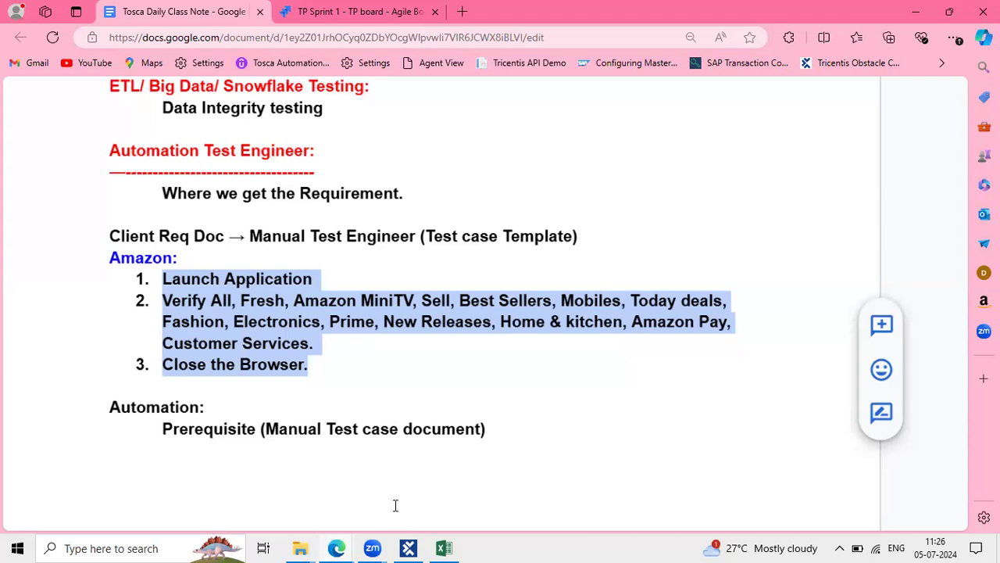
pyautogui.click(410, 548)
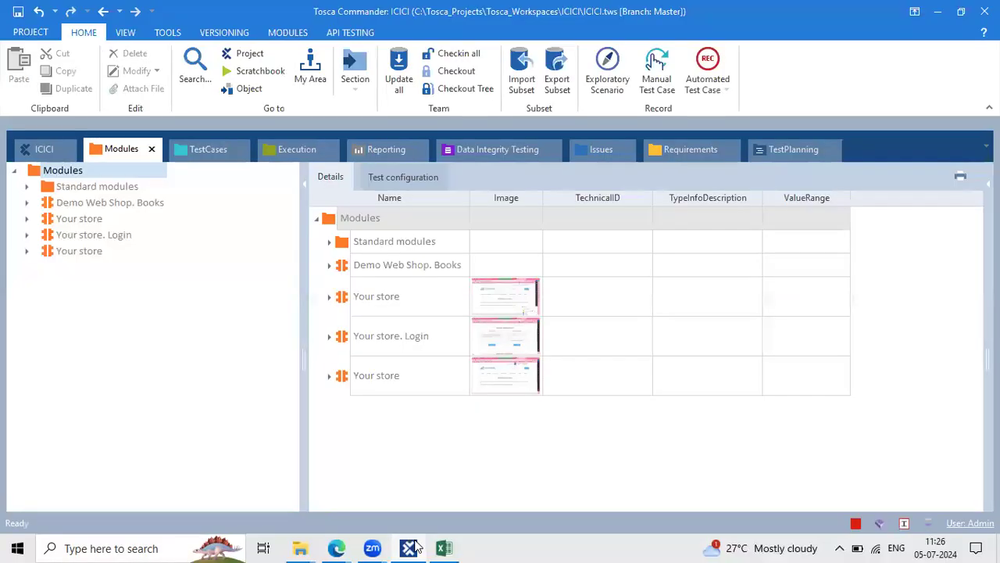
pyautogui.click(409, 548)
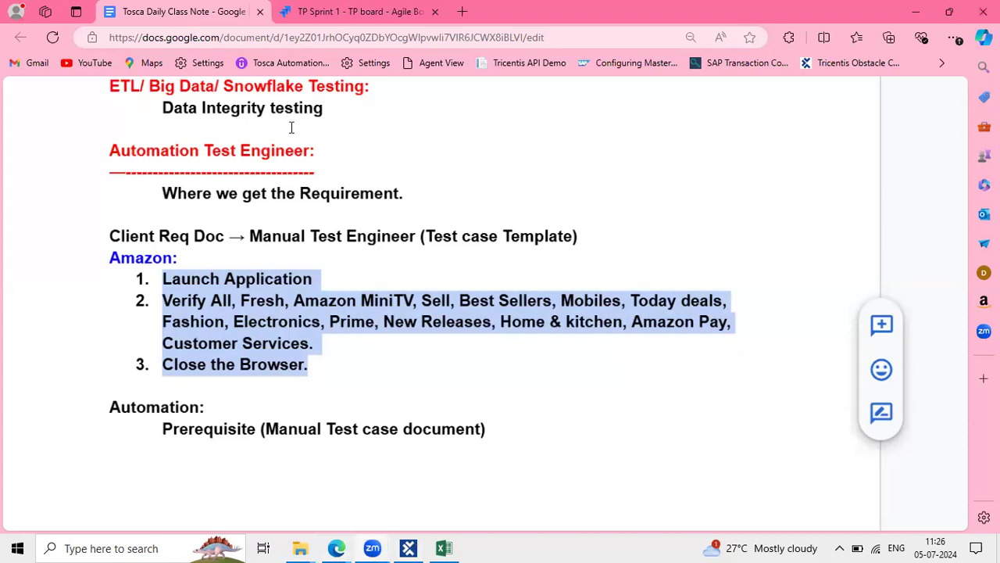
pyautogui.hotkey('ctrl', 'Tab')
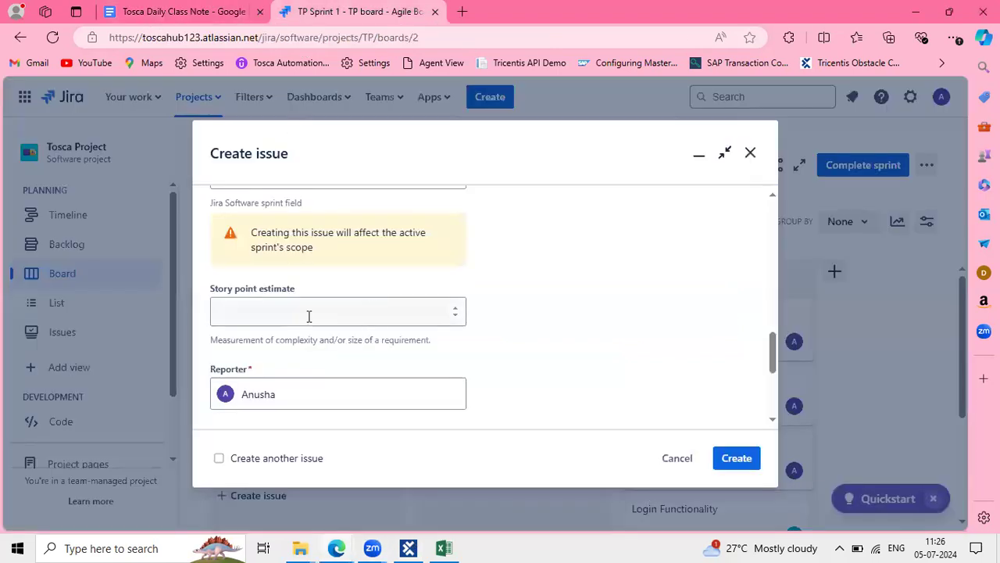
pyautogui.click(177, 12)
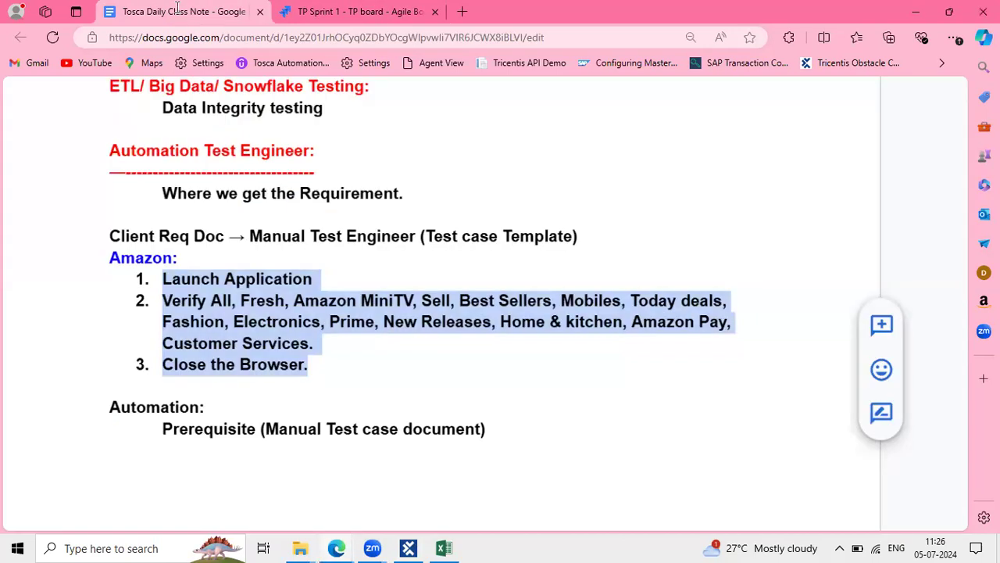
# Add the lines '2,3 -> easy' and '5 -> moderate' above Automation:
pyautogui.click(195, 396)
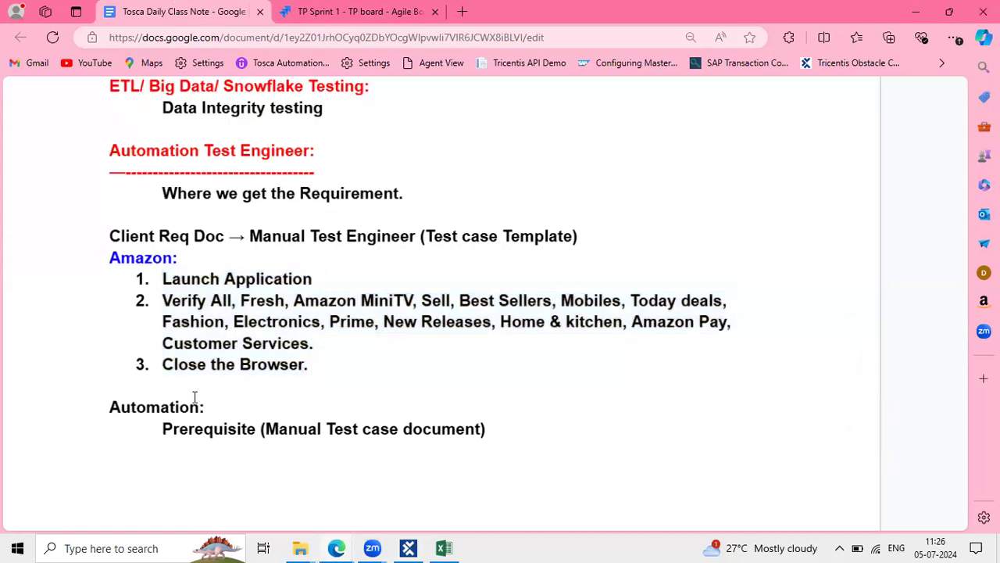
pyautogui.press('Return')
pyautogui.write('2,3 ')
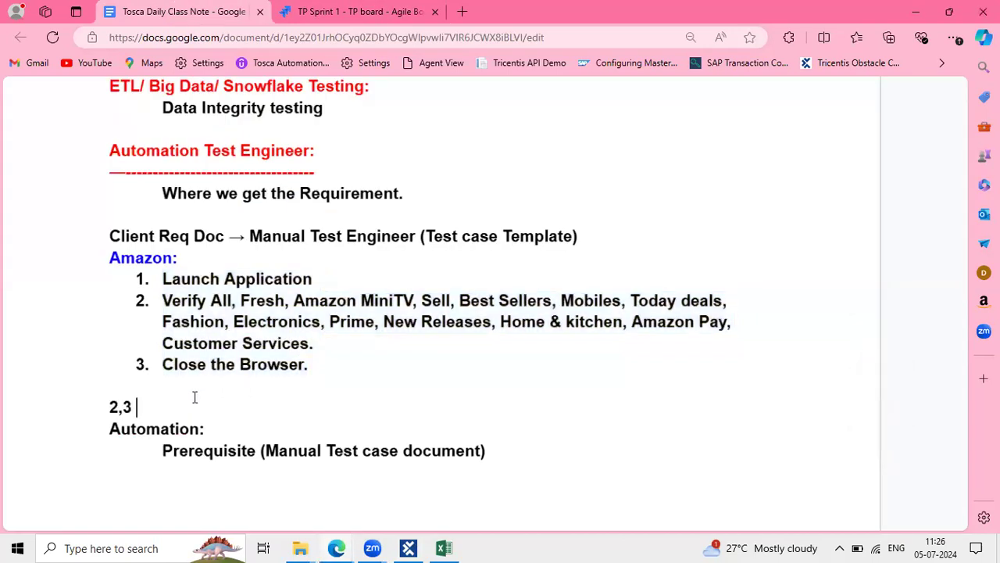
pyautogui.write('-> easy')
pyautogui.press('Return')
pyautogui.write('5 -')
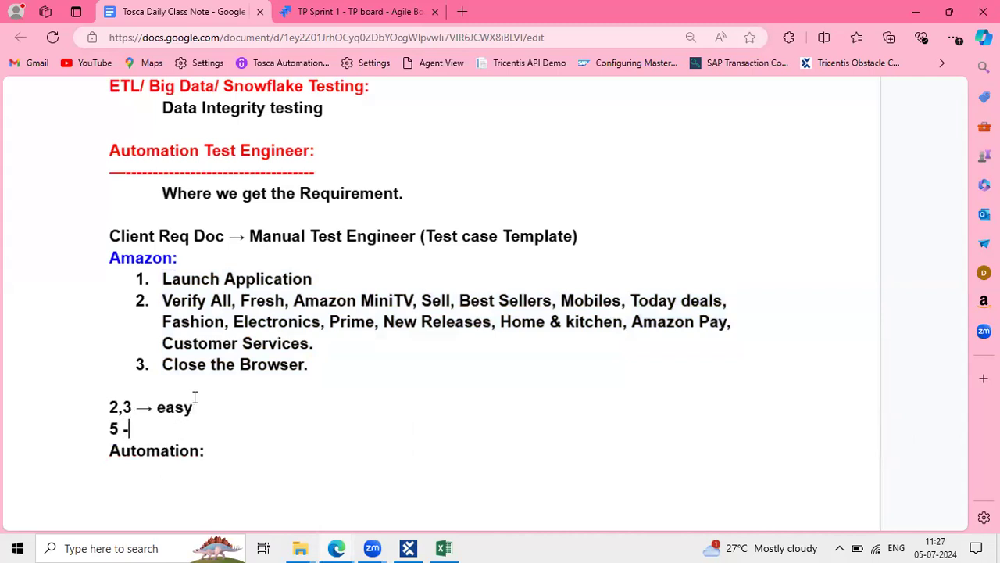
pyautogui.write('> moderate')
pyautogui.press('Return')
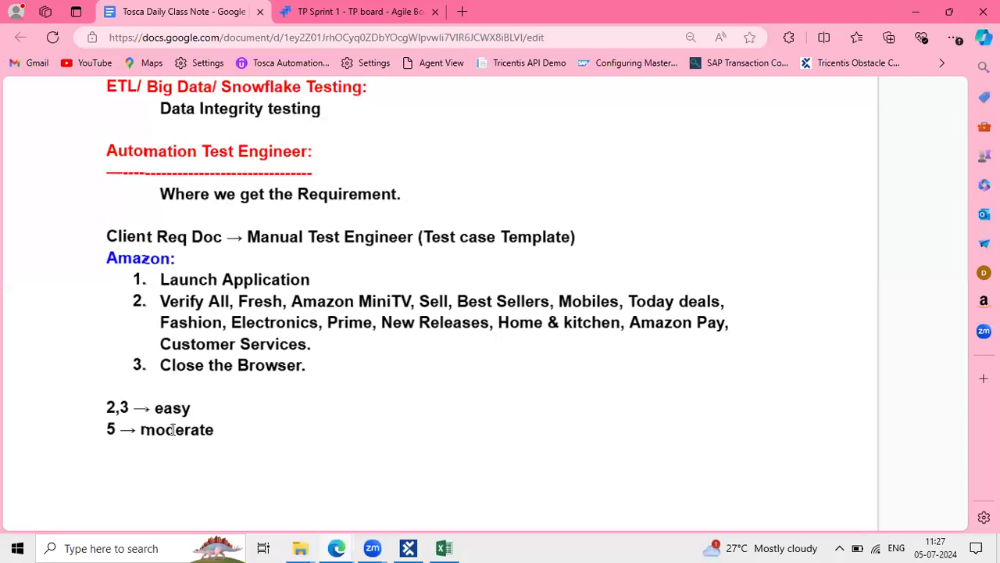
# Add the lines '8 -> complexity' and '13 -> More complexity' beneath them
pyautogui.write('8 -> compl')
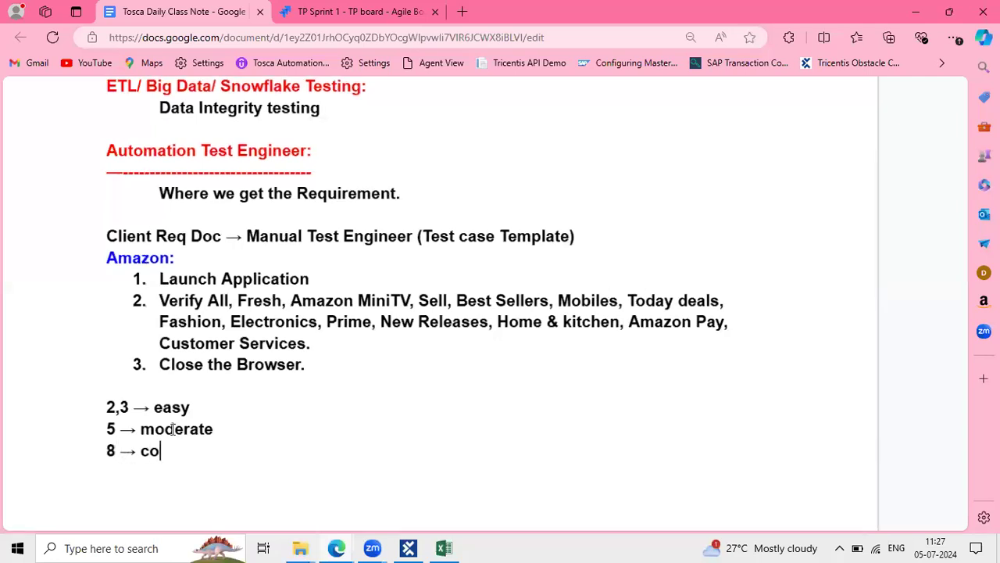
pyautogui.write('xity')
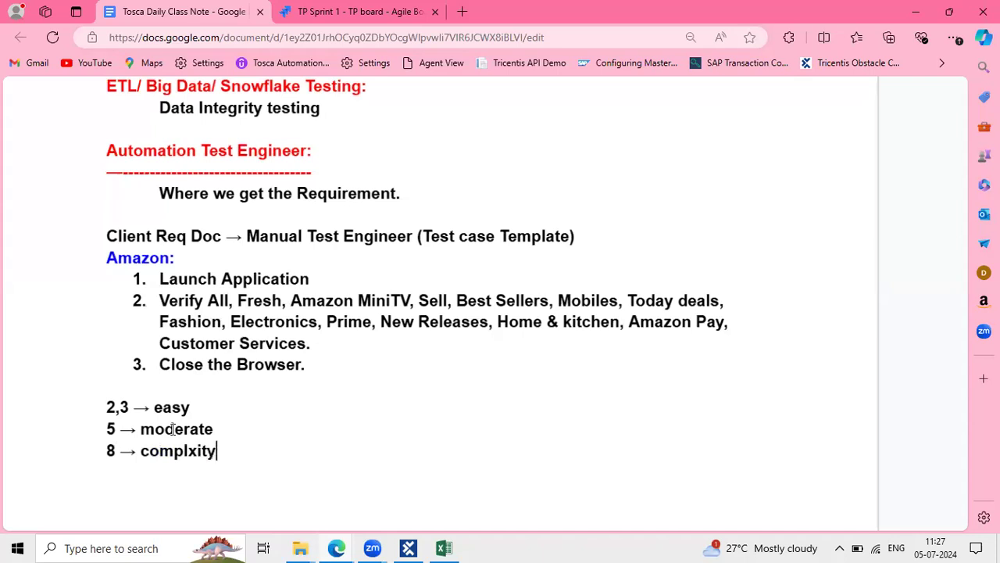
pyautogui.press('Return')
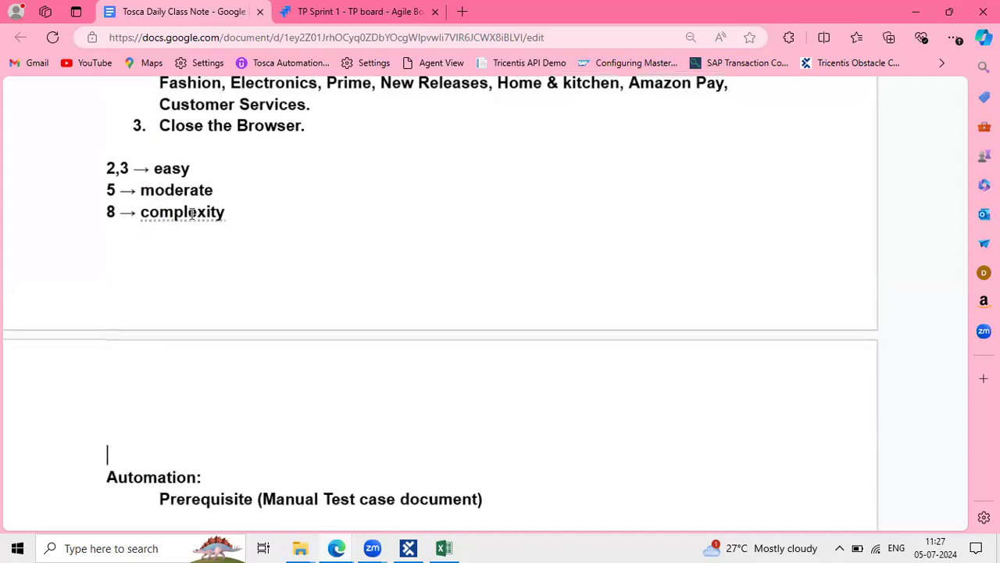
pyautogui.write('1 3')
pyautogui.press('BackSpace')
pyautogui.press('BackSpace')
pyautogui.write('3 -> M')
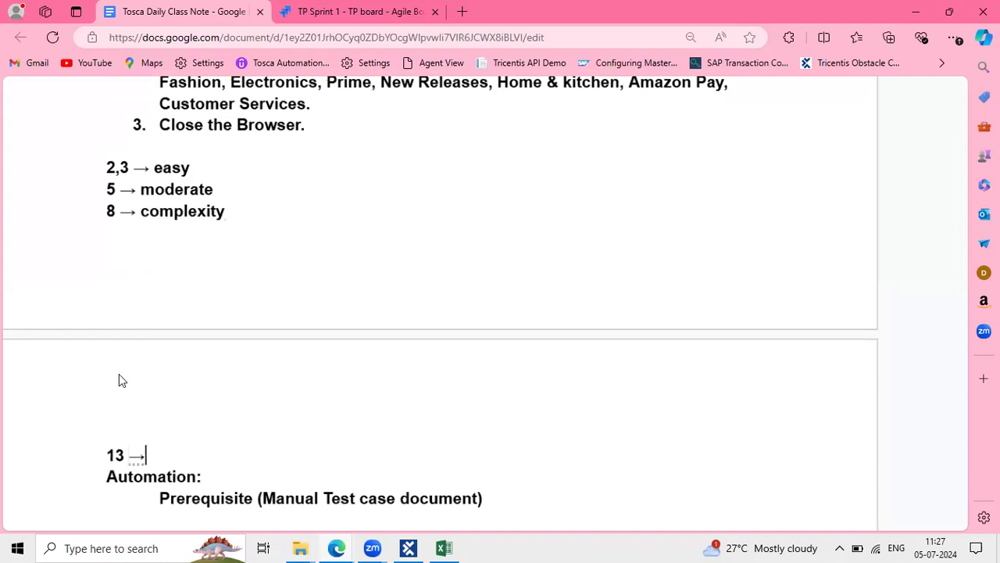
pyautogui.write('ore com')
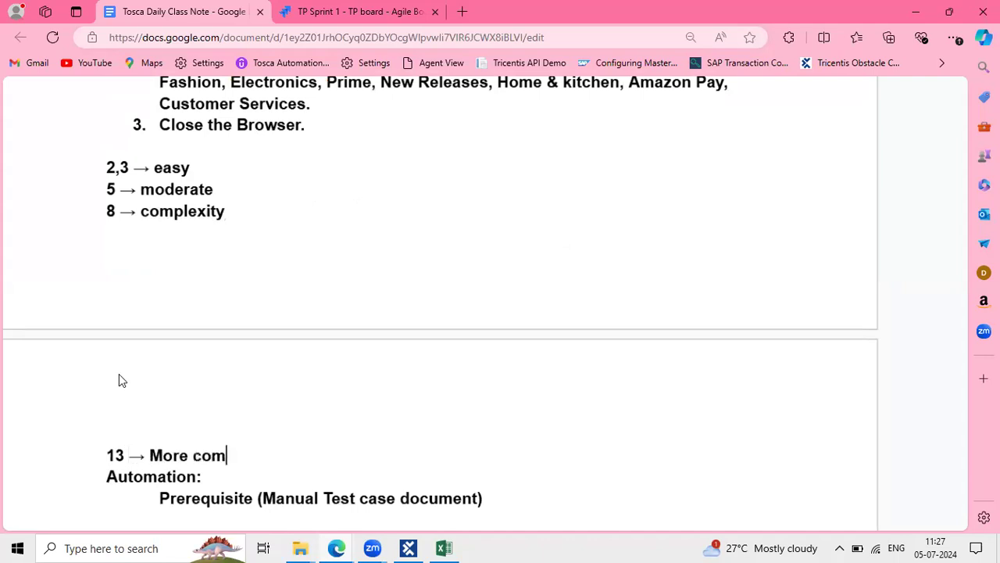
pyautogui.write('plexity')
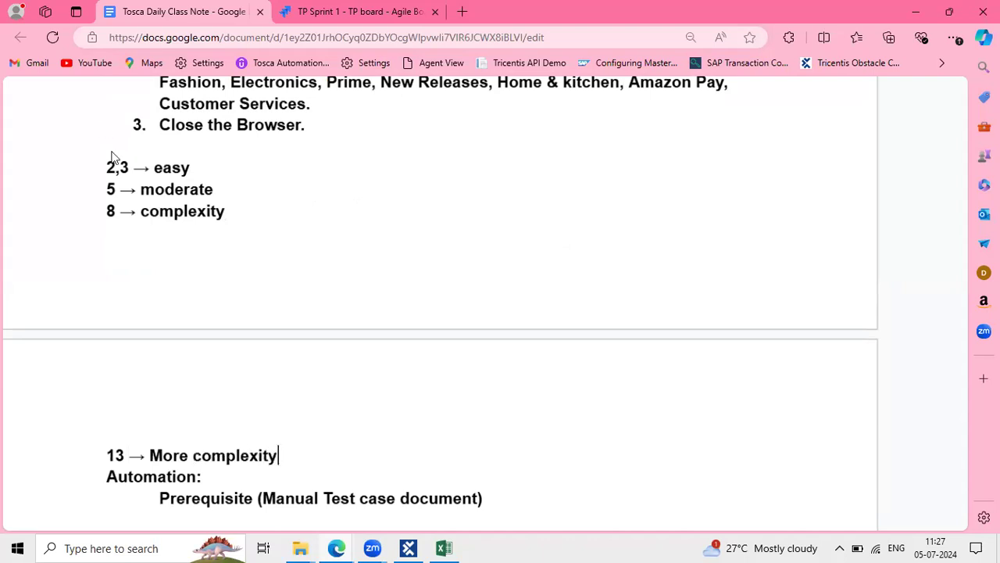
pyautogui.press('Return')
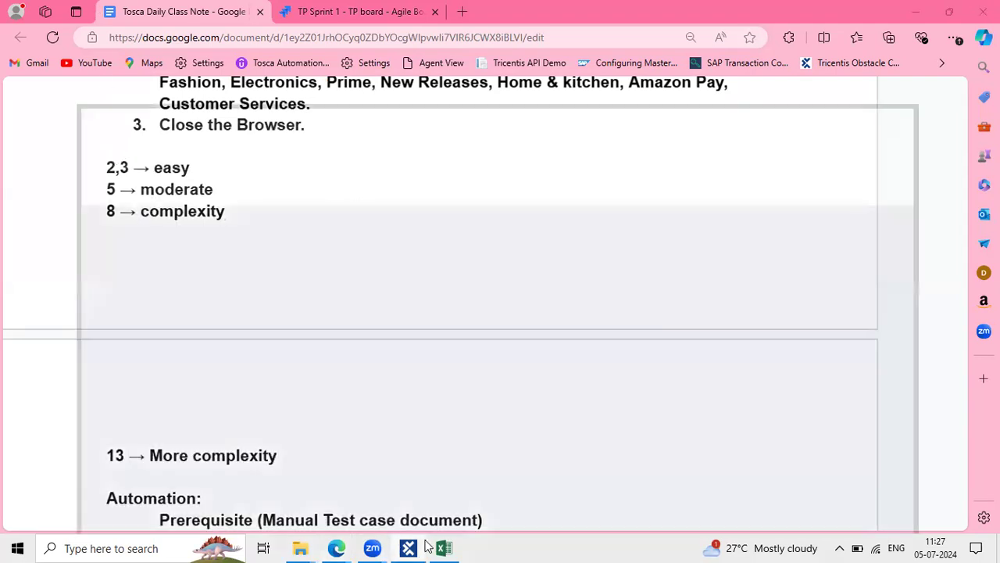
# Back in Jira's Create issue dialog, set the story point estimate to 3
pyautogui.click(420, 547)
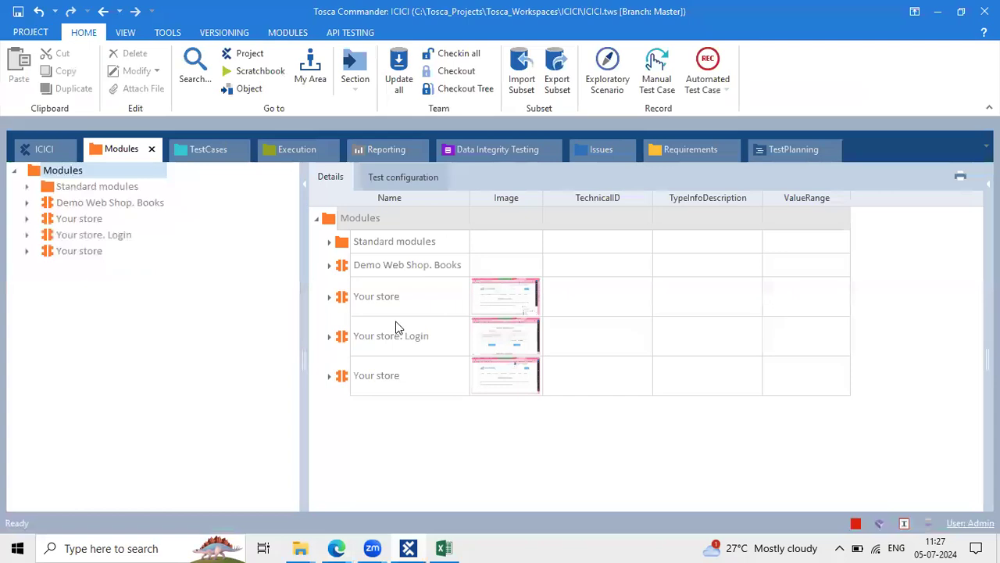
pyautogui.click(443, 547)
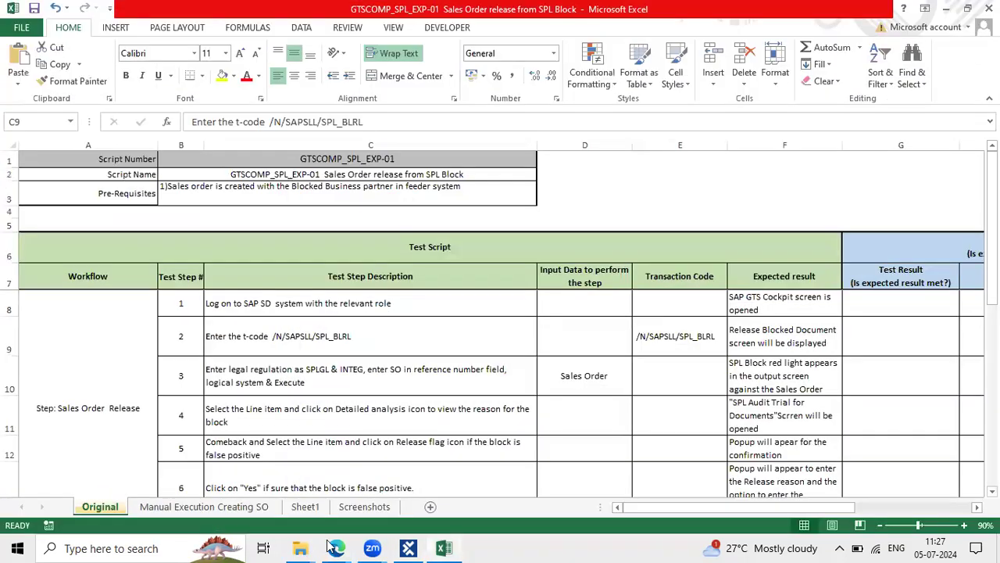
pyautogui.moveTo(335, 547)
pyautogui.click(376, 508)
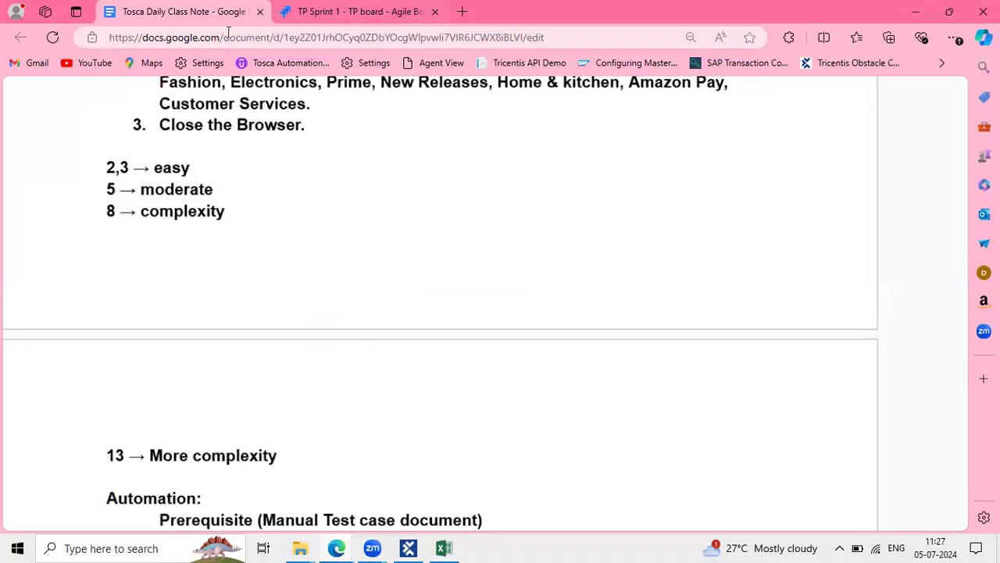
pyautogui.hotkey('ctrl', 'Tab')
pyautogui.click(279, 319)
pyautogui.write('3')
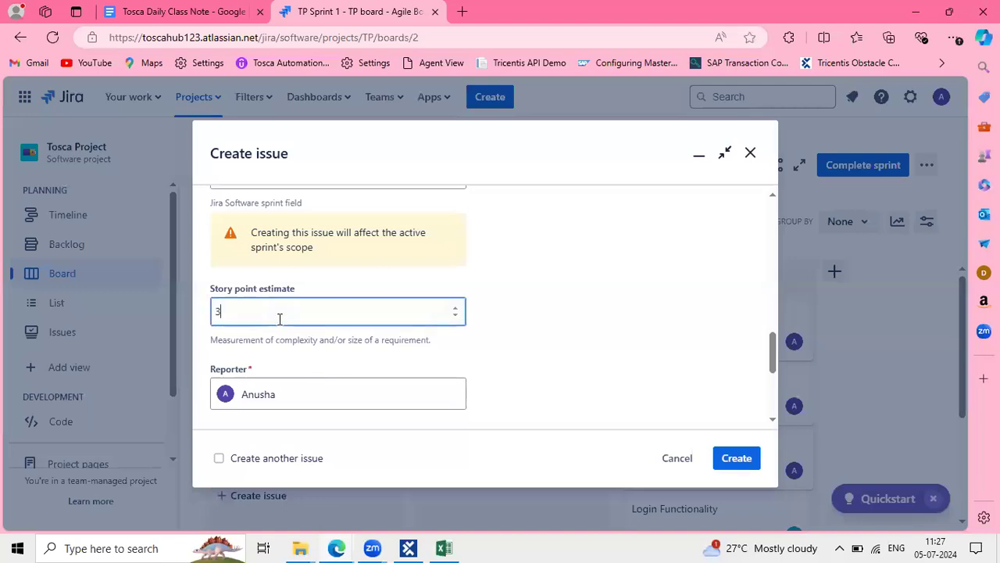
pyautogui.click(600, 350)
# Enter the notes 'P1 --> 16 story point' and '2 weeks' in the open fields
pyautogui.scroll(-1, 601, 351)
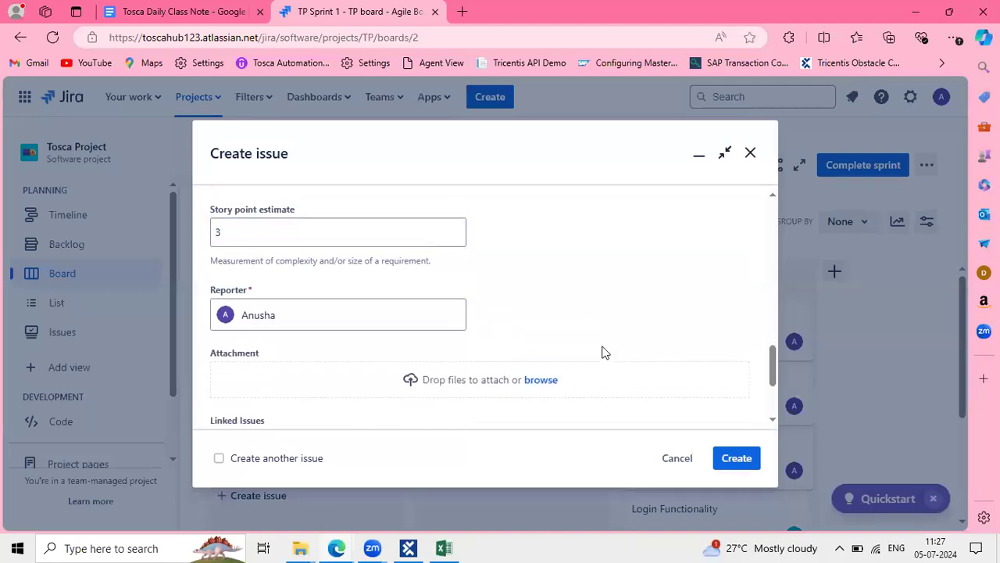
pyautogui.scroll(1, 606, 258)
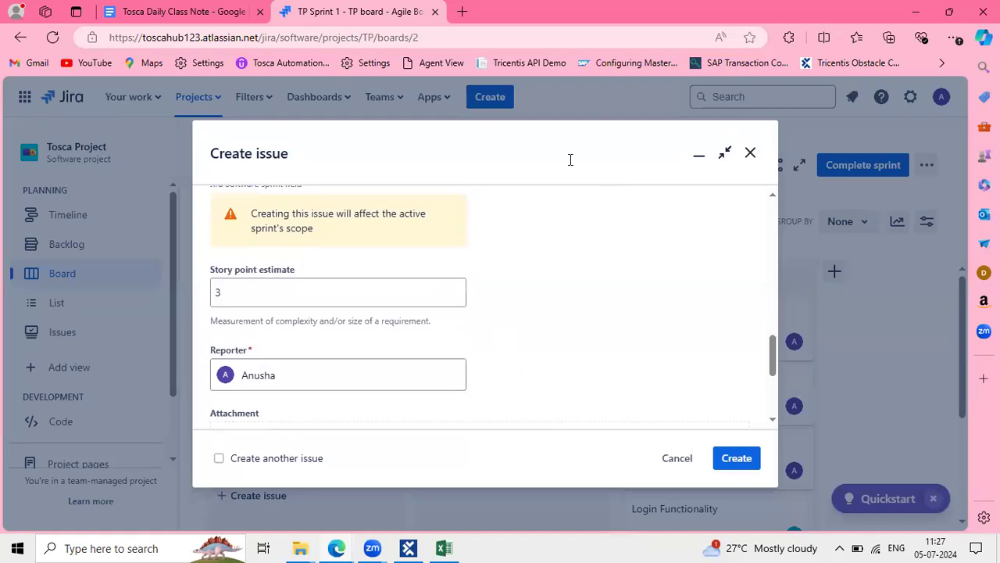
pyautogui.click(493, 232)
pyautogui.write('P1 --> ')
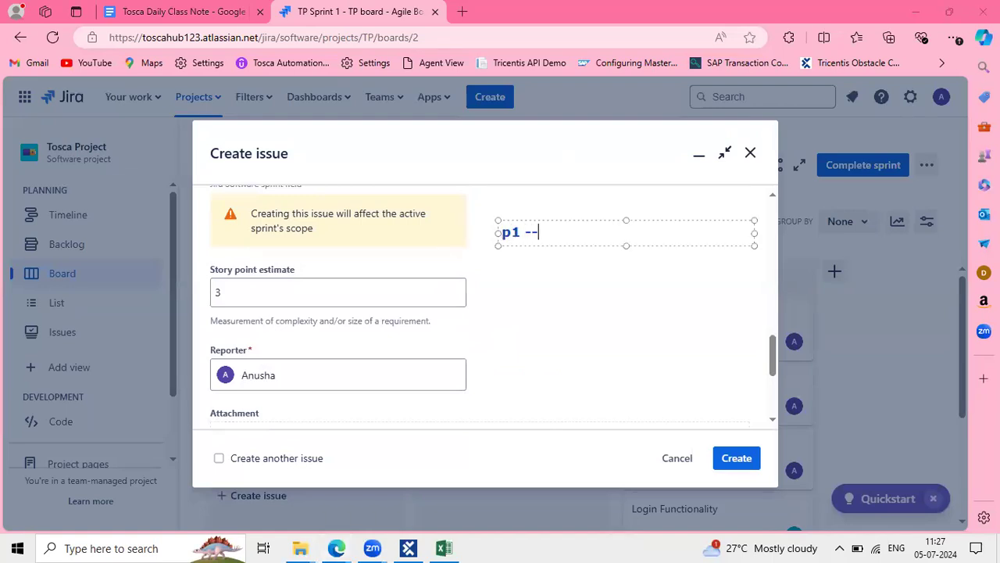
pyautogui.write('16 story point')
pyautogui.press('Return')
pyautogui.click(678, 233)
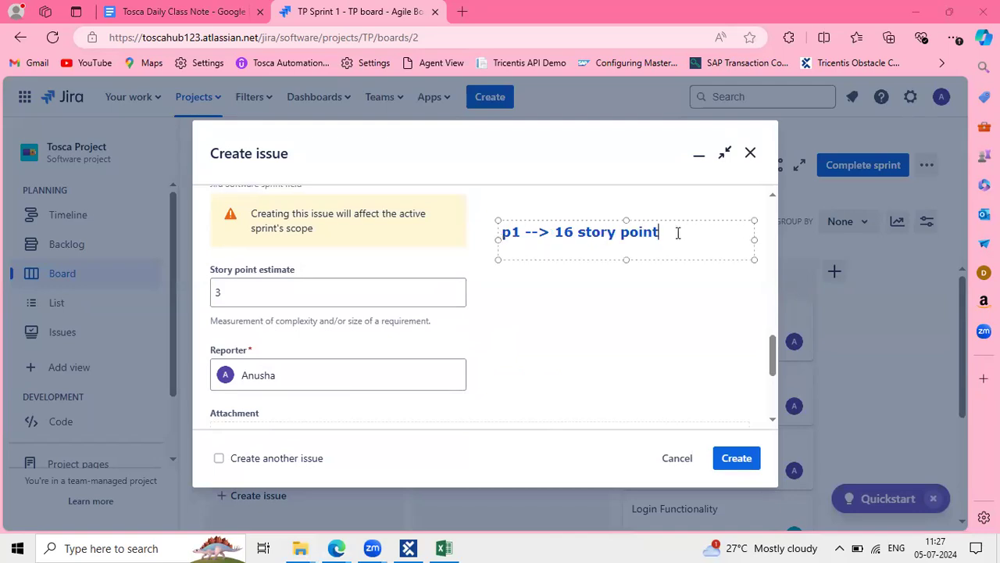
pyautogui.write('s')
pyautogui.click(602, 360)
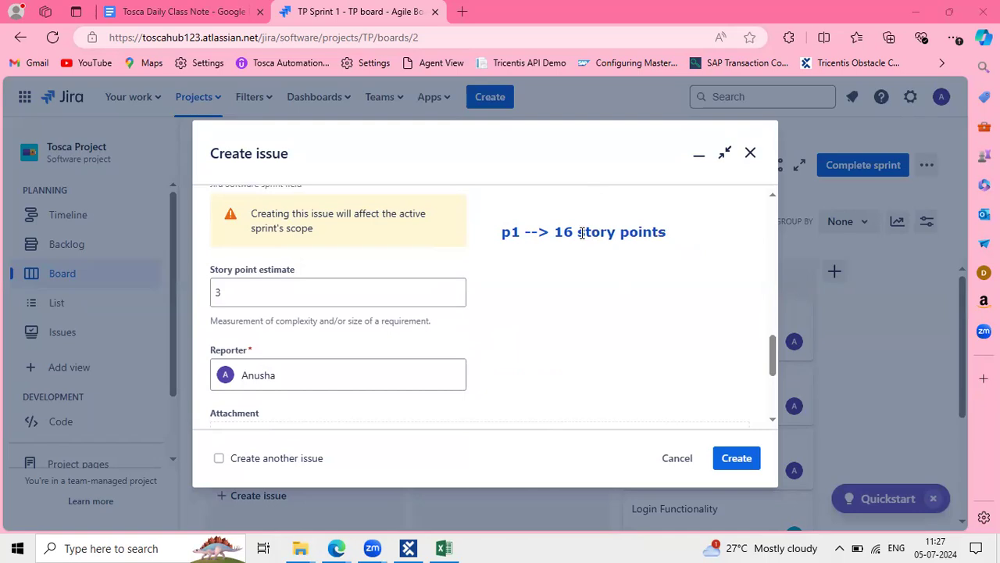
pyautogui.click(491, 203)
pyautogui.write('2 weeks')
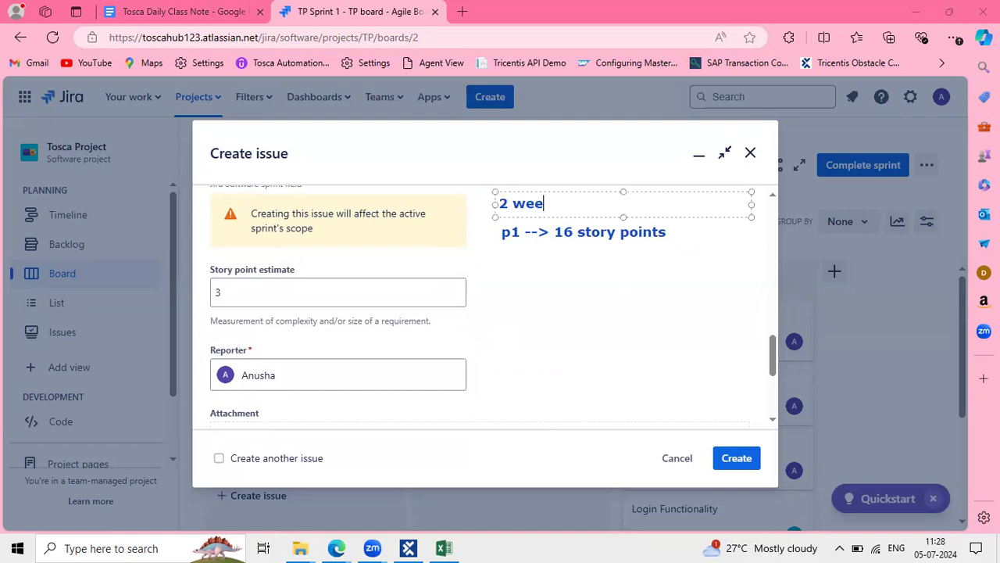
pyautogui.click(520, 247)
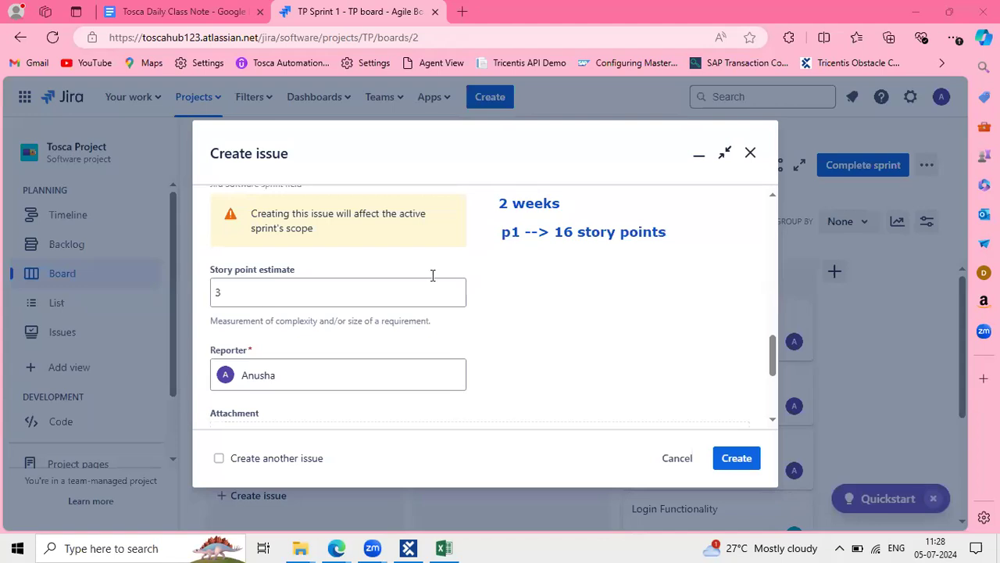
# Submit the form to create issue TP-11 in TP Sprint 1
pyautogui.click(543, 271)
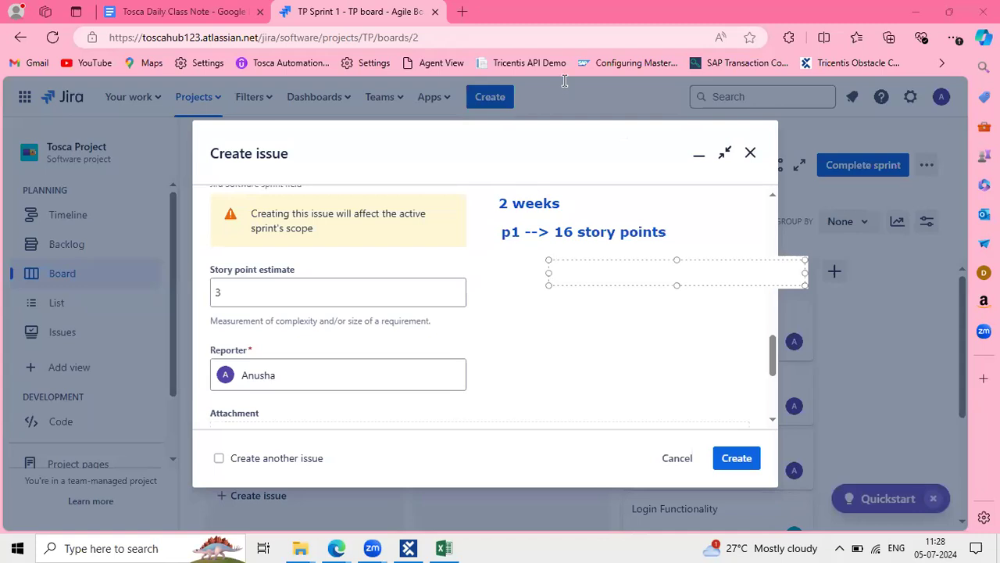
pyautogui.scroll(-3, 331, 352)
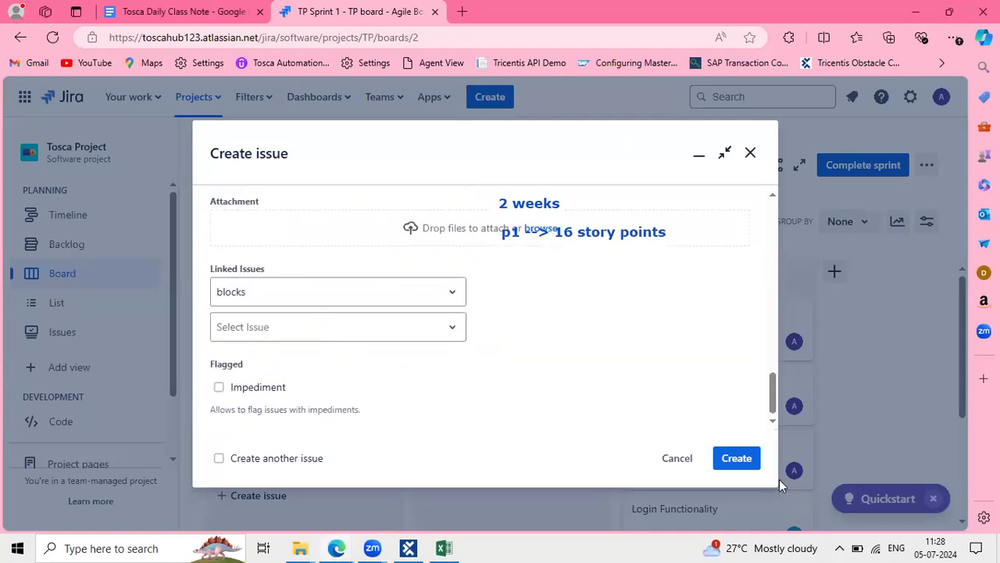
pyautogui.click(737, 458)
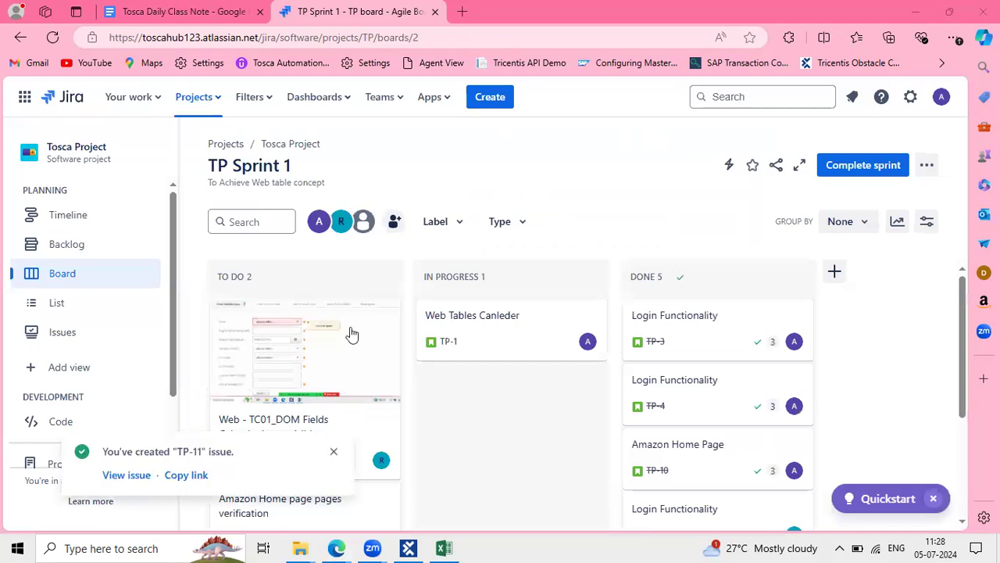
# Dismiss the issue-created notification and open TP-11's details
pyautogui.scroll(-2, 349, 332)
pyautogui.click(333, 452)
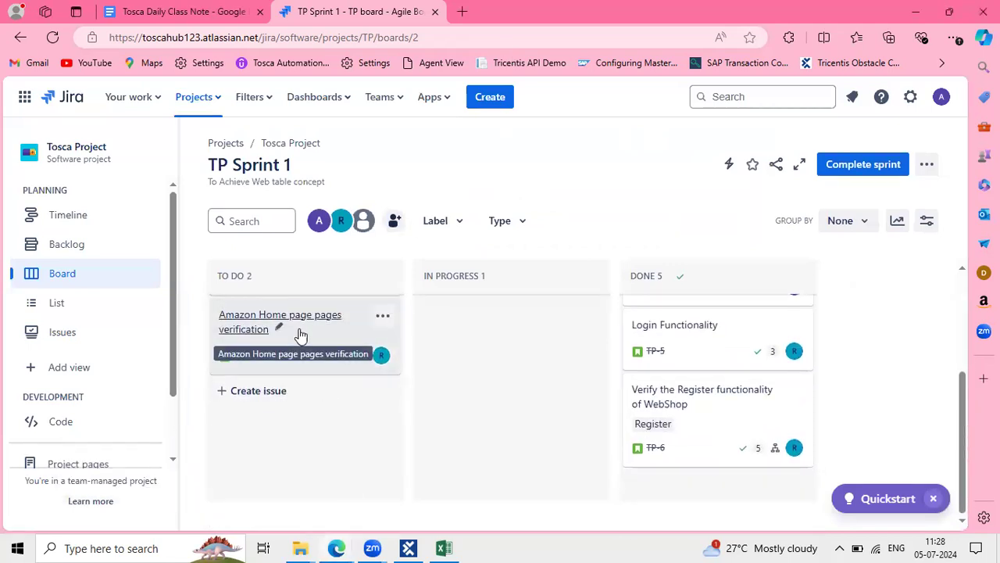
pyautogui.scroll(1, 302, 383)
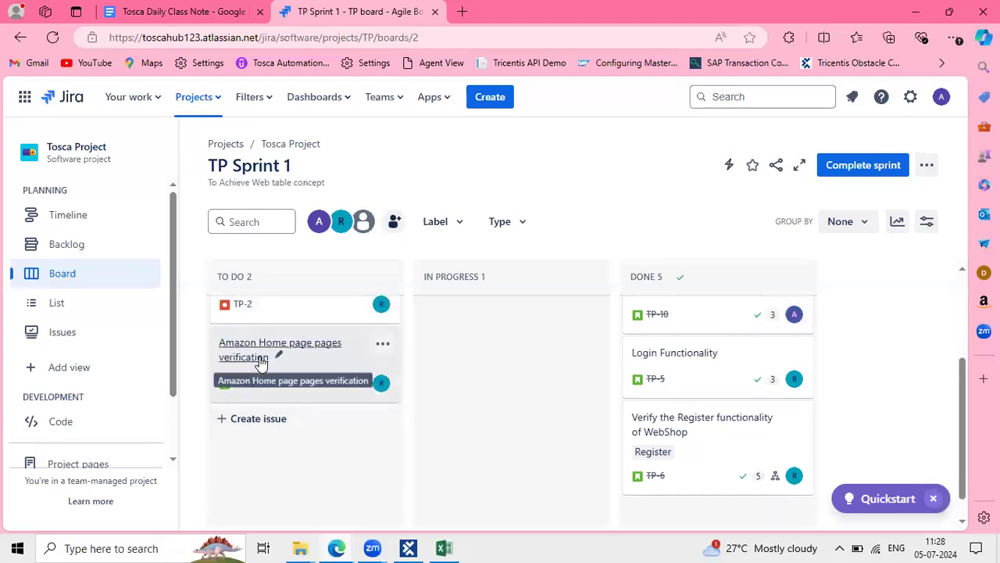
pyautogui.click(260, 360)
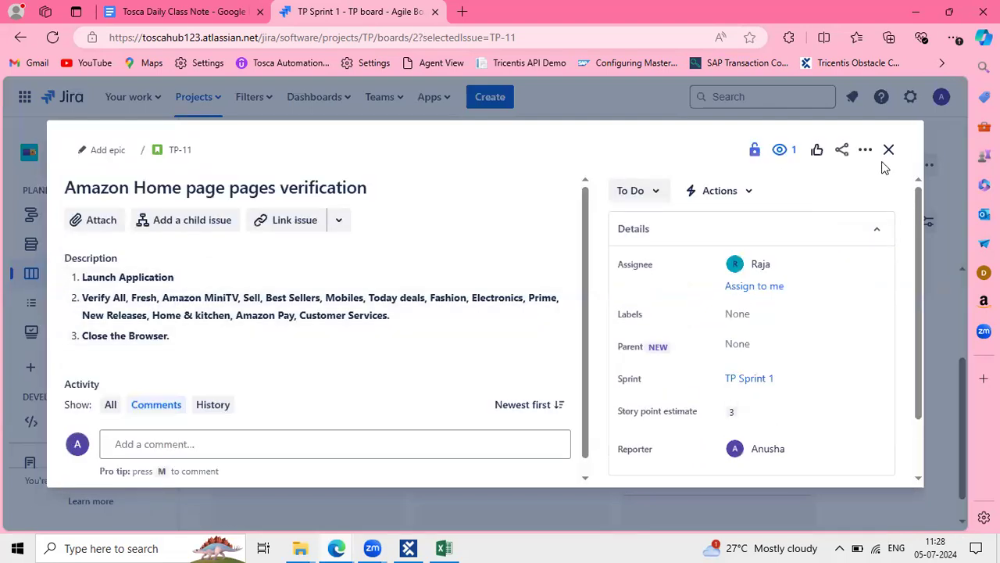
# Review TP-11's three description steps, then close the issue details
pyautogui.click(173, 333)
pyautogui.moveTo(172, 332); pyautogui.dragTo(80, 277)
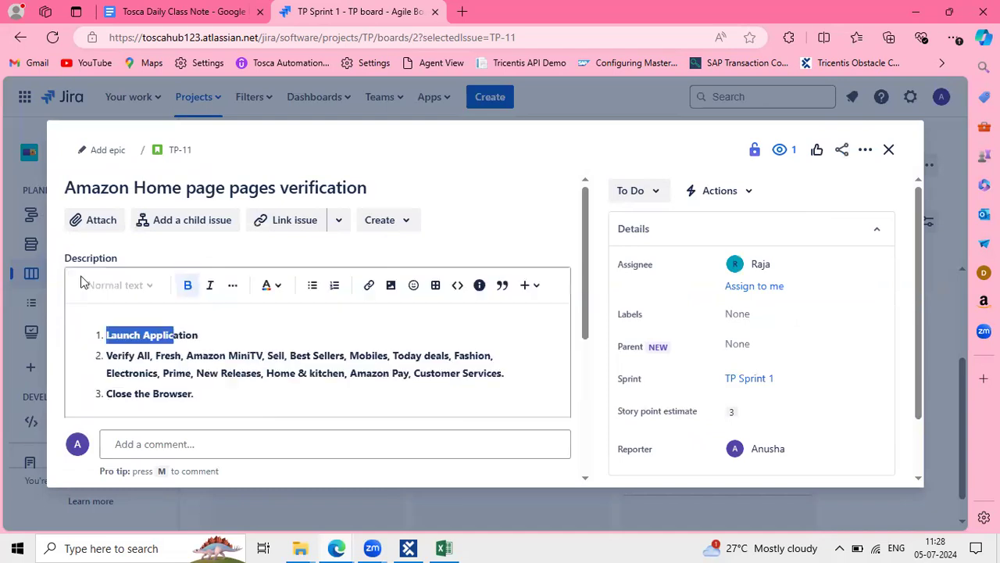
pyautogui.click(148, 369)
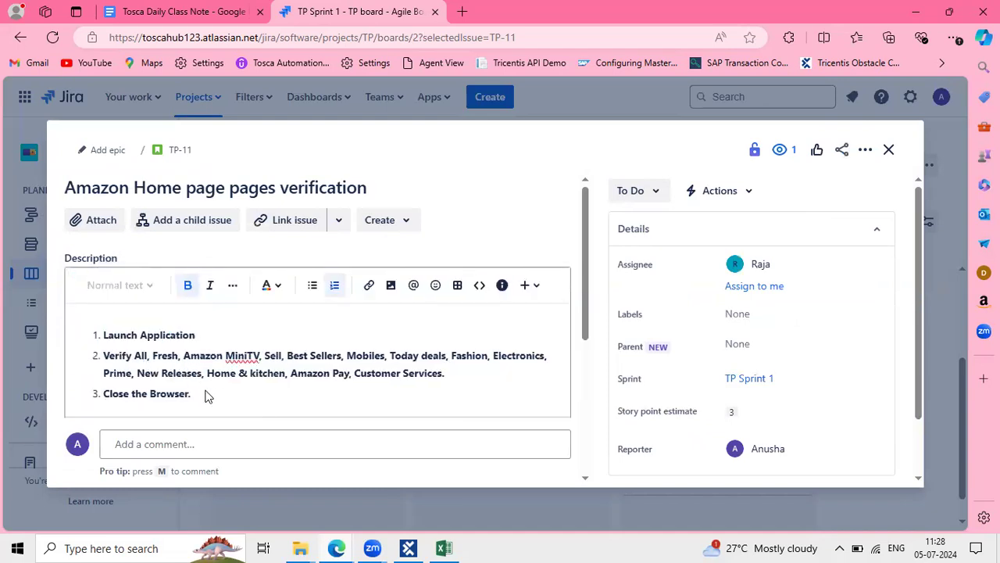
pyautogui.moveTo(205, 396); pyautogui.dragTo(105, 331)
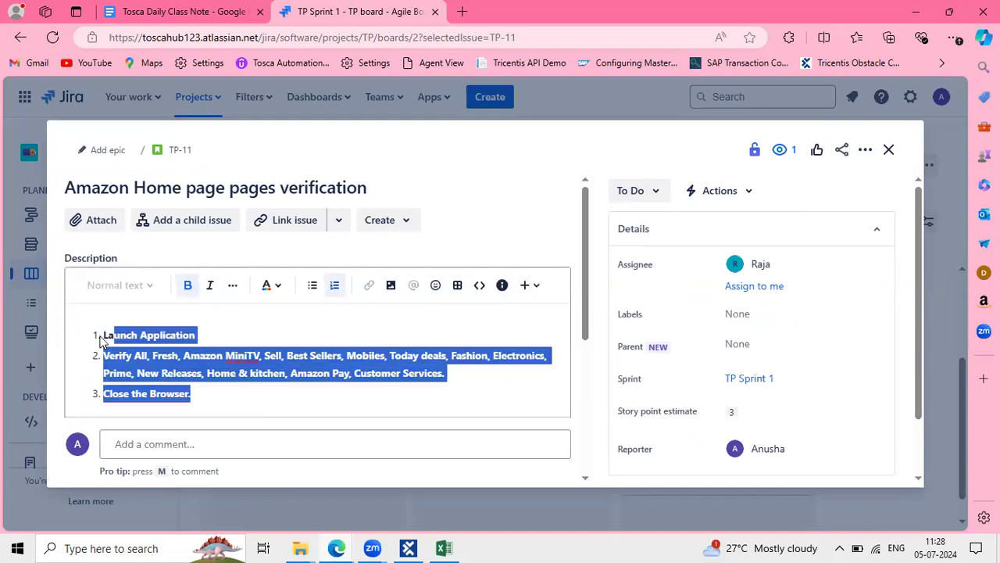
pyautogui.click(233, 357)
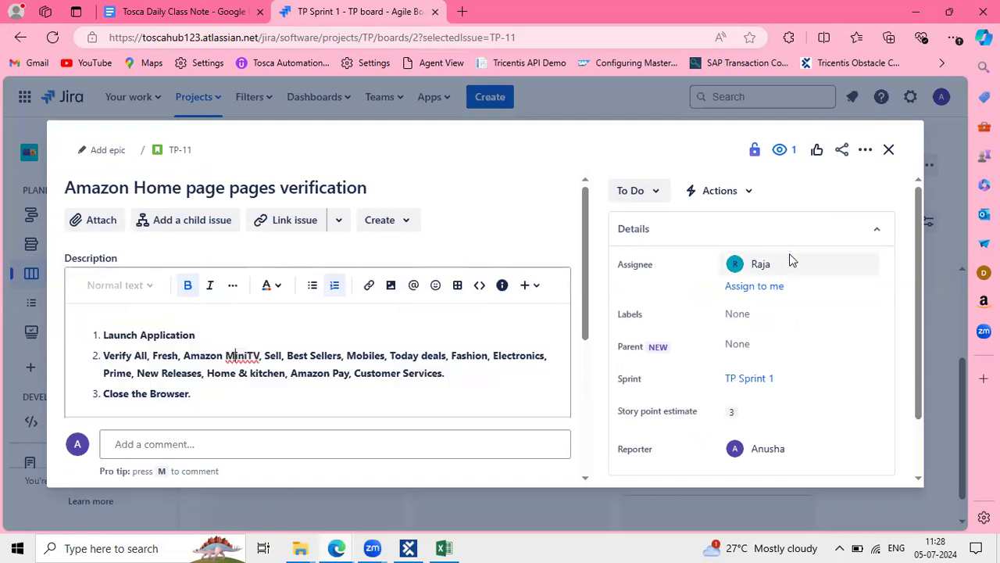
pyautogui.click(887, 154)
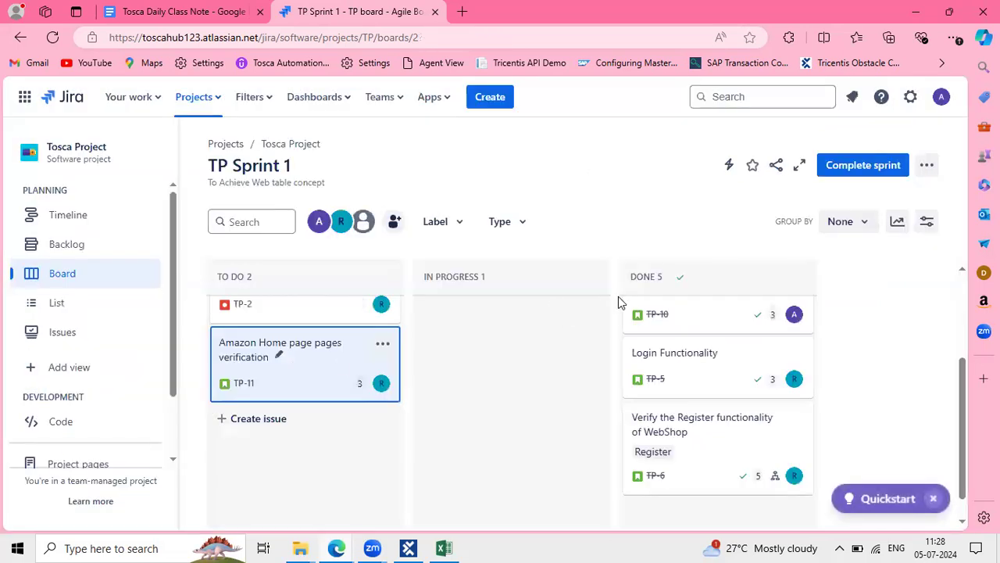
pyautogui.click(294, 367)
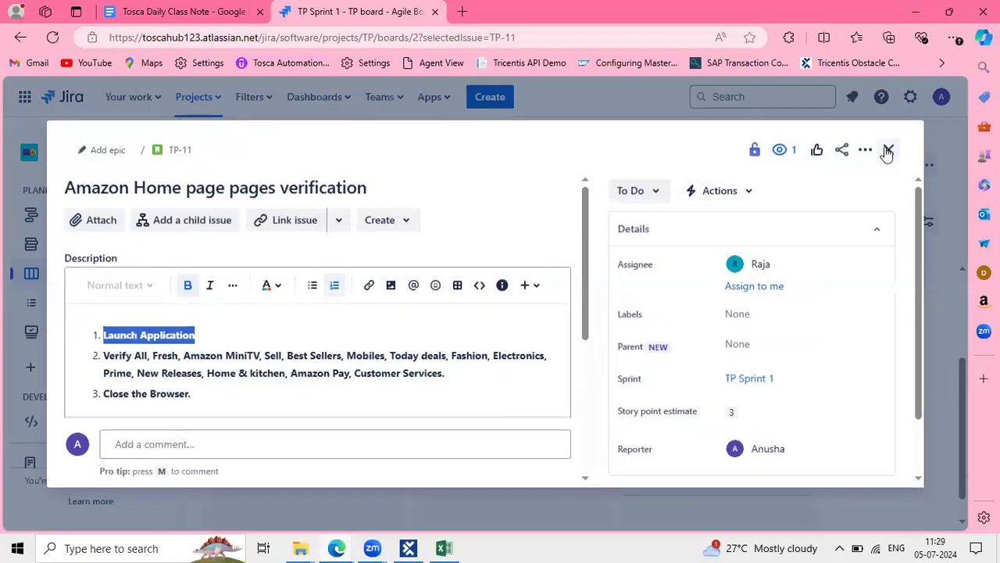
pyautogui.click(887, 152)
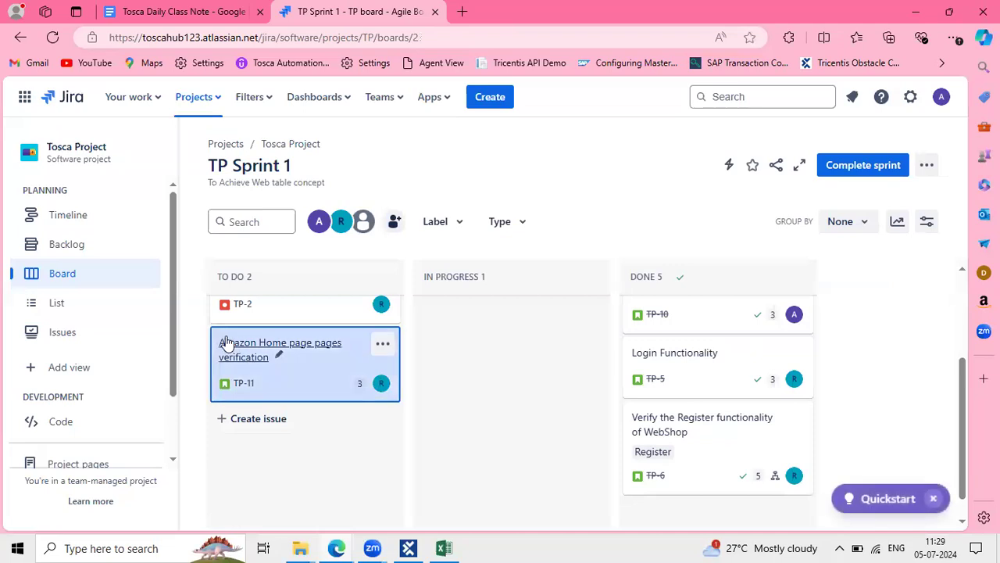
# Move TP-11 from To Do to In Progress, then show the Tosca Daily Class Note
pyautogui.moveTo(220, 336); pyautogui.dragTo(422, 297)
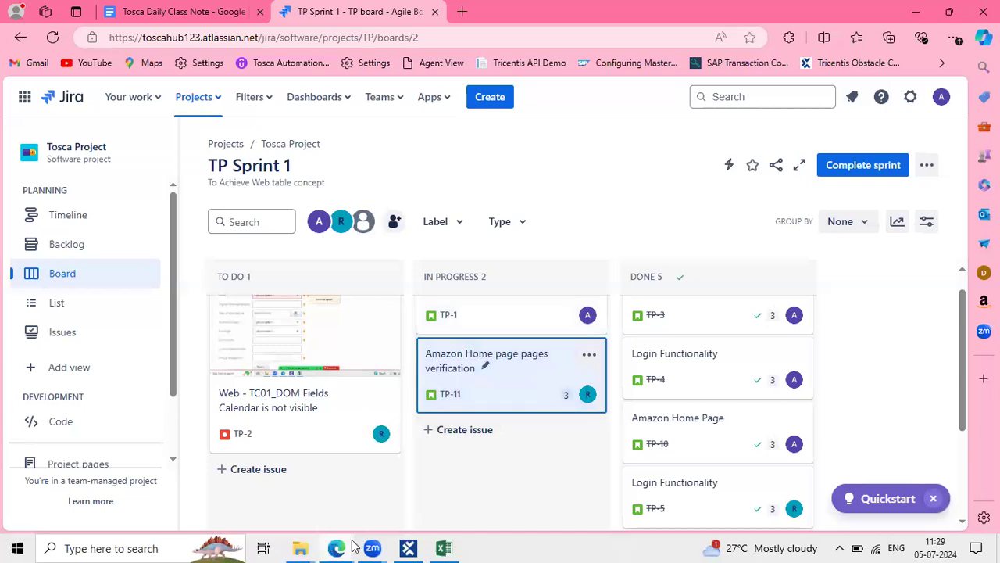
pyautogui.moveTo(367, 547)
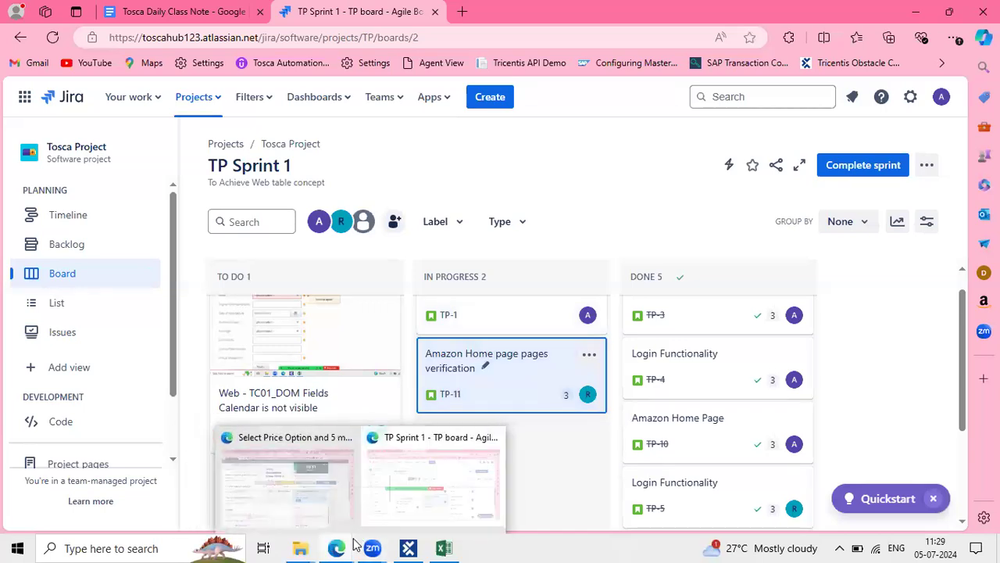
pyautogui.click(178, 11)
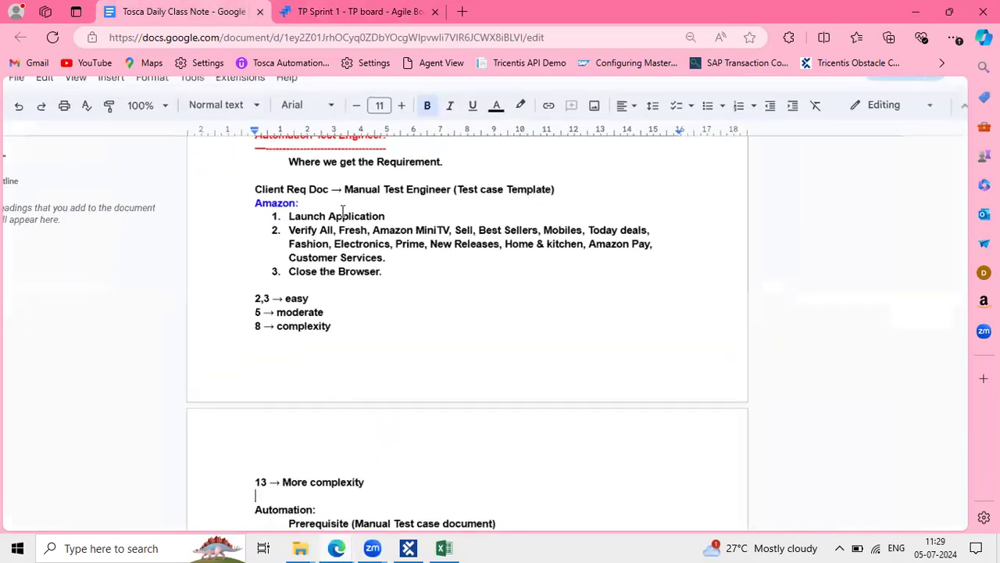
# Scroll through the class-note Amazon steps, then return to the TP Sprint 1 board
pyautogui.click(320, 22)
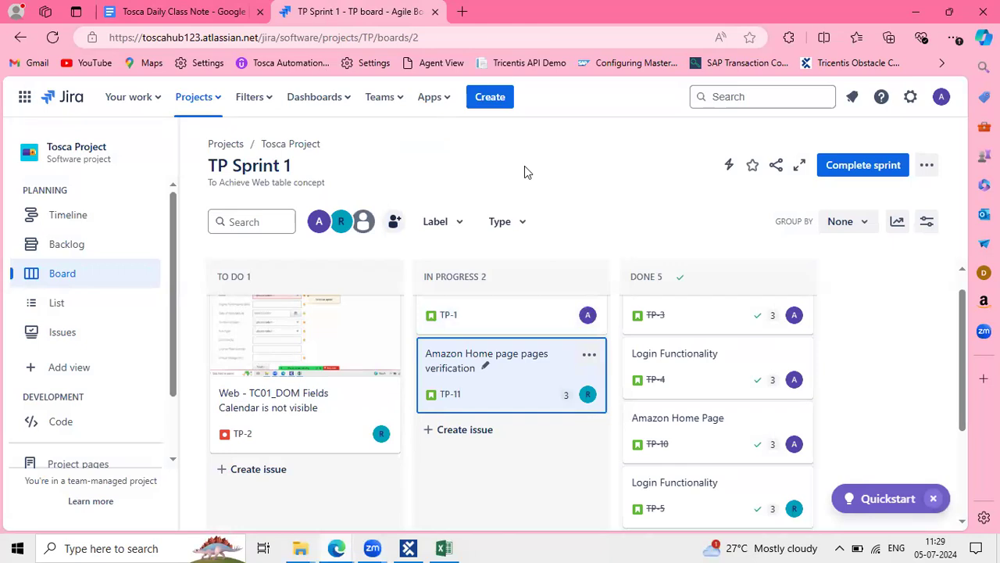
pyautogui.click(194, 11)
pyautogui.scroll(-2, 382, 316)
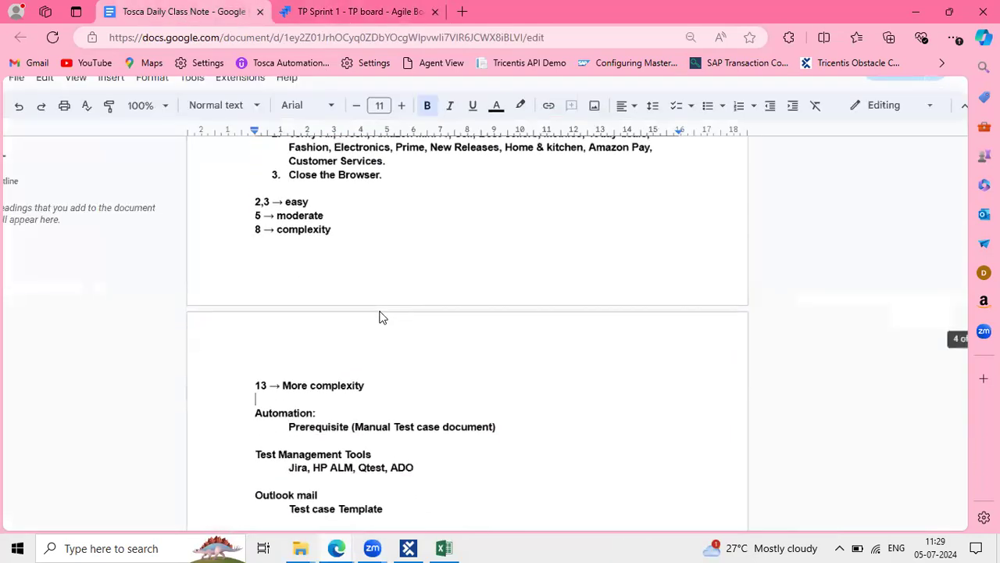
pyautogui.scroll(-1, 382, 316)
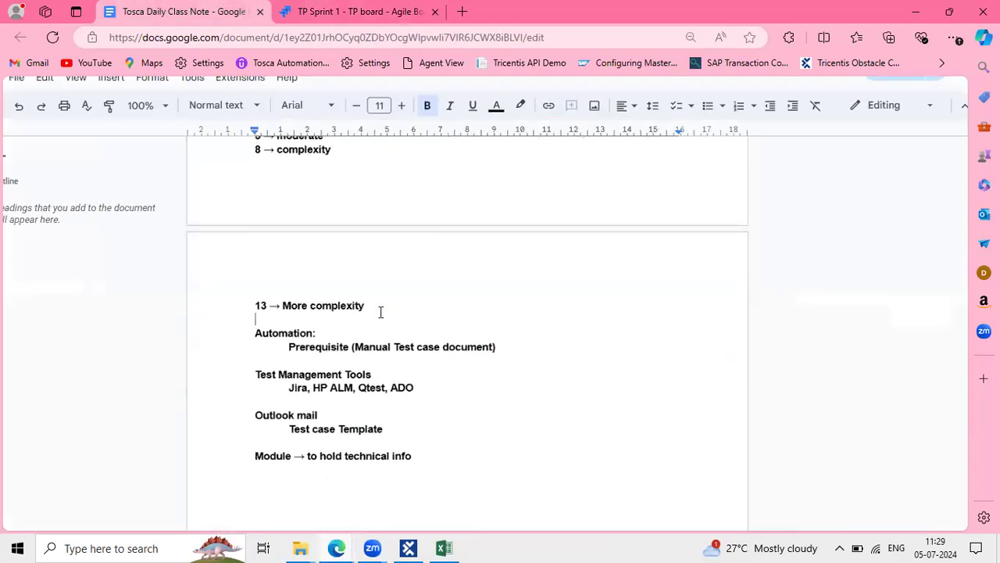
pyautogui.scroll(2, 380, 312)
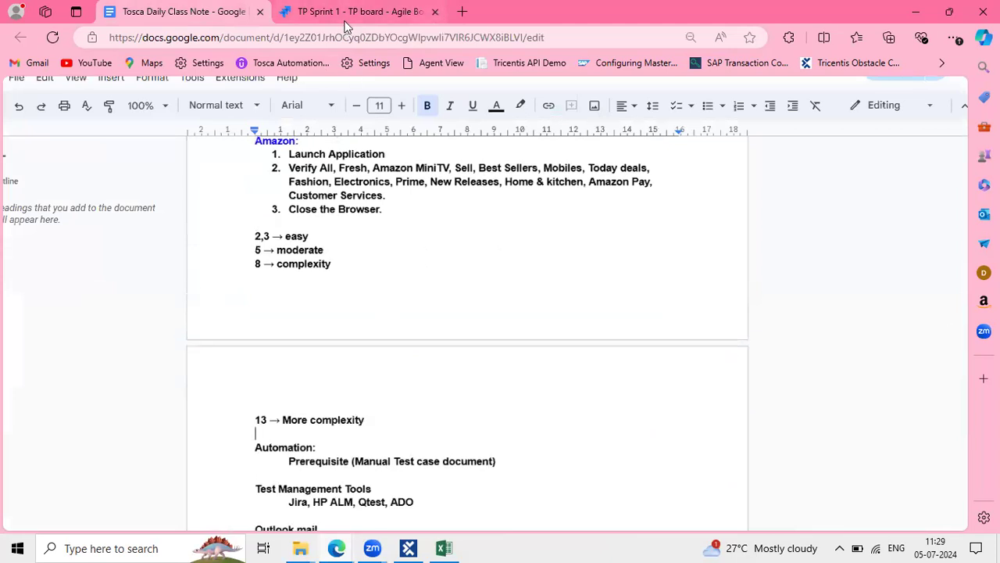
pyautogui.click(346, 13)
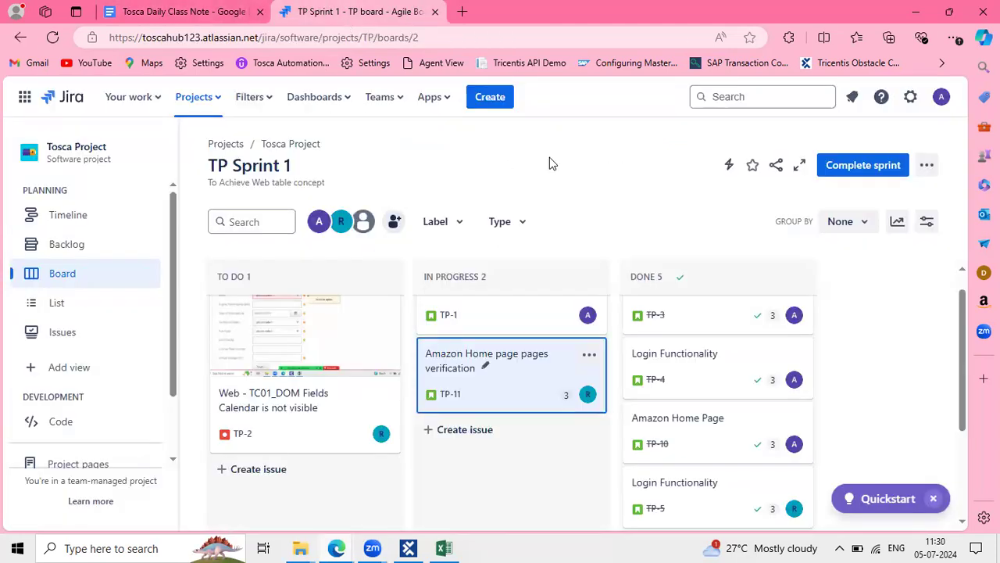
pyautogui.press('XF86AudioRaiseVolume')
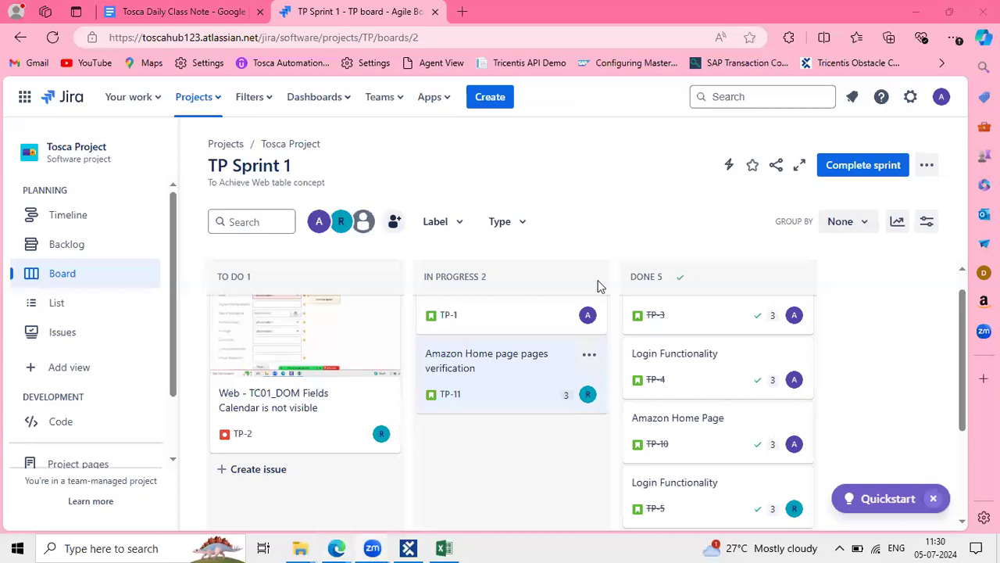
pyautogui.click(394, 222)
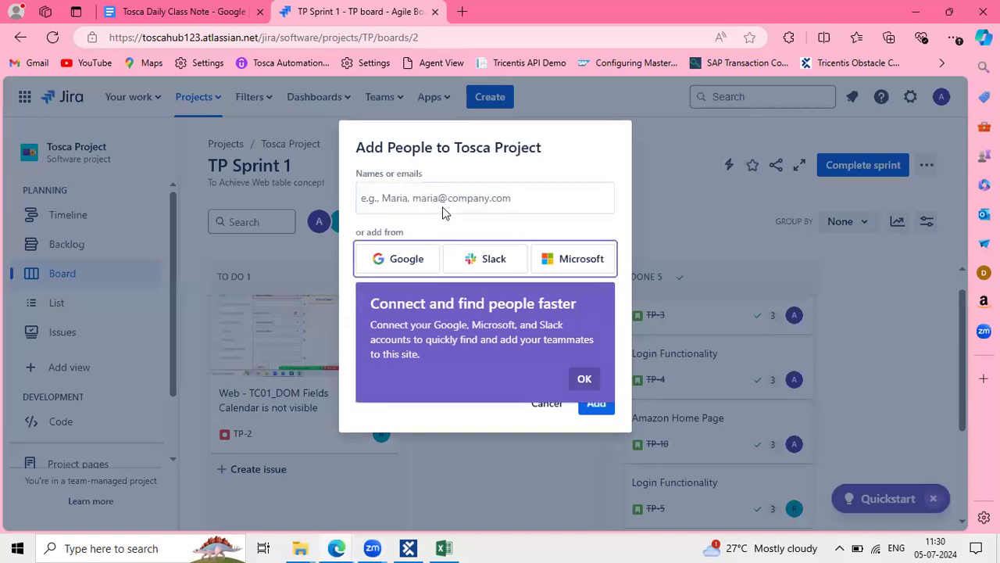
pyautogui.click(584, 379)
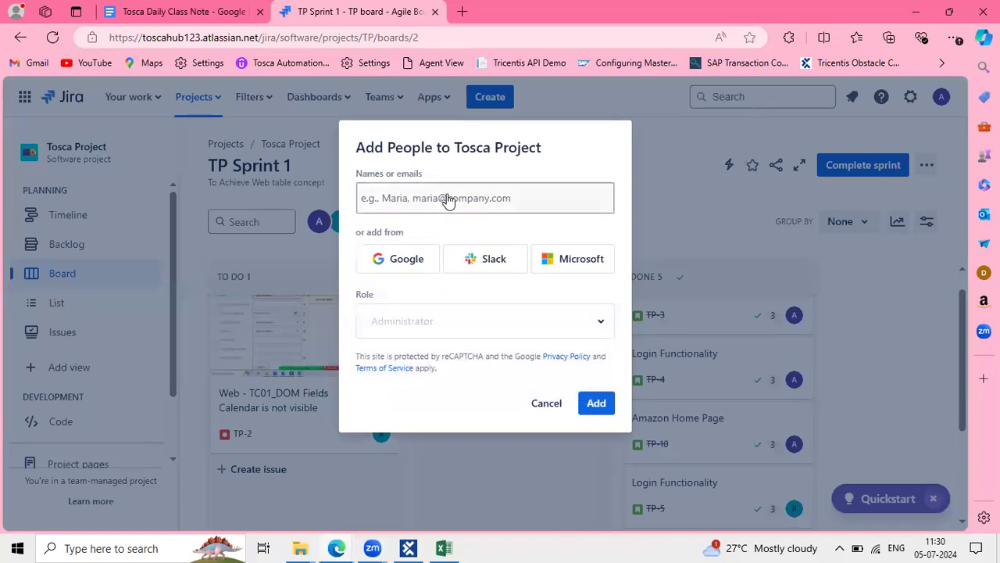
pyautogui.click(555, 403)
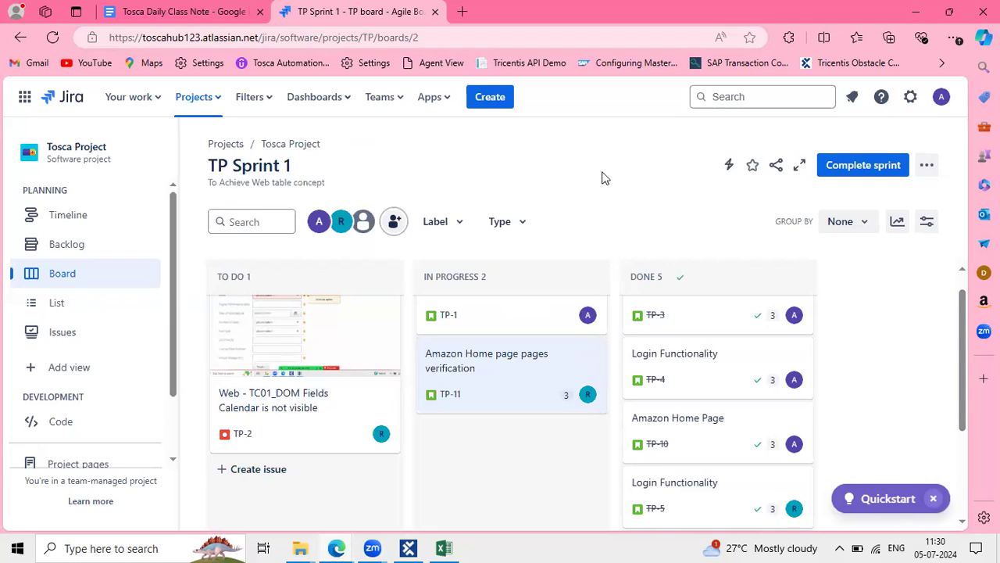
pyautogui.click(396, 223)
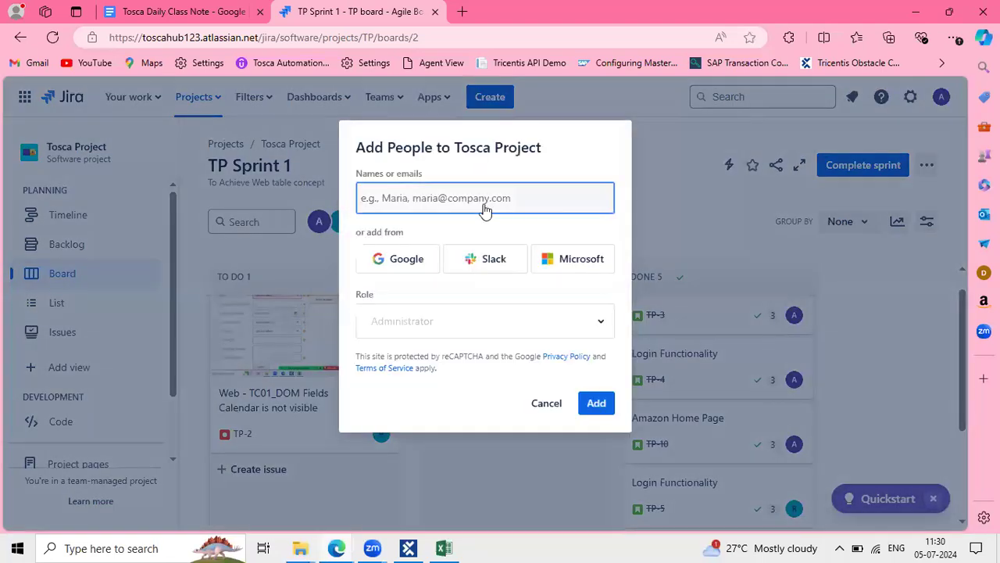
pyautogui.click(325, 218)
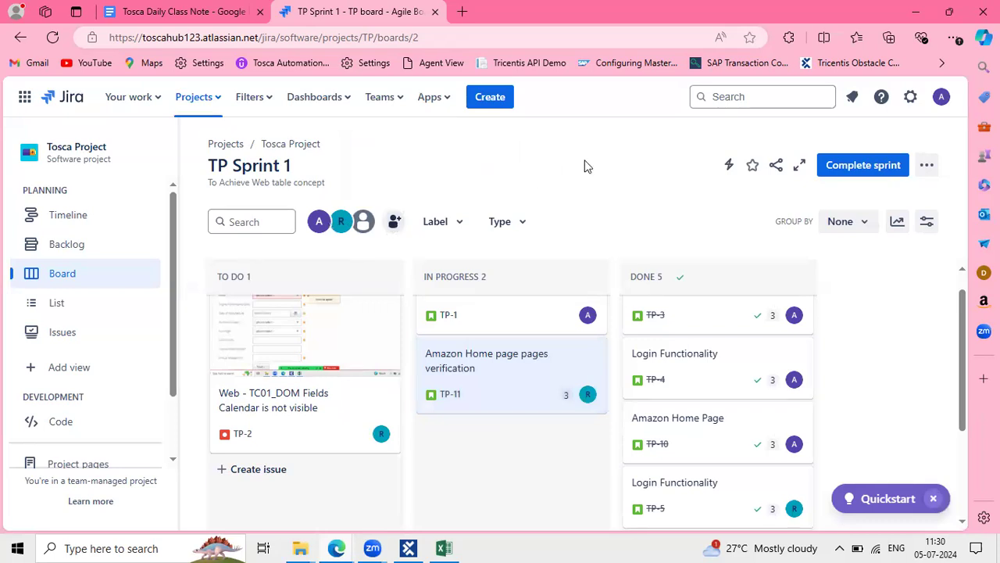
pyautogui.press('XF86AudioRaiseVolume')
pyautogui.click(226, 23)
pyautogui.click(348, 11)
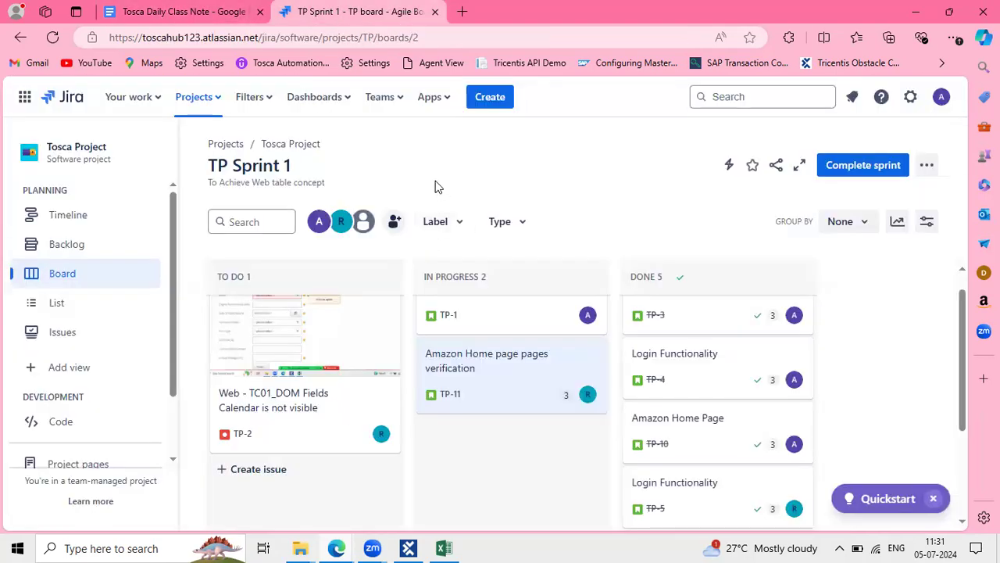
pyautogui.click(395, 221)
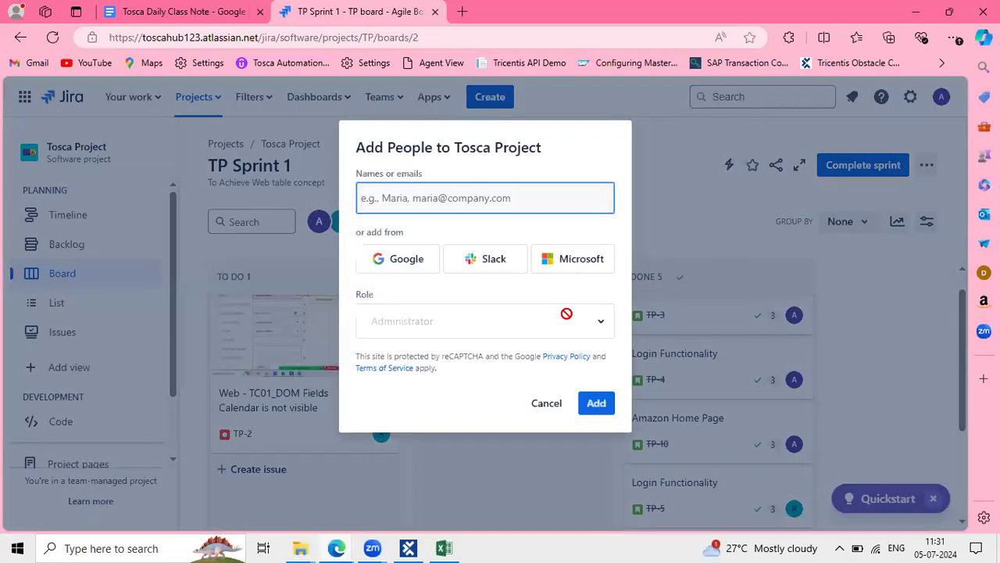
pyautogui.click(547, 403)
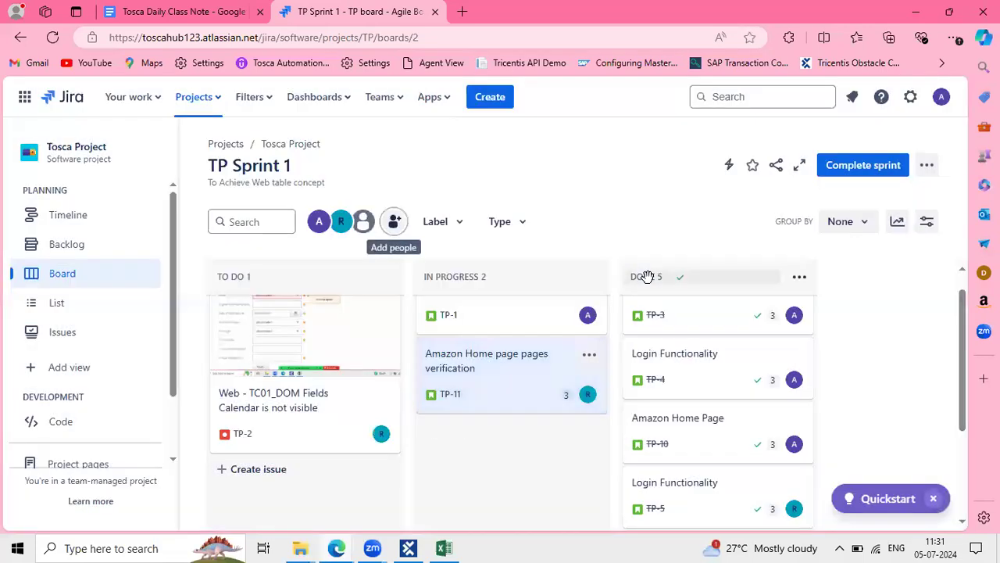
pyautogui.click(180, 11)
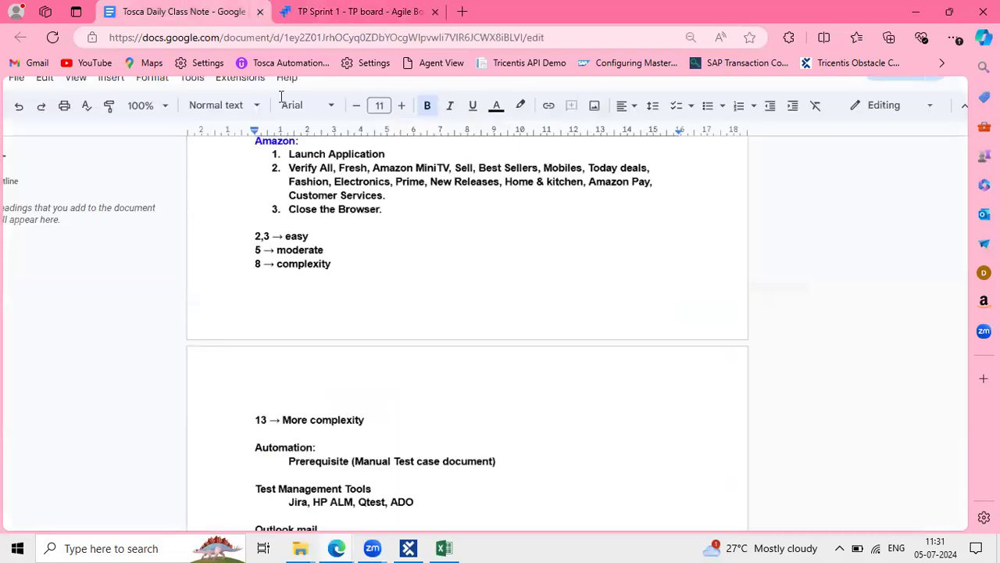
pyautogui.hotkey('ctrl', 'Tab')
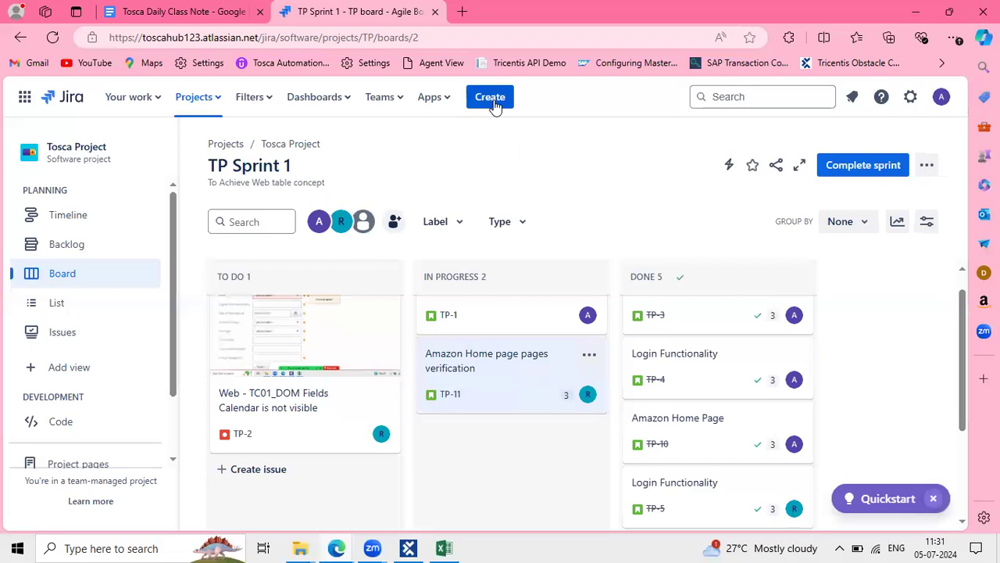
pyautogui.click(491, 99)
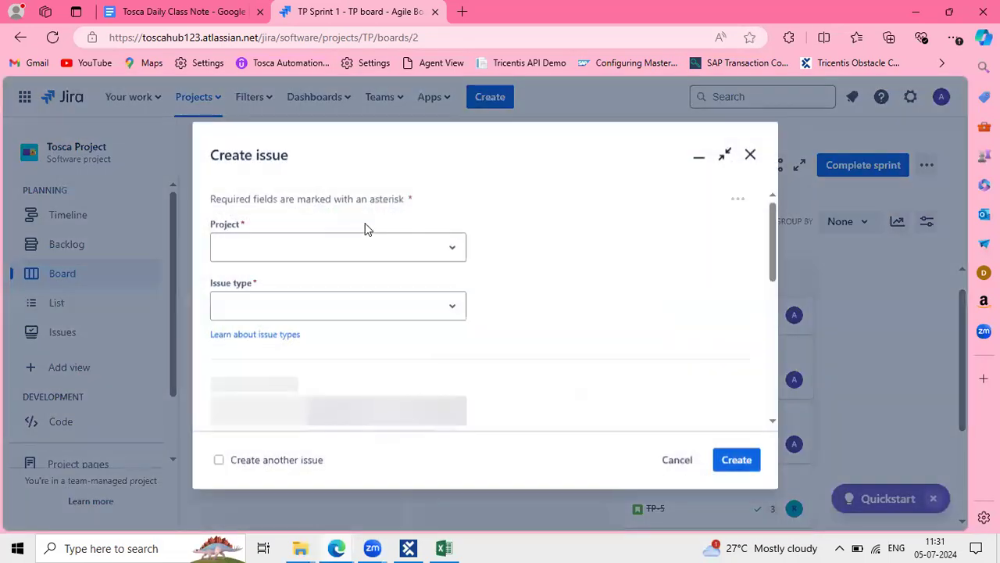
pyautogui.click(492, 160)
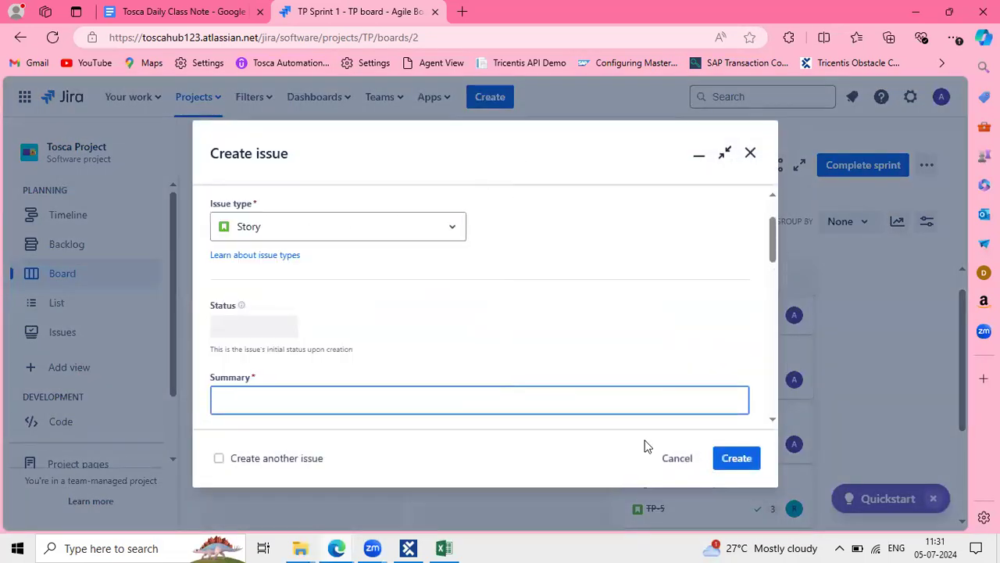
pyautogui.scroll(-5, 580, 315)
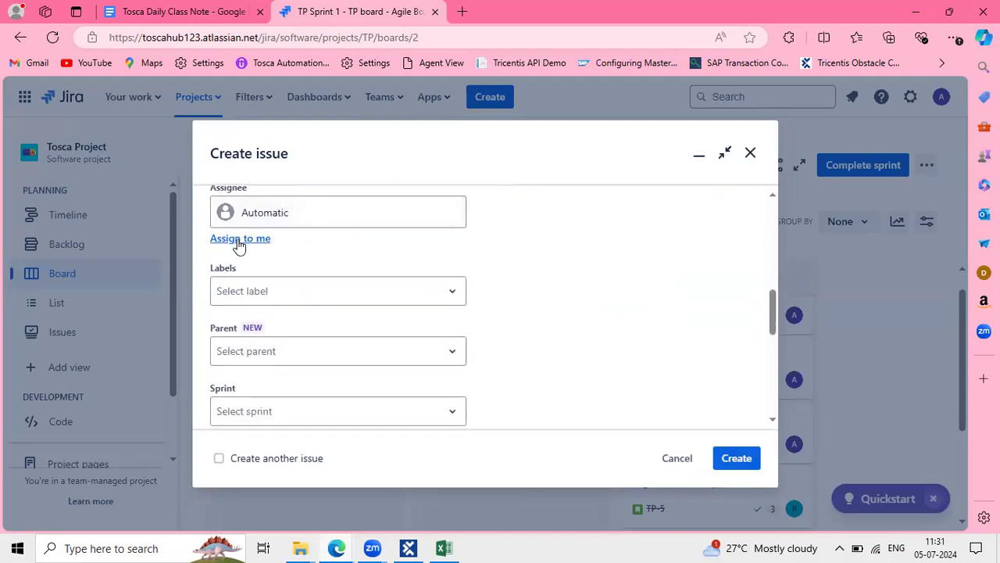
pyautogui.click(750, 152)
pyautogui.scroll(-2, 330, 443)
pyautogui.scroll(1, 337, 478)
pyautogui.scroll(1, 396, 373)
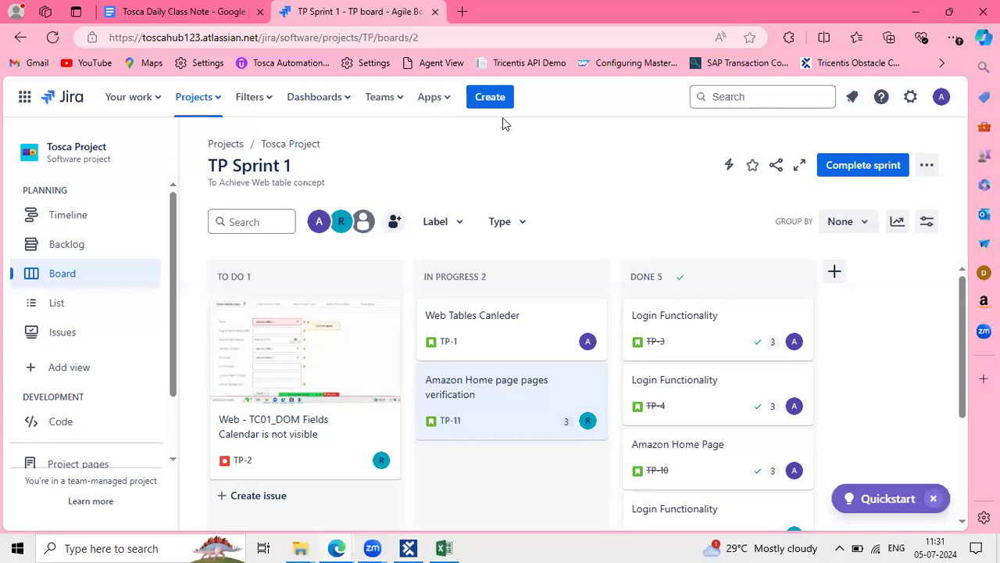
pyautogui.click(184, 12)
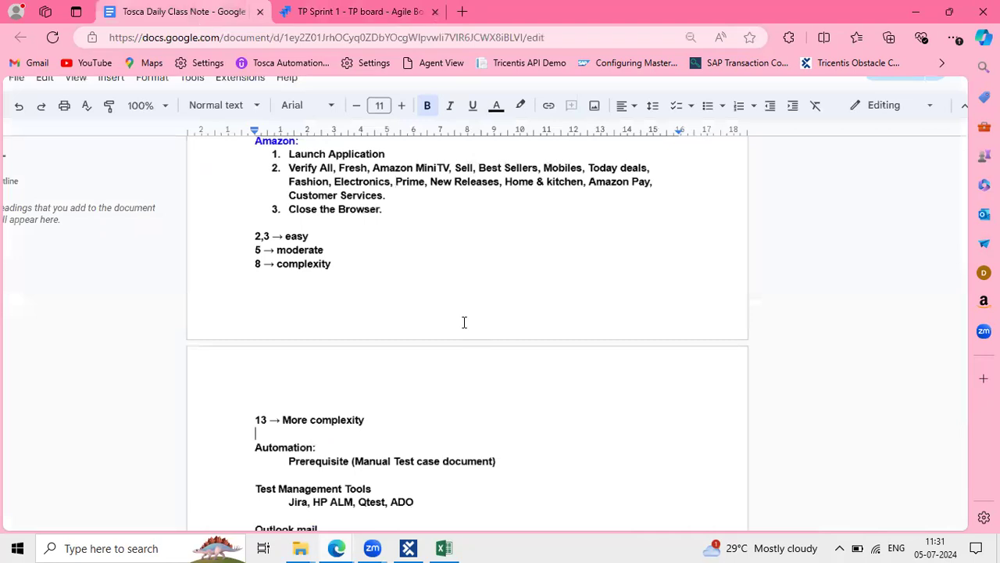
pyautogui.scroll(-3, 464, 322)
pyautogui.scroll(2, 464, 322)
pyautogui.scroll(-1, 652, 308)
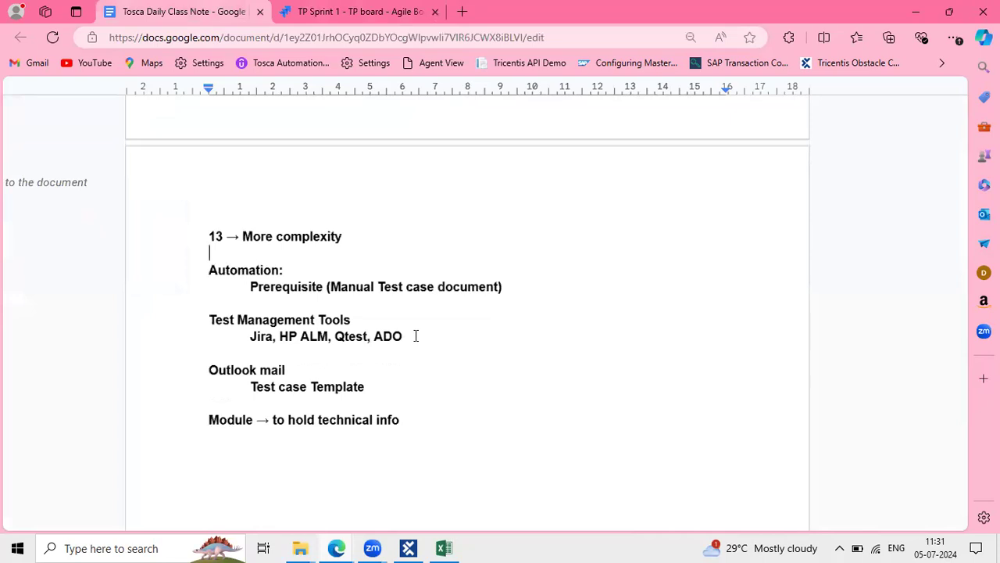
pyautogui.click(209, 356)
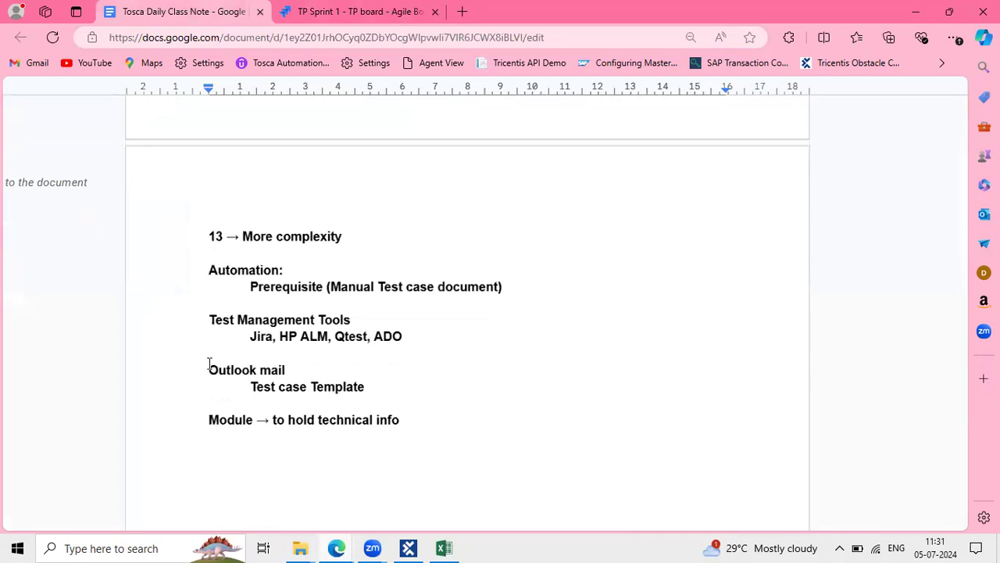
pyautogui.keyDown('shift'); pyautogui.click(361, 376); pyautogui.keyUp('shift')
pyautogui.moveTo(209, 327); pyautogui.dragTo(421, 342)
pyautogui.click(424, 342)
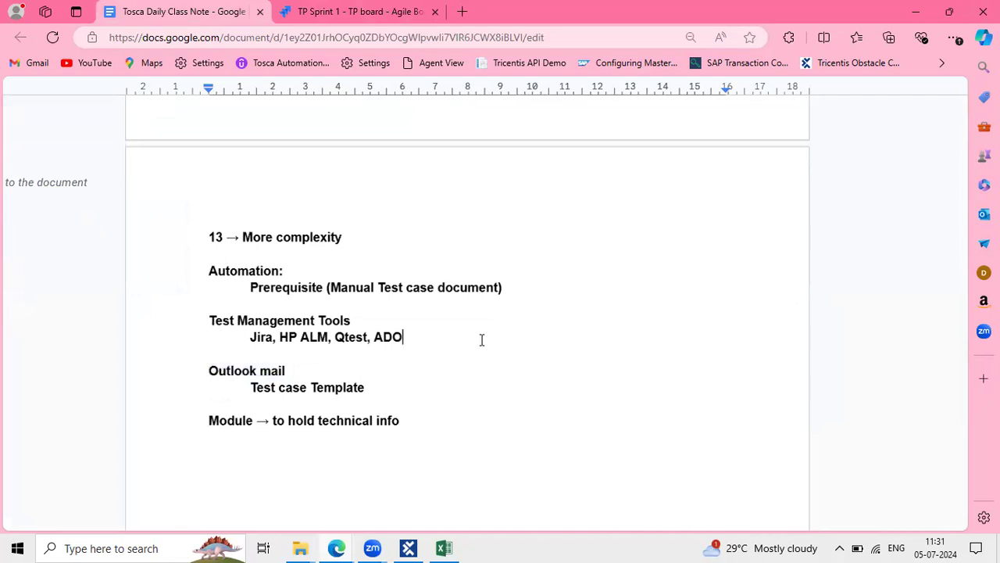
pyautogui.moveTo(417, 335); pyautogui.dragTo(220, 338)
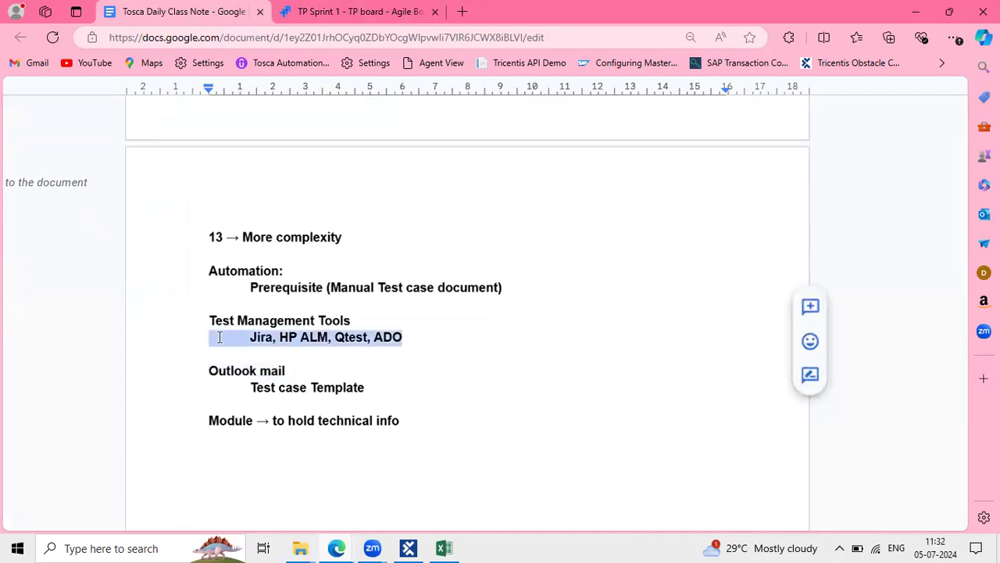
pyautogui.click(387, 356)
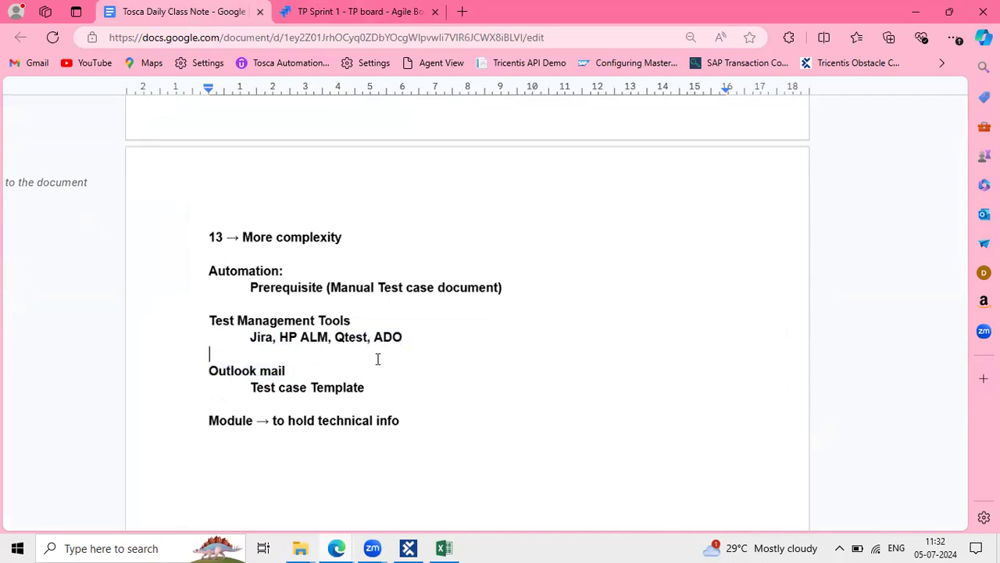
pyautogui.click(355, 21)
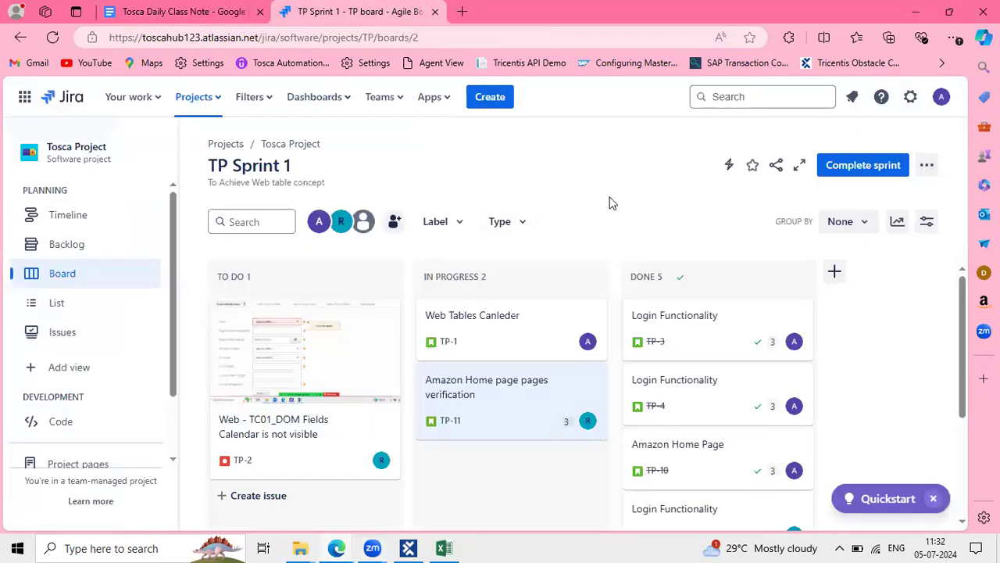
# Open TP-11's details and select the Launch Application step in its description
pyautogui.click(462, 384)
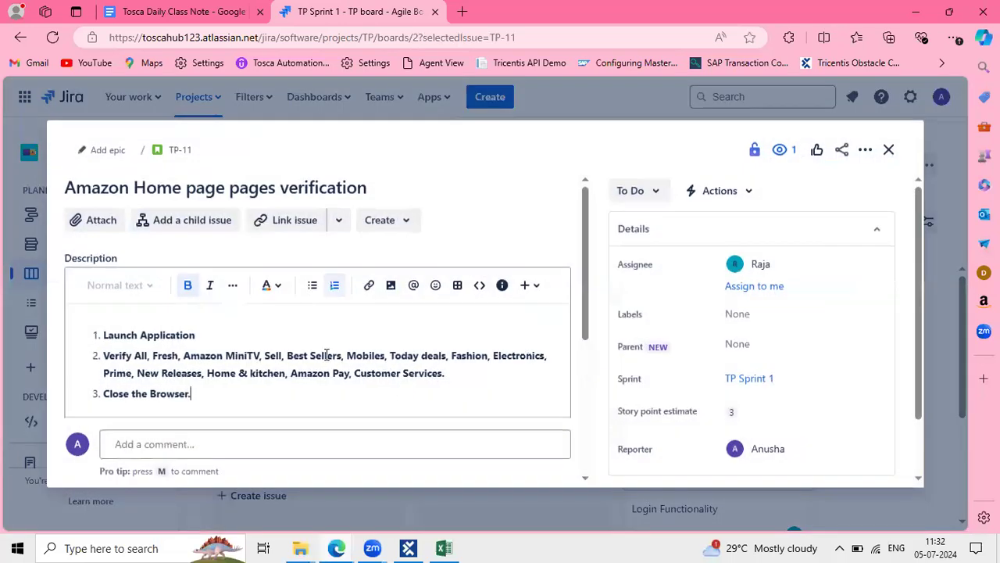
pyautogui.click(211, 334)
pyautogui.moveTo(209, 336); pyautogui.dragTo(92, 334)
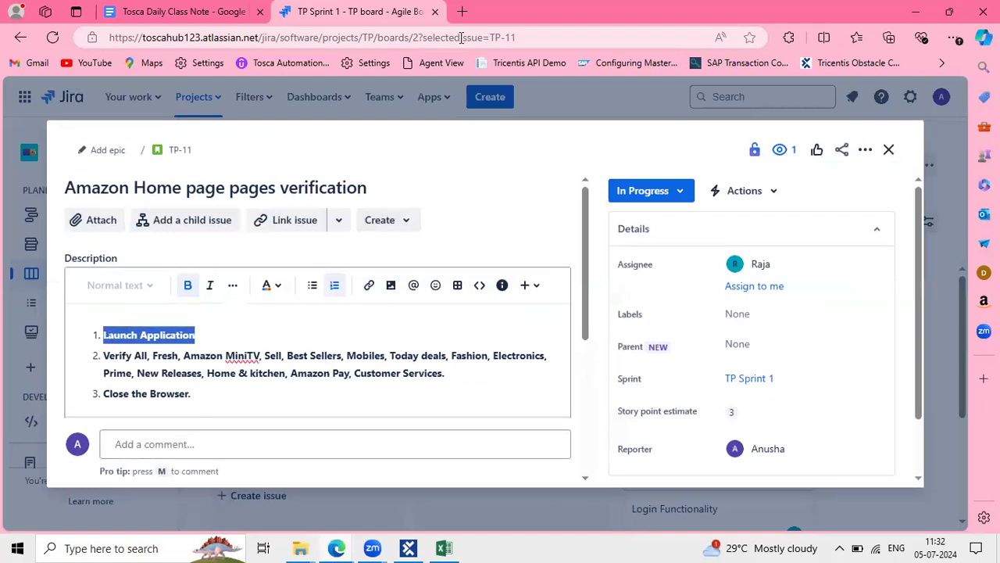
# Bring up the Amazon.in home page in the other Edge window
pyautogui.click(461, 12)
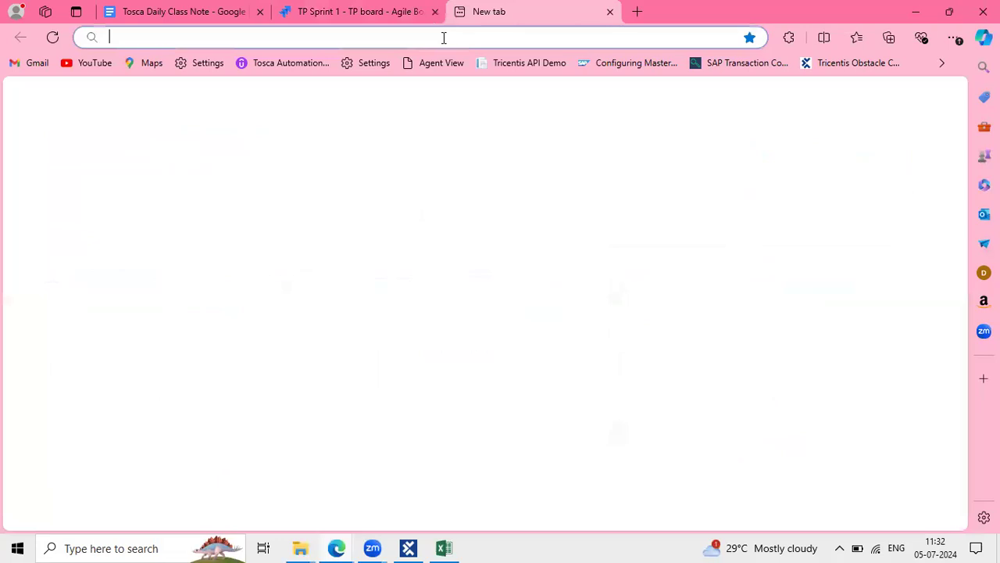
pyautogui.click(355, 12)
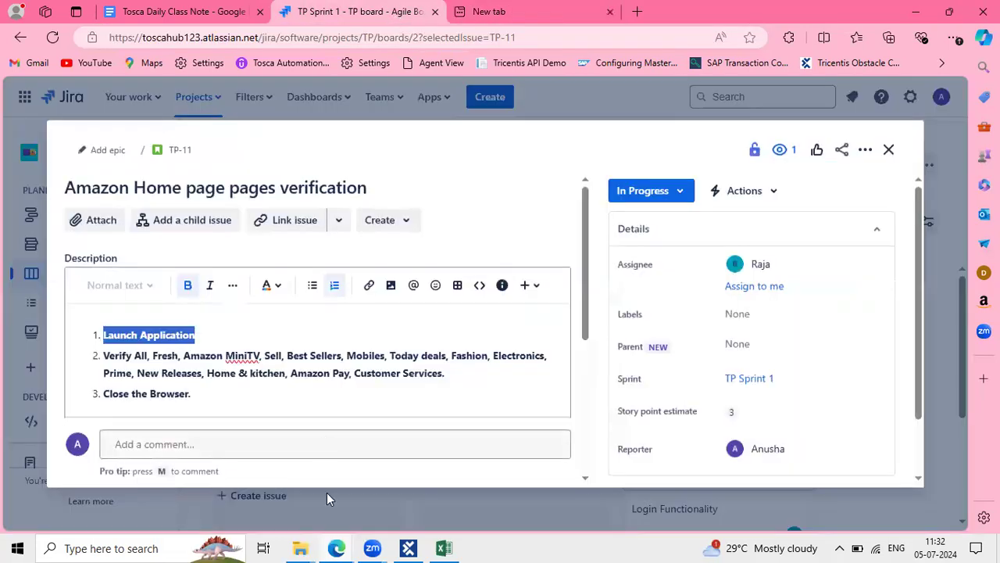
pyautogui.moveTo(337, 546)
pyautogui.click(257, 478)
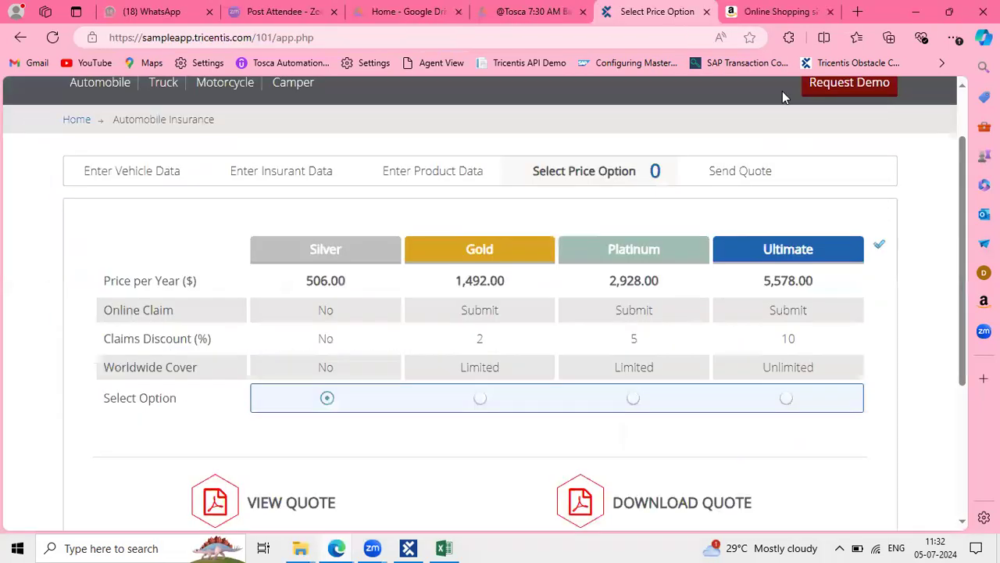
pyautogui.click(731, 13)
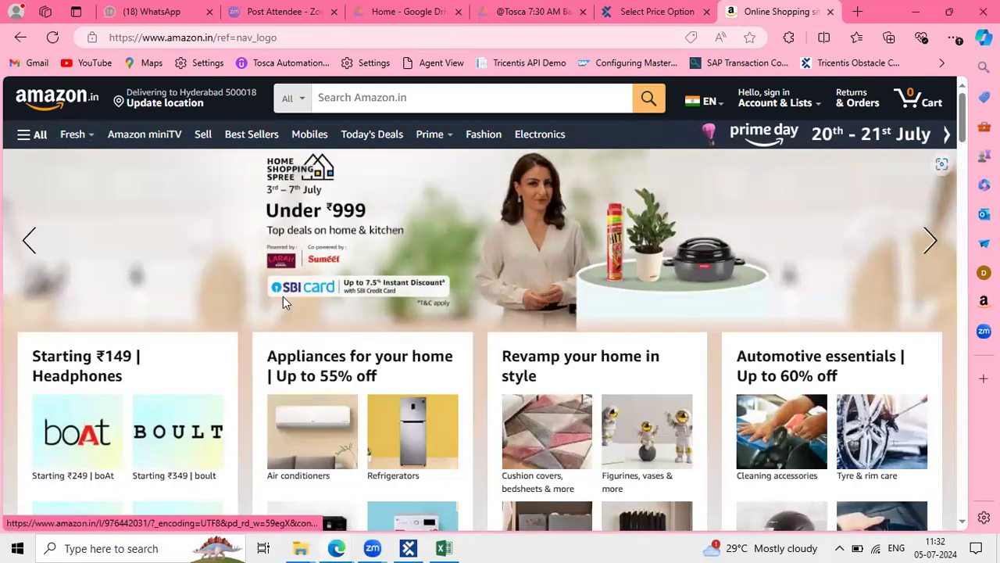
pyautogui.hotkey('alt', 'Tab')
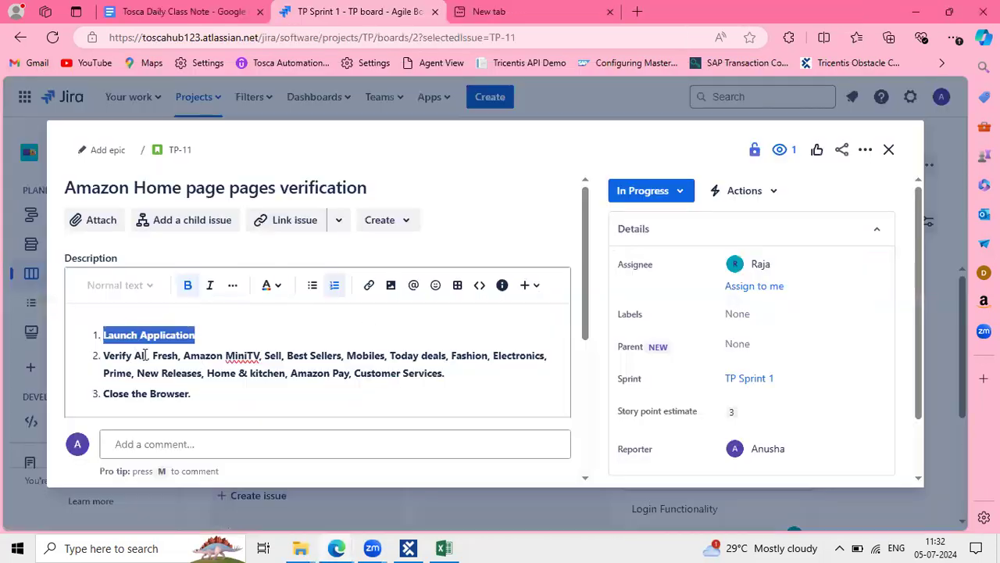
pyautogui.doubleClick(141, 355)
pyautogui.moveTo(153, 354); pyautogui.dragTo(286, 359)
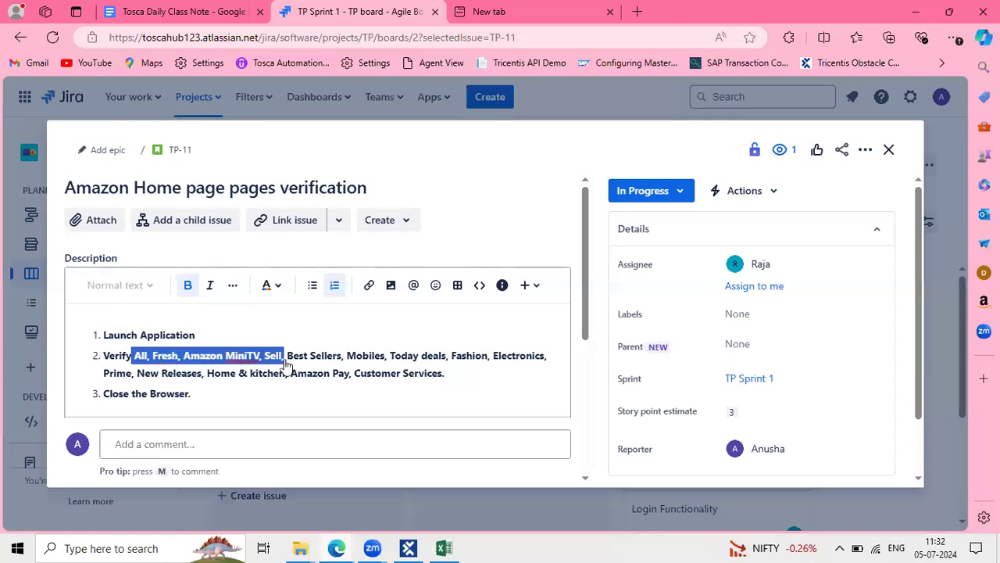
pyautogui.hotkey('alt', 'Tab')
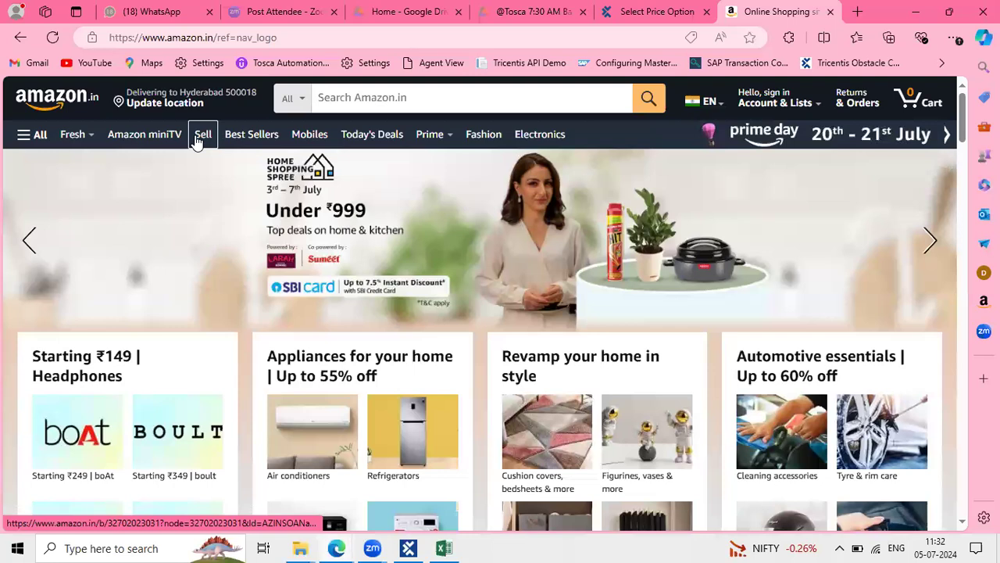
pyautogui.hotkey('alt', 'Tab')
pyautogui.moveTo(287, 355); pyautogui.dragTo(432, 357)
pyautogui.hotkey('alt', 'Tab')
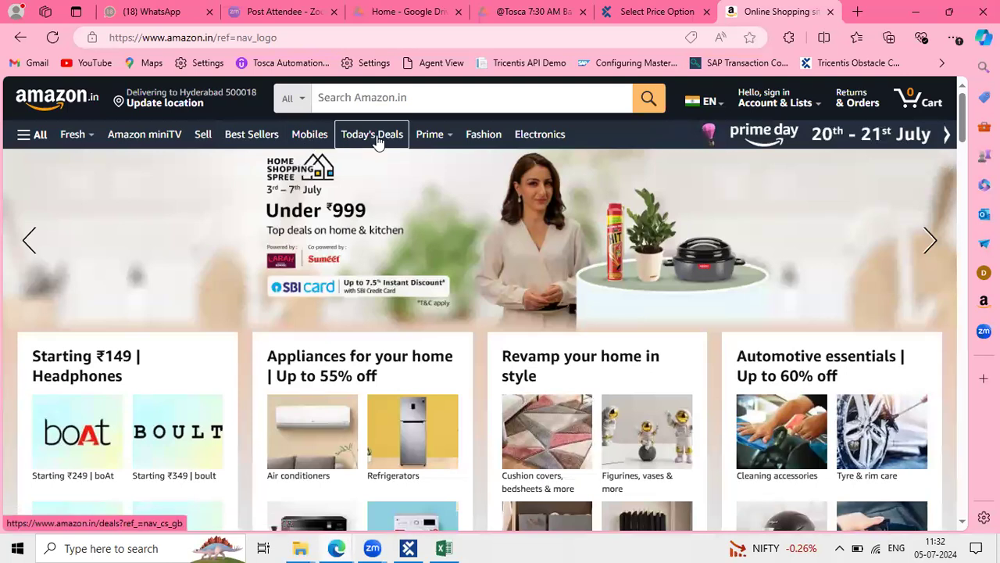
pyautogui.hotkey('alt', 'Tab')
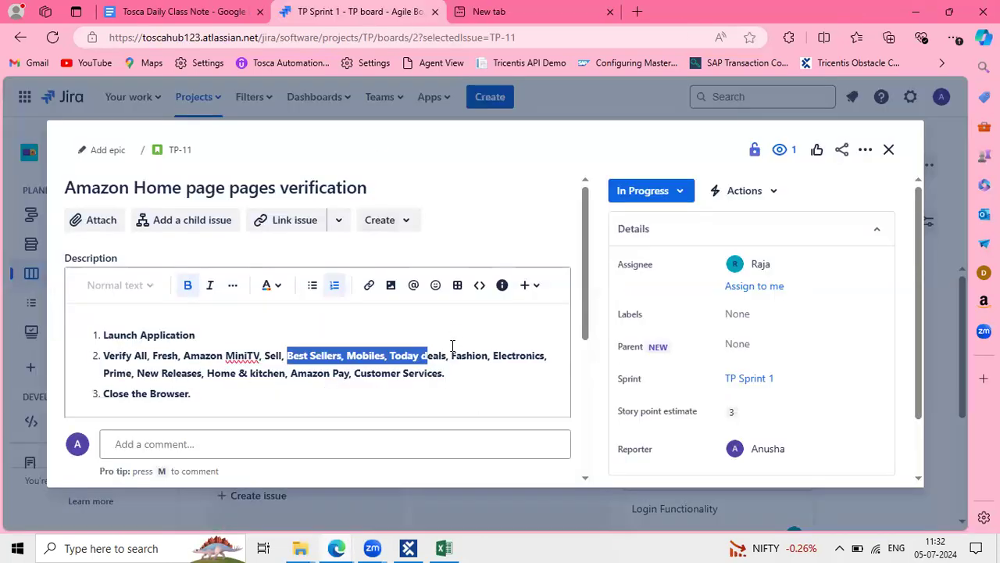
pyautogui.moveTo(453, 351); pyautogui.dragTo(536, 363)
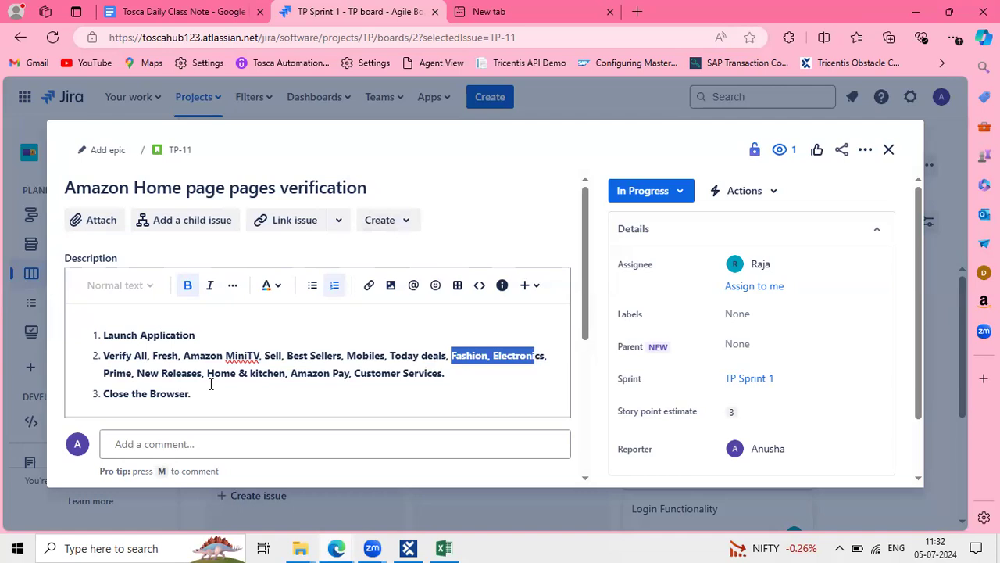
pyautogui.hotkey('alt', 'Tab')
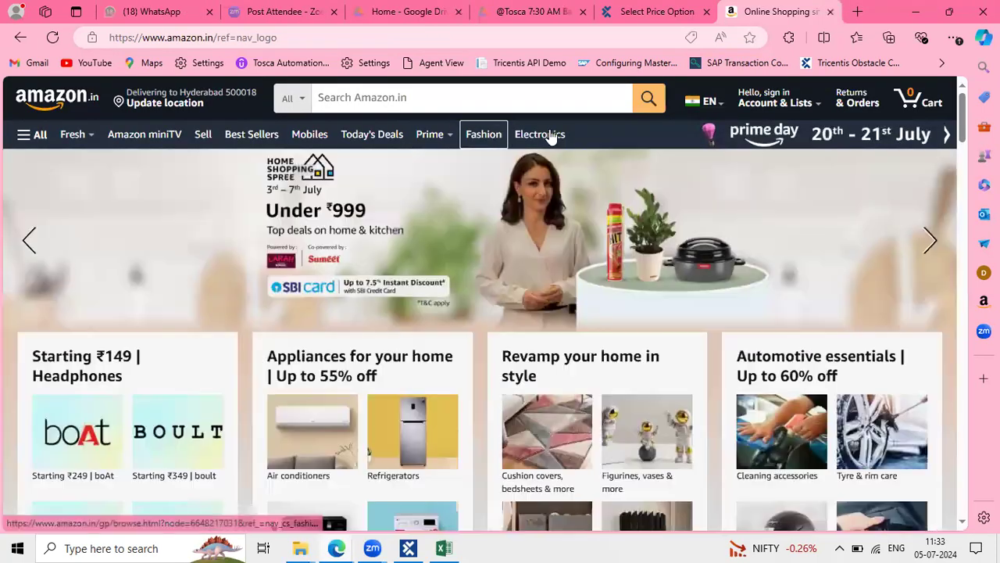
pyautogui.moveTo(426, 137)
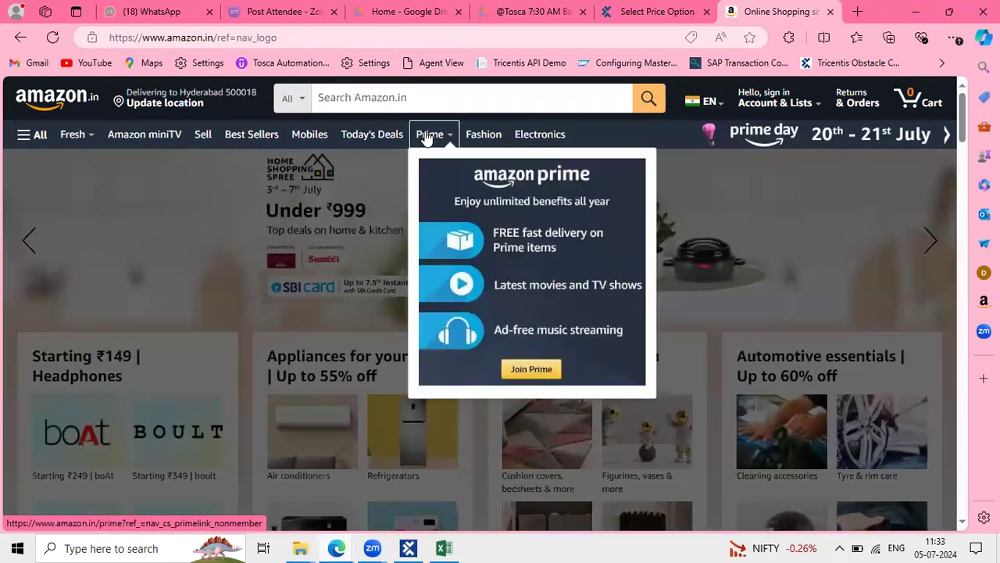
pyautogui.hotkey('alt', 'Tab')
pyautogui.click(146, 369)
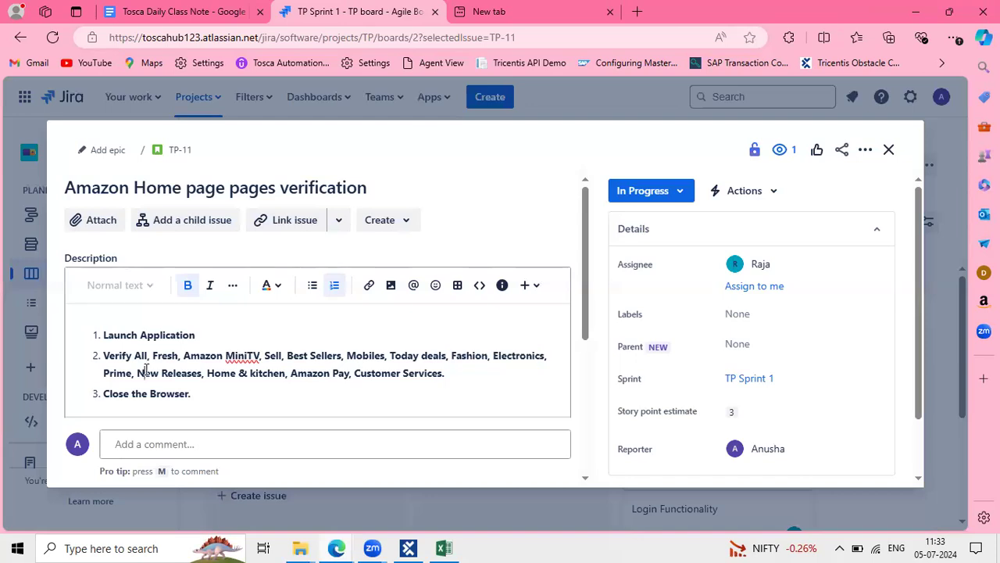
pyautogui.moveTo(139, 372); pyautogui.dragTo(320, 372)
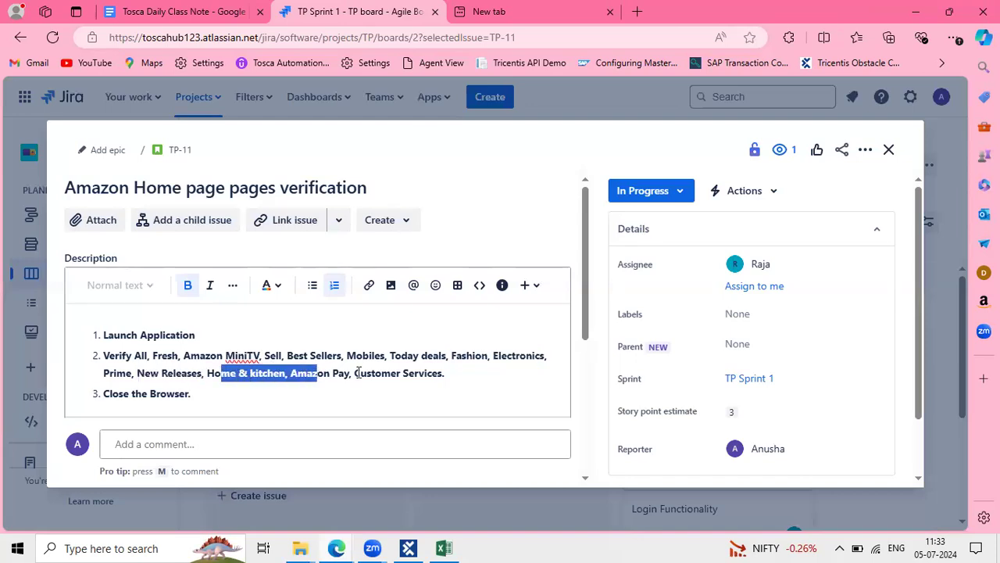
pyautogui.click(355, 372)
pyautogui.moveTo(406, 373); pyautogui.dragTo(469, 377)
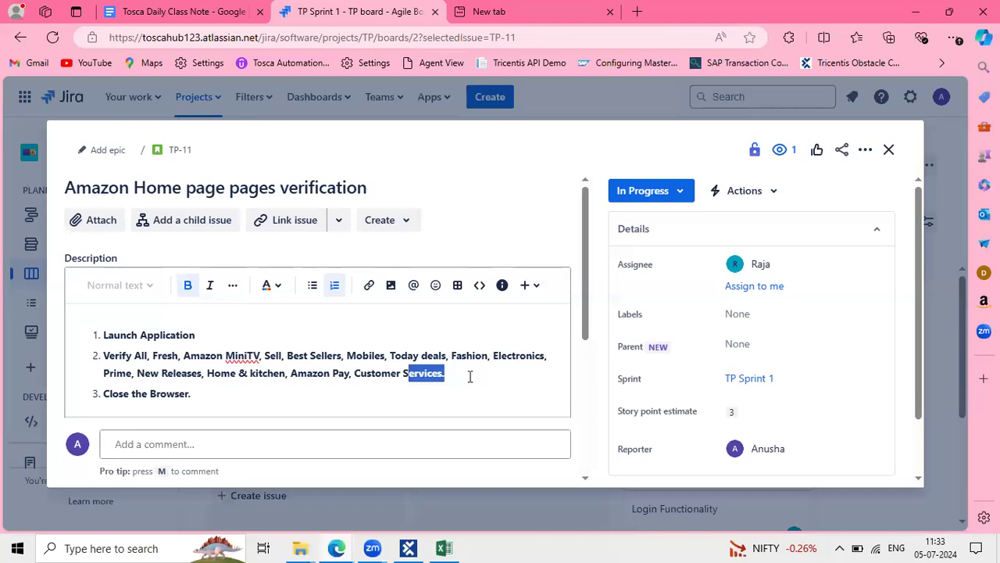
pyautogui.hotkey('alt', 'Tab')
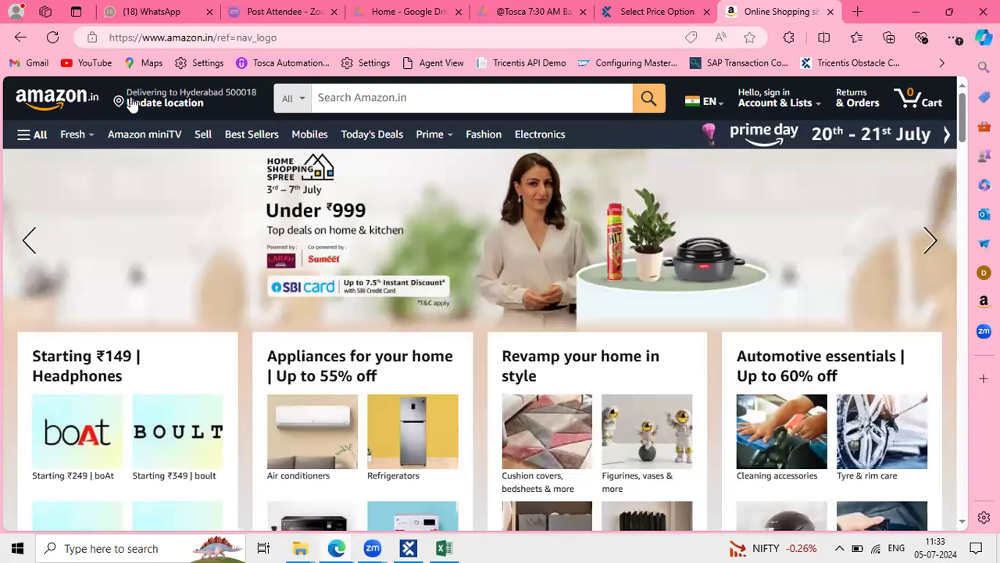
# Reload Amazon.in and compare it against the last categories listed in TP-11
pyautogui.click(53, 113)
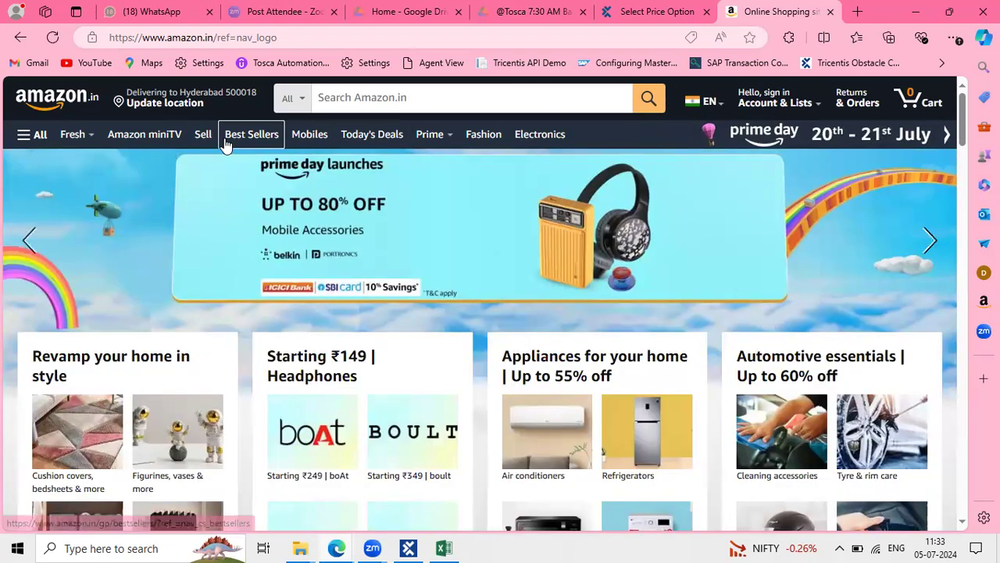
pyautogui.hotkey('alt', 'Tab')
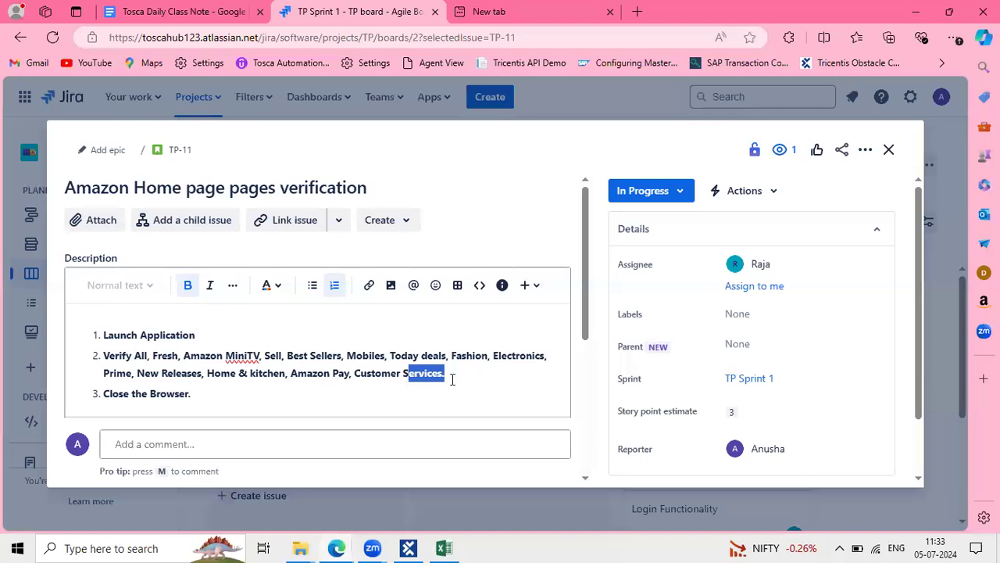
pyautogui.click(452, 379)
pyautogui.moveTo(364, 378); pyautogui.dragTo(131, 381)
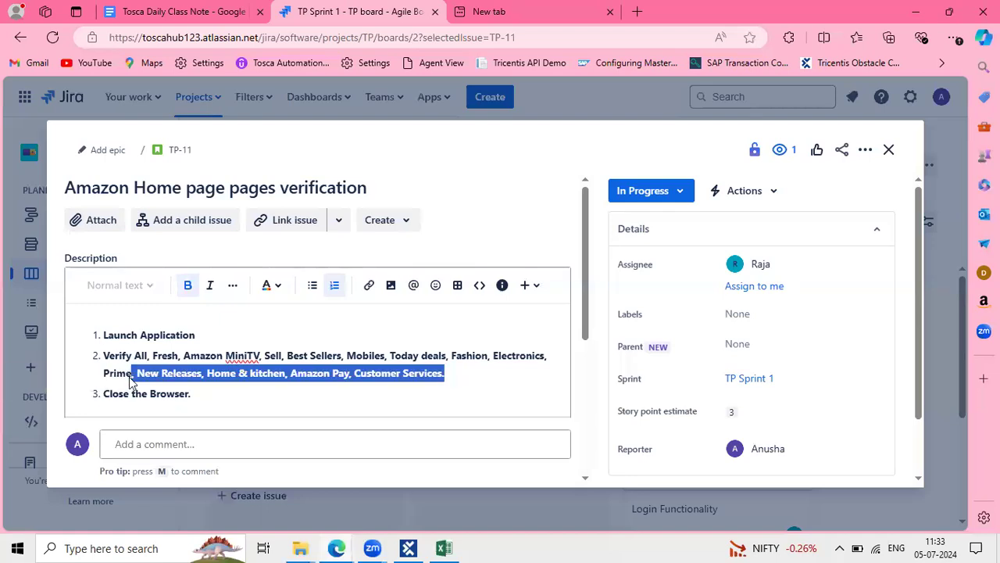
pyautogui.hotkey('alt', 'Tab')
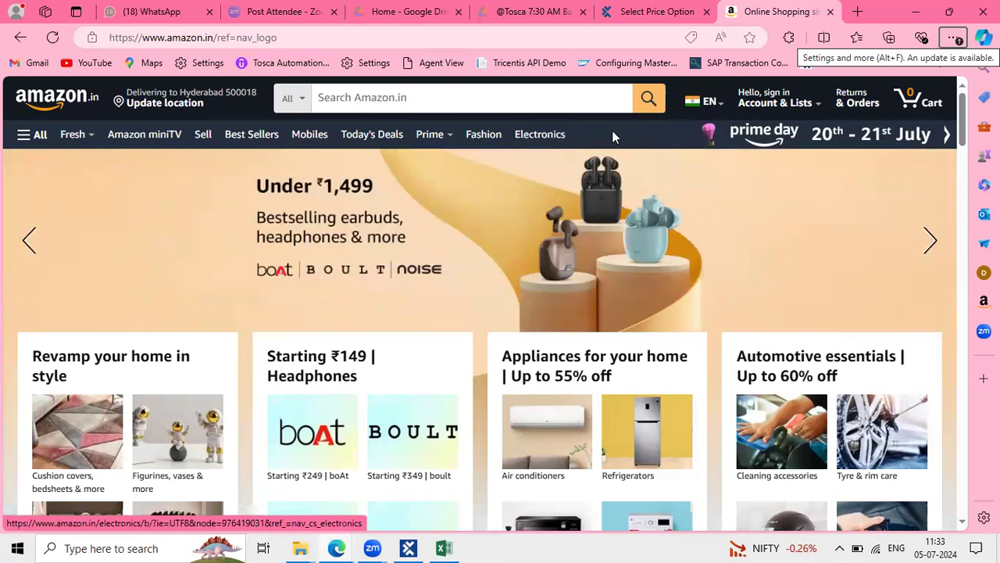
# Check New Releases through Customer Services on Amazon, then close the TP-11 details
pyautogui.hotkey('alt', 'Tab')
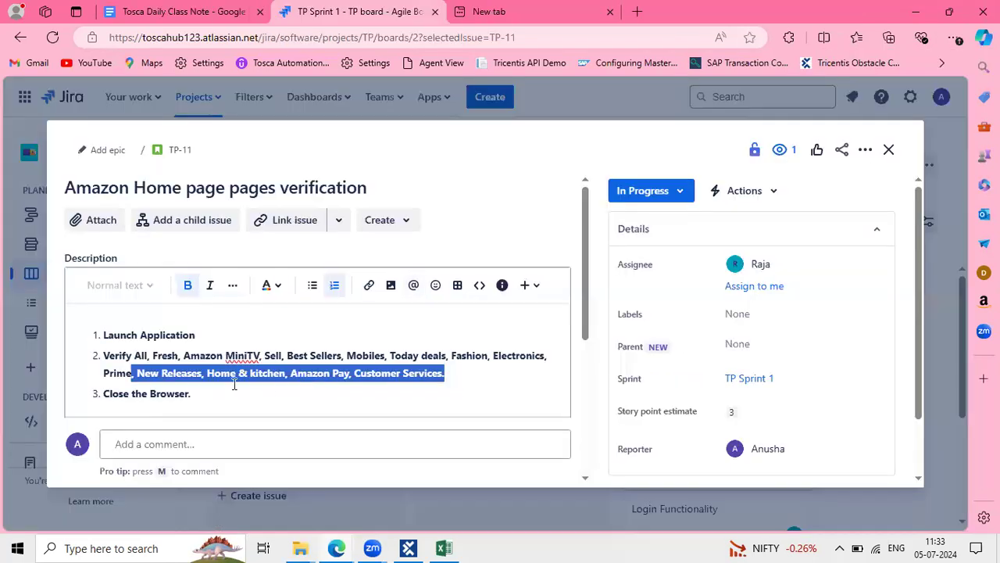
pyautogui.click(137, 372)
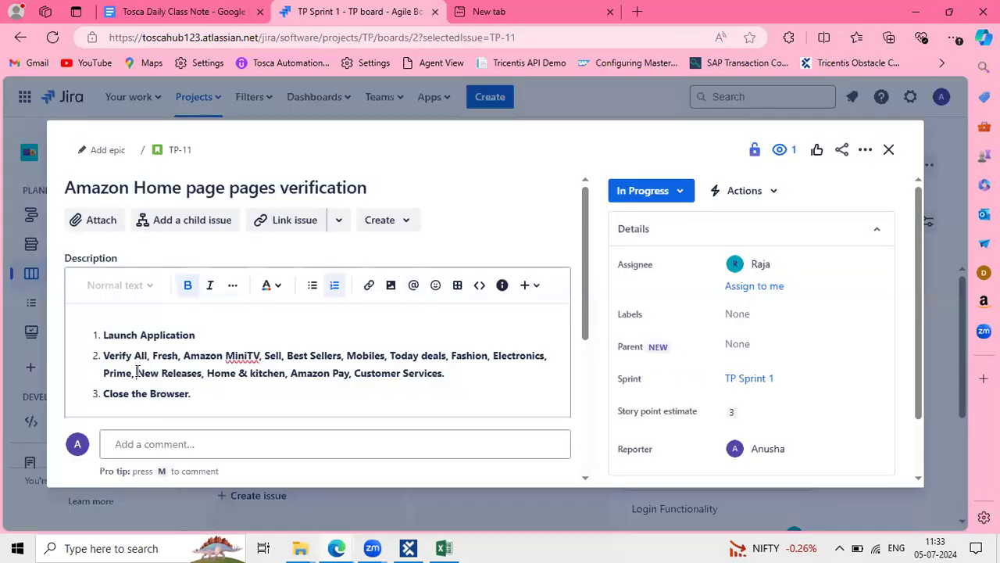
pyautogui.moveTo(184, 372); pyautogui.dragTo(515, 375)
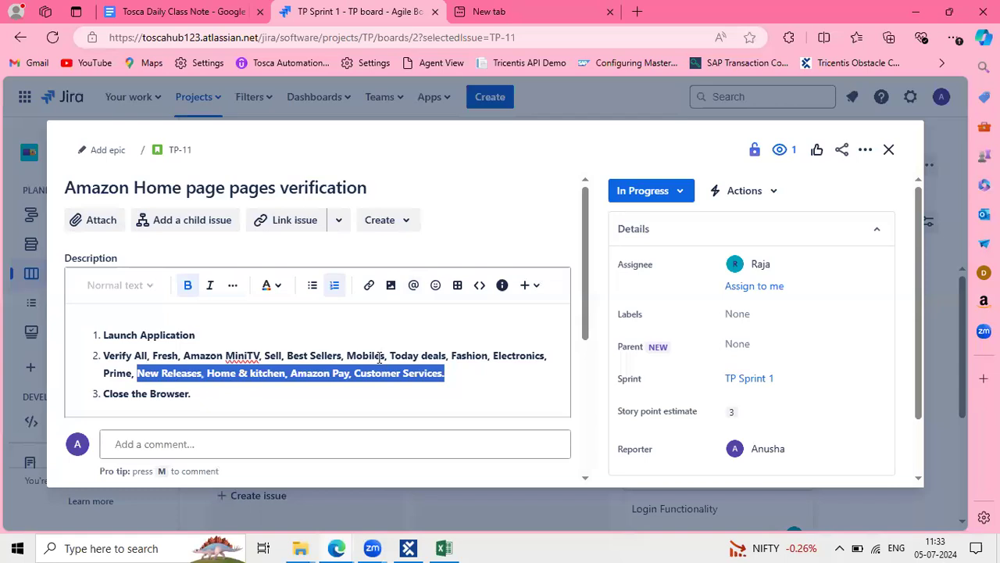
pyautogui.hotkey('alt', 'Tab')
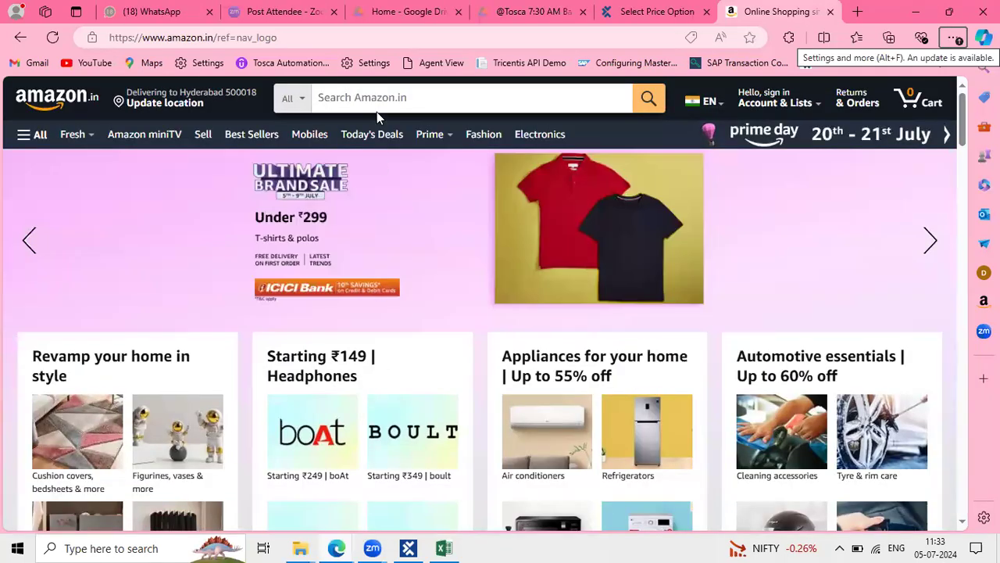
pyautogui.hotkey('alt', 'Tab')
pyautogui.hotkey('alt', 'Tab')
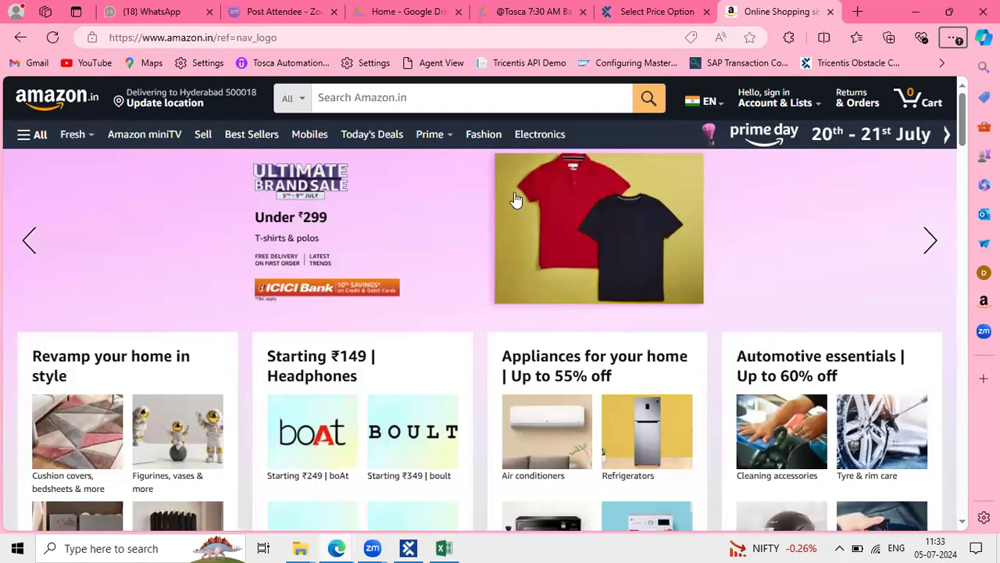
pyautogui.hotkey('alt', 'Tab')
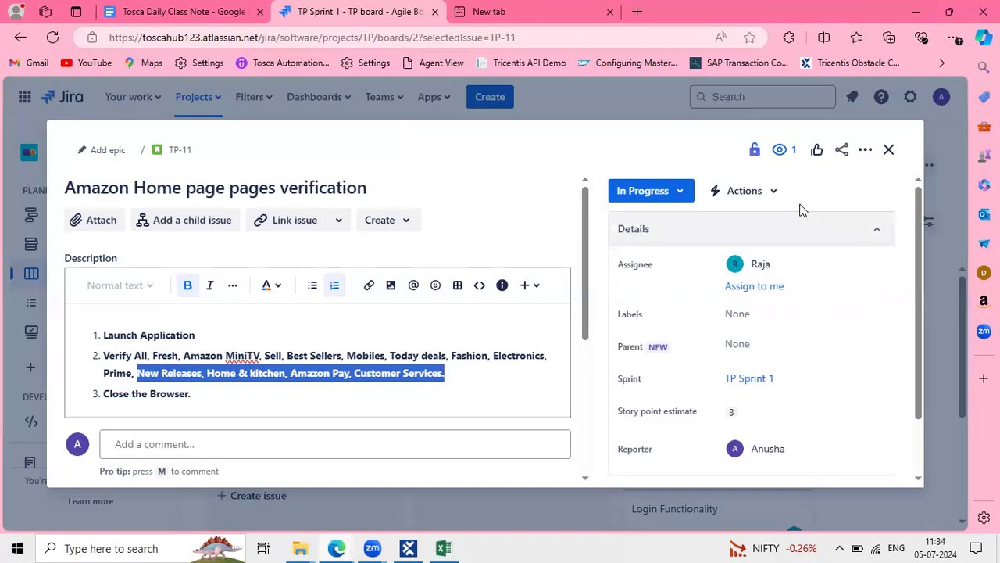
pyautogui.click(891, 152)
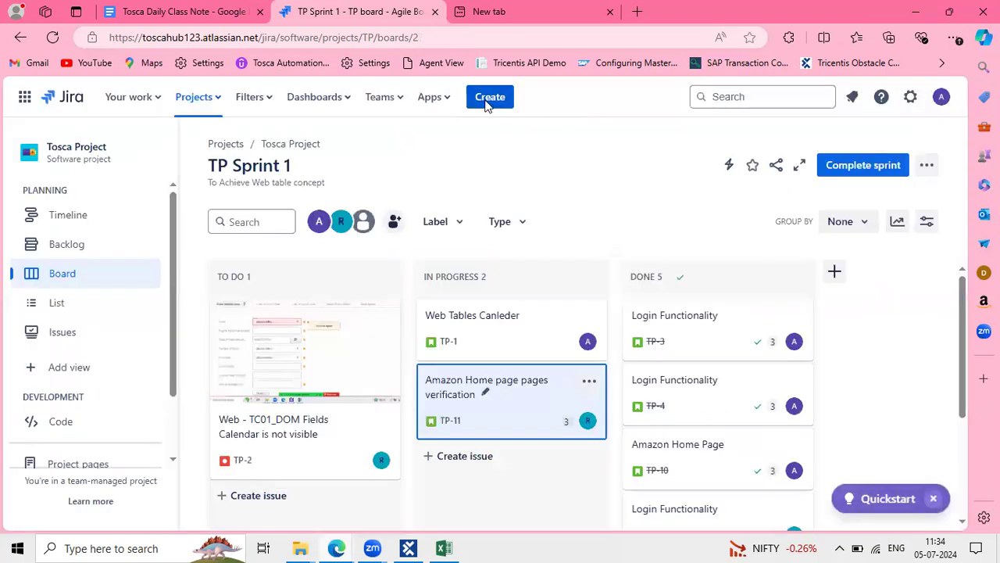
# Start a new Jira issue with issue type Bug
pyautogui.click(486, 98)
pyautogui.click(627, 217)
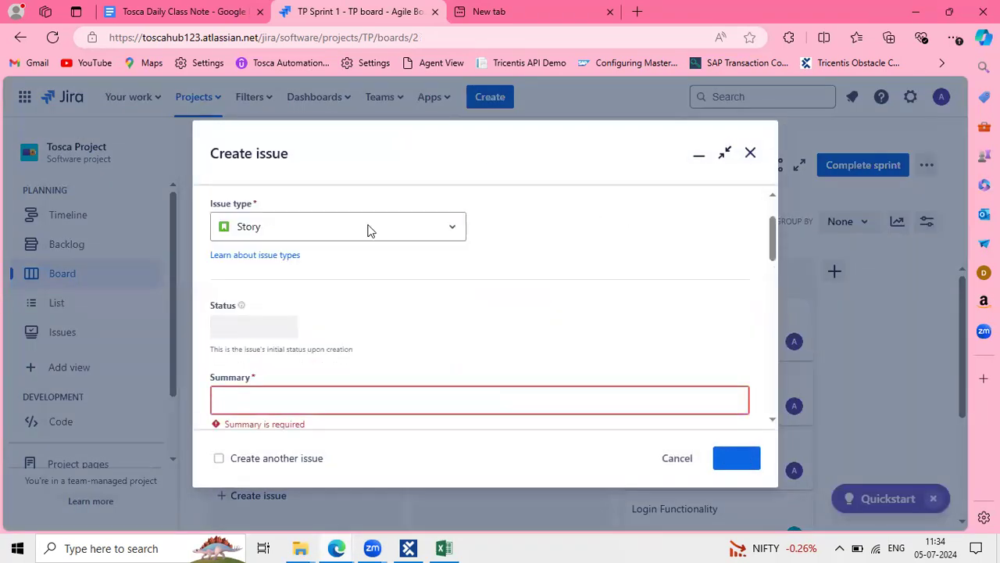
pyautogui.click(321, 229)
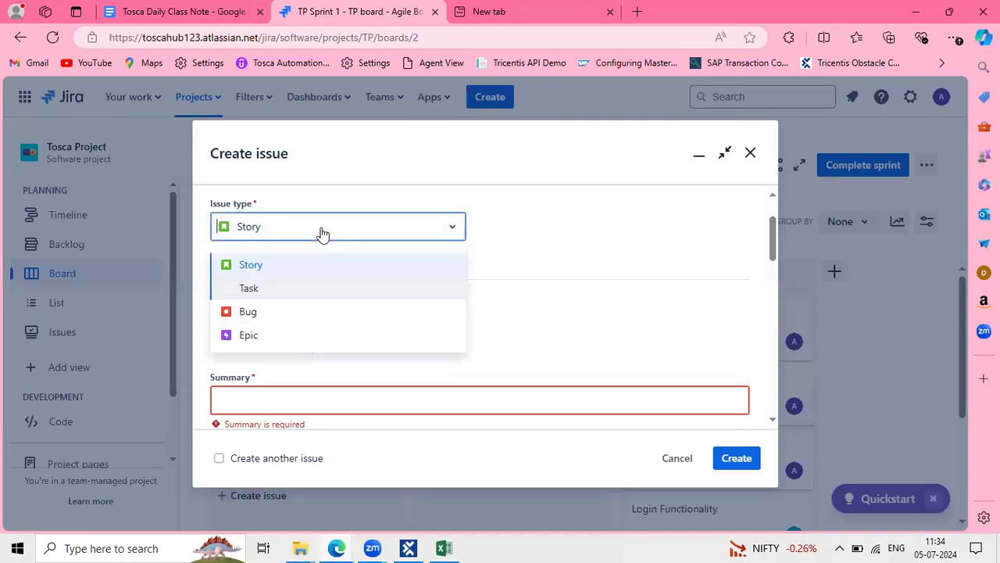
pyautogui.click(242, 316)
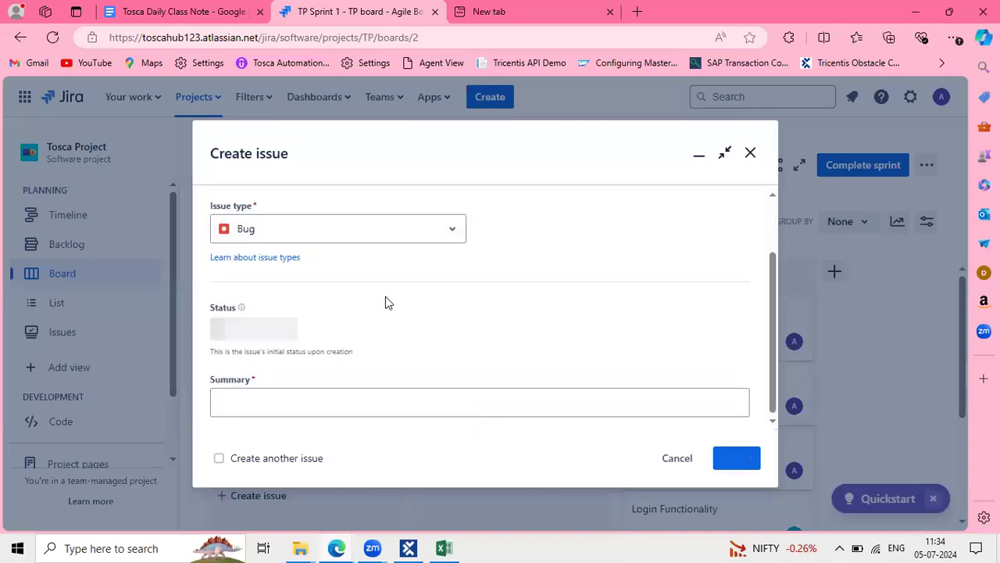
# Enter the summary 'Automation defect: New Releases, Home & kitchen, Amazon Pay, Customer Services, not visible Home page'
pyautogui.click(255, 398)
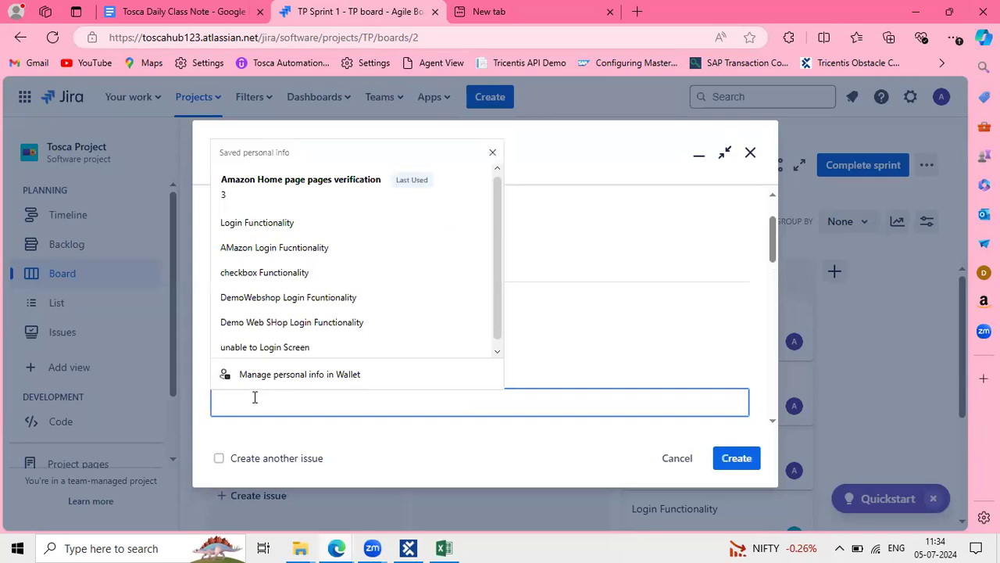
pyautogui.write('Automation defect:')
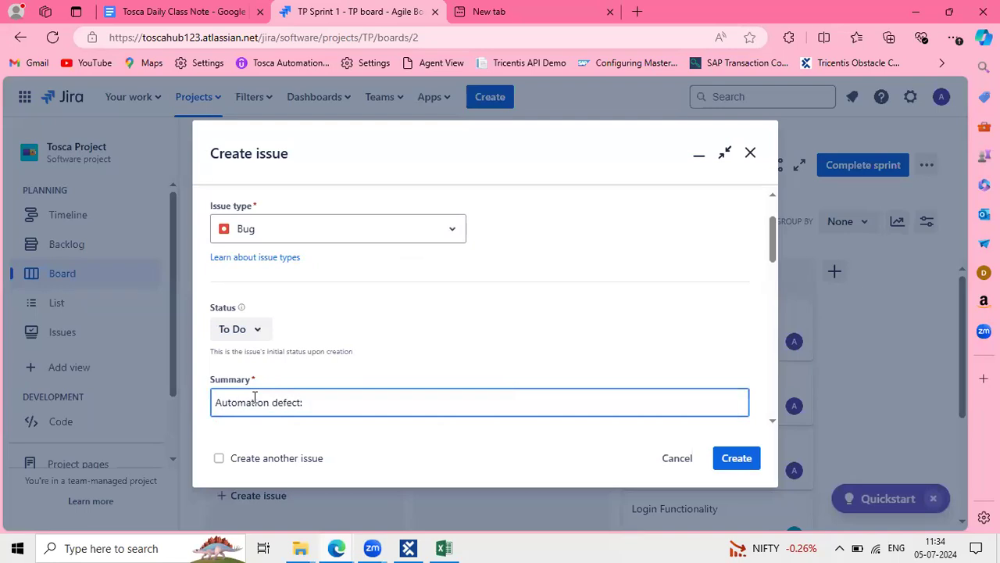
pyautogui.write('New Releases, Home & kitchen, Amazon Pay, Customer Services,')
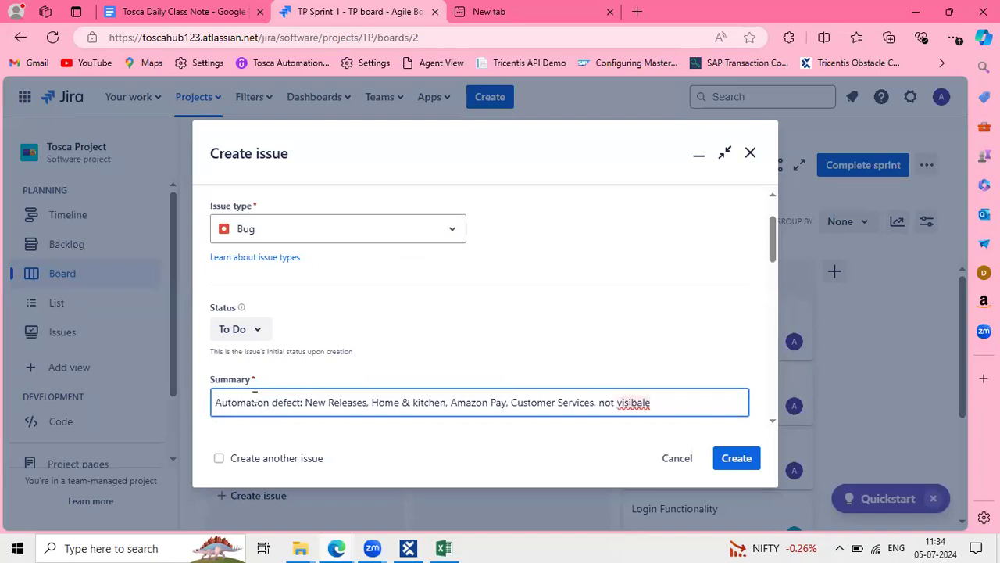
pyautogui.write('Home page')
pyautogui.scroll(-1, 452, 367)
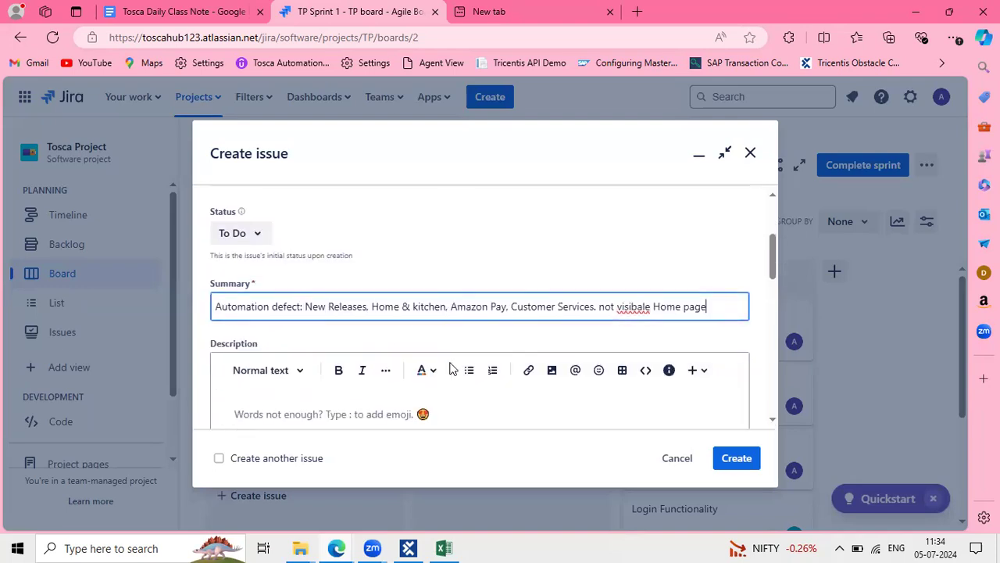
pyautogui.rightClick(633, 305)
pyautogui.click(425, 232)
# Select the summary text and place the cursor in the bug's Description
pyautogui.scroll(1, 424, 232)
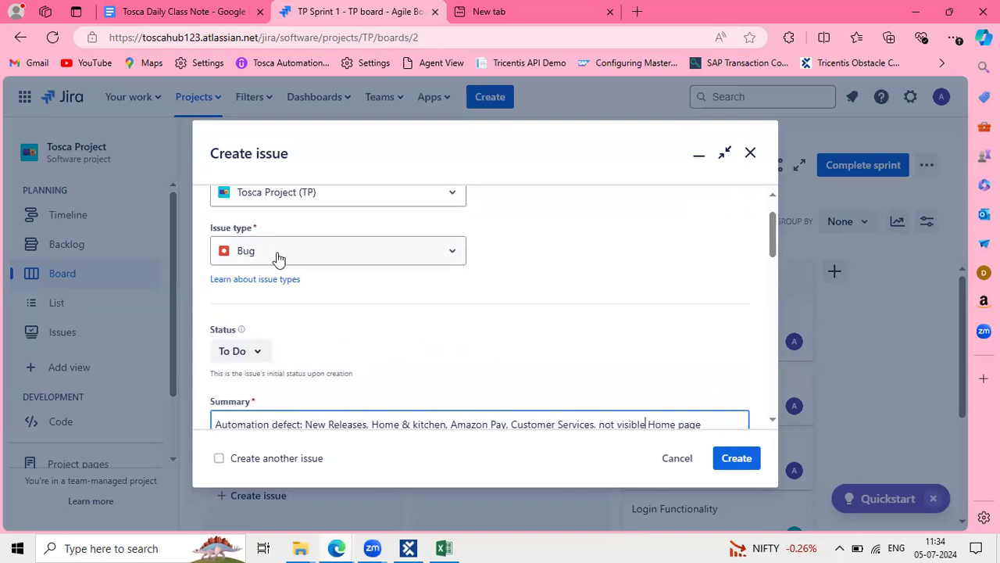
pyautogui.scroll(-3, 586, 353)
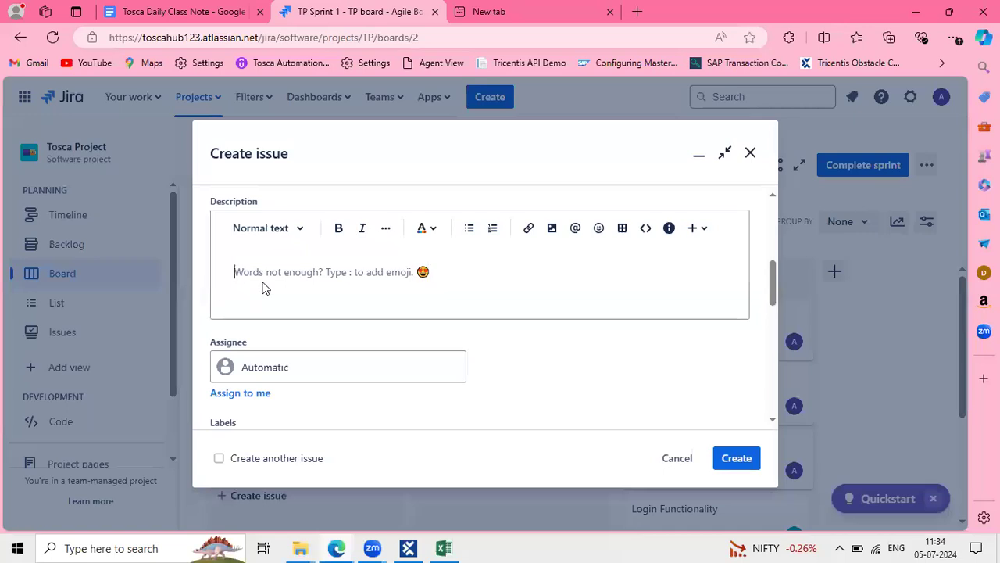
pyautogui.scroll(1, 263, 286)
pyautogui.scroll(-1, 319, 361)
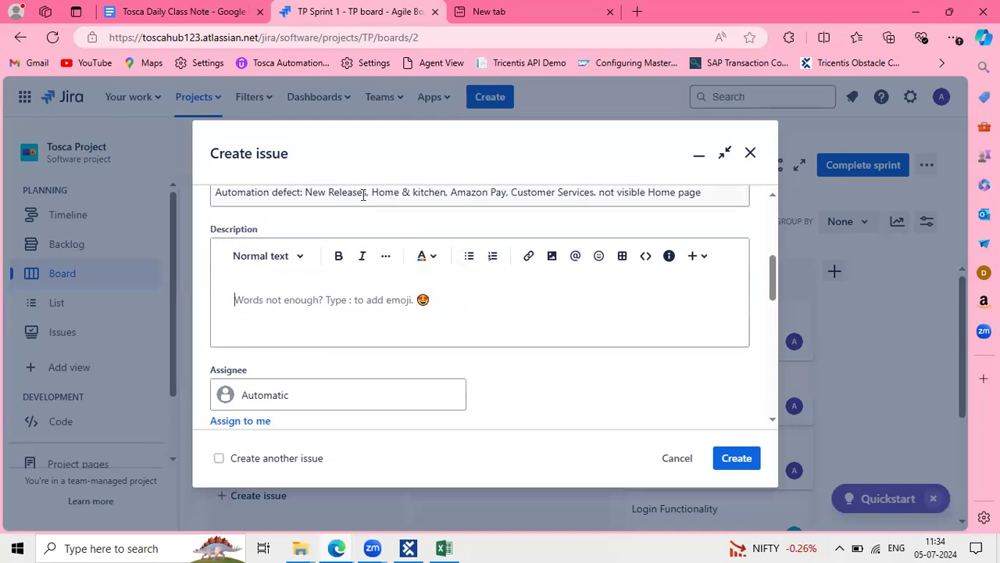
pyautogui.moveTo(305, 191); pyautogui.dragTo(592, 245)
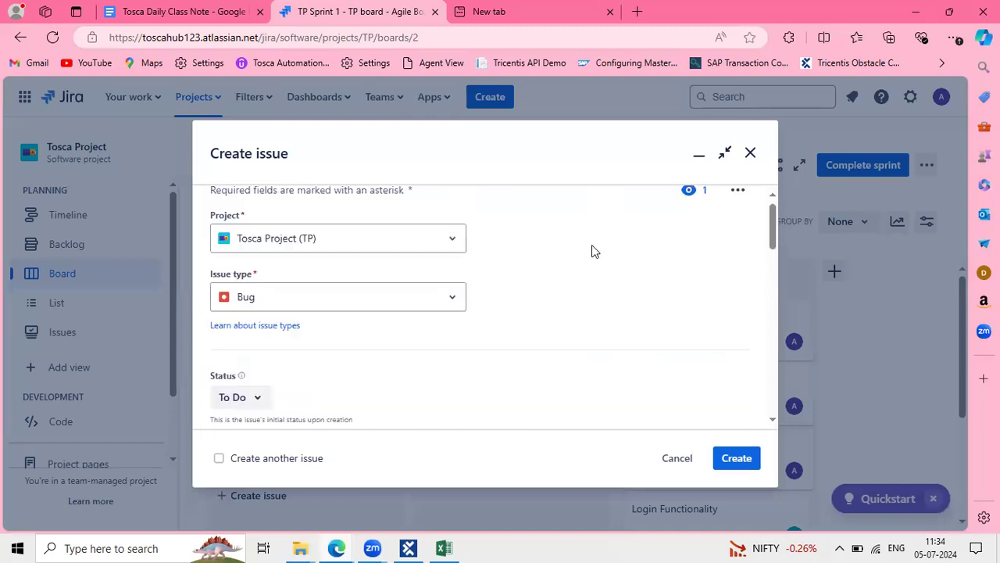
pyautogui.scroll(-5, 591, 245)
pyautogui.scroll(3, 558, 314)
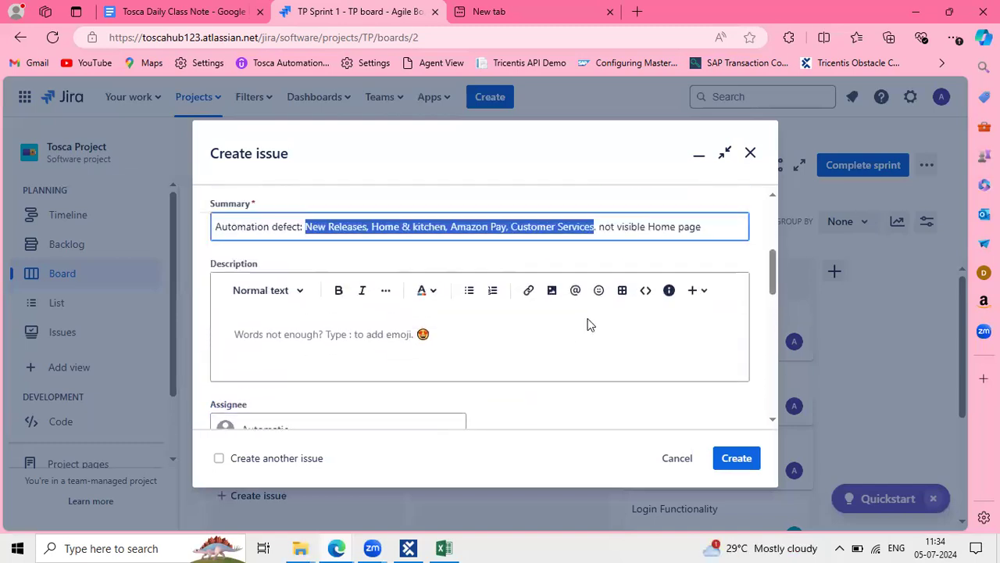
pyautogui.click(367, 361)
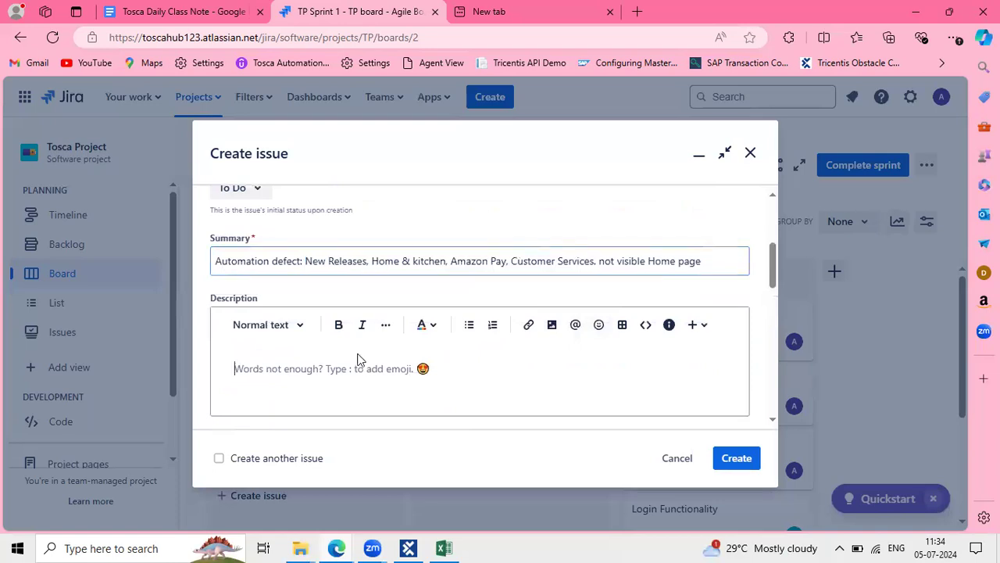
pyautogui.scroll(-3, 362, 380)
pyautogui.scroll(-1, 362, 320)
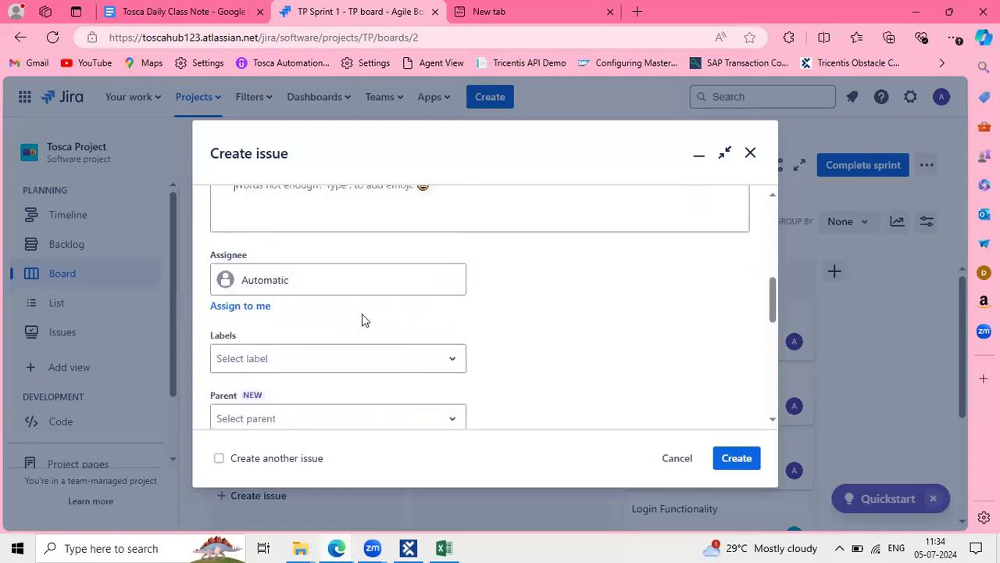
pyautogui.scroll(1, 362, 316)
pyautogui.scroll(-5, 305, 280)
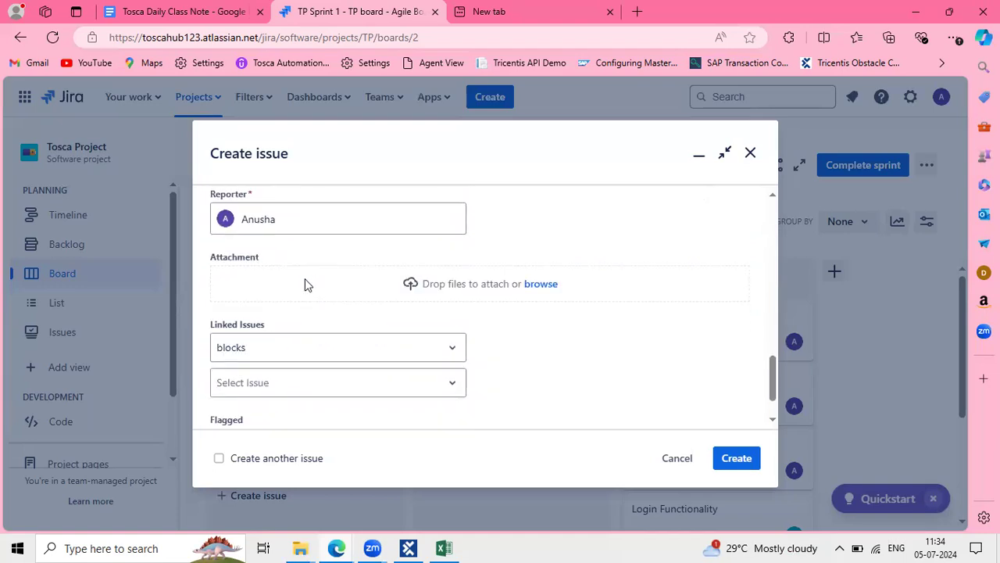
pyautogui.scroll(-1, 305, 283)
pyautogui.scroll(6, 305, 284)
pyautogui.click(255, 326)
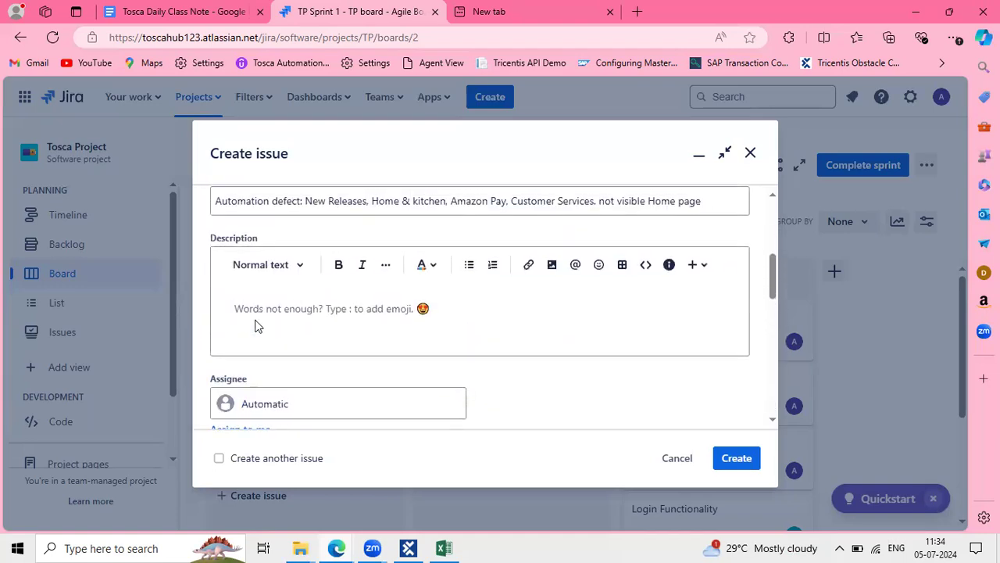
# Snip the Amazon.in home page and paste the screenshot into the bug's description
pyautogui.hotkey('alt', 'Tab')
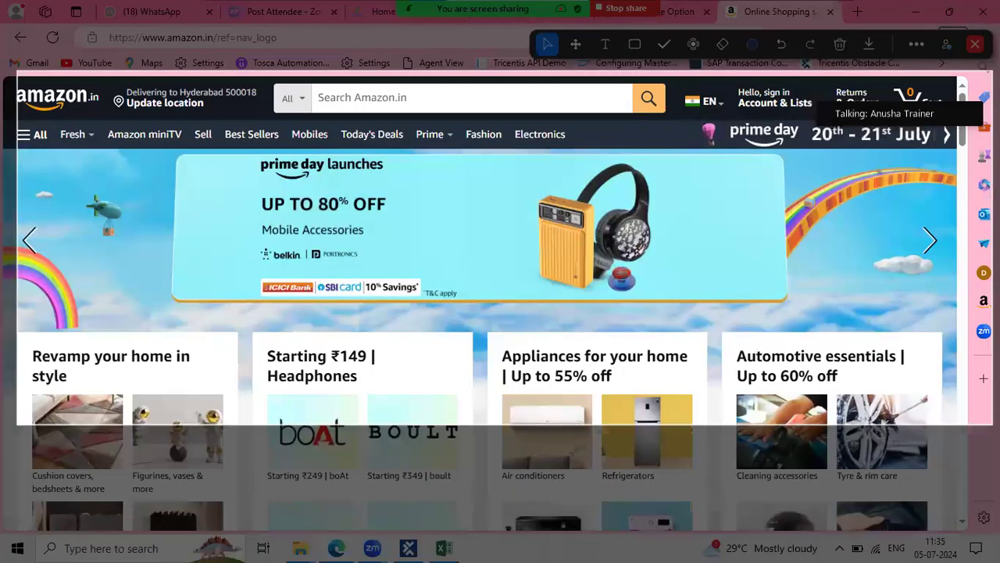
pyautogui.moveTo(17, 71); pyautogui.dragTo(967, 529)
pyautogui.hotkey('alt', 'Tab')
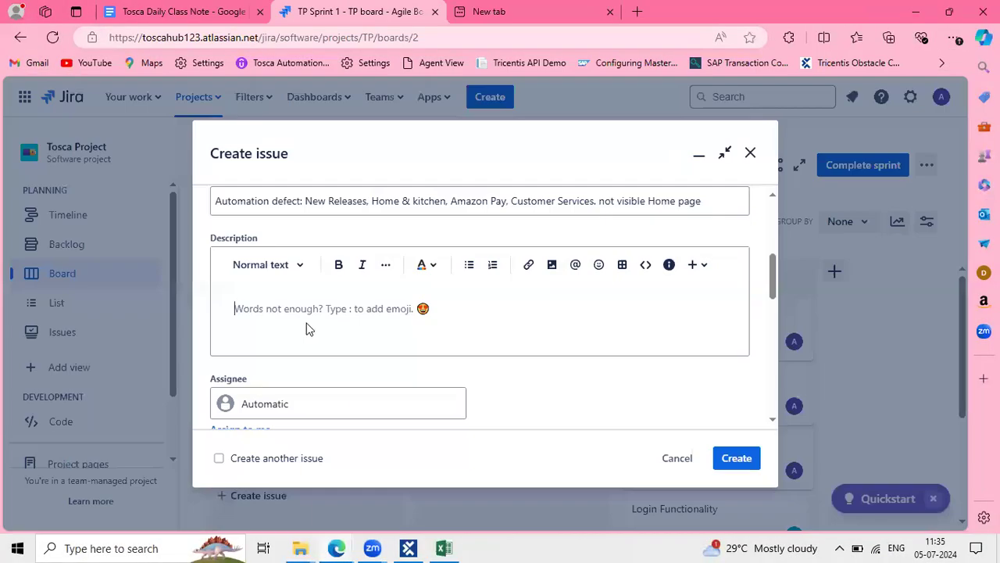
pyautogui.click(302, 318)
pyautogui.hotkey('ctrl', 'v')
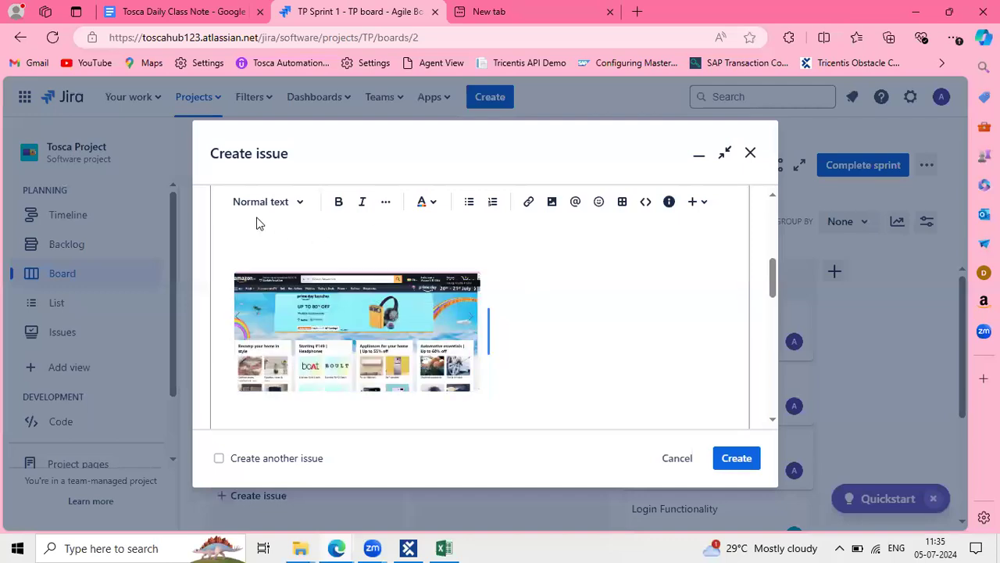
pyautogui.click(269, 251)
pyautogui.hotkey('ctrl', 'v')
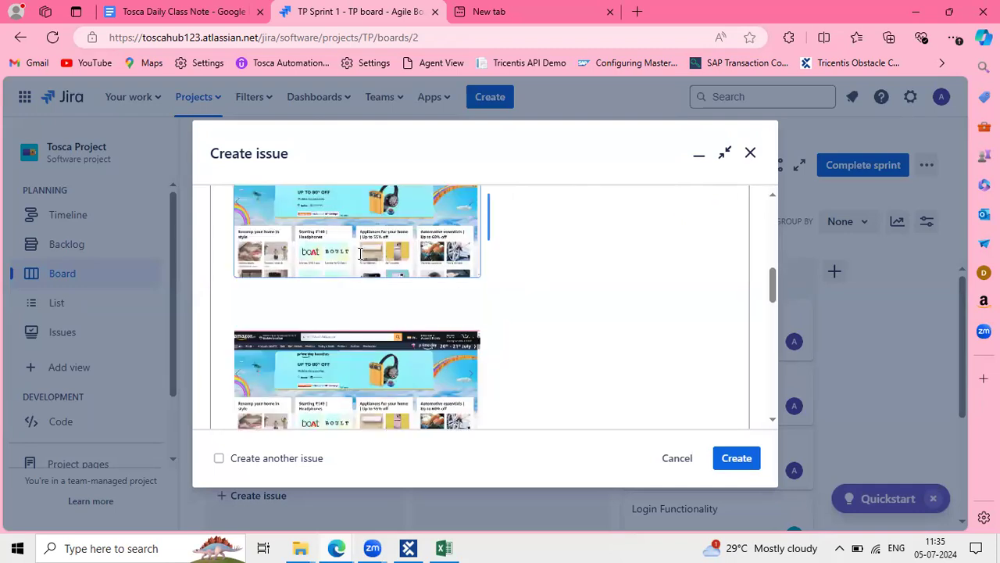
# Select the summary text from New Releases to Home page
pyautogui.scroll(10, 359, 252)
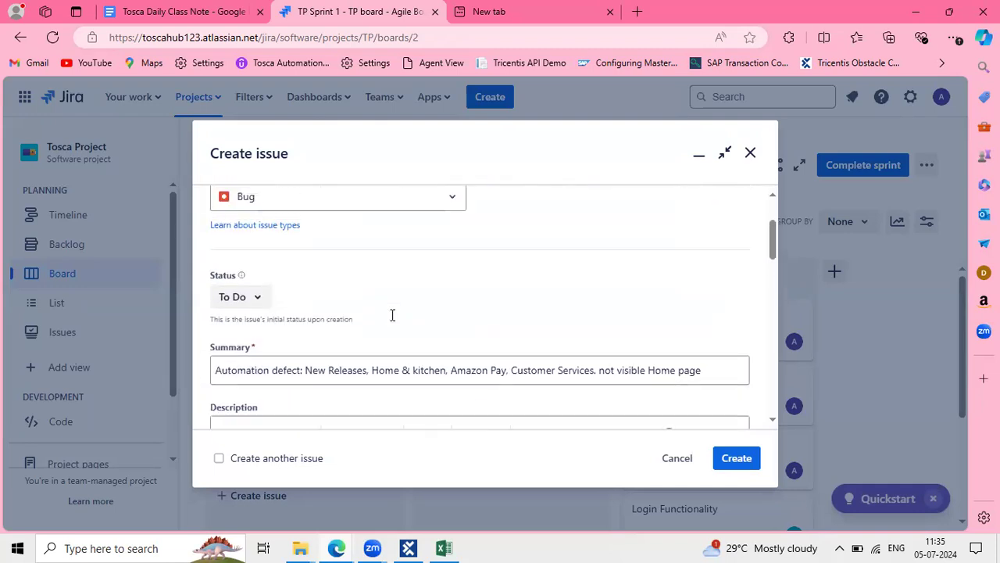
pyautogui.moveTo(305, 406); pyautogui.dragTo(551, 333)
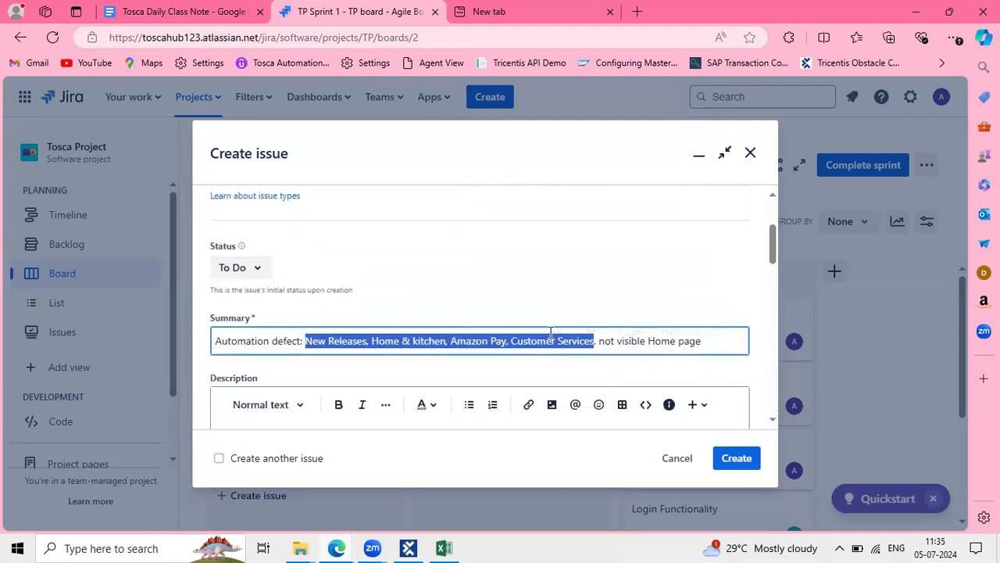
pyautogui.click(551, 333)
pyautogui.moveTo(306, 341); pyautogui.dragTo(704, 347)
pyautogui.hotkey('ctrl', 'c')
pyautogui.scroll(-2, 445, 355)
# Paste the copied summary text above the screenshot in the description
pyautogui.click(229, 287)
pyautogui.hotkey('ctrl', 'v')
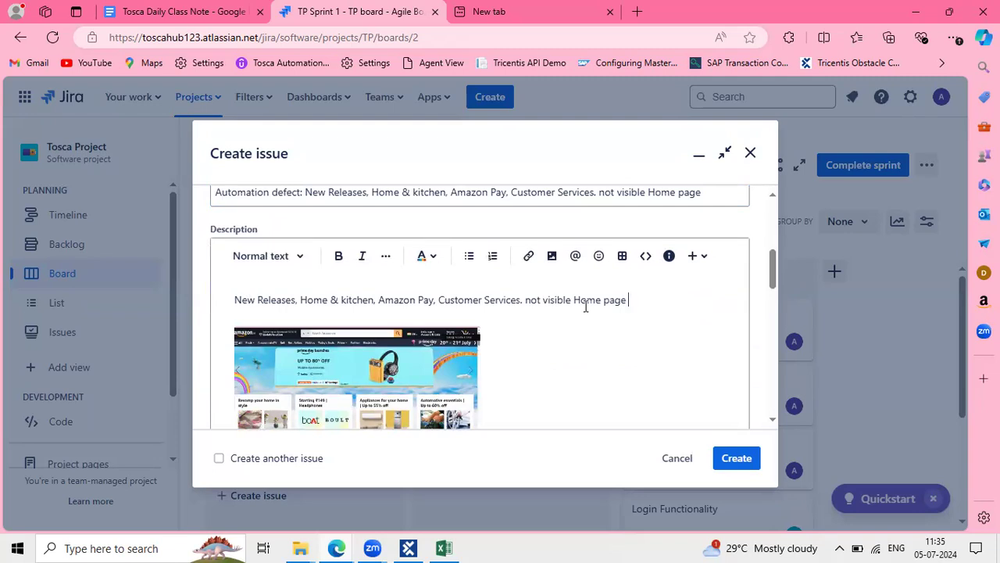
pyautogui.scroll(-5, 722, 307)
pyautogui.scroll(1, 466, 379)
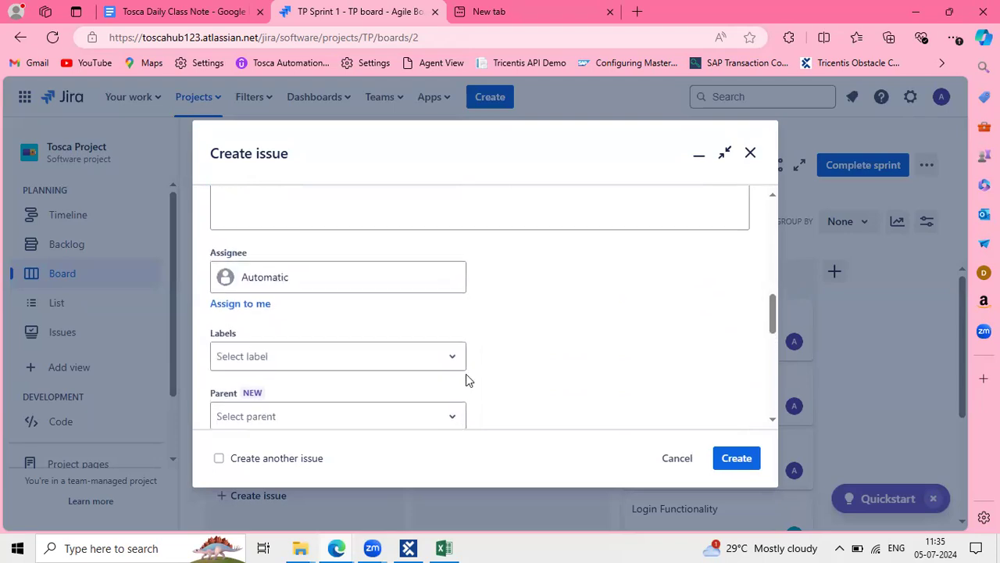
# Assign the bug to myself
pyautogui.click(279, 283)
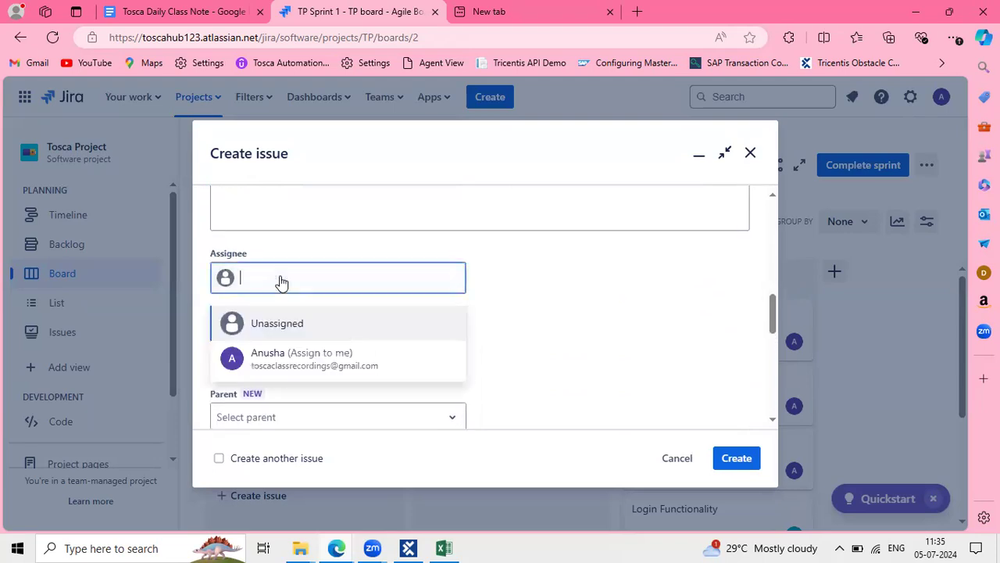
pyautogui.click(289, 365)
pyautogui.scroll(-4, 455, 344)
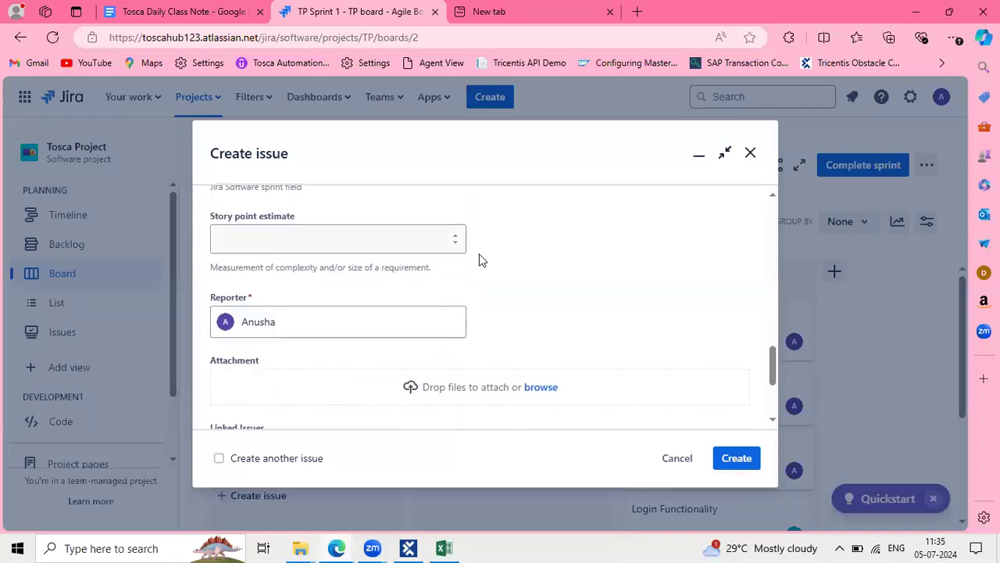
pyautogui.scroll(10, 480, 258)
pyautogui.scroll(-5, 480, 248)
pyautogui.scroll(5, 479, 248)
pyautogui.scroll(-10, 479, 247)
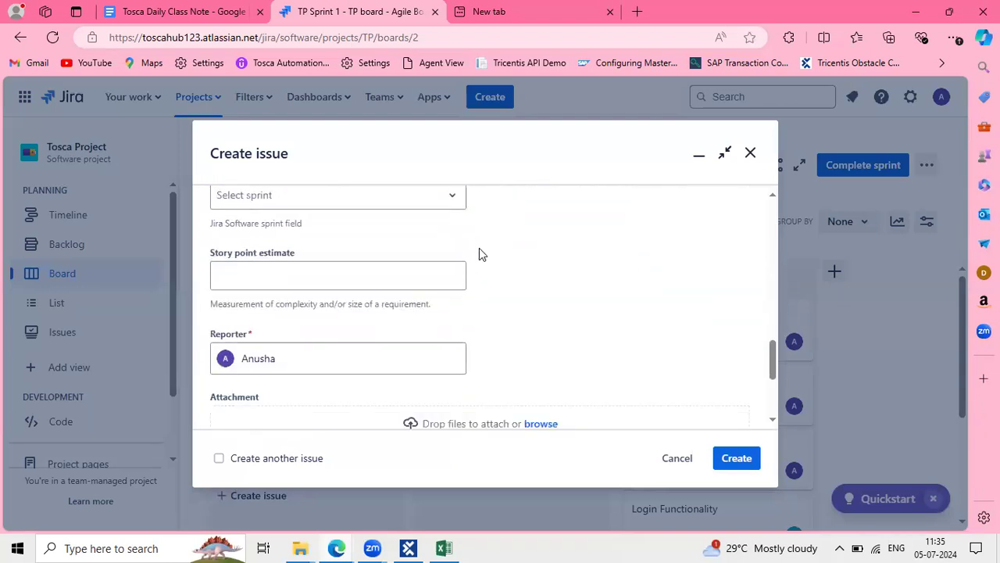
pyautogui.scroll(-3, 479, 248)
# Create the bug as TP-12 and add it to TP Sprint 1
pyautogui.click(738, 461)
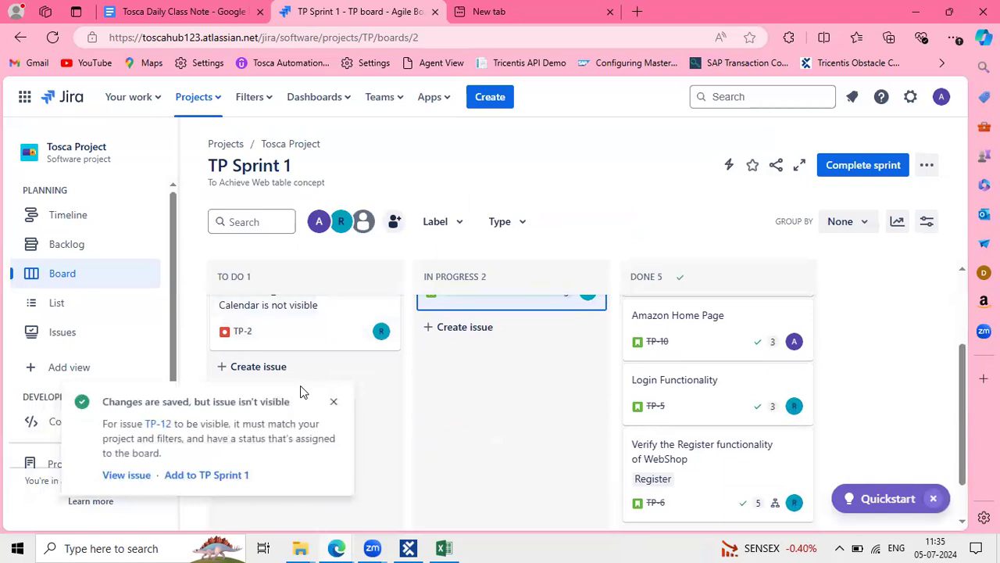
pyautogui.click(201, 477)
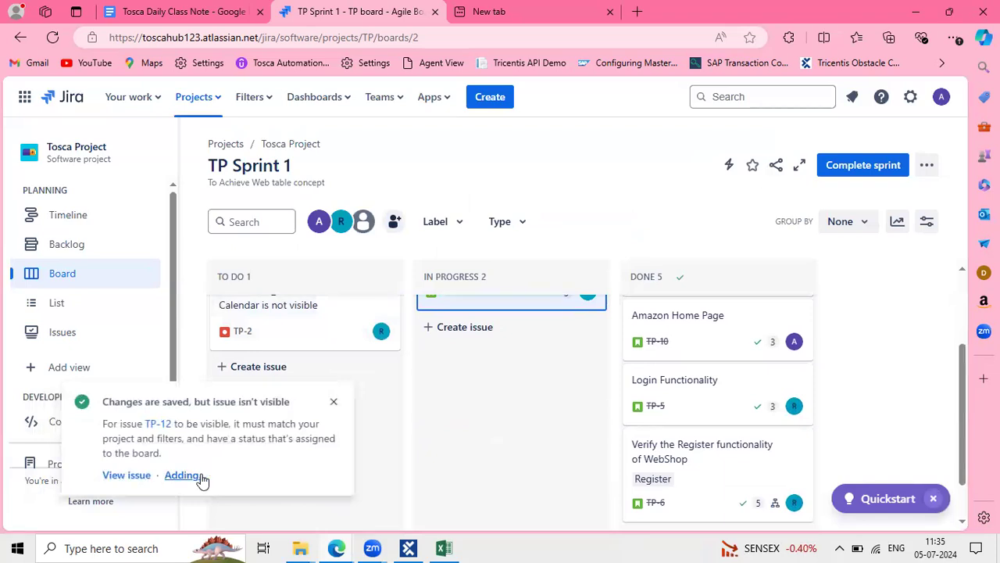
pyautogui.click(334, 402)
pyautogui.scroll(-2, 336, 404)
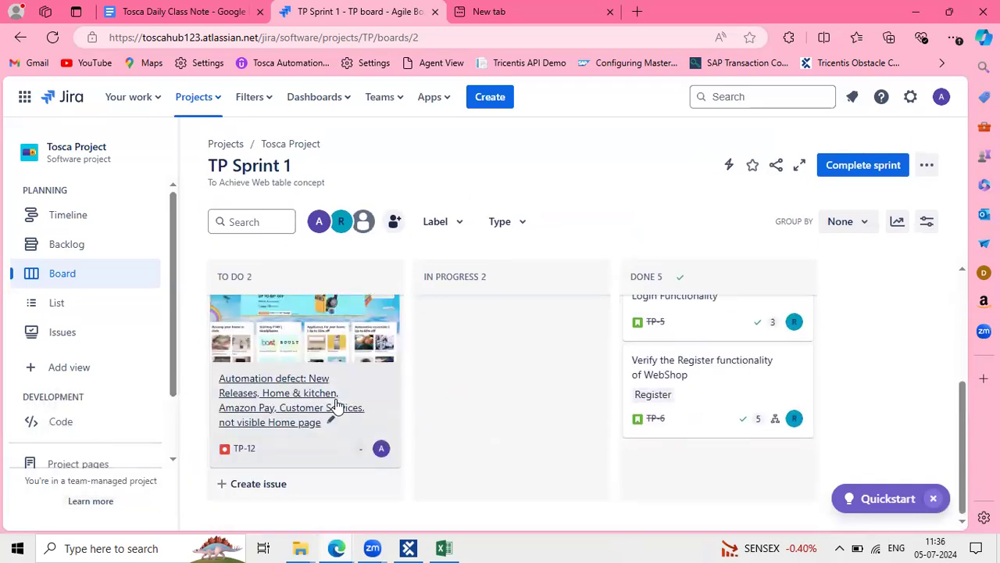
# On TP-12, comment that the pasted sections 'are not visible in Page' and save
pyautogui.click(264, 413)
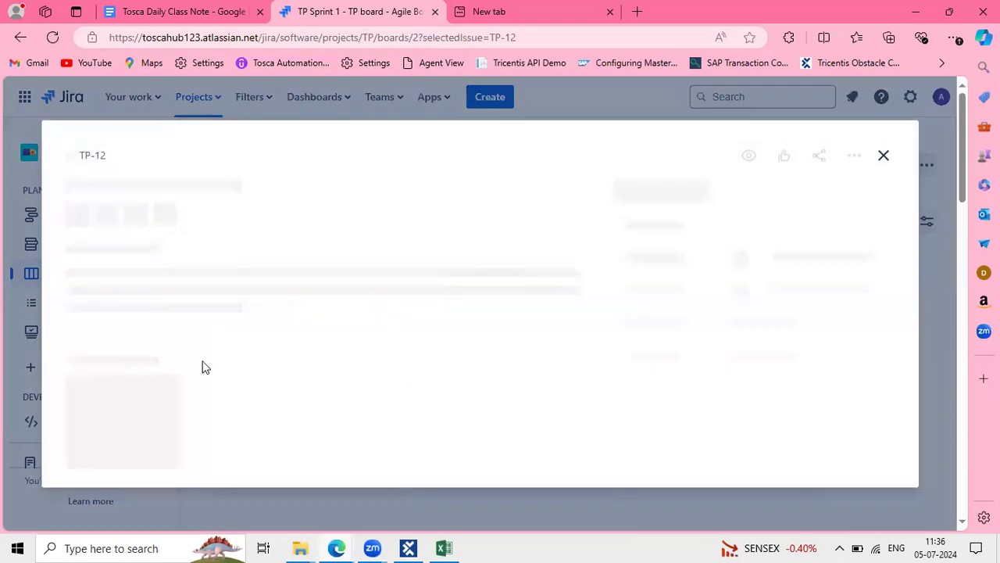
pyautogui.scroll(-3, 200, 364)
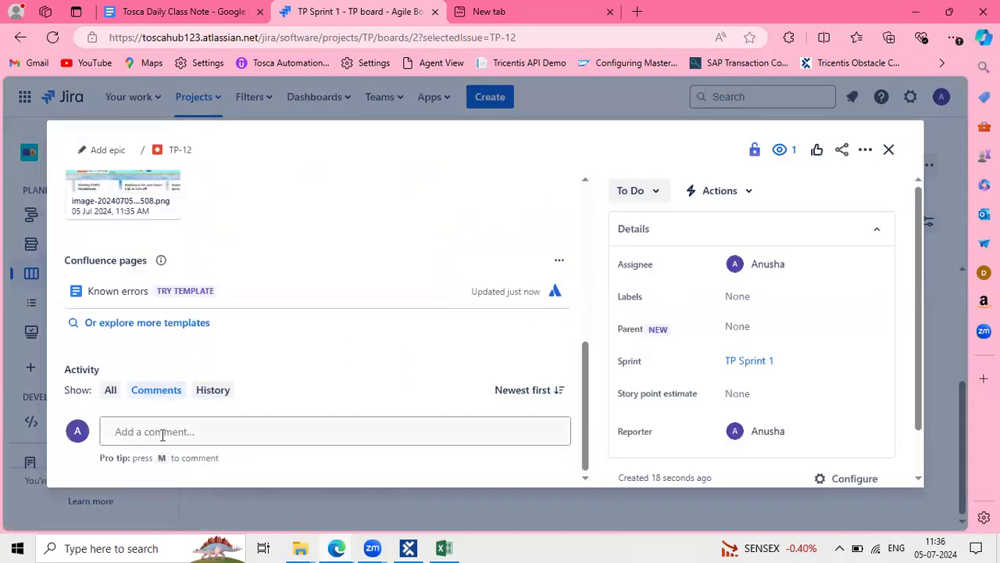
pyautogui.scroll(1, 219, 328)
pyautogui.scroll(-1, 219, 328)
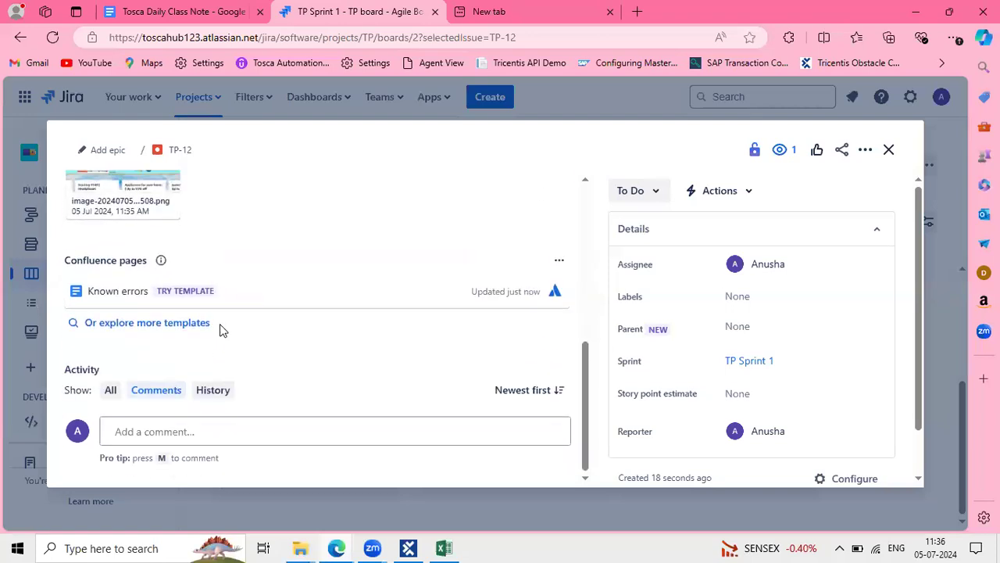
pyautogui.click(147, 438)
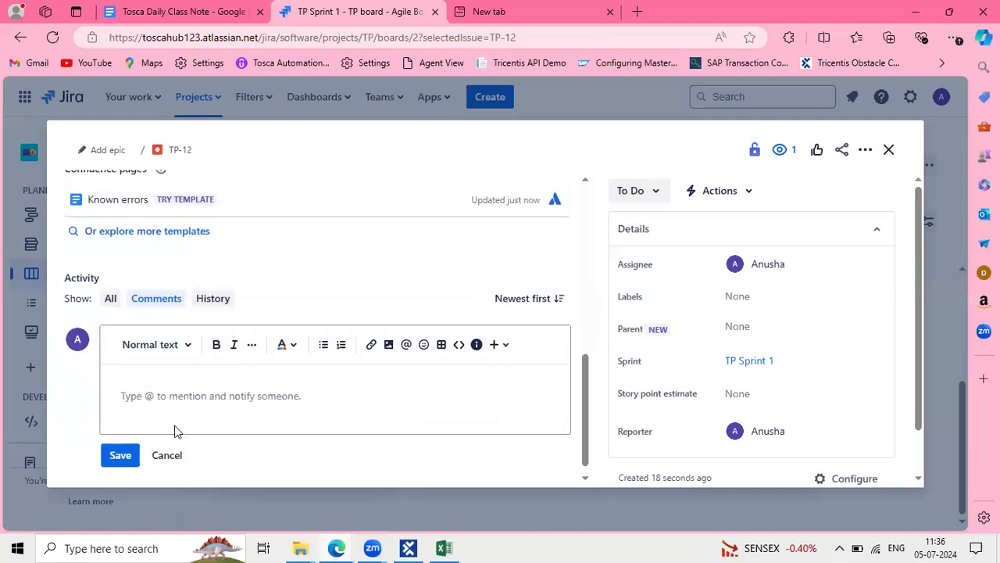
pyautogui.write('New Releases, Home &kitchen, Amazon Pay, Customer Services. not visible Home page')
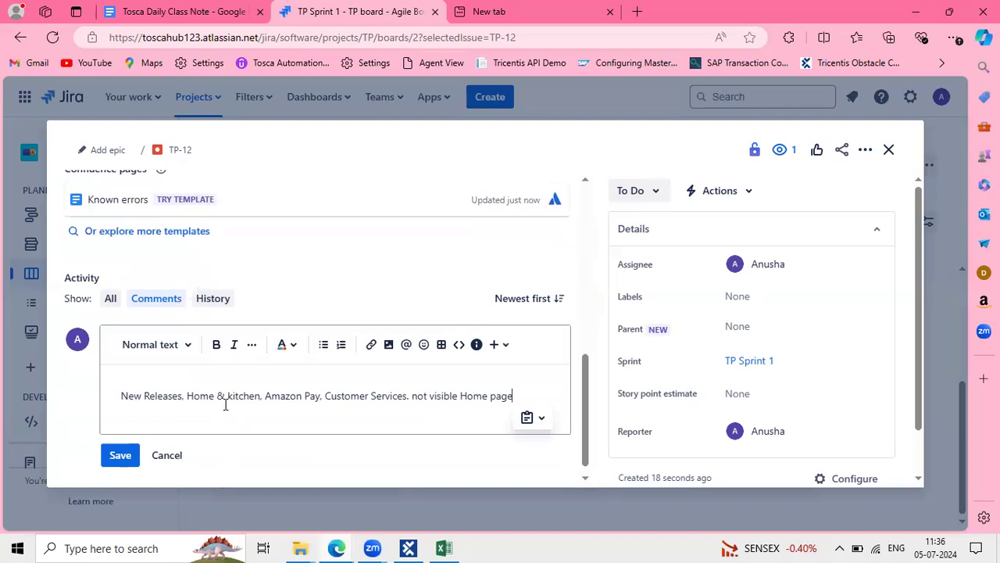
pyautogui.write('ans')
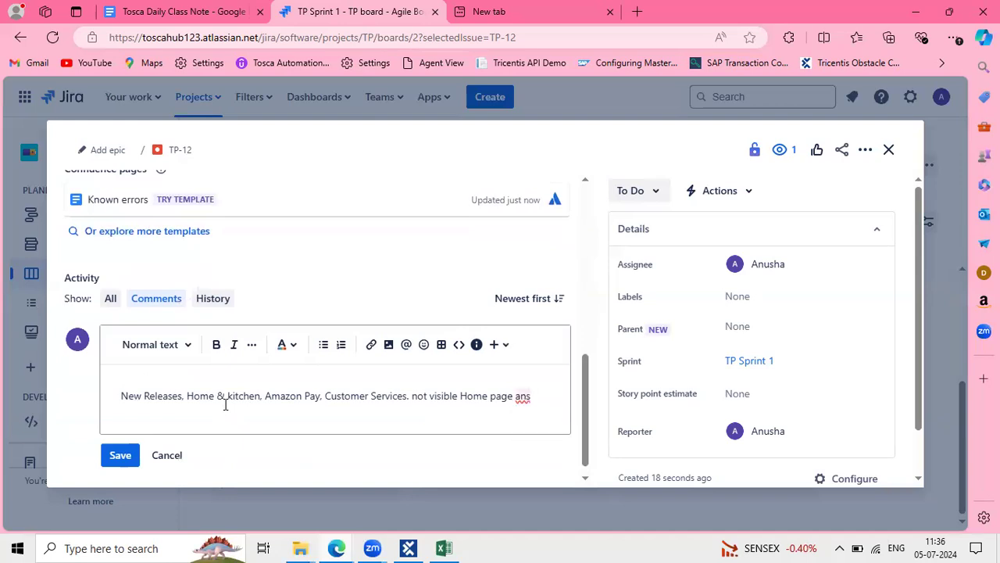
pyautogui.press('BackSpace')
pyautogui.press('BackSpace')
pyautogui.write('re not v')
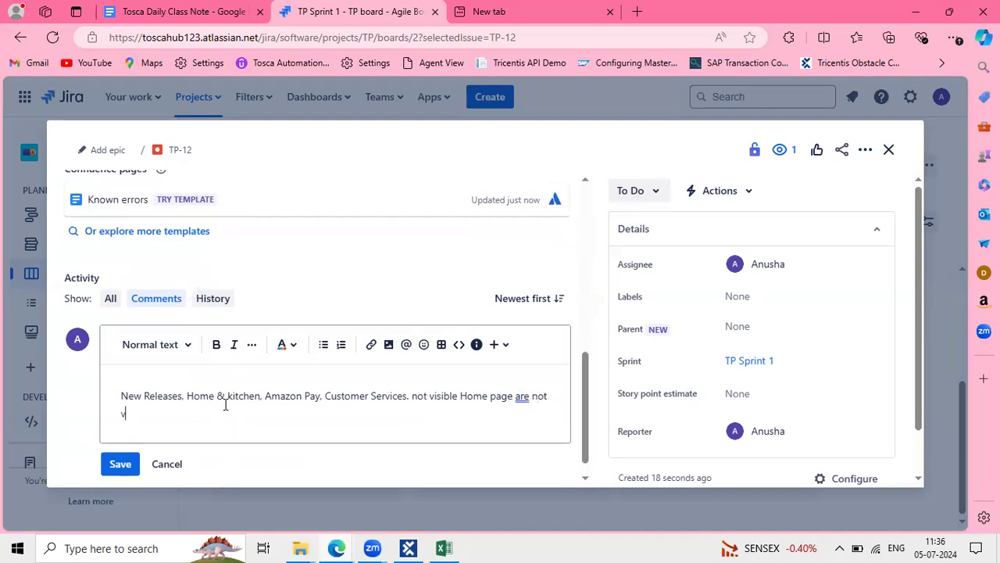
pyautogui.write('iable in Page')
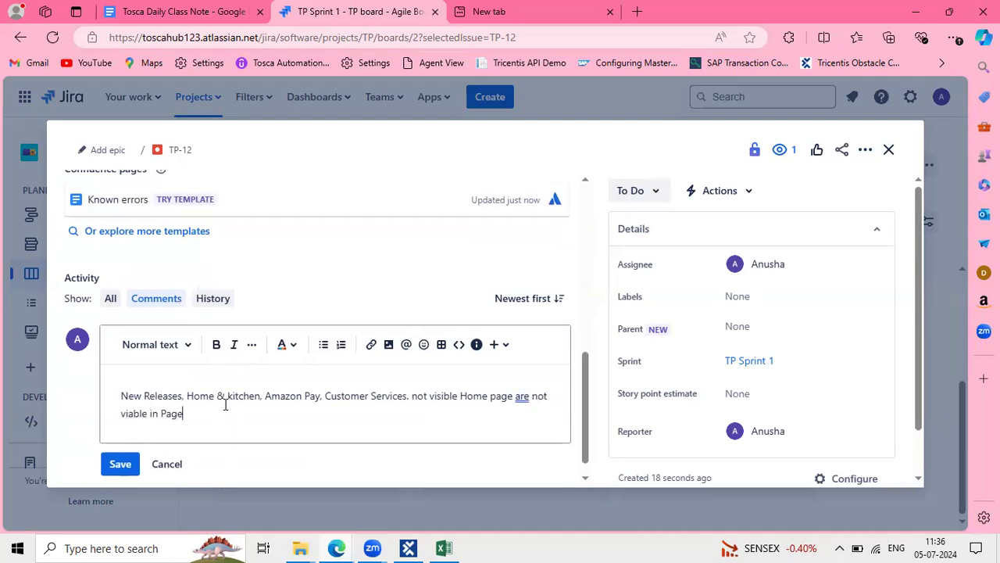
pyautogui.doubleClick(126, 413)
pyautogui.write('visible')
pyautogui.click(121, 464)
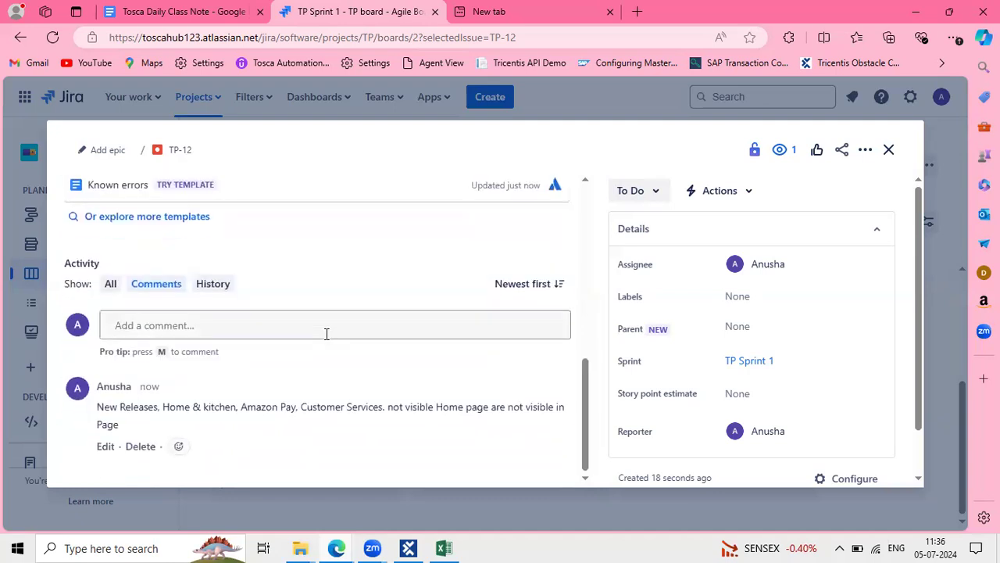
# Review the posted comment and discard an empty second comment
pyautogui.tripleClick(146, 414)
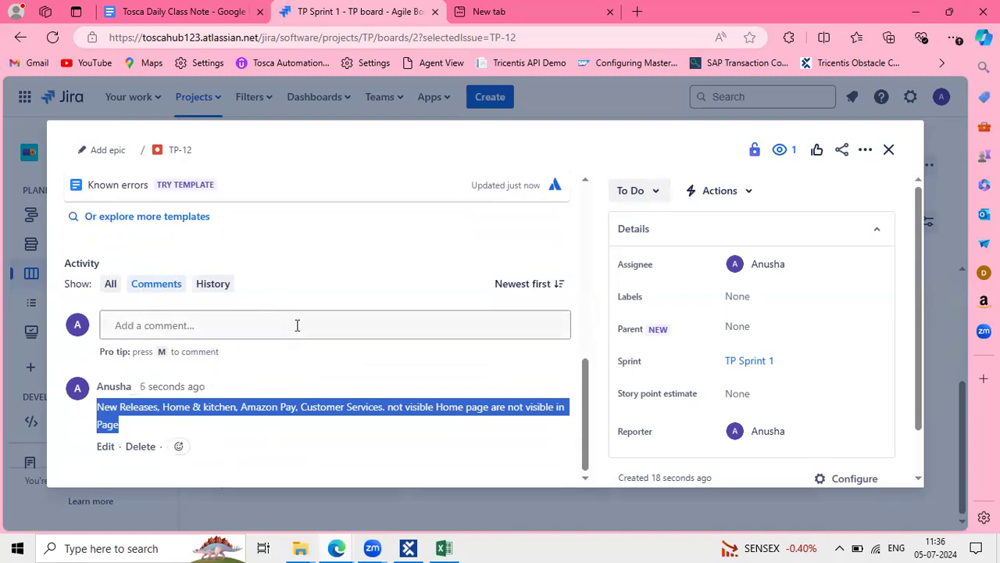
pyautogui.scroll(3, 297, 325)
pyautogui.scroll(2, 312, 295)
pyautogui.scroll(-3, 312, 295)
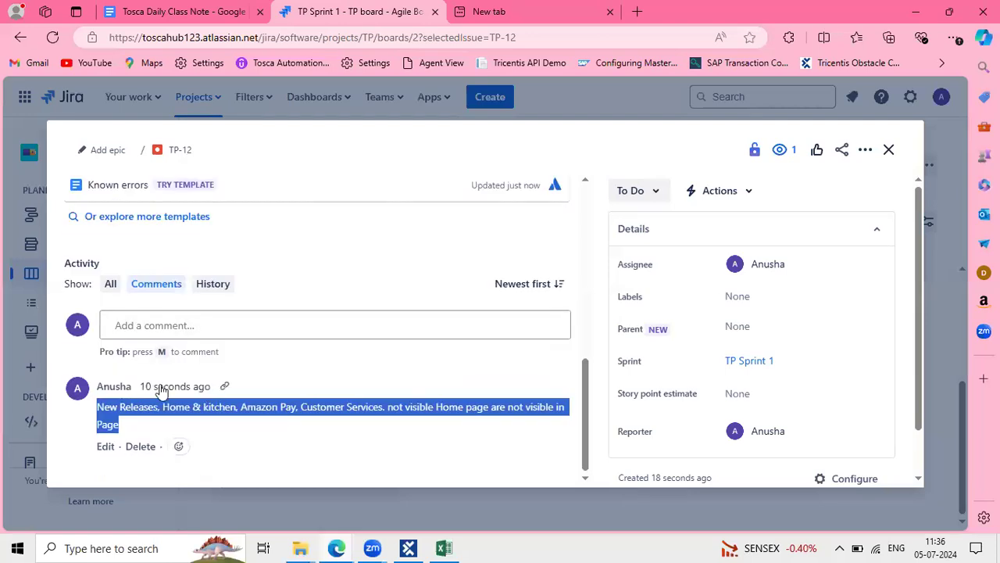
pyautogui.click(219, 323)
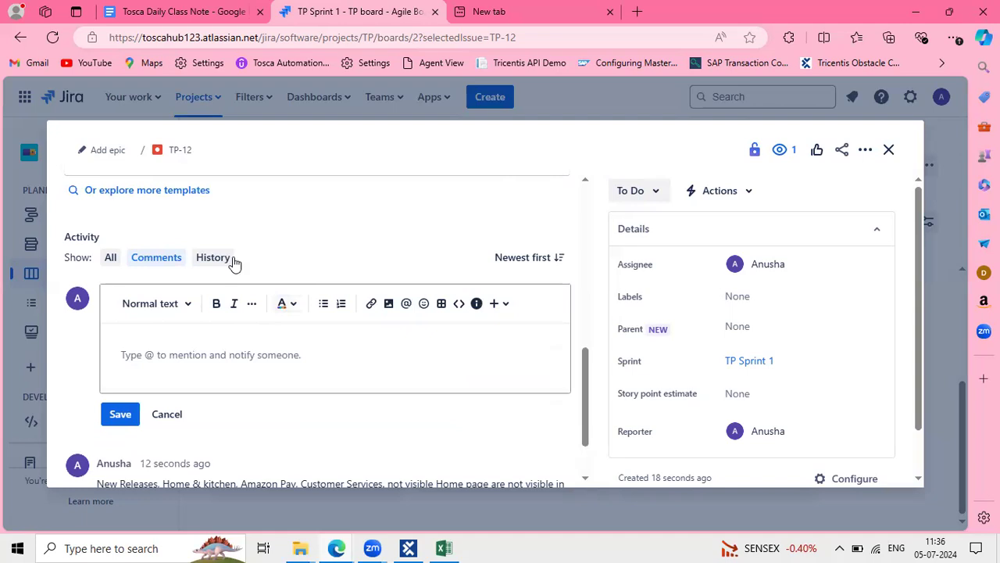
pyautogui.click(174, 417)
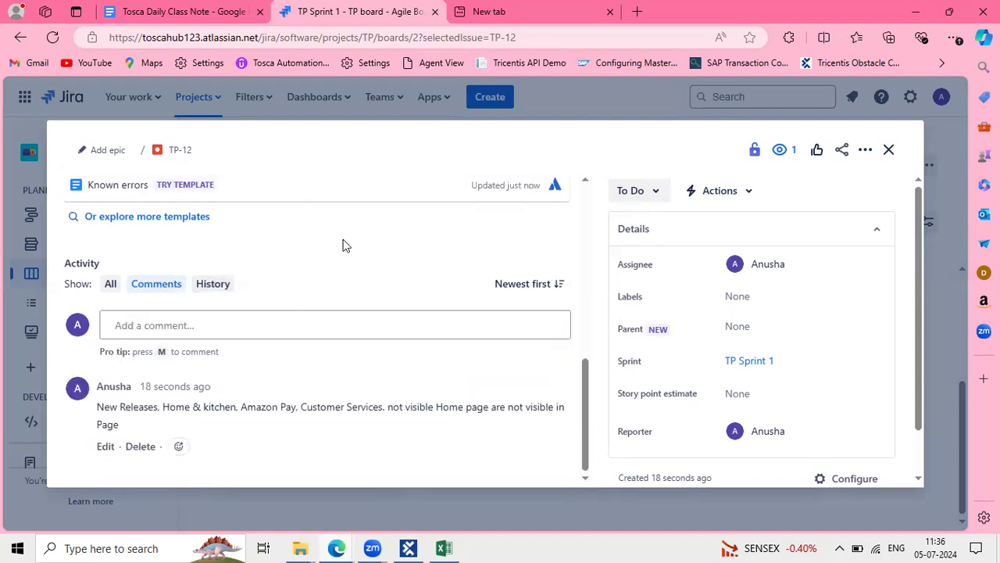
pyautogui.scroll(5, 342, 245)
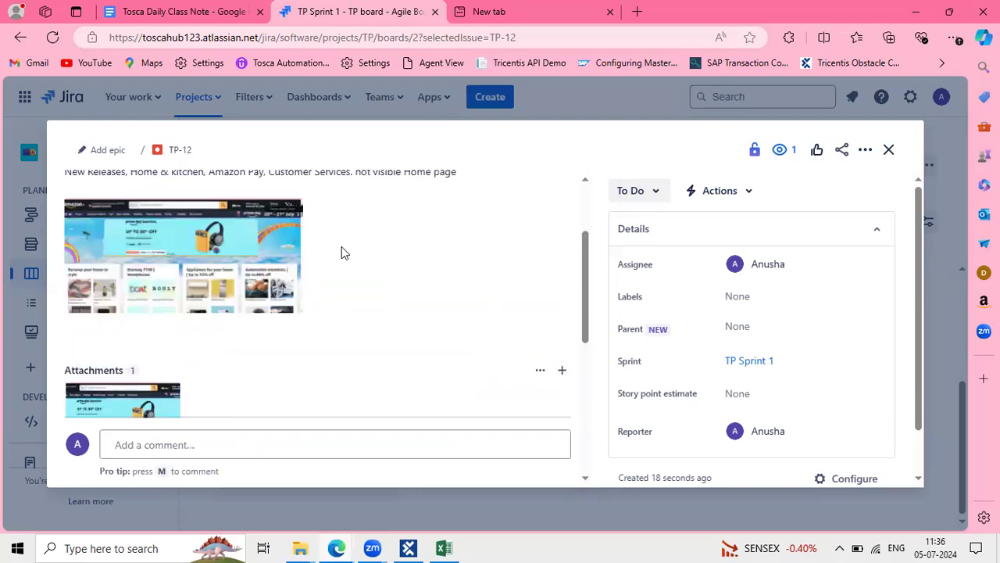
pyautogui.scroll(3, 341, 253)
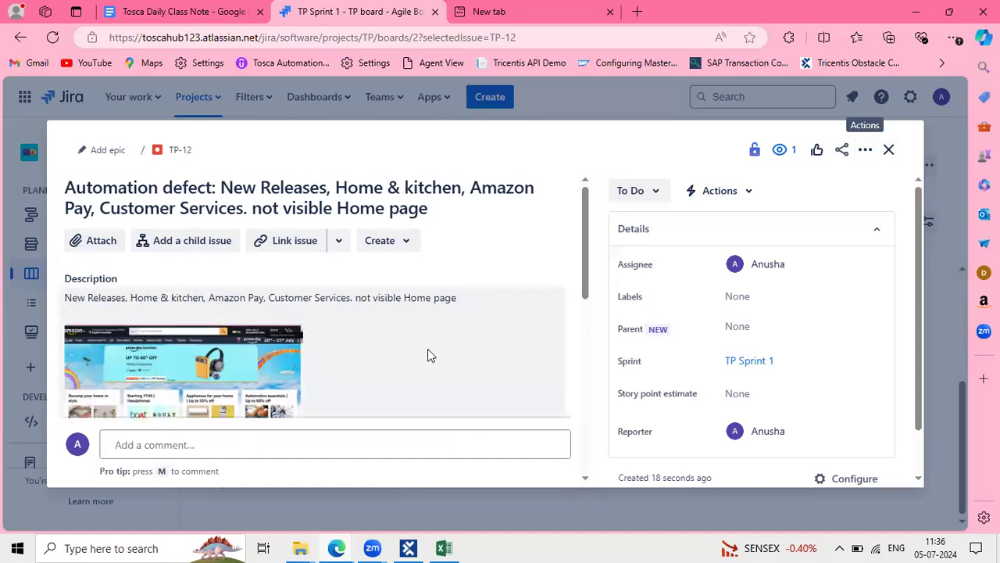
pyautogui.scroll(-10, 428, 354)
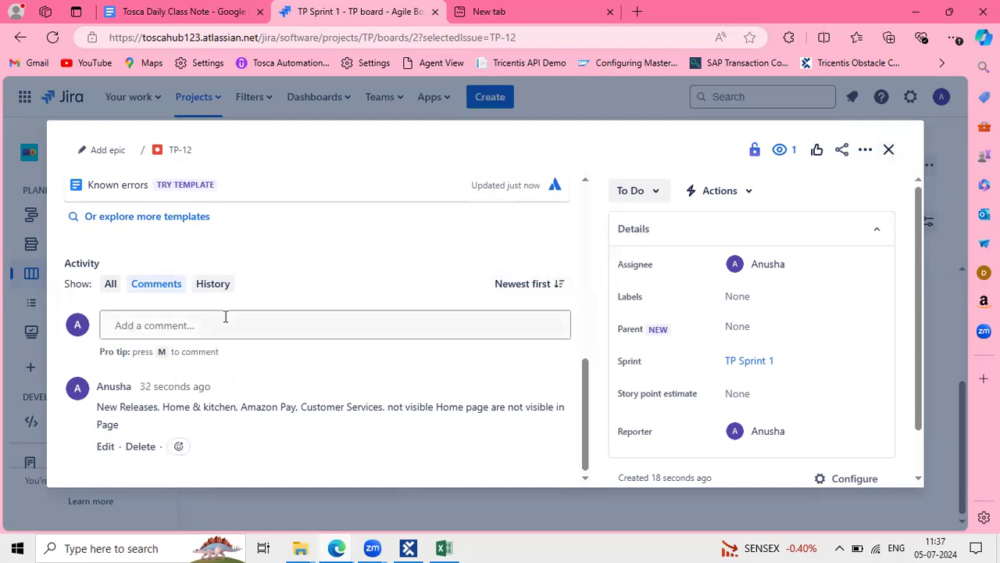
# Close the TP-12 Jira issue details and bring Tosca Commander to the front
pyautogui.click(891, 152)
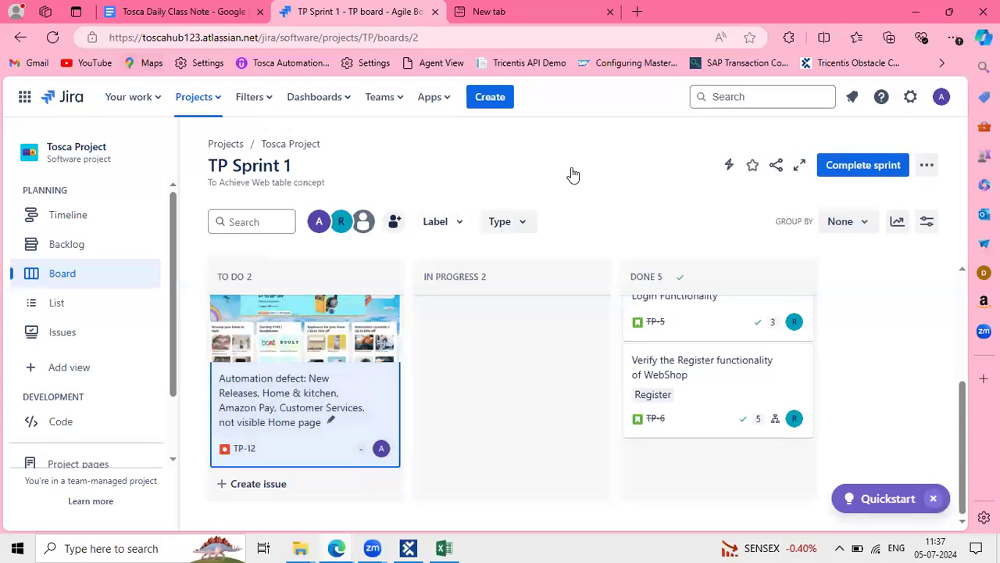
pyautogui.click(403, 547)
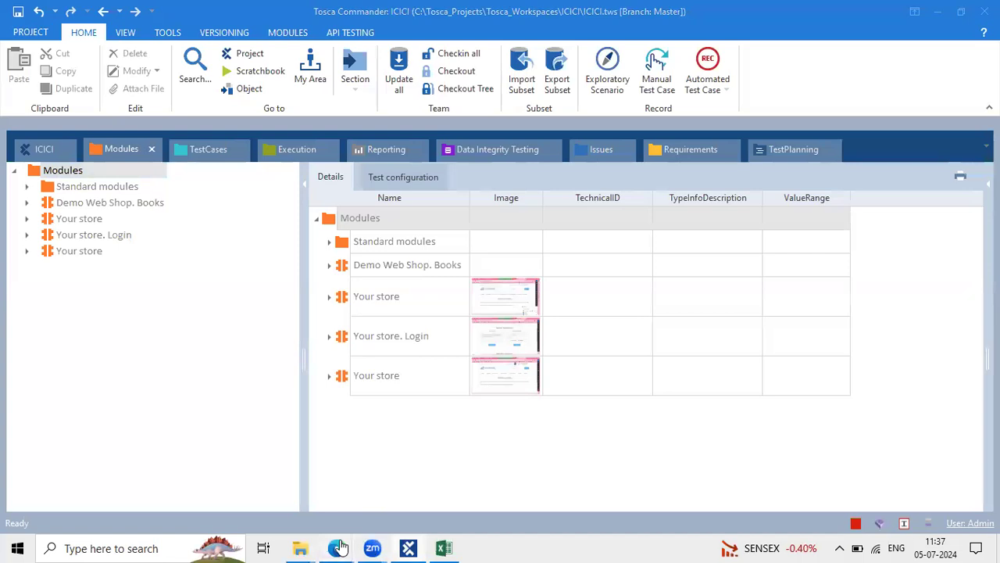
pyautogui.moveTo(336, 548)
pyautogui.click(437, 476)
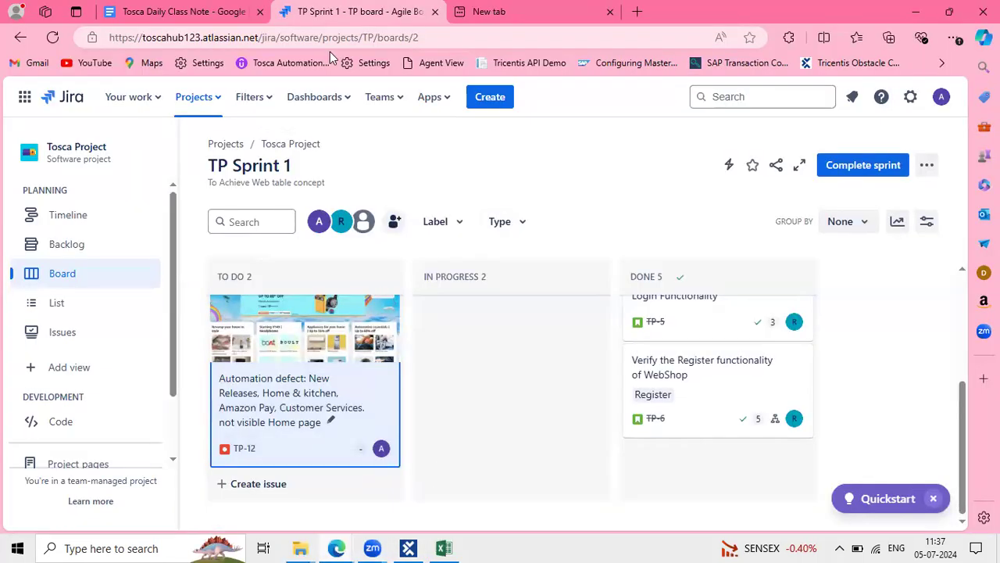
pyautogui.click(179, 11)
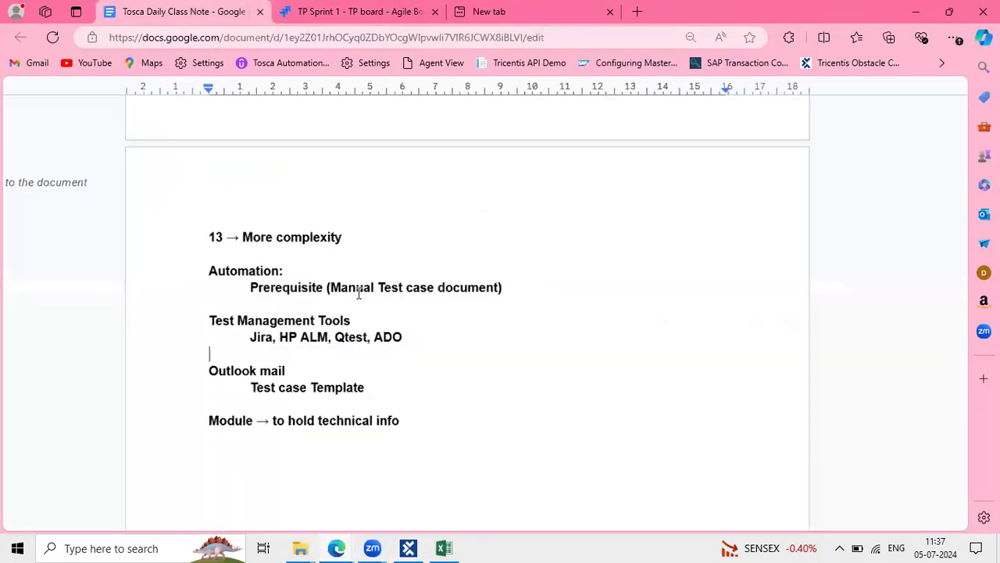
pyautogui.click(408, 547)
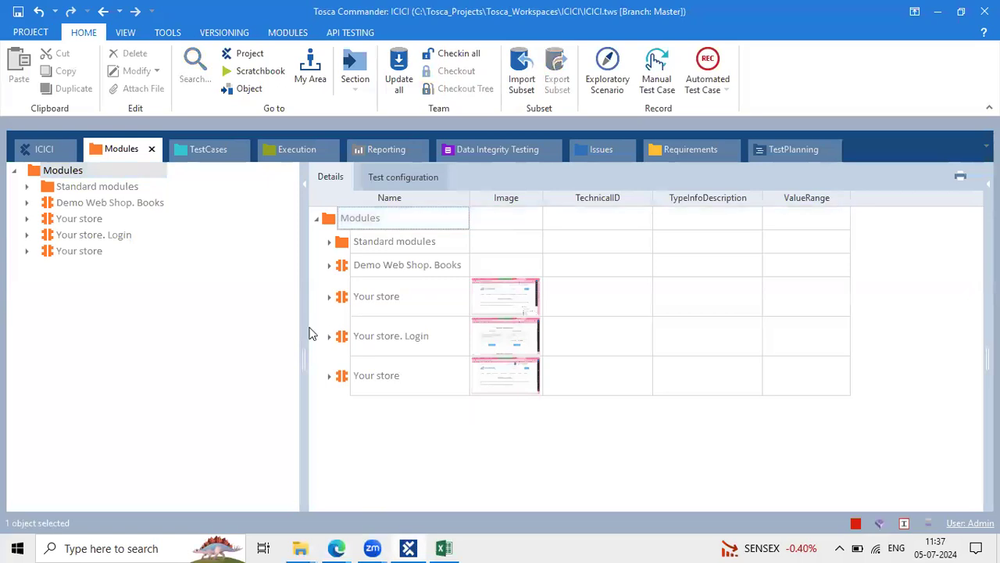
# Check out the Modules folder so it can be edited
pyautogui.moveTo(306, 323); pyautogui.dragTo(193, 289)
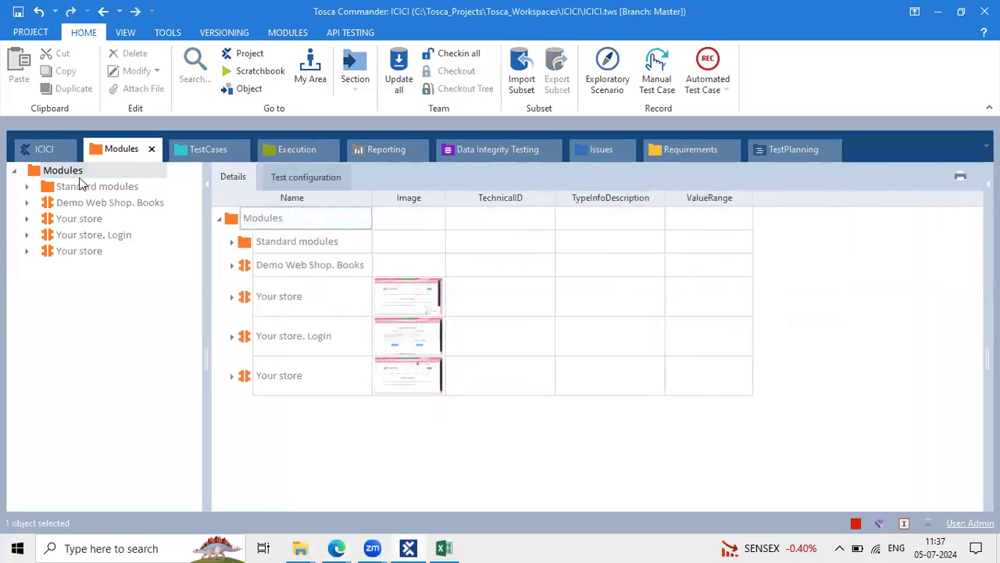
pyautogui.click(33, 172)
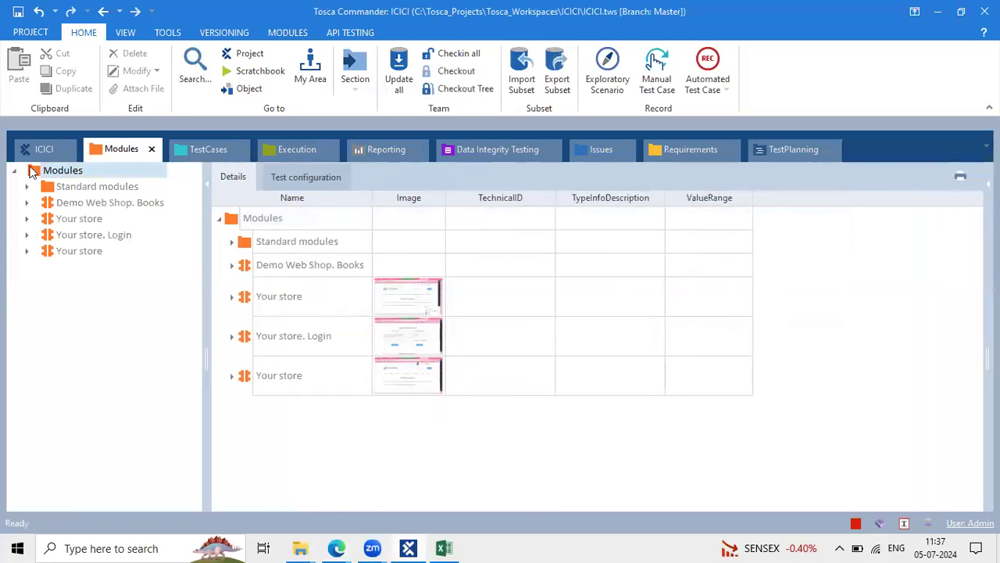
pyautogui.click(466, 71)
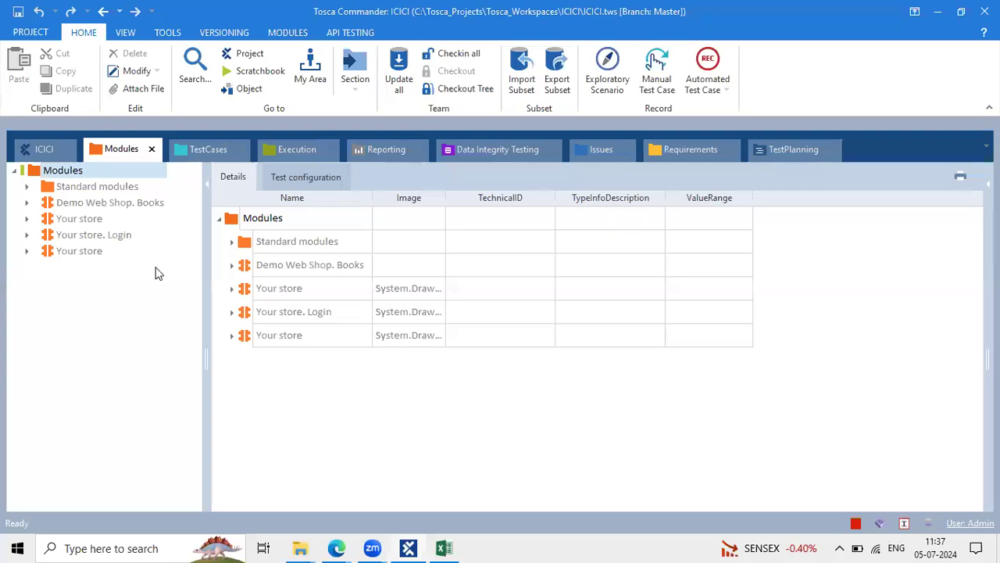
# Check out the TestCases folder and create a new PLANNED test case inside it
pyautogui.click(209, 149)
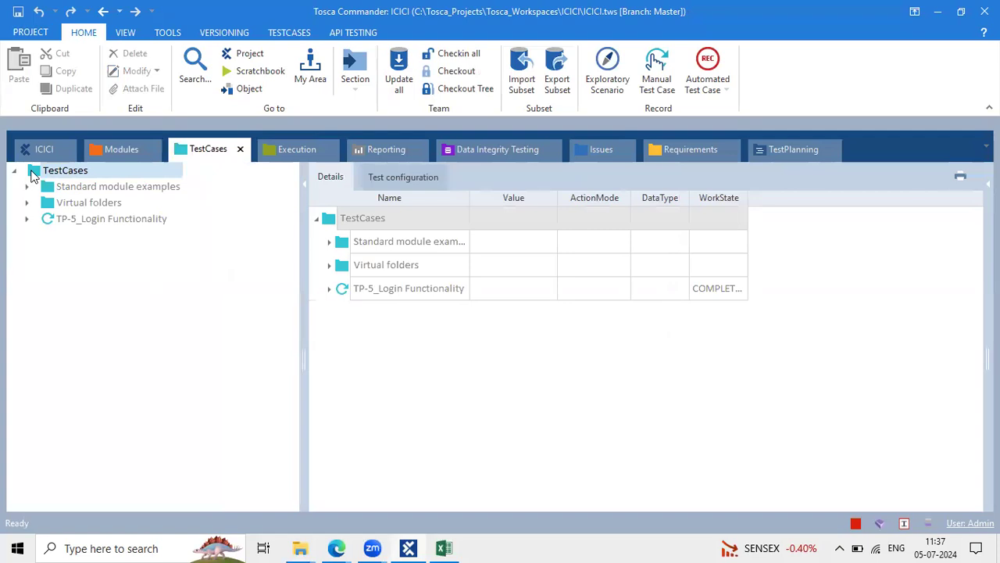
pyautogui.click(453, 75)
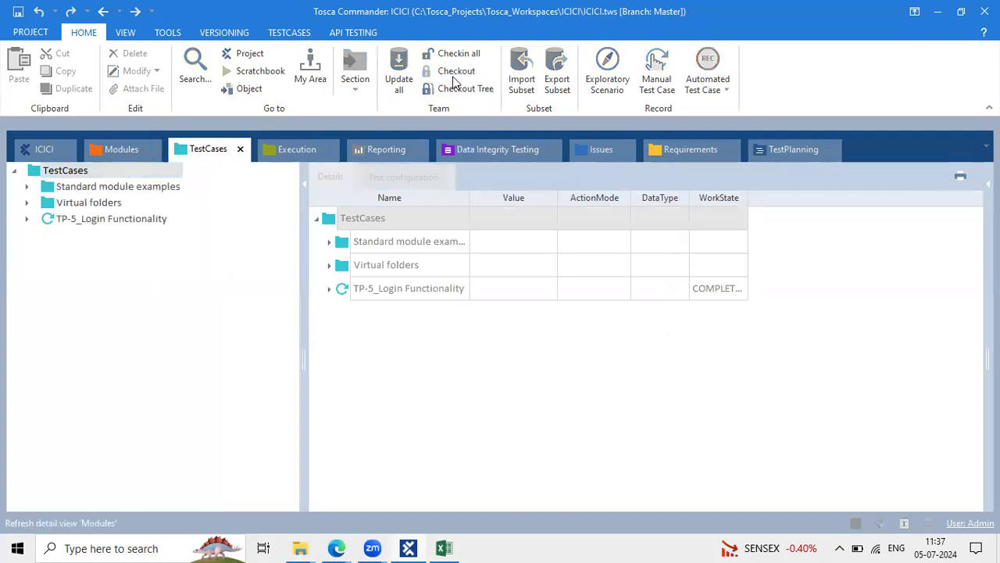
pyautogui.rightClick(29, 171)
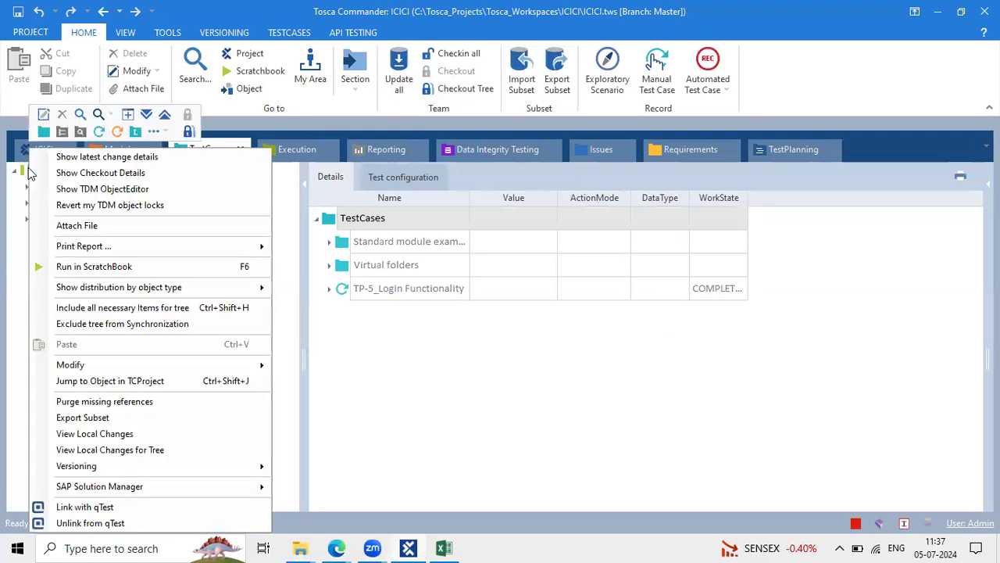
pyautogui.click(100, 132)
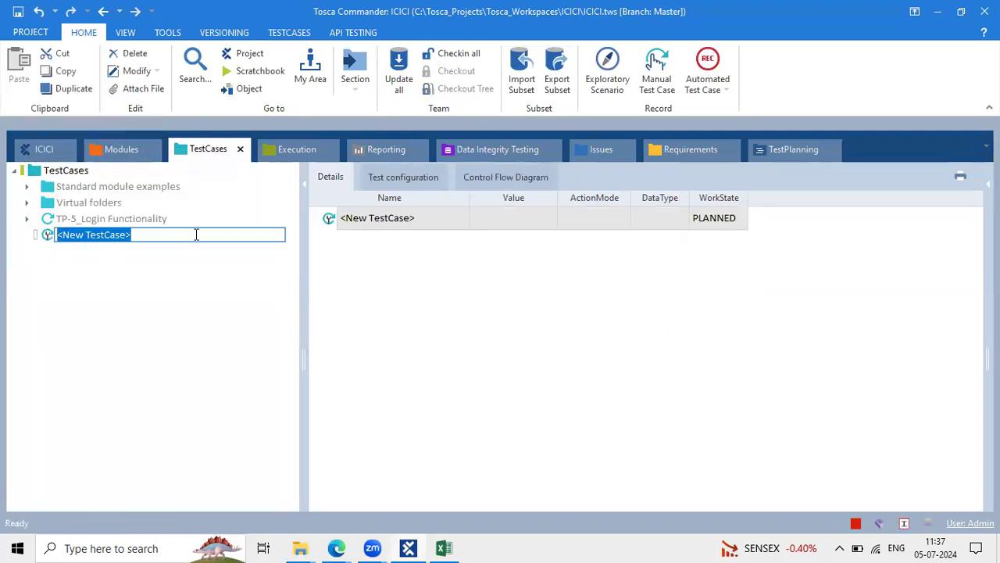
pyautogui.click(337, 547)
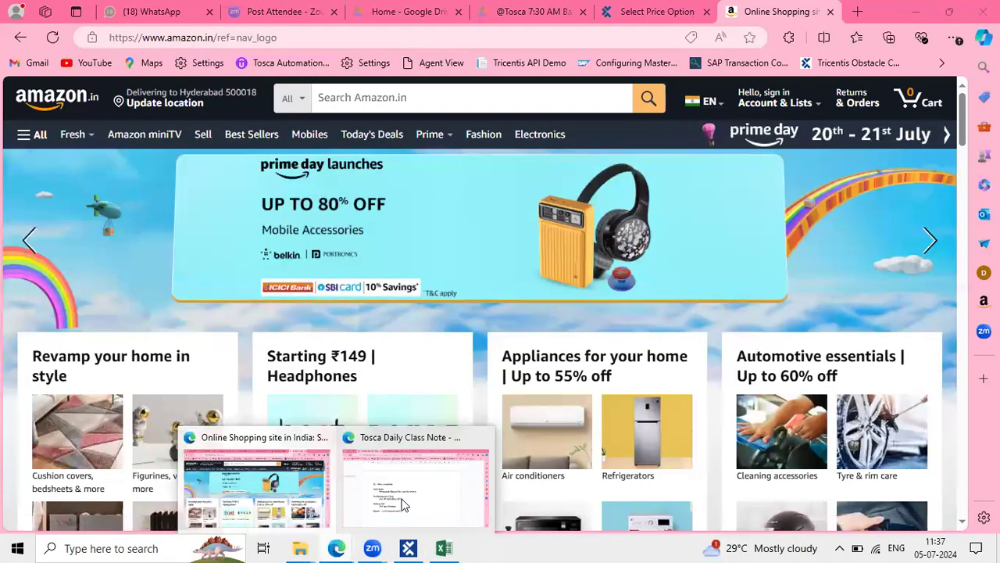
pyautogui.click(406, 504)
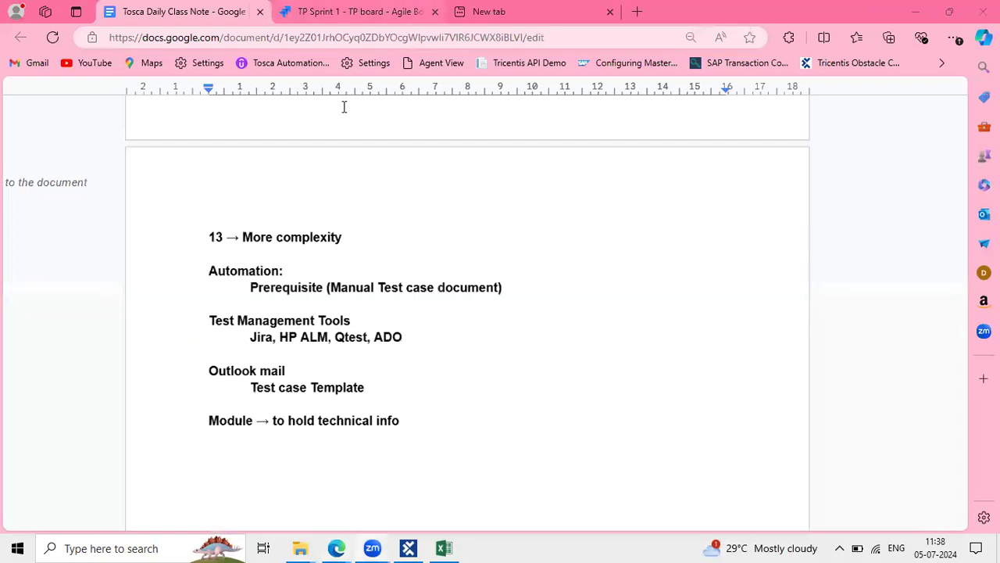
pyautogui.click(352, 12)
pyautogui.scroll(5, 514, 370)
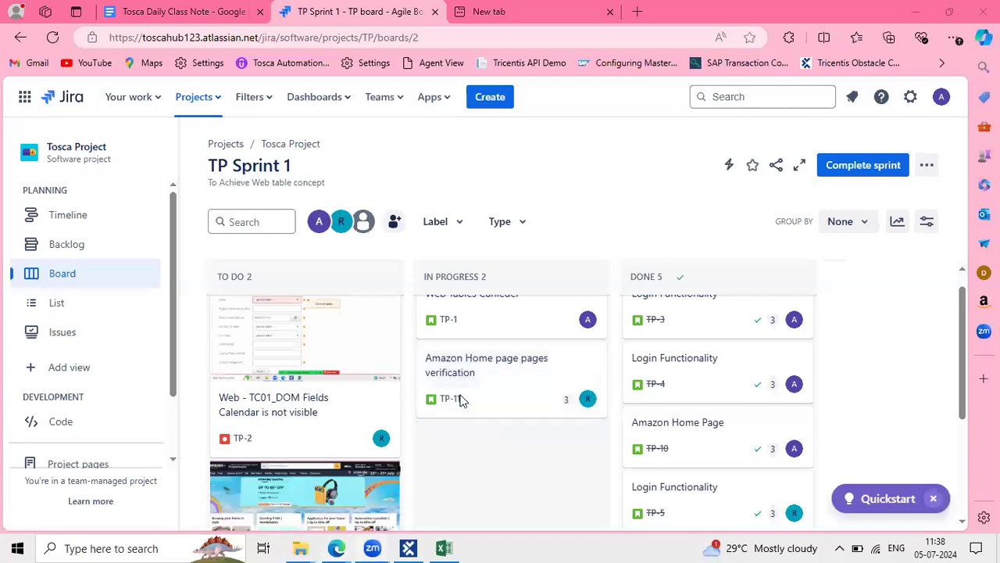
pyautogui.hotkey('alt', 'Tab')
pyautogui.hotkey('alt', 'Tab')
pyautogui.hotkey('alt', 'Tab')
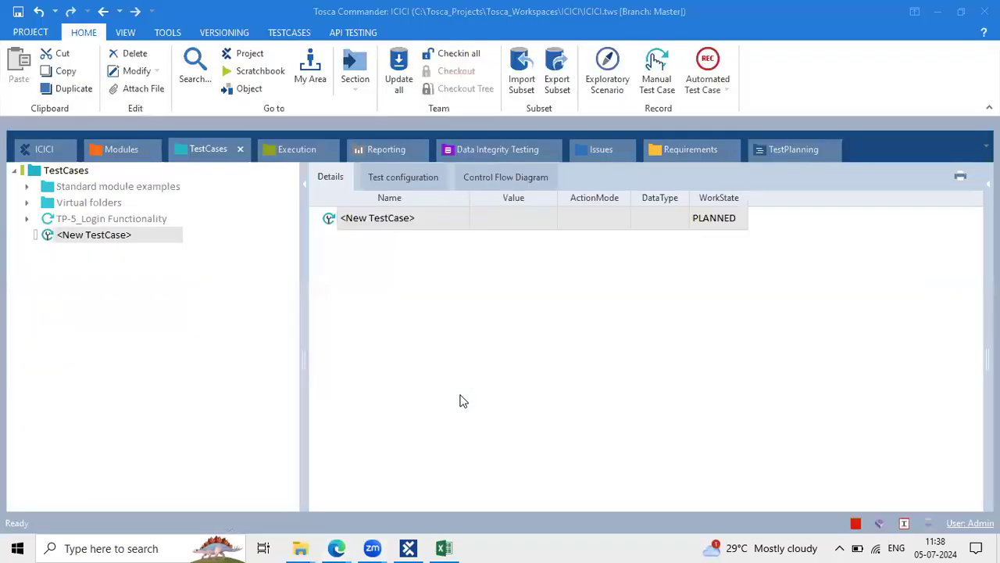
# Rename the new test case to 'TP-11_Amazon Home page Verifications'
pyautogui.click(436, 218)
pyautogui.doubleClick(438, 218)
pyautogui.moveTo(437, 217); pyautogui.dragTo(269, 217)
pyautogui.write('T')
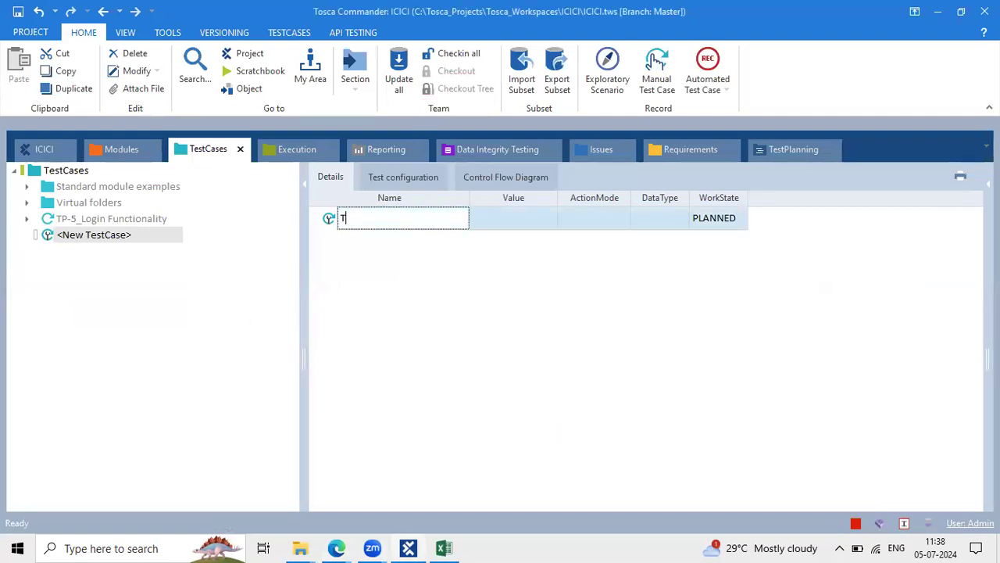
pyautogui.write('P-11_AMazo')
pyautogui.press('BackSpace')
pyautogui.press('BackSpace')
pyautogui.press('BackSpace')
pyautogui.press('BackSpace')
pyautogui.press('BackSpace')
pyautogui.press('BackSpace')
pyautogui.write('mazon Home page ')
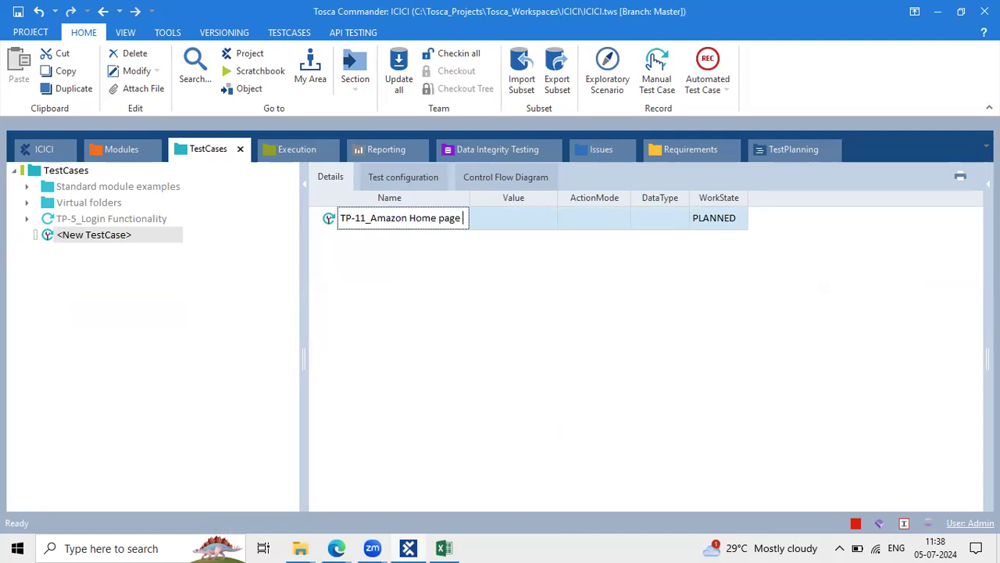
pyautogui.write('Verifica')
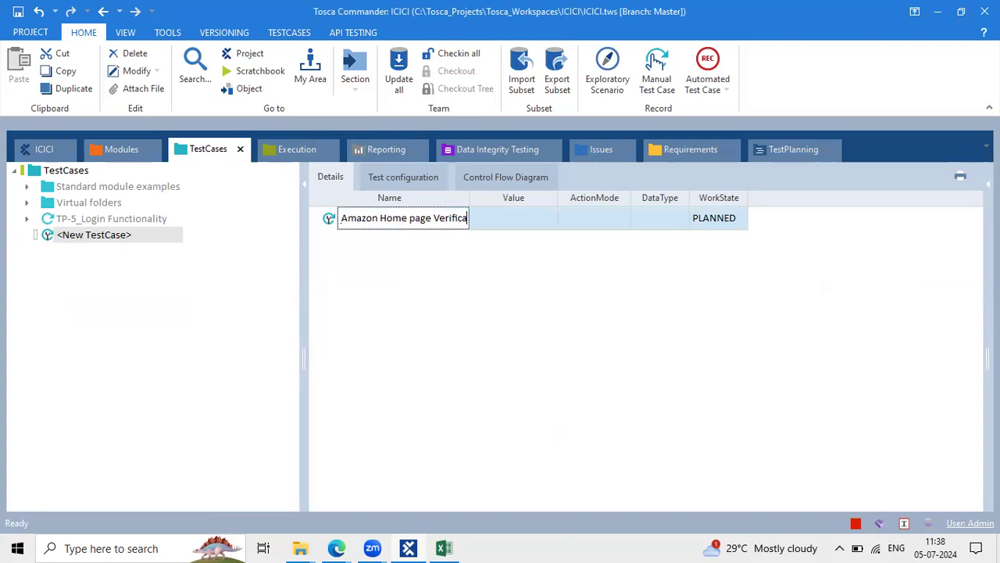
pyautogui.write('tions')
pyautogui.press('Return')
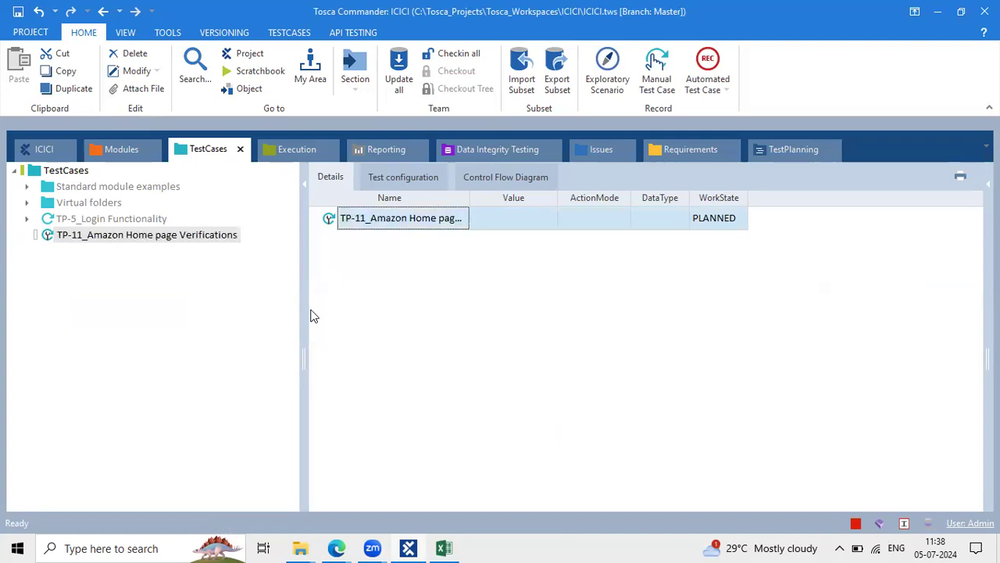
pyautogui.moveTo(304, 305); pyautogui.dragTo(234, 289)
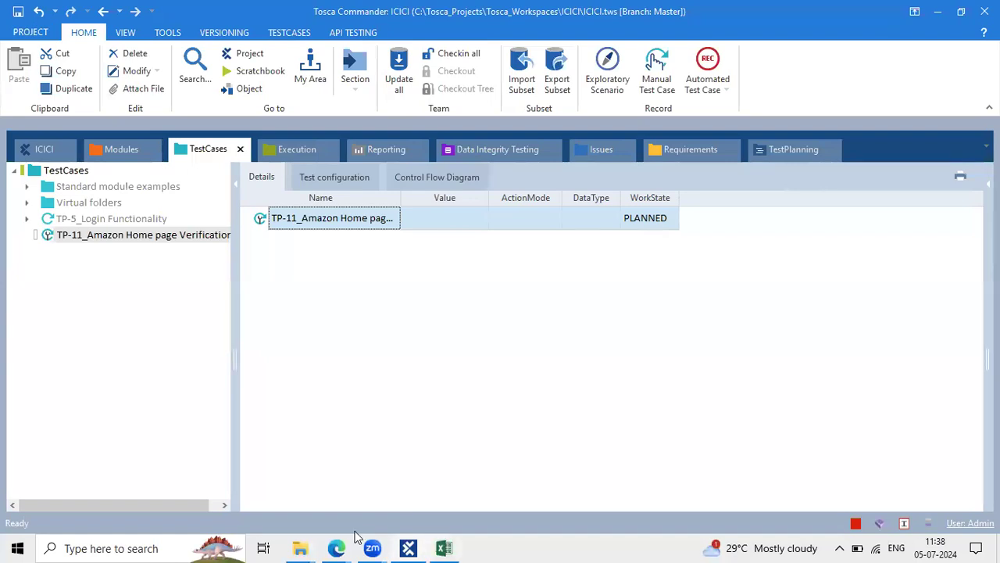
pyautogui.click(335, 547)
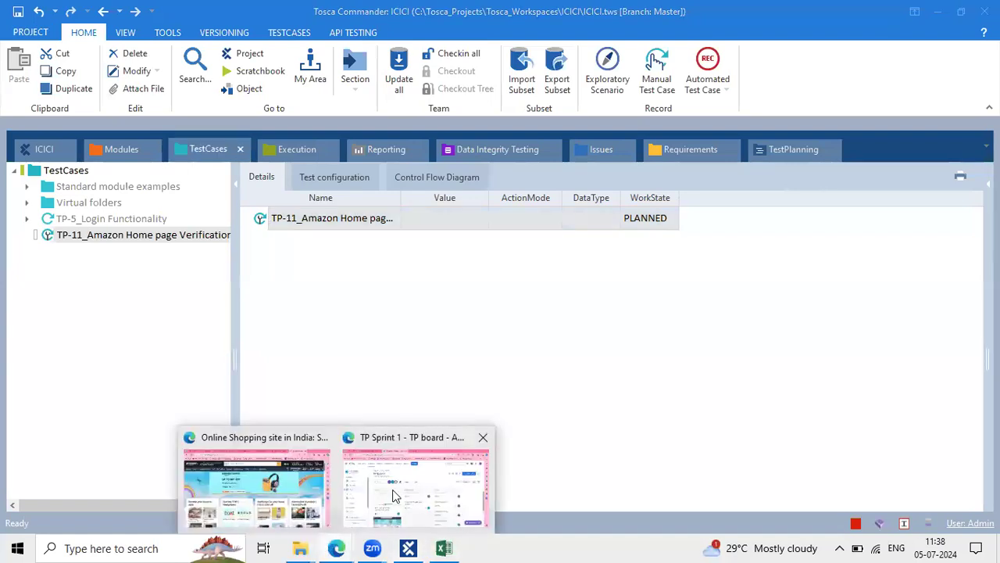
pyautogui.click(395, 496)
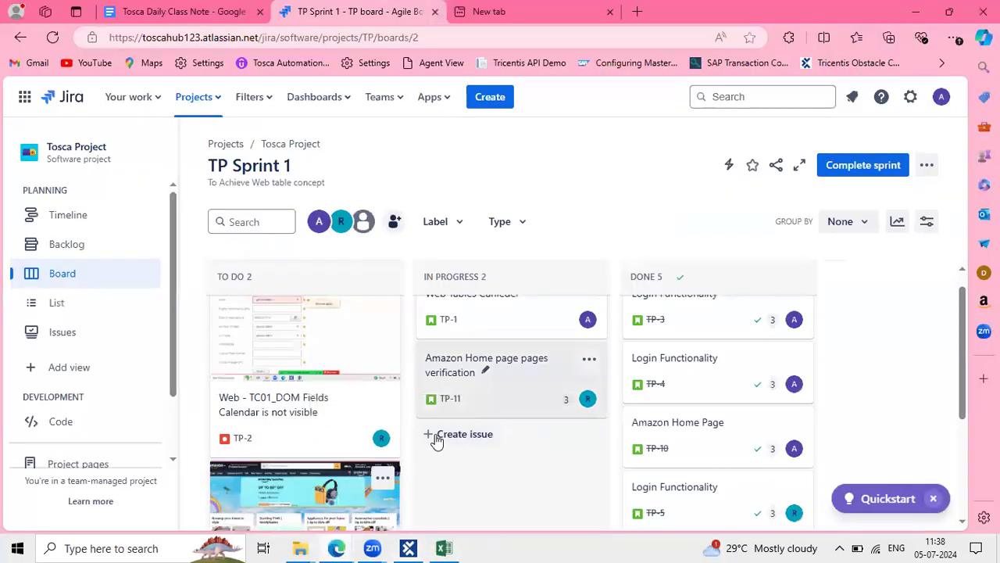
pyautogui.click(461, 361)
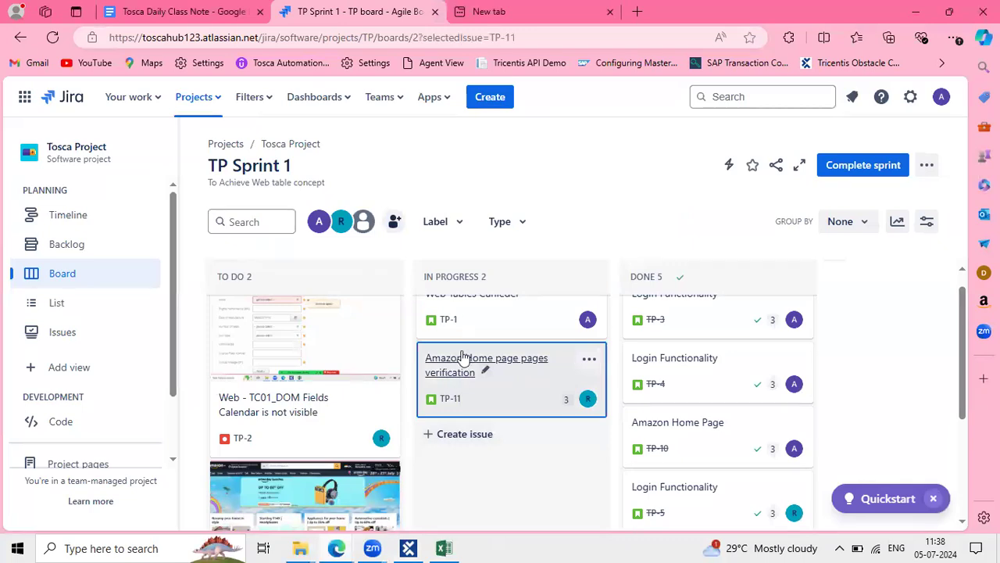
pyautogui.click(461, 353)
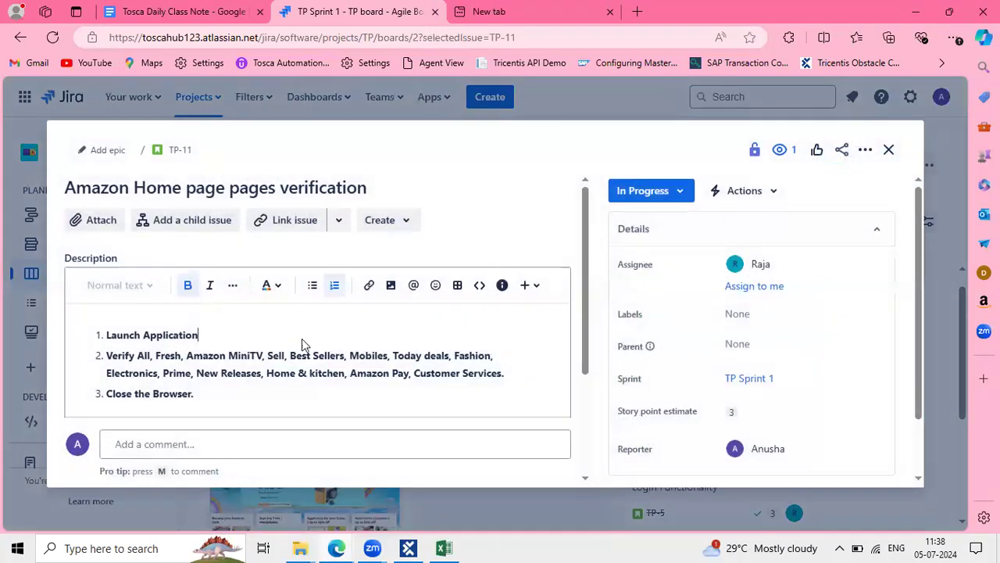
pyautogui.moveTo(196, 320); pyautogui.dragTo(110, 321)
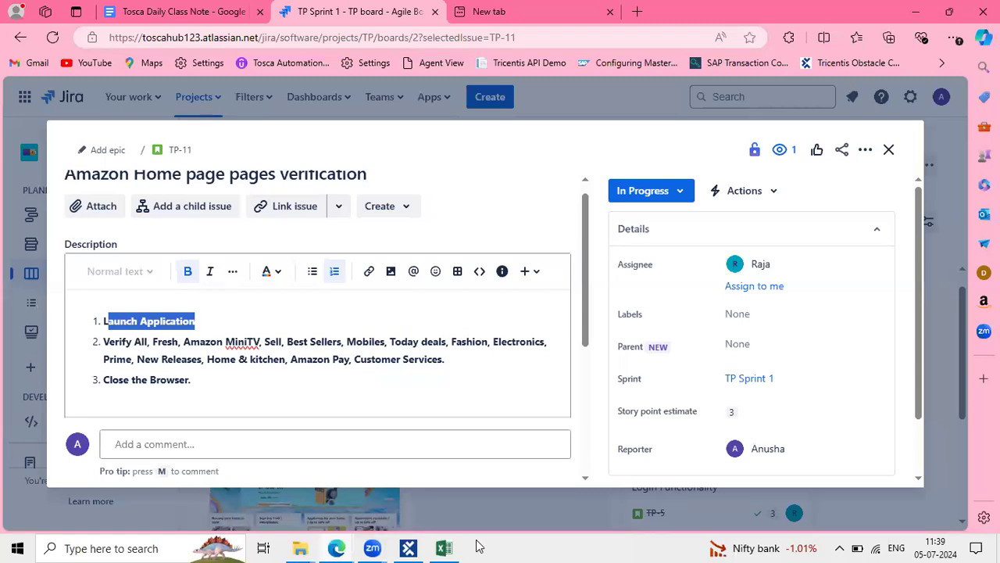
pyautogui.click(408, 548)
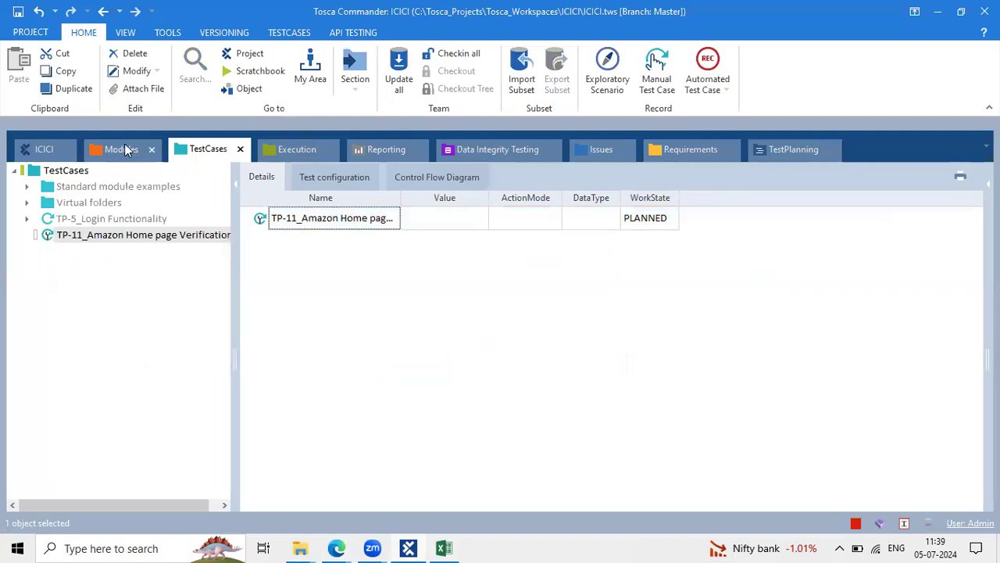
pyautogui.click(264, 219)
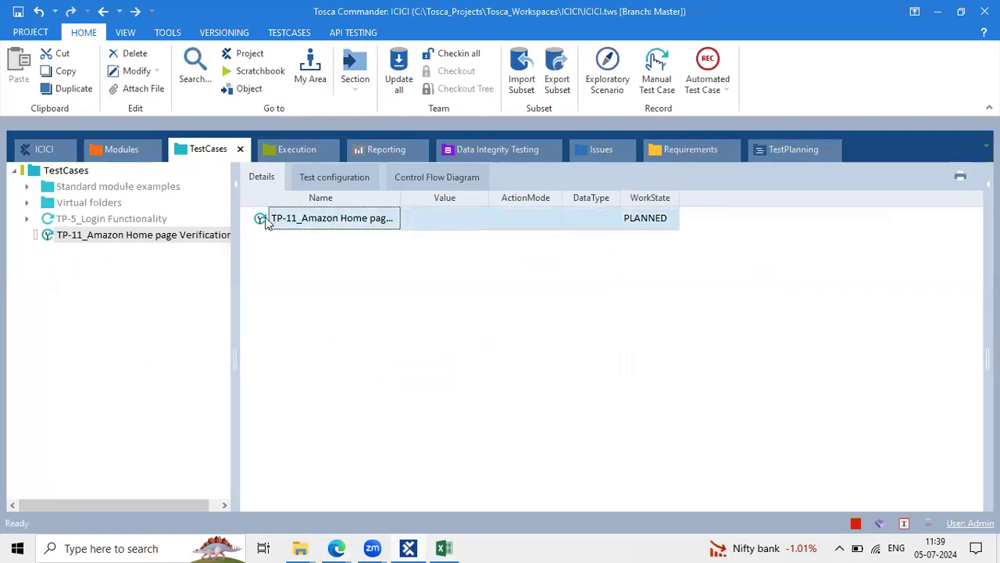
pyautogui.click(545, 87)
pyautogui.moveTo(260, 218)
pyautogui.mouseDown()
pyautogui.moveTo(158, 148)
pyautogui.moveTo(144, 152)
pyautogui.mouseUp()
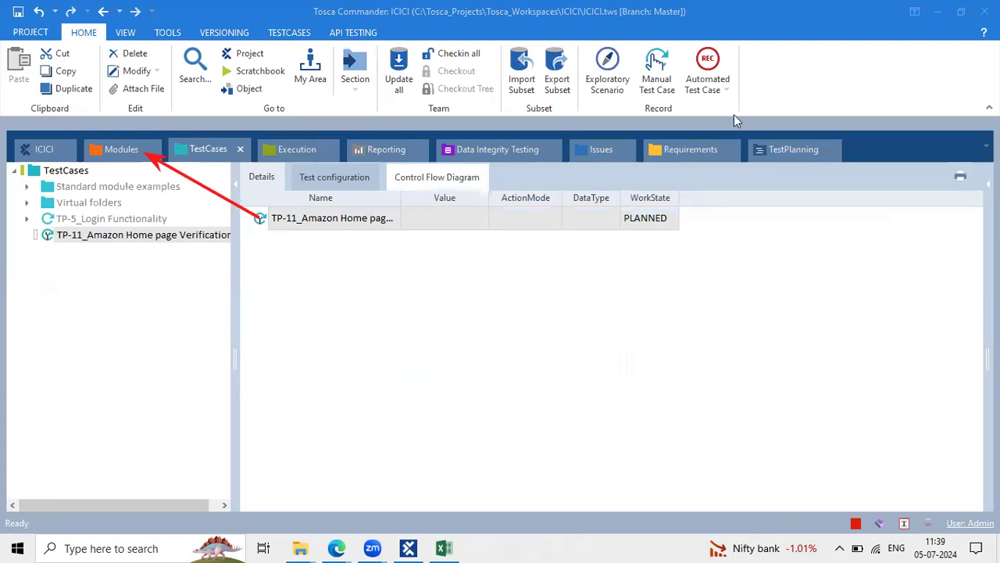
# Drag OpenUrl from Standard modules > TBox XEngines > Html onto TP-11 as its first step
pyautogui.click(100, 144)
pyautogui.click(62, 187)
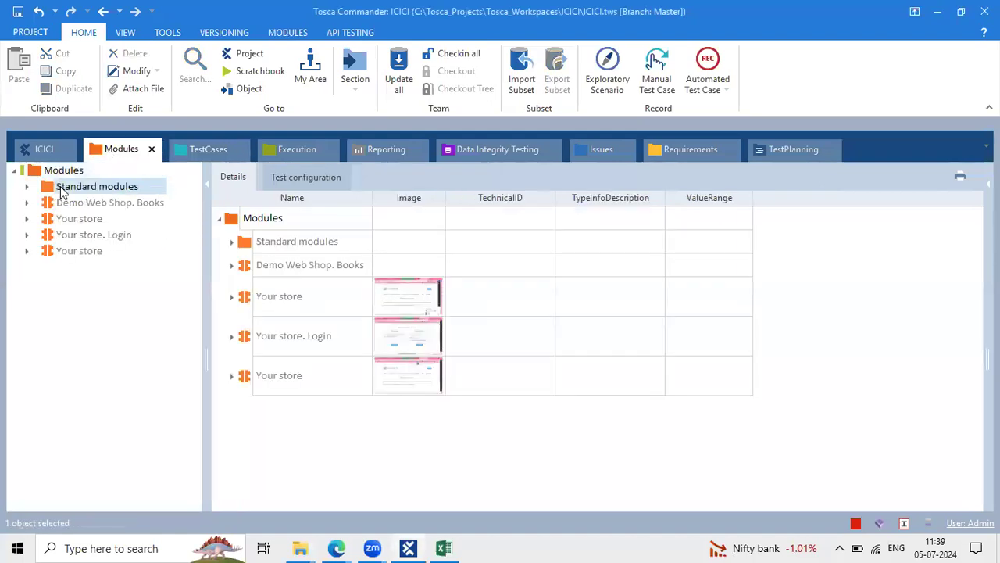
pyautogui.click(28, 187)
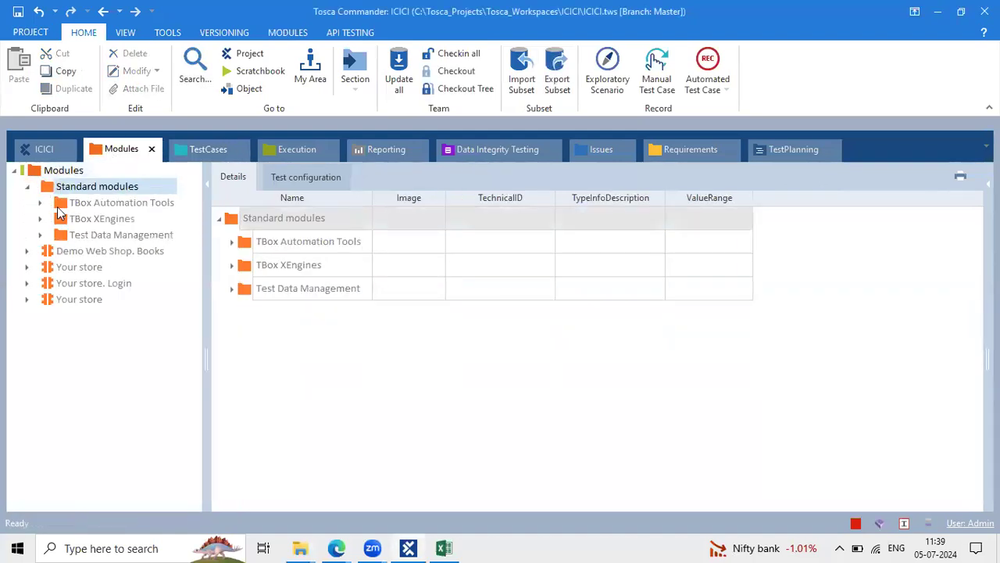
pyautogui.click(78, 203)
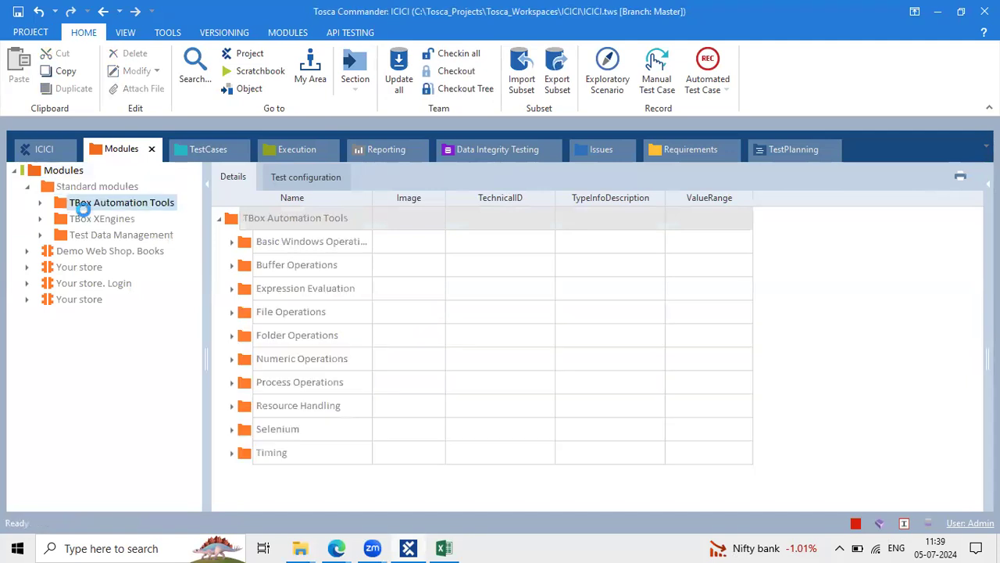
pyautogui.click(78, 218)
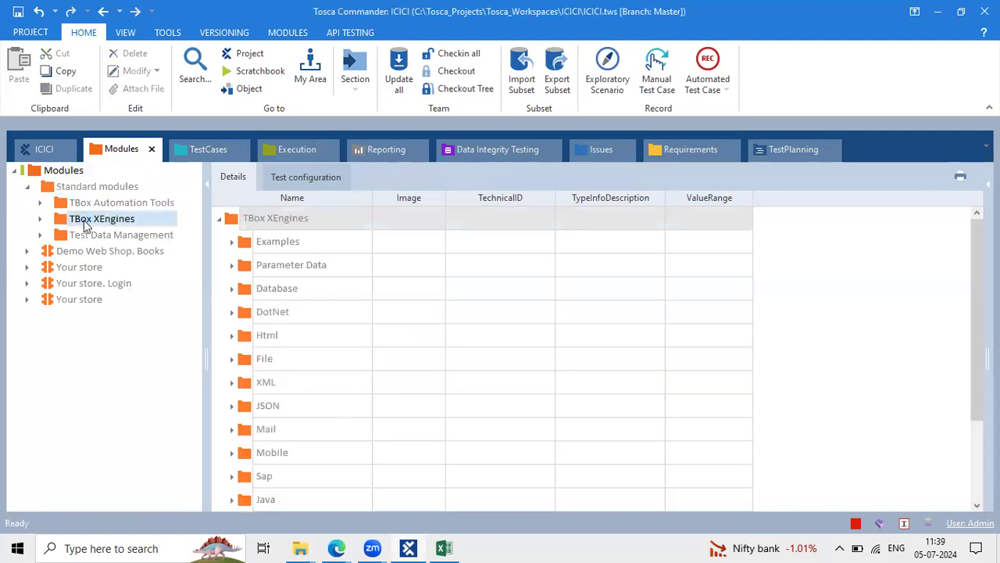
pyautogui.click(39, 218)
pyautogui.click(95, 300)
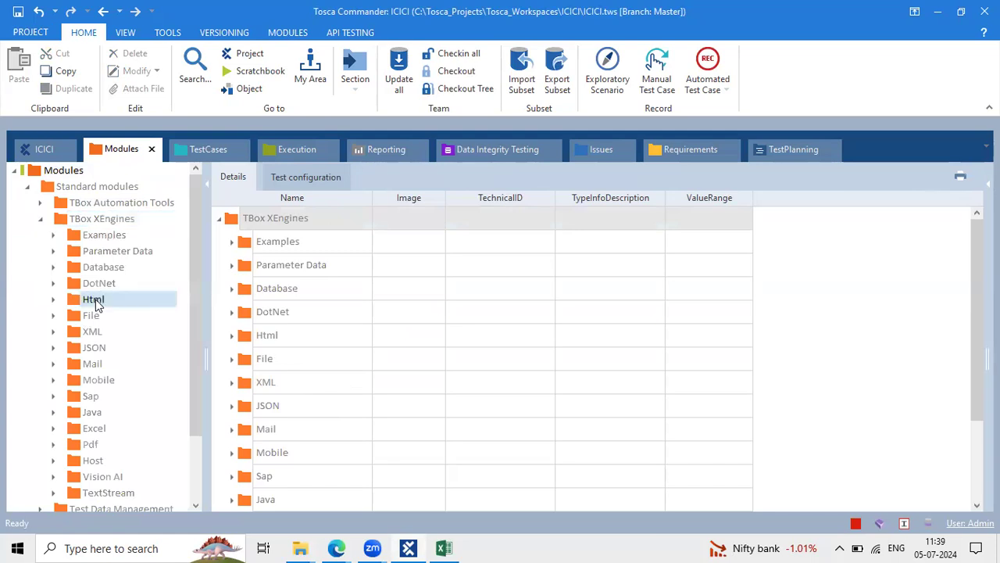
pyautogui.click(250, 295)
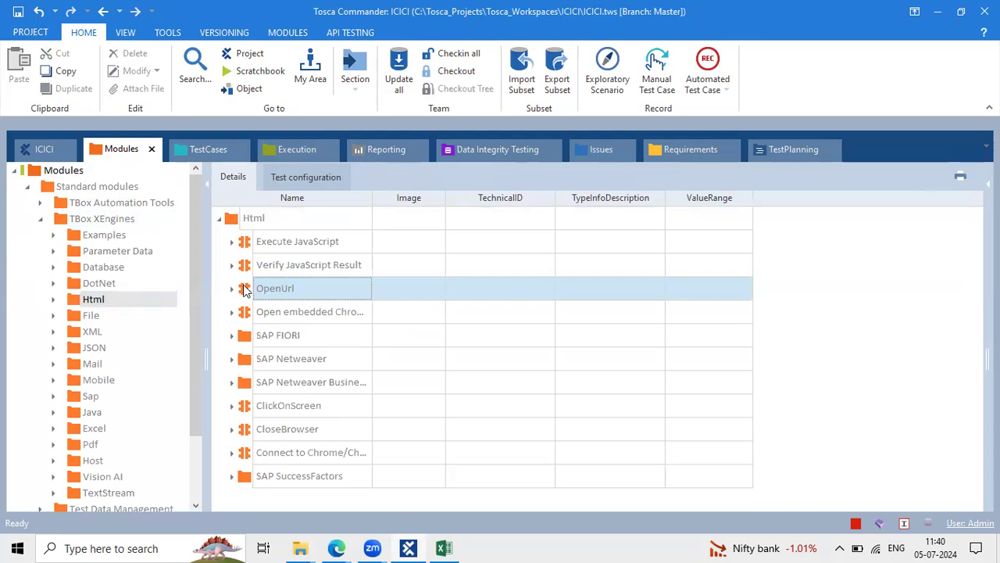
pyautogui.moveTo(245, 291); pyautogui.dragTo(269, 222)
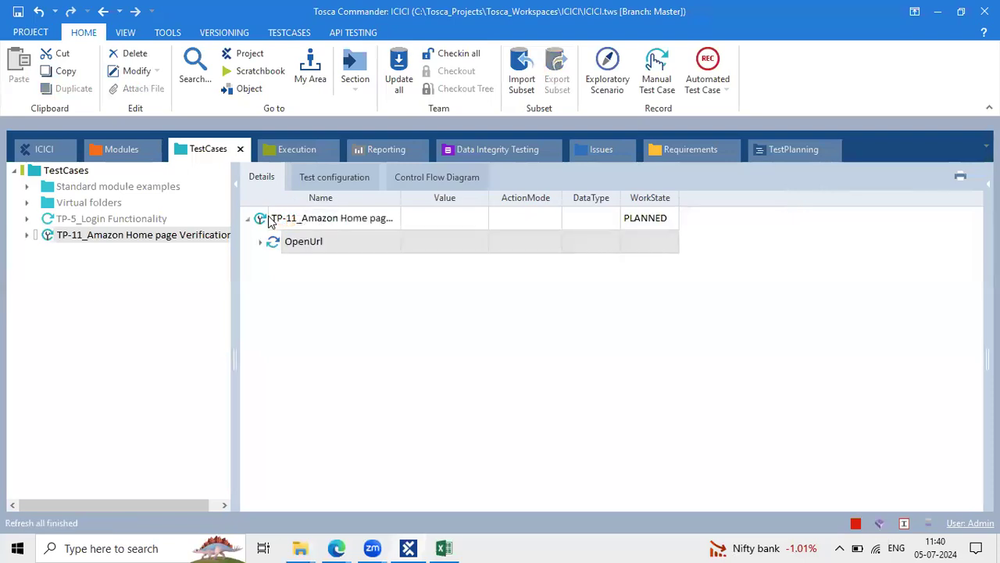
# Expand the OpenUrl step and select its Url parameter's value
pyautogui.click(255, 246)
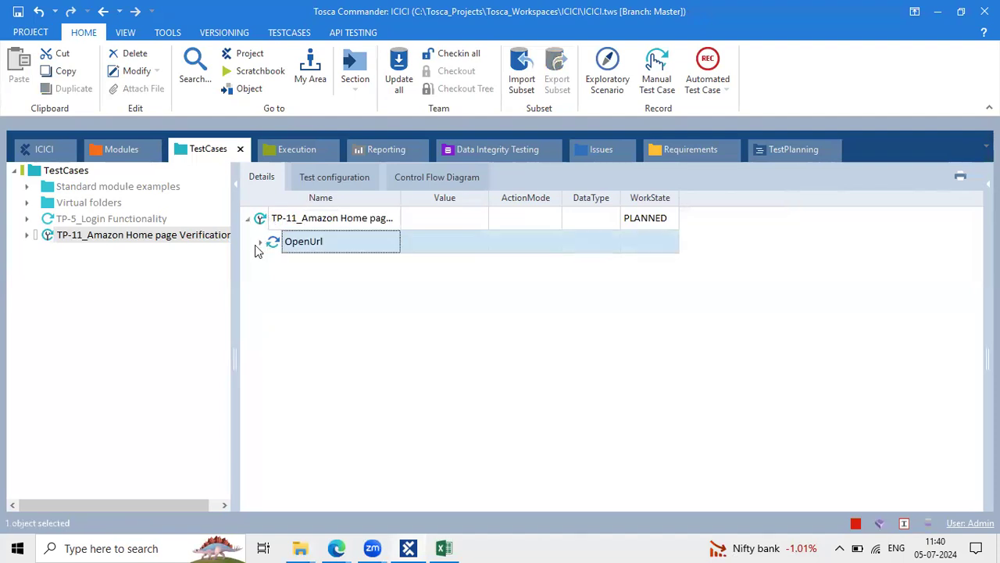
pyautogui.click(260, 242)
pyautogui.moveTo(485, 196); pyautogui.dragTo(557, 197)
pyautogui.click(453, 268)
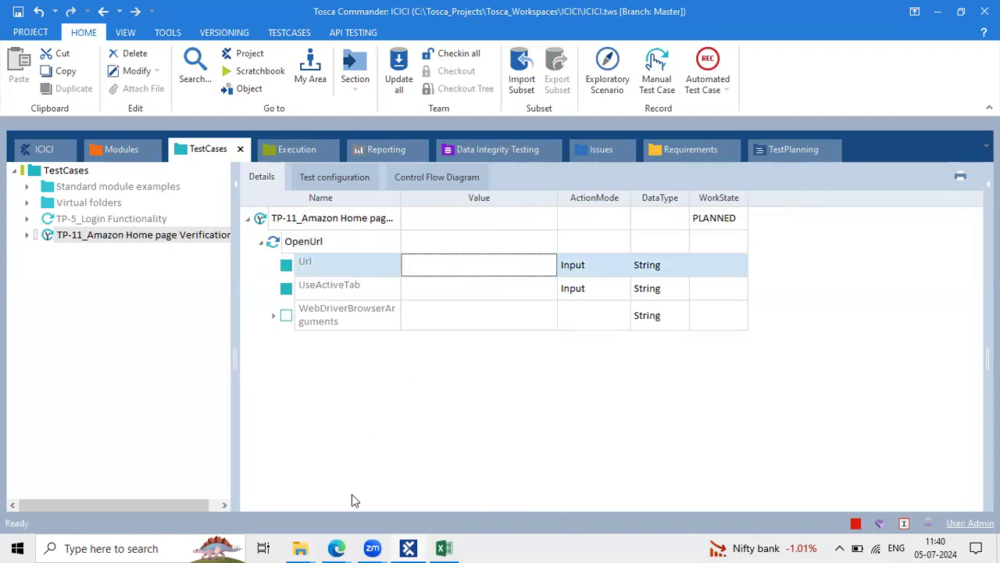
pyautogui.click(337, 548)
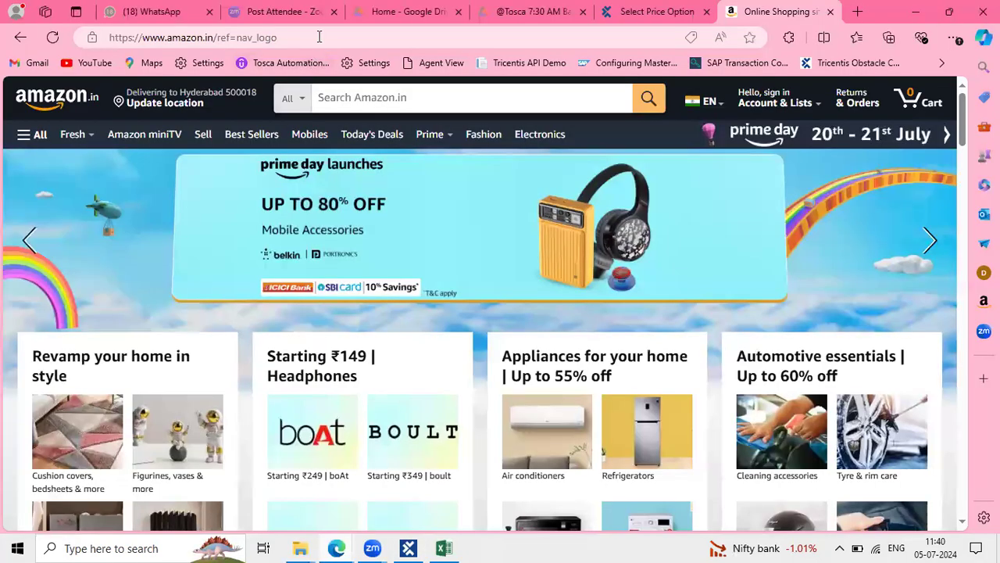
pyautogui.click(318, 37)
pyautogui.write('c')
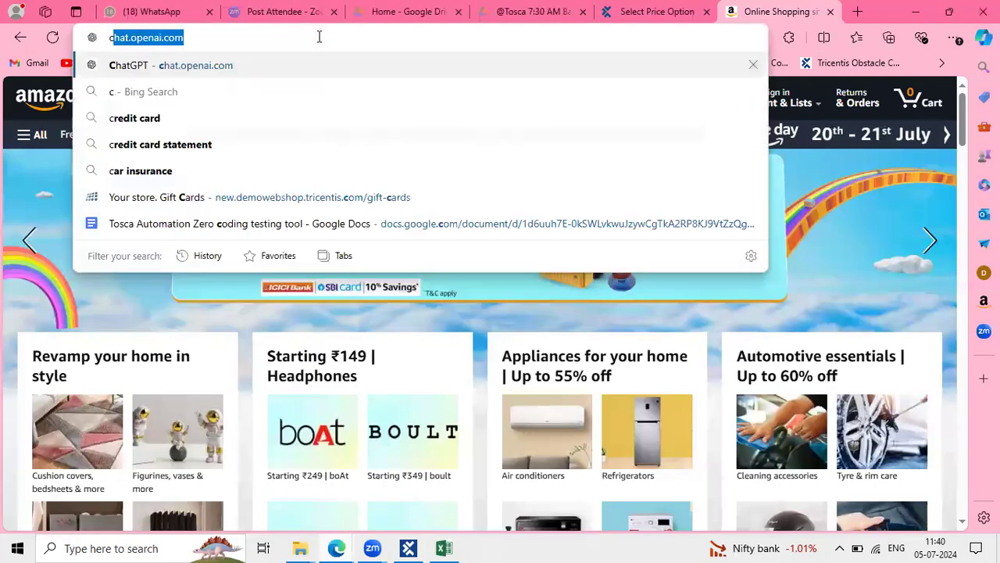
pyautogui.press('Escape')
pyautogui.hotkey('ctrl', 'c')
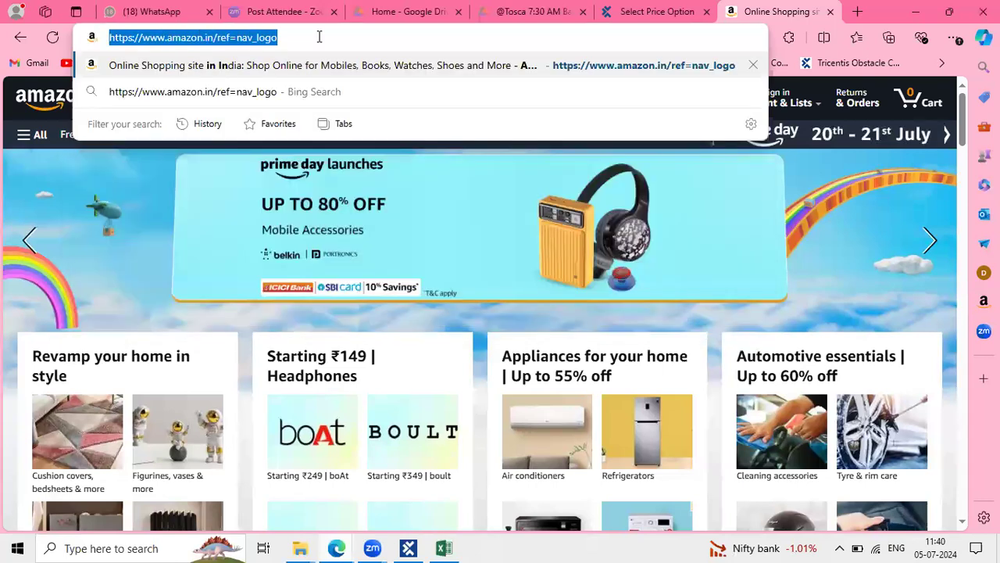
pyautogui.hotkey('alt', 'Tab')
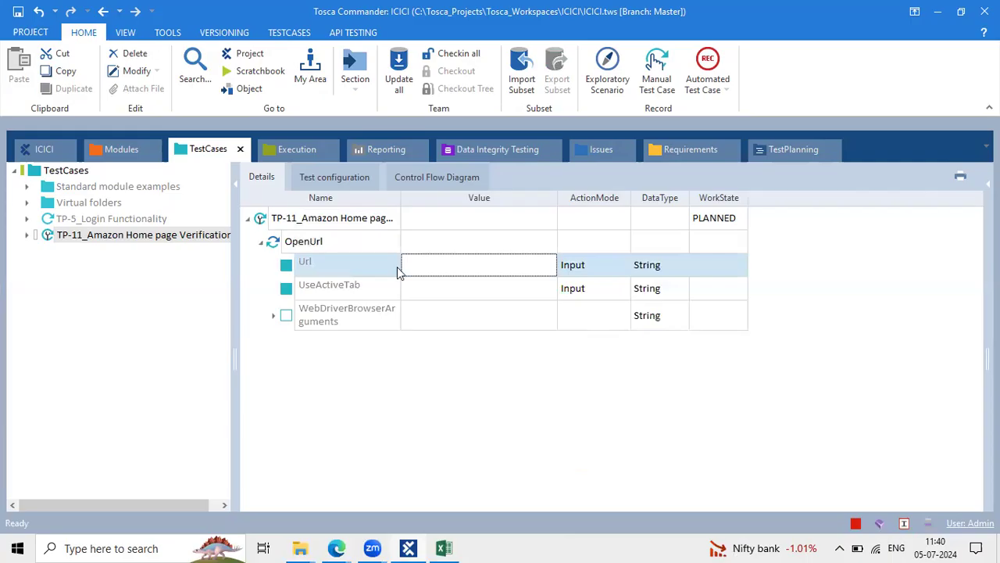
pyautogui.click(414, 264)
pyautogui.hotkey('ctrl', 'v')
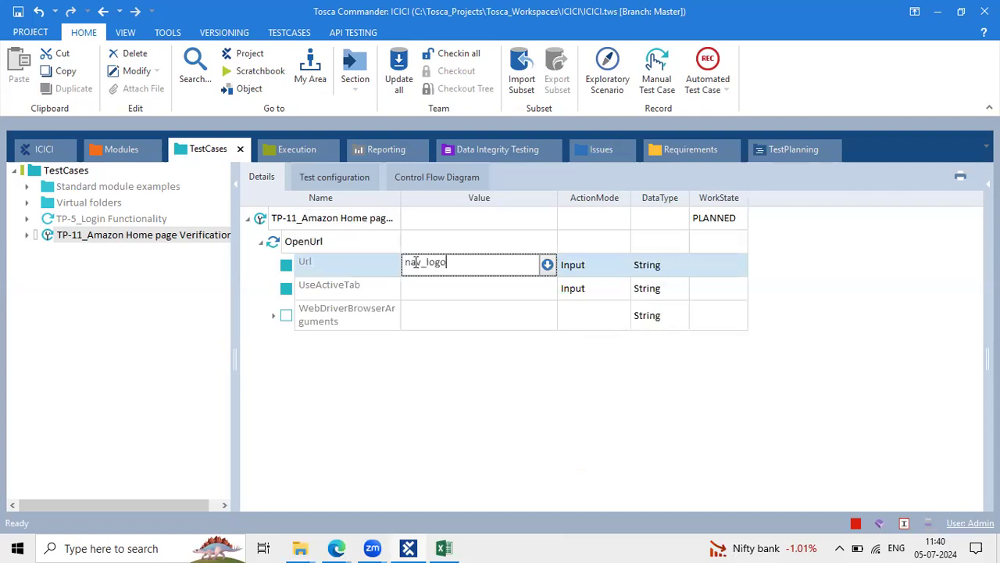
pyautogui.click(450, 316)
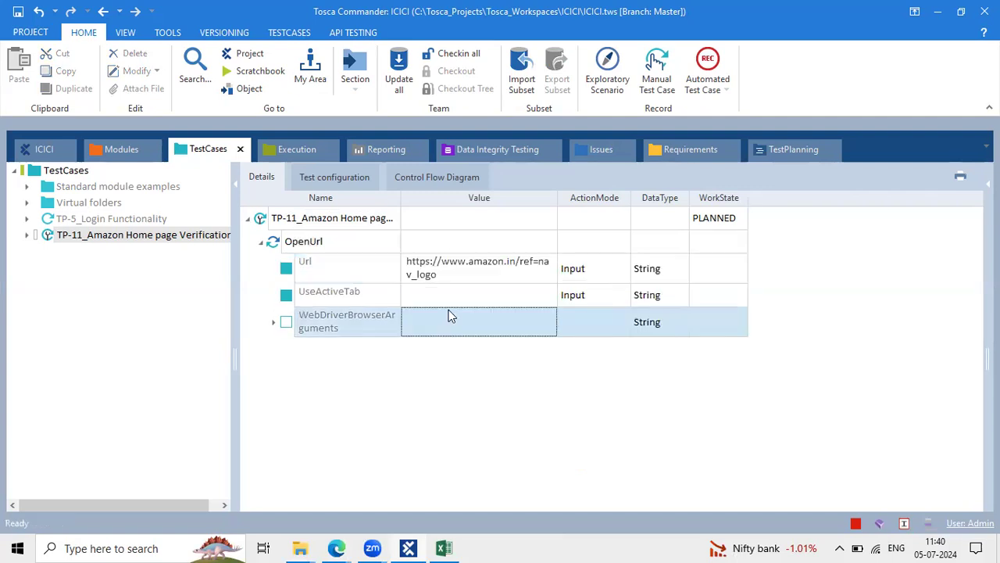
pyautogui.click(469, 272)
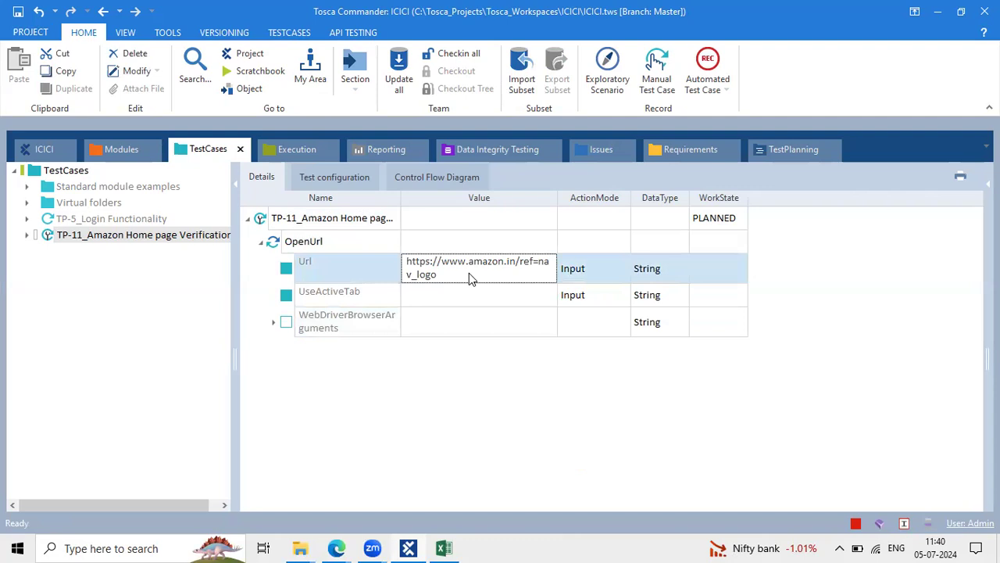
pyautogui.hotkey('alt', 'Tab')
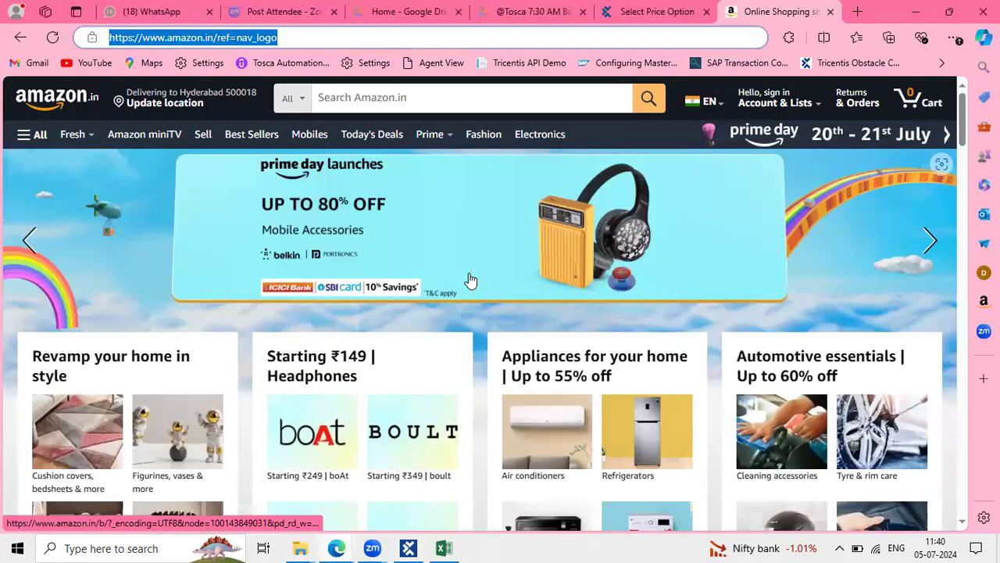
pyautogui.hotkey('alt', 'Tab')
pyautogui.hotkey('alt', 'Tab')
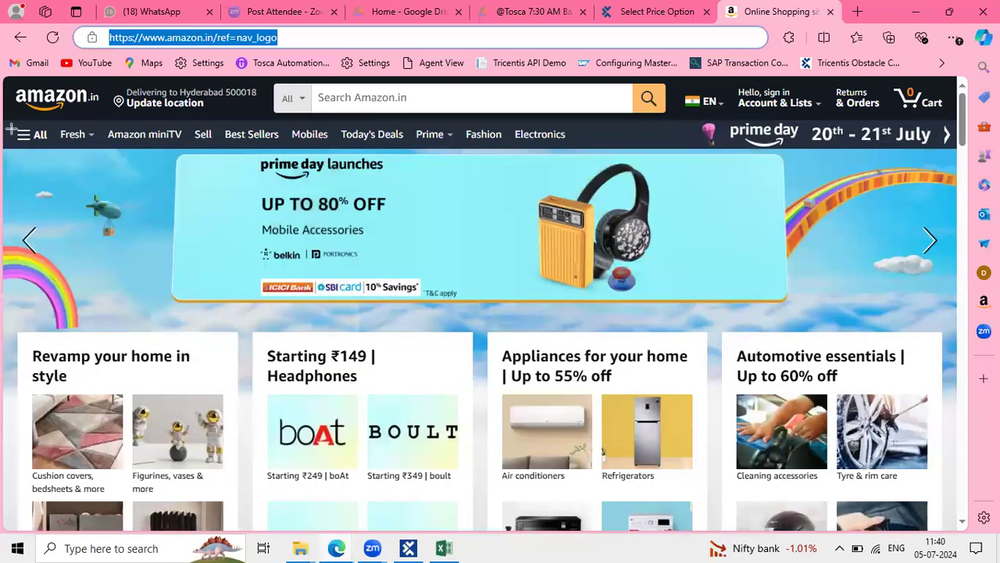
pyautogui.moveTo(6, 123); pyautogui.dragTo(600, 152)
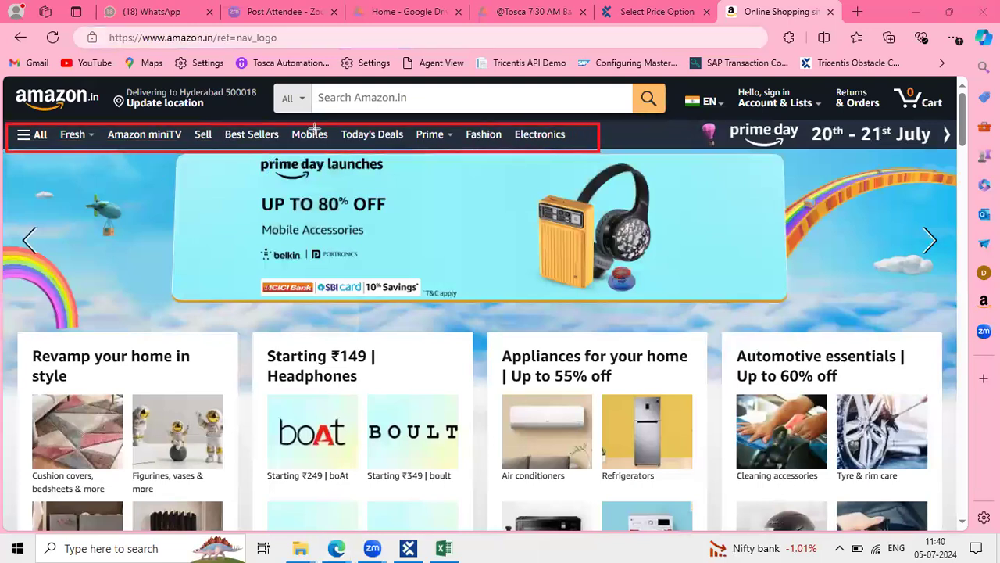
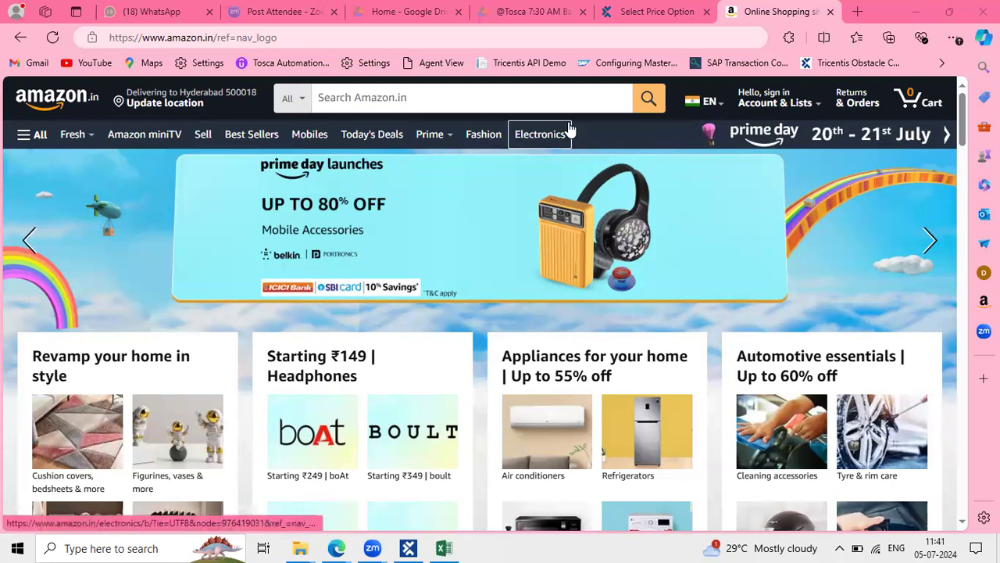
# Inspect the All link's hm-icon-label span in DevTools and open the Elements find bar
pyautogui.moveTo(60, 147)
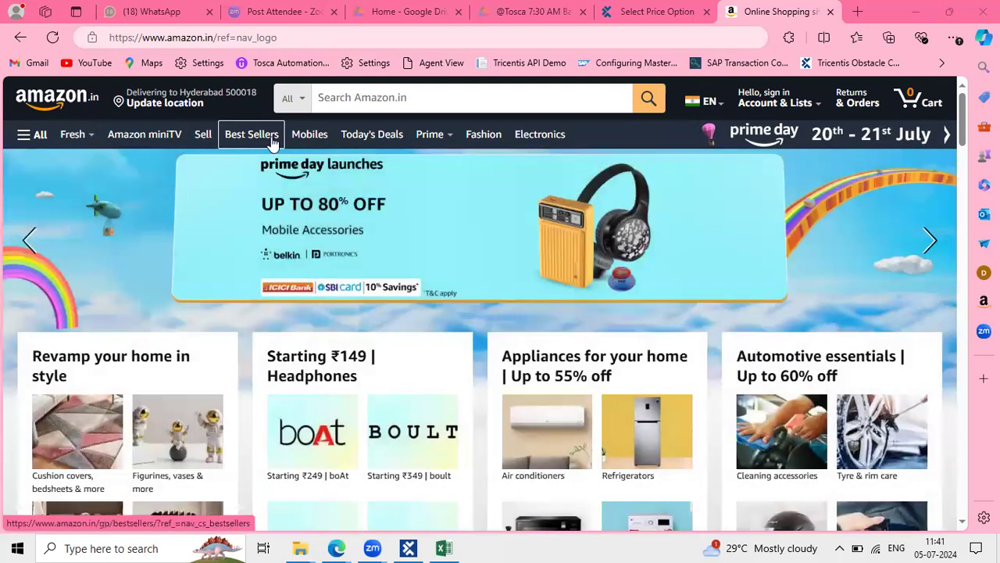
pyautogui.rightClick(43, 139)
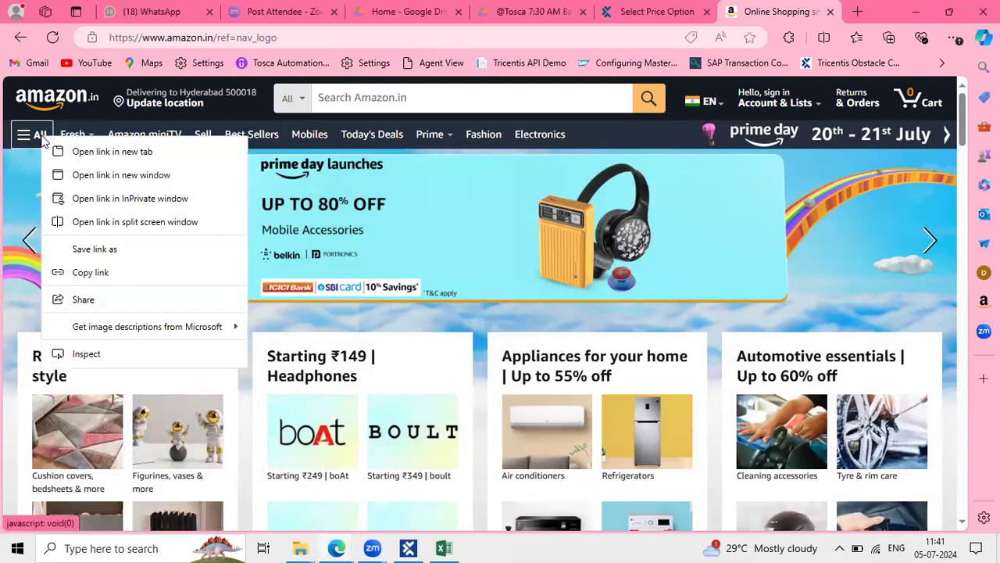
pyautogui.click(105, 355)
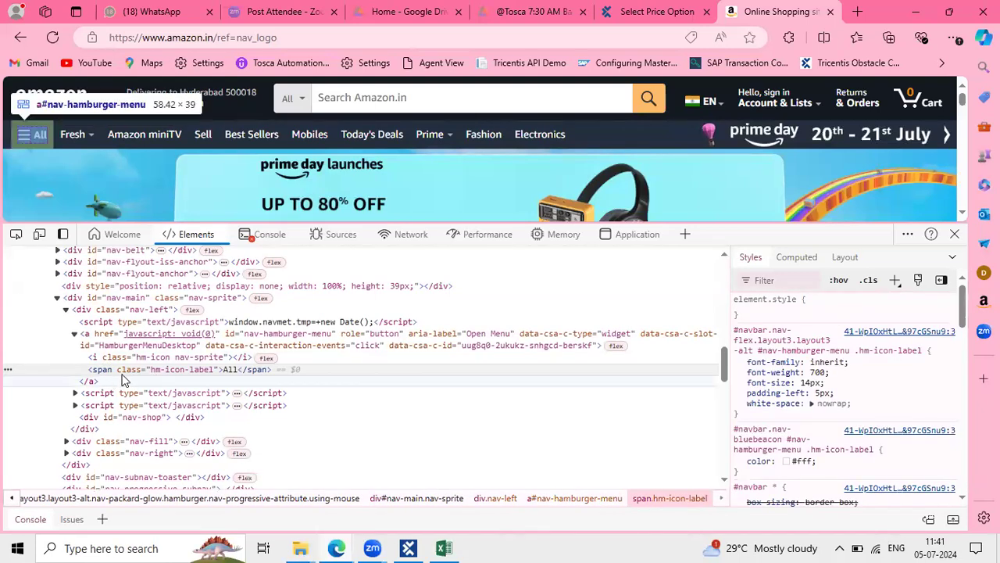
pyautogui.doubleClick(150, 374)
pyautogui.hotkey('ctrl', 'c')
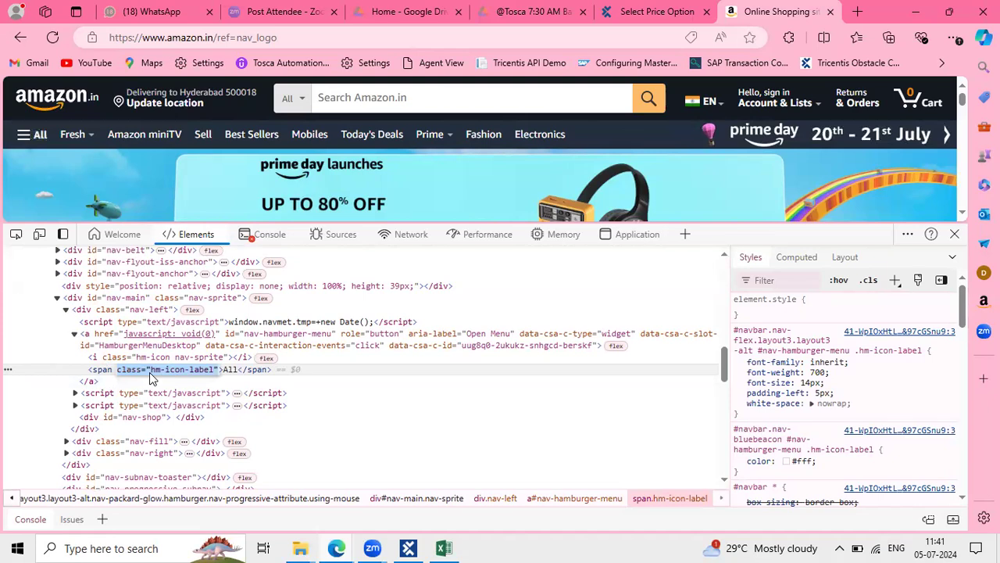
pyautogui.click(220, 375)
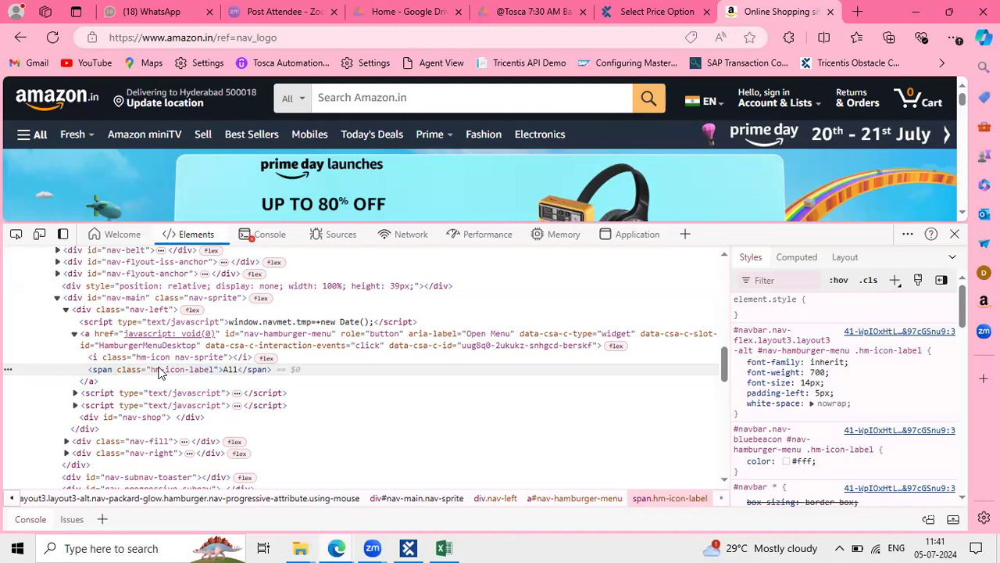
pyautogui.hotkey('ctrl', 'f')
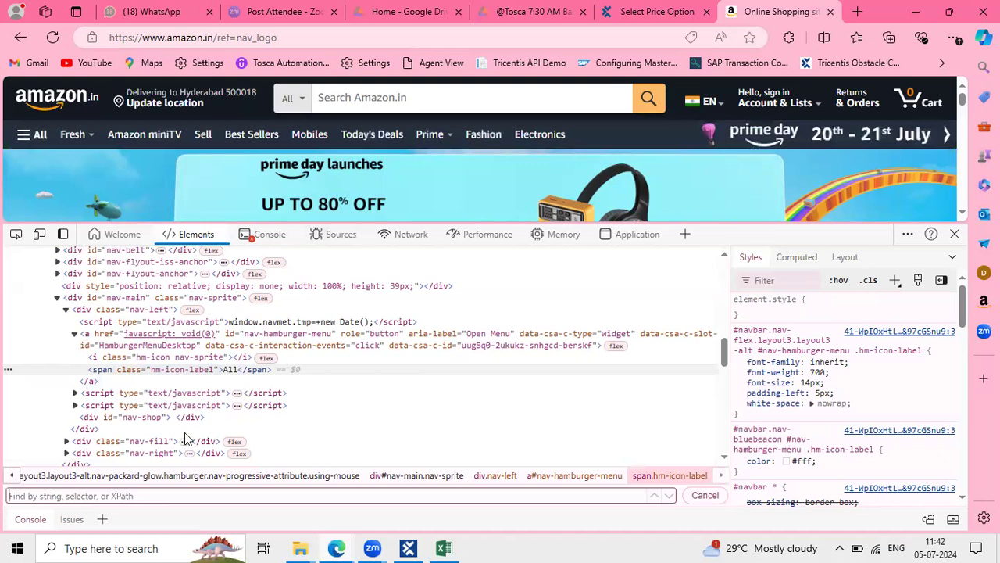
pyautogui.click(146, 498)
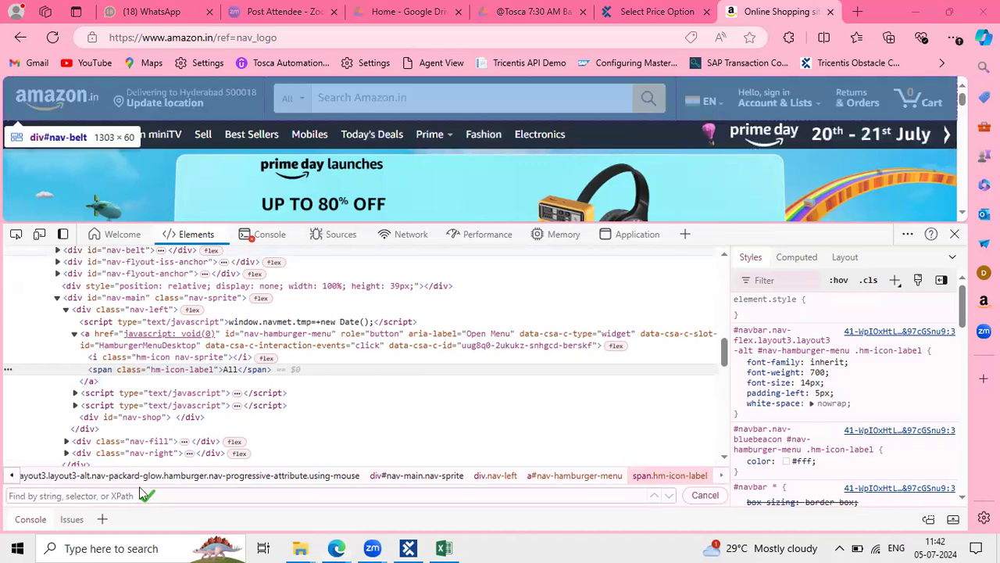
pyautogui.click(106, 498)
pyautogui.write('//*[@')
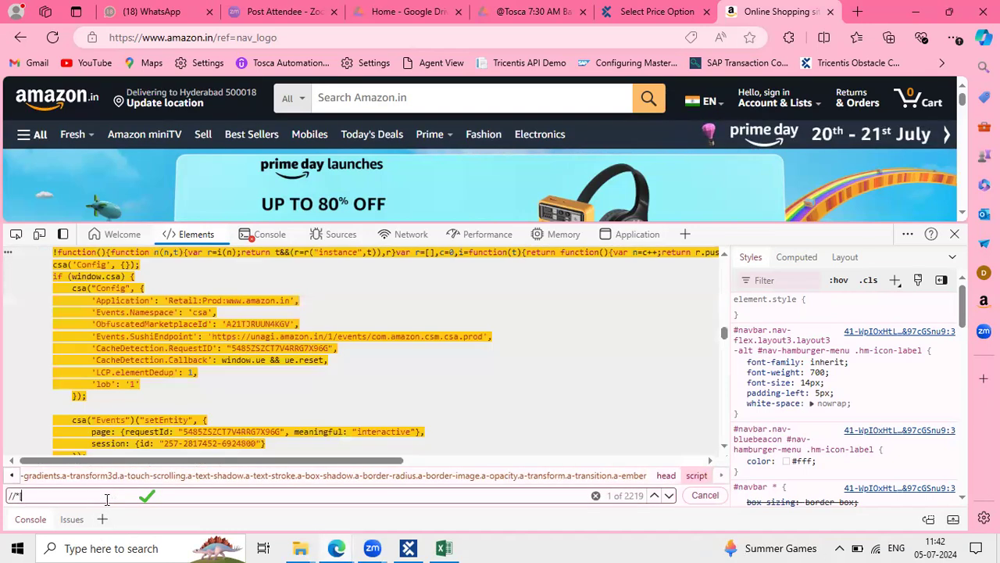
pyautogui.hotkey('ctrl', 'v')
pyautogui.write(']')
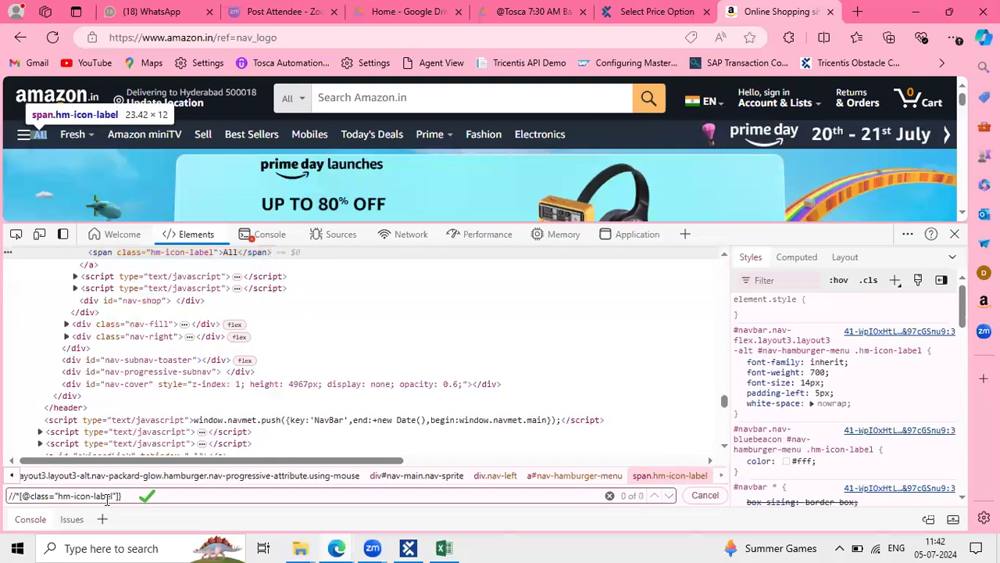
pyautogui.press('BackSpace')
pyautogui.moveTo(129, 498); pyautogui.dragTo(8, 497)
# Confirm the XPath matches 1 of 1 element, then close DevTools
pyautogui.scroll(1, 282, 364)
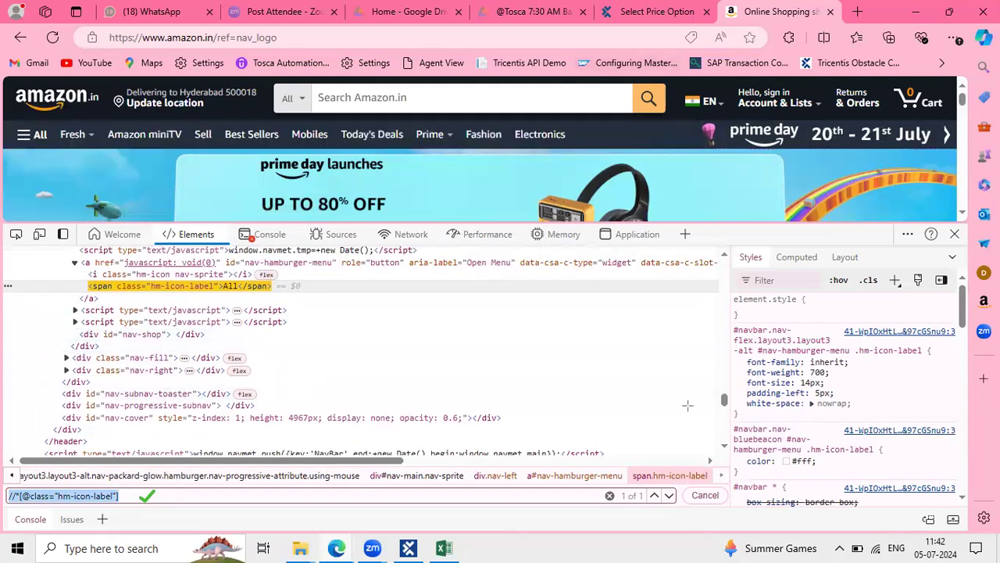
pyautogui.moveTo(587, 483); pyautogui.dragTo(679, 512)
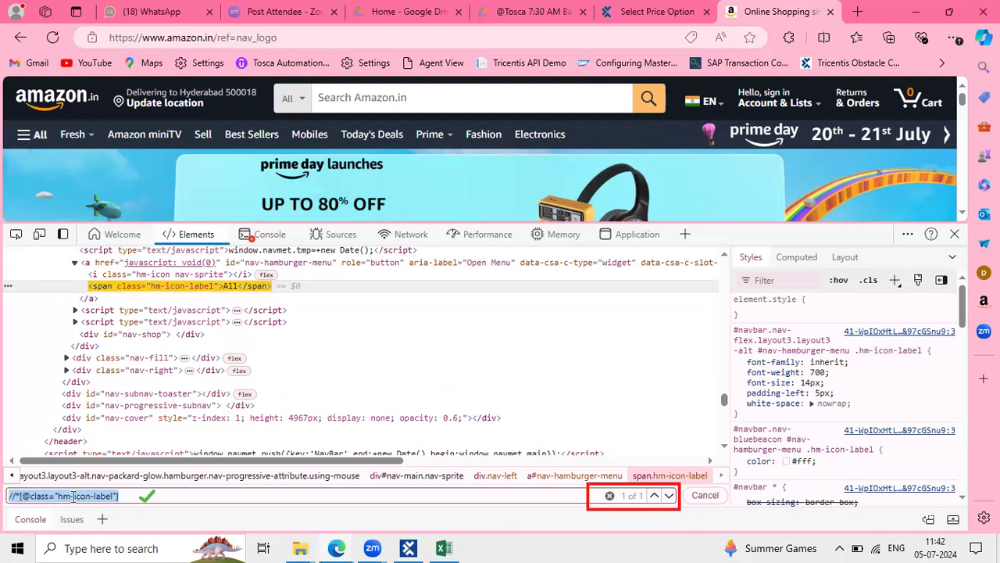
pyautogui.click(107, 496)
pyautogui.moveTo(131, 493); pyautogui.dragTo(2, 489)
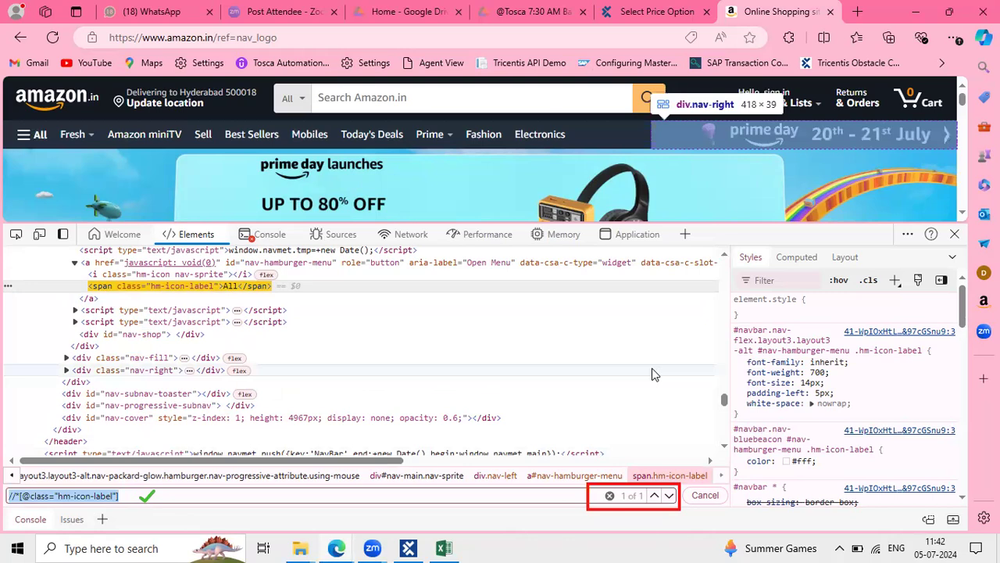
pyautogui.click(119, 498)
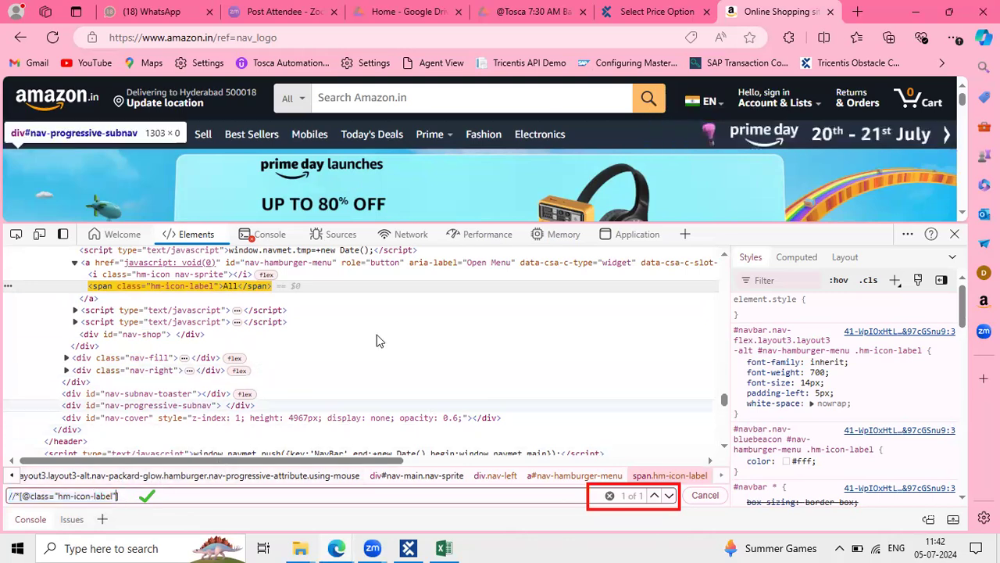
pyautogui.click(954, 234)
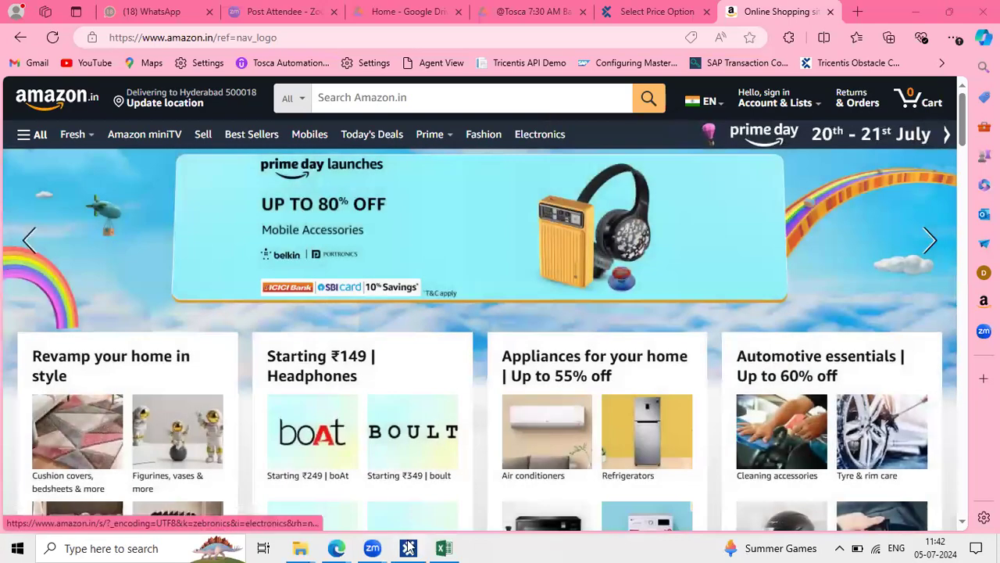
# In Tosca's Modules section, collapse the TBox XEngines and Standard modules folders
pyautogui.click(408, 548)
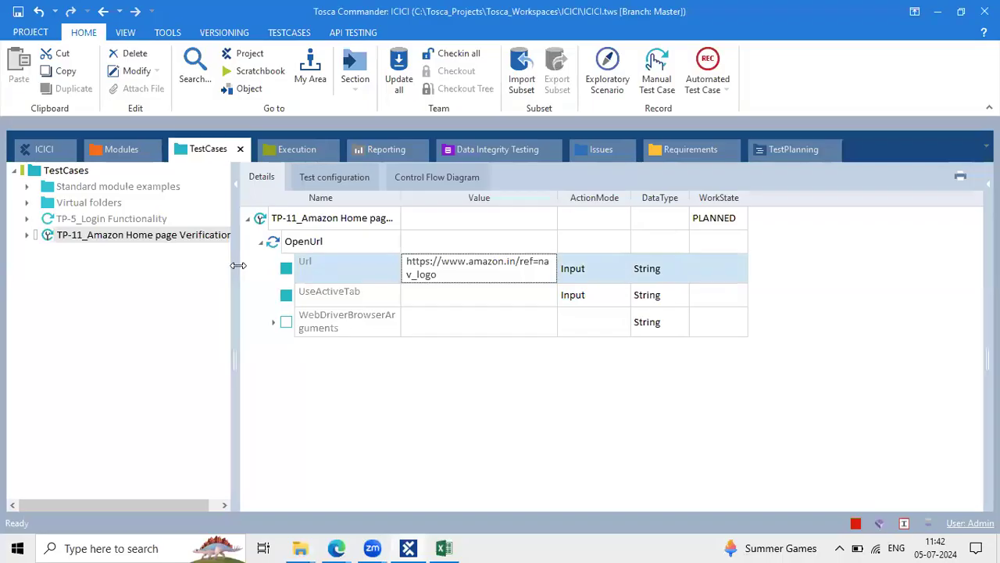
pyautogui.click(115, 150)
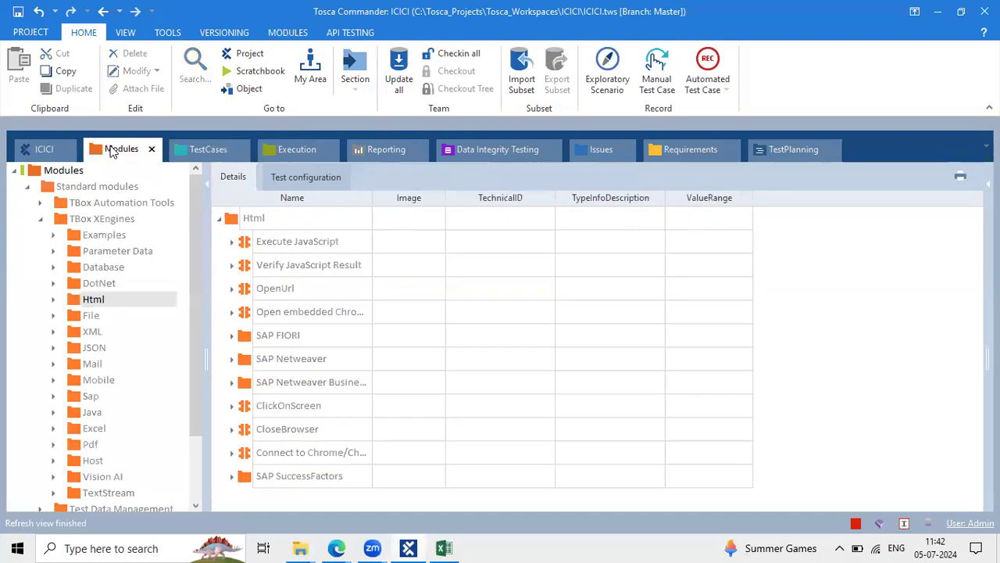
pyautogui.click(40, 221)
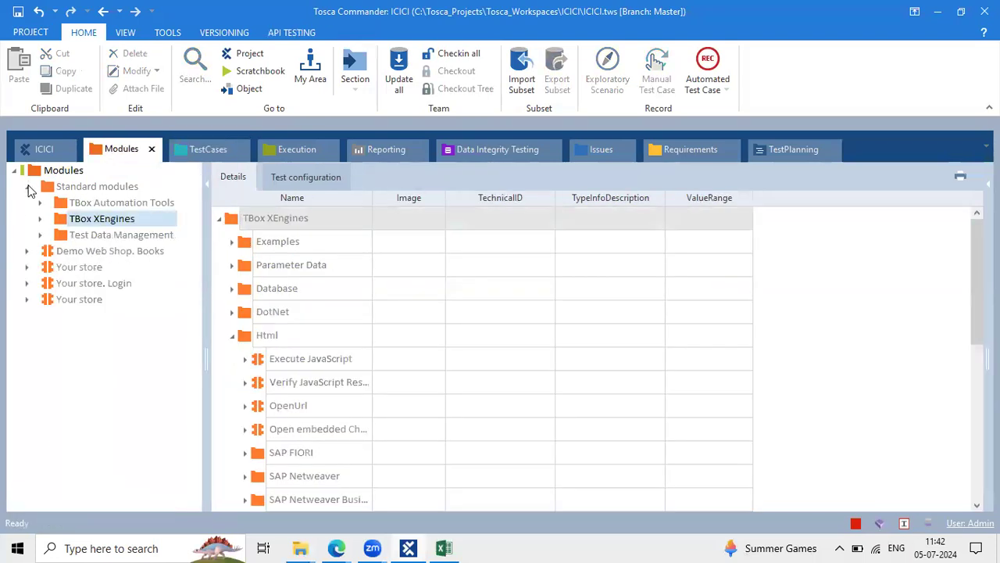
pyautogui.click(26, 186)
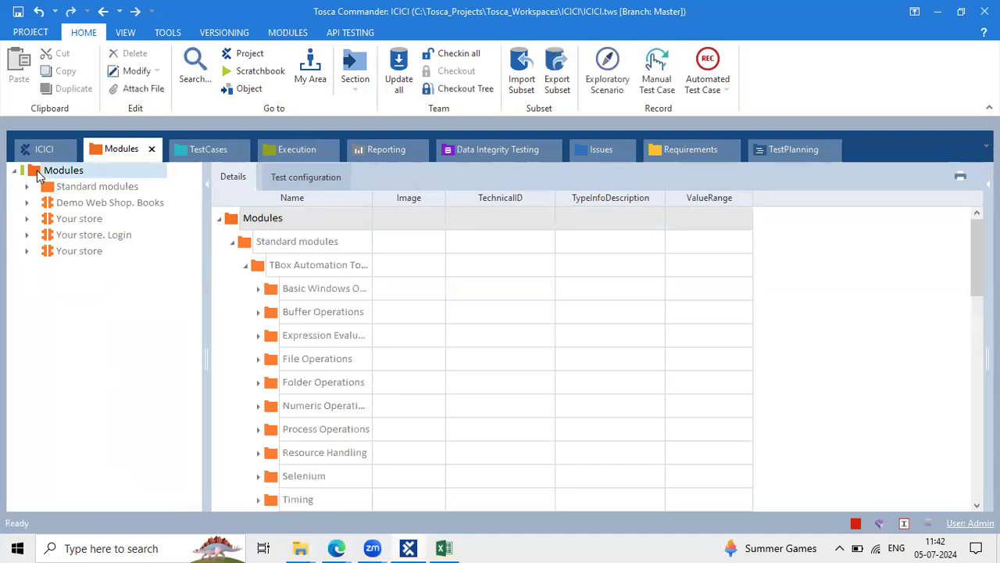
# Scan the Amazon Online Shopping window via Modules > Scan > Application
pyautogui.rightClick(38, 174)
pyautogui.moveTo(174, 287)
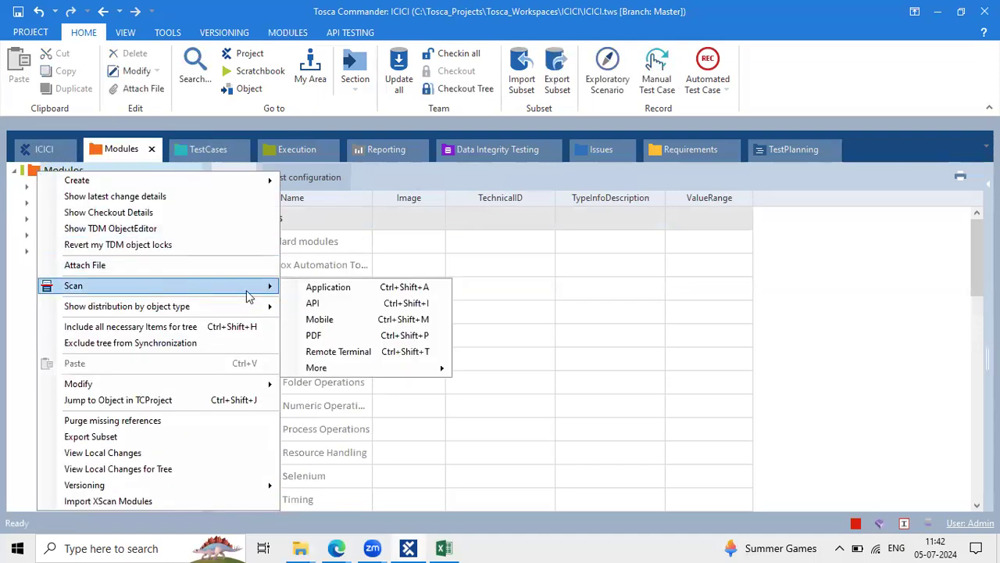
pyautogui.click(300, 290)
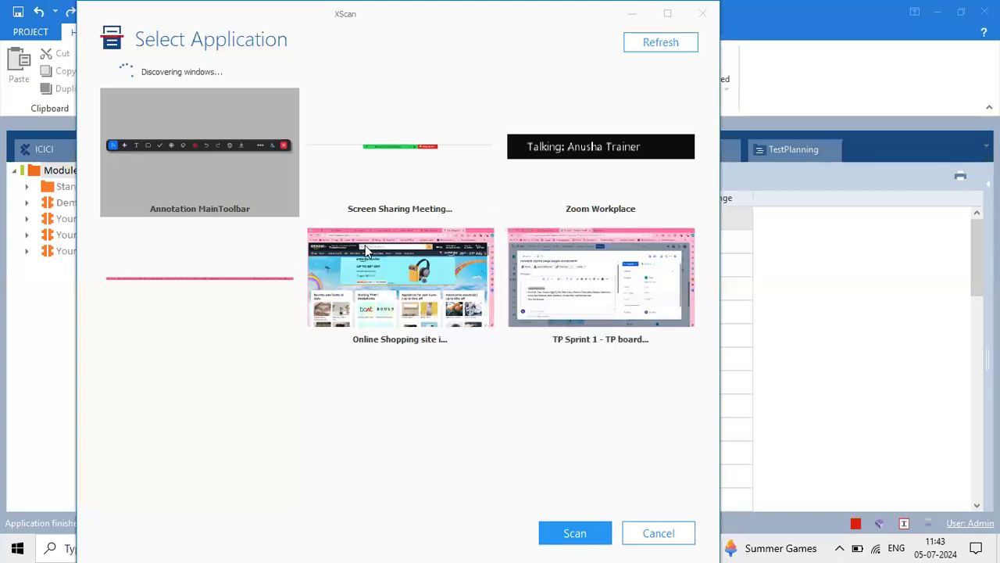
pyautogui.click(366, 248)
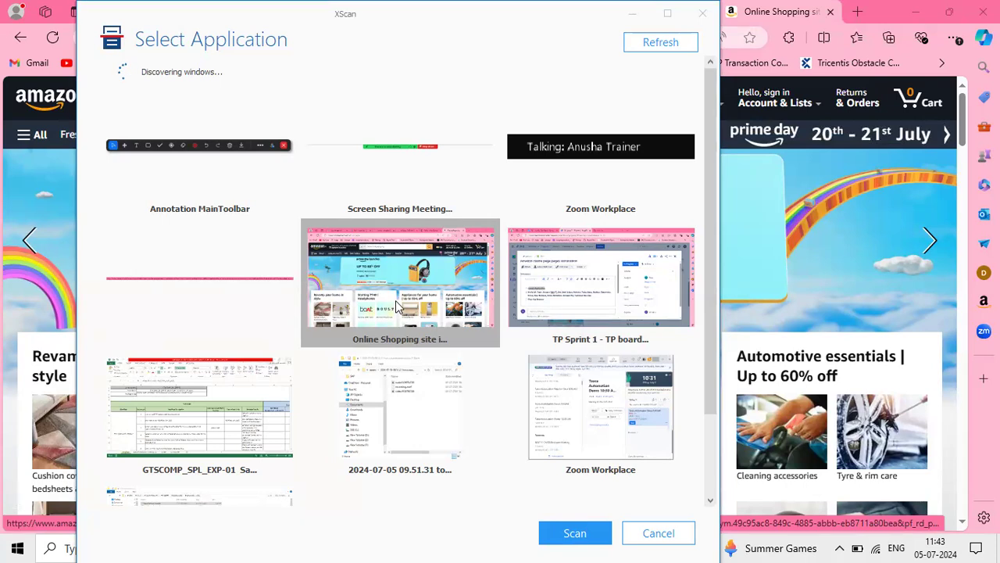
pyautogui.click(566, 534)
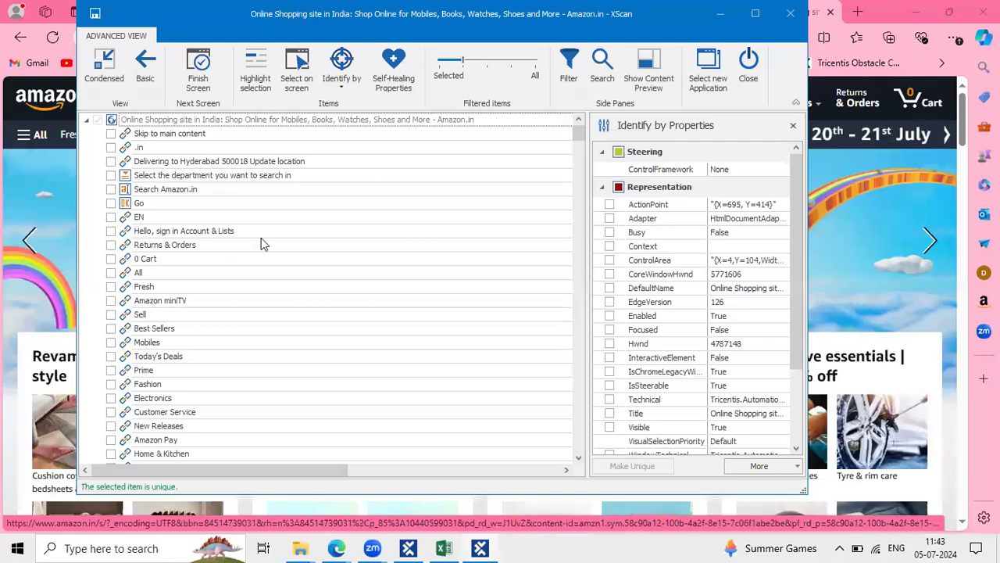
# Use Select on screen to pick the Amazon navigation links, All through Electronics
pyautogui.moveTo(212, 22); pyautogui.dragTo(210, 187)
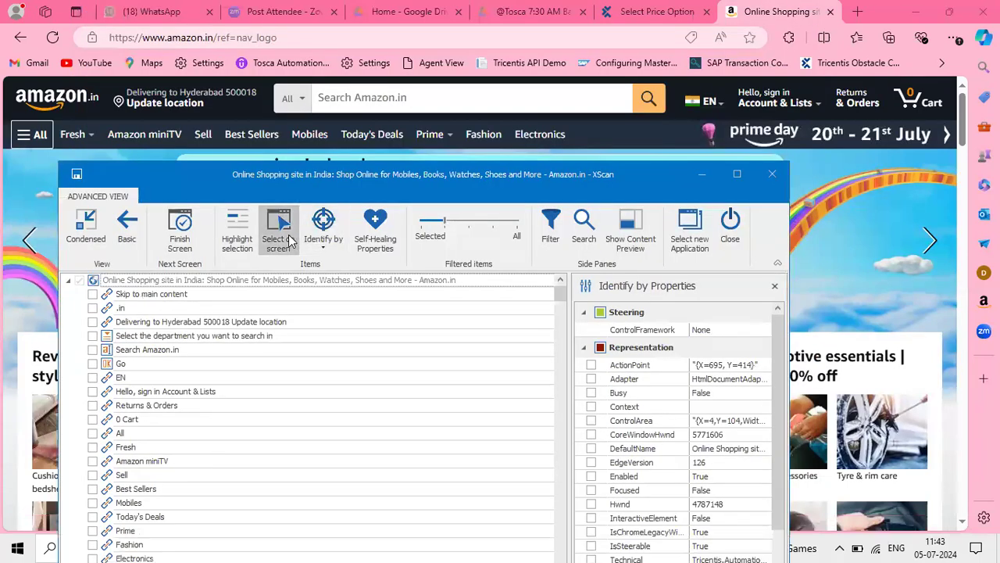
pyautogui.click(279, 235)
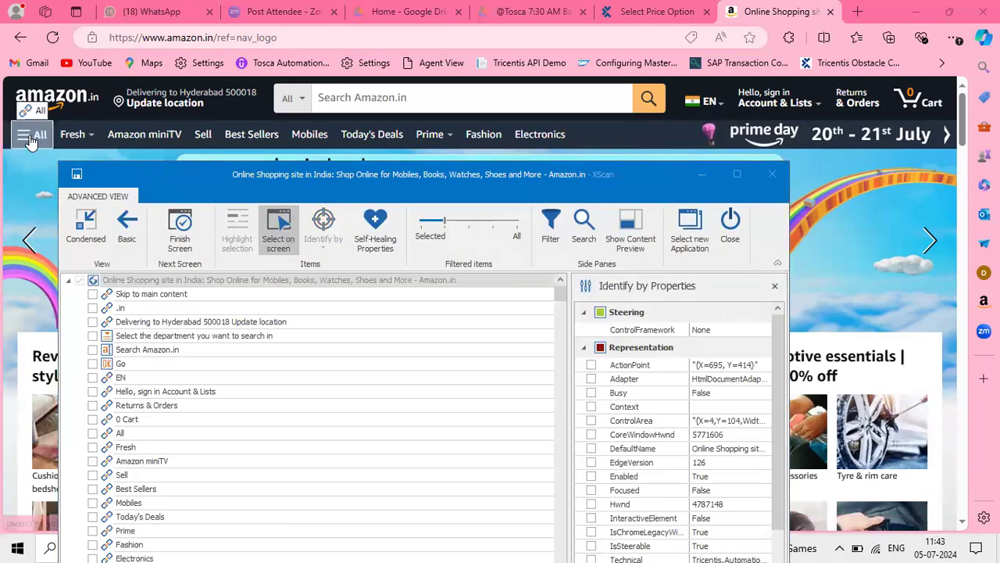
pyautogui.click(70, 135)
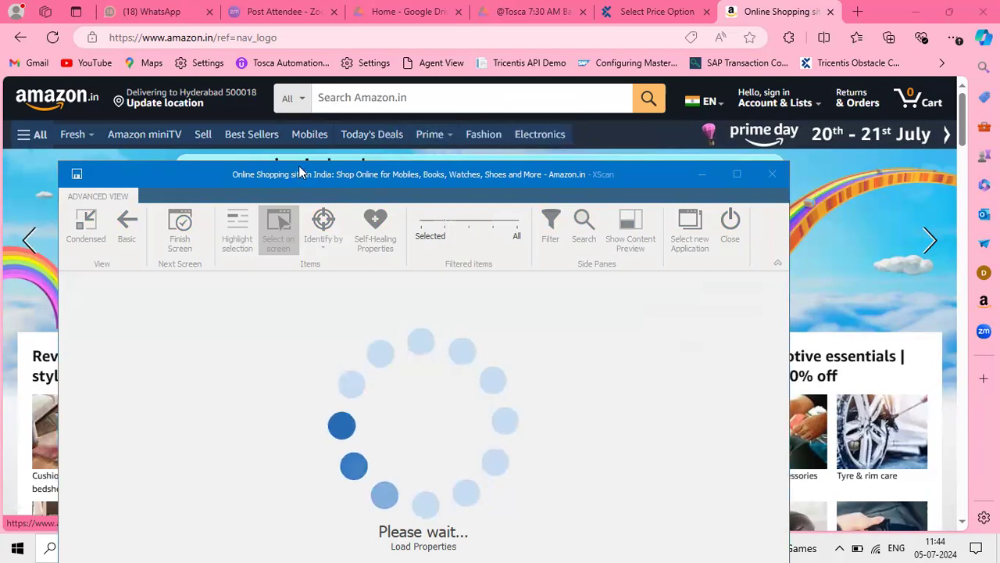
pyautogui.moveTo(299, 172); pyautogui.dragTo(314, 155)
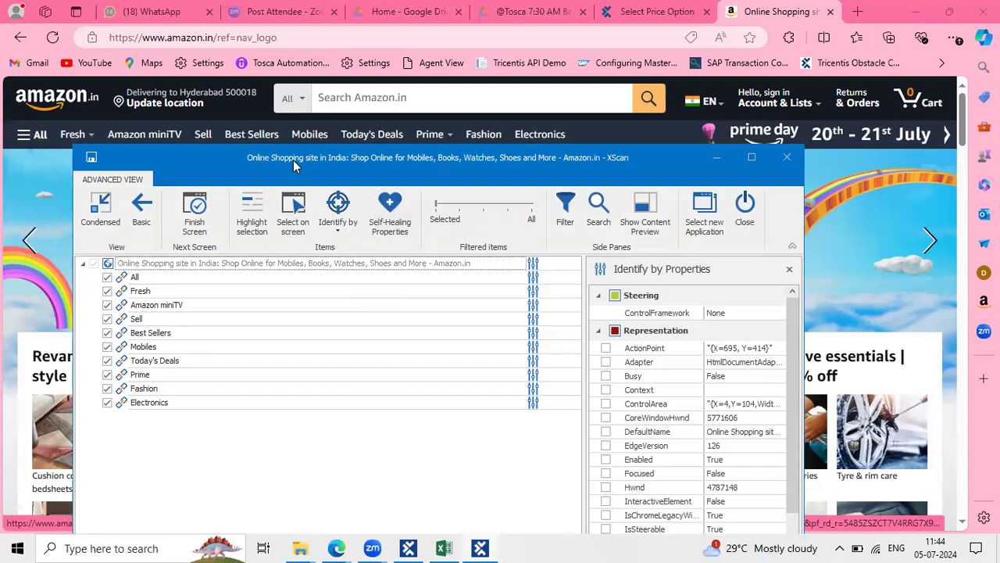
# Check the All link's identifying properties and its unique-identification message
pyautogui.moveTo(293, 159); pyautogui.dragTo(315, 34)
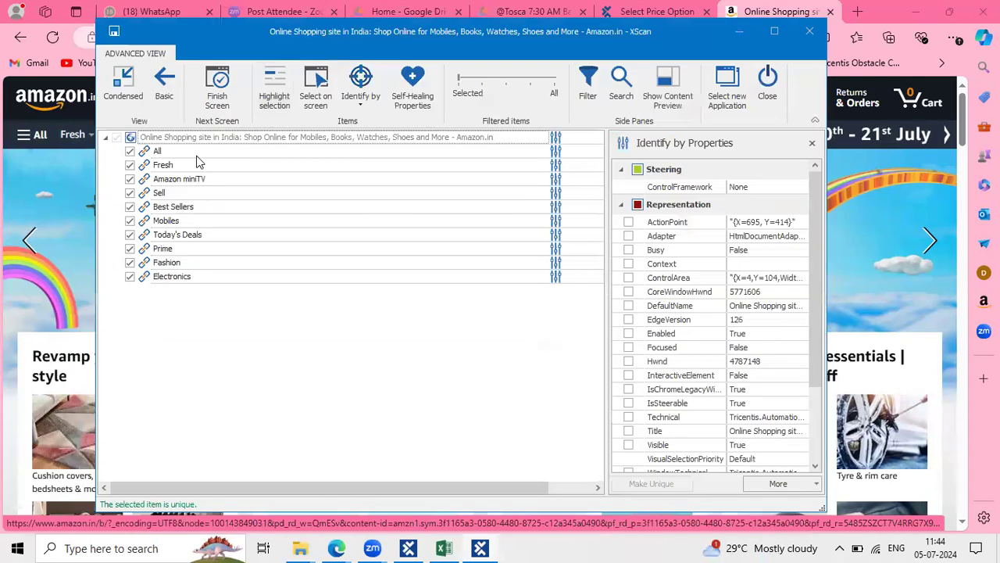
pyautogui.click(197, 155)
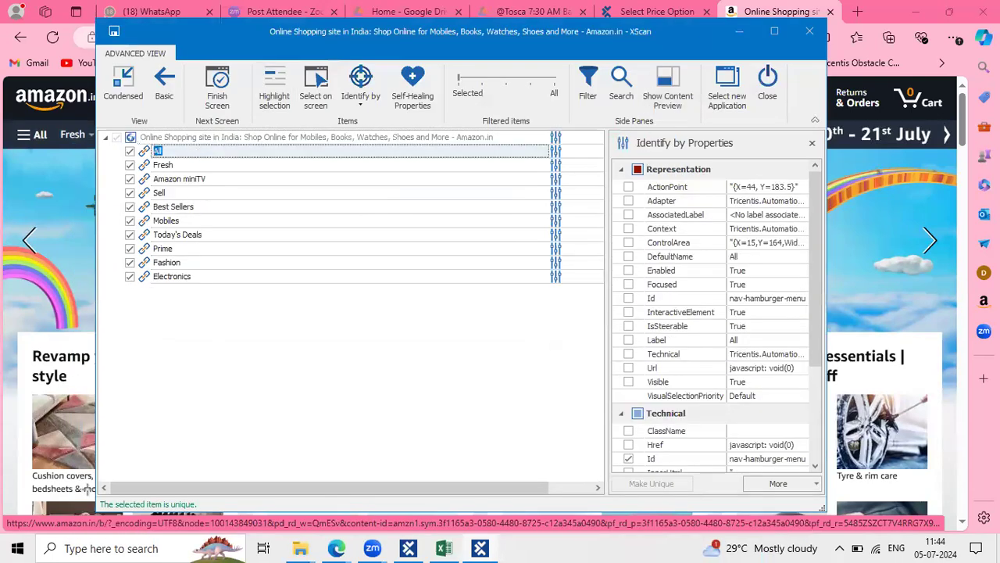
pyautogui.moveTo(94, 481); pyautogui.dragTo(213, 514)
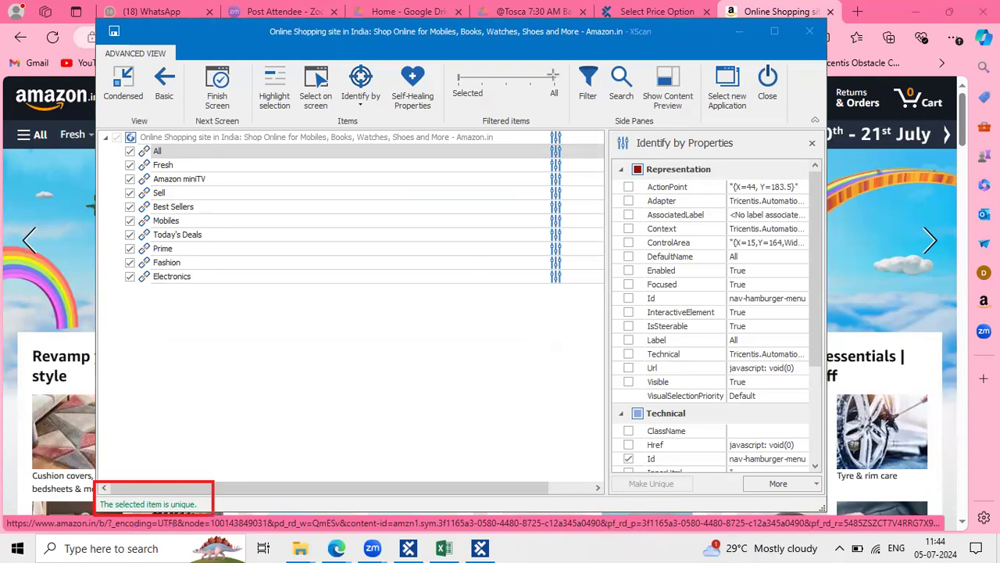
# Review the Mobiles and Fashion link properties and save the Amazon module
pyautogui.click(252, 222)
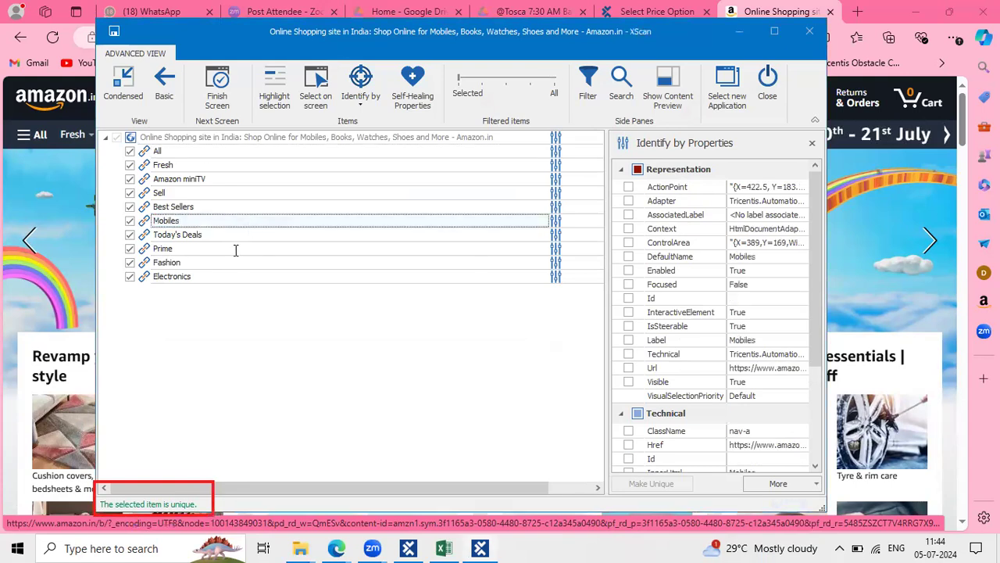
pyautogui.click(235, 249)
pyautogui.doubleClick(232, 263)
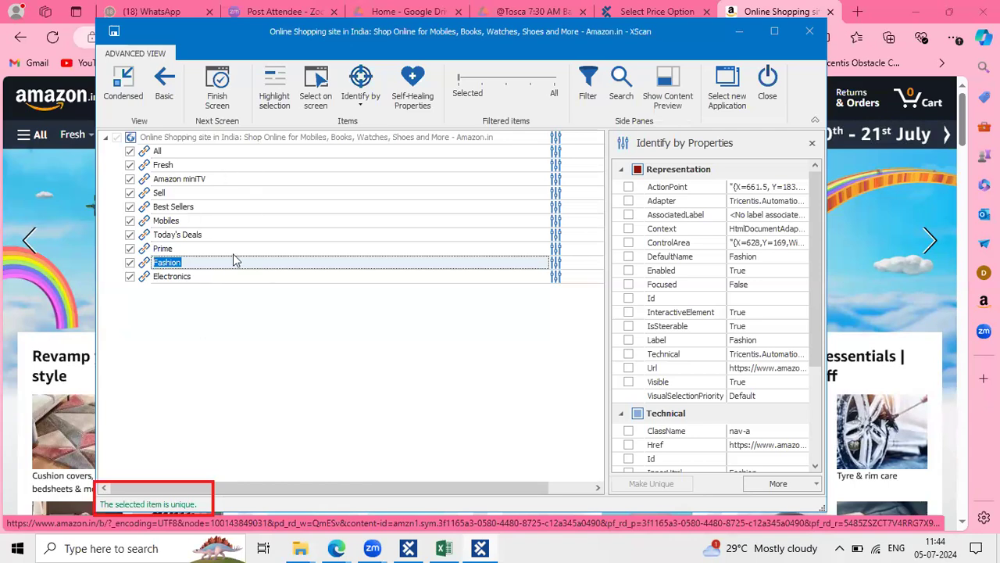
pyautogui.click(234, 217)
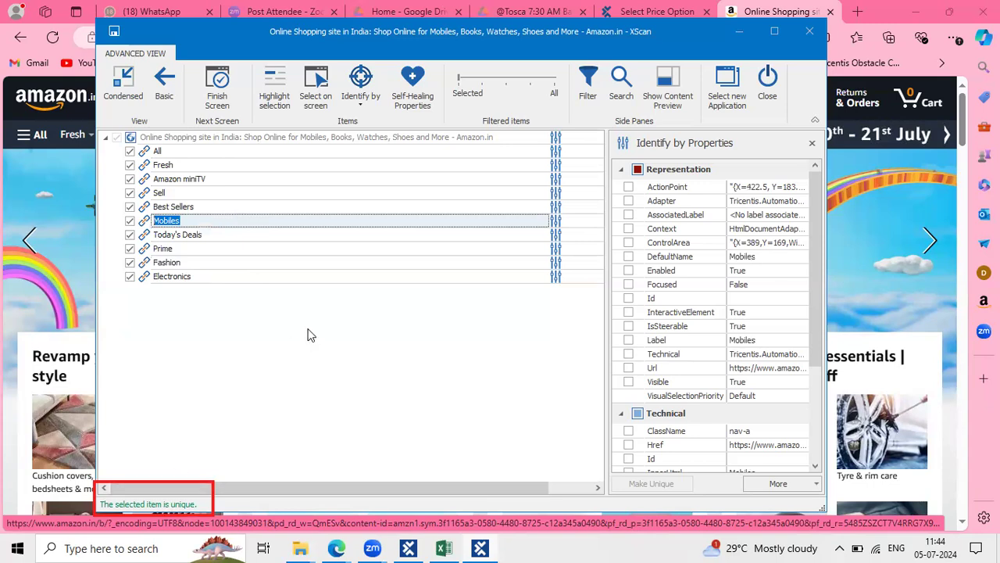
pyautogui.click(113, 32)
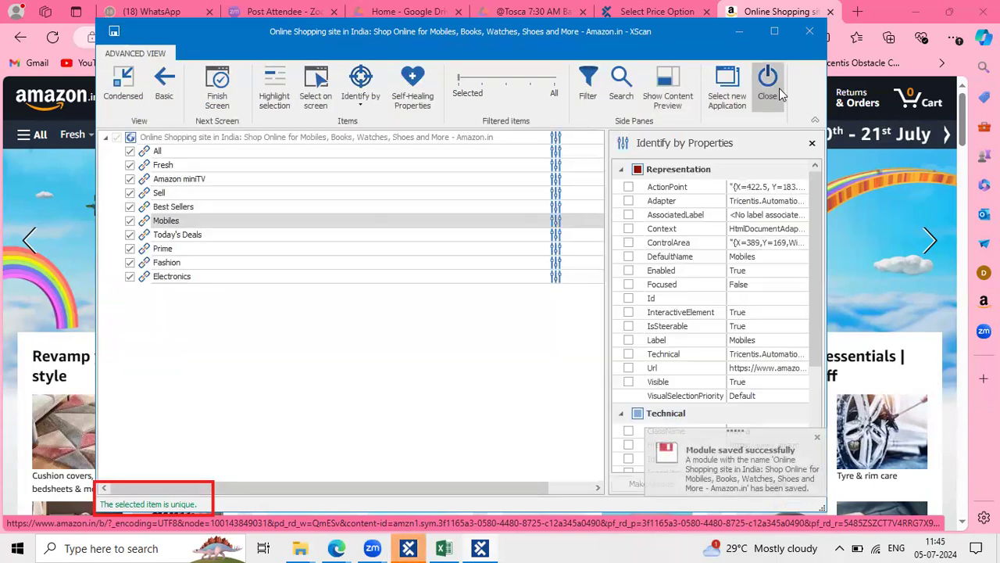
# Close XScan and review the module's links: All, Fresh, miniTV, Sell, Mobiles, Deals, Prime, Fashion, Electronics
pyautogui.click(770, 84)
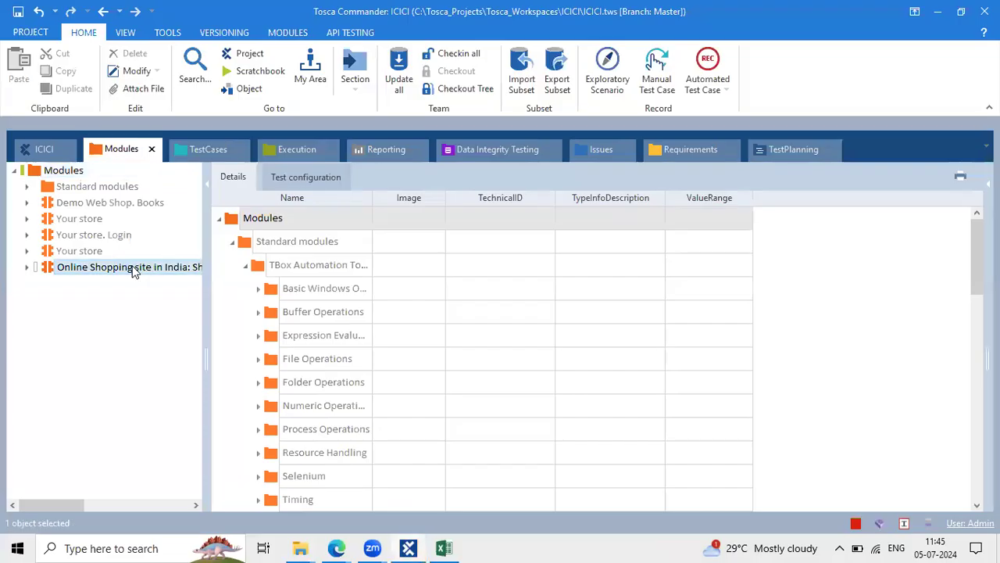
pyautogui.click(244, 226)
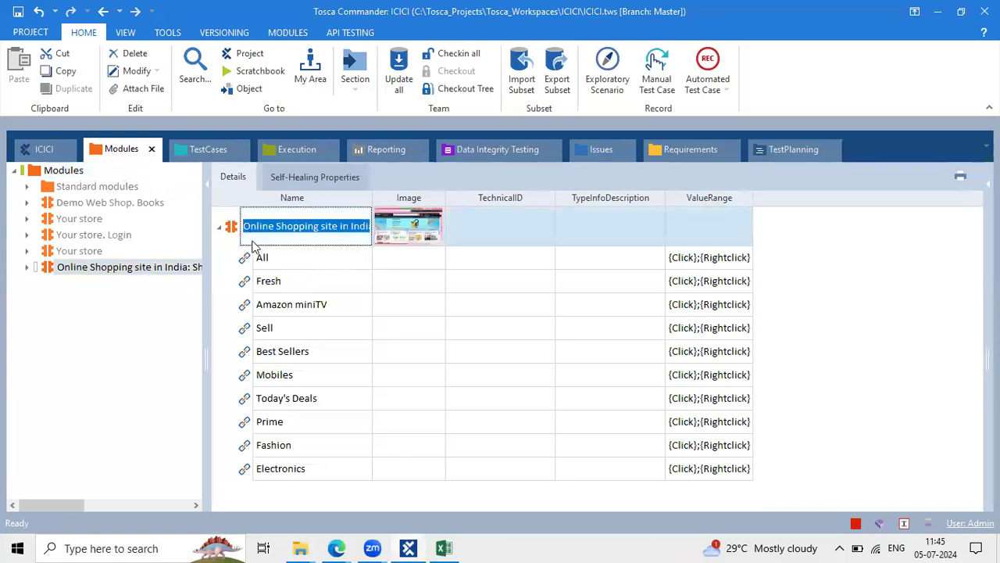
pyautogui.click(275, 265)
pyautogui.click(284, 288)
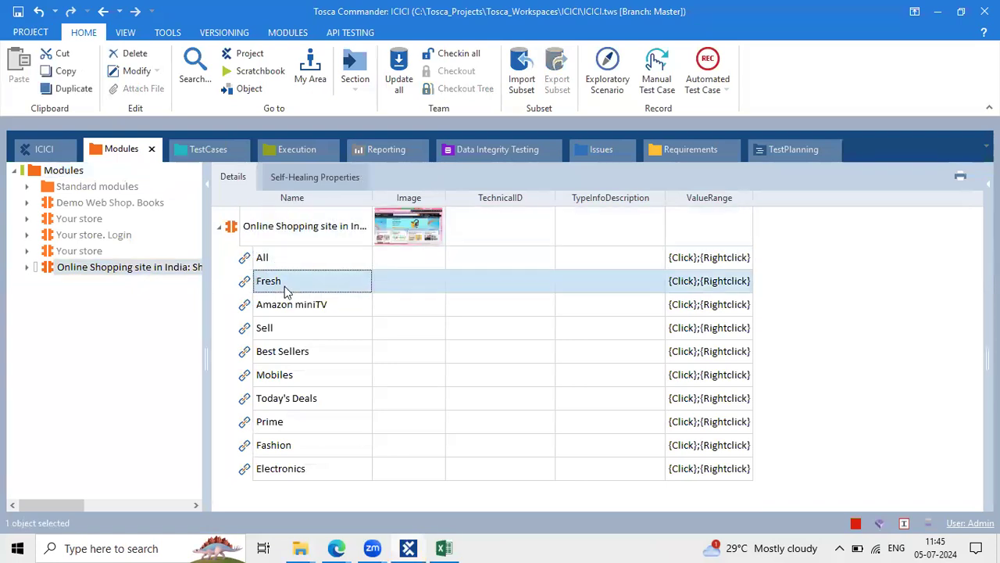
pyautogui.click(306, 306)
pyautogui.click(301, 327)
pyautogui.click(316, 366)
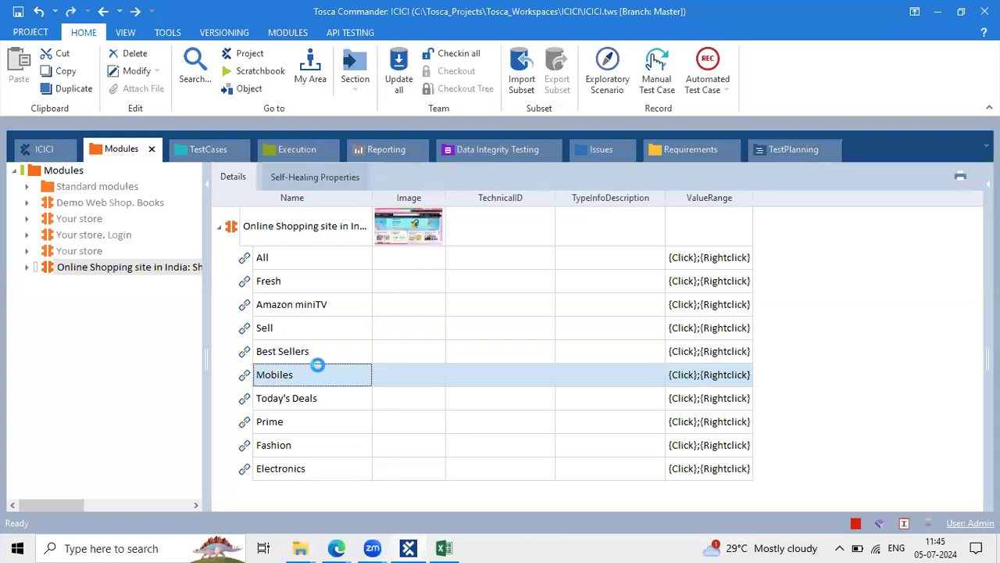
pyautogui.click(316, 402)
pyautogui.click(311, 423)
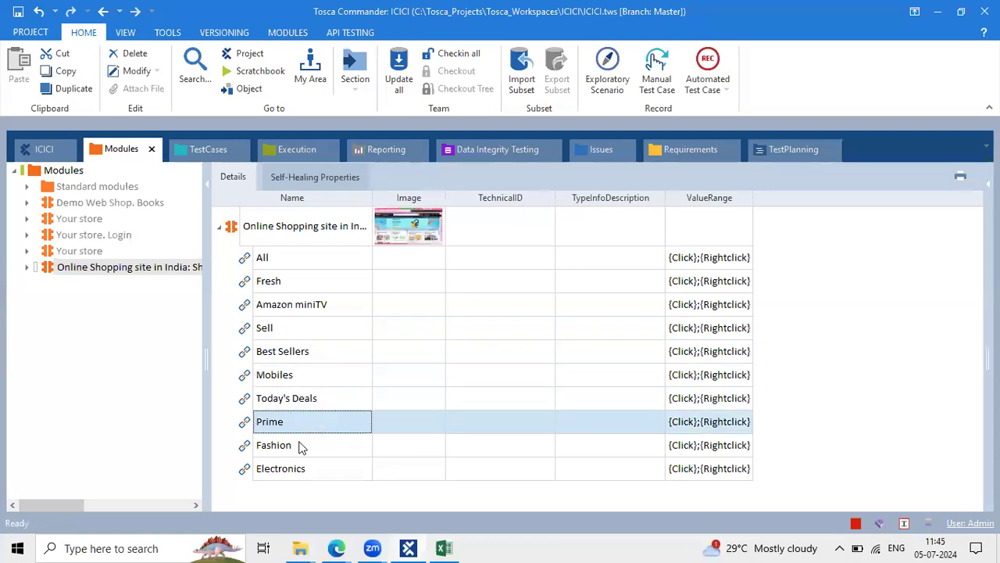
pyautogui.click(301, 447)
pyautogui.click(306, 477)
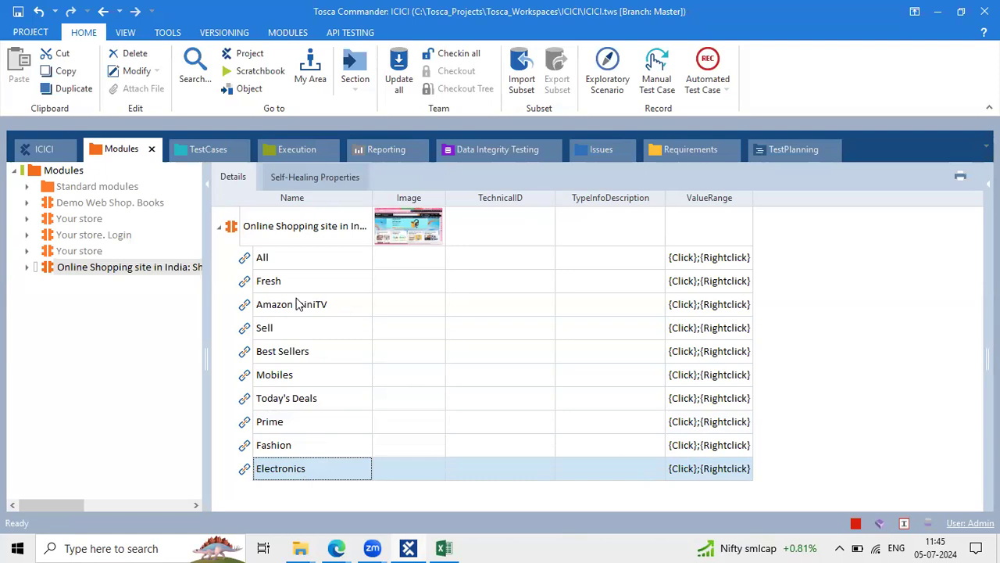
pyautogui.click(231, 226)
# Add the Online Shopping module to TP-11 after OpenUrl and expand its link steps
pyautogui.moveTo(230, 225); pyautogui.dragTo(258, 218)
pyautogui.click(262, 243)
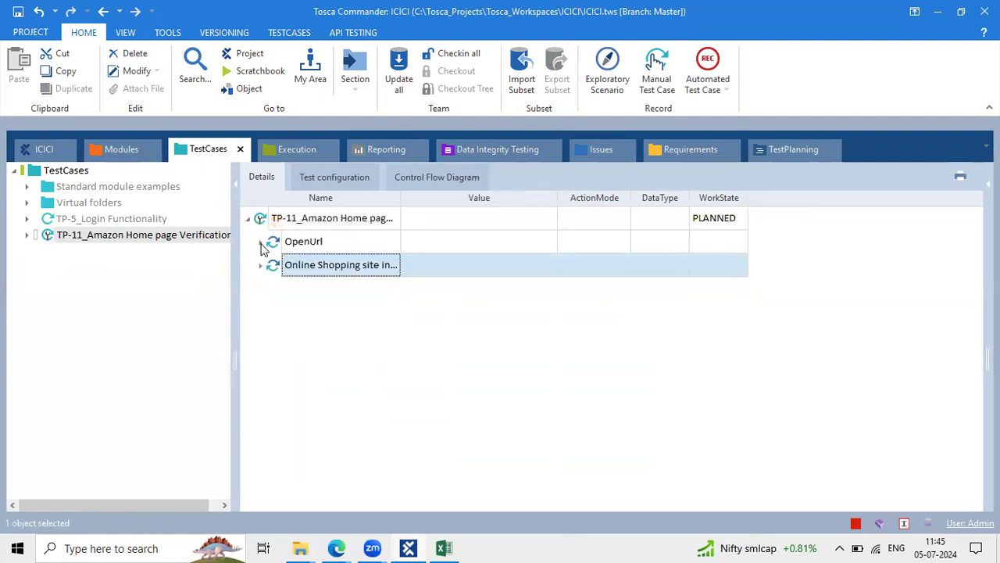
pyautogui.click(259, 270)
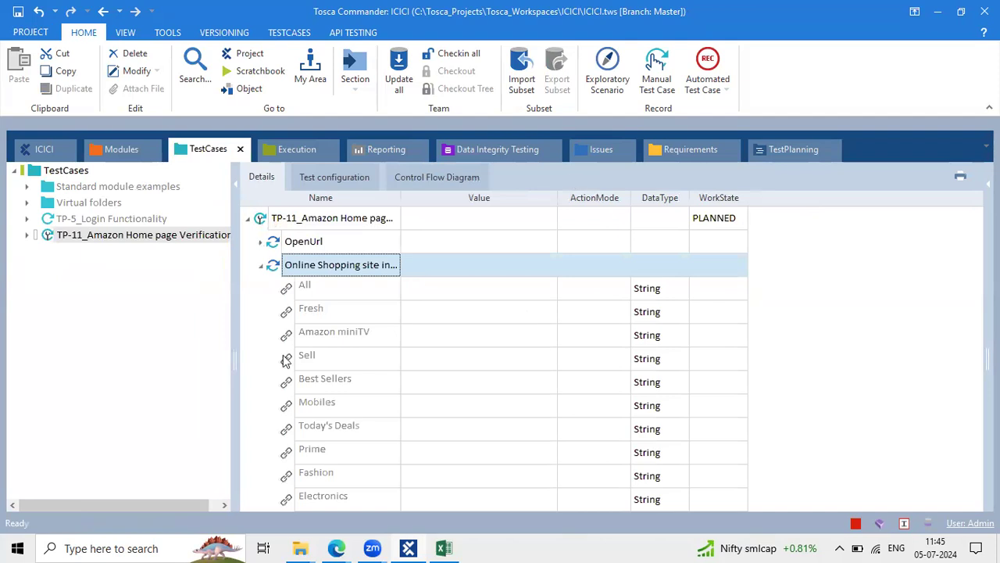
pyautogui.click(353, 282)
pyautogui.click(353, 283)
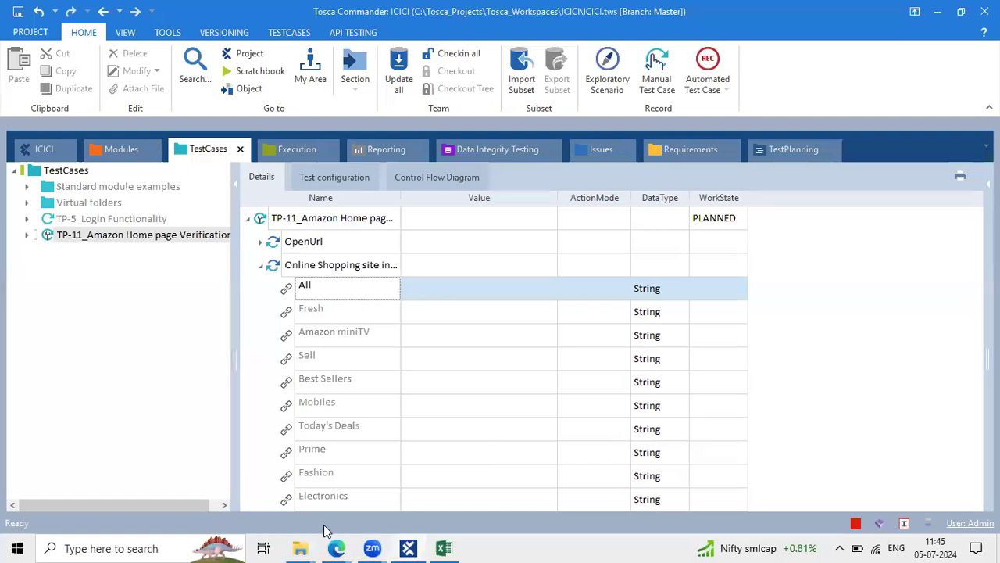
pyautogui.click(344, 547)
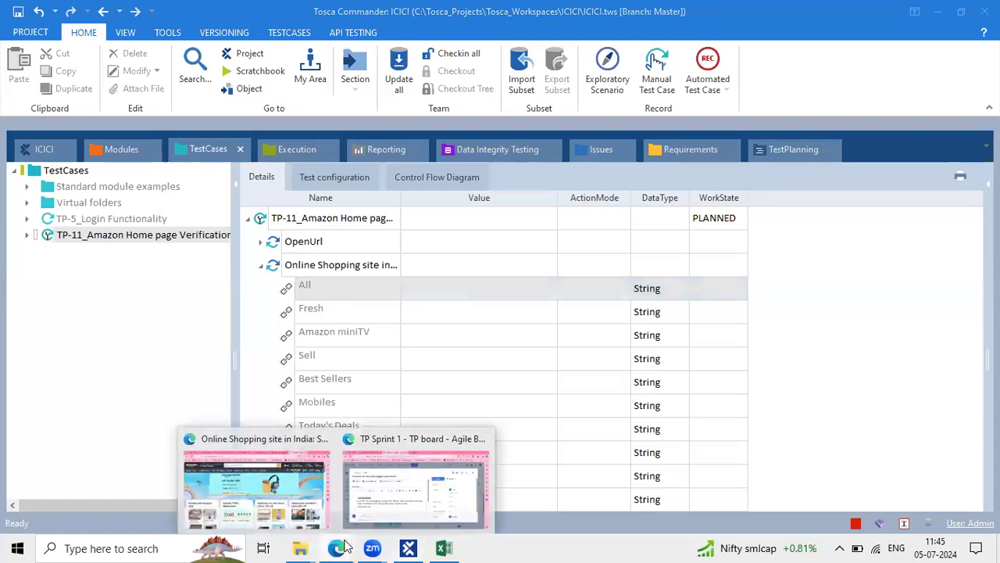
# In the Tosca Daily Class Note, list Visible, Exists, Enable Innertext below Module
pyautogui.click(422, 492)
pyautogui.click(190, 11)
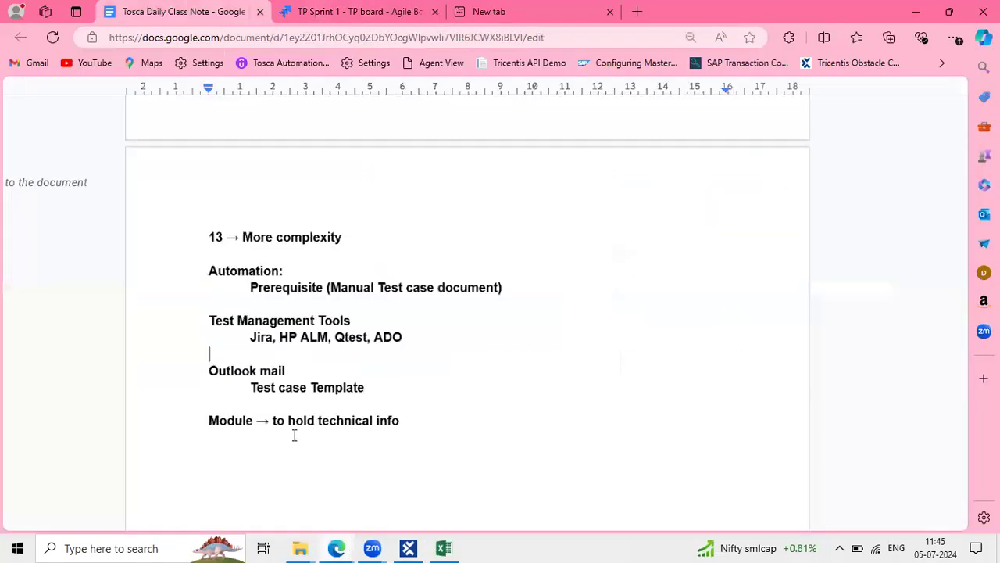
pyautogui.scroll(-1, 294, 436)
pyautogui.click(233, 400)
pyautogui.write('Visible')
pyautogui.press('Return')
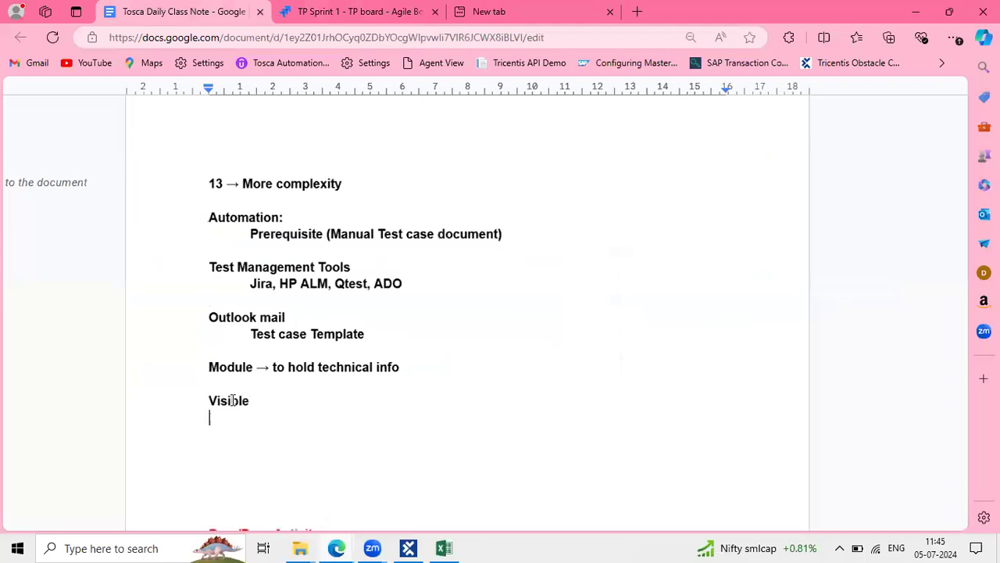
pyautogui.write('Exists')
pyautogui.press('Return')
pyautogui.write('Enable ')
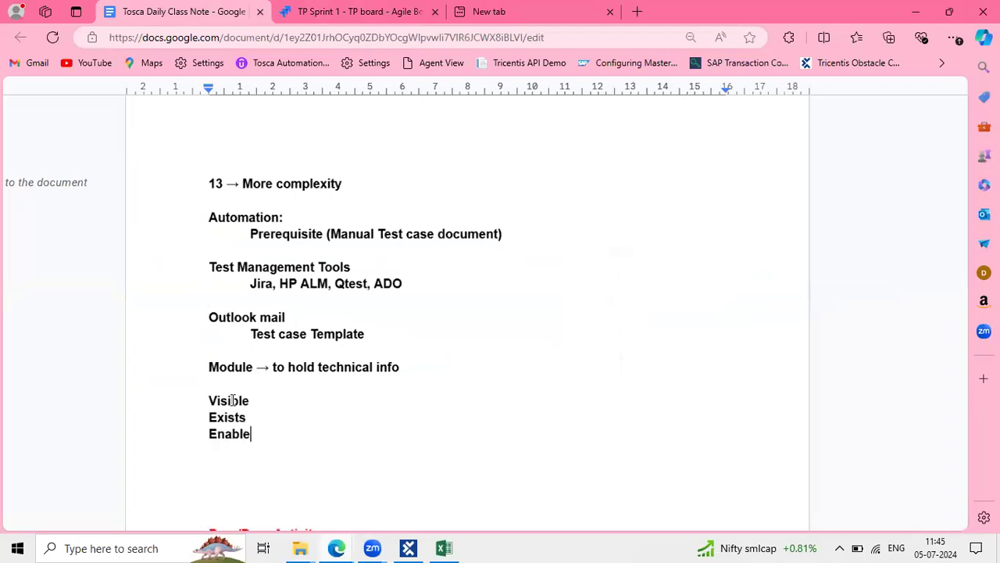
pyautogui.write('Innertext')
# Add a 'Control properties:' heading with a dashed underline above the list
pyautogui.moveTo(250, 400); pyautogui.dragTo(208, 398)
pyautogui.click(208, 384)
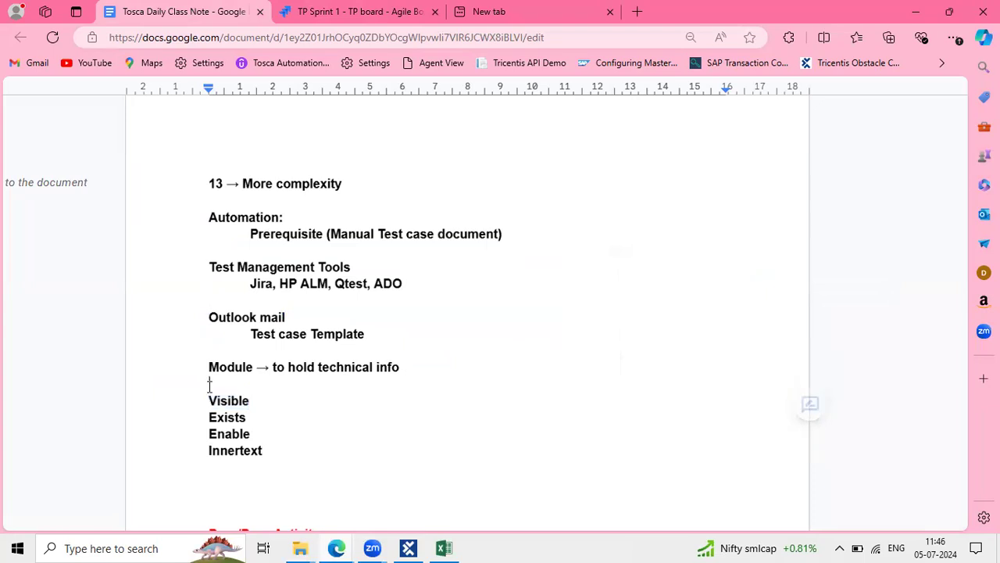
pyautogui.press('Return')
pyautogui.write('Co')
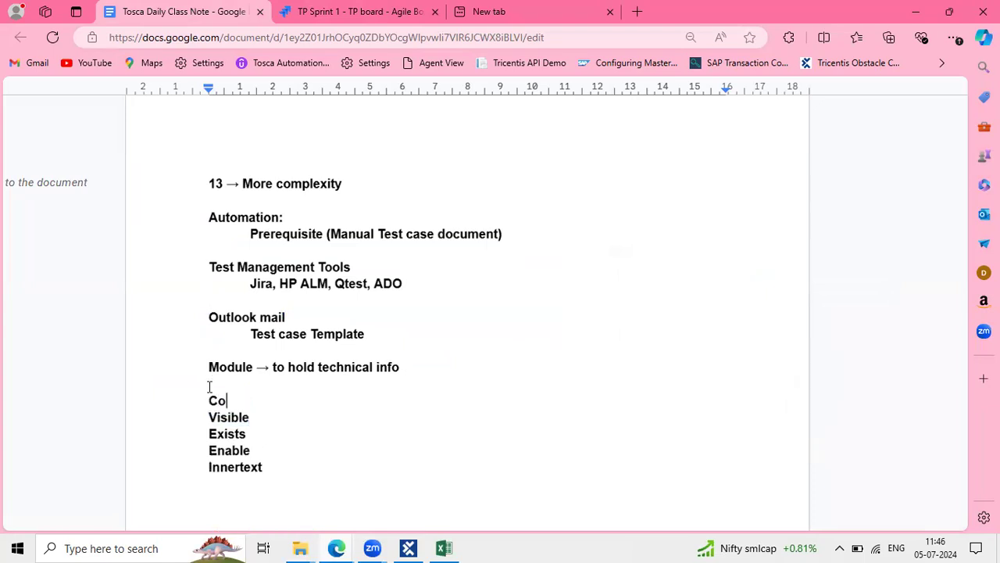
pyautogui.write('ntrol propertiess')
pyautogui.press('BackSpace')
pyautogui.write(':')
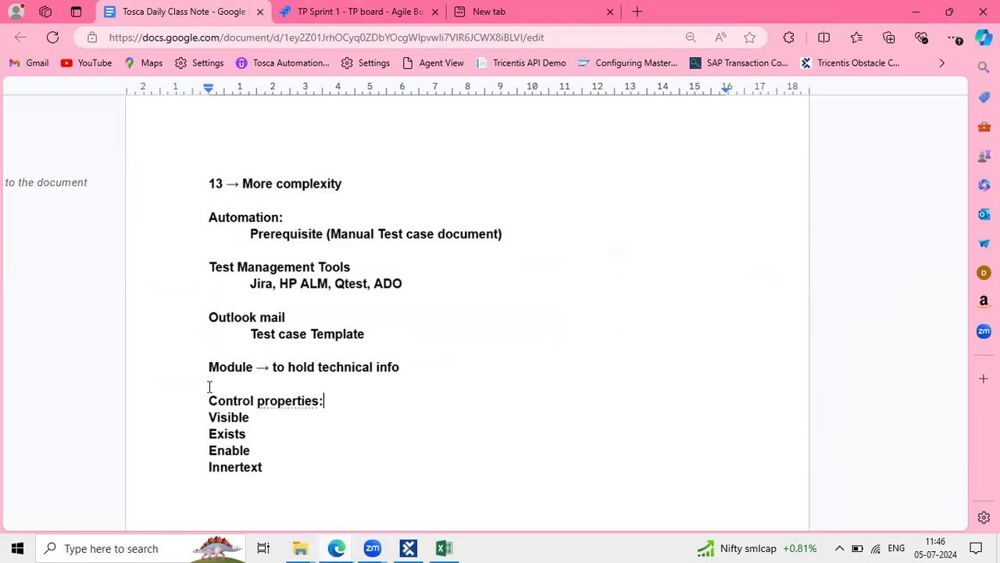
pyautogui.press('Return')
pyautogui.write('--------------------------------')
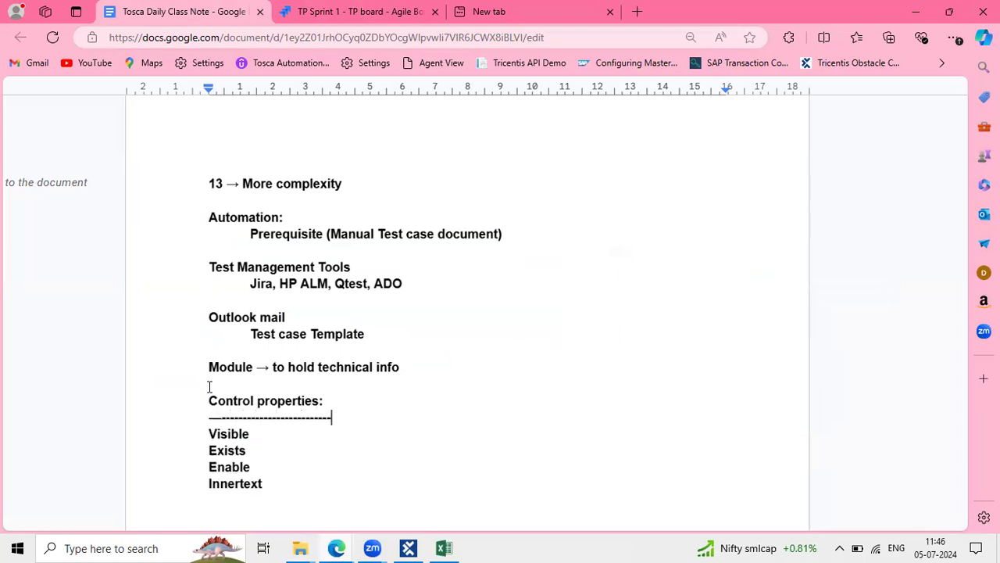
# Highlight the separator, Enable and Innertext lines to review the notes, then return to Tosca
pyautogui.press('alt')
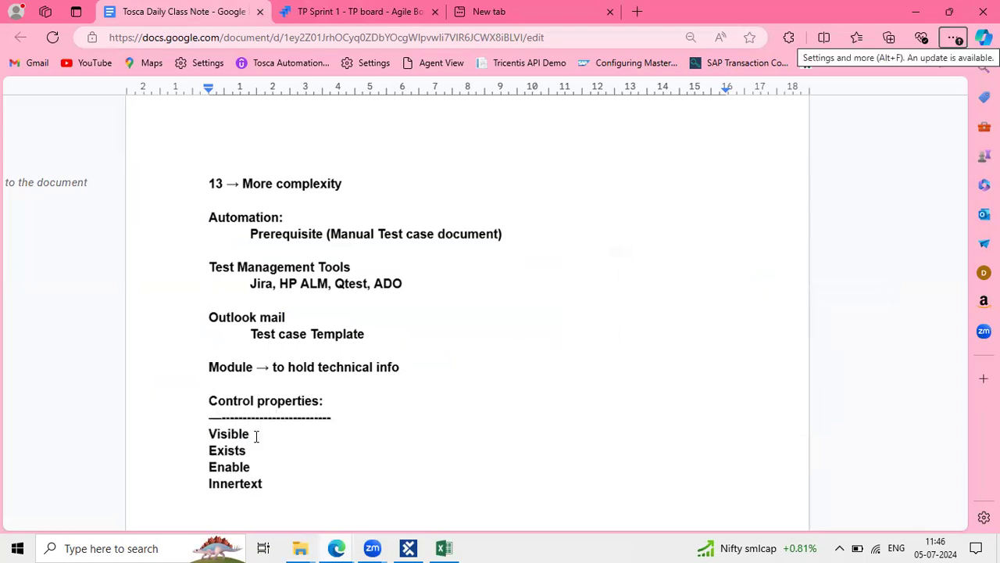
pyautogui.doubleClick(206, 434)
pyautogui.moveTo(282, 415); pyautogui.dragTo(213, 424)
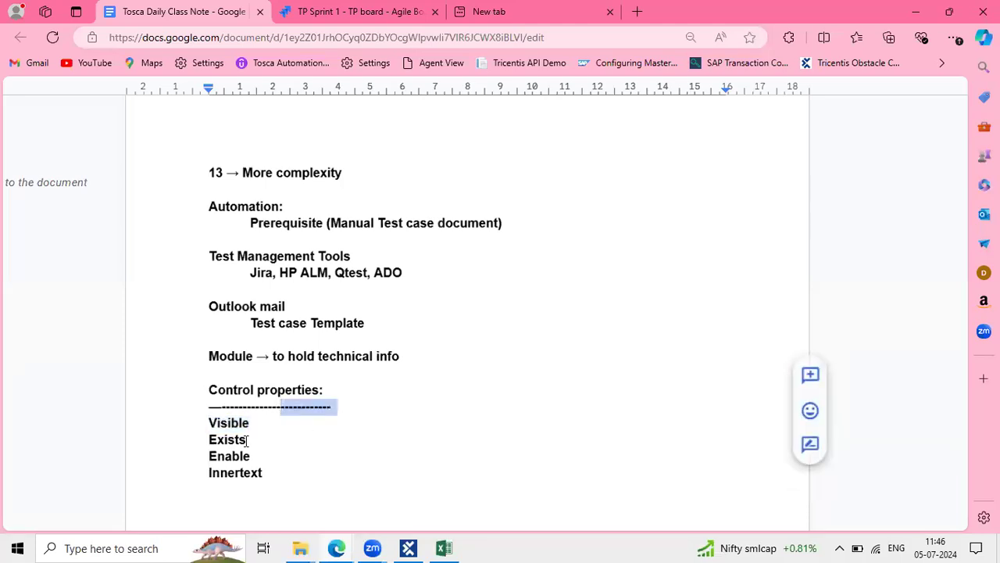
pyautogui.click(247, 439)
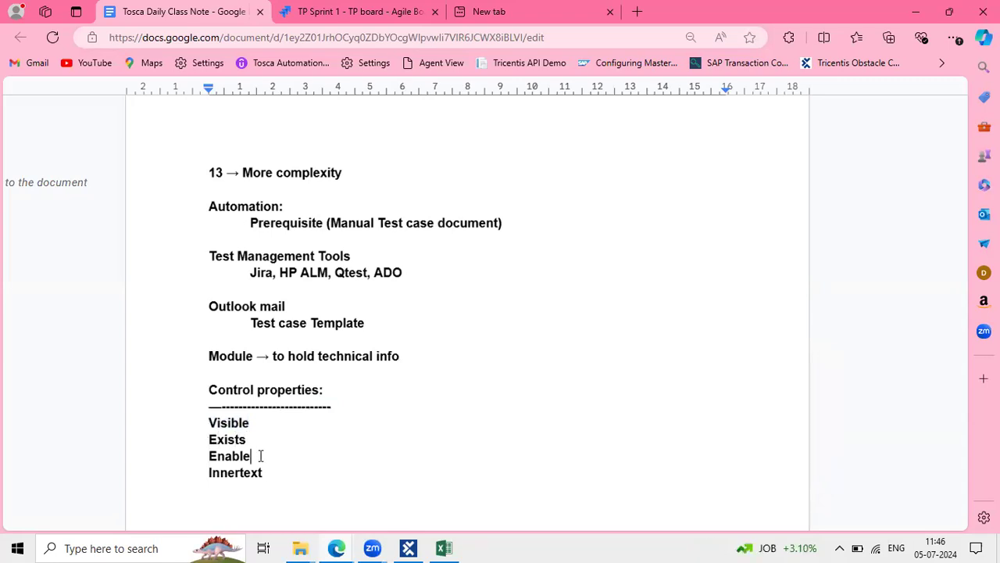
pyautogui.moveTo(258, 456); pyautogui.dragTo(205, 461)
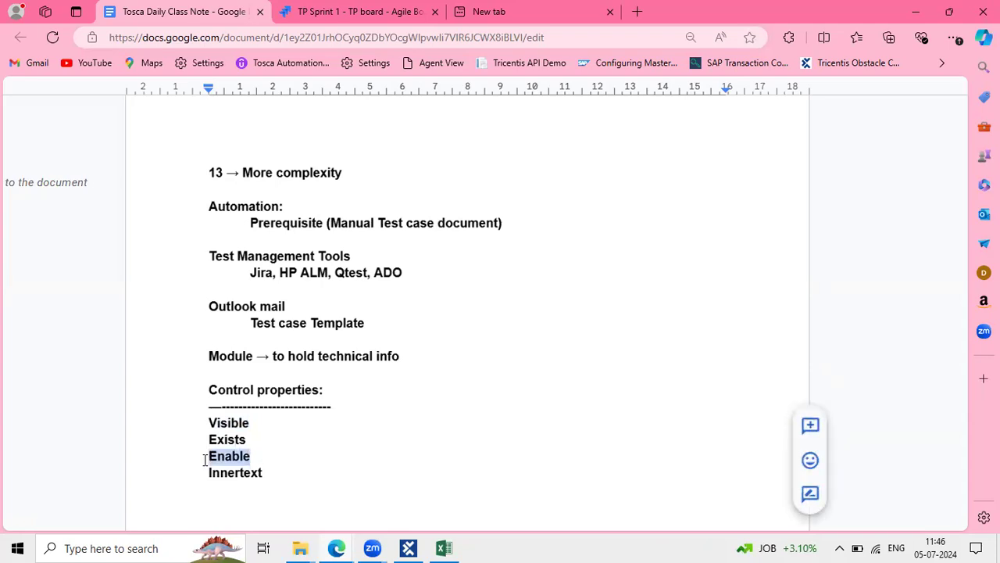
pyautogui.moveTo(263, 474); pyautogui.dragTo(211, 474)
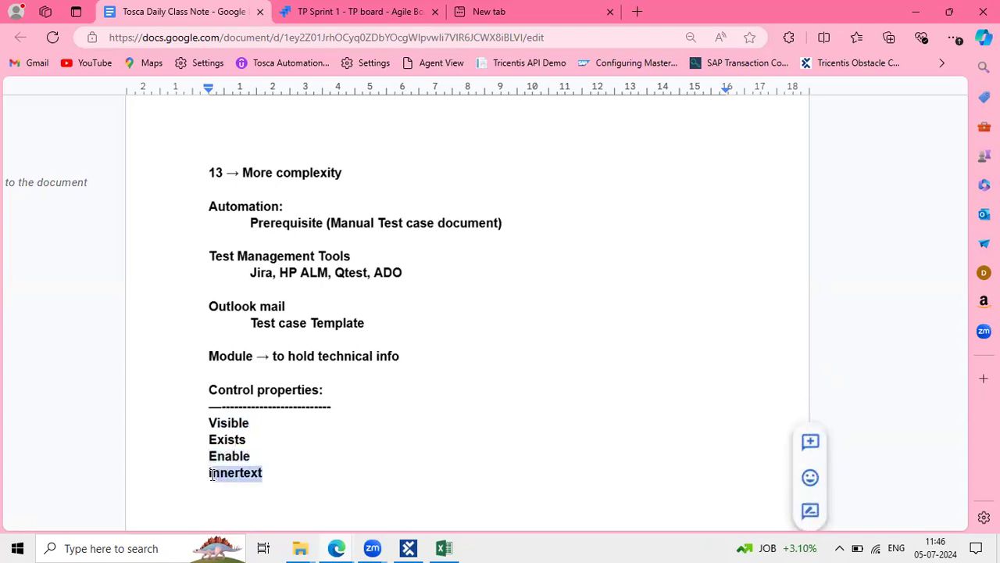
pyautogui.click(407, 548)
# Set the All step's value to the condition InnerText == All
pyautogui.click(425, 291)
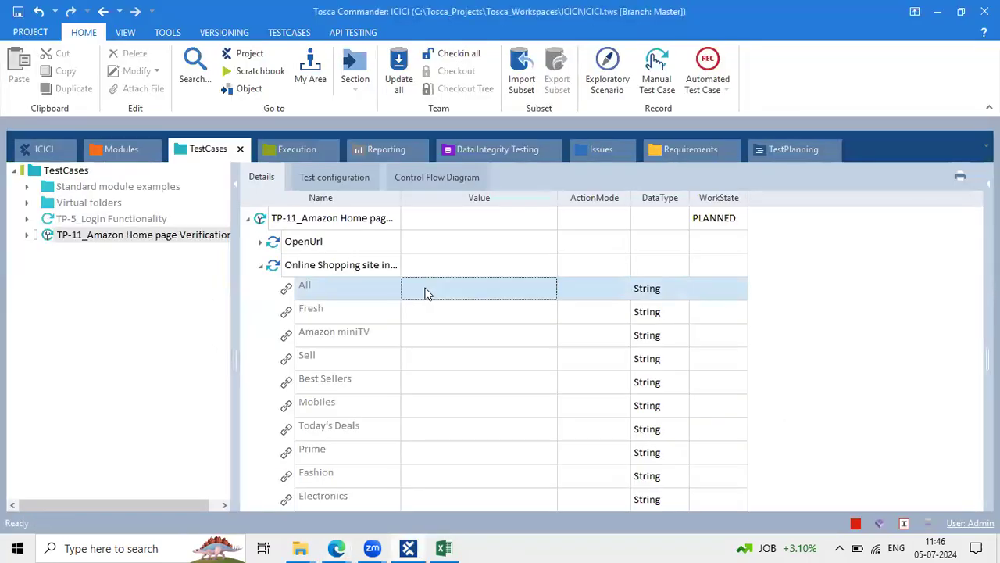
pyautogui.click(425, 289)
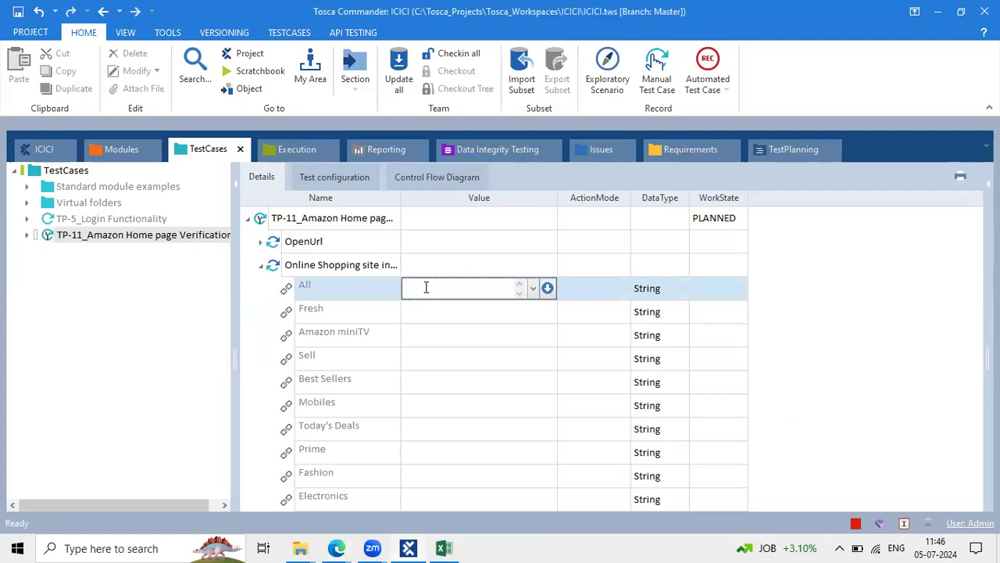
pyautogui.click(547, 287)
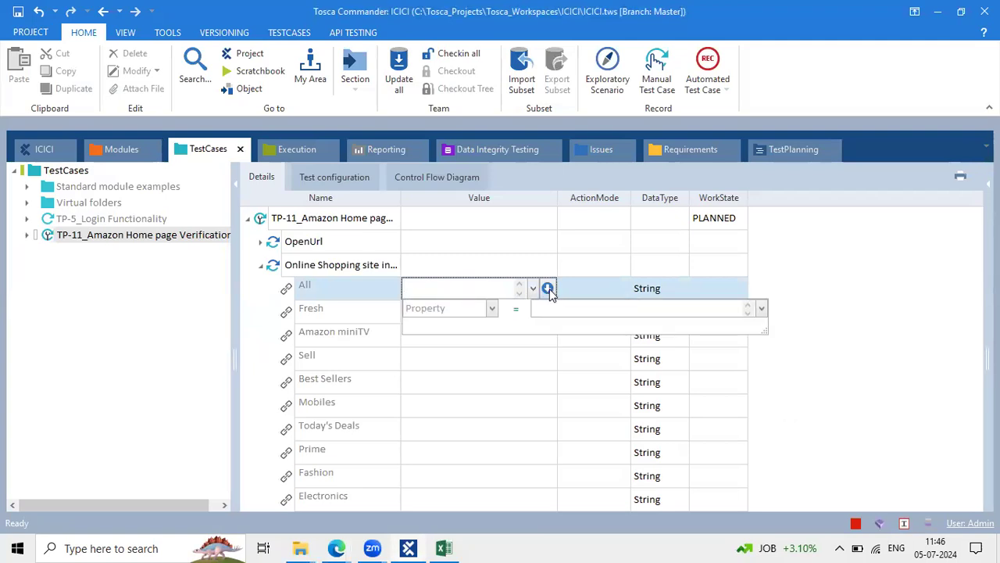
pyautogui.click(492, 308)
pyautogui.click(445, 368)
pyautogui.click(541, 307)
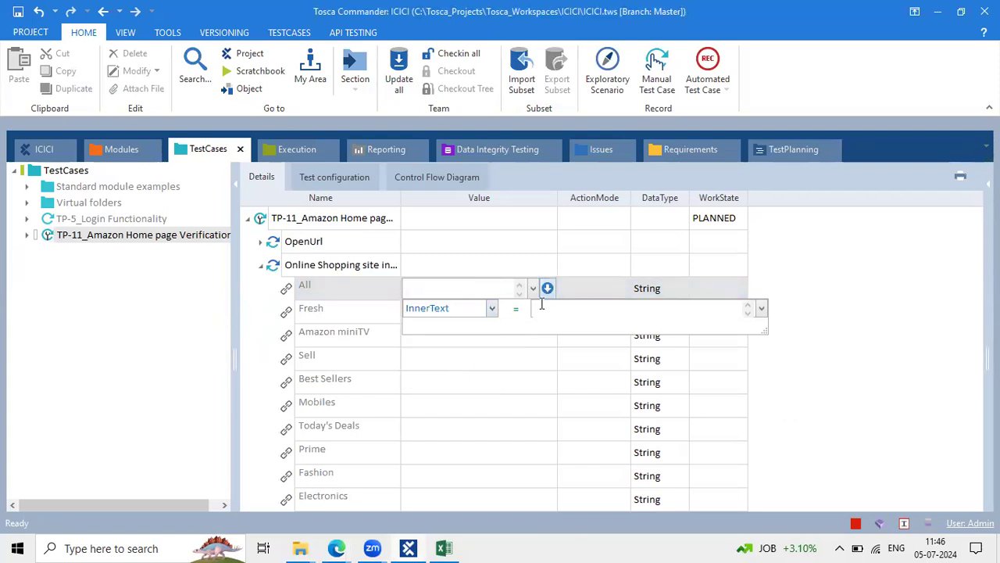
pyautogui.write('All')
pyautogui.click(545, 377)
pyautogui.click(544, 378)
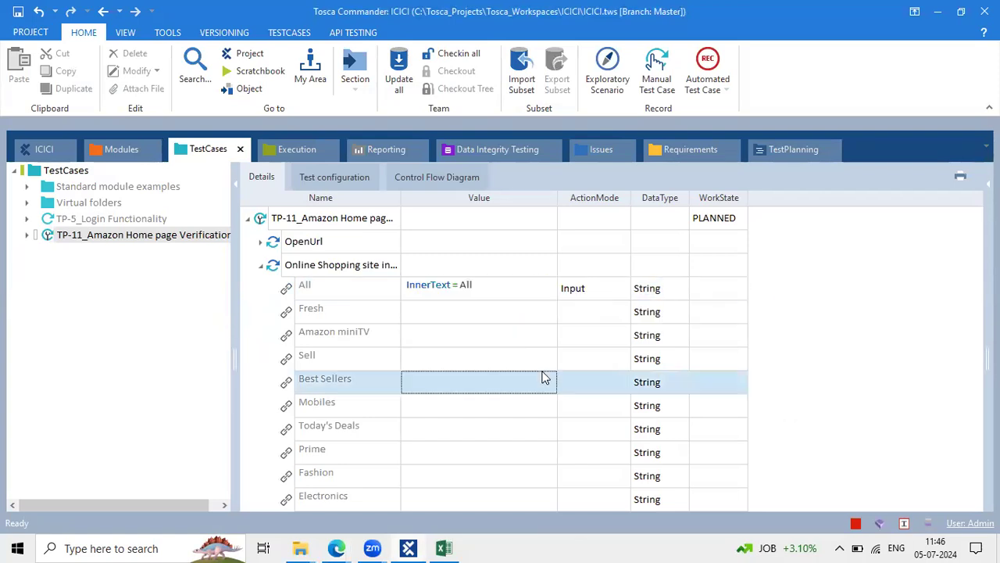
# Set the All step's ActionMode to Verify
pyautogui.click(623, 288)
pyautogui.click(624, 288)
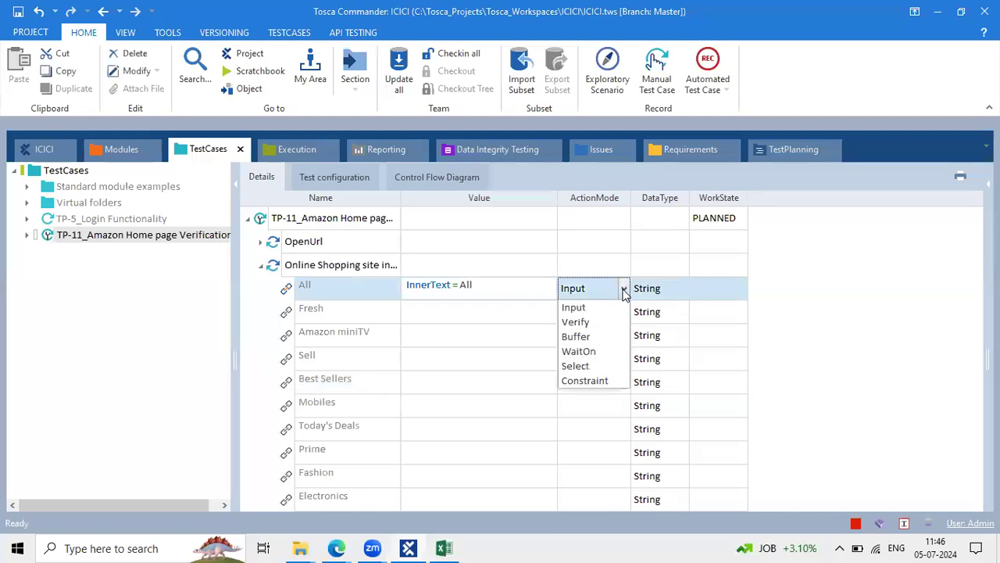
pyautogui.click(605, 321)
pyautogui.click(708, 310)
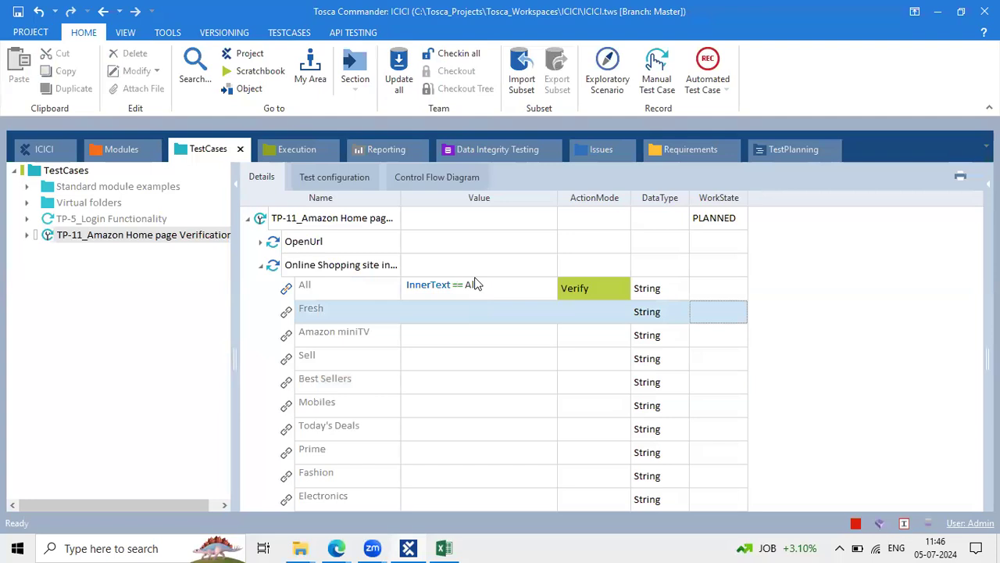
pyautogui.click(305, 287)
pyautogui.click(305, 288)
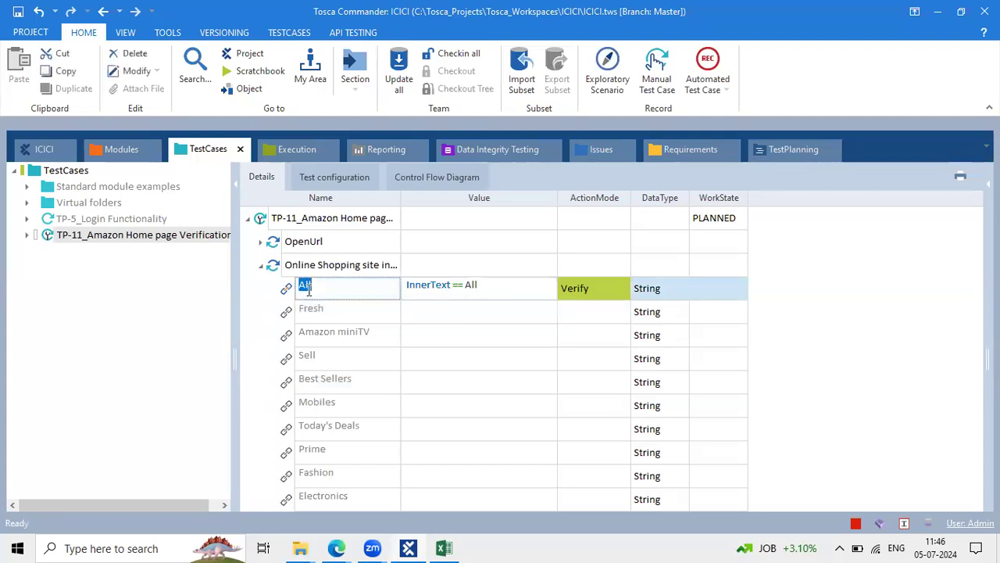
pyautogui.click(487, 290)
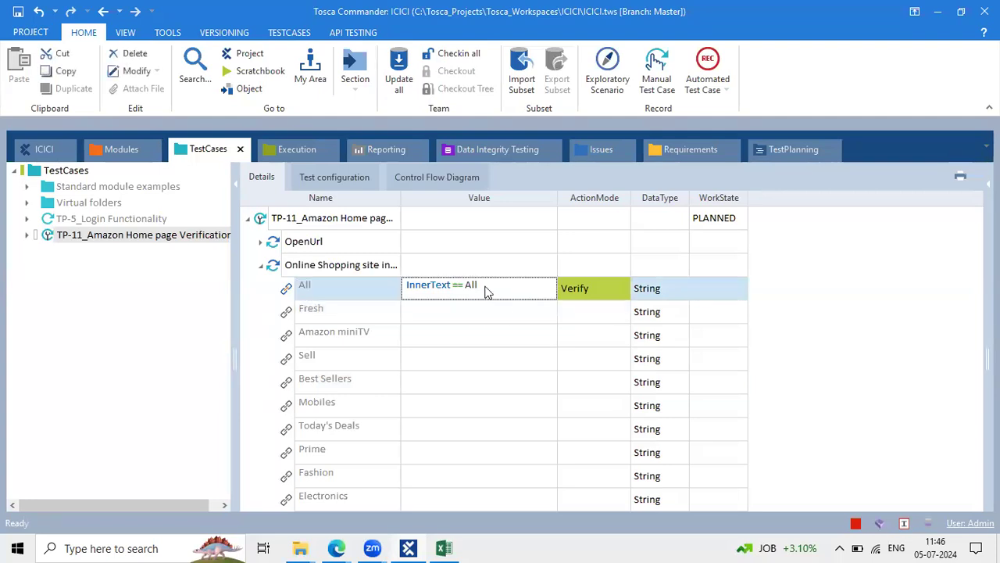
# Make the Fresh step verify Visible == True
pyautogui.click(452, 314)
pyautogui.click(546, 313)
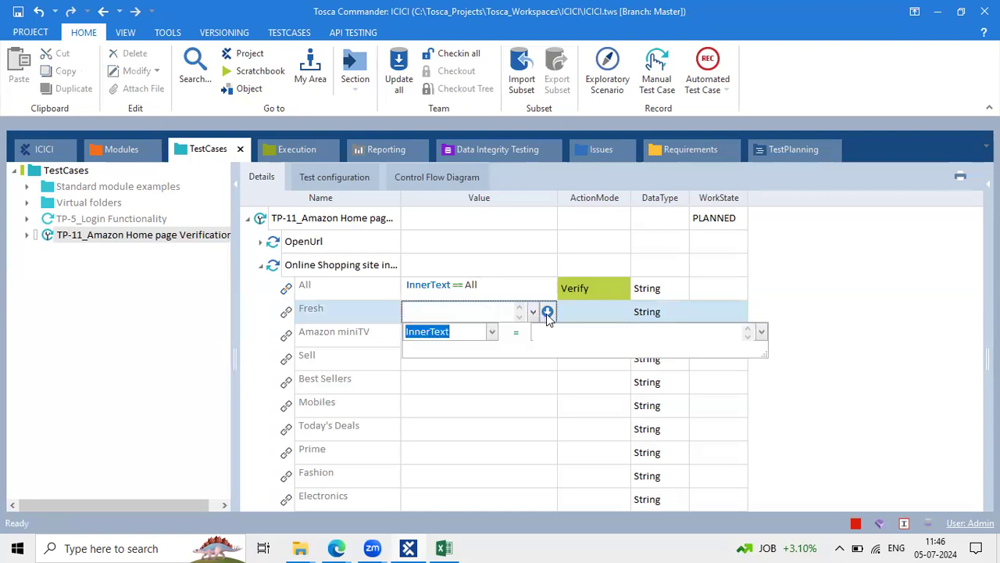
pyautogui.click(493, 333)
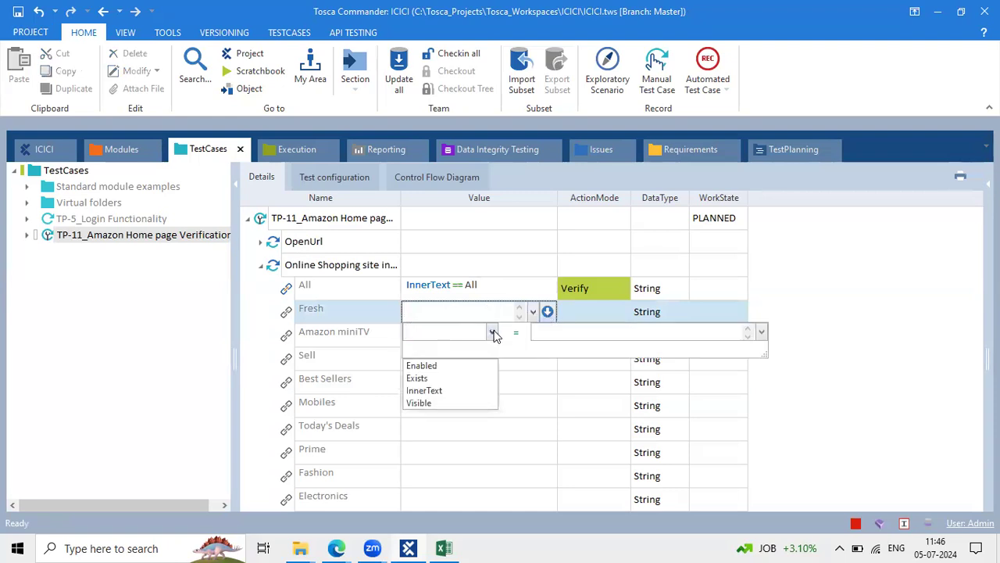
pyautogui.click(426, 403)
pyautogui.click(539, 329)
pyautogui.write('True')
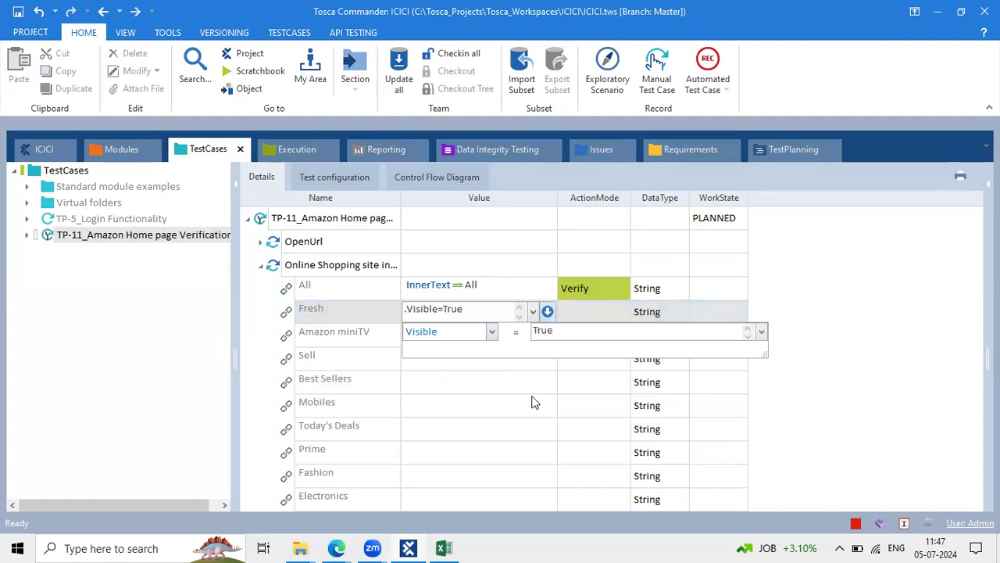
pyautogui.click(531, 403)
pyautogui.click(591, 312)
pyautogui.write('v')
pyautogui.click(480, 343)
# Make the Amazon miniTV step verify Exists == True
pyautogui.click(479, 336)
pyautogui.click(548, 335)
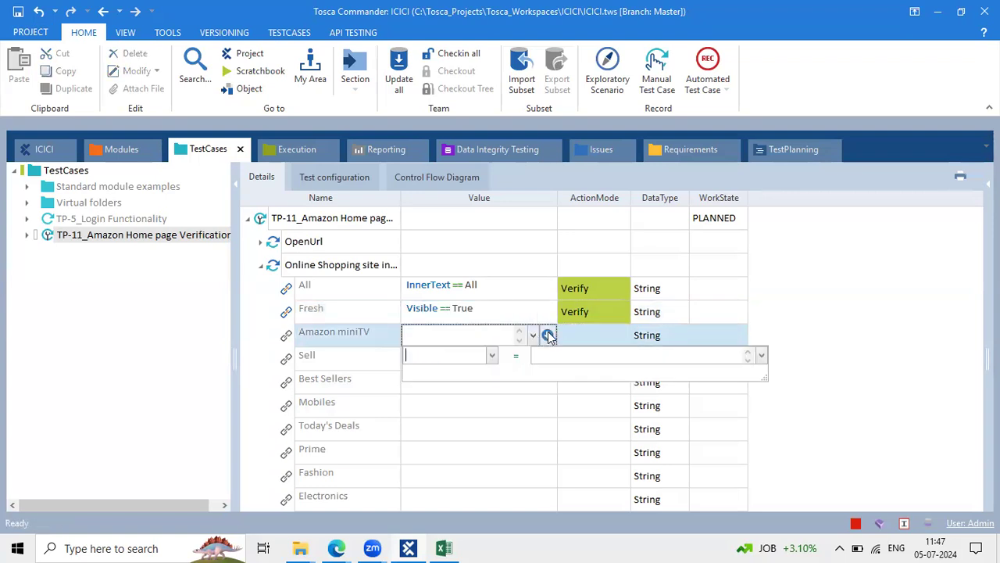
pyautogui.click(491, 356)
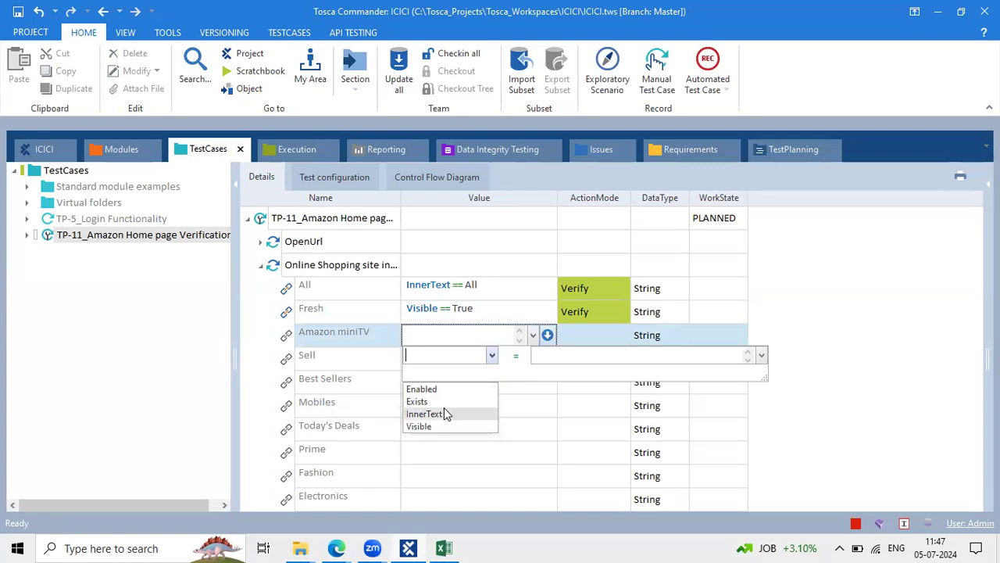
pyautogui.click(438, 401)
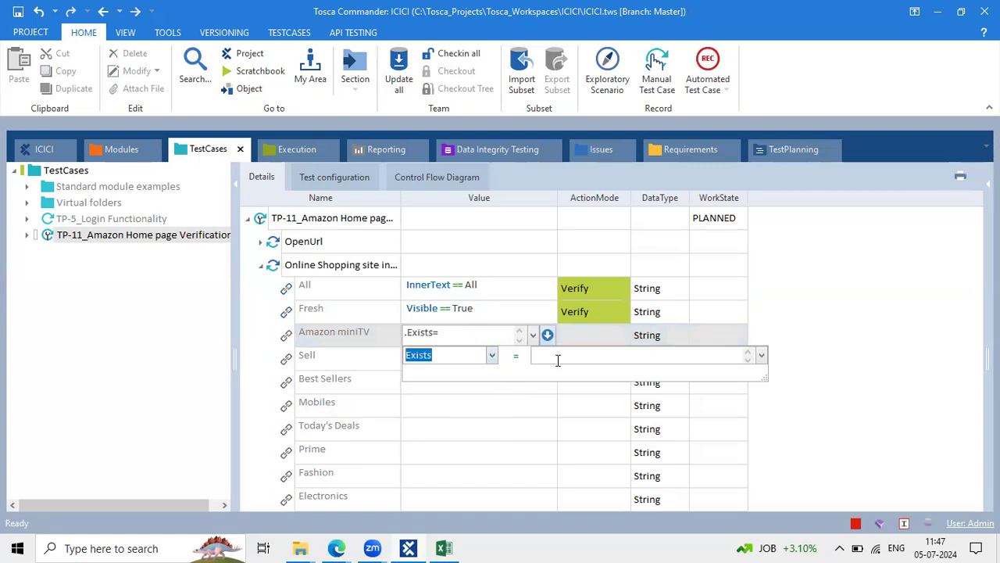
pyautogui.click(558, 359)
pyautogui.write('True')
pyautogui.click(523, 432)
pyautogui.click(596, 334)
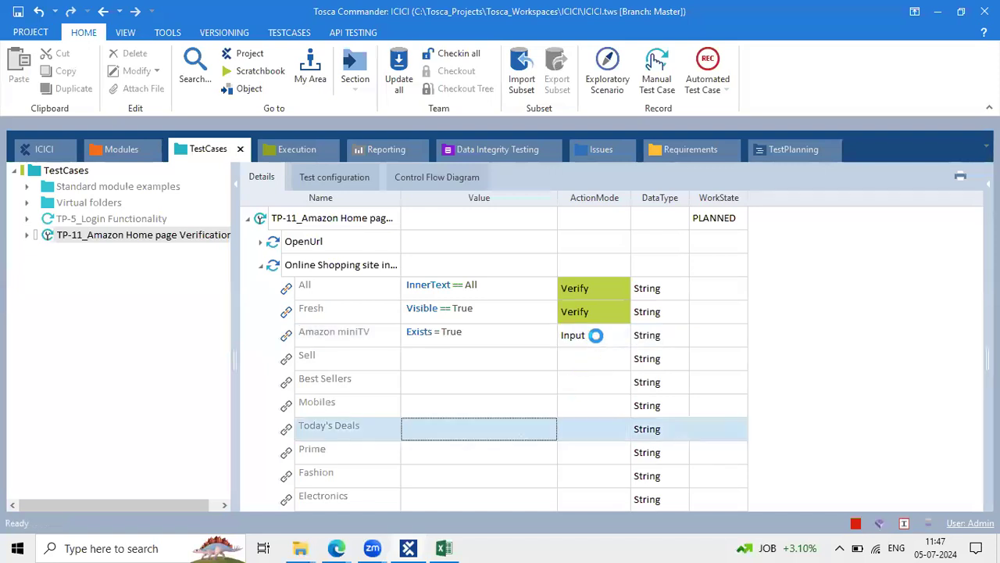
pyautogui.write('Verify')
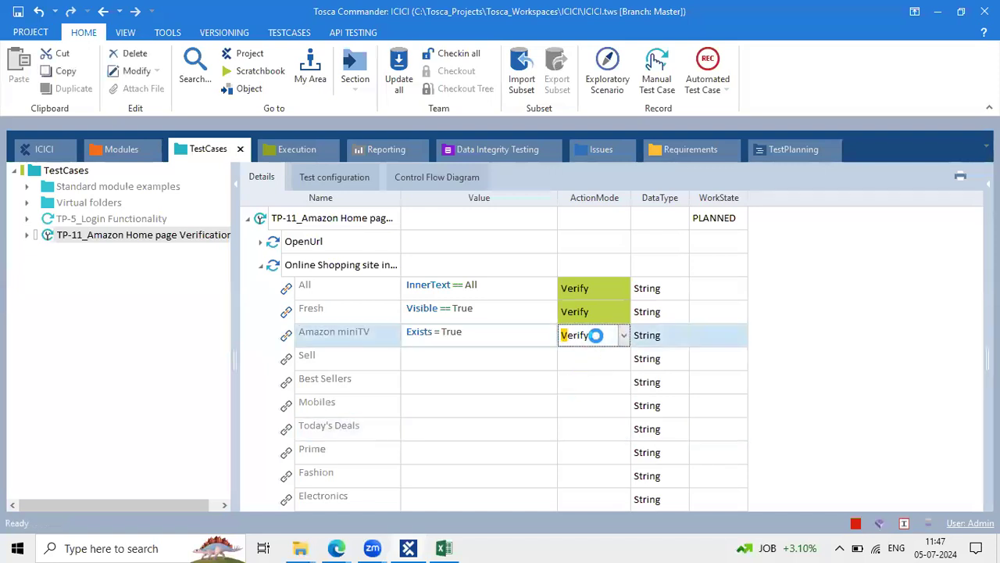
pyautogui.click(504, 368)
pyautogui.click(336, 548)
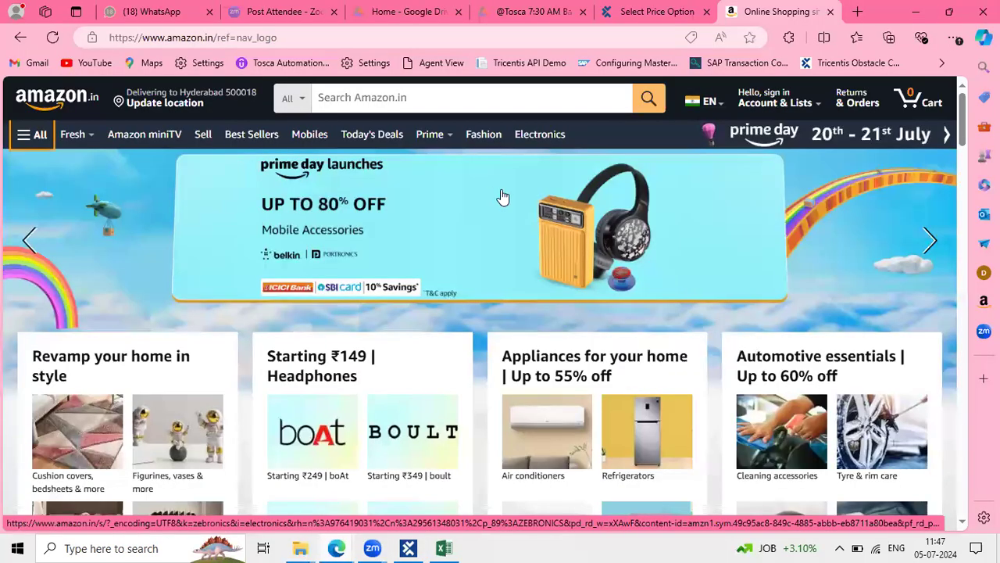
# Check the Amazon home page and its search box, then return to Tosca Commander
pyautogui.click(258, 483)
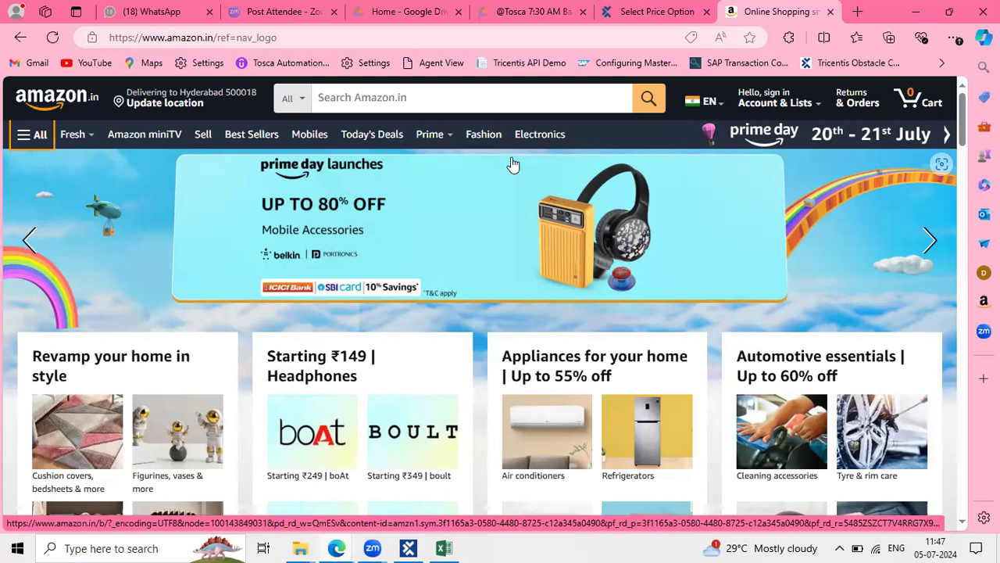
pyautogui.click(414, 99)
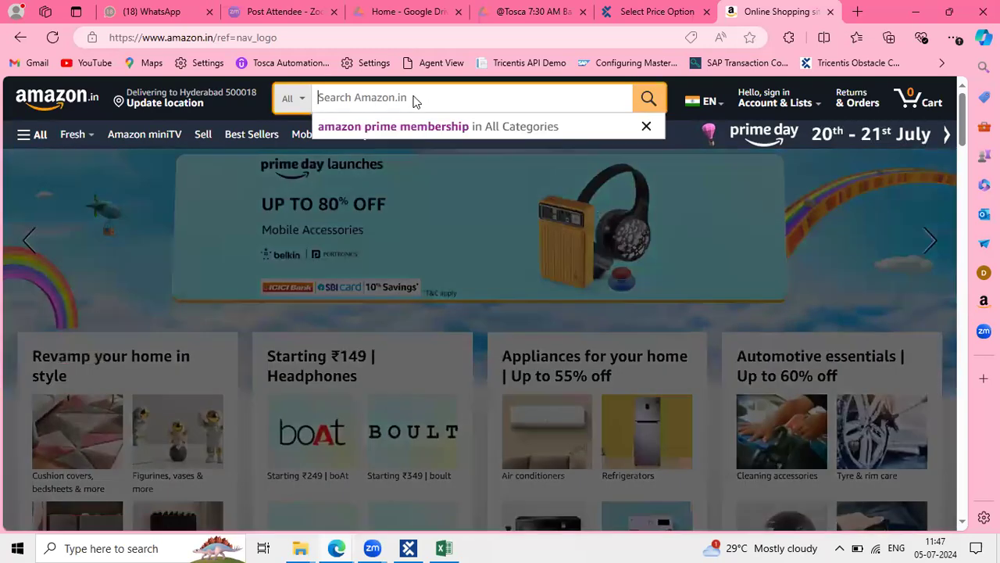
pyautogui.rightClick(414, 99)
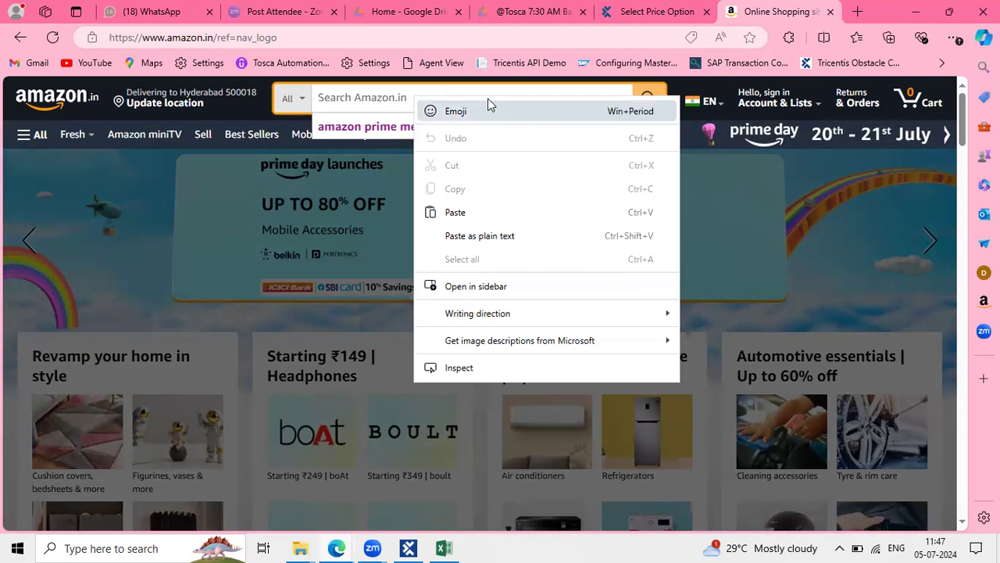
pyautogui.click(353, 275)
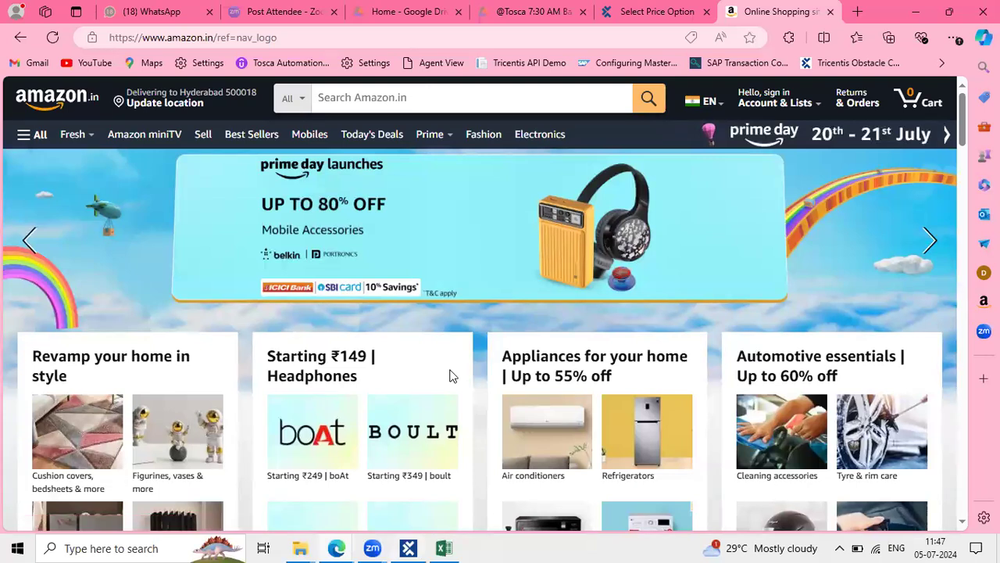
pyautogui.hotkey('alt', 'Tab')
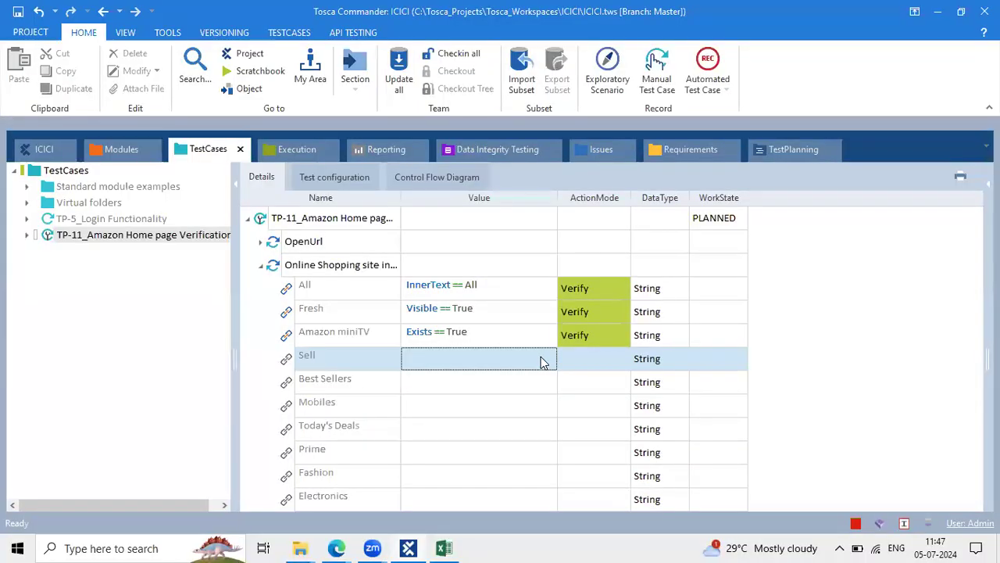
# Make Sell verify Enabled == True with its action mode set to Verify
pyautogui.click(541, 356)
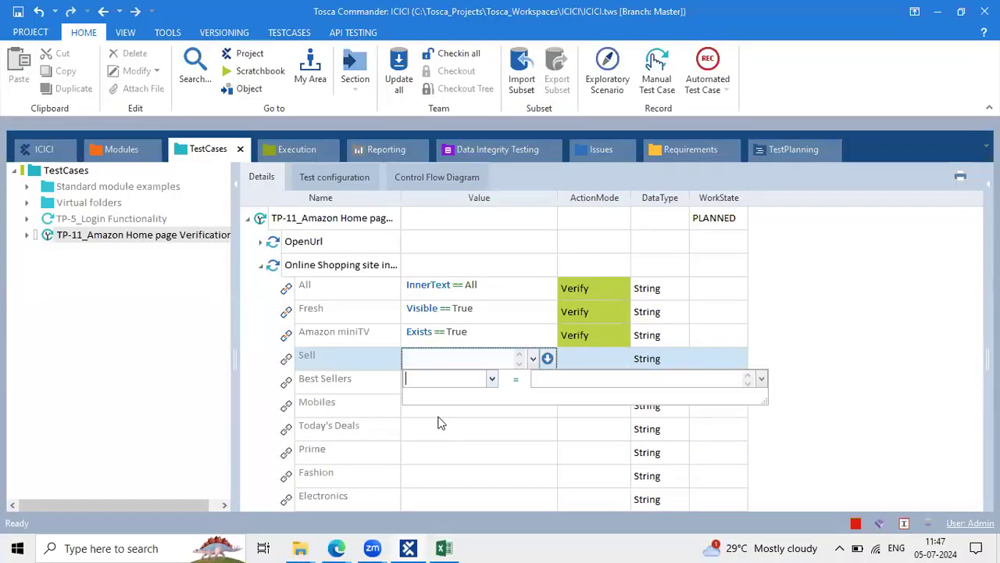
pyautogui.click(558, 375)
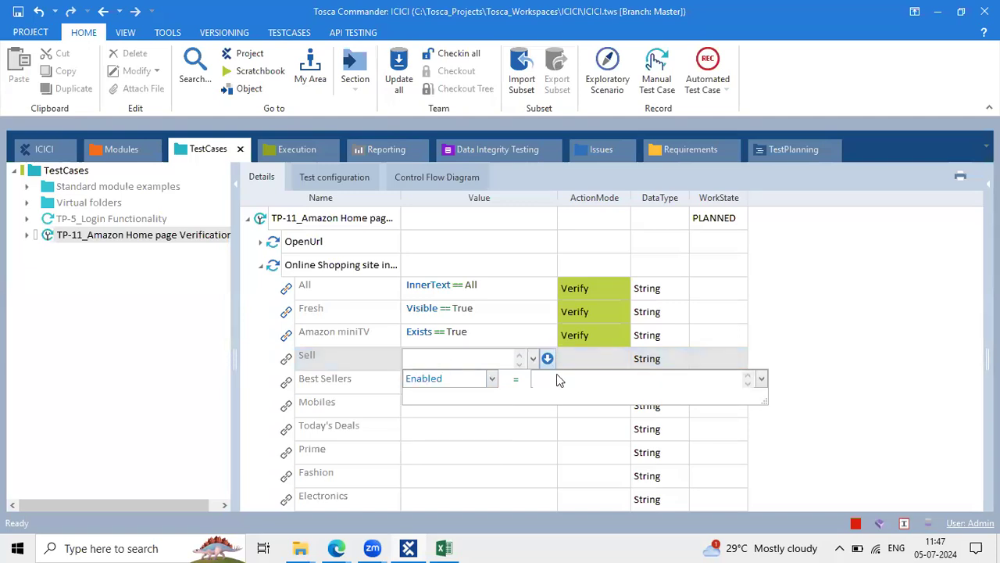
pyautogui.click(545, 405)
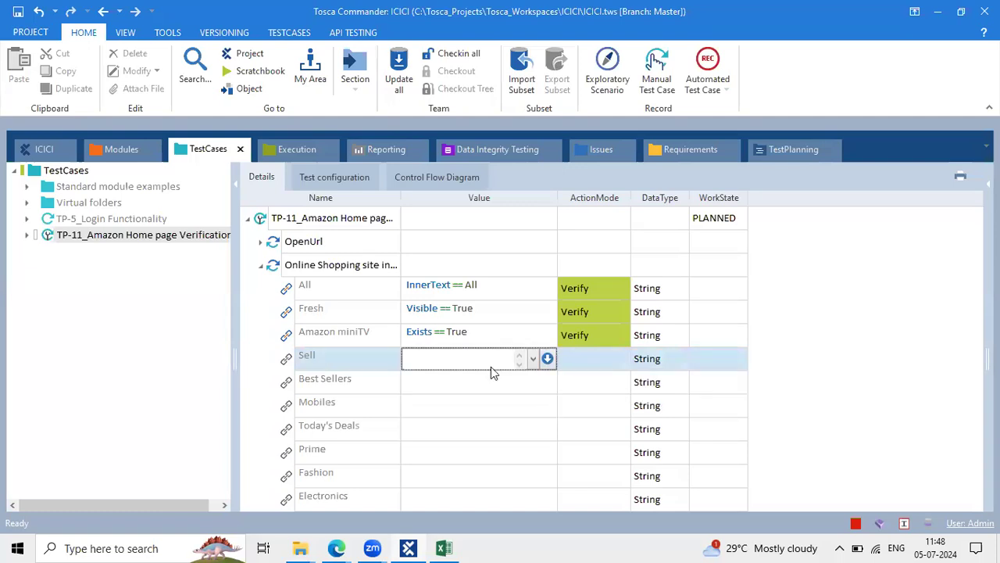
pyautogui.press('Return')
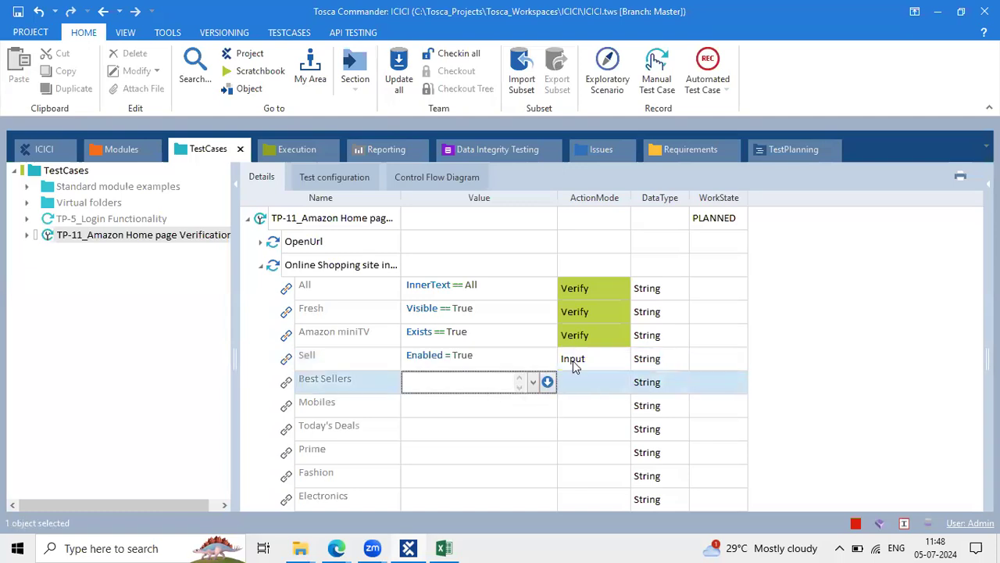
pyautogui.click(573, 361)
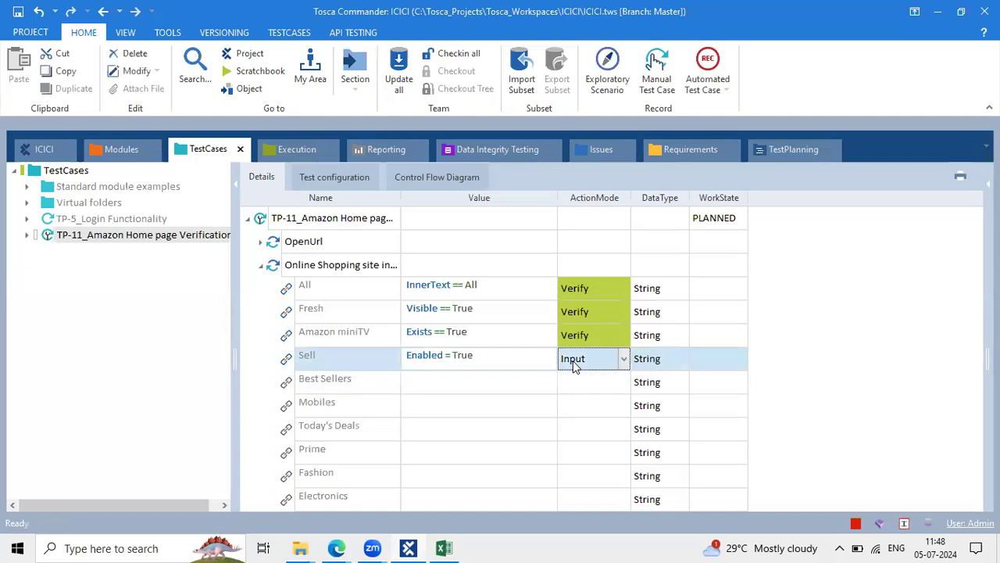
pyautogui.write('Verify')
pyautogui.click(419, 315)
# Give Best Sellers the value condition InnerText == Best Sellers
pyautogui.click(536, 386)
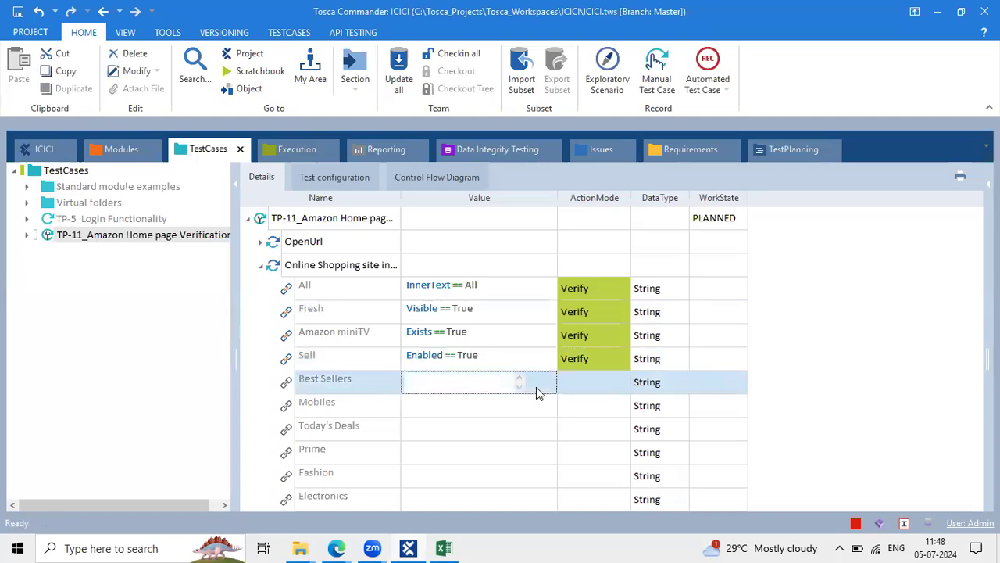
pyautogui.click(533, 382)
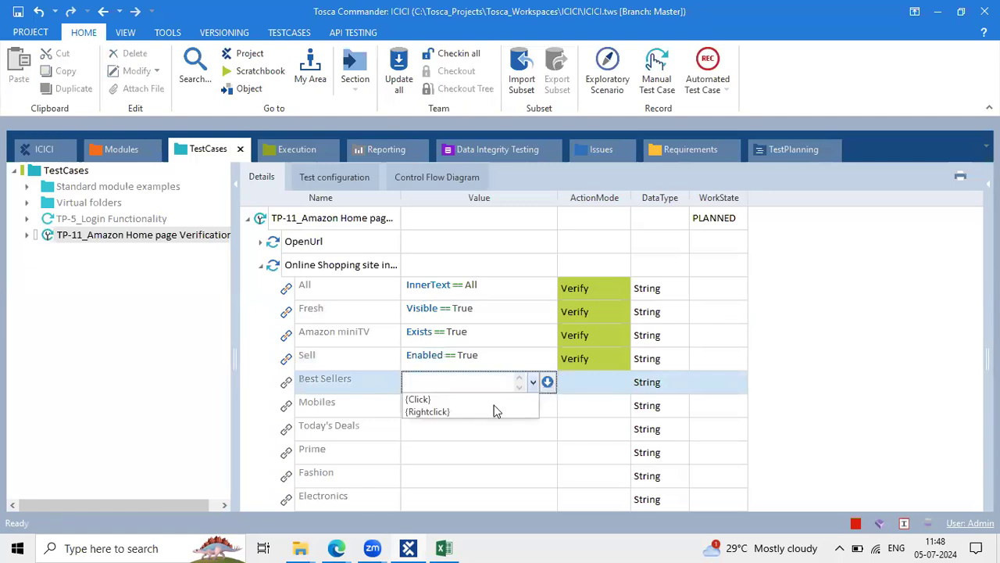
pyautogui.click(548, 382)
pyautogui.click(492, 403)
pyautogui.click(429, 463)
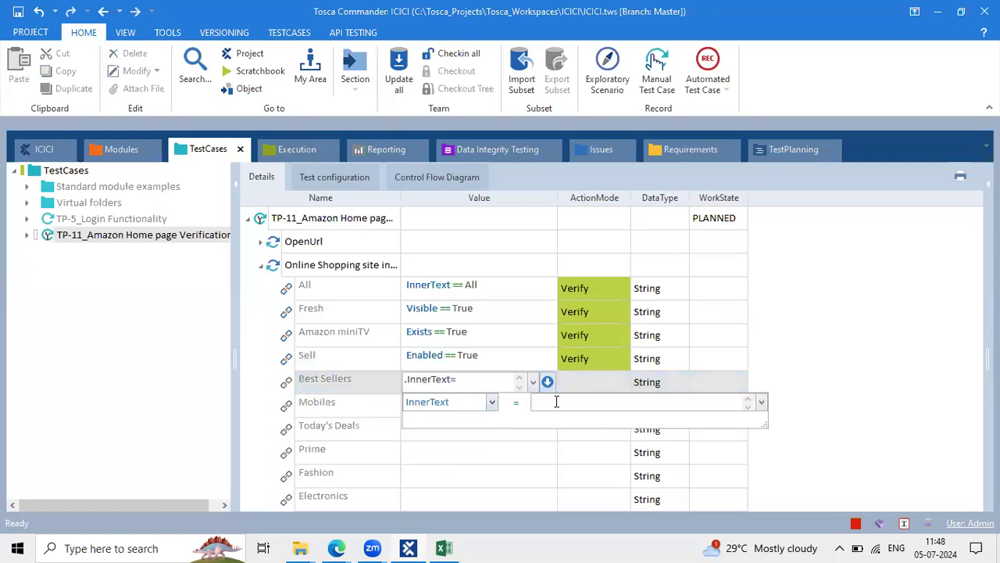
pyautogui.write('Best')
pyautogui.press('BackSpace')
pyautogui.press('BackSpace')
pyautogui.press('BackSpace')
pyautogui.press('BackSpace')
pyautogui.write('Best Sellers')
pyautogui.press('Escape')
pyautogui.click(563, 451)
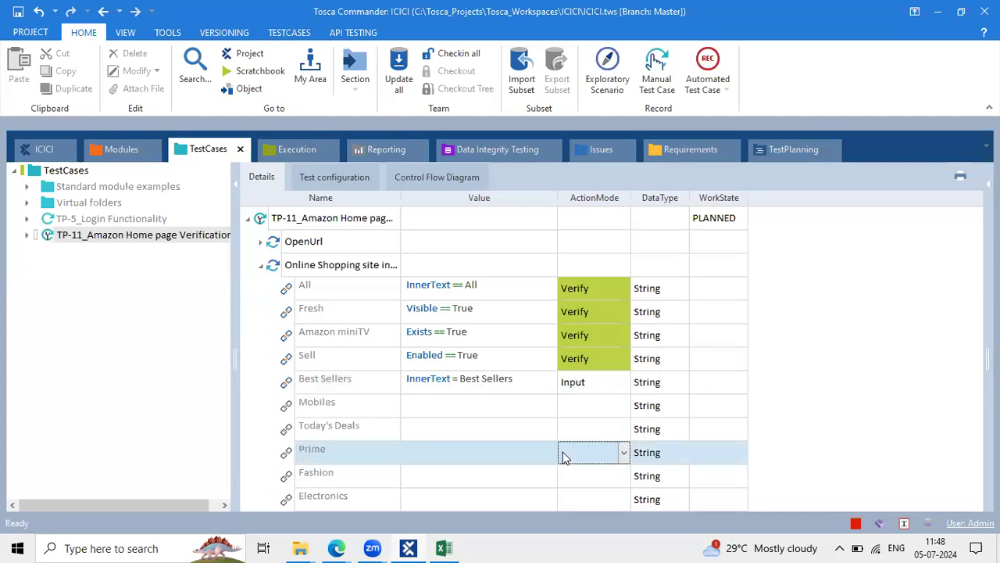
# Give Mobiles the condition Visible == True and switch Best Sellers' action mode to Verify
pyautogui.click(475, 403)
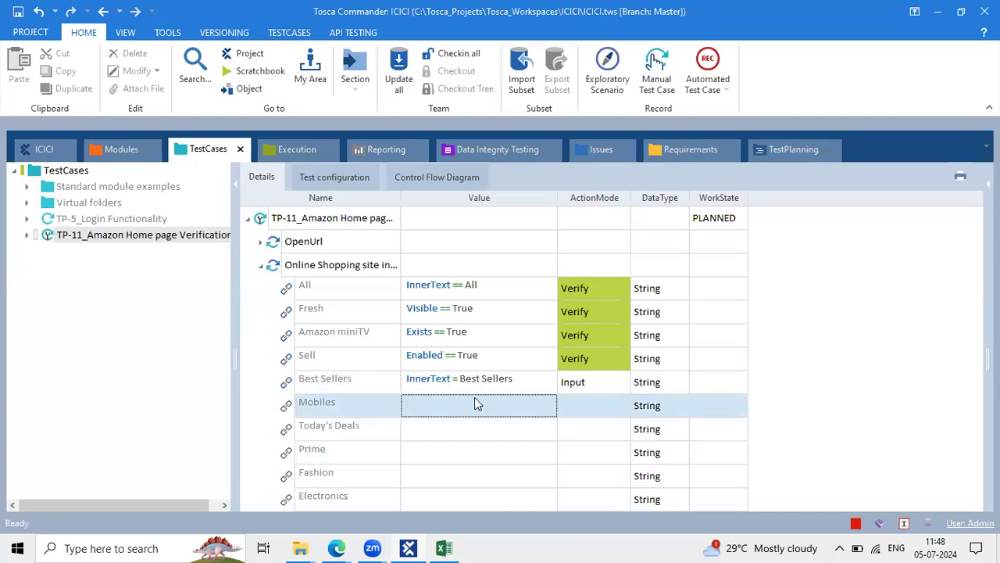
pyautogui.click(533, 406)
pyautogui.click(548, 405)
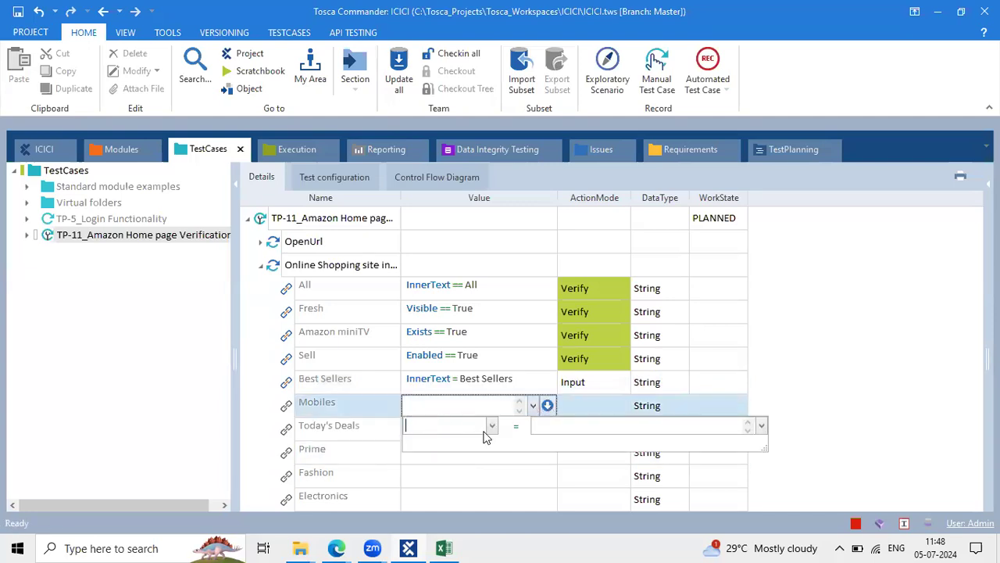
pyautogui.click(492, 425)
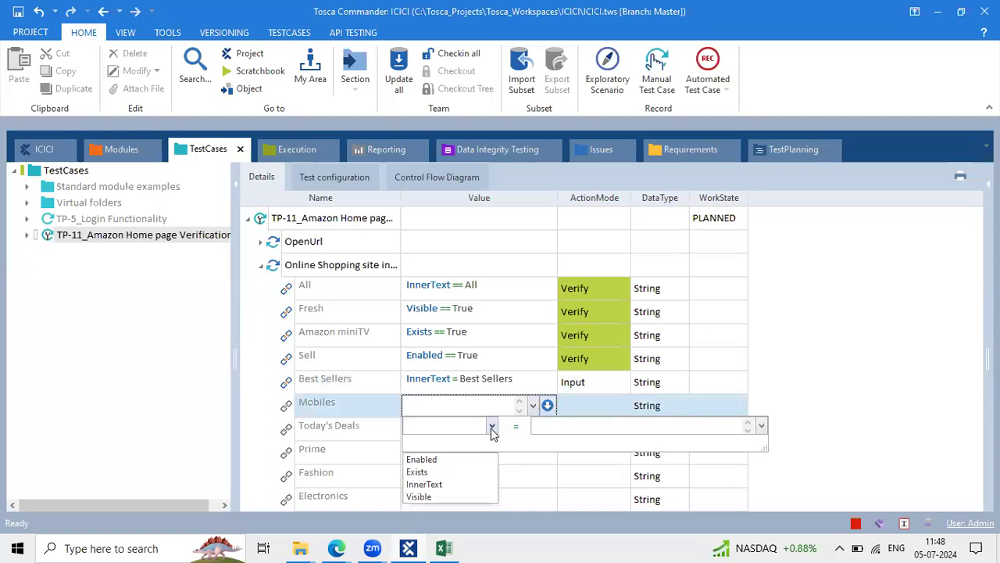
pyautogui.click(427, 499)
pyautogui.click(552, 428)
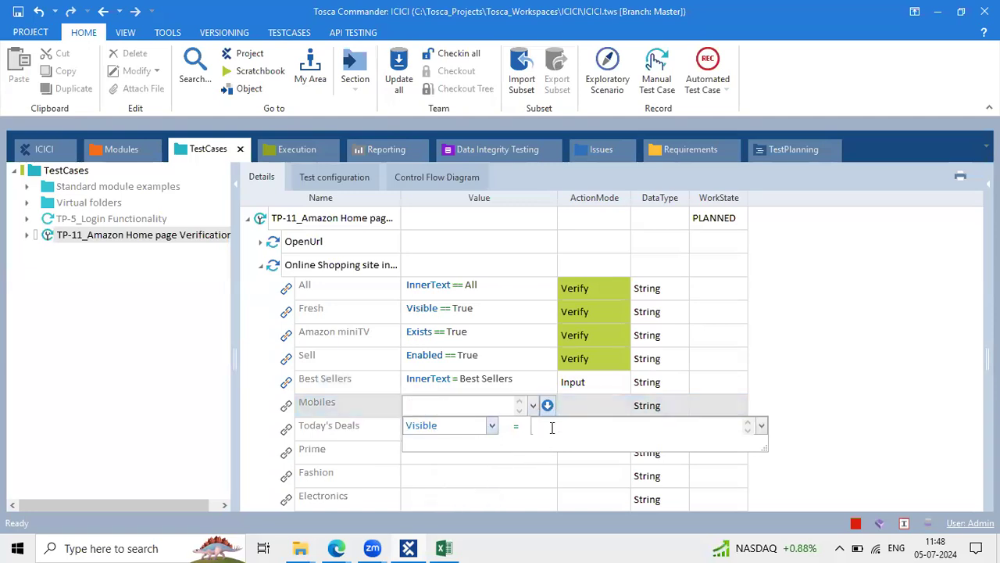
pyautogui.write('True')
pyautogui.press('Return')
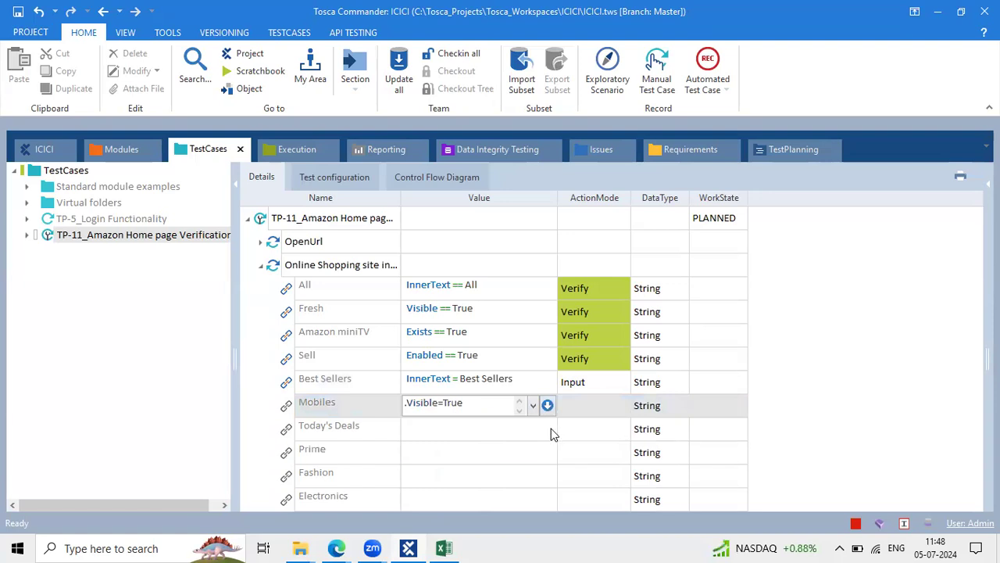
pyautogui.click(568, 432)
pyautogui.click(583, 384)
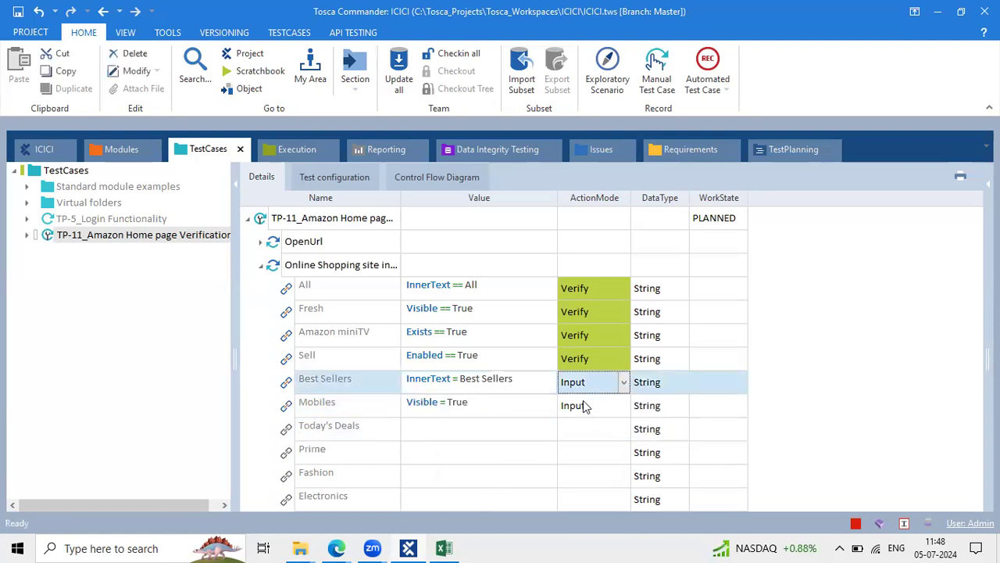
pyautogui.write('Verify')
pyautogui.click(576, 410)
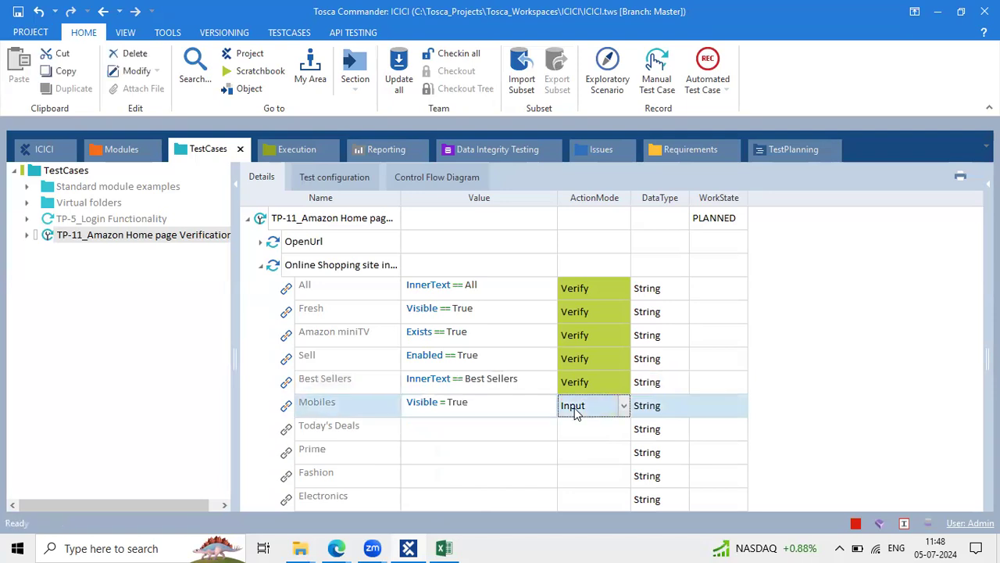
# Set Mobiles to Verify and make Today's Deals verify Exists == True in Verify mode
pyautogui.write('Verify')
pyautogui.click(474, 432)
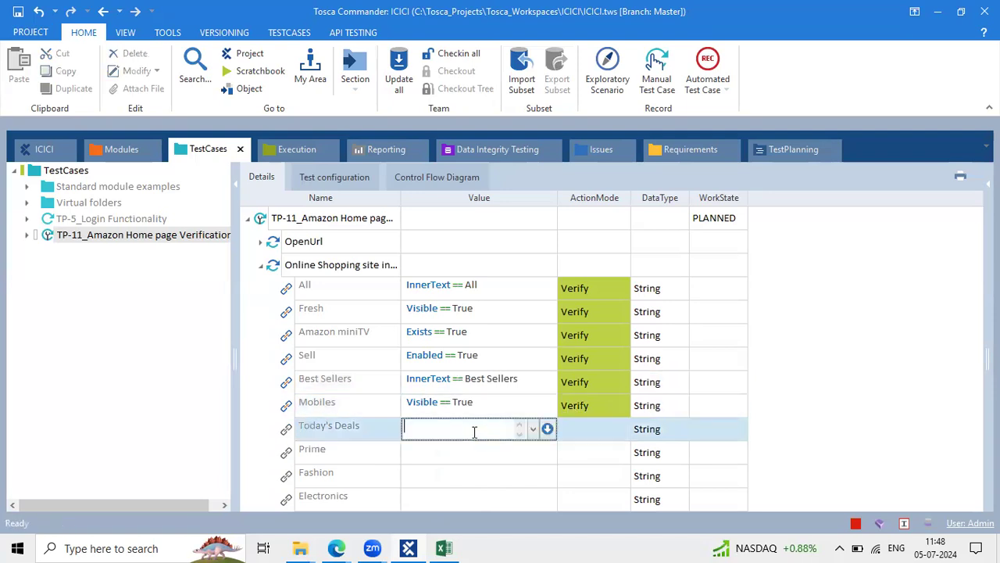
pyautogui.click(547, 428)
pyautogui.click(491, 449)
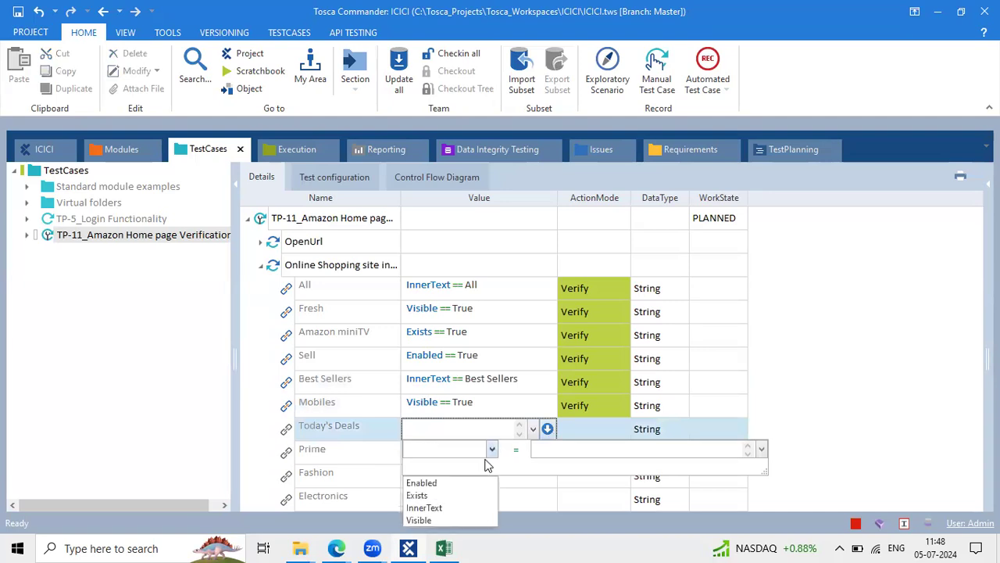
pyautogui.click(444, 496)
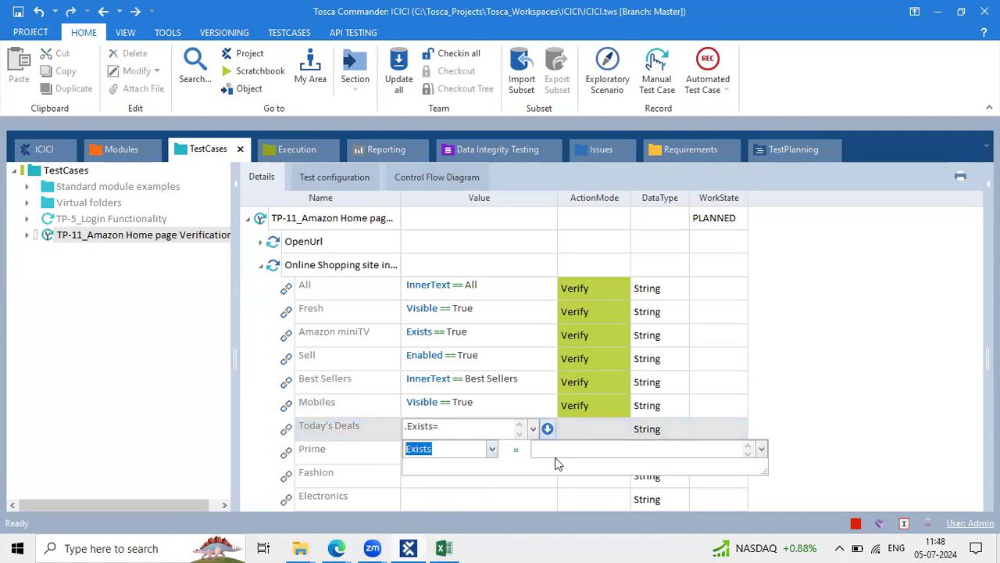
pyautogui.click(557, 447)
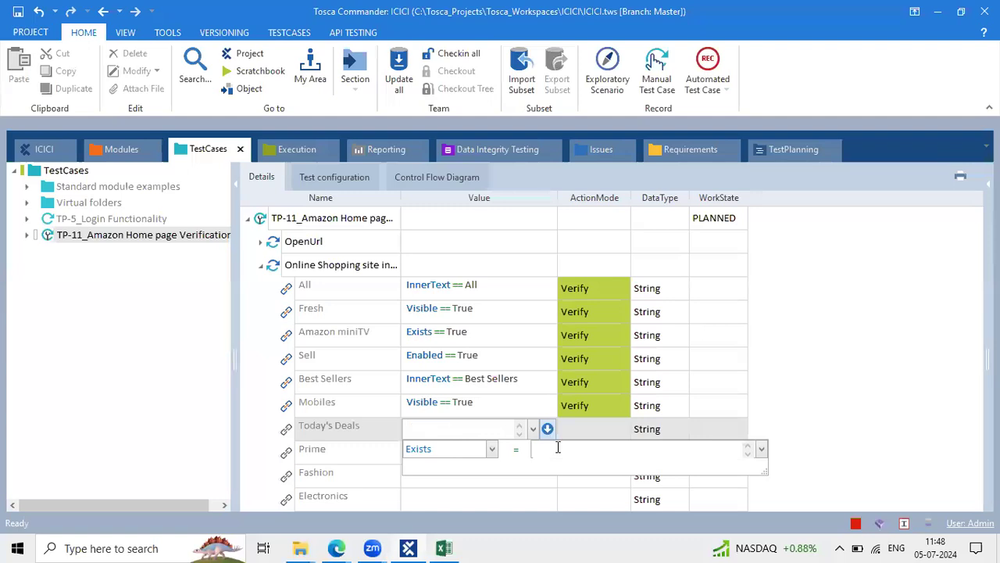
pyautogui.write('True')
pyautogui.click(593, 502)
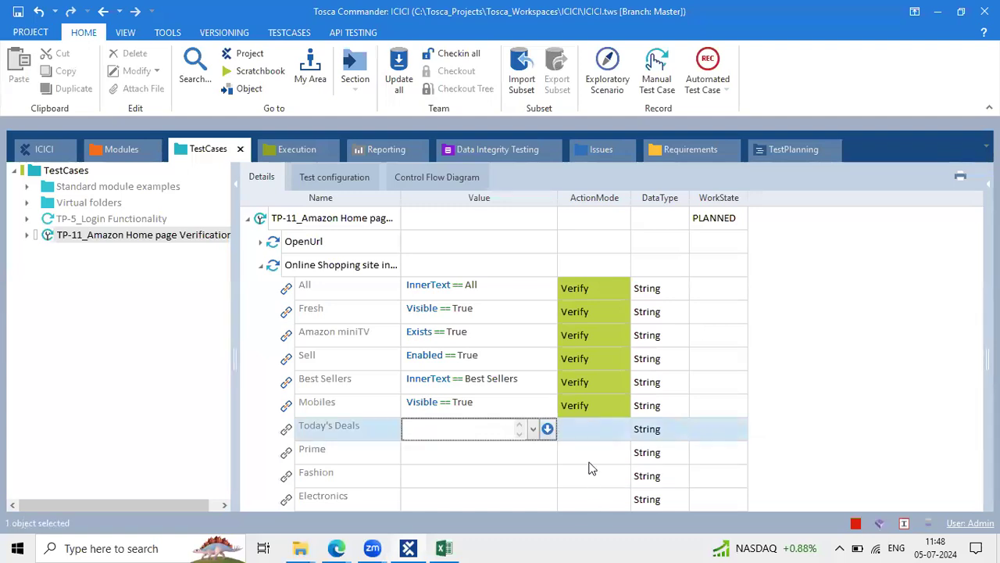
pyautogui.click(585, 424)
pyautogui.write('v')
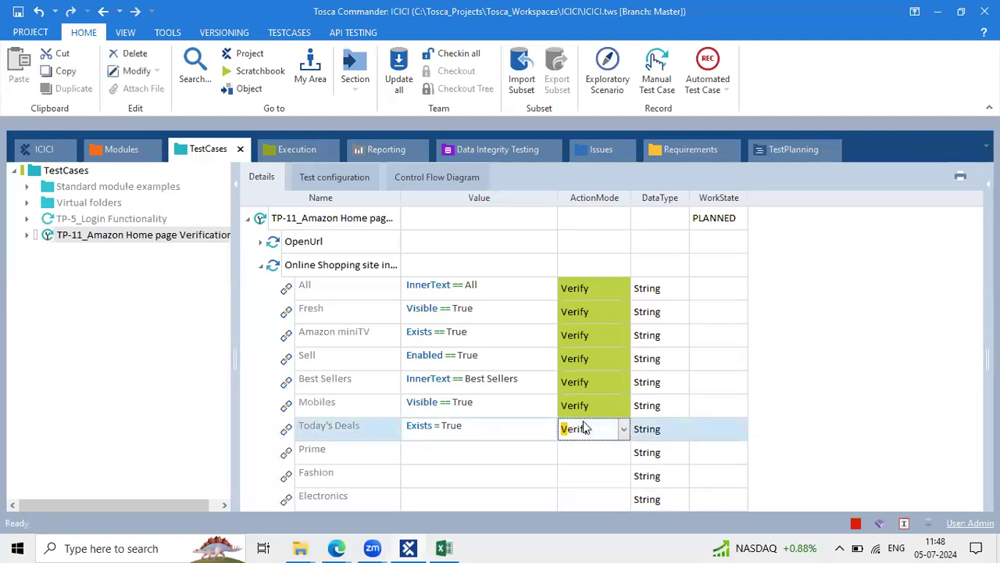
# Make Prime verify Exists == True with its action mode set to Verify
pyautogui.click(489, 453)
pyautogui.click(547, 452)
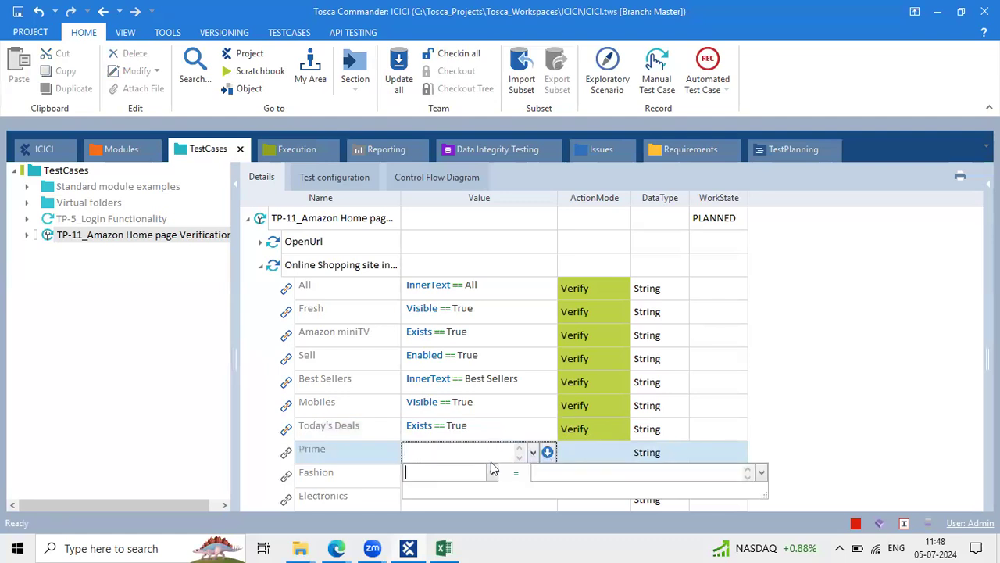
pyautogui.click(491, 476)
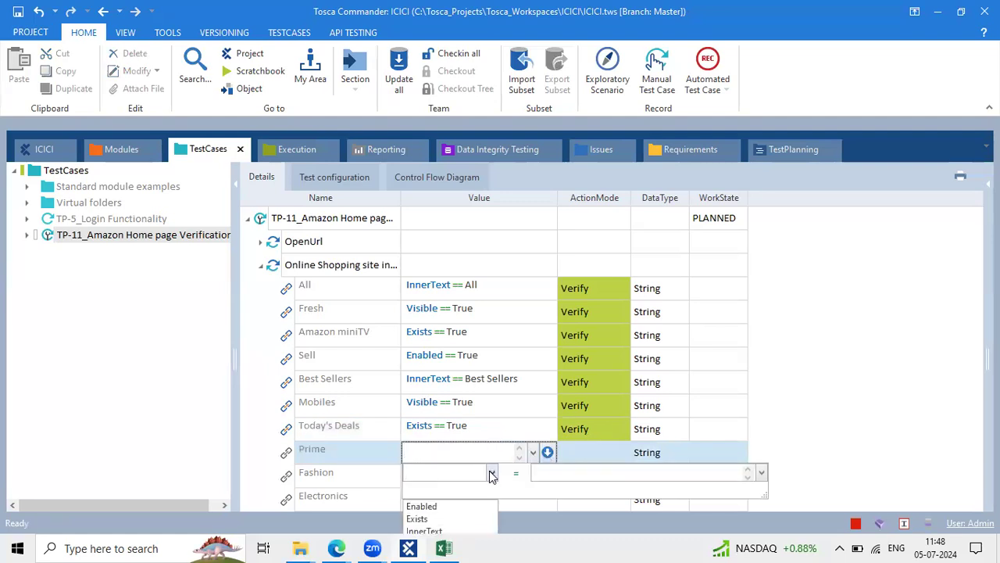
pyautogui.click(446, 517)
pyautogui.click(580, 471)
pyautogui.write('True')
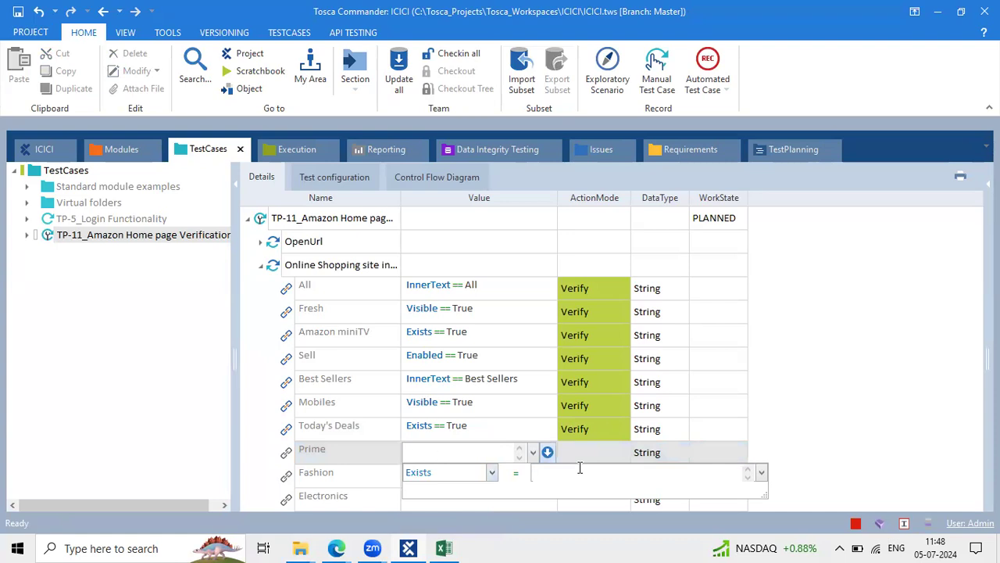
pyautogui.press('Return')
pyautogui.click(588, 389)
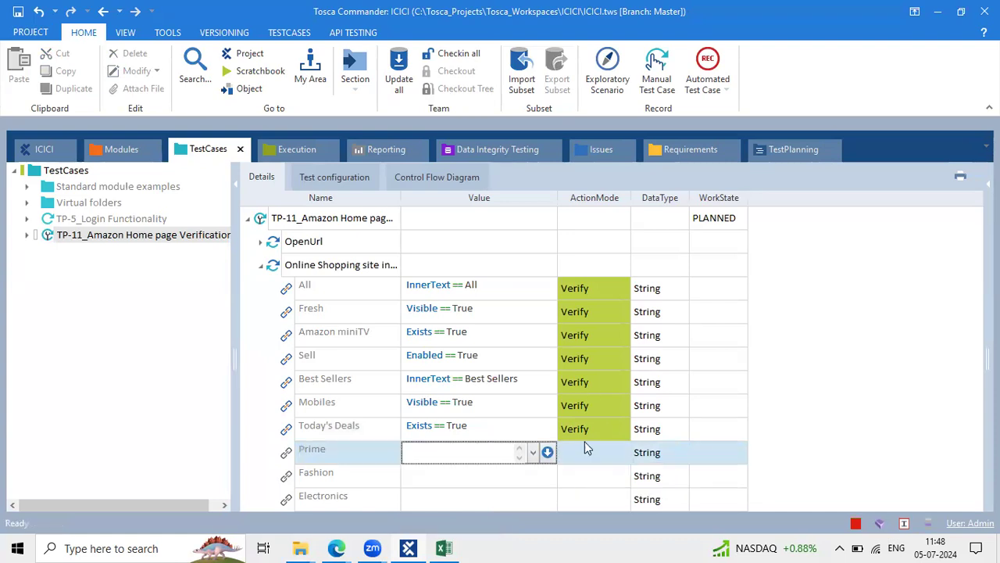
pyautogui.click(586, 456)
pyautogui.write('v')
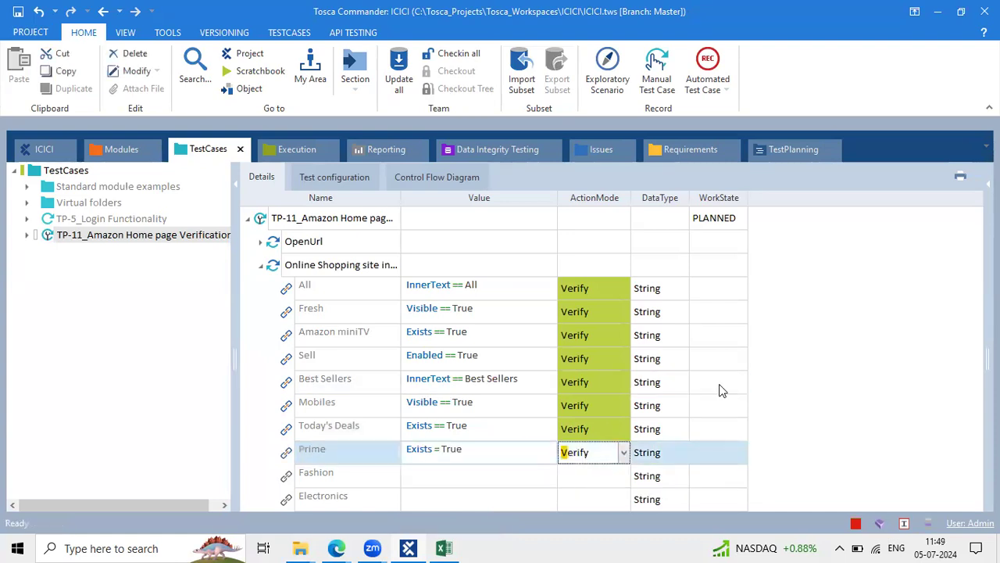
pyautogui.click(789, 342)
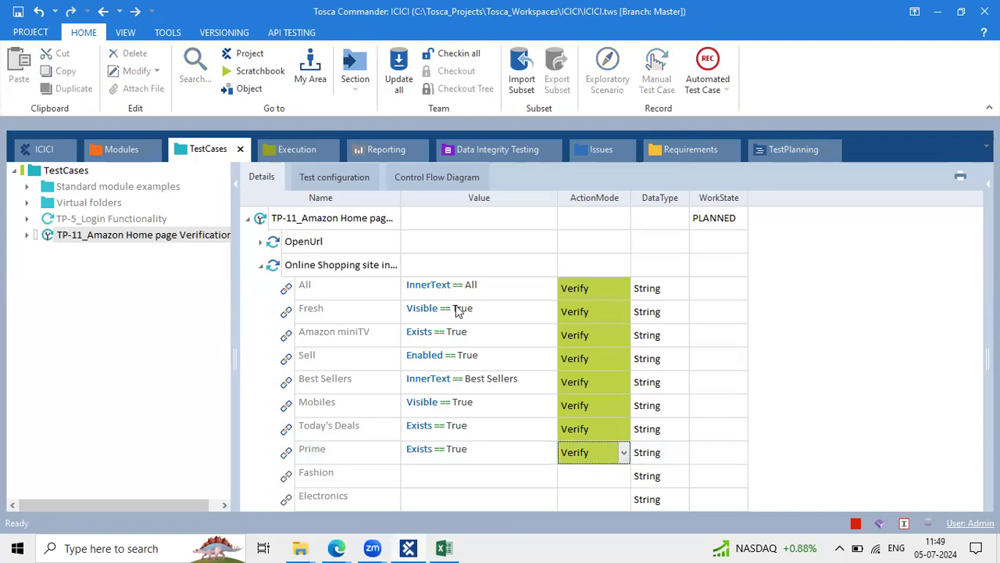
pyautogui.click(420, 479)
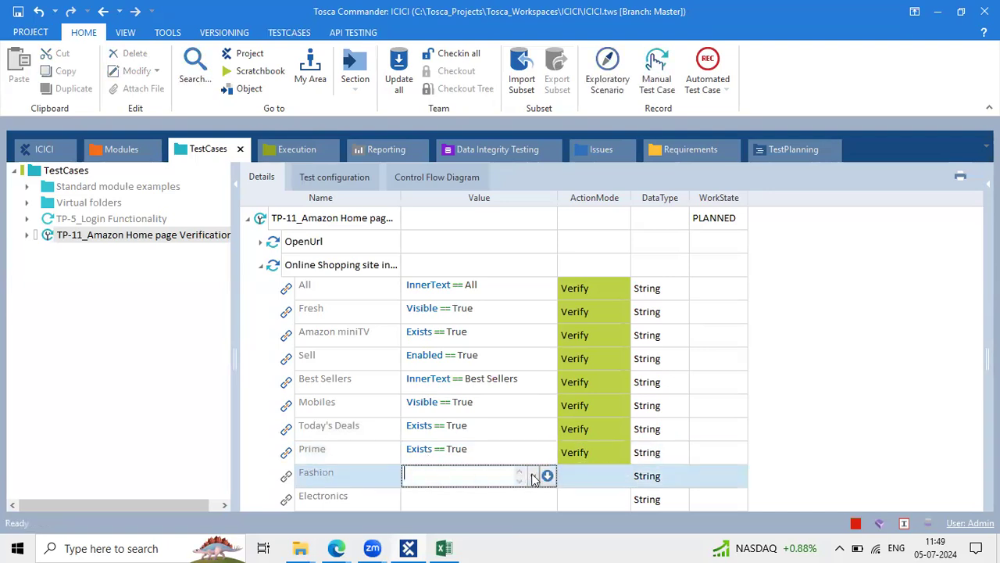
# Give Fashion the value condition InnerText == Fashion
pyautogui.click(547, 475)
pyautogui.click(493, 497)
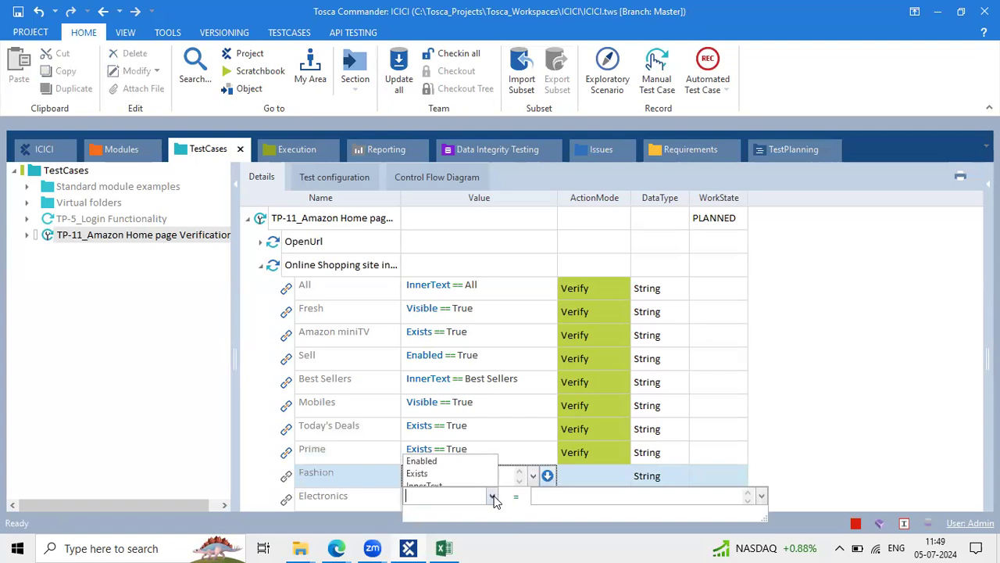
pyautogui.click(442, 482)
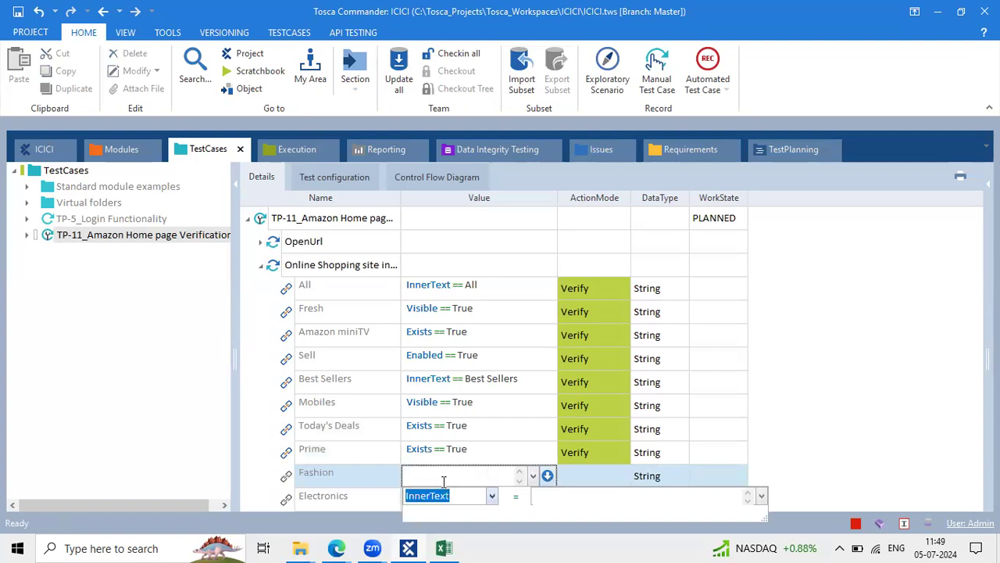
pyautogui.click(548, 500)
pyautogui.write('Fashio')
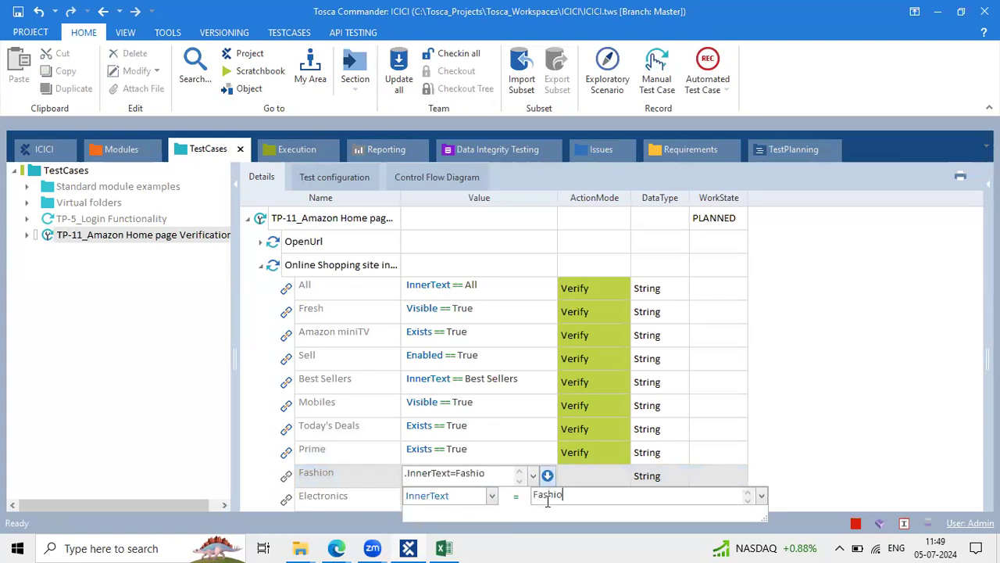
pyautogui.write('n')
pyautogui.press('Return')
pyautogui.click(650, 410)
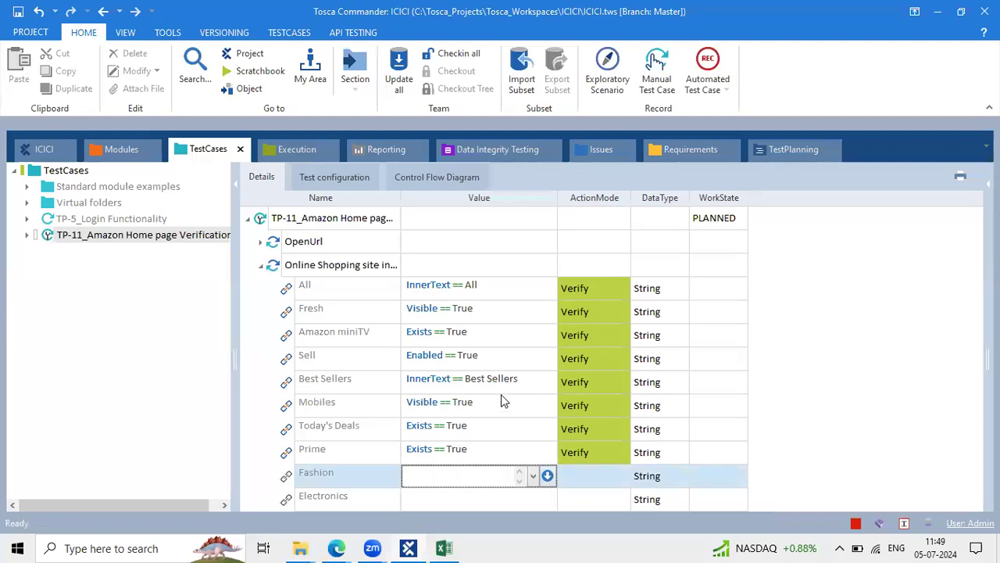
# Give Electronics the value condition InnerText == Eletronics
pyautogui.click(477, 501)
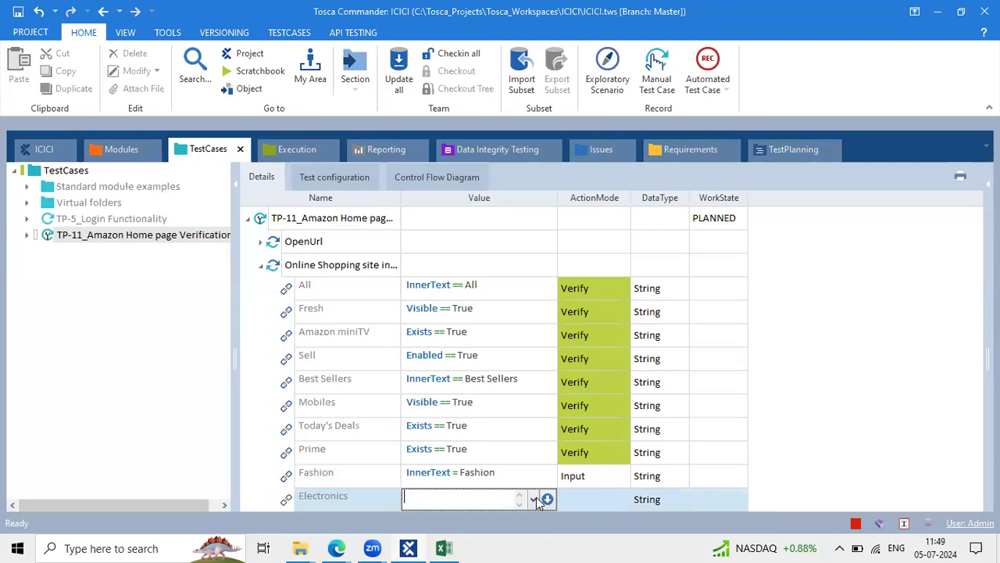
pyautogui.click(535, 498)
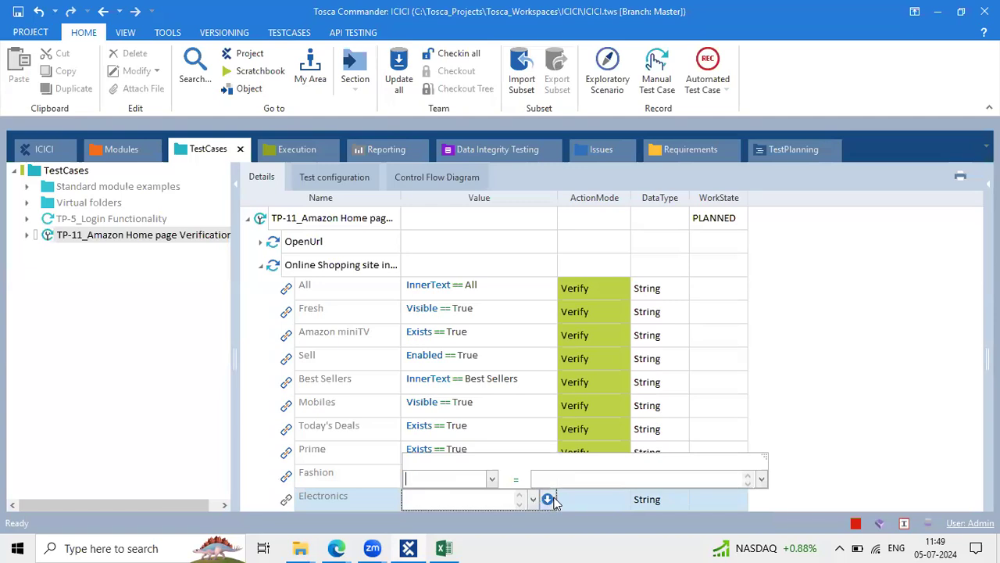
pyautogui.click(494, 479)
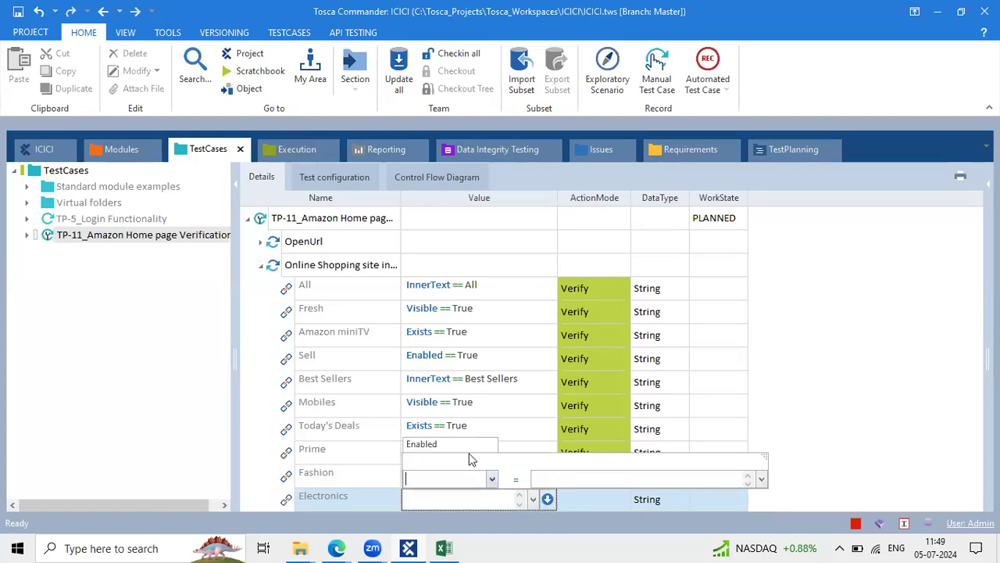
pyautogui.click(457, 494)
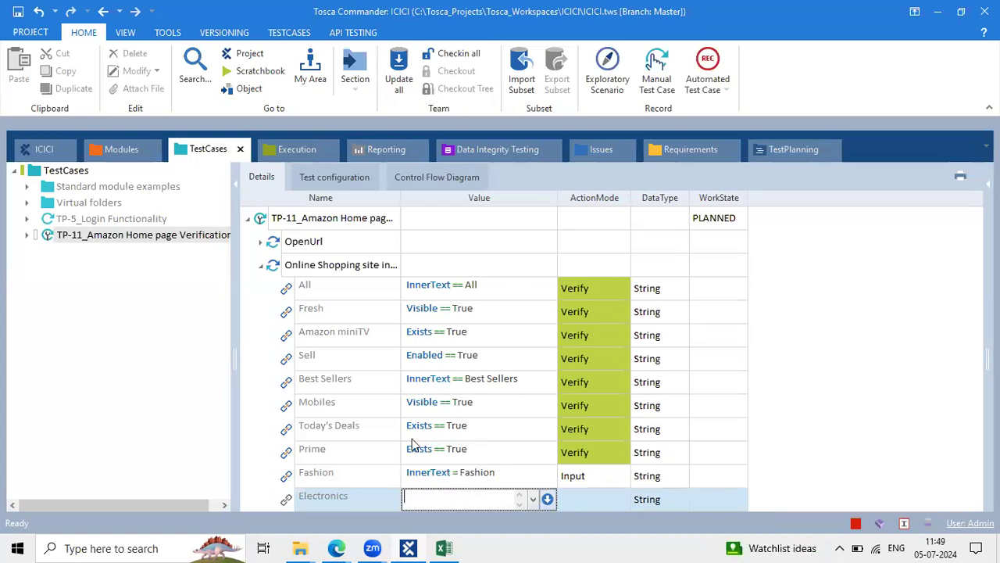
pyautogui.click(548, 499)
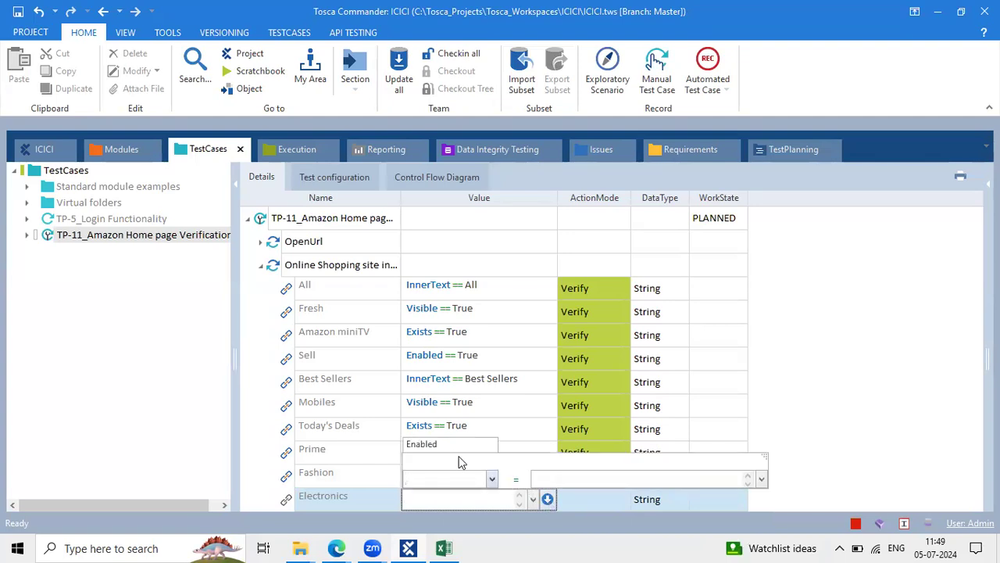
pyautogui.click(439, 478)
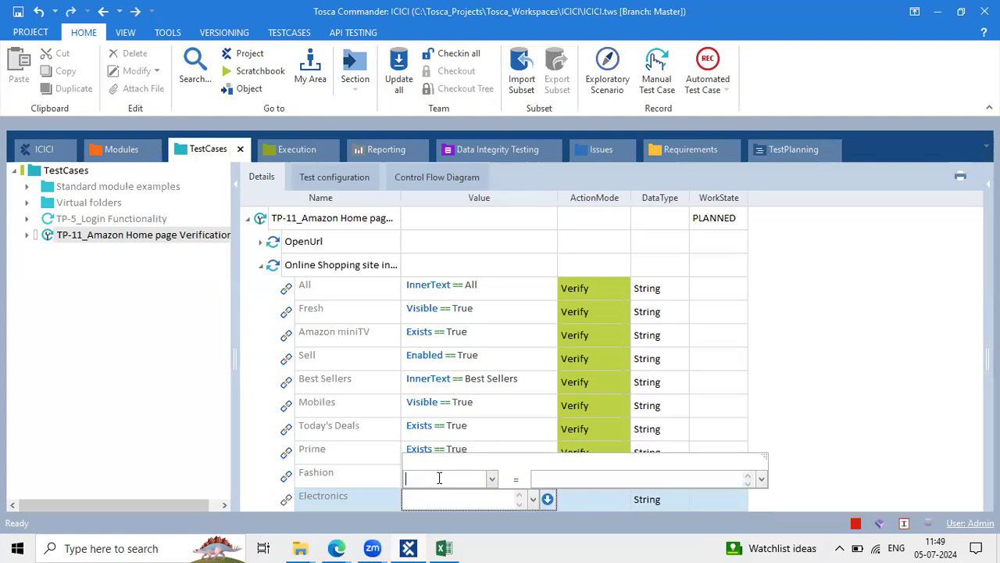
pyautogui.write('InnerText')
pyautogui.click(558, 479)
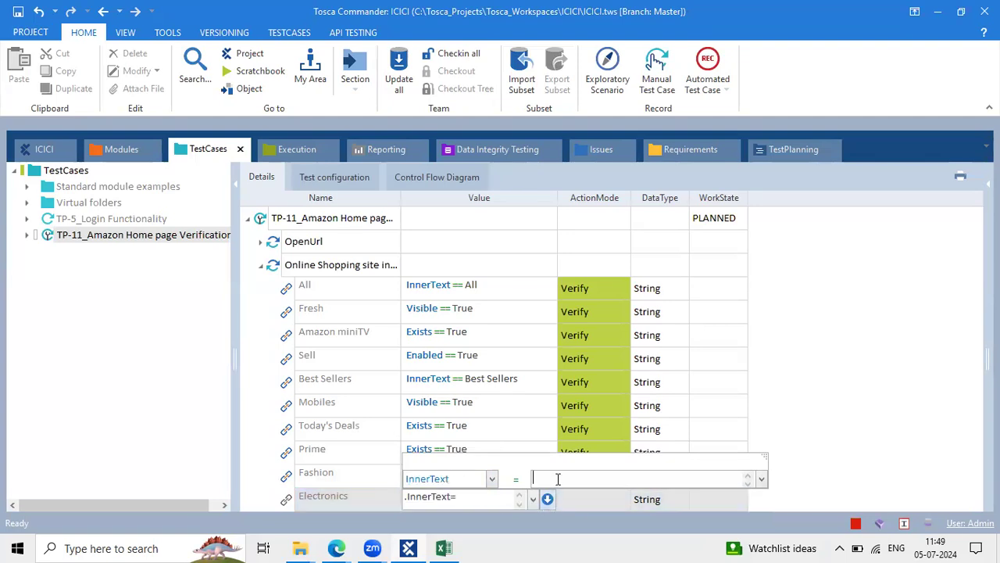
pyautogui.write('Eletronics')
pyautogui.press('Return')
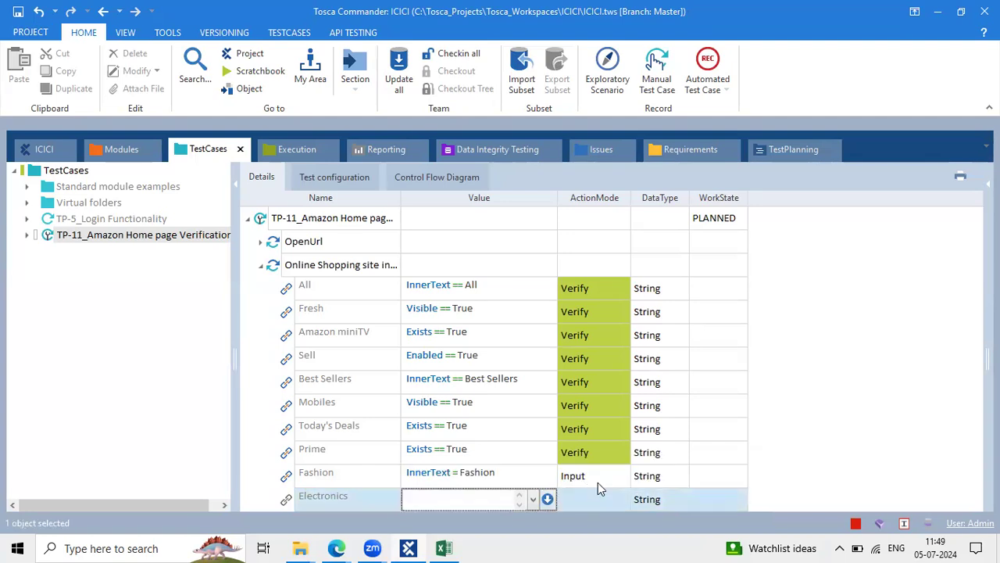
# Switch the Fashion and Electronics action modes to Verify
pyautogui.click(600, 481)
pyautogui.write('v')
pyautogui.click(583, 499)
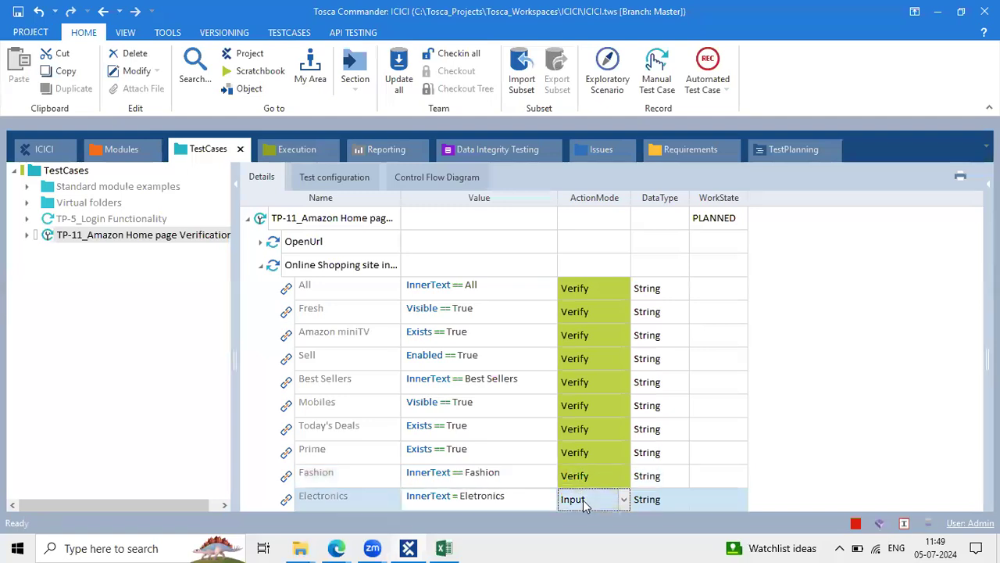
pyautogui.write('v')
pyautogui.click(675, 455)
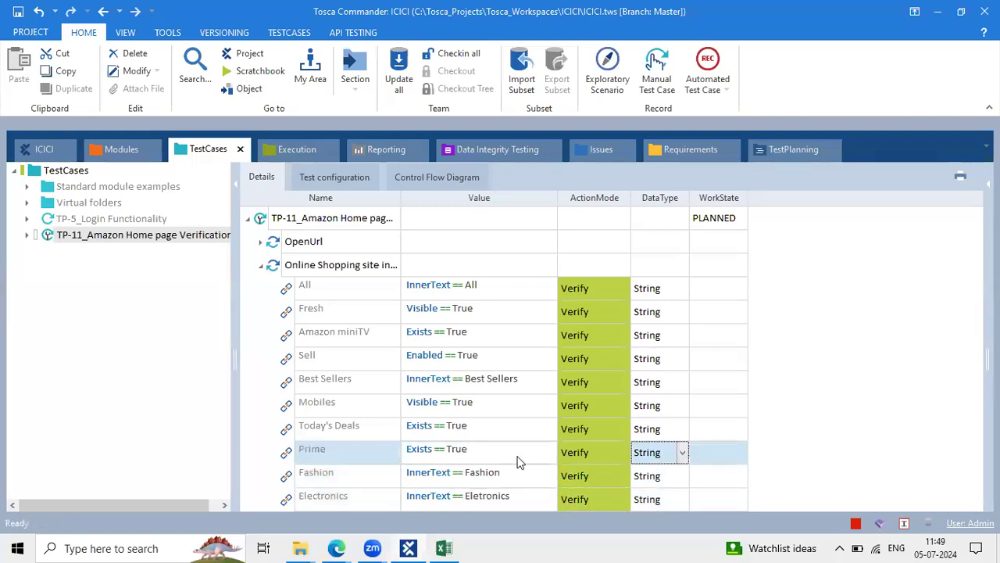
pyautogui.click(336, 547)
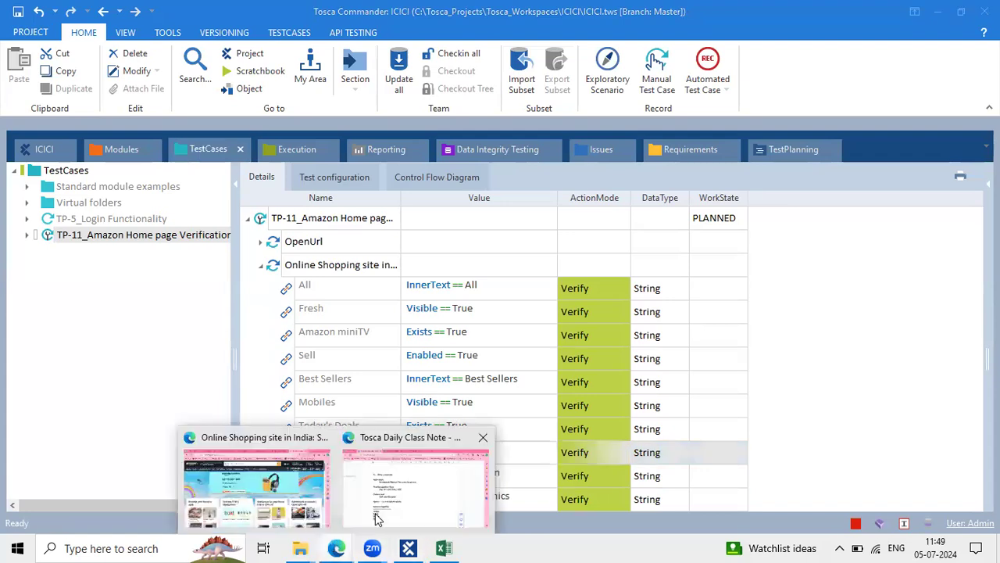
pyautogui.click(270, 495)
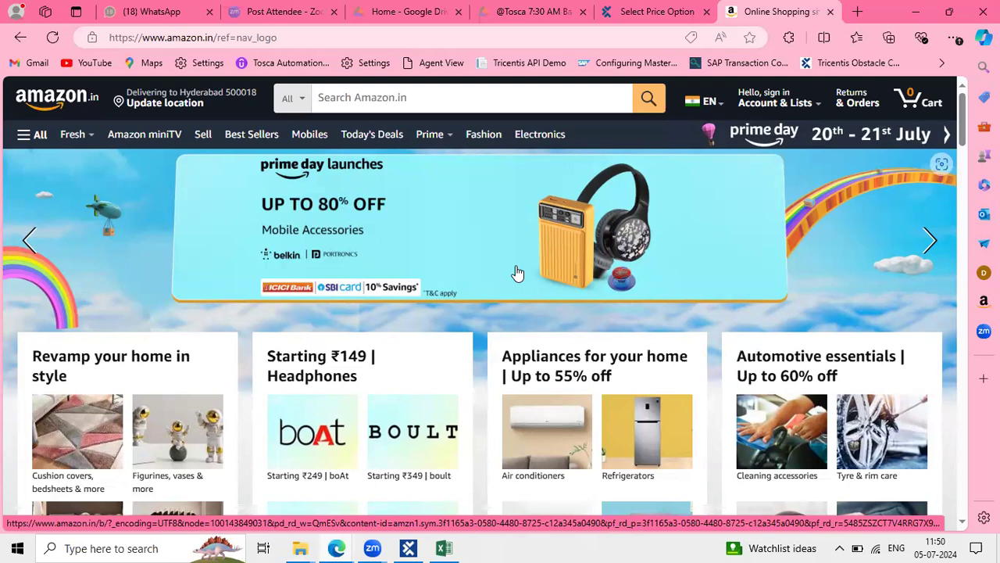
pyautogui.scroll(-10, 524, 432)
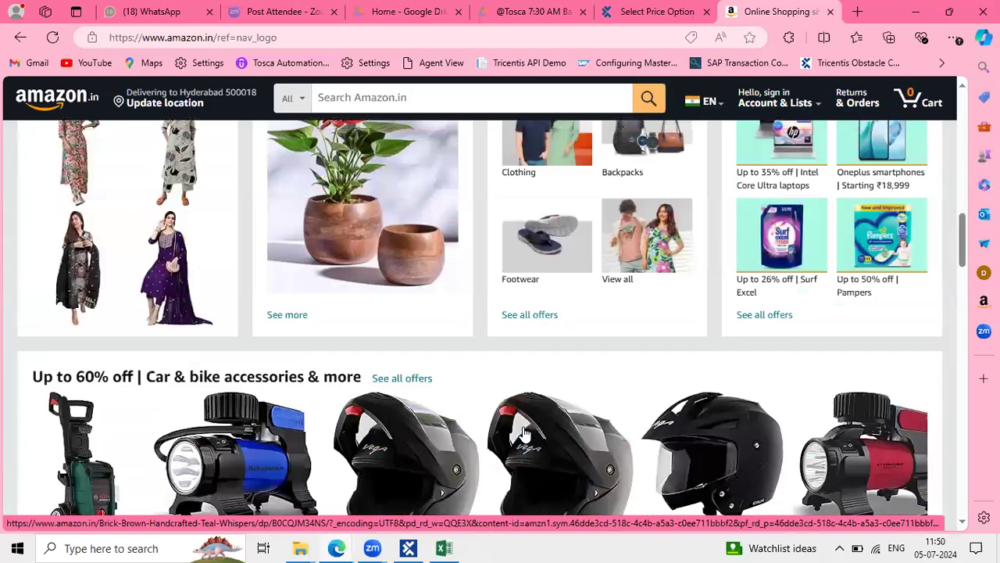
pyautogui.scroll(-10, 524, 433)
pyautogui.scroll(-15, 567, 345)
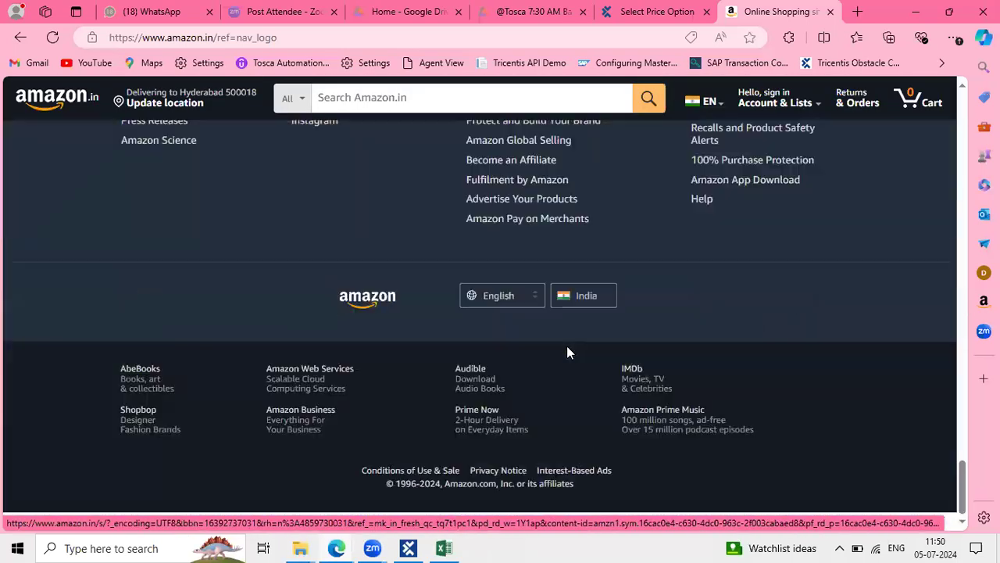
pyautogui.scroll(10, 566, 345)
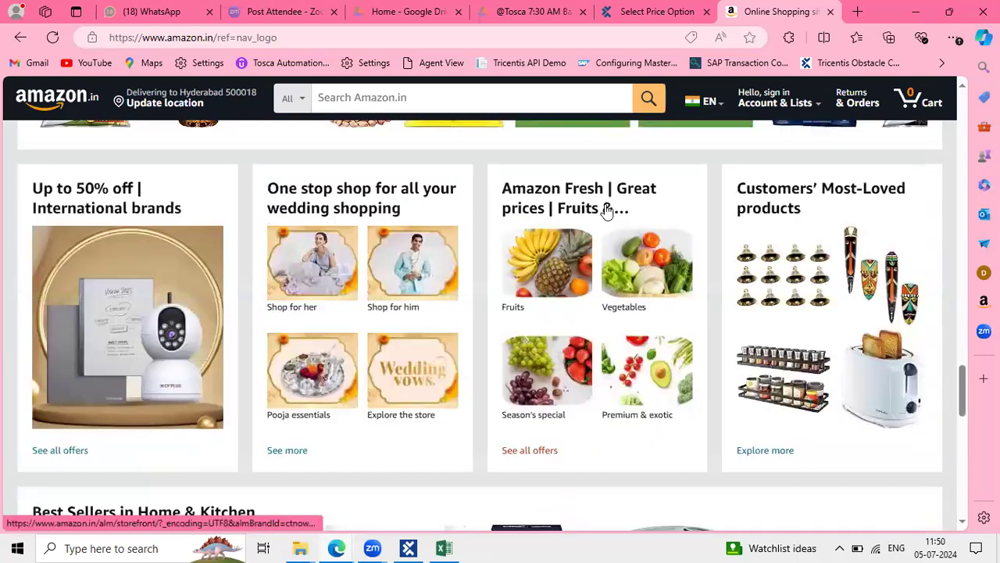
pyautogui.scroll(15, 607, 211)
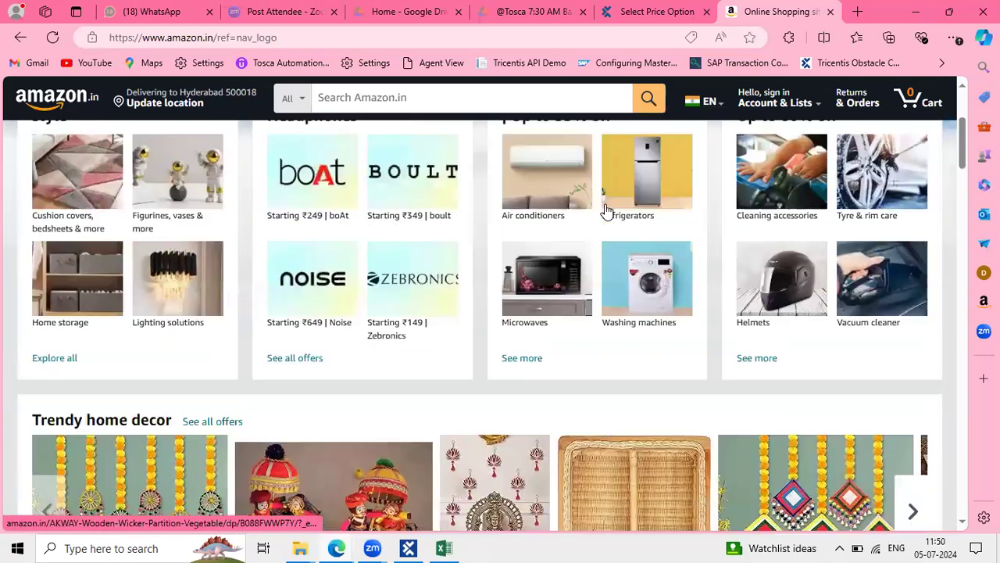
pyautogui.scroll(5, 607, 211)
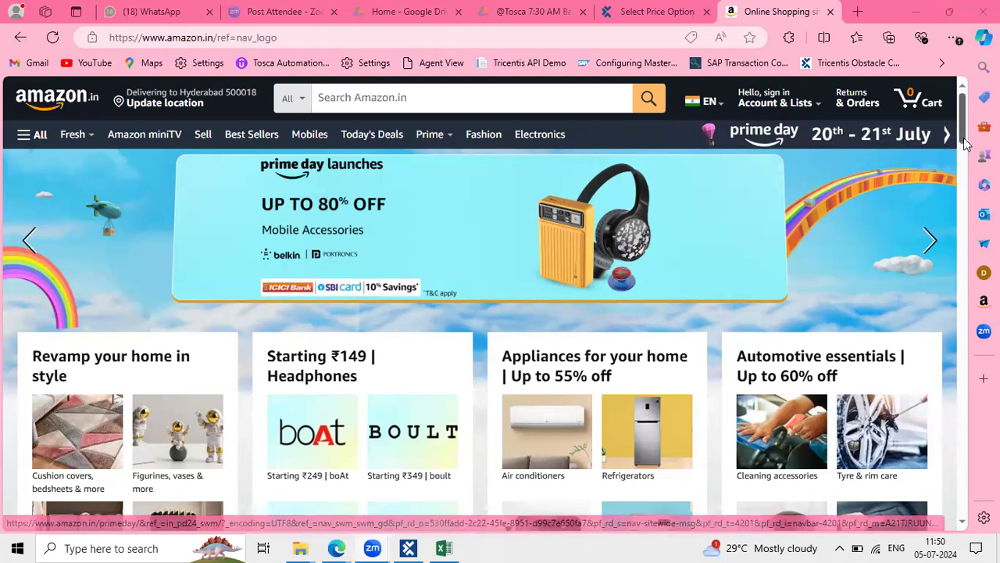
pyautogui.scroll(-2, 965, 170)
pyautogui.scroll(-8, 967, 203)
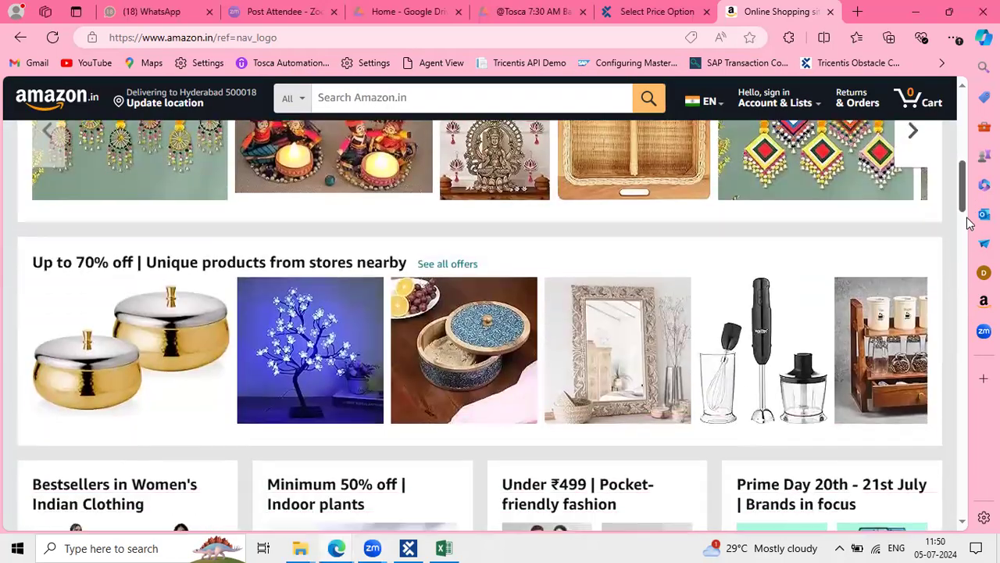
pyautogui.scroll(-2, 922, 225)
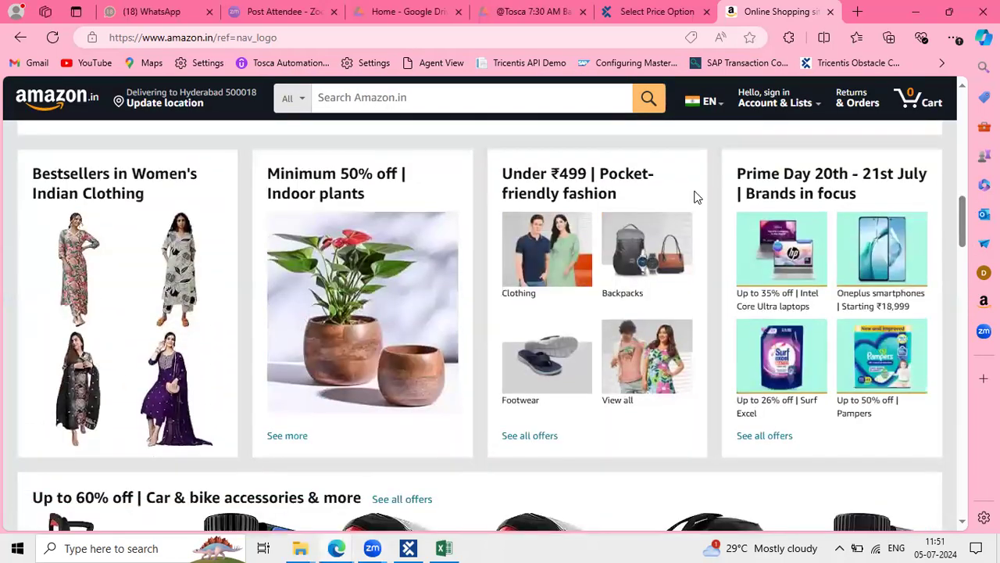
pyautogui.moveTo(655, 201); pyautogui.dragTo(504, 174)
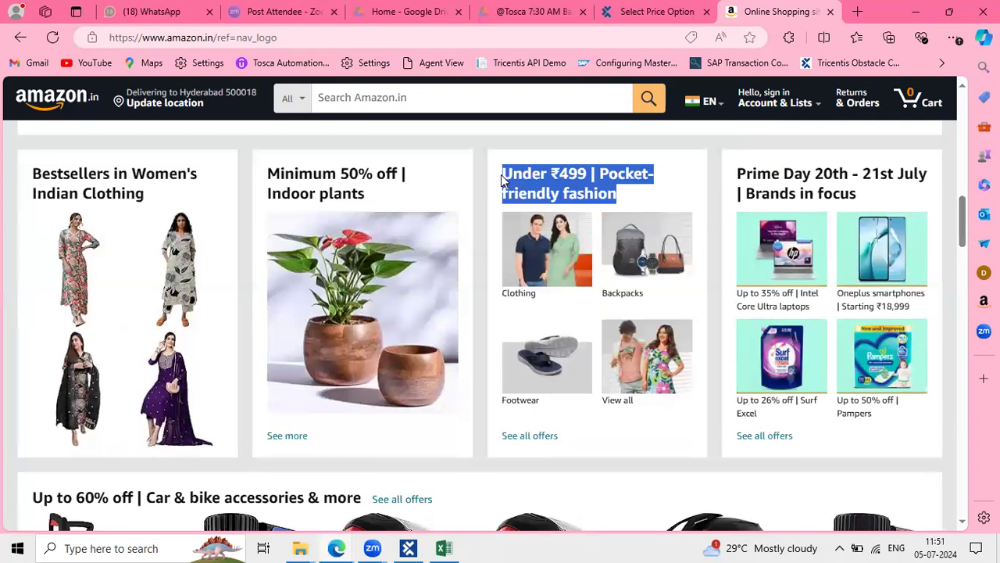
pyautogui.scroll(6, 487, 290)
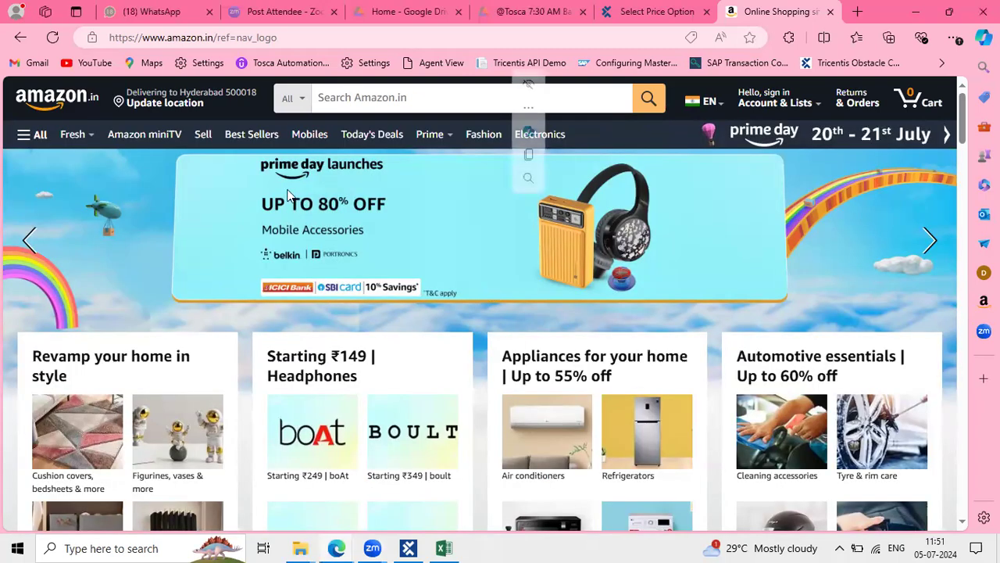
pyautogui.scroll(-1, 375, 439)
pyautogui.scroll(-15, 375, 439)
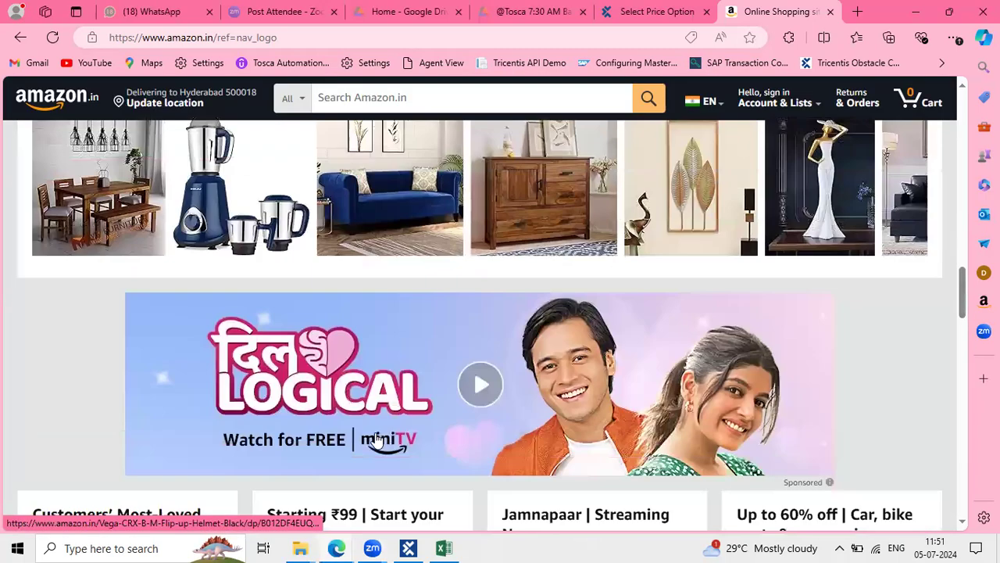
pyautogui.scroll(6, 376, 432)
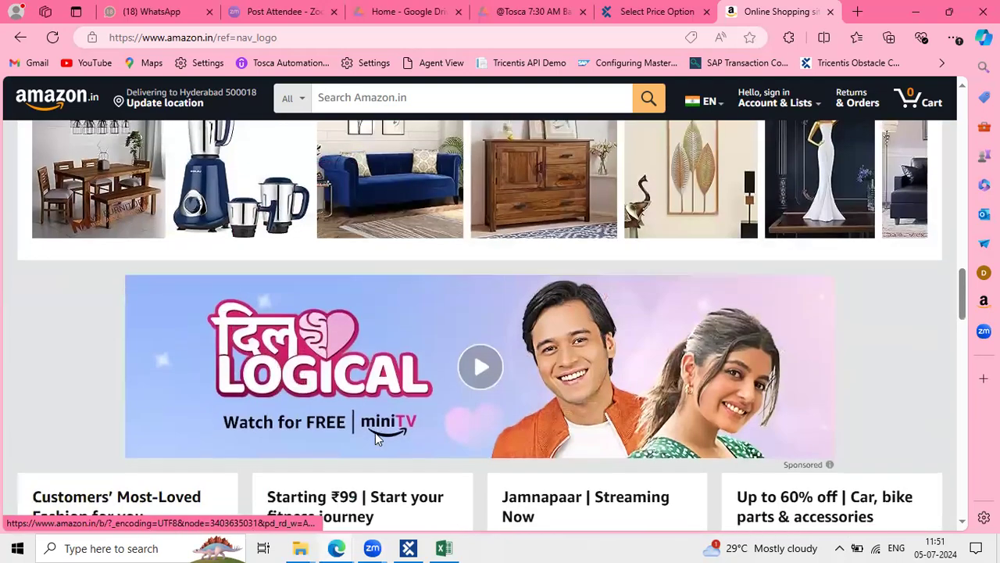
pyautogui.scroll(-1, 393, 413)
pyautogui.moveTo(393, 412); pyautogui.dragTo(264, 385)
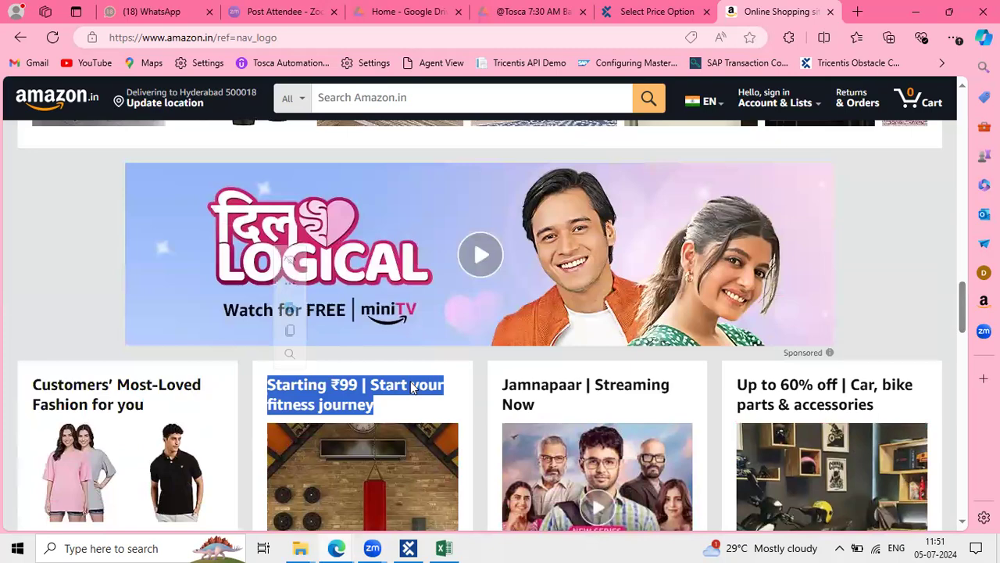
pyautogui.scroll(15, 412, 386)
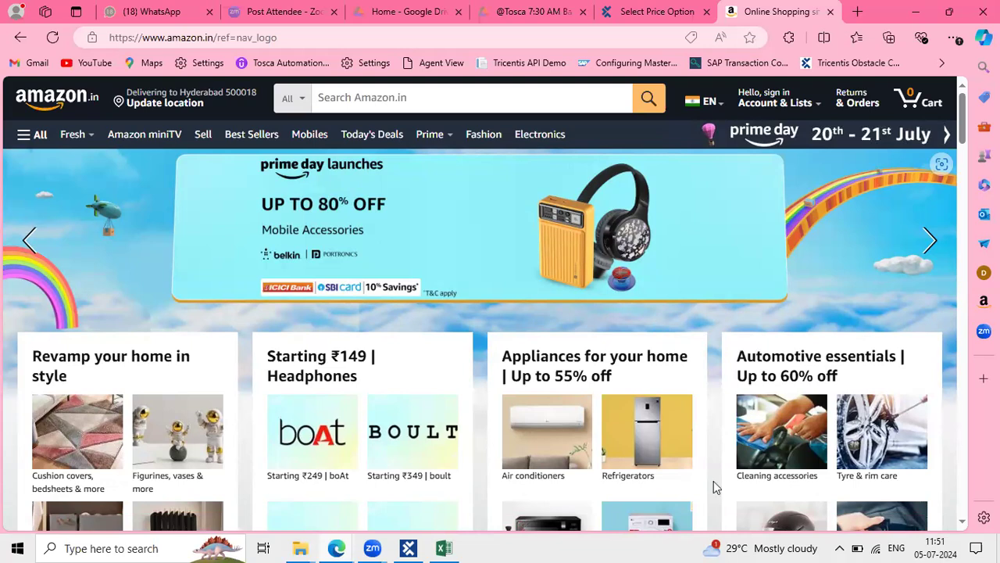
# Scroll through the Amazon home page, clear the highlighted text, and return to Tosca Commander
pyautogui.scroll(-2, 713, 487)
pyautogui.scroll(-5, 714, 485)
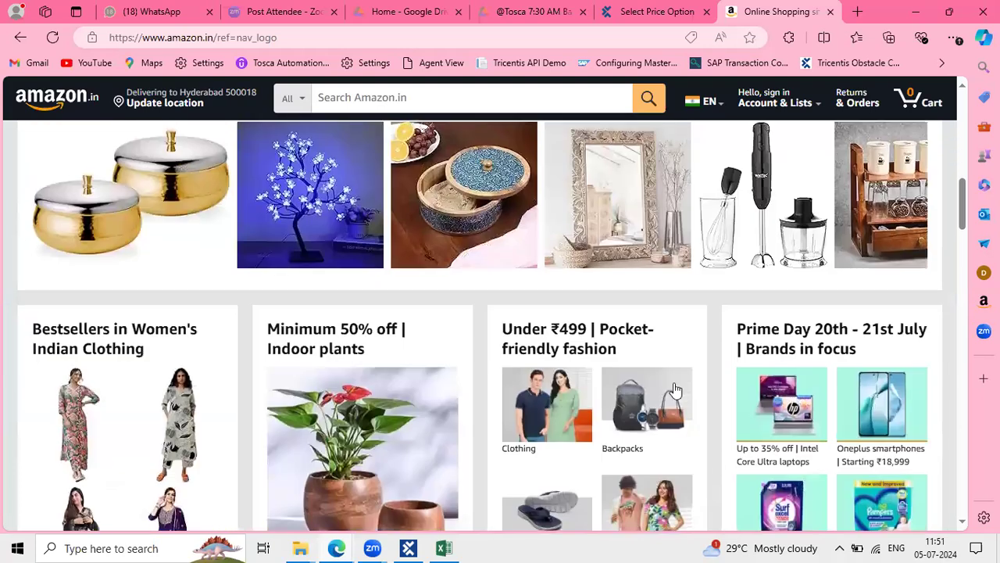
pyautogui.scroll(-1, 676, 391)
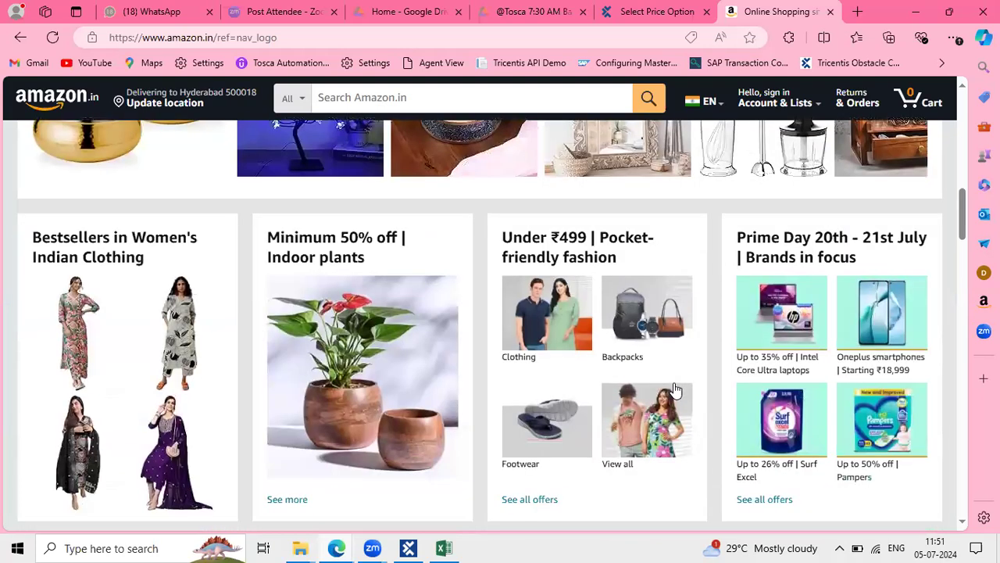
pyautogui.scroll(-3, 575, 359)
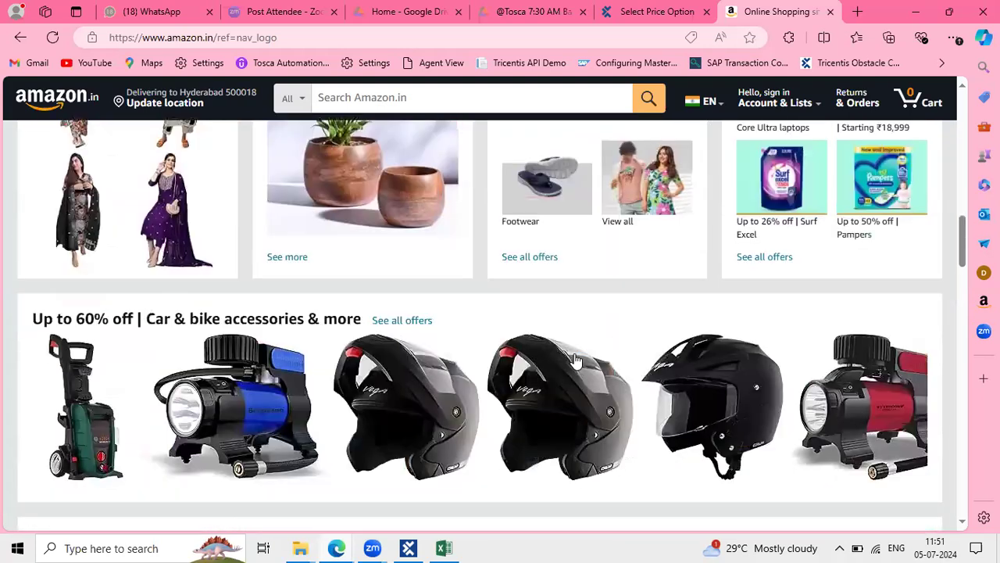
pyautogui.scroll(-7, 576, 361)
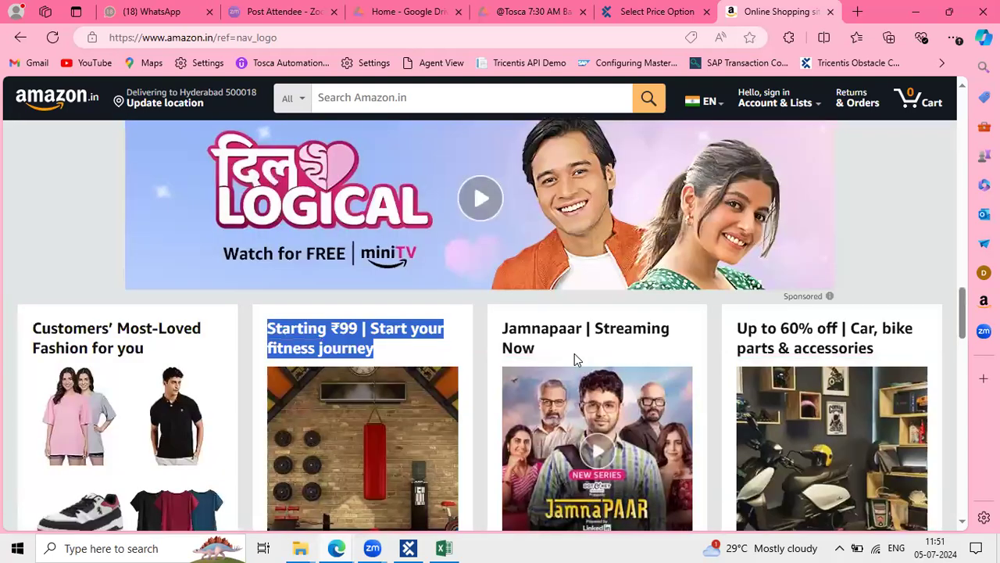
pyautogui.click(395, 356)
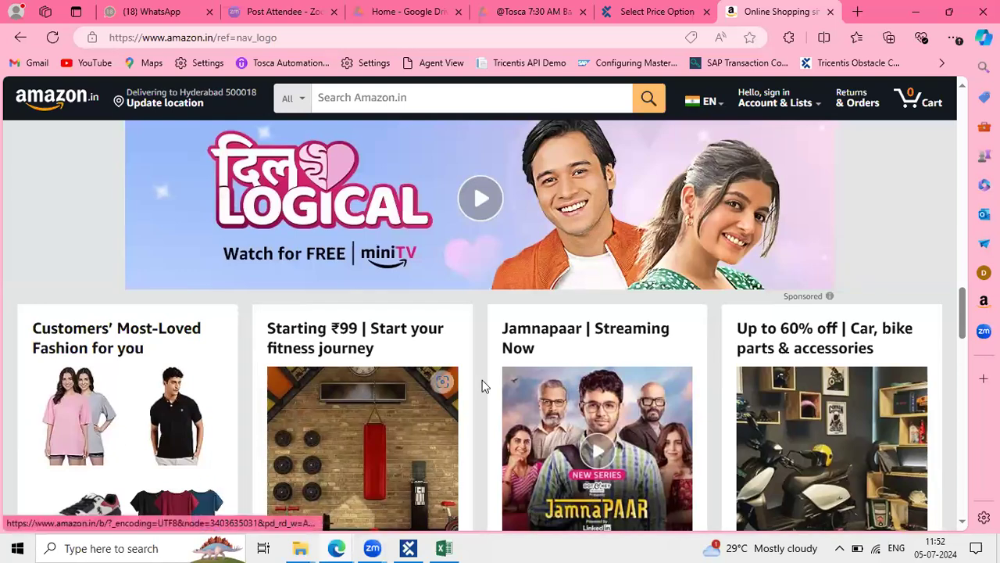
pyautogui.scroll(-5, 482, 381)
pyautogui.scroll(15, 469, 390)
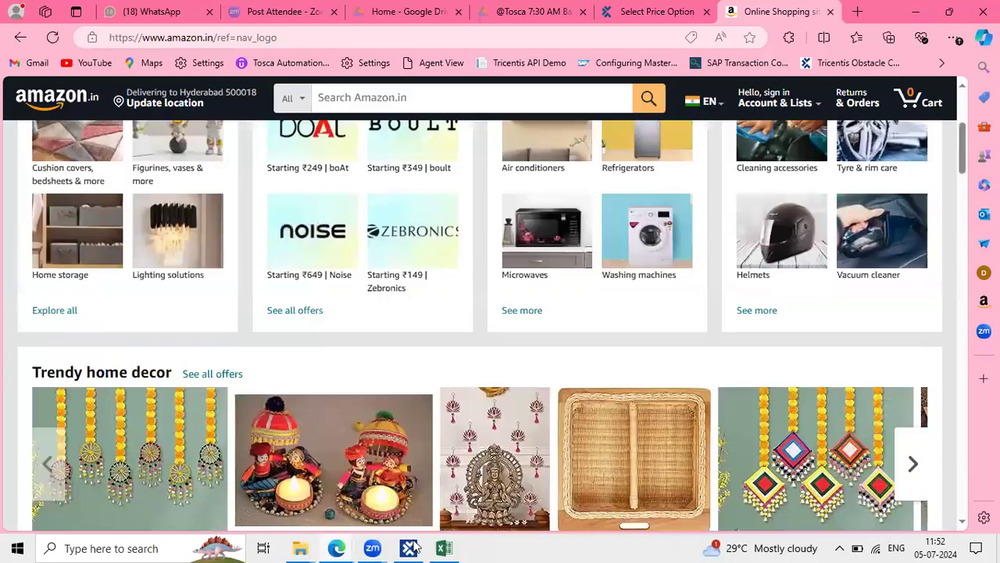
pyautogui.hotkey('alt', 'Tab')
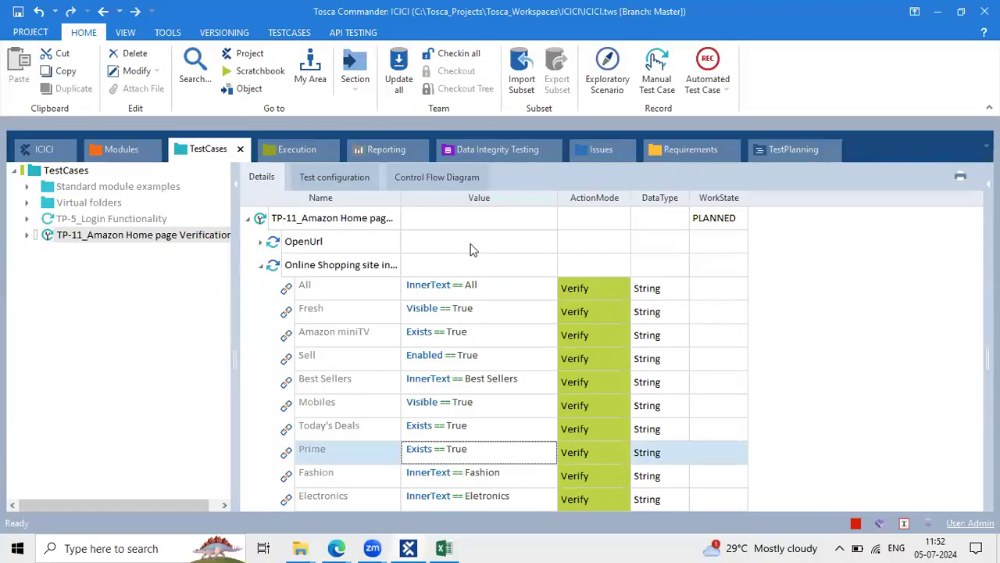
# Review TP-11's OpenUrl and Sell steps, then return to the Amazon page in Edge
pyautogui.click(471, 247)
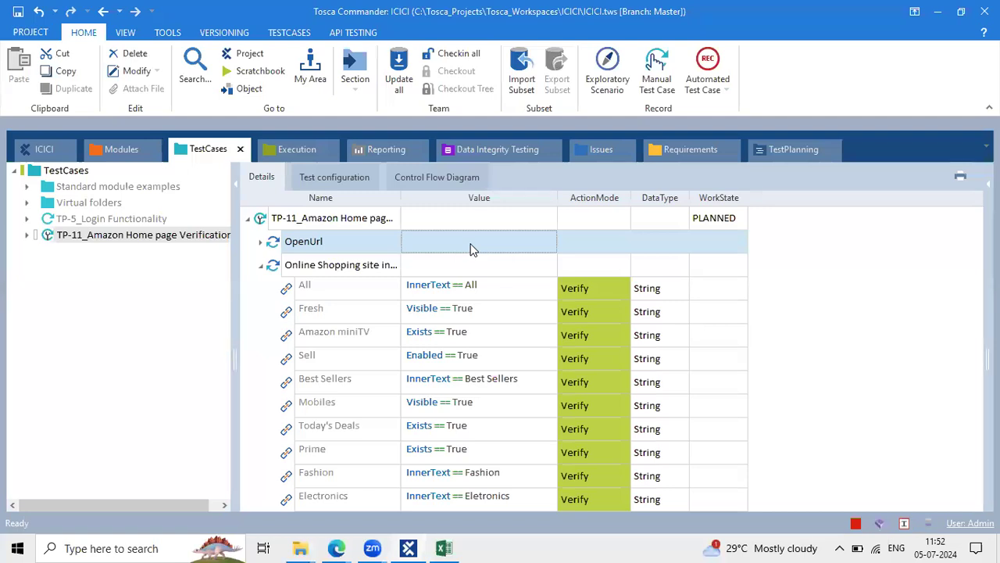
pyautogui.click(723, 356)
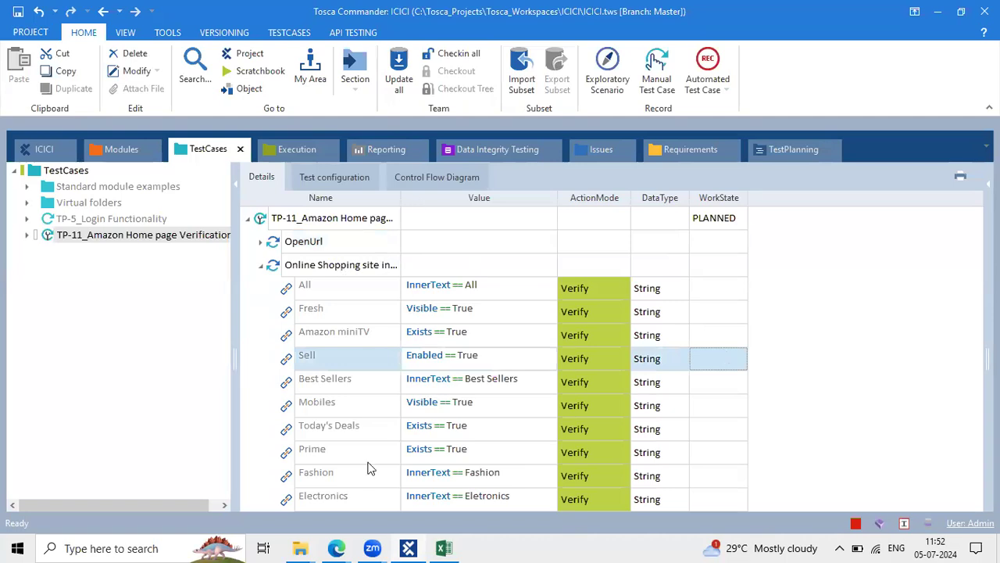
pyautogui.click(338, 547)
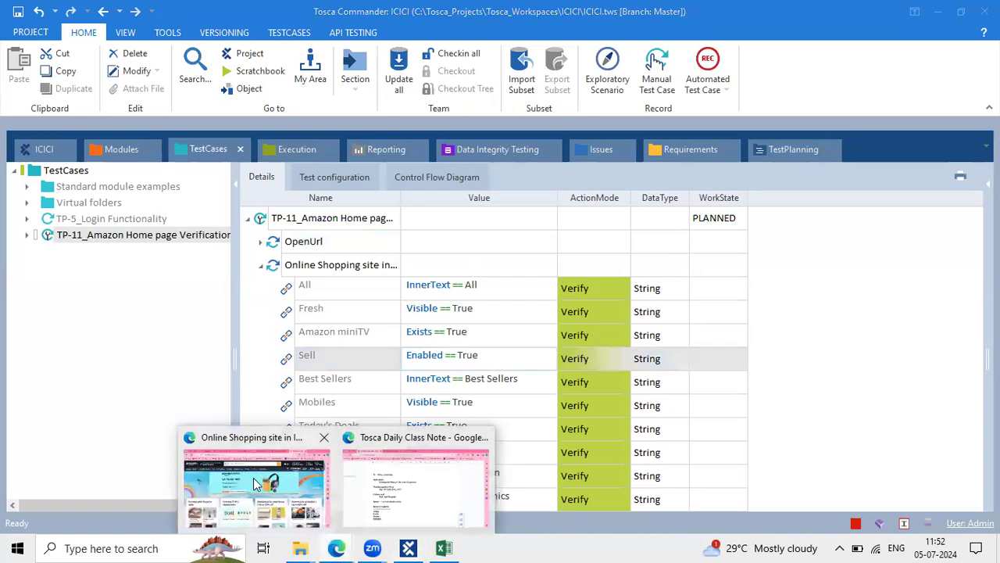
pyautogui.click(258, 481)
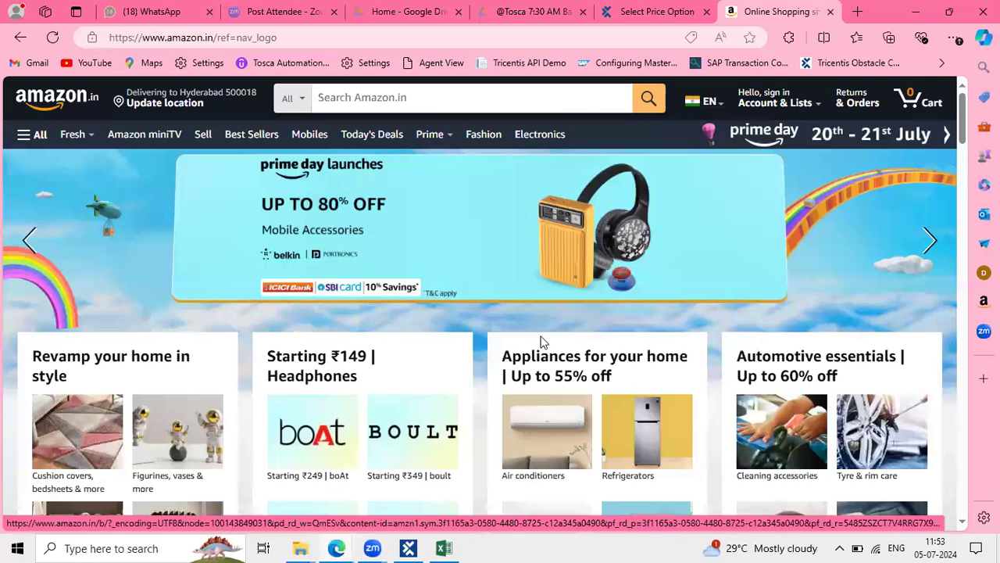
pyautogui.scroll(-12, 543, 341)
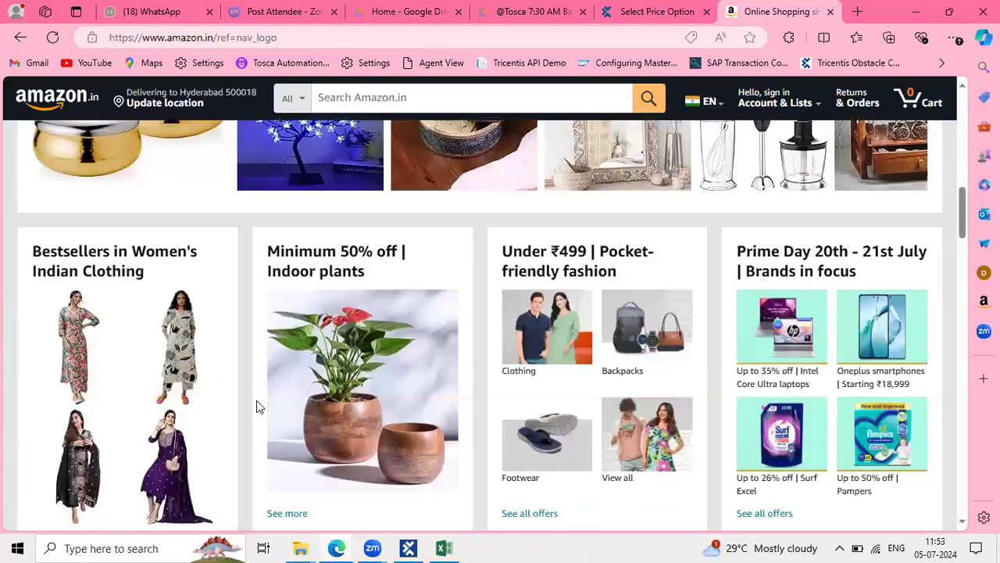
pyautogui.scroll(-15, 496, 434)
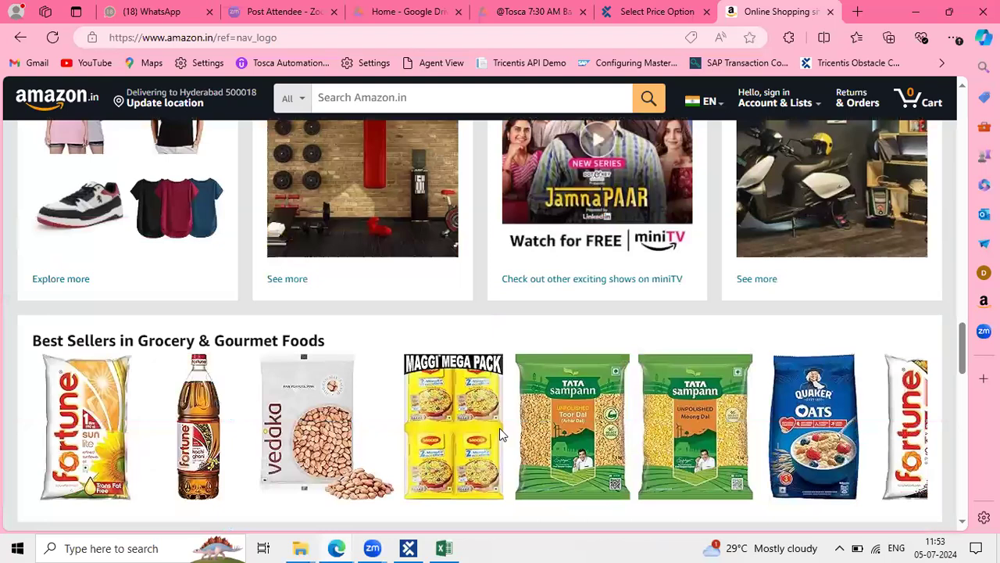
pyautogui.scroll(12, 500, 434)
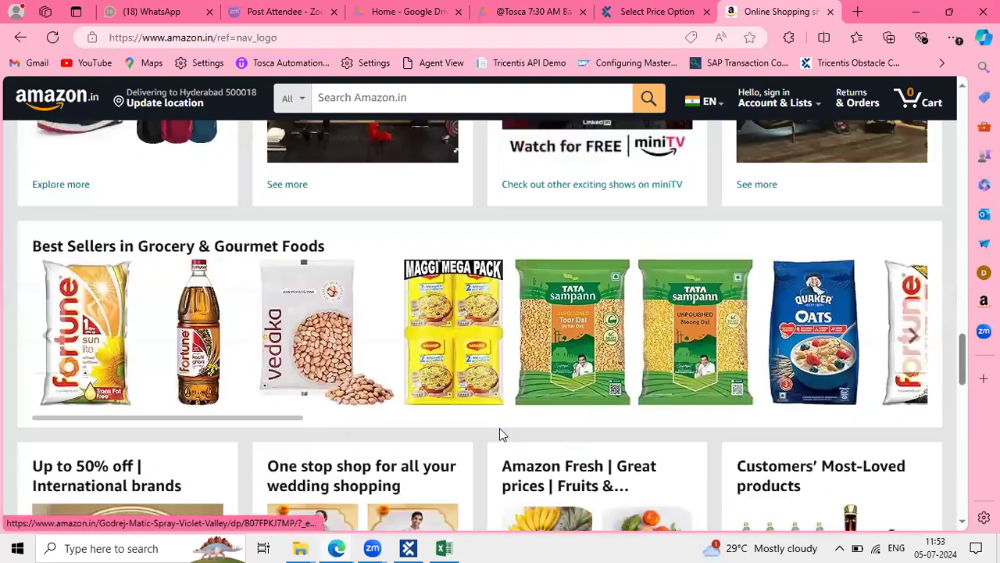
pyautogui.scroll(12, 313, 314)
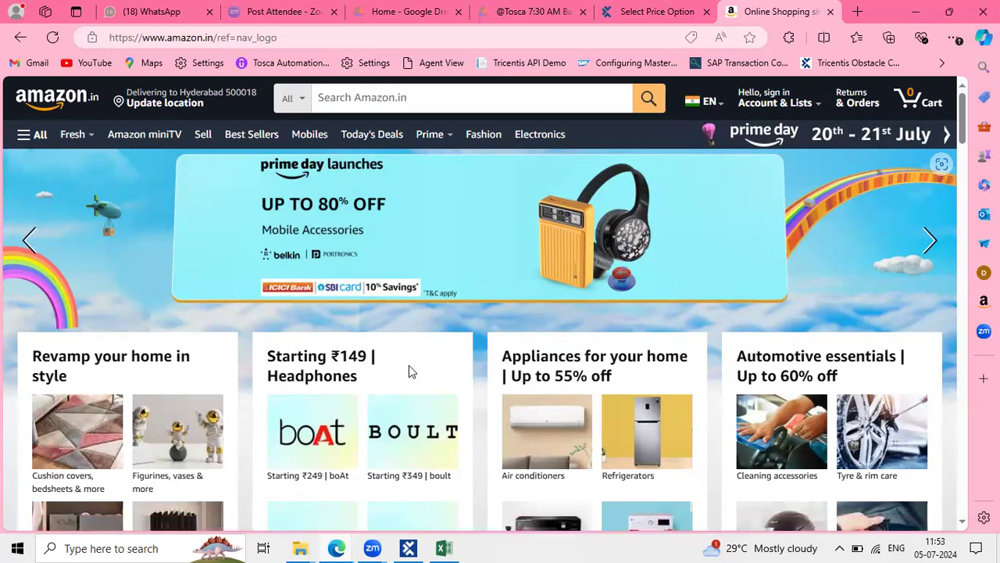
pyautogui.scroll(-10, 408, 365)
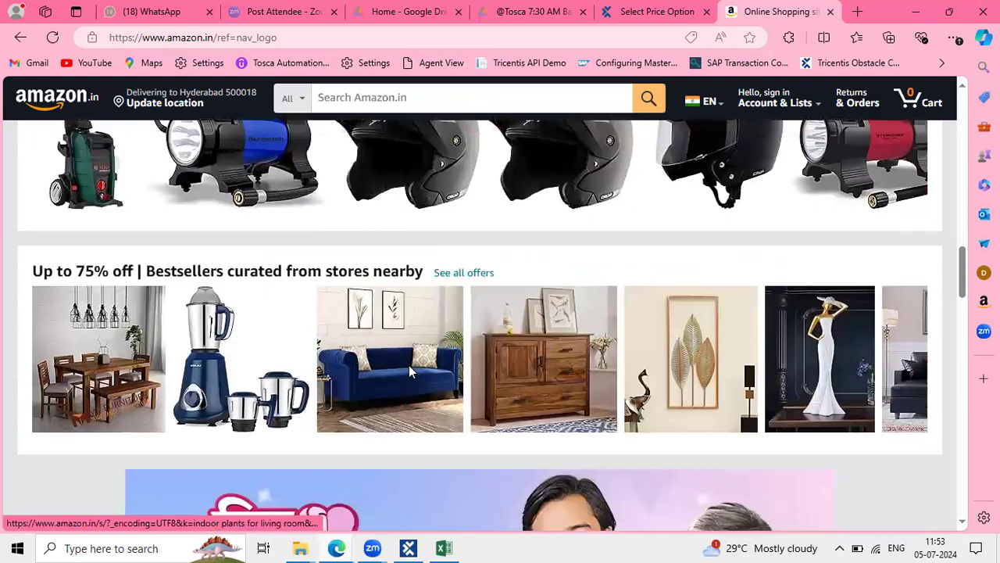
pyautogui.scroll(-15, 410, 368)
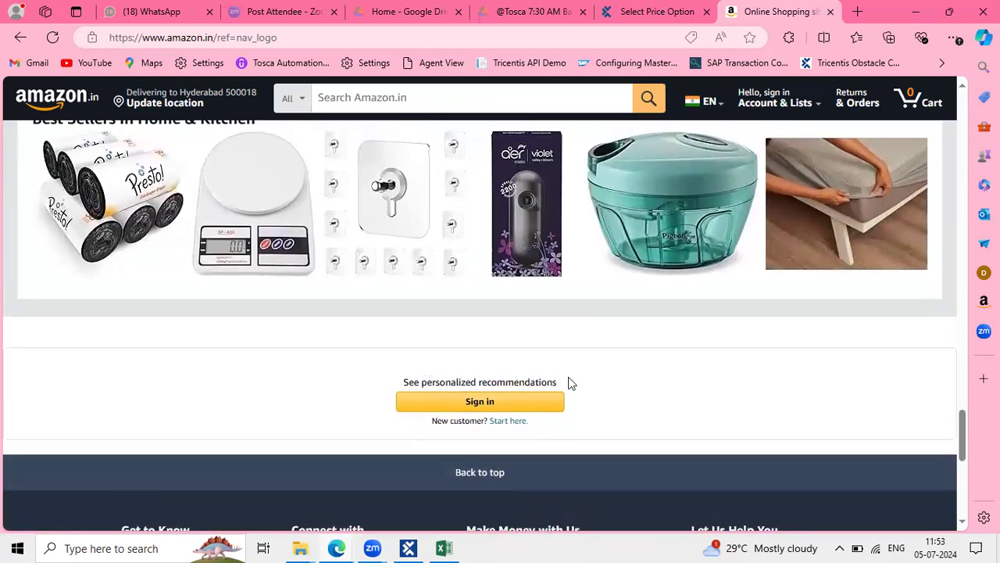
pyautogui.moveTo(557, 382); pyautogui.dragTo(405, 384)
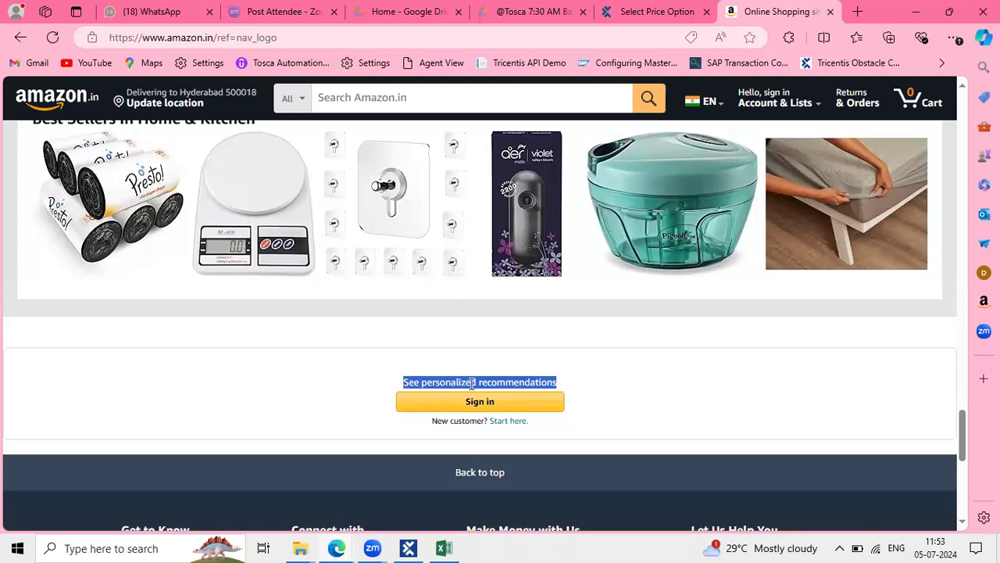
pyautogui.scroll(20, 336, 242)
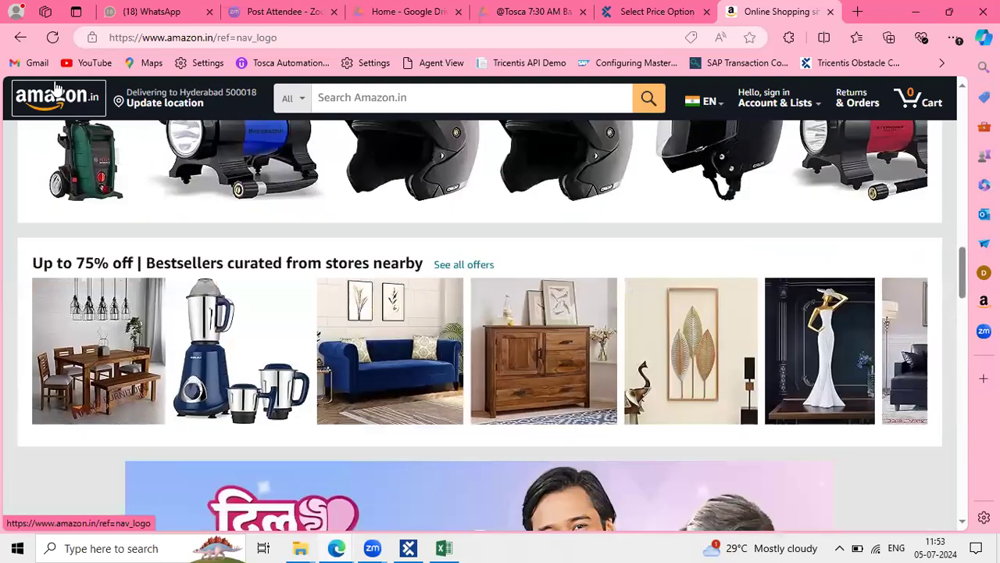
# Reload the Amazon home page from the amazon.in logo and switch back to Tosca Commander
pyautogui.click(56, 94)
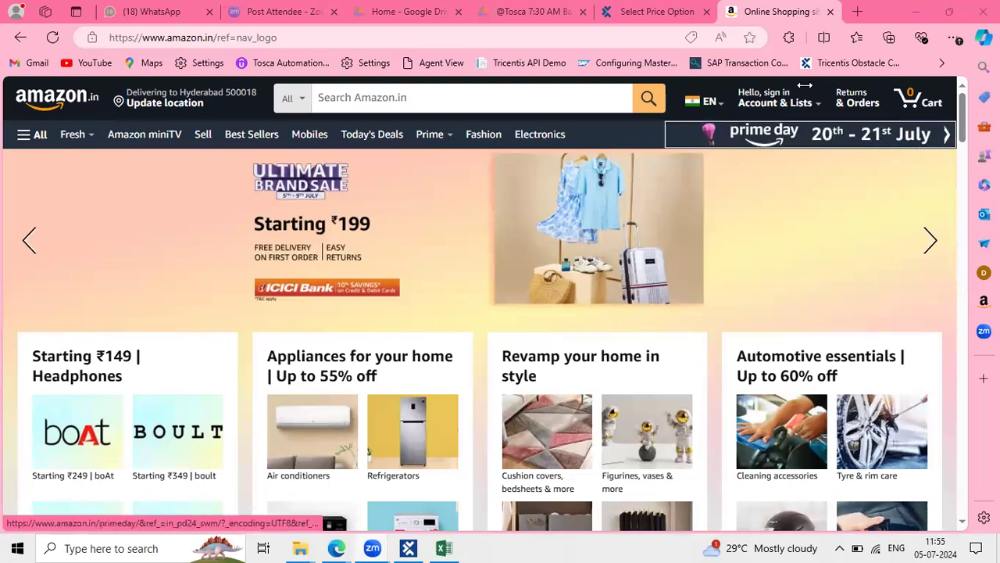
pyautogui.moveTo(776, 106)
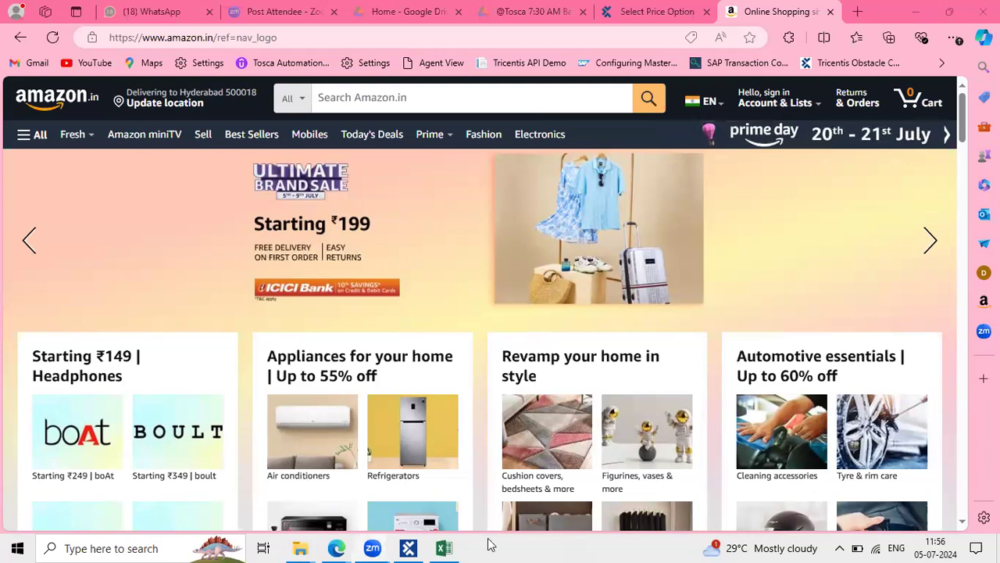
pyautogui.click(405, 548)
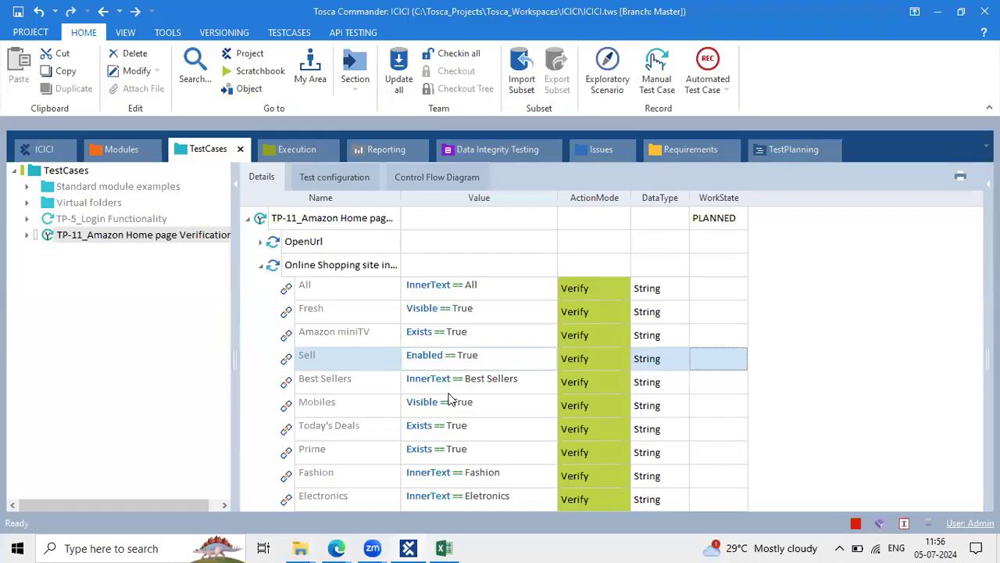
# Replace Mobiles' Visible == True value with the {MOUSEOVER} autocomplete suggestion
pyautogui.click(449, 414)
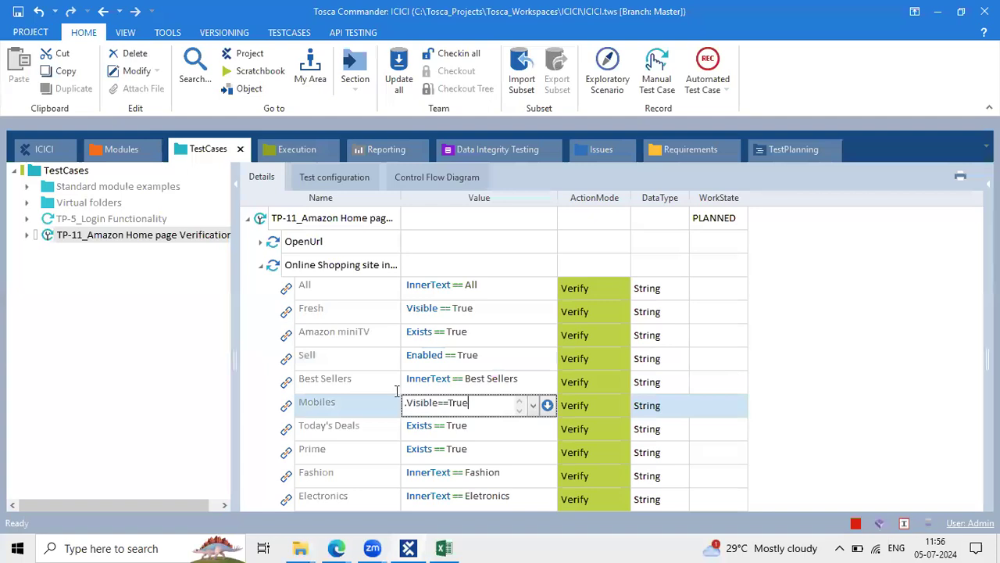
pyautogui.press('BackSpace')
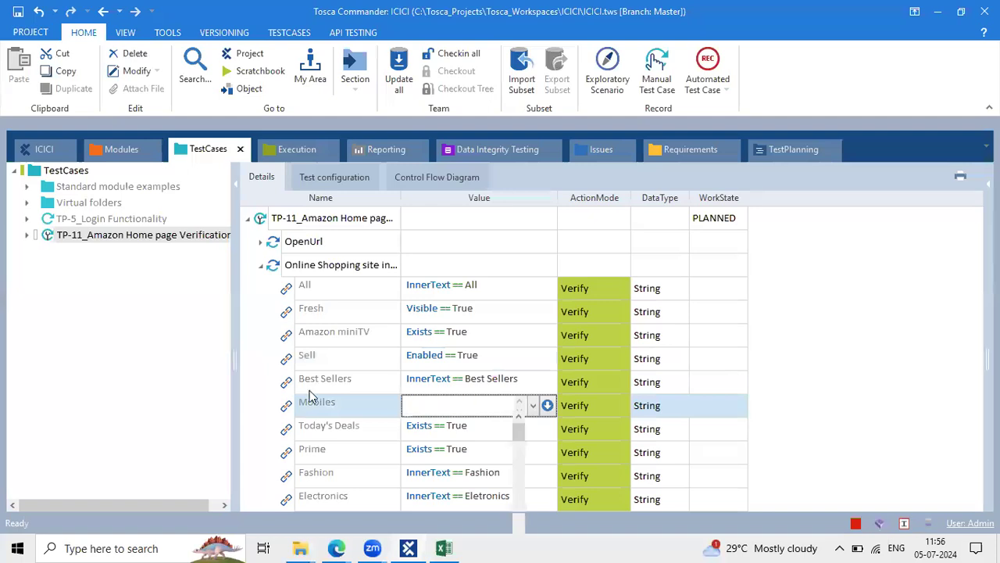
pyautogui.write('MoUSE')
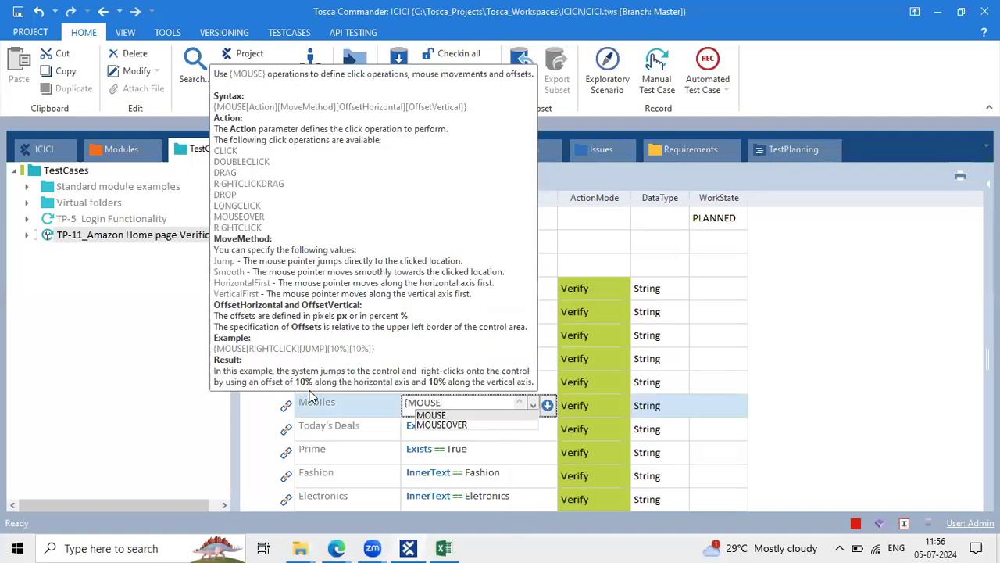
pyautogui.press('Down')
pyautogui.press('Return')
pyautogui.press('Return')
pyautogui.click(411, 468)
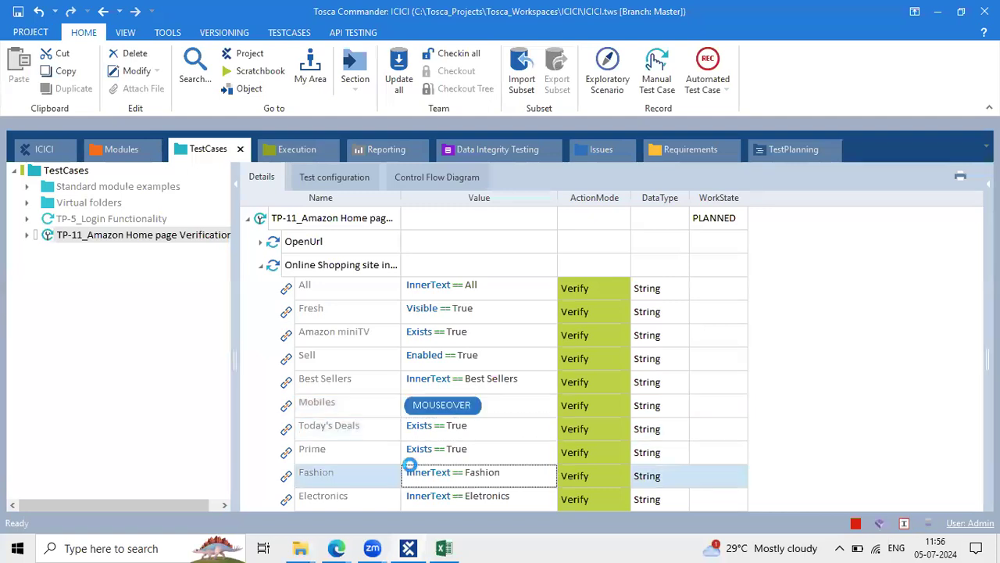
pyautogui.click(377, 421)
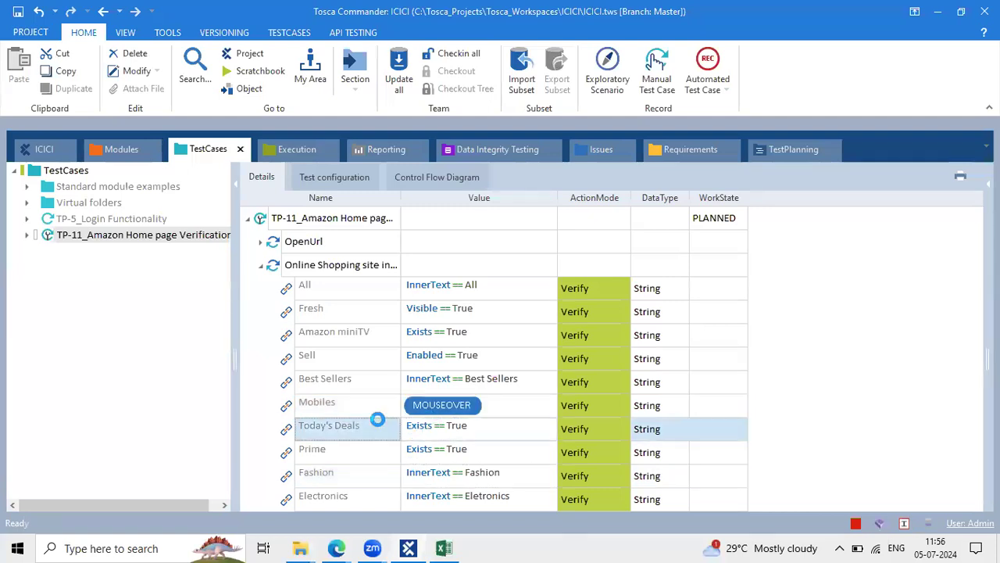
pyautogui.click(458, 422)
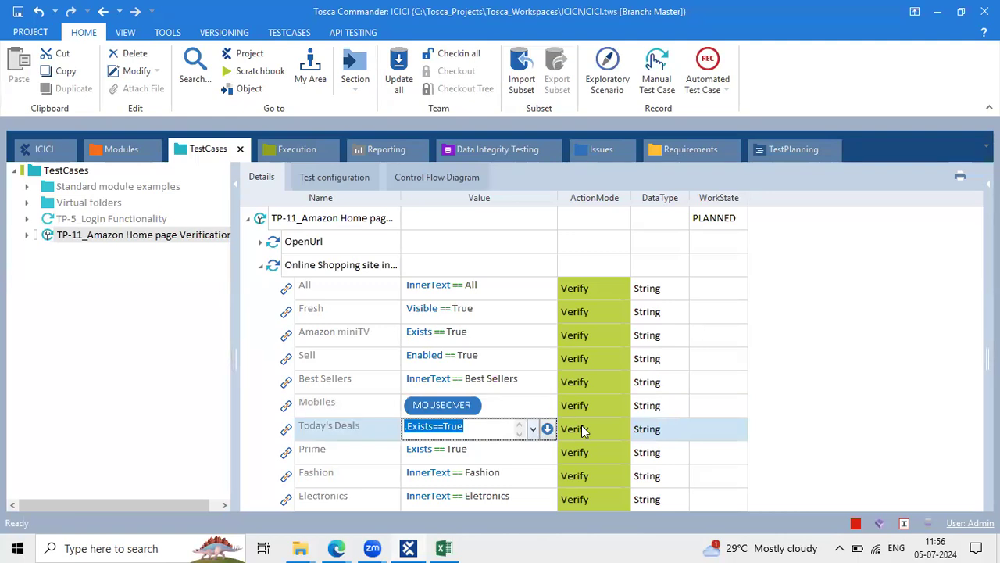
# Replace Mobiles' {MOUSEOVER} value with the condition Exists == True
pyautogui.click(495, 411)
pyautogui.write('{MOUSEOVER}')
pyautogui.click(533, 405)
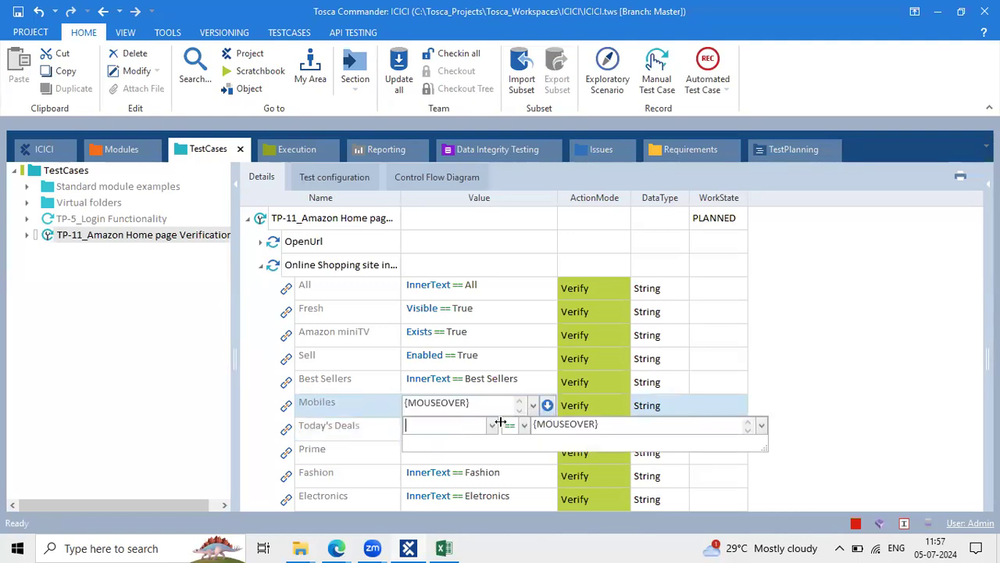
pyautogui.click(492, 424)
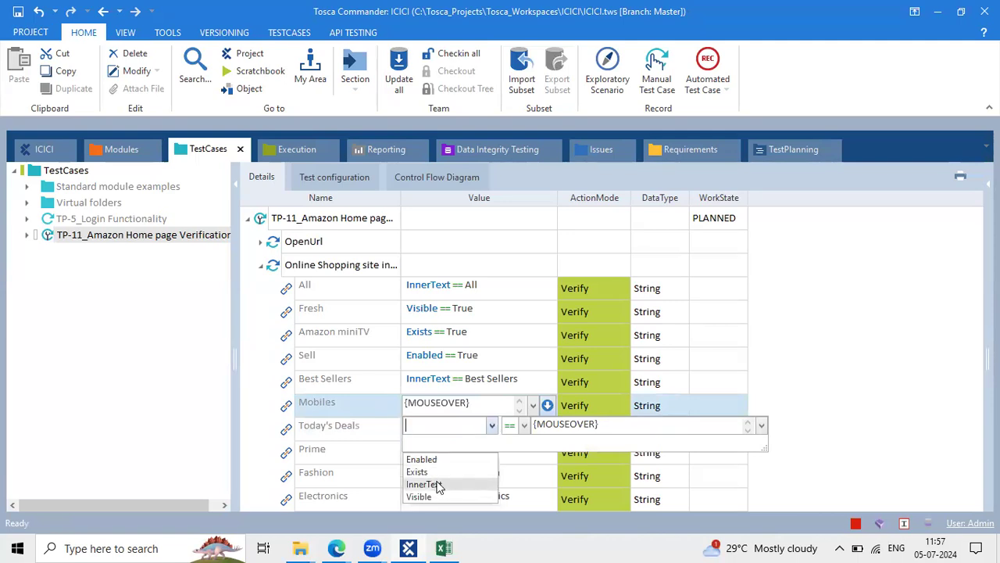
pyautogui.click(418, 472)
pyautogui.doubleClick(617, 423)
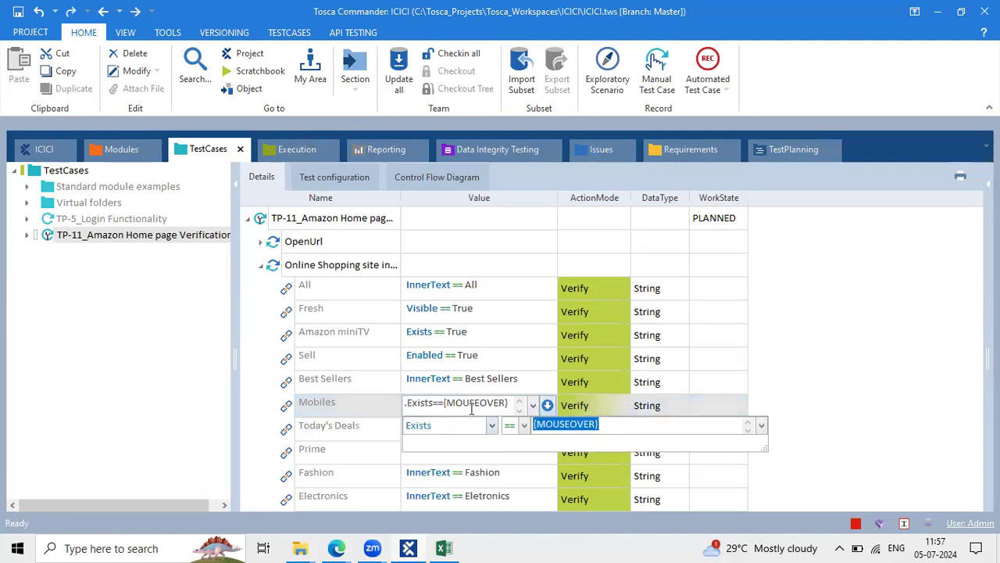
pyautogui.write('True')
pyautogui.press('Return')
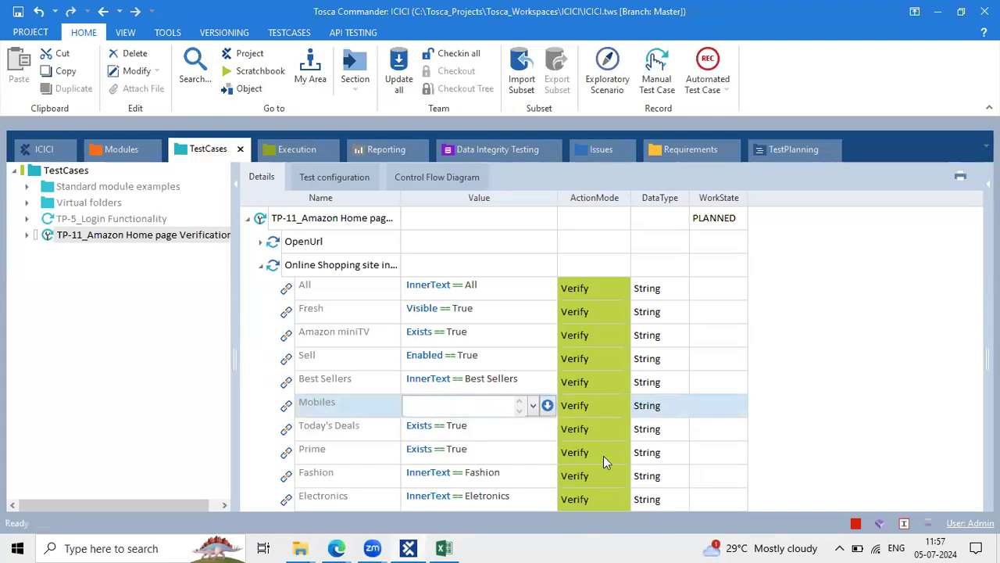
pyautogui.click(604, 455)
pyautogui.click(497, 387)
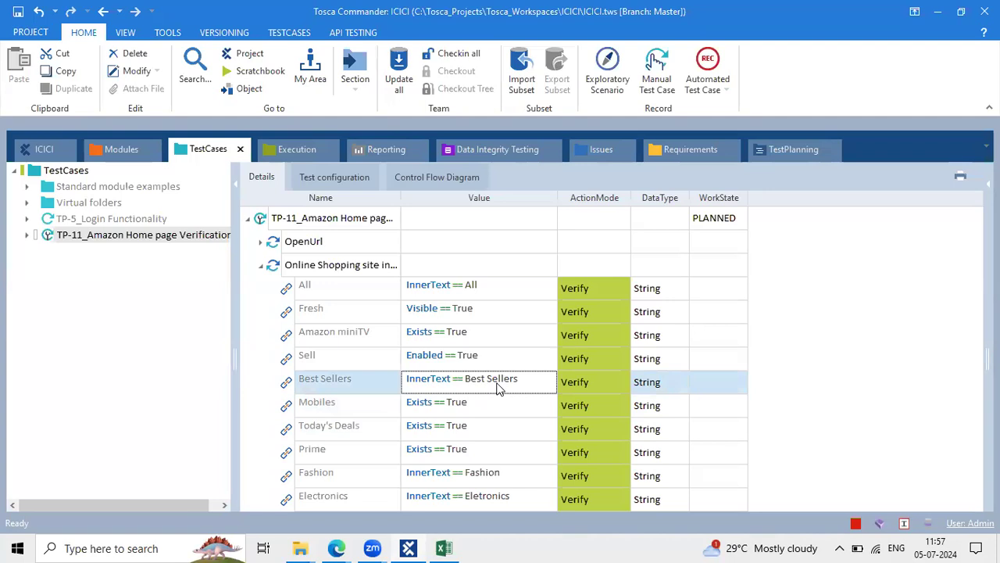
# Select the Online Shopping site folder and collapse it to hide its ten link checks
pyautogui.click(365, 283)
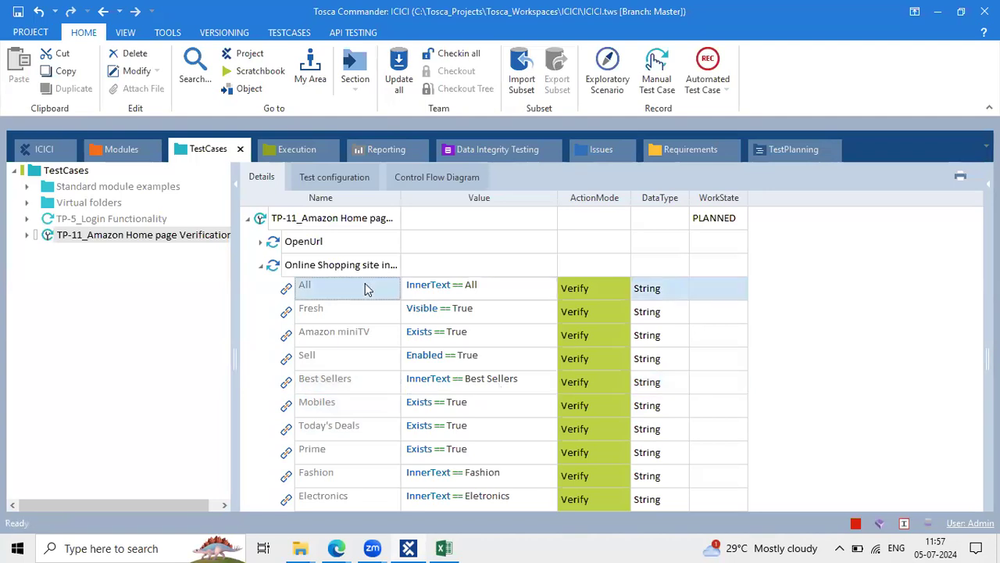
pyautogui.click(310, 264)
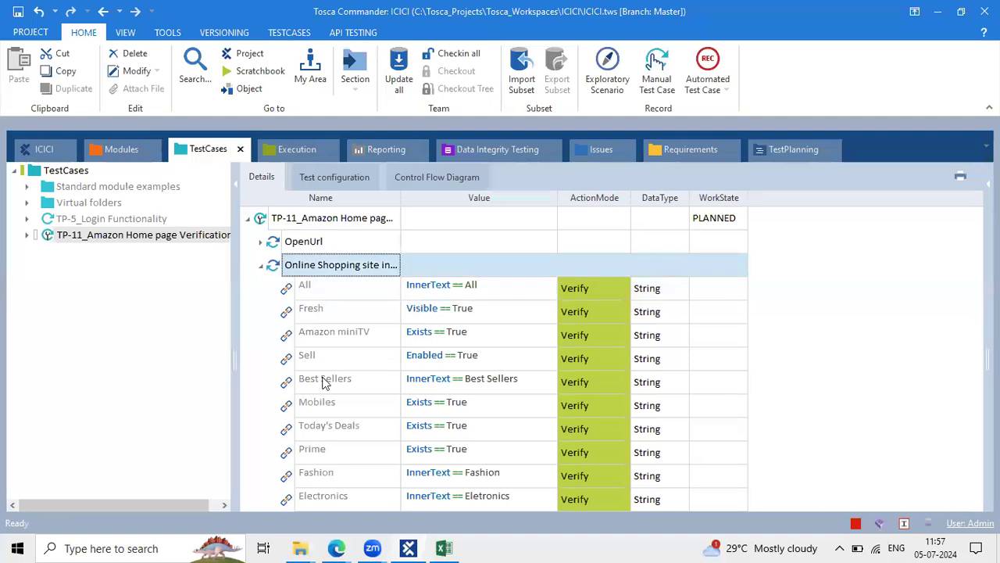
pyautogui.click(261, 266)
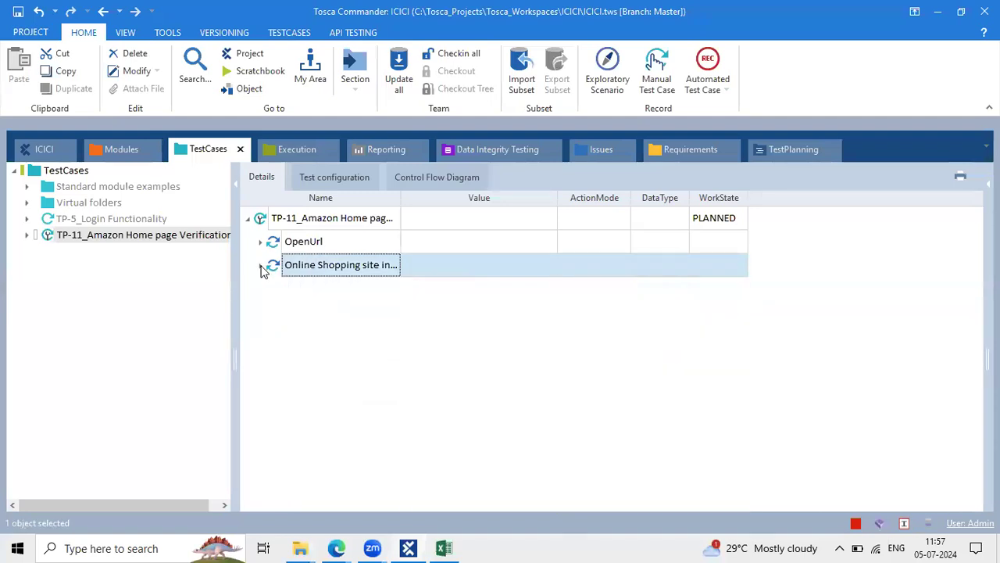
pyautogui.click(338, 547)
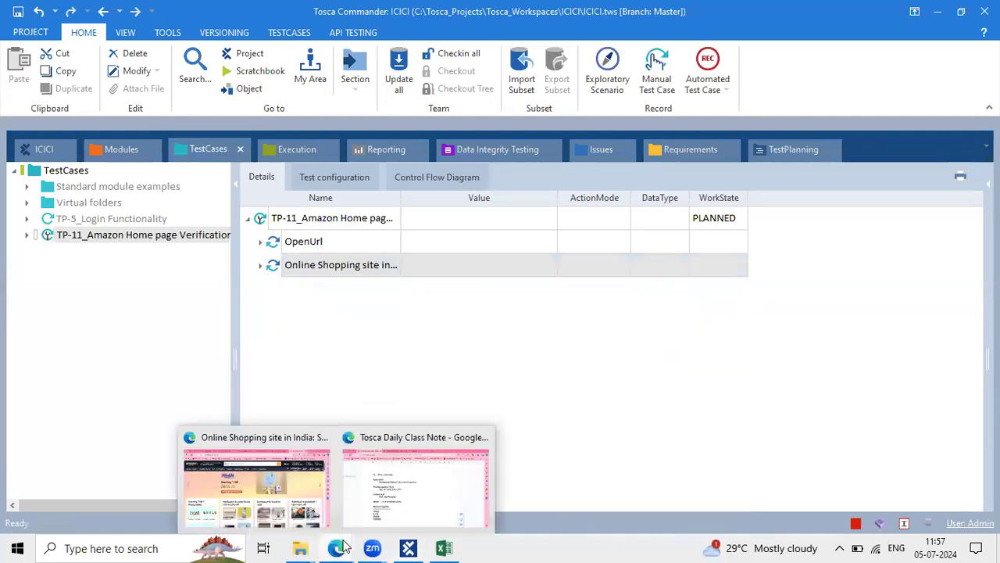
# Review the control properties in the Tosca Daily Class Note document, then return to Tosca Commander
pyautogui.click(379, 470)
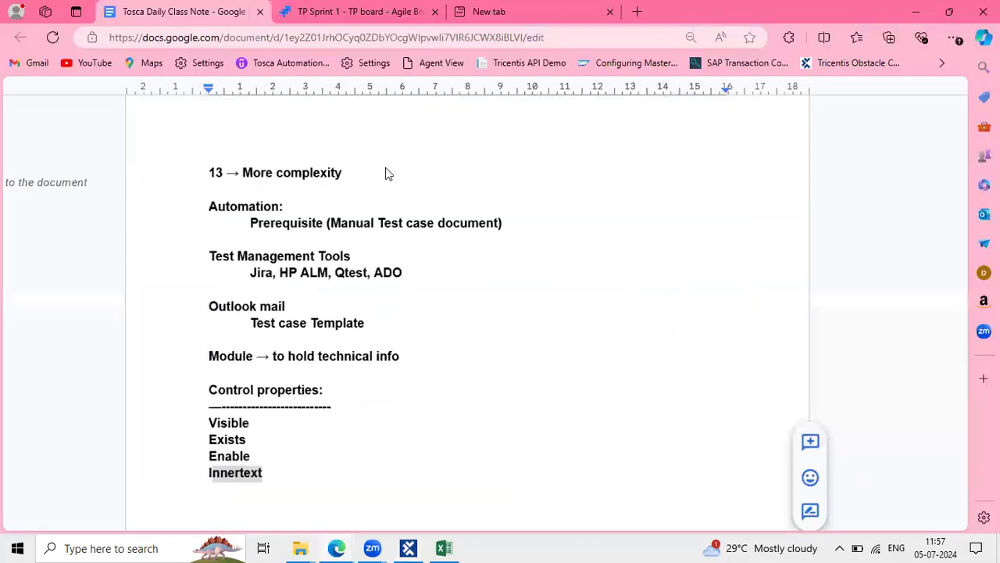
pyautogui.click(351, 11)
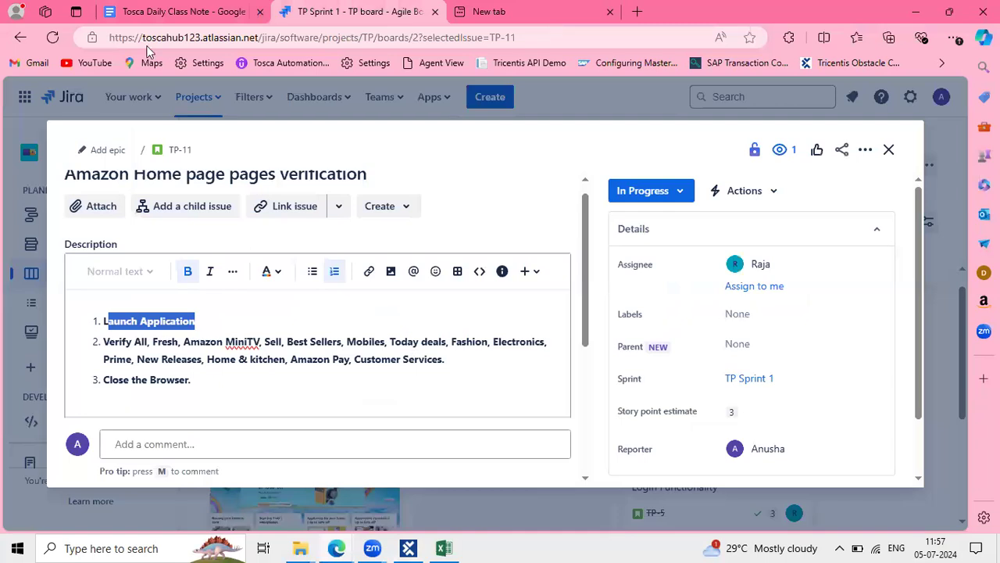
pyautogui.click(121, 9)
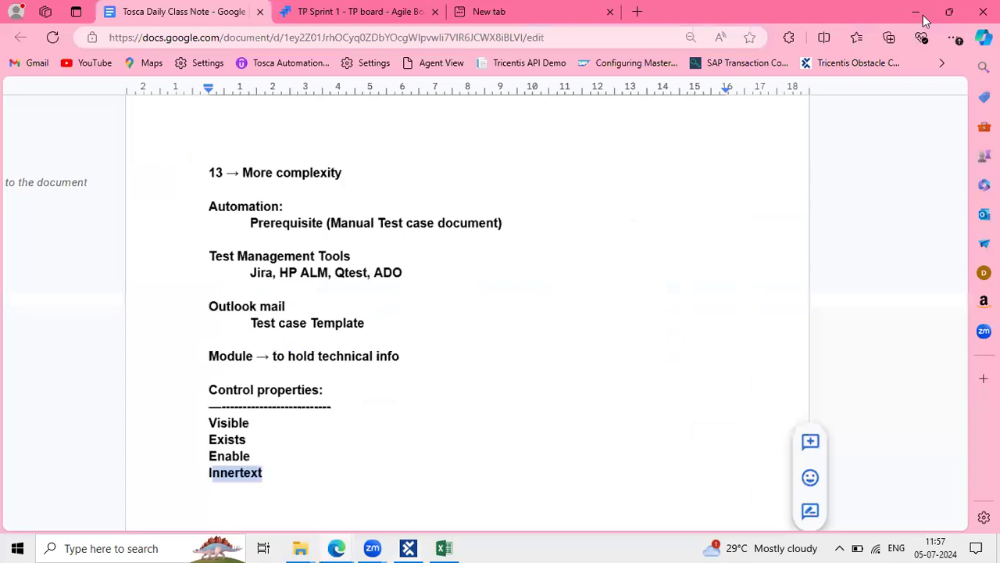
pyautogui.hotkey('alt', 'Tab')
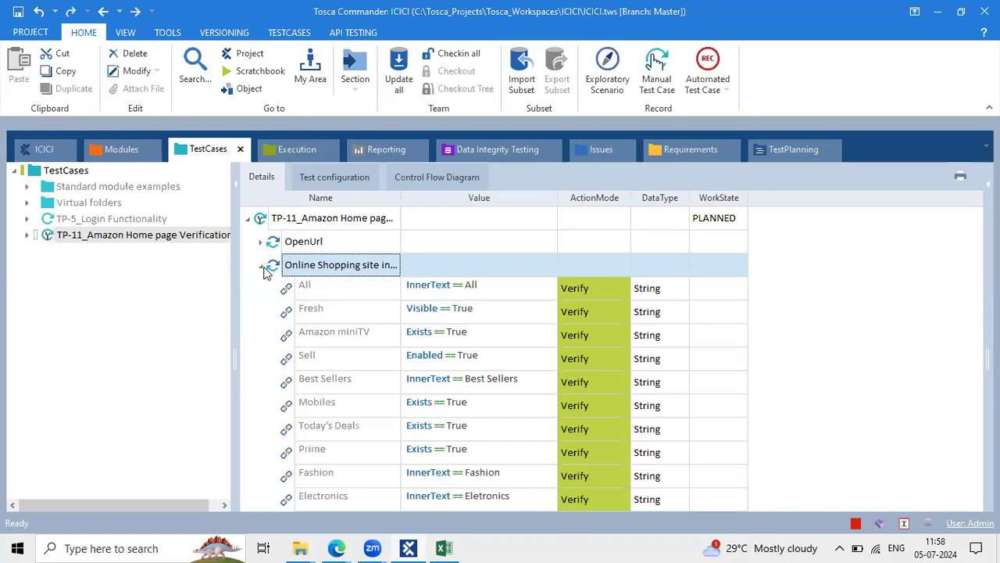
# Review TP-11's Today's Deals, Fresh and All steps, then collapse the Online Shopping site folder
pyautogui.click(350, 119)
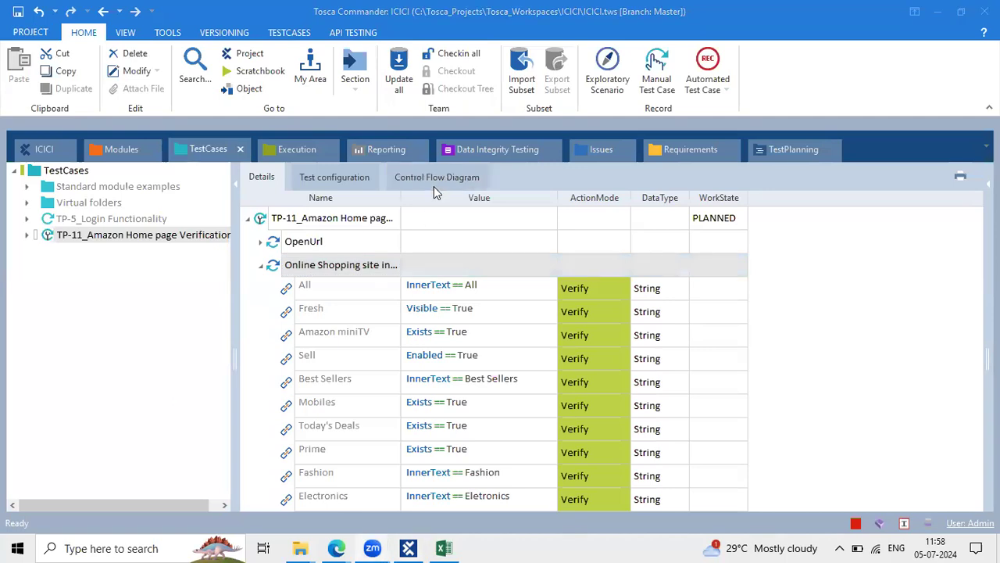
pyautogui.click(536, 425)
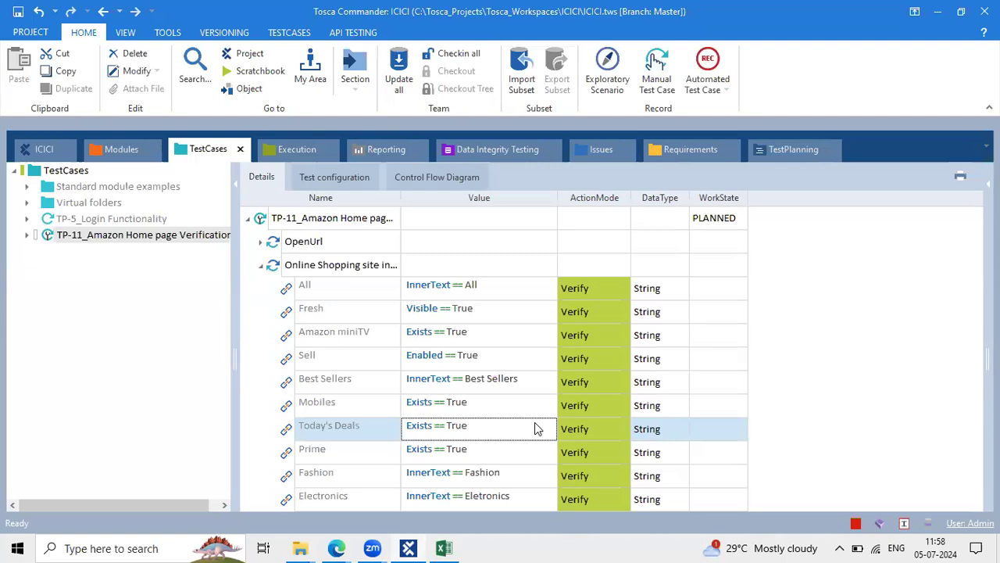
pyautogui.click(160, 235)
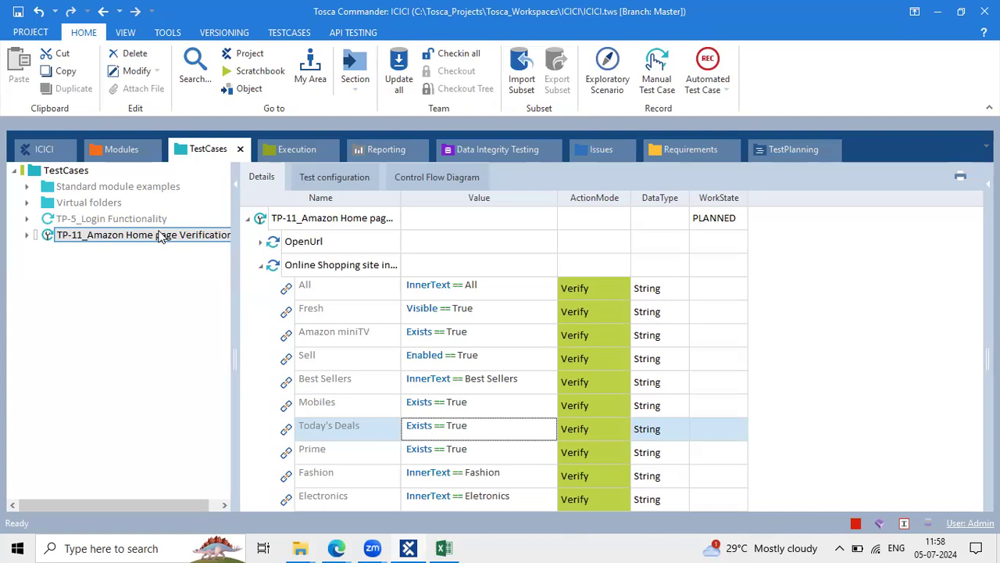
pyautogui.click(471, 315)
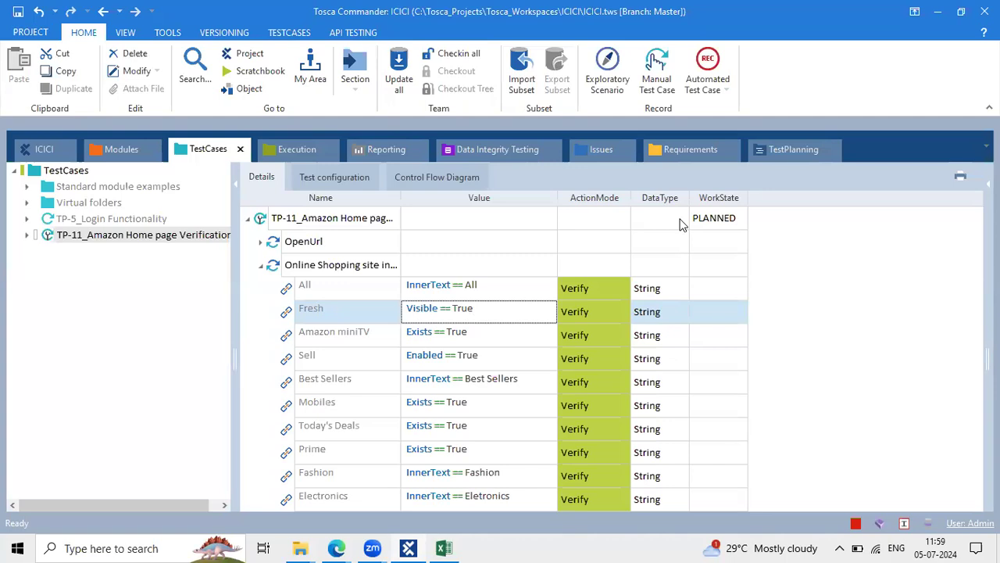
pyautogui.click(445, 286)
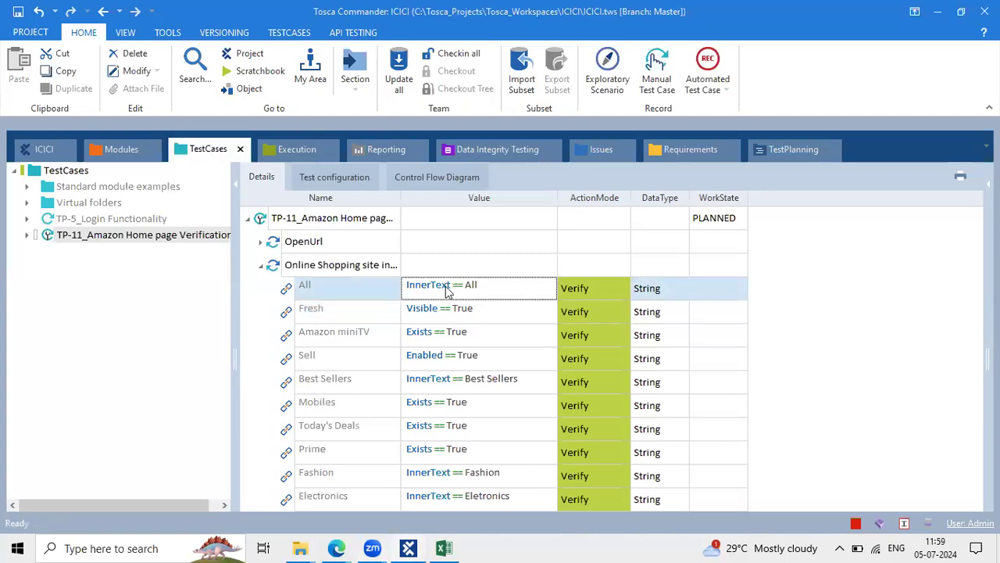
pyautogui.click(309, 264)
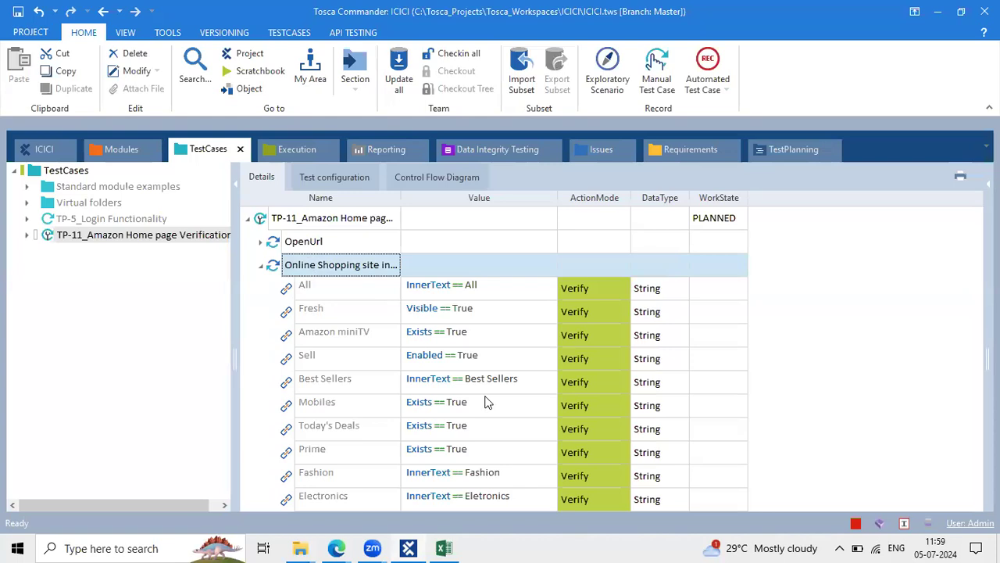
pyautogui.click(260, 266)
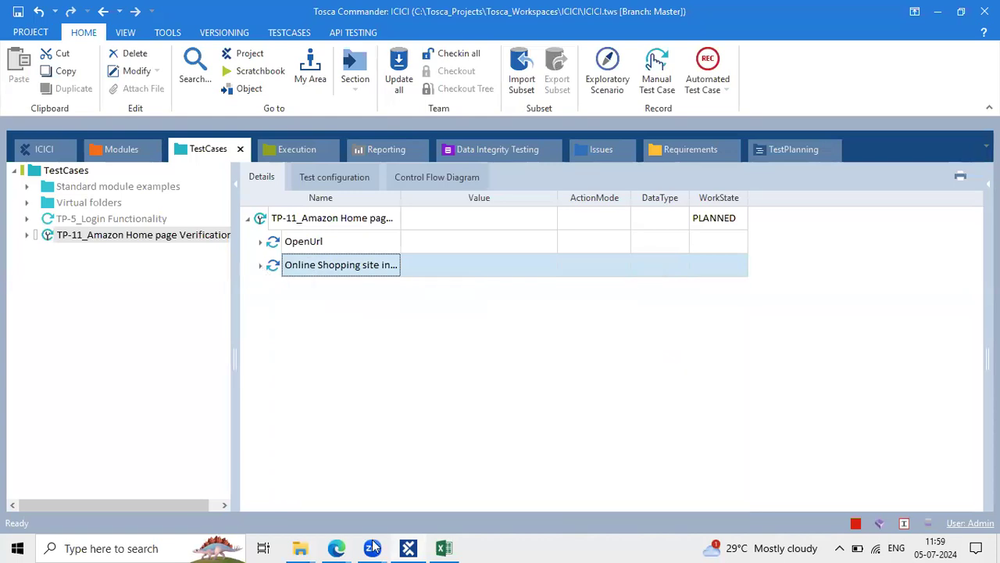
# Check the 'Close the Browser.' step in TP-11's description, then close the issue back to the sprint board
pyautogui.moveTo(336, 548)
pyautogui.click(439, 465)
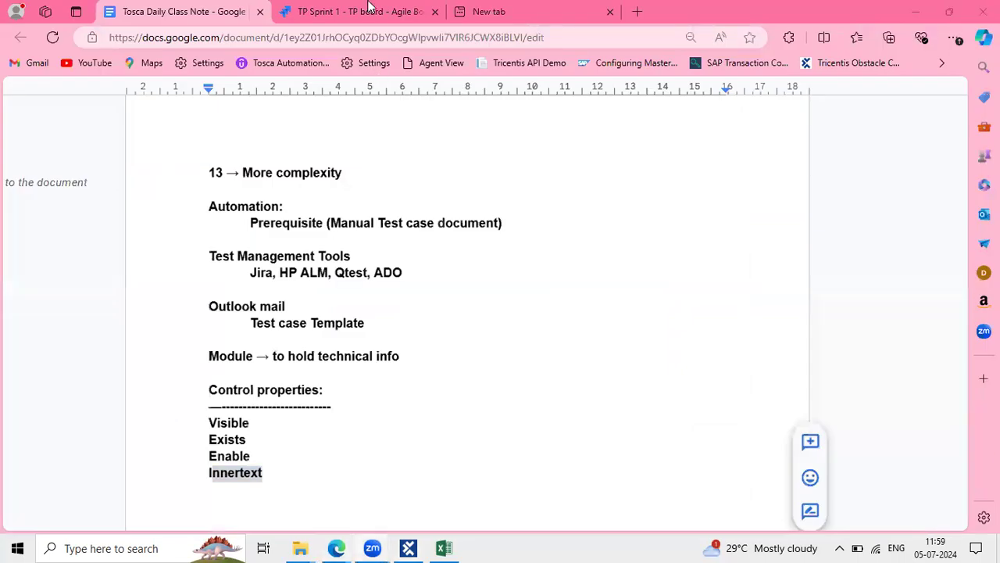
pyautogui.hotkey('ctrl', 'Tab')
pyautogui.moveTo(210, 335); pyautogui.dragTo(96, 335)
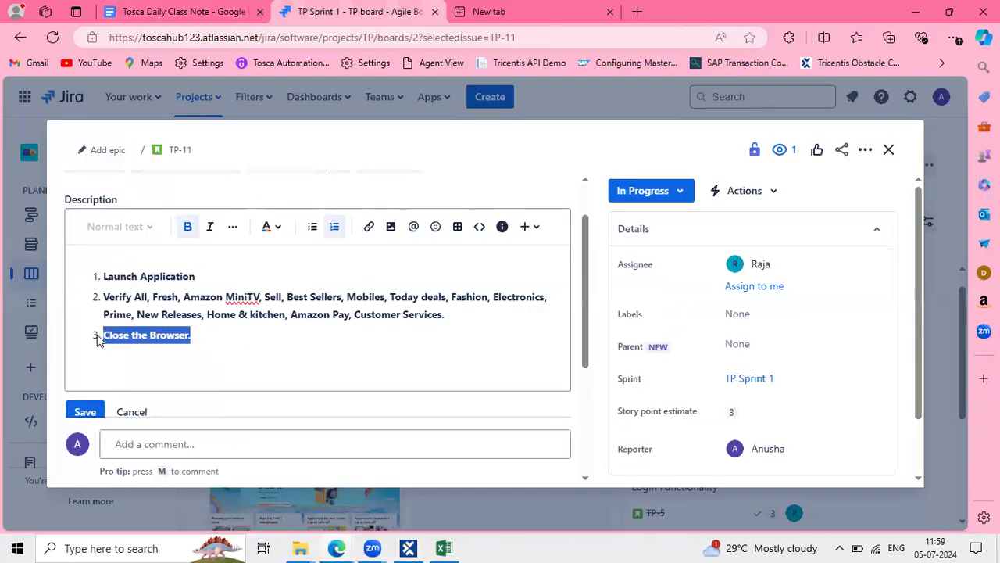
pyautogui.press('Left')
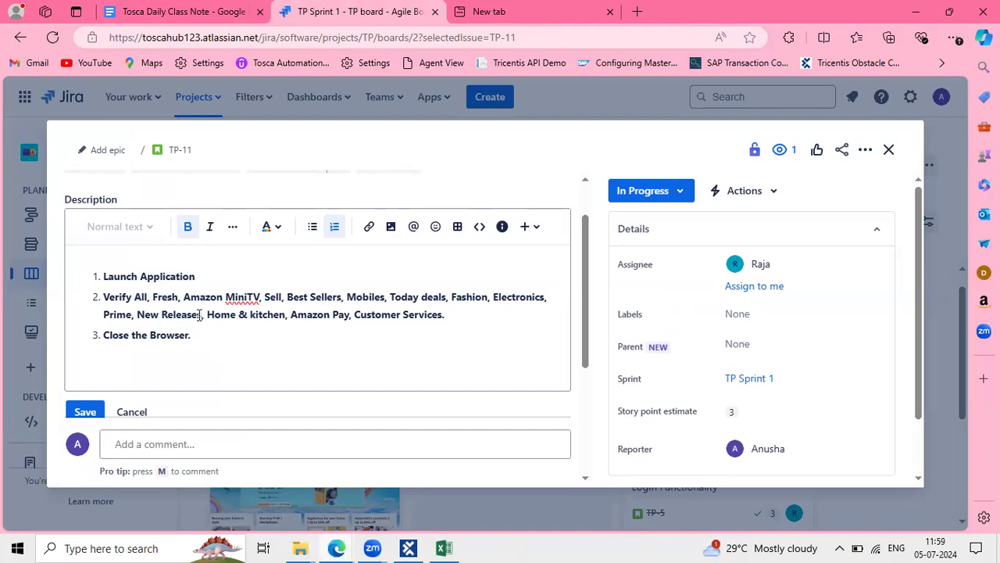
pyautogui.moveTo(224, 334); pyautogui.dragTo(100, 340)
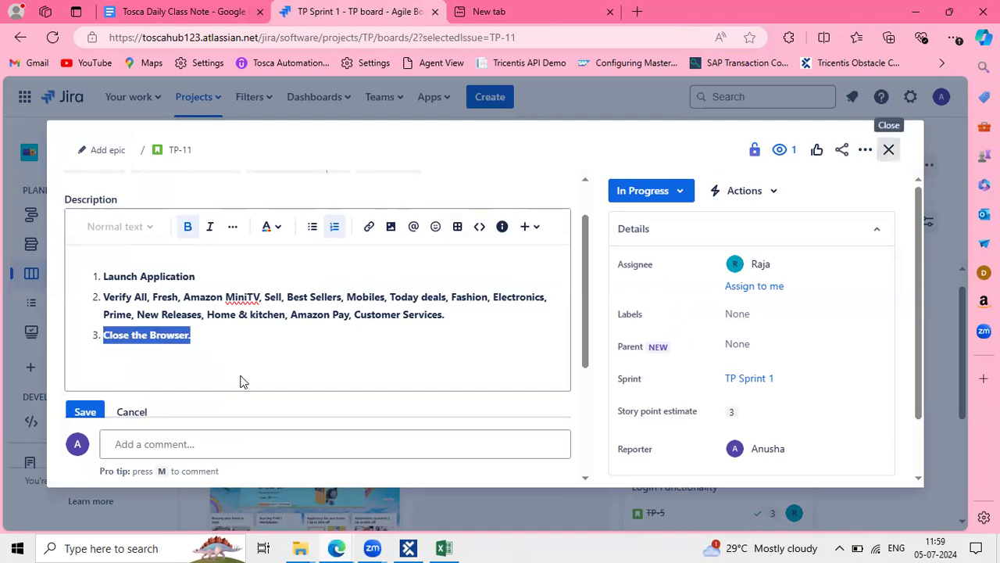
pyautogui.click(886, 150)
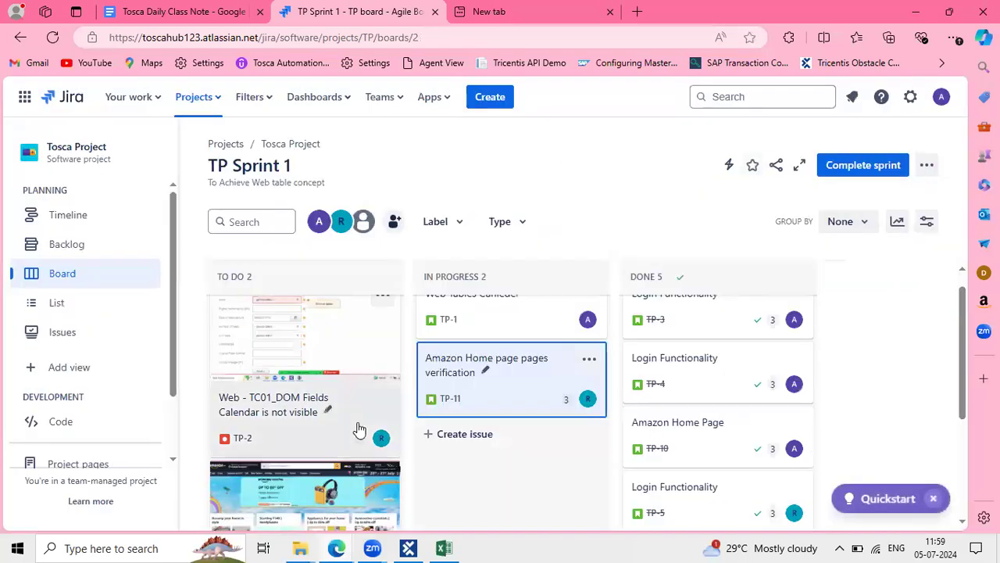
# Drag the CloseBrowser module from Standard modules > TBox XEngines > Html onto TP-11 as its last step
pyautogui.click(408, 548)
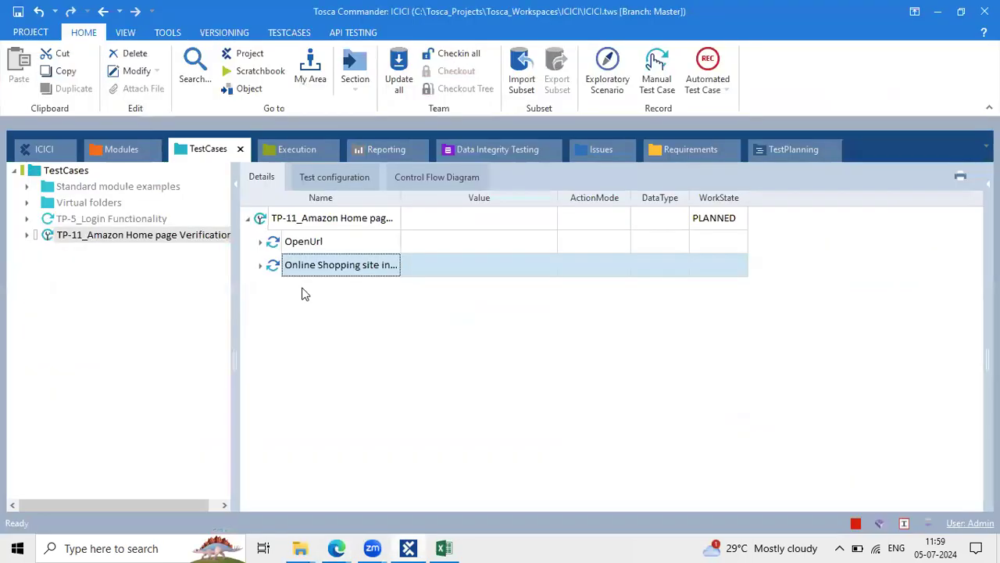
pyautogui.click(129, 151)
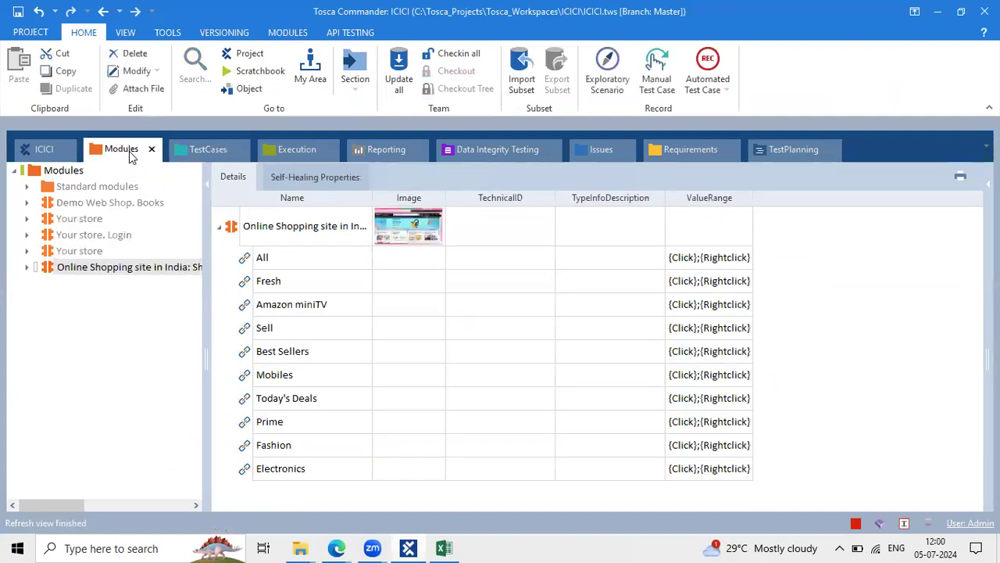
pyautogui.click(64, 186)
pyautogui.click(26, 186)
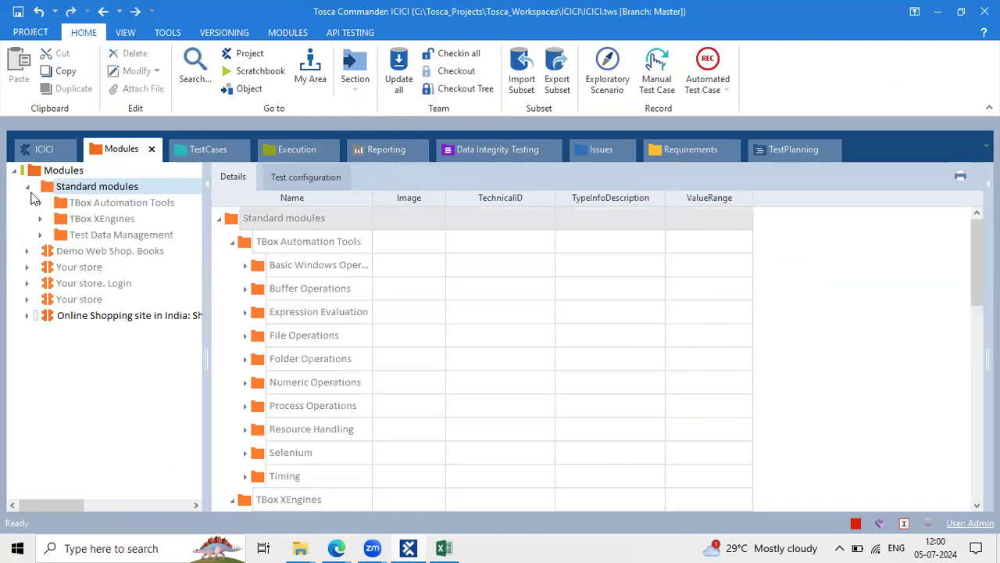
pyautogui.click(86, 218)
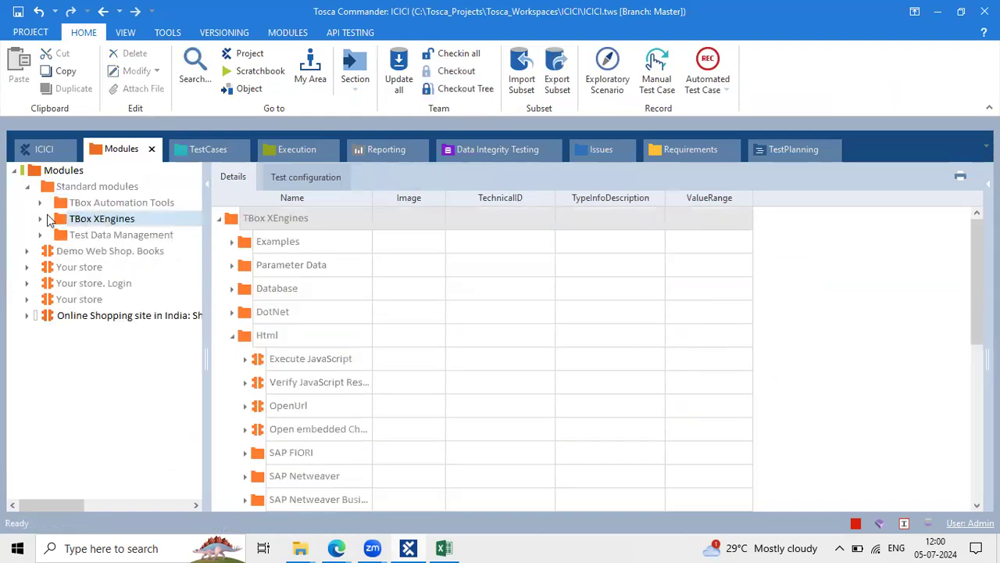
pyautogui.click(40, 218)
pyautogui.click(94, 301)
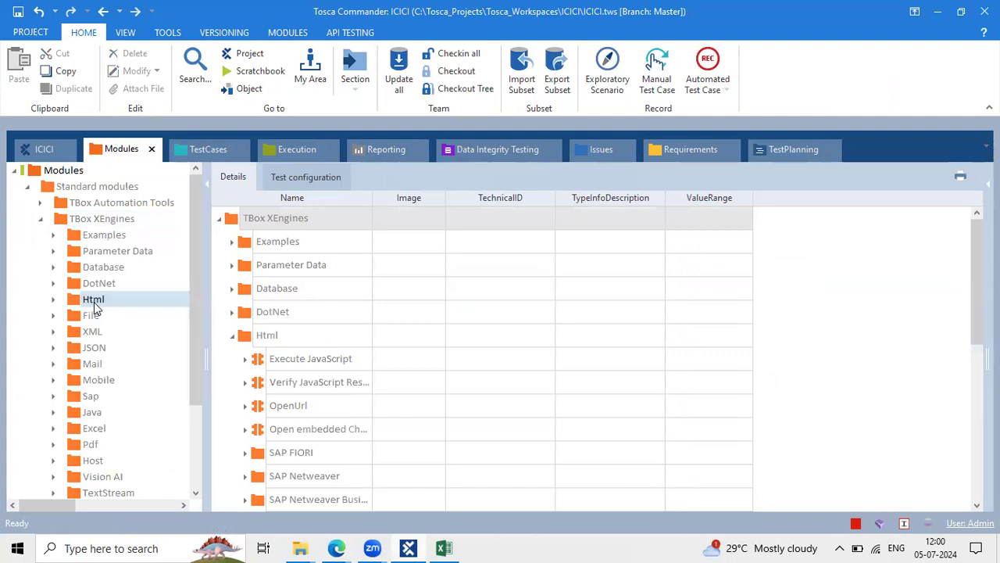
pyautogui.click(266, 430)
pyautogui.moveTo(265, 430); pyautogui.dragTo(279, 225)
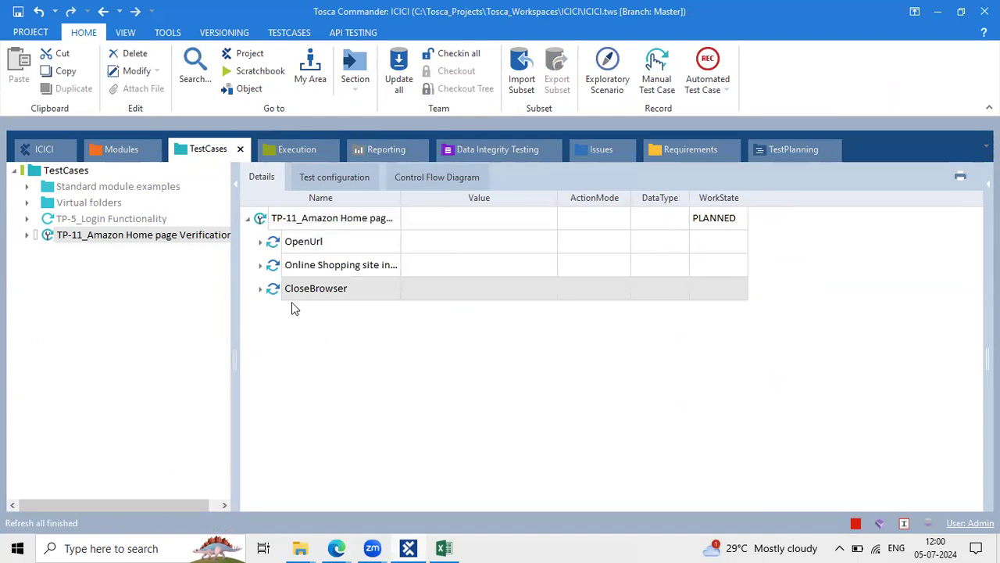
# Check the Amazon window's title and set the CloseBrowser Title value to Online*
pyautogui.click(336, 548)
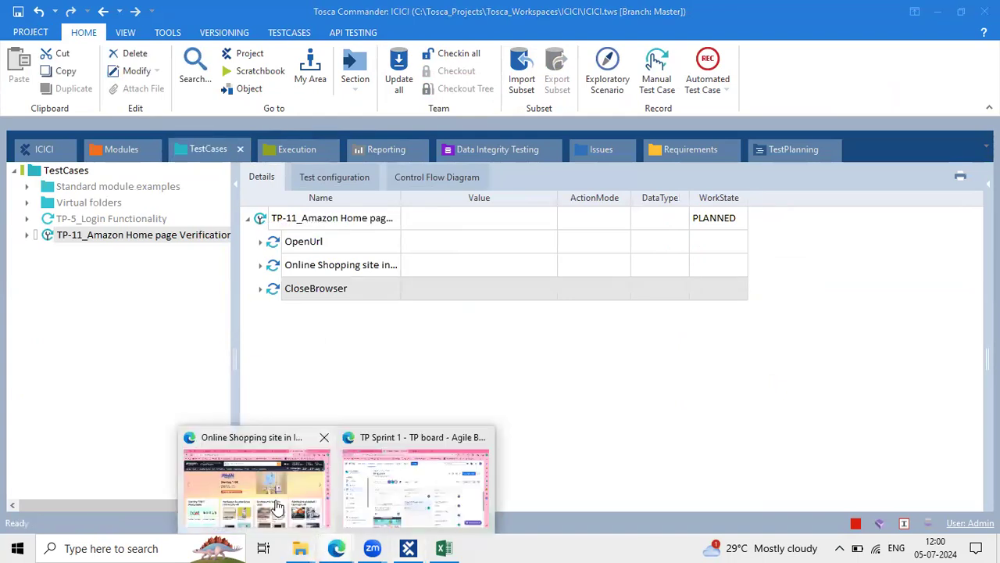
pyautogui.click(275, 507)
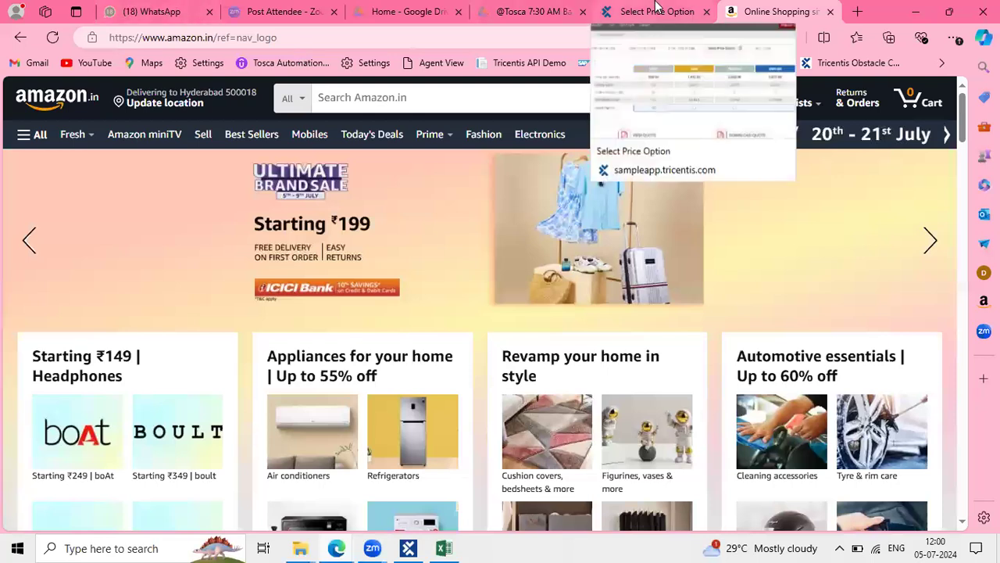
pyautogui.click(408, 548)
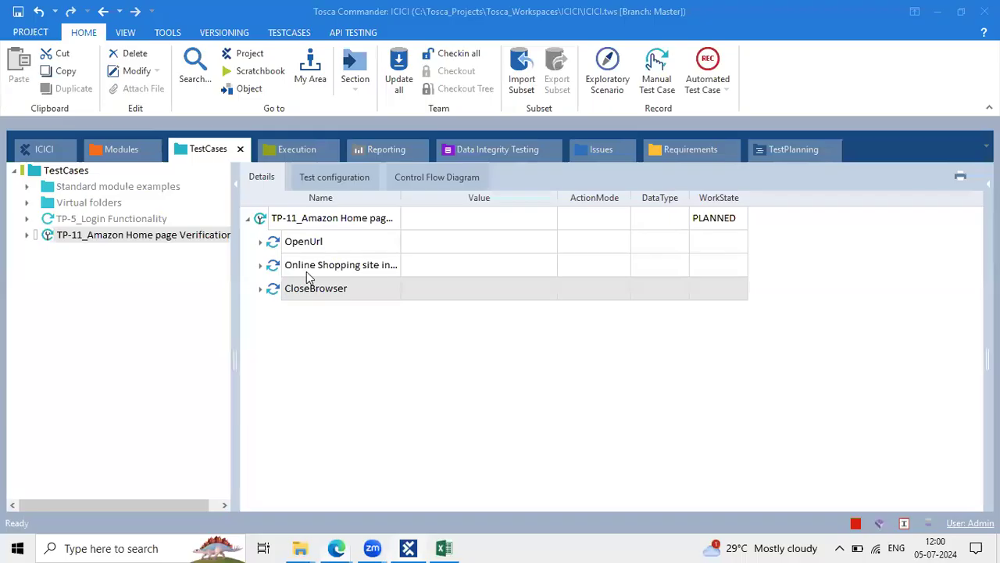
pyautogui.click(360, 284)
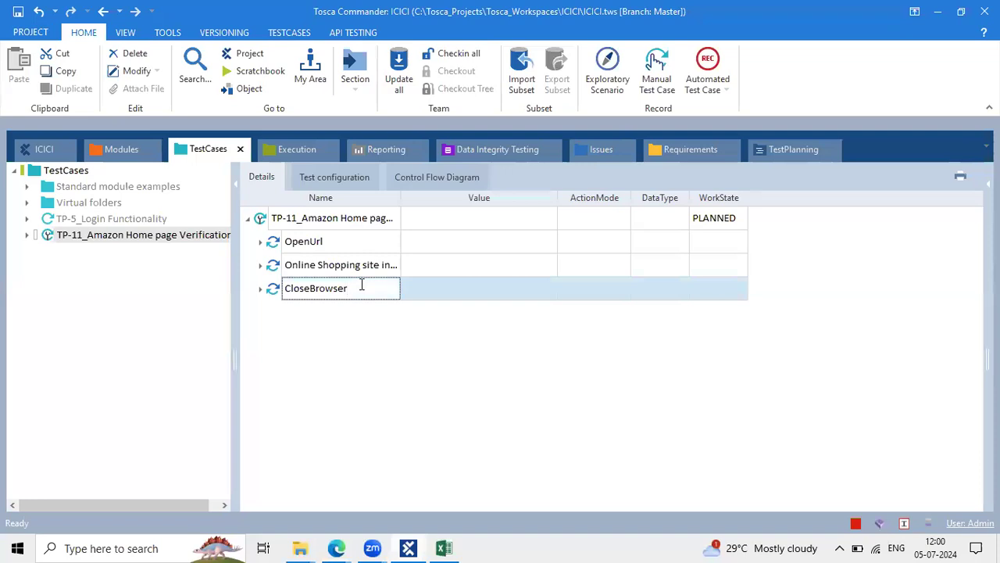
pyautogui.hotkey('alt', 'Tab')
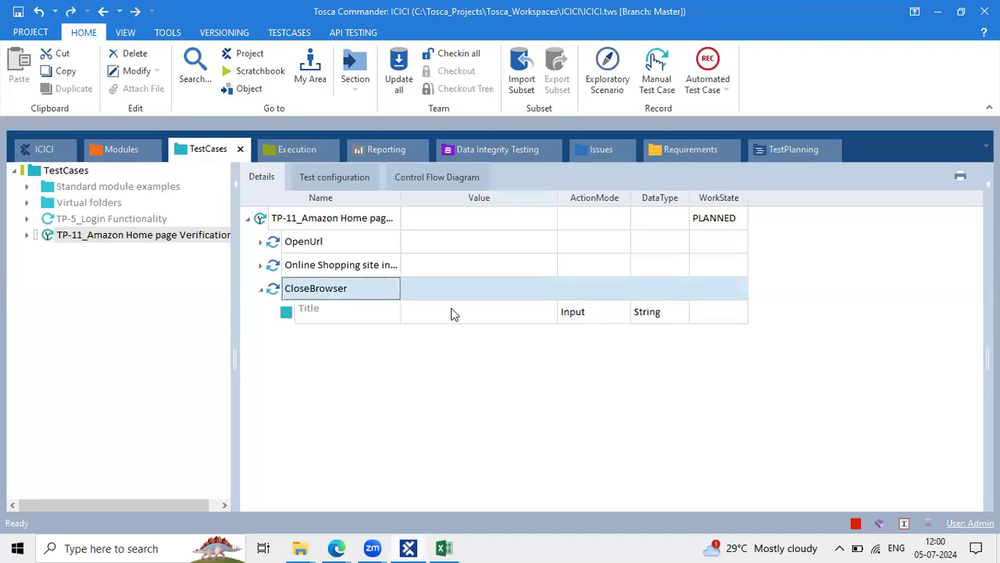
pyautogui.click(453, 312)
pyautogui.click(453, 313)
pyautogui.write('Online*')
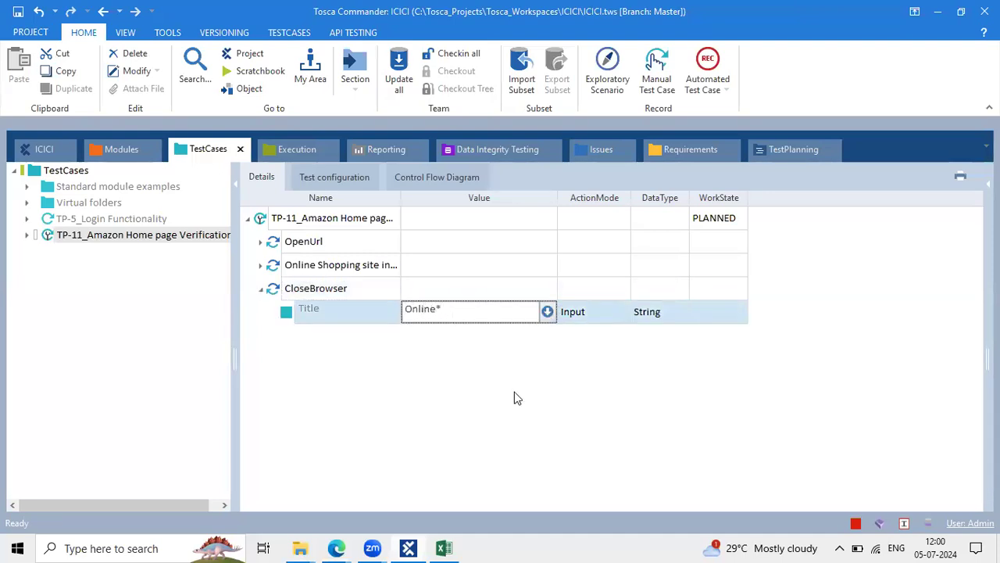
pyautogui.press('Return')
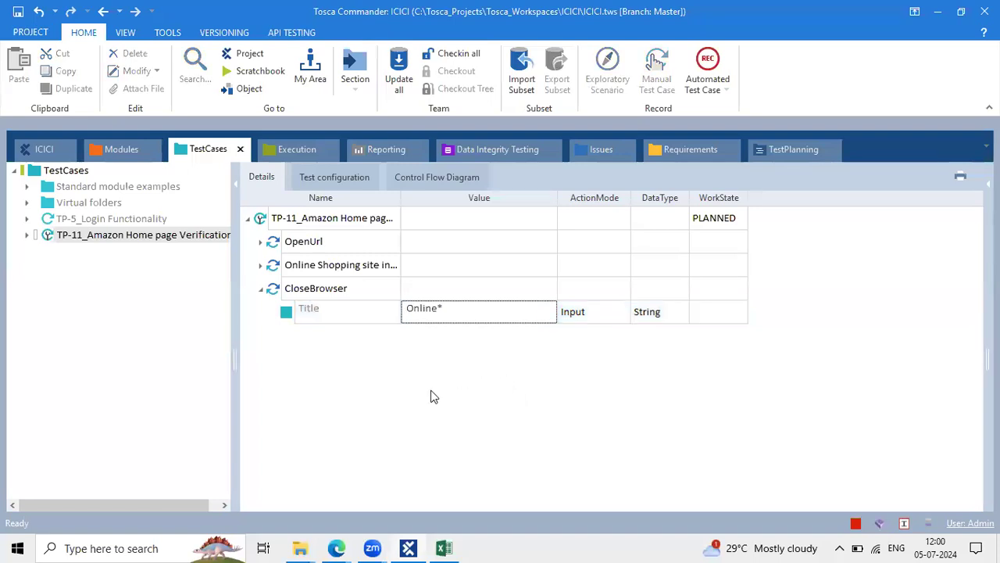
# Close the Amazon shopping tab and minimize the browser
pyautogui.click(336, 548)
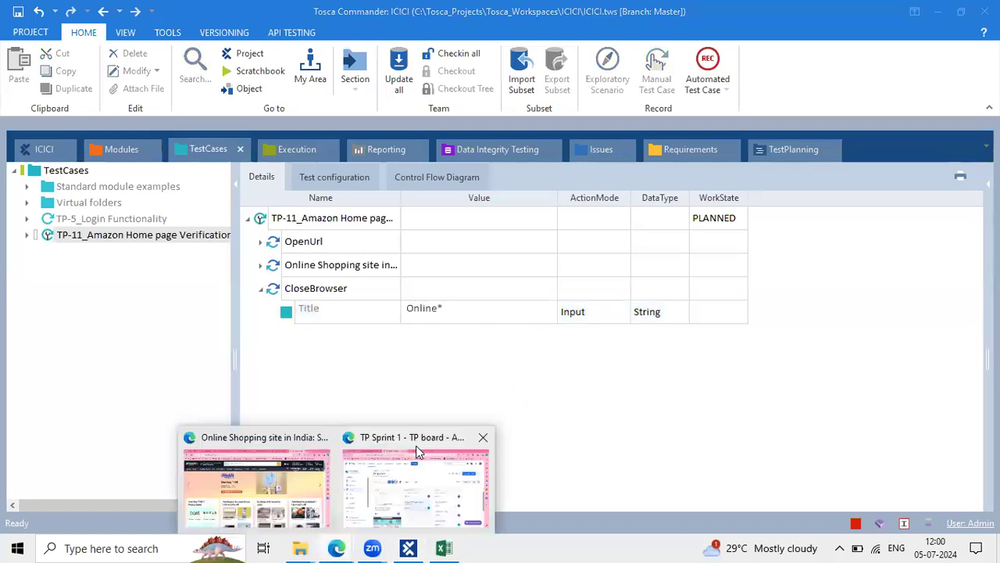
pyautogui.click(281, 479)
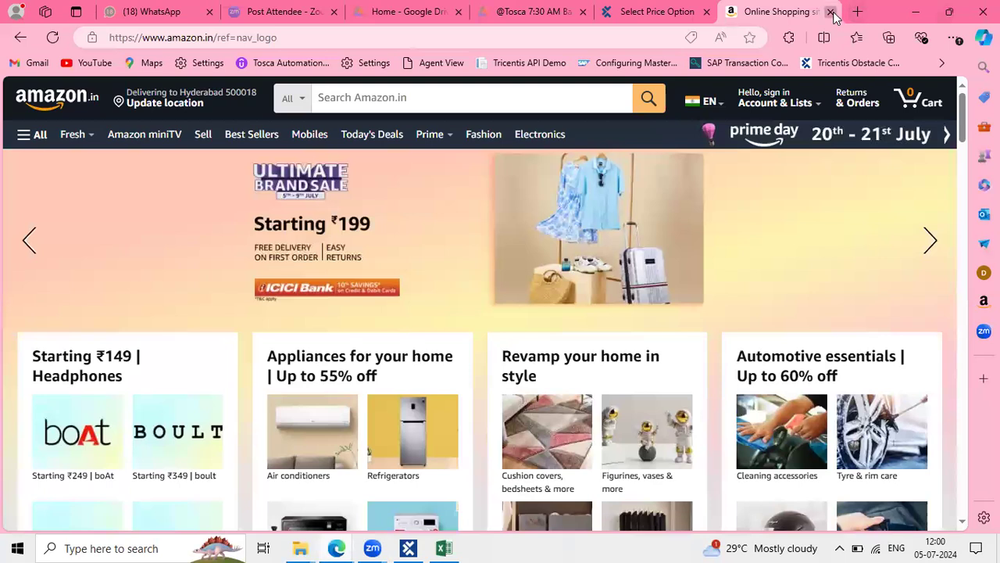
pyautogui.click(830, 11)
pyautogui.click(916, 11)
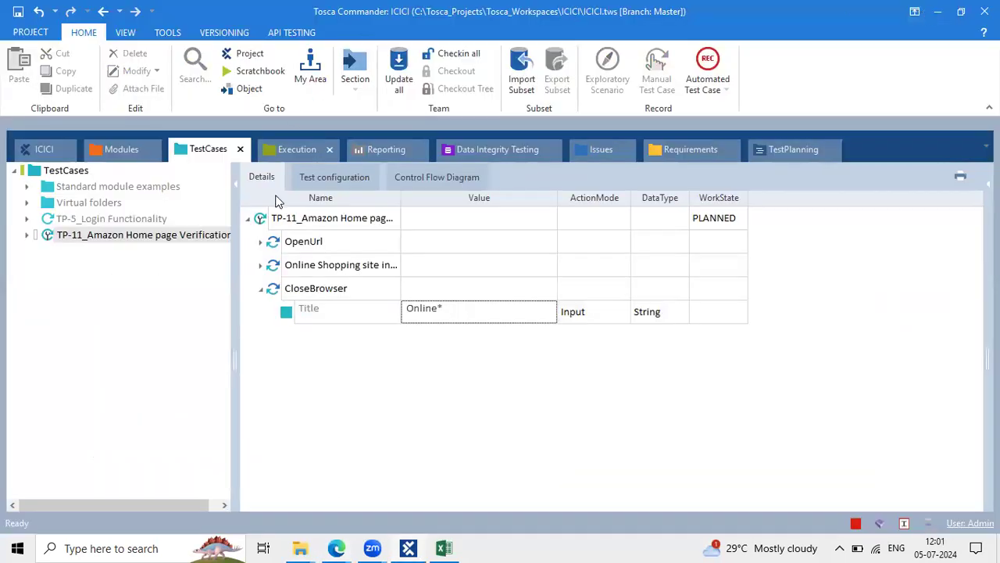
# Review TP-11's OpenUrl, shopping page and CloseBrowser steps, then run it in the ScratchBook
pyautogui.click(273, 216)
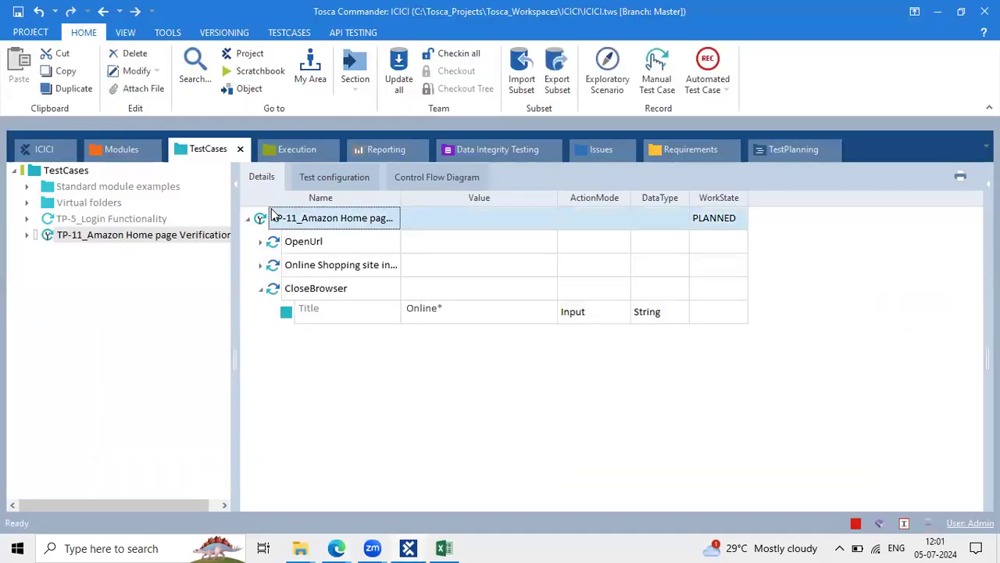
pyautogui.click(260, 241)
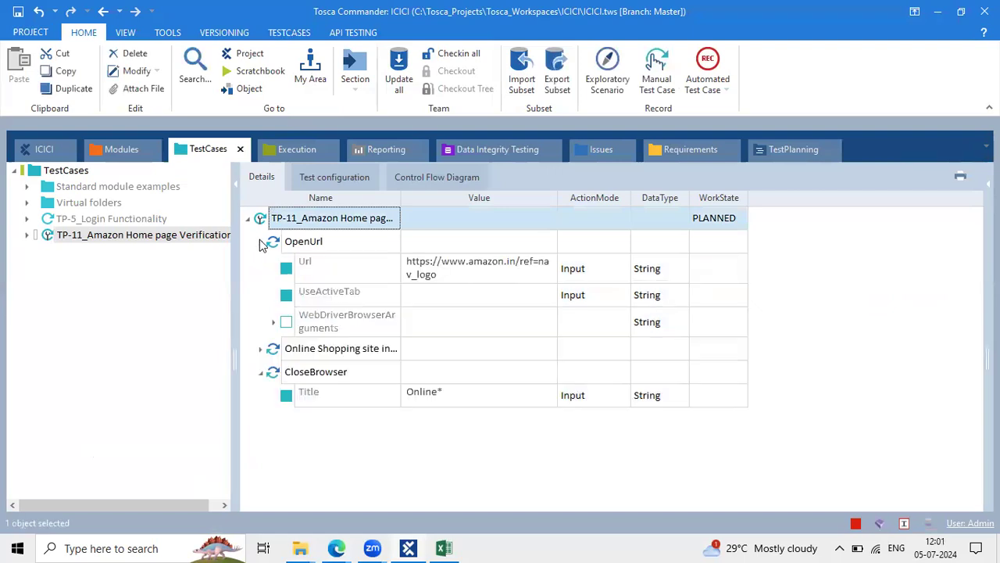
pyautogui.click(260, 242)
pyautogui.click(261, 265)
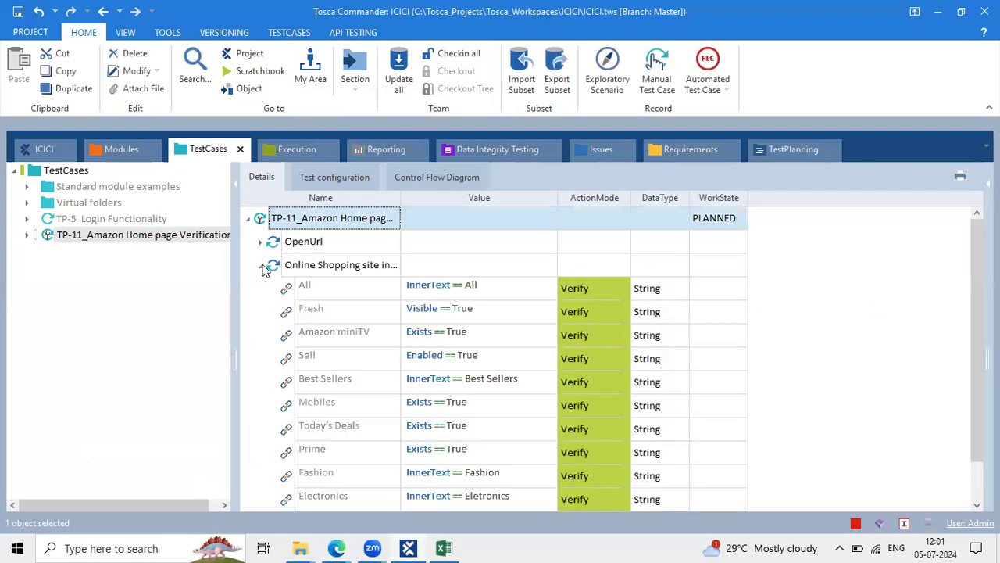
pyautogui.click(261, 265)
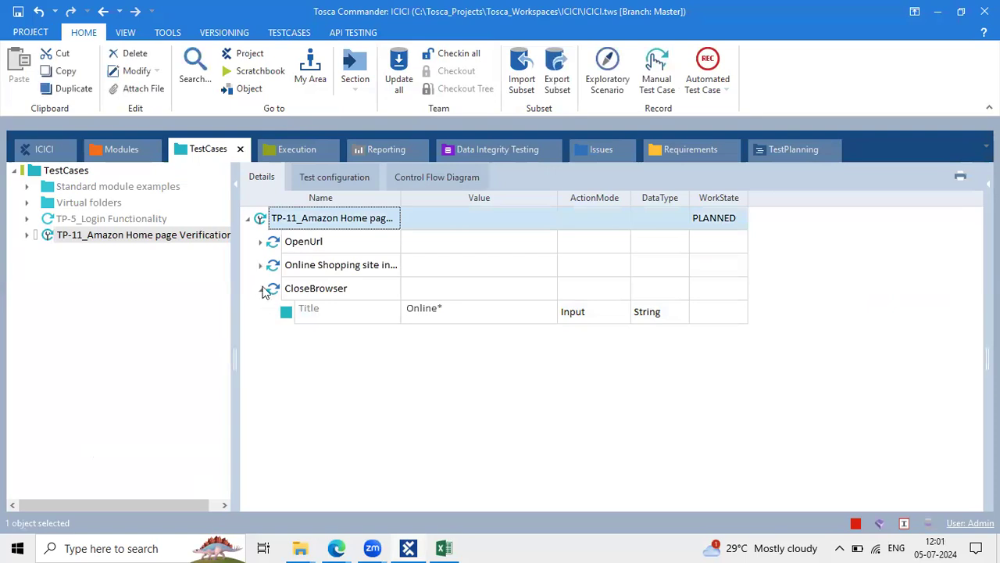
pyautogui.click(261, 289)
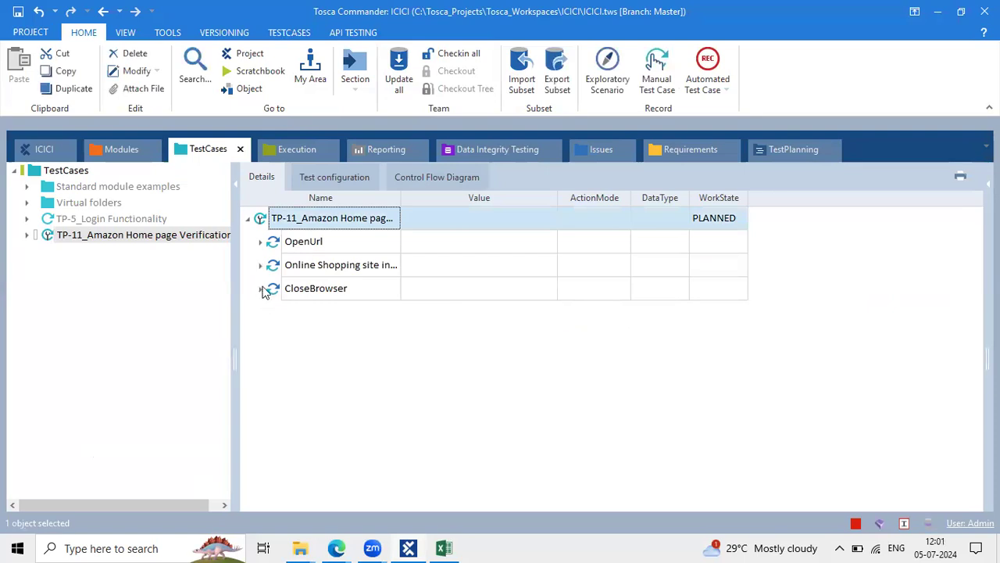
pyautogui.rightClick(263, 218)
pyautogui.click(323, 249)
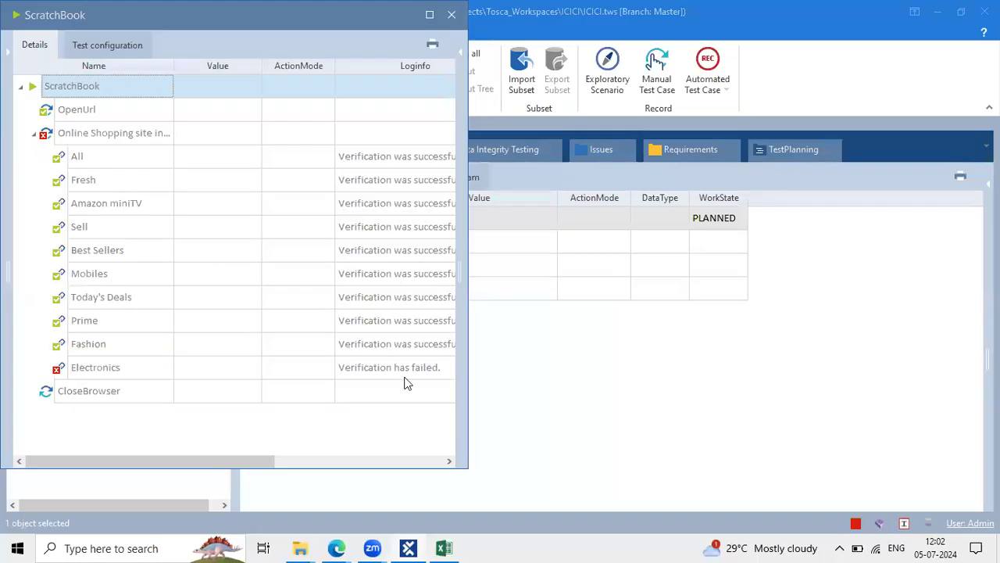
# Compare the Electronics failure's expected 'Eletronics' with actual 'Electronics', then close the ScratchBook
pyautogui.click(405, 378)
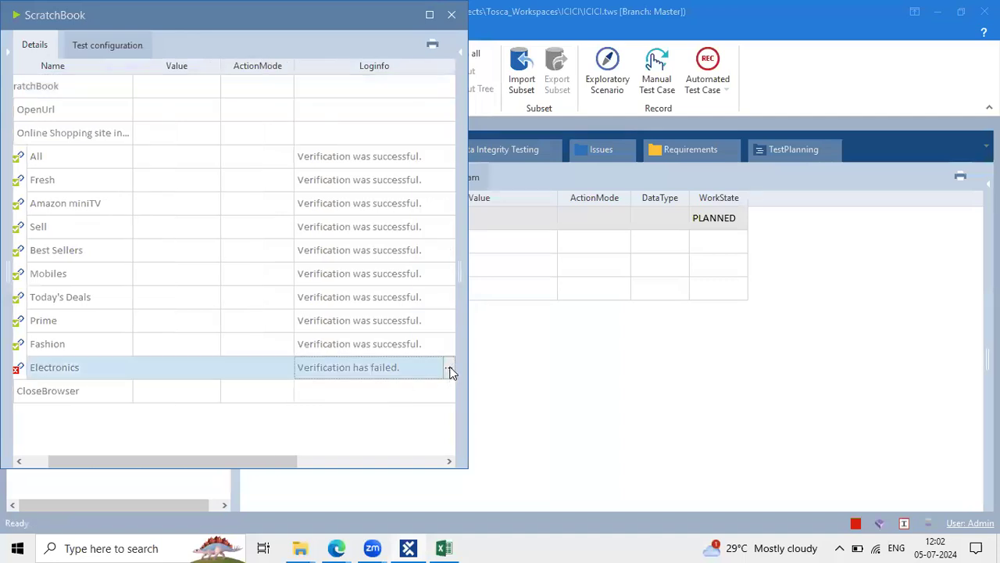
pyautogui.click(448, 367)
pyautogui.click(431, 401)
pyautogui.moveTo(430, 399); pyautogui.dragTo(387, 397)
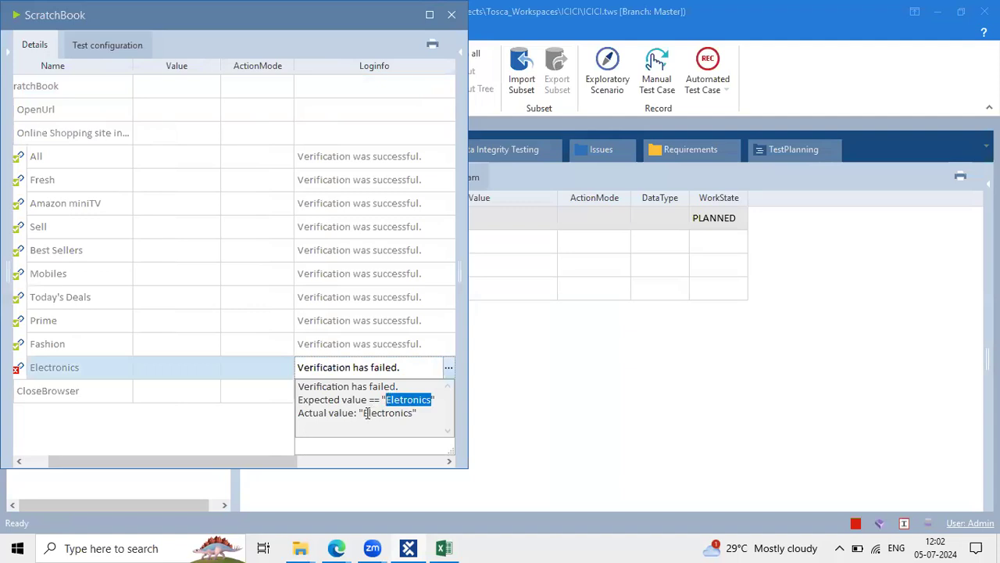
pyautogui.click(366, 412)
pyautogui.moveTo(366, 412); pyautogui.dragTo(418, 409)
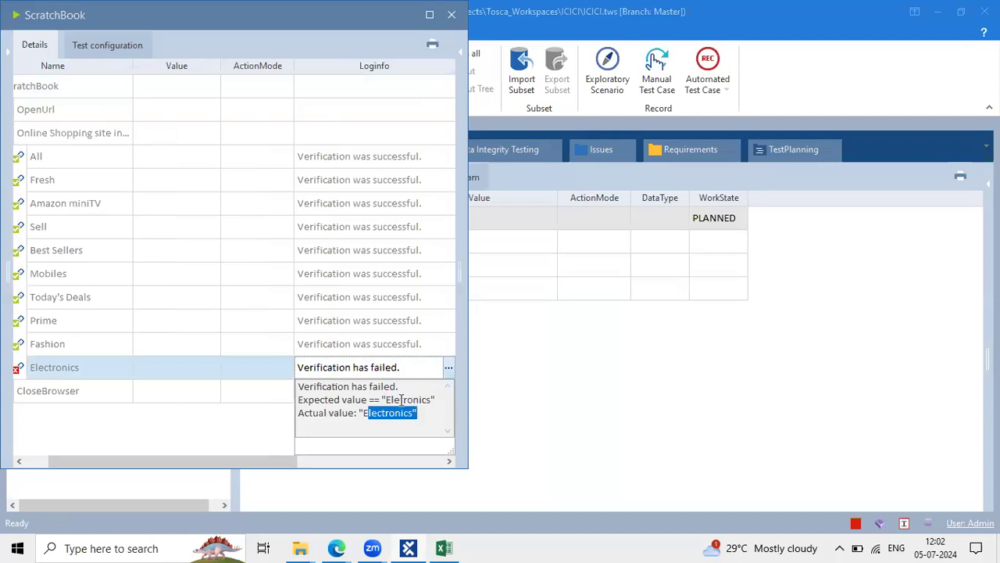
pyautogui.click(402, 400)
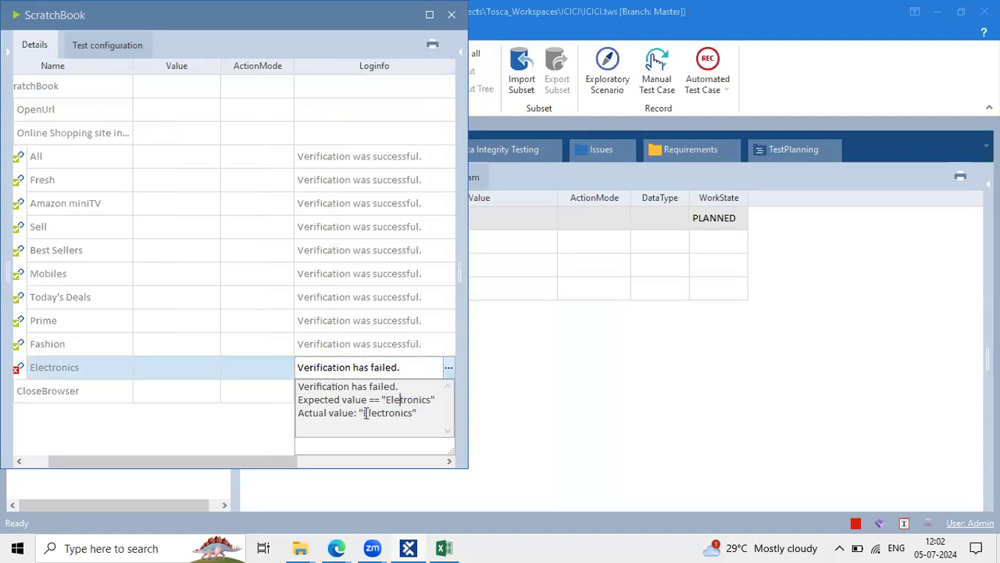
pyautogui.moveTo(363, 413); pyautogui.dragTo(414, 413)
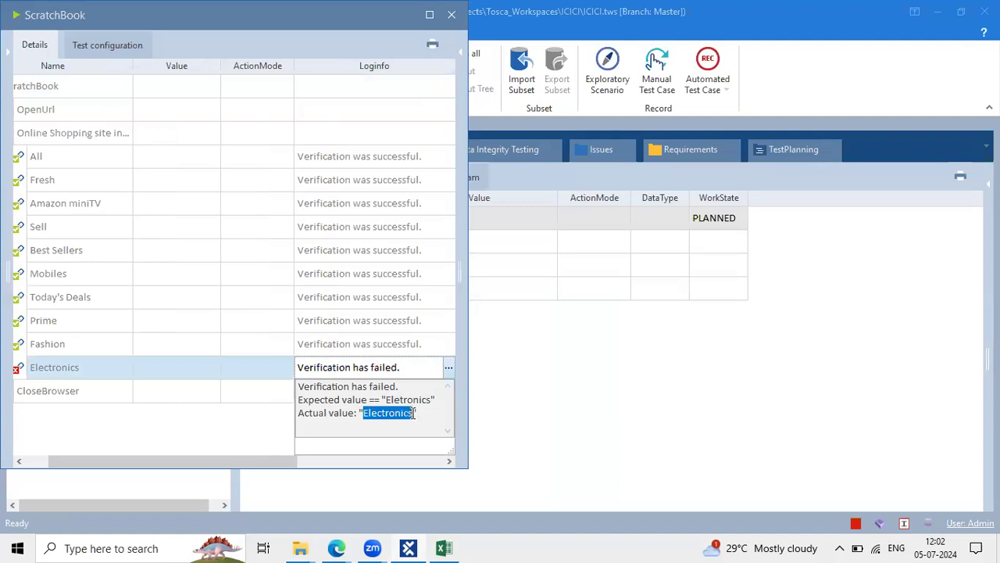
pyautogui.click(451, 14)
# Correct the Electronics check's value to InnerText == Electronics
pyautogui.click(260, 264)
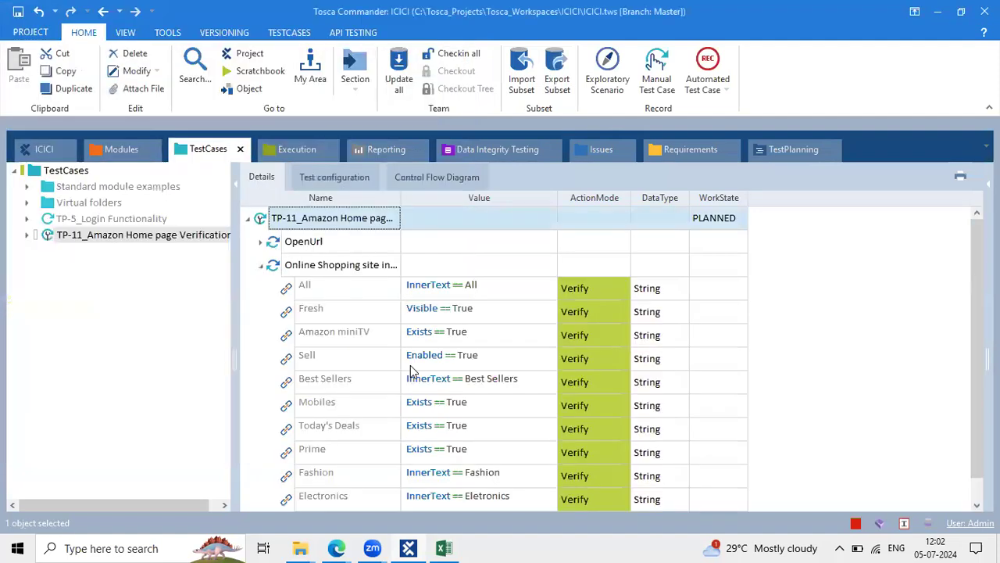
pyautogui.scroll(-1, 469, 406)
pyautogui.click(516, 470)
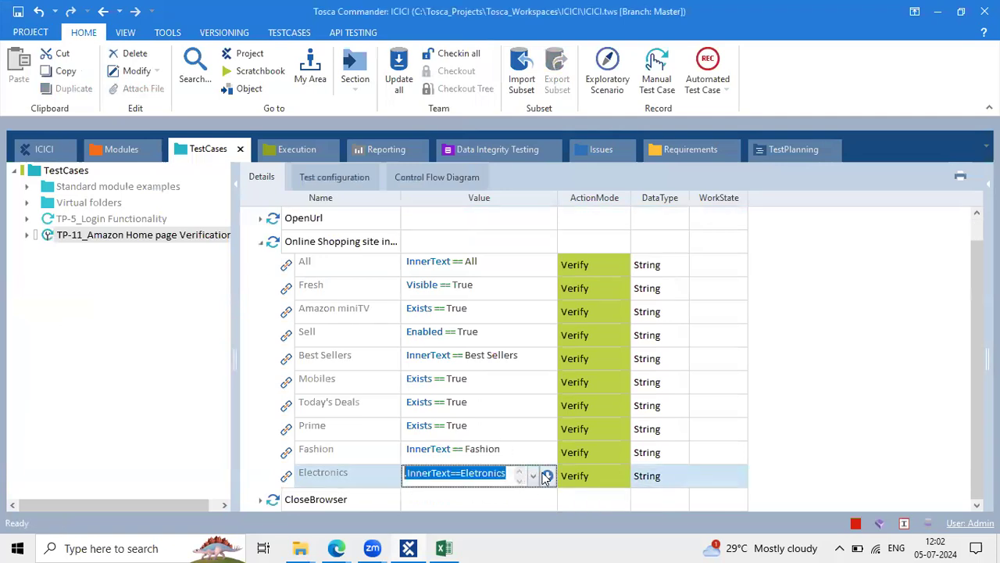
pyautogui.click(547, 475)
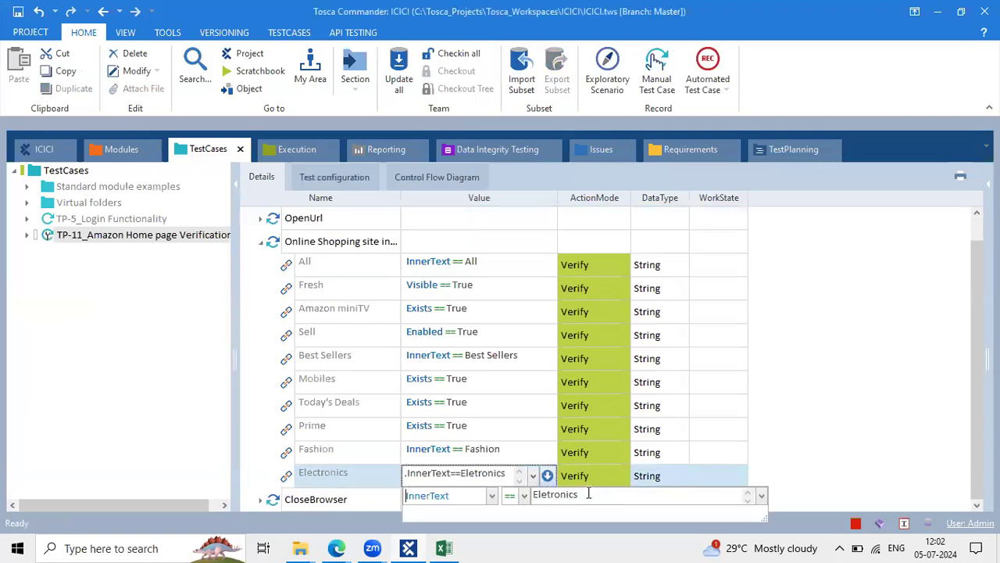
pyautogui.doubleClick(588, 494)
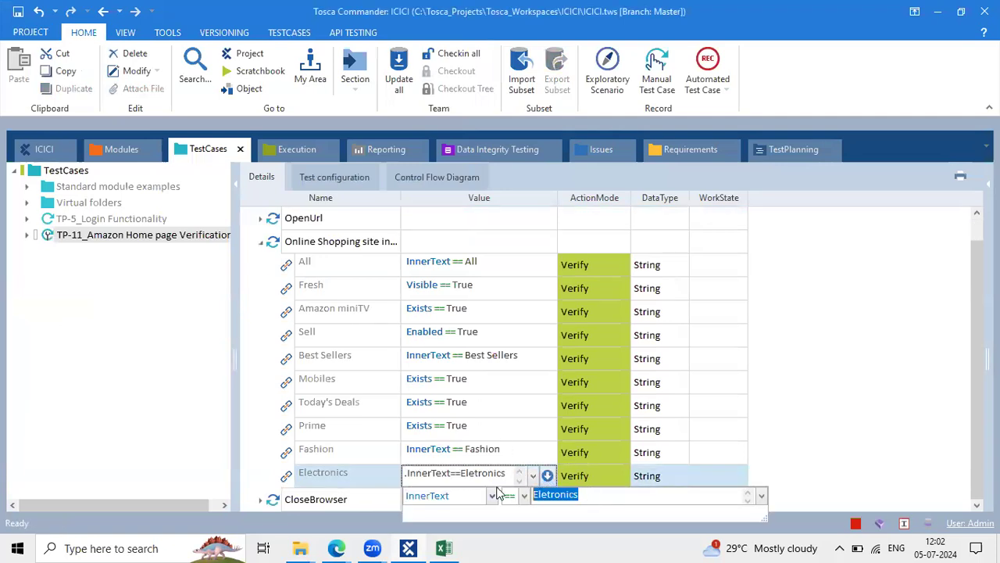
pyautogui.click(377, 366)
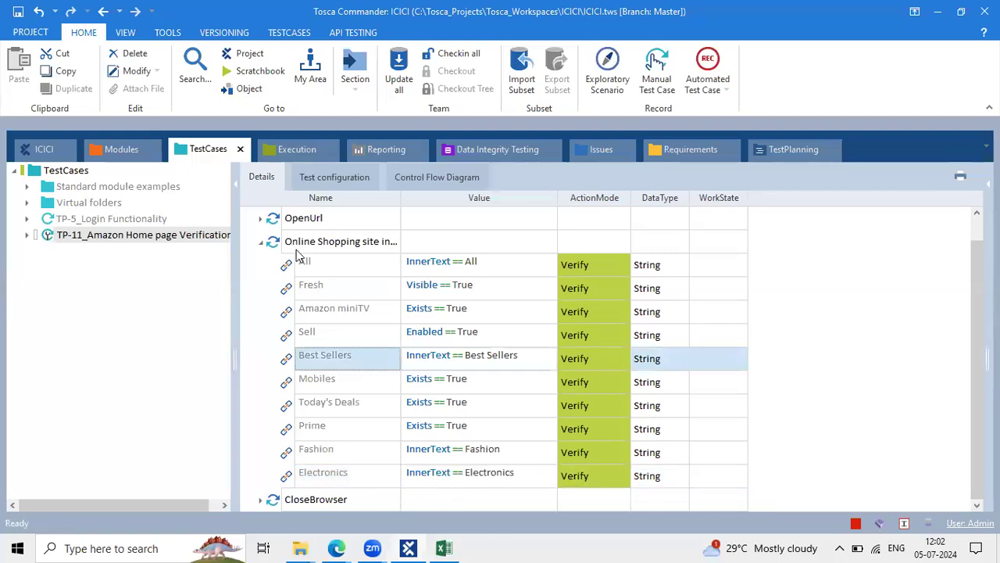
pyautogui.scroll(1, 300, 256)
# Close the Amazon tab and rerun TP-11 in the ScratchBook
pyautogui.click(336, 547)
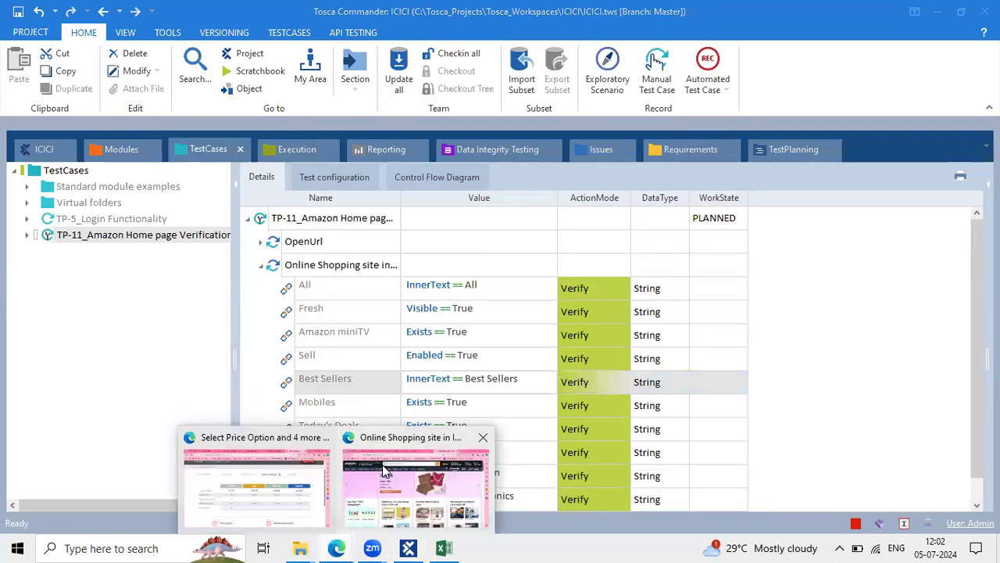
pyautogui.click(382, 469)
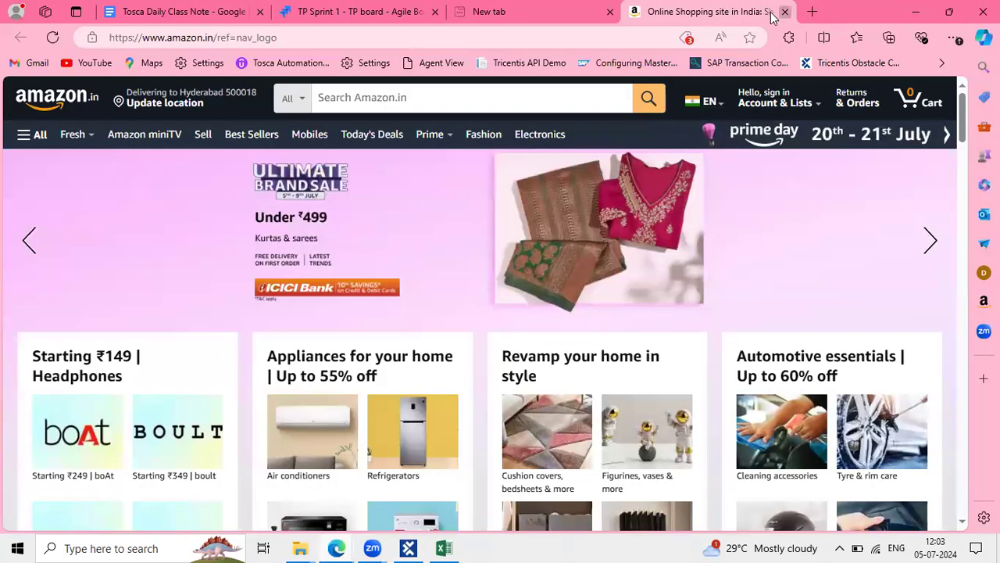
pyautogui.click(785, 12)
pyautogui.hotkey('alt', 'Tab')
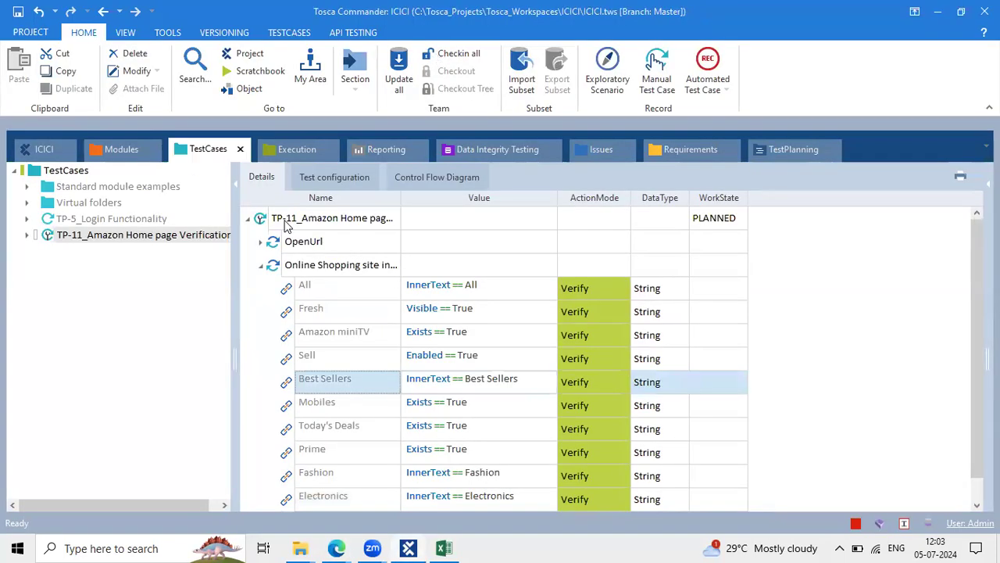
pyautogui.rightClick(286, 223)
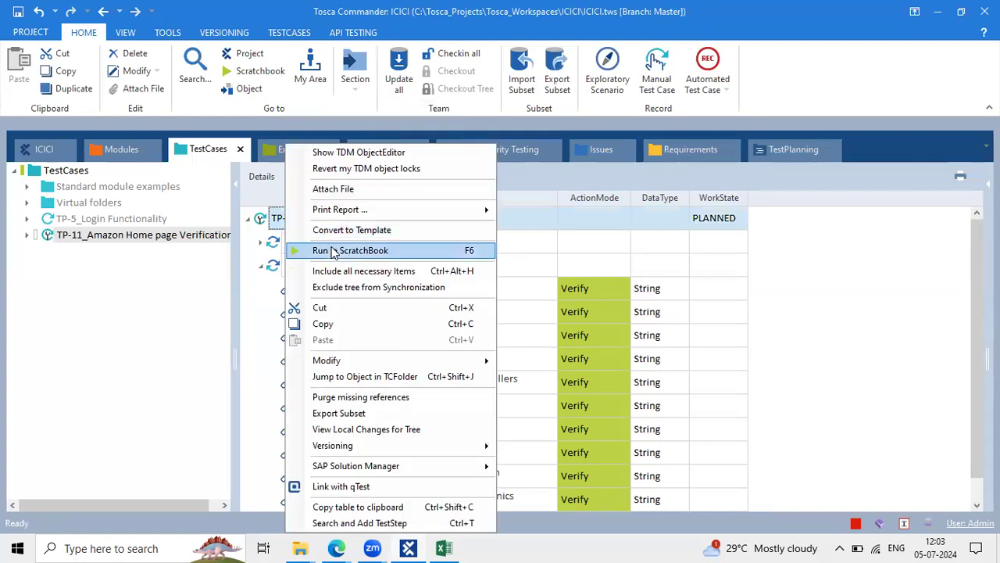
pyautogui.click(333, 250)
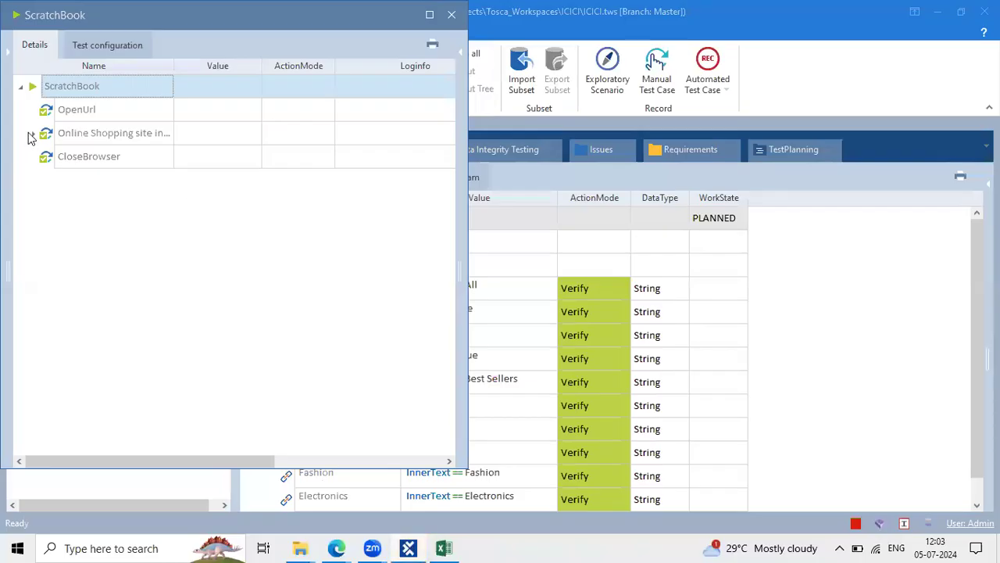
# Maximize the Online Shopping site results and read the All check's expected and actual values
pyautogui.click(28, 137)
pyautogui.click(429, 14)
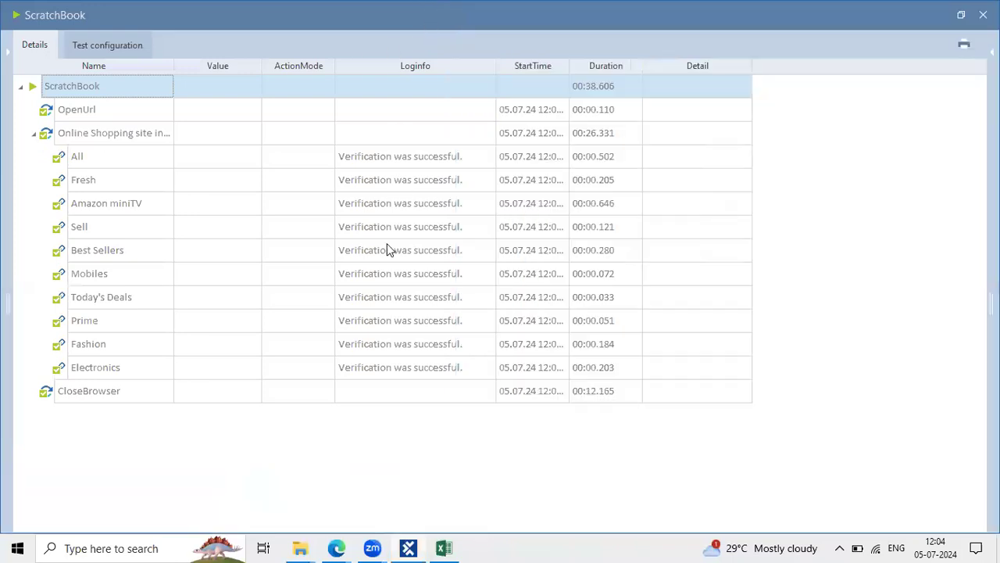
pyautogui.click(68, 111)
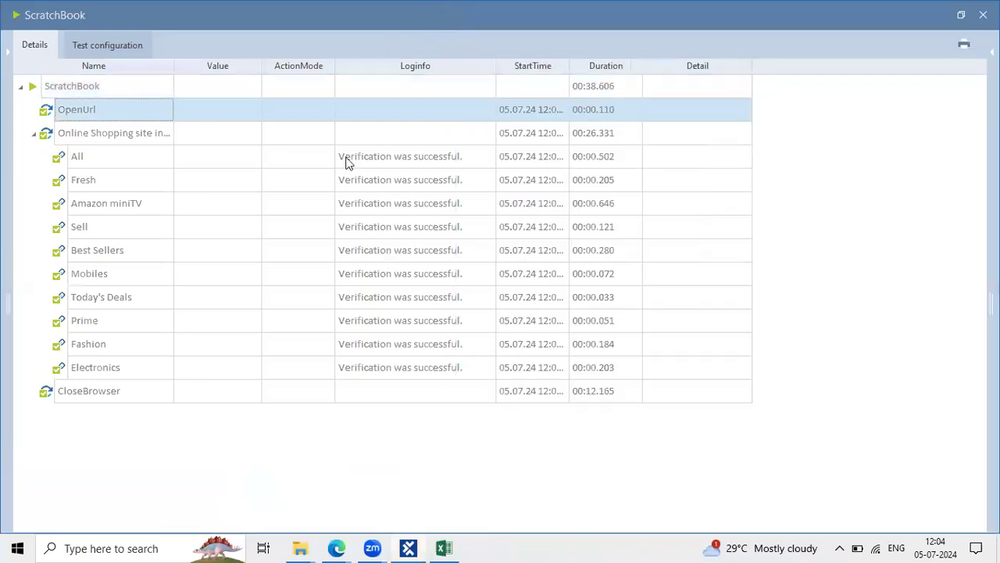
pyautogui.click(405, 161)
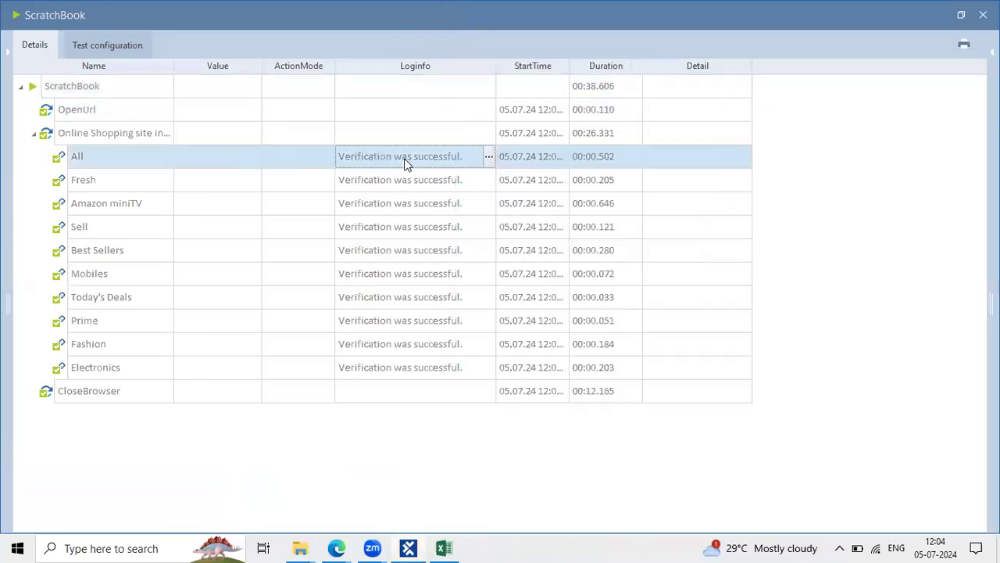
pyautogui.click(488, 160)
pyautogui.moveTo(446, 200); pyautogui.dragTo(408, 190)
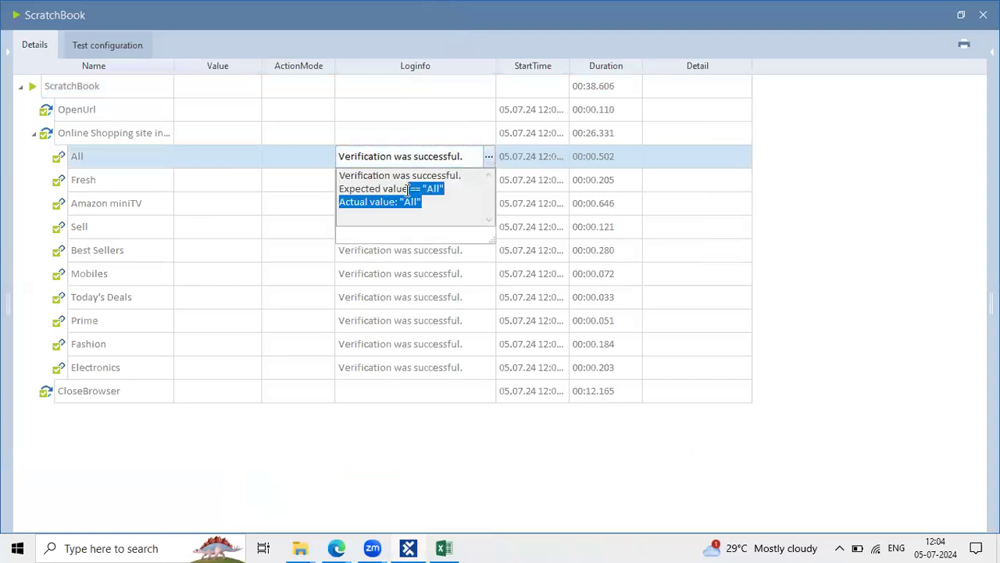
pyautogui.click(368, 190)
pyautogui.moveTo(343, 190)
pyautogui.mouseDown()
pyautogui.moveTo(454, 181)
pyautogui.moveTo(336, 205)
pyautogui.mouseUp()
pyautogui.click(440, 199)
pyautogui.click(554, 217)
# Check the expected and actual values in the Fresh and Amazon miniTV logs
pyautogui.click(462, 180)
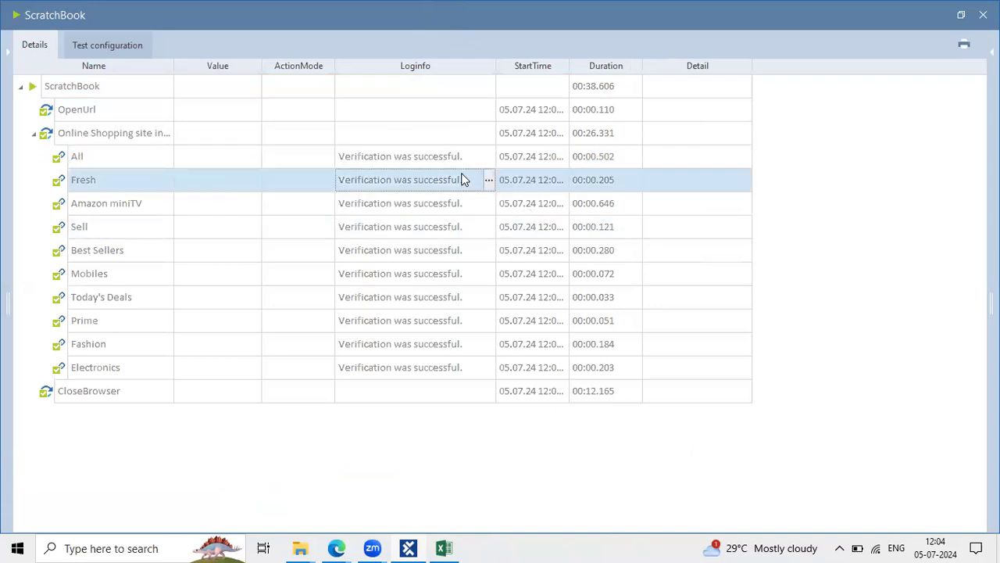
pyautogui.click(489, 180)
pyautogui.click(551, 215)
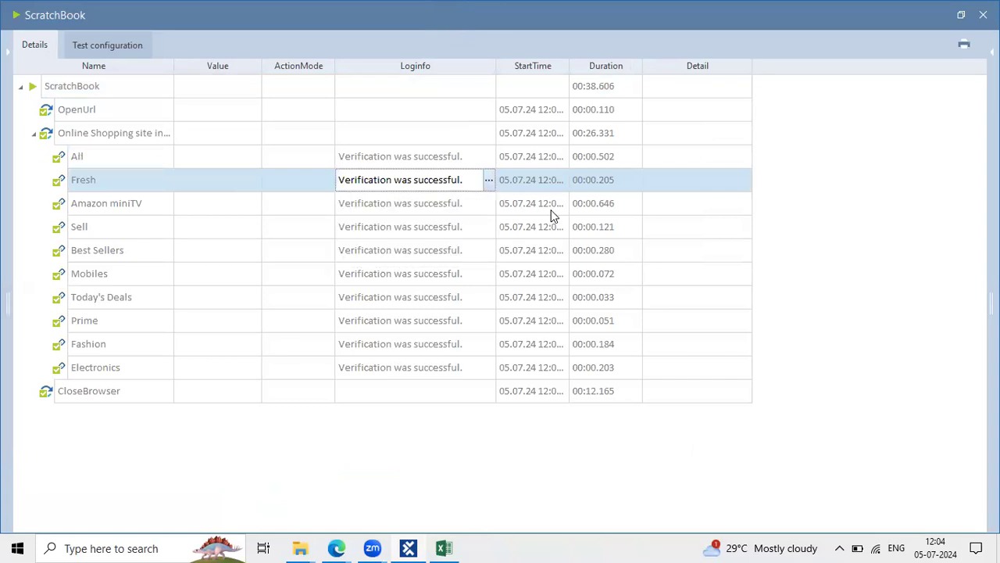
pyautogui.click(551, 211)
pyautogui.click(479, 208)
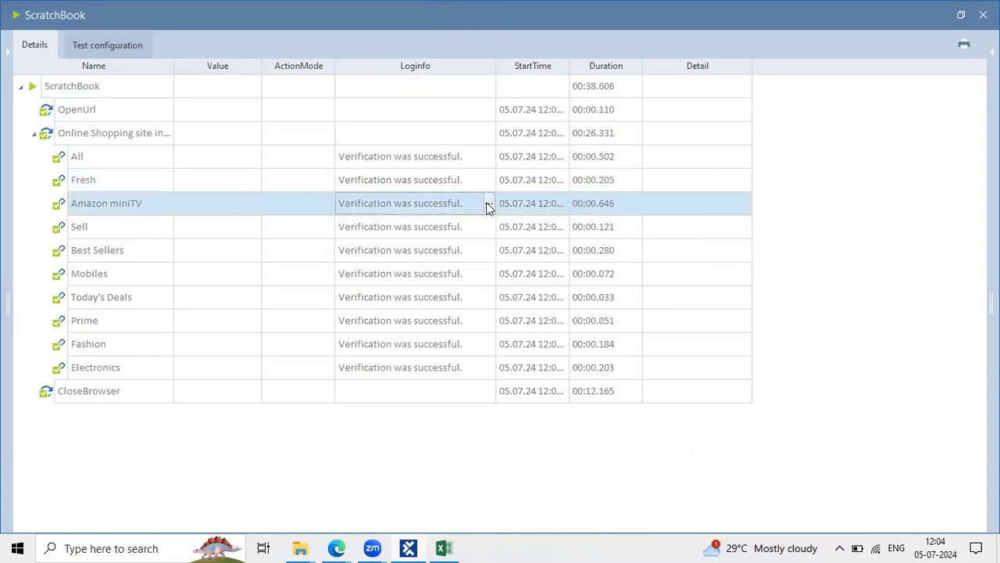
pyautogui.click(488, 205)
pyautogui.moveTo(457, 237); pyautogui.dragTo(349, 232)
pyautogui.moveTo(463, 255); pyautogui.dragTo(304, 249)
pyautogui.click(558, 258)
# Check the Best Sellers, Mobiles and Prime logs, then close the ScratchBook results
pyautogui.click(447, 235)
pyautogui.click(492, 270)
pyautogui.click(480, 250)
pyautogui.click(489, 250)
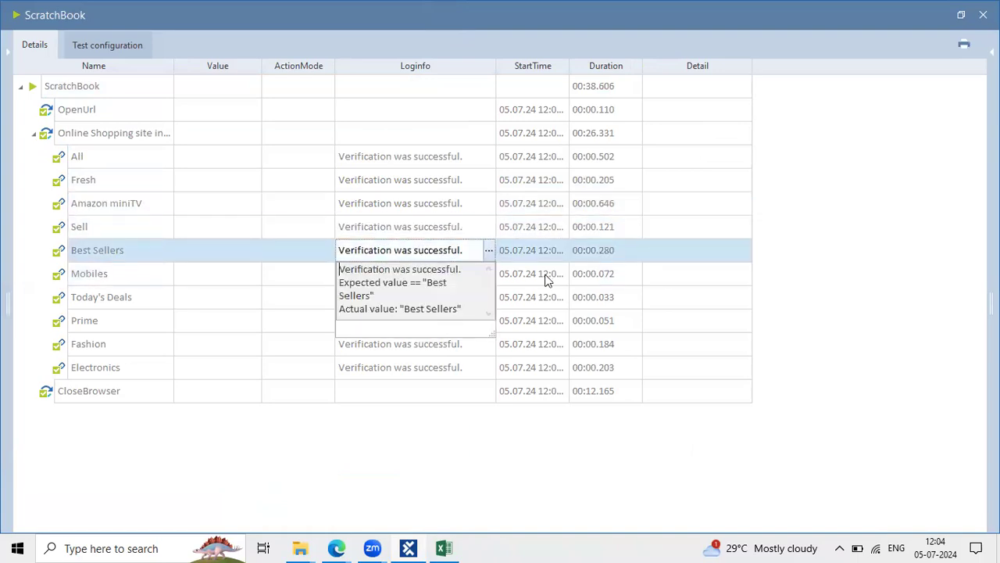
pyautogui.click(549, 278)
pyautogui.click(478, 281)
pyautogui.click(488, 275)
pyautogui.click(526, 312)
pyautogui.click(471, 315)
pyautogui.click(489, 321)
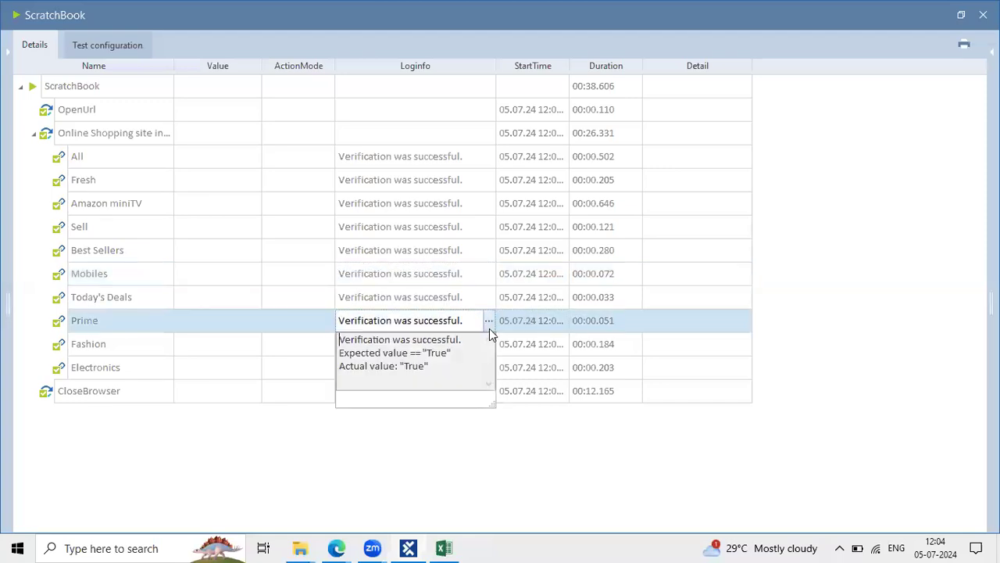
pyautogui.click(546, 331)
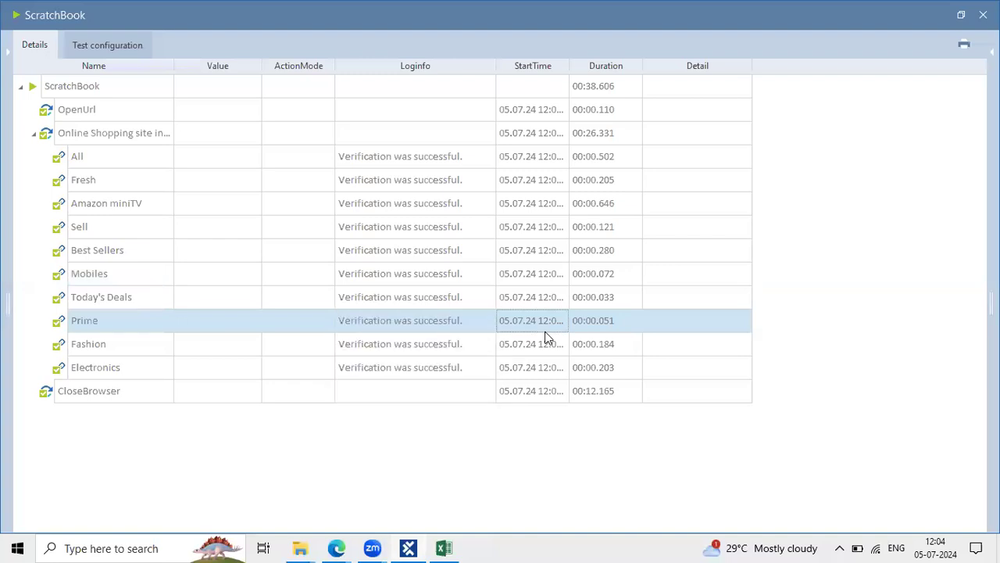
pyautogui.click(983, 15)
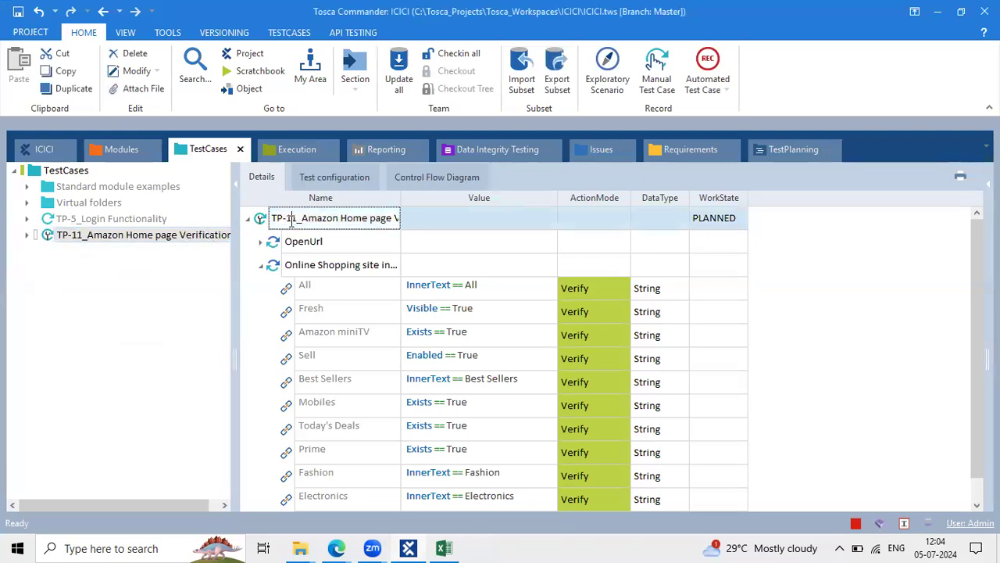
# Set TP-11's WorkState to COMPLETED
pyautogui.click(712, 218)
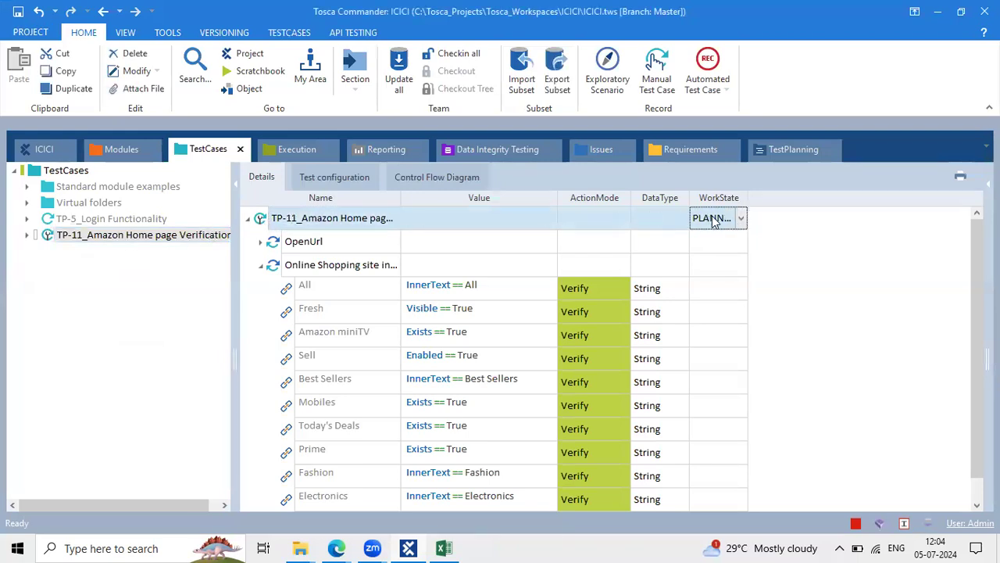
pyautogui.click(741, 218)
pyautogui.click(728, 266)
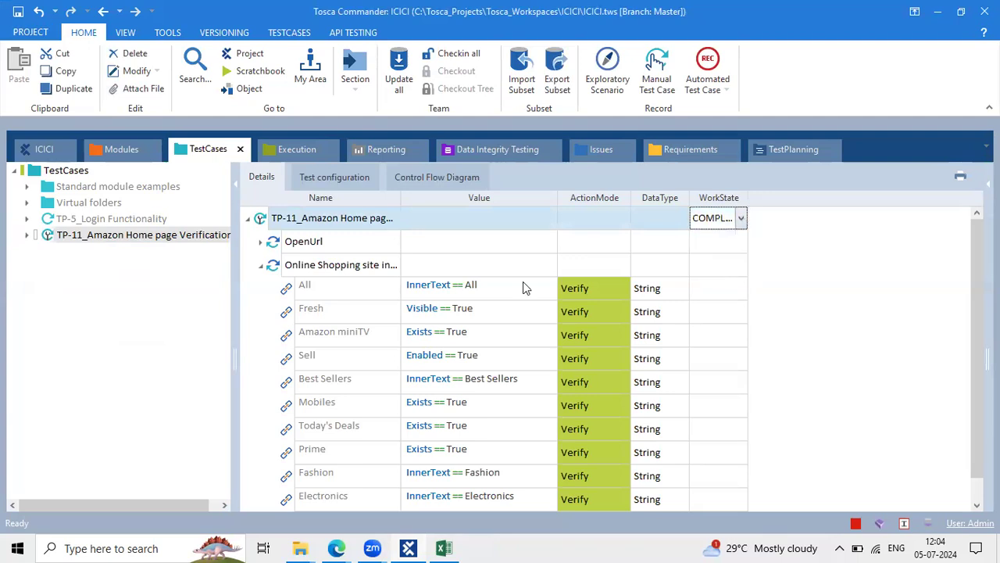
pyautogui.click(523, 283)
pyautogui.click(270, 224)
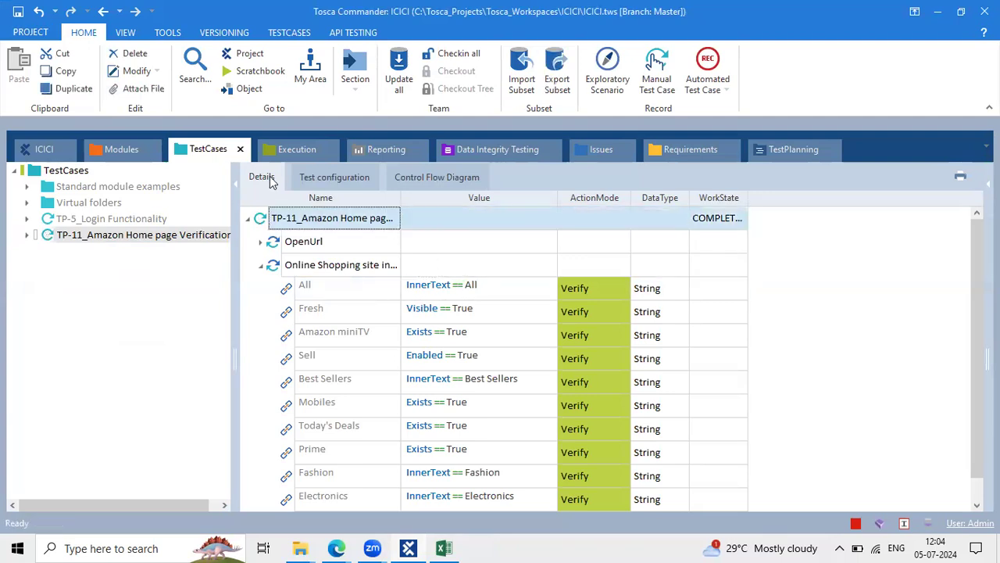
# Open the Execution section and check out the execution tree
pyautogui.click(293, 149)
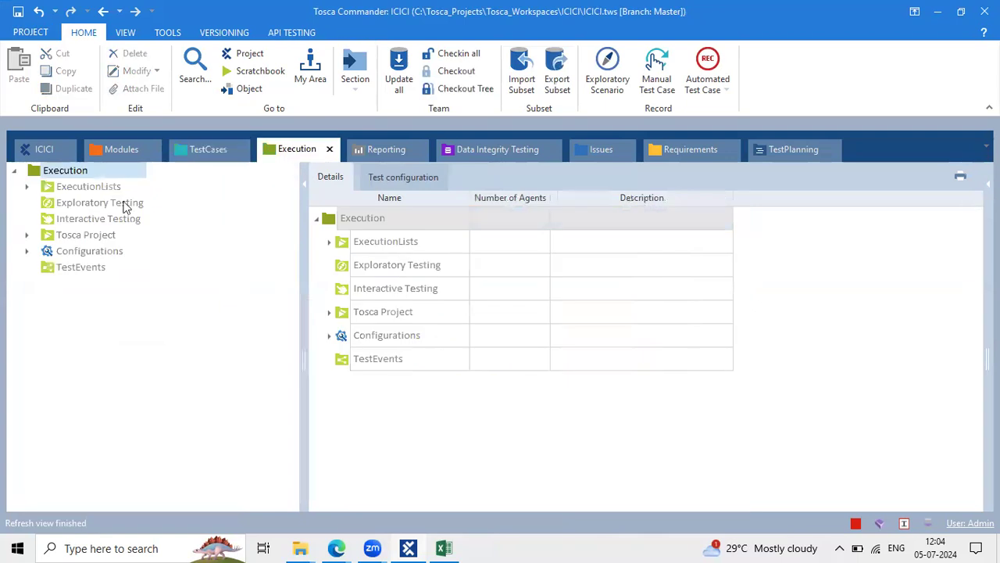
pyautogui.click(26, 187)
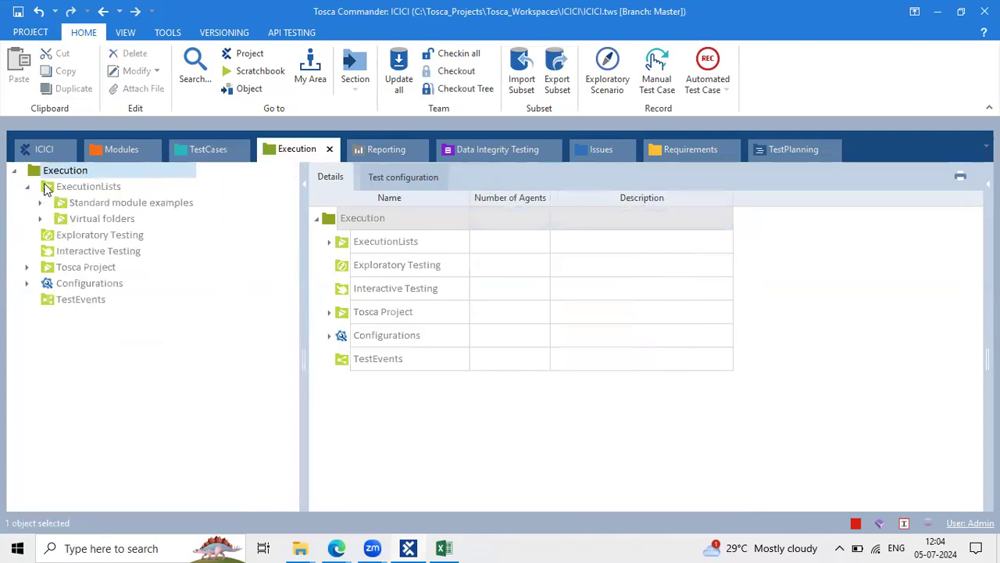
pyautogui.click(27, 187)
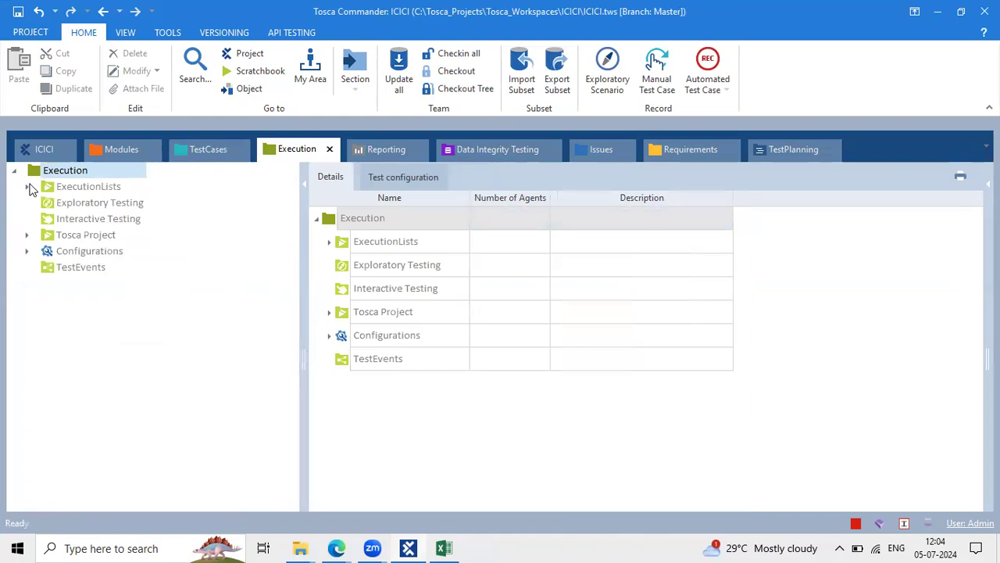
pyautogui.click(434, 74)
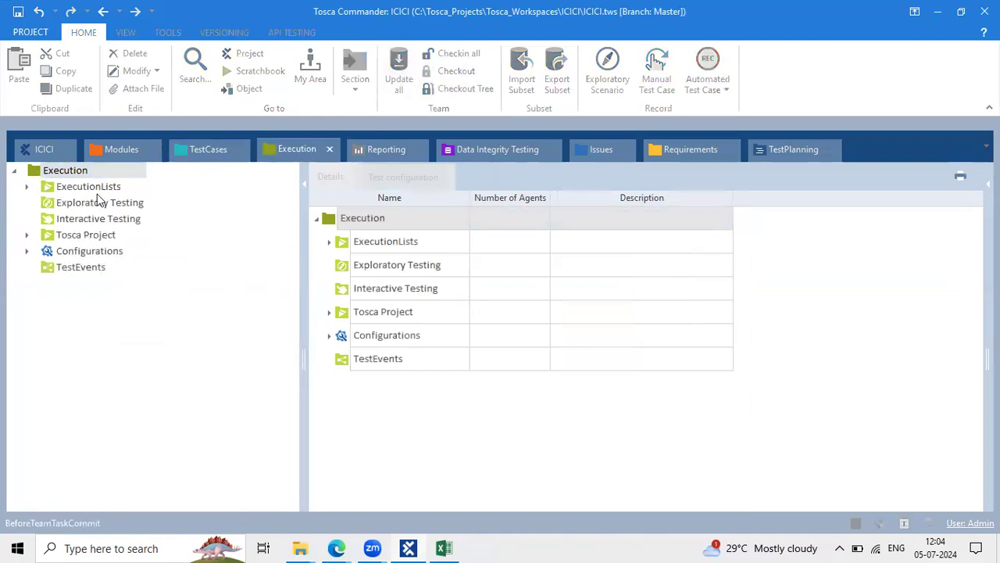
# Create the ExecutionLists_1 folder and drag TP-11 into it as a new execution list
pyautogui.click(208, 150)
pyautogui.moveTo(45, 237); pyautogui.dragTo(32, 178)
pyautogui.rightClick(31, 178)
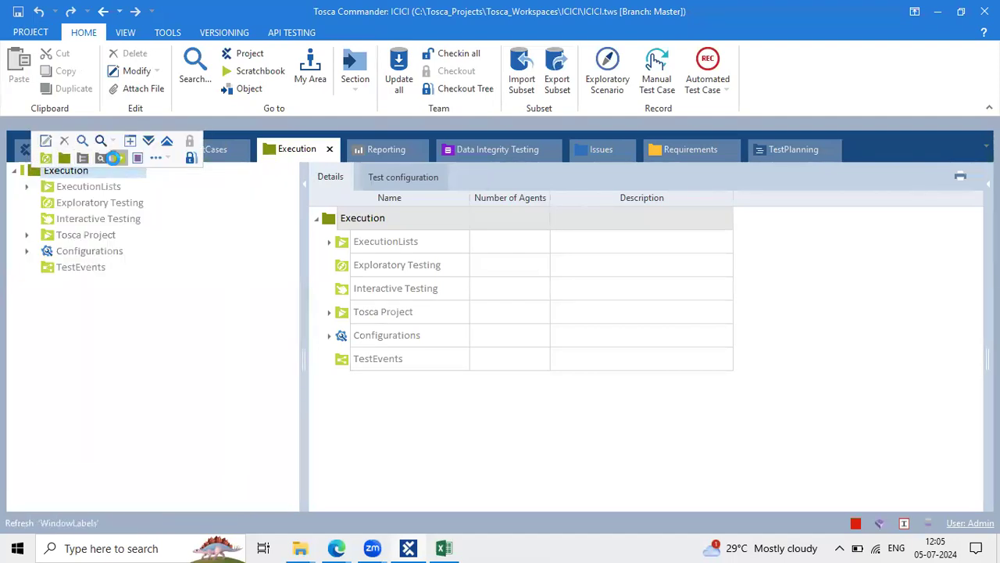
pyautogui.click(113, 158)
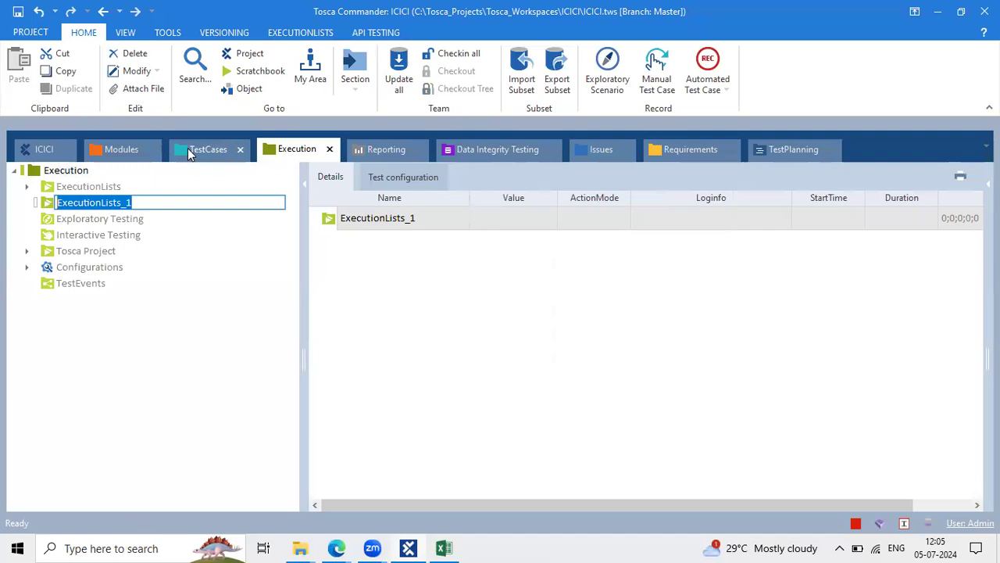
pyautogui.click(188, 152)
pyautogui.moveTo(143, 234); pyautogui.dragTo(53, 205)
pyautogui.click(331, 223)
# Run ExecutionLists_1 and return to Tosca Commander once the browser execution finishes
pyautogui.rightClick(331, 223)
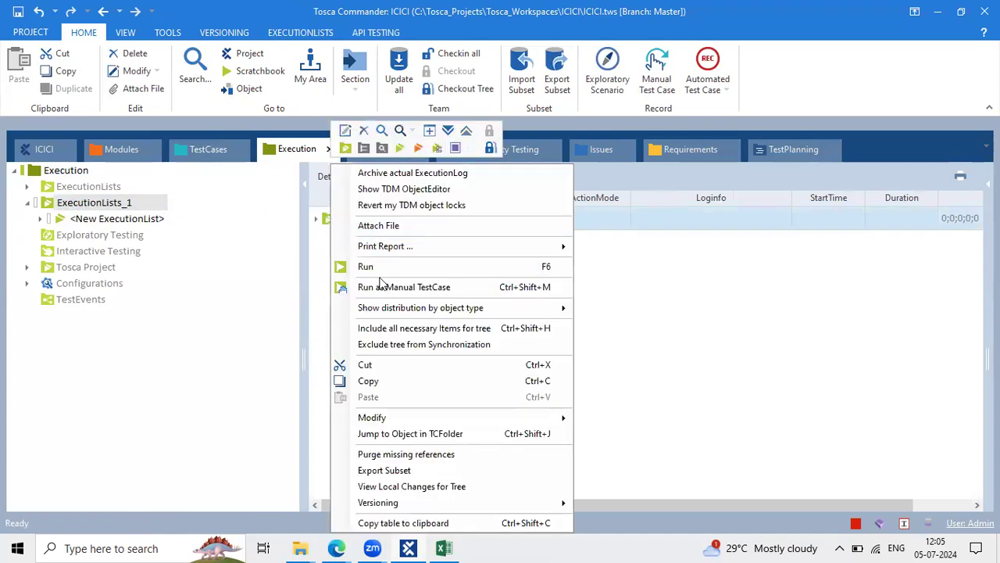
pyautogui.click(386, 267)
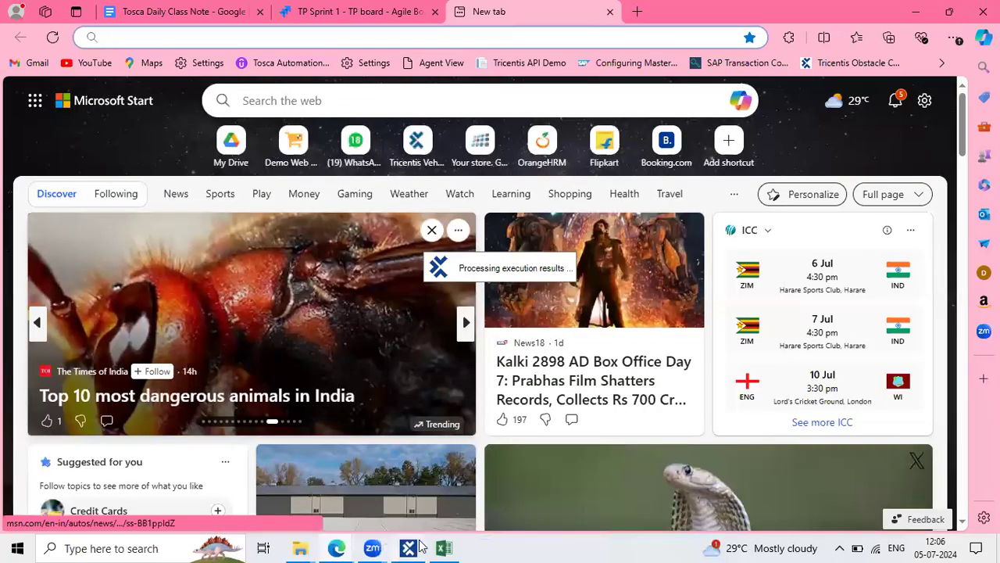
pyautogui.click(337, 548)
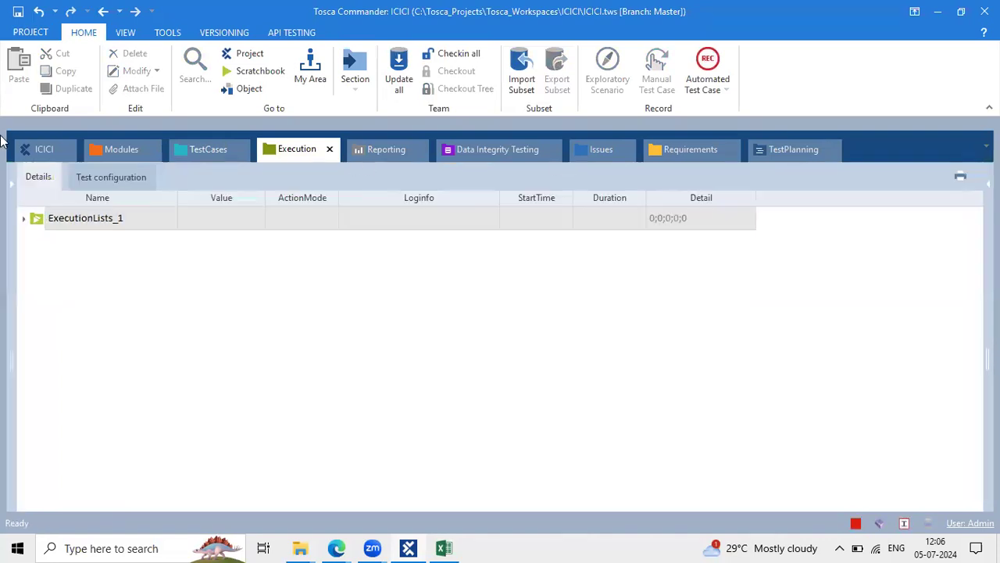
# Confirm the new ExecutionList's ActualLog shows a pass, then bring up its Print Report ... options
pyautogui.click(13, 193)
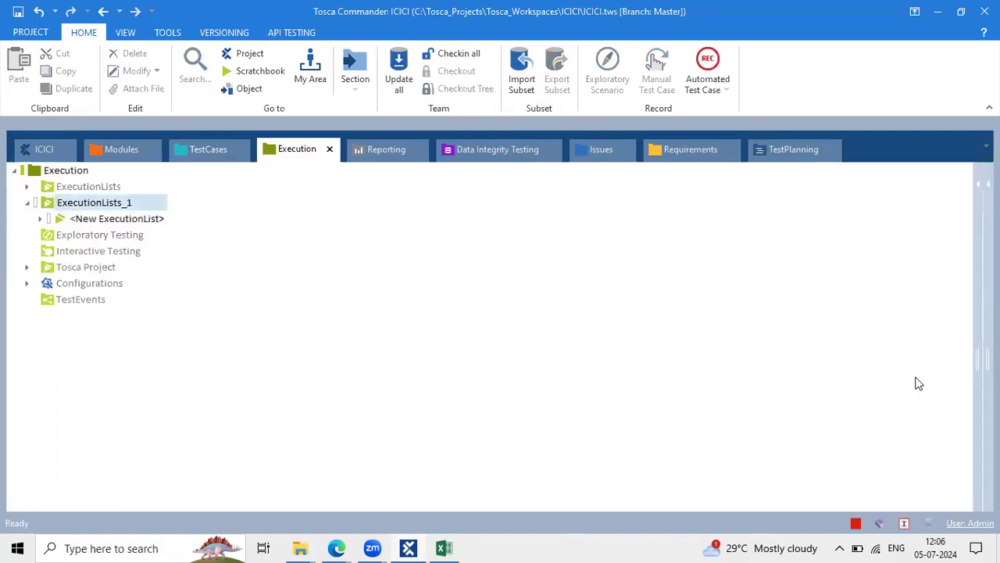
pyautogui.moveTo(976, 350); pyautogui.dragTo(154, 305)
pyautogui.click(101, 218)
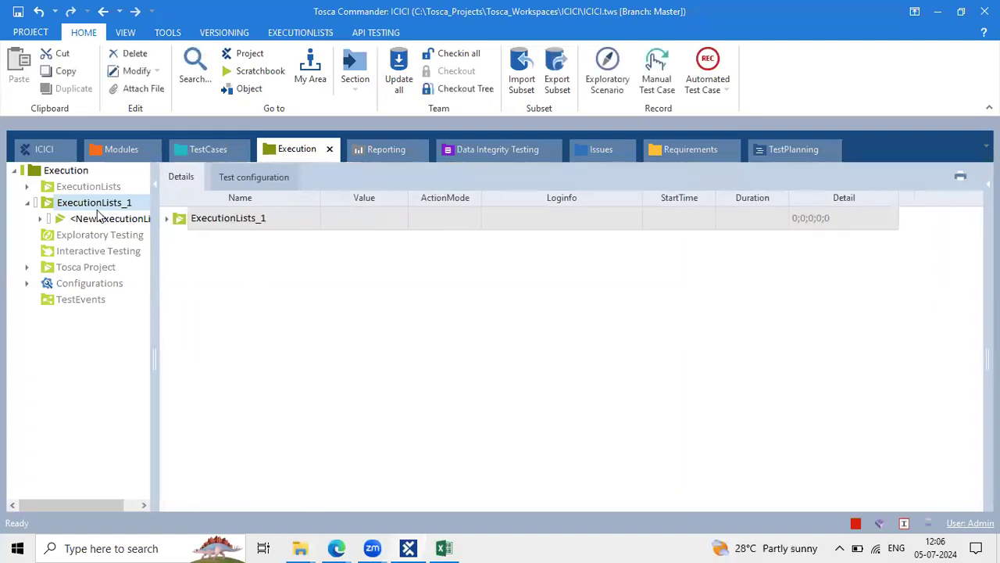
pyautogui.click(602, 248)
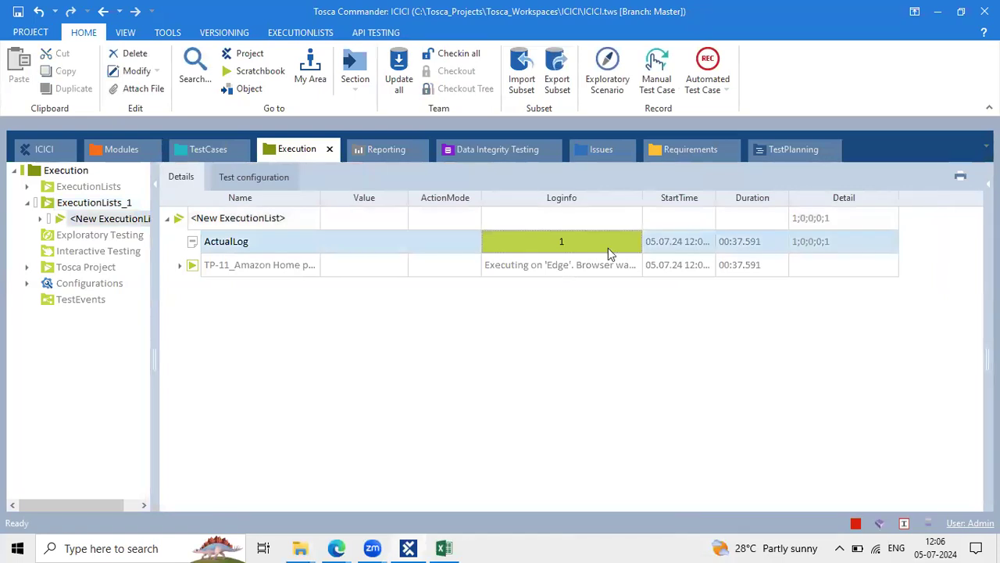
pyautogui.click(188, 224)
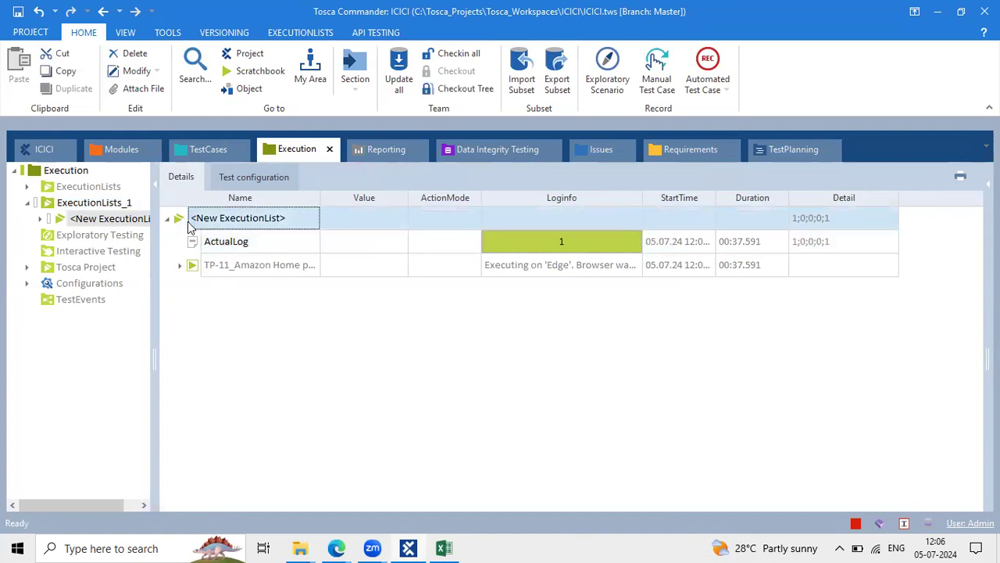
pyautogui.rightClick(189, 226)
pyautogui.moveTo(368, 268)
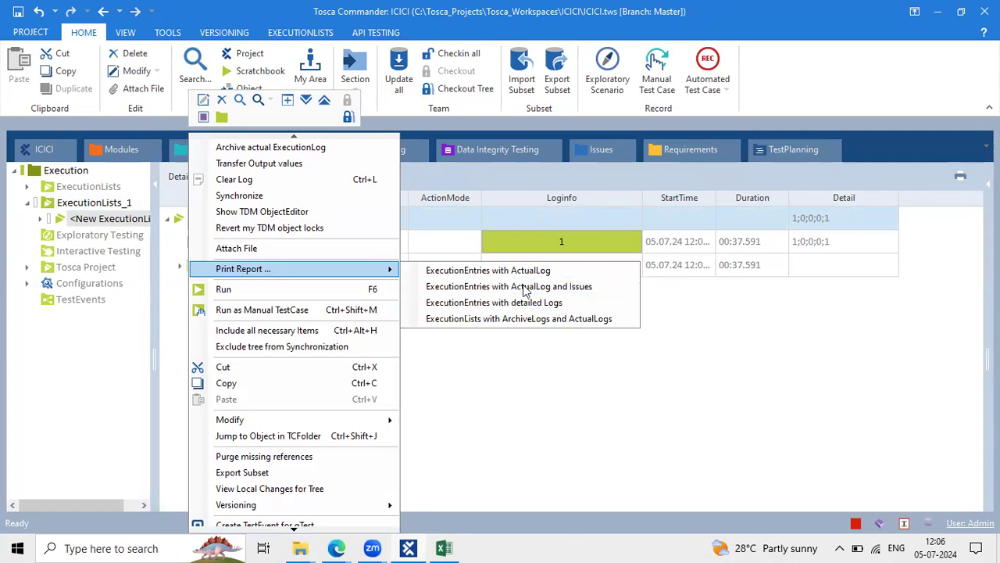
# Export the ExecutionEntries with ActualLog report as Adobe PDF 'amazon................' to the Desktop
pyautogui.click(477, 275)
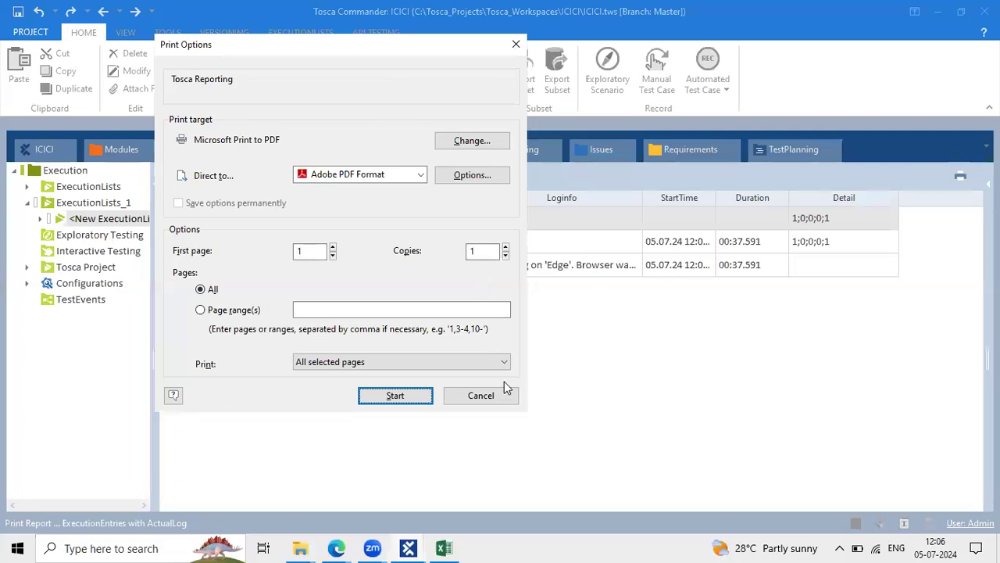
pyautogui.click(399, 395)
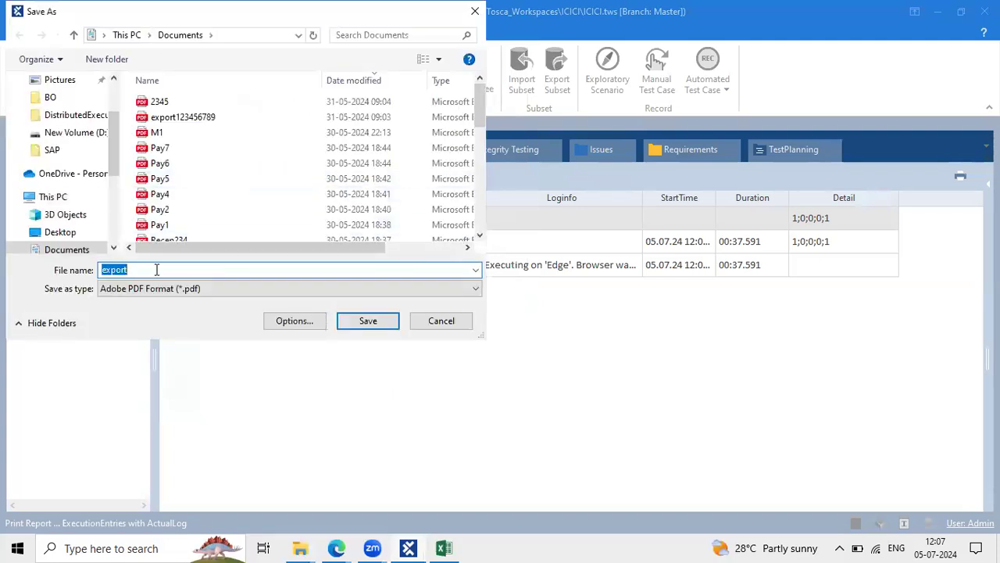
pyautogui.click(73, 232)
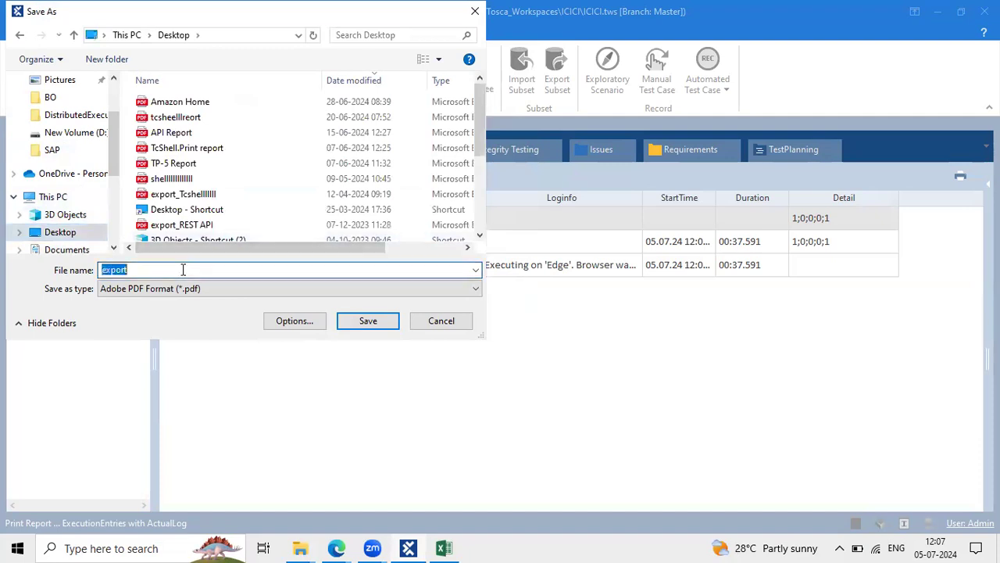
pyautogui.press('BackSpace')
pyautogui.write('a')
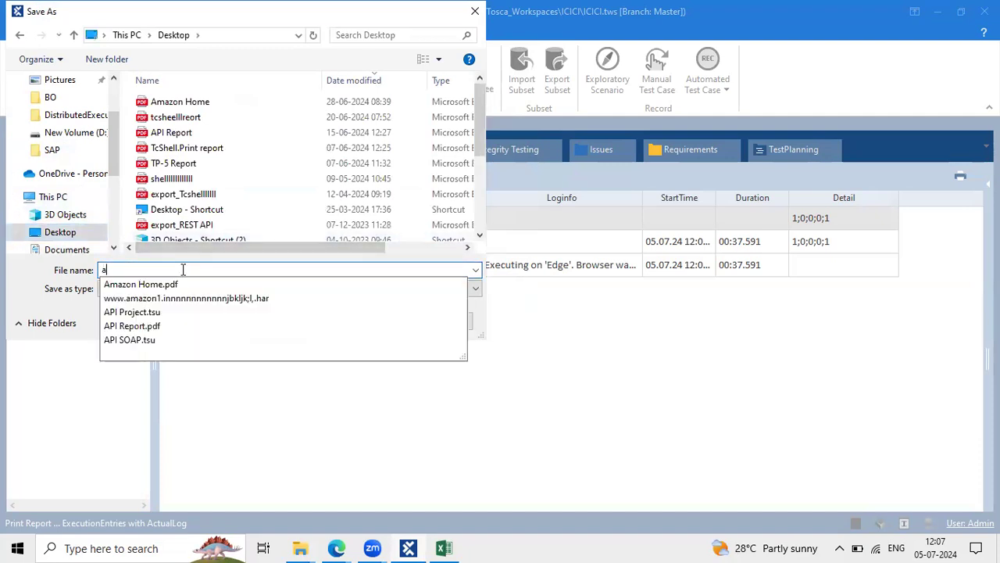
pyautogui.write('mazon')
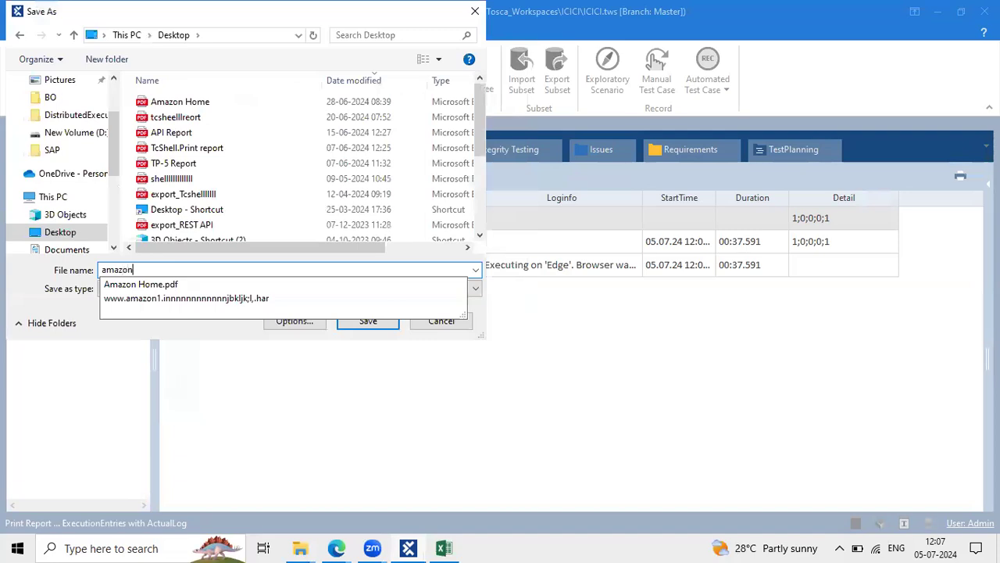
pyautogui.write('................')
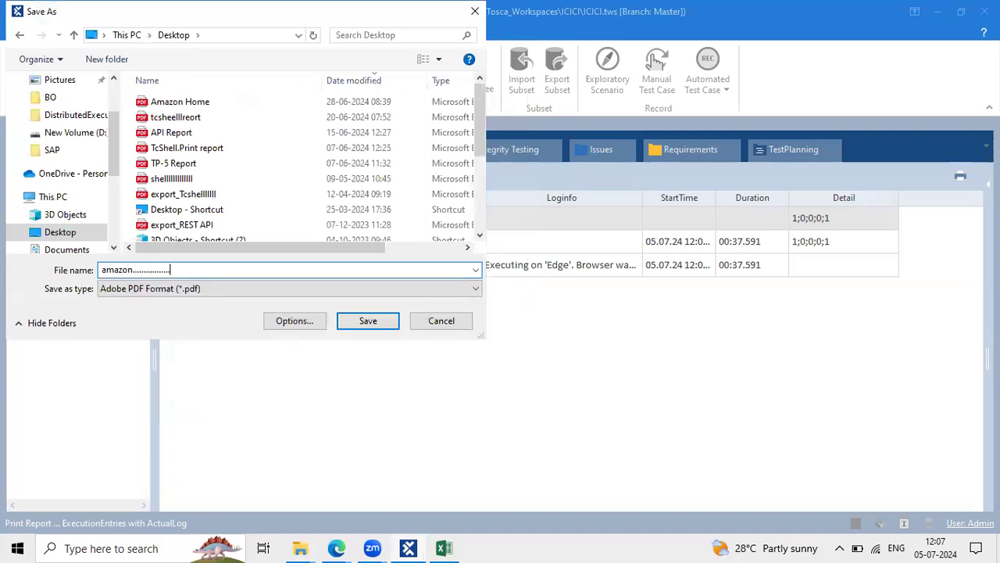
pyautogui.click(364, 321)
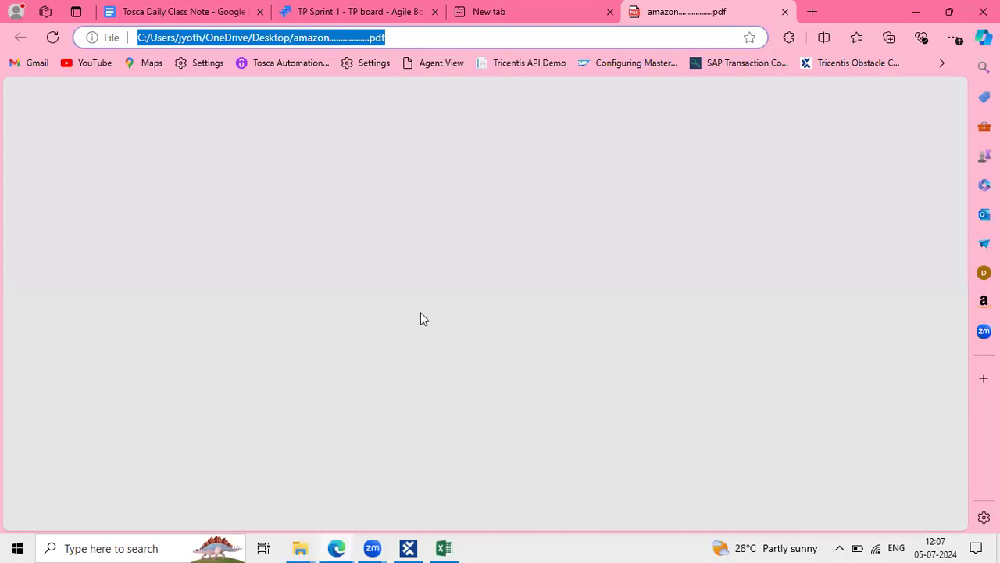
# Highlight the report's creation date, 05.07.2024, on the cover page
pyautogui.scroll(-2, 479, 306)
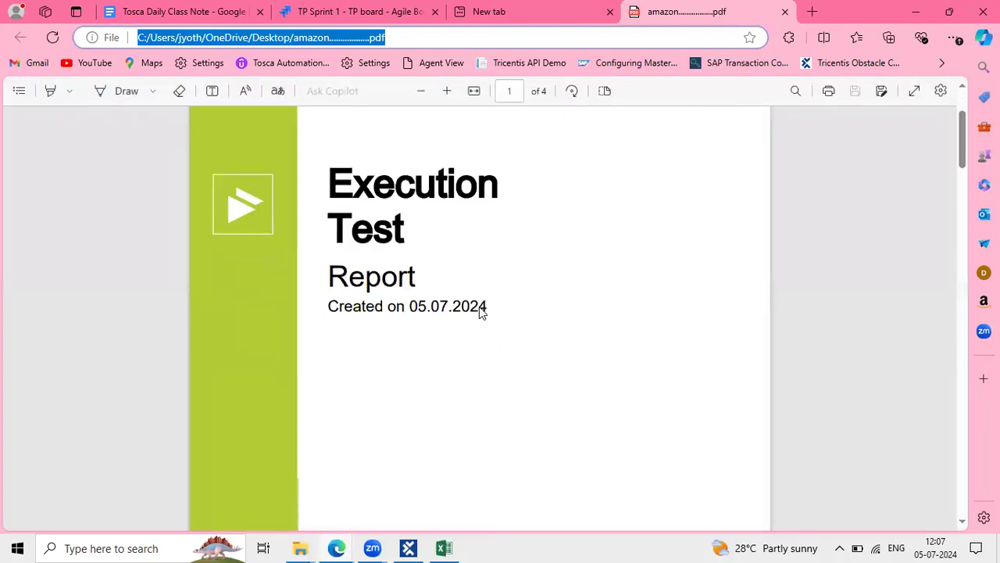
pyautogui.moveTo(332, 286); pyautogui.dragTo(569, 290)
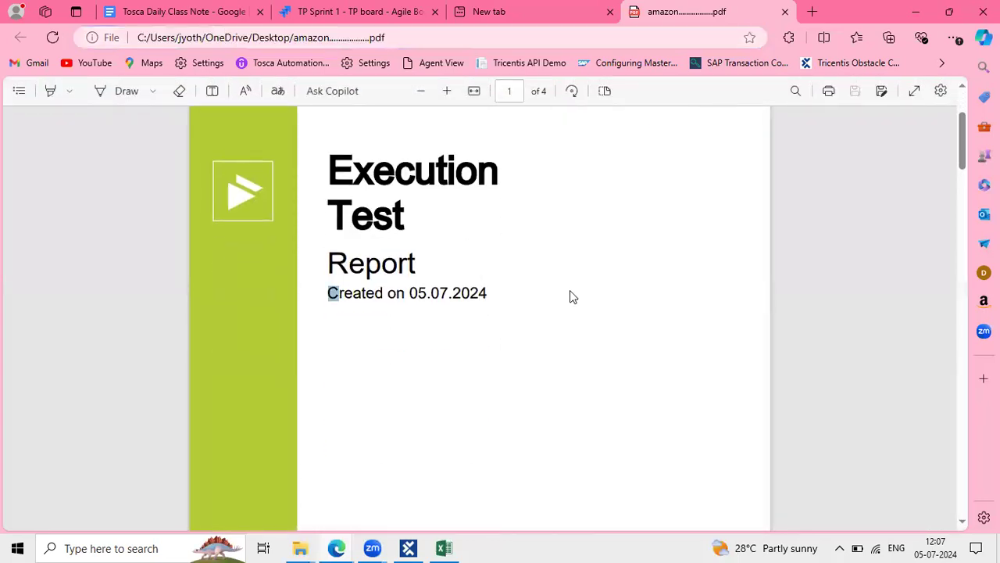
pyautogui.click(476, 296)
pyautogui.doubleClick(476, 296)
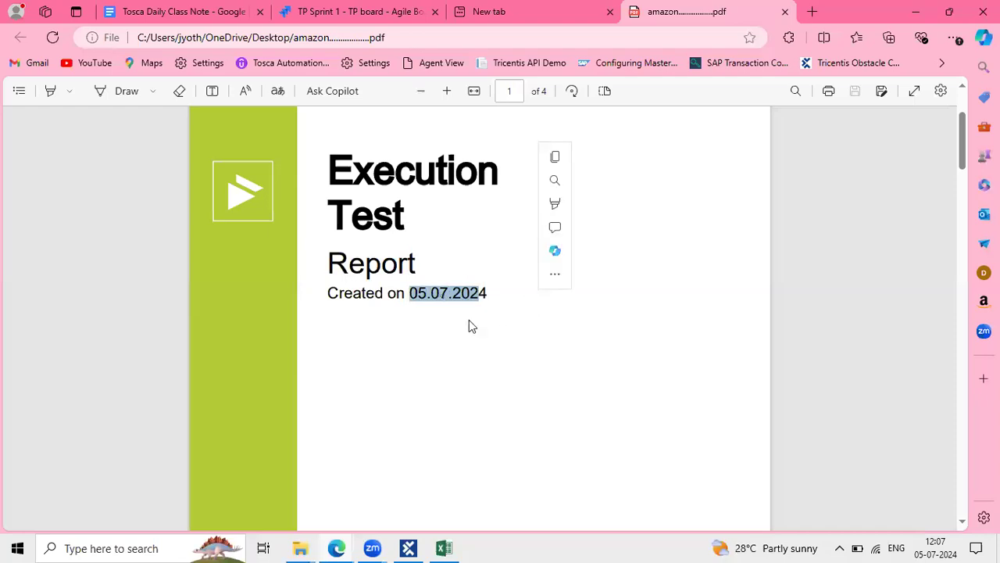
# Scroll through the report pages down to the TP-11 test details
pyautogui.scroll(-2, 469, 322)
pyautogui.scroll(-6, 471, 325)
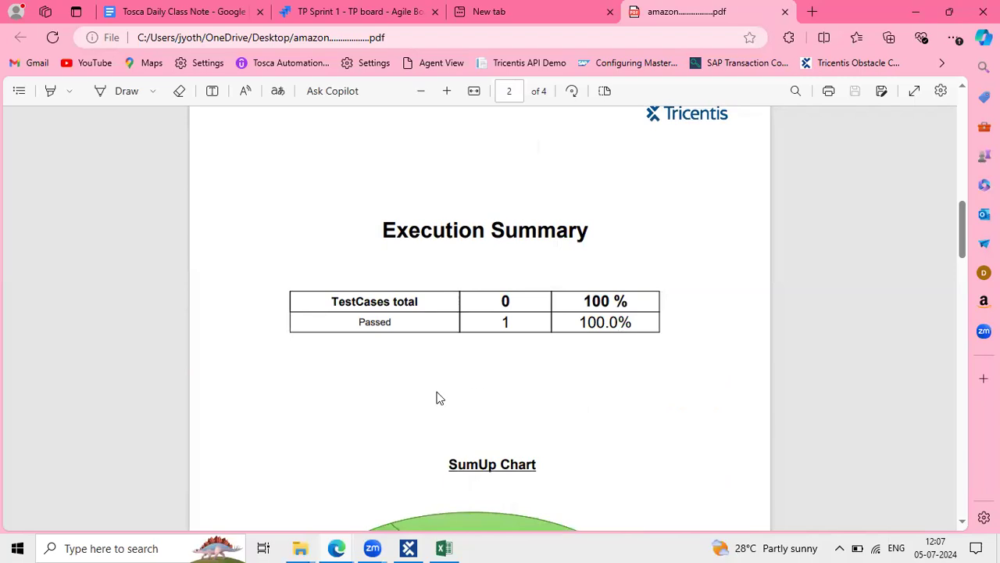
pyautogui.scroll(-5, 436, 397)
pyautogui.scroll(-6, 436, 398)
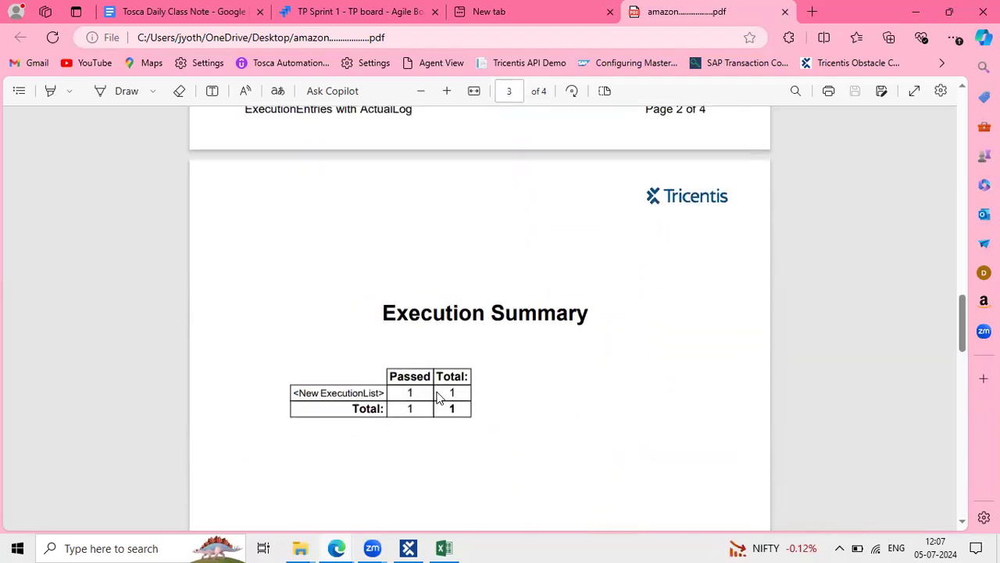
pyautogui.scroll(-6, 455, 445)
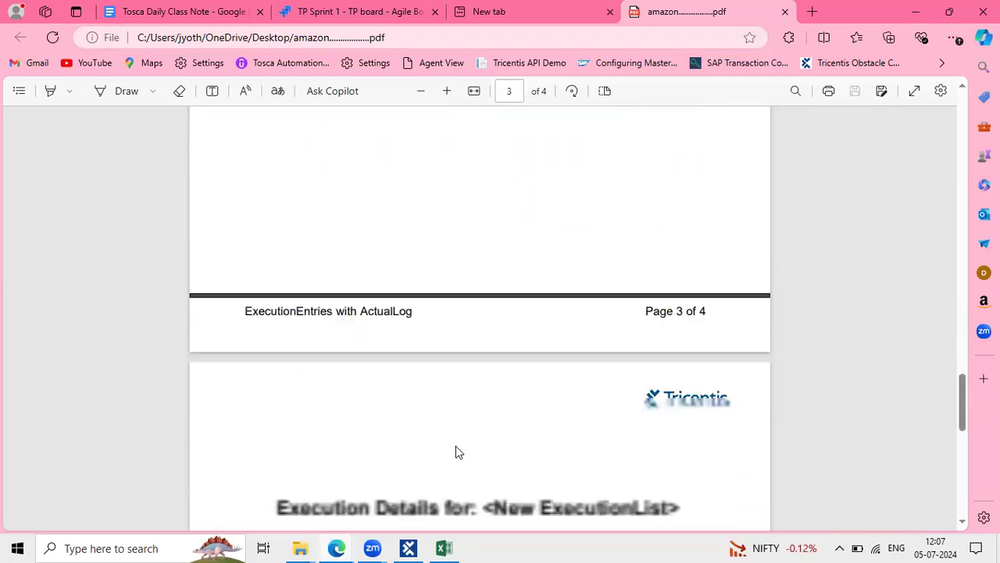
pyautogui.moveTo(406, 233); pyautogui.dragTo(679, 234)
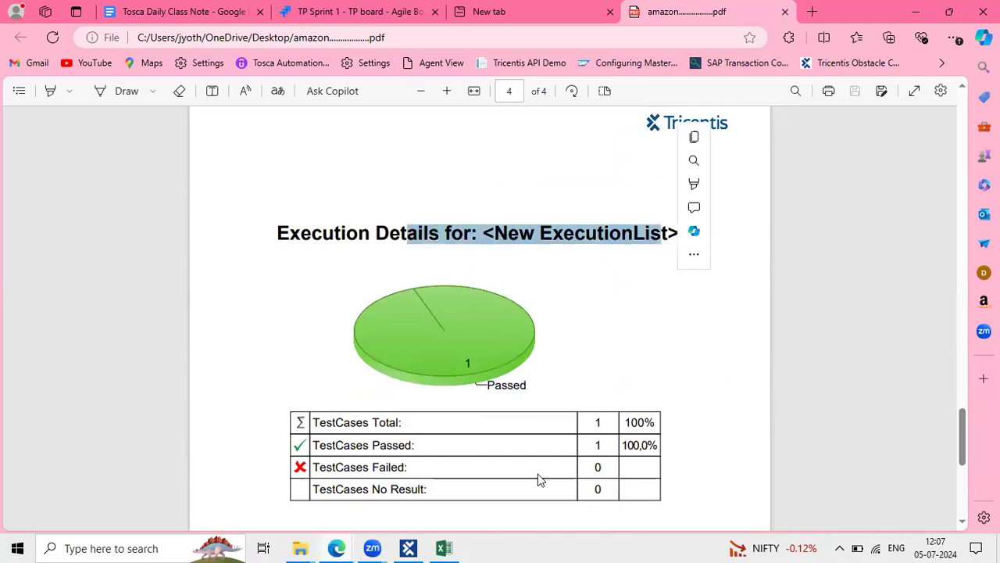
pyautogui.scroll(-2, 536, 475)
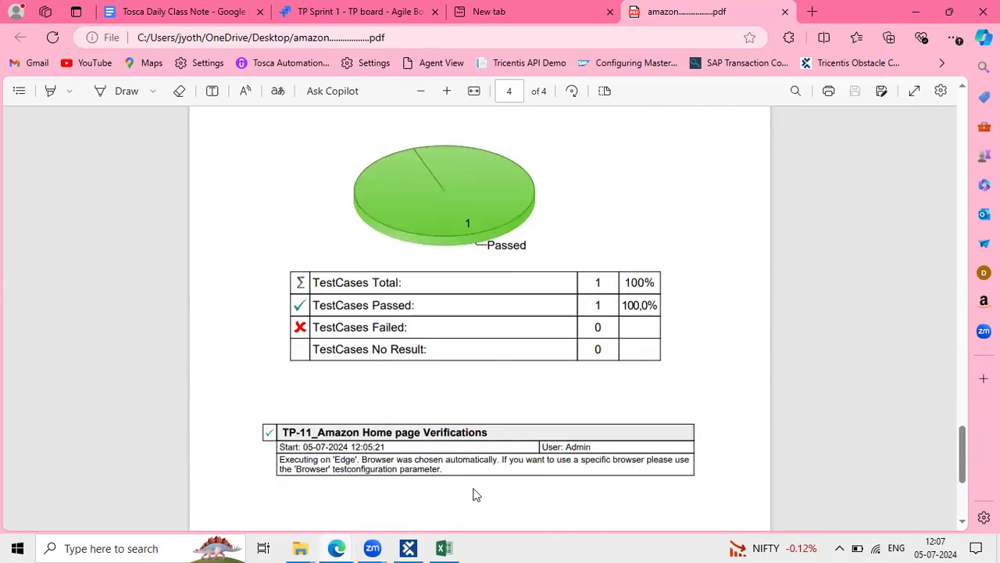
pyautogui.scroll(-1, 473, 494)
pyautogui.scroll(-1, 473, 493)
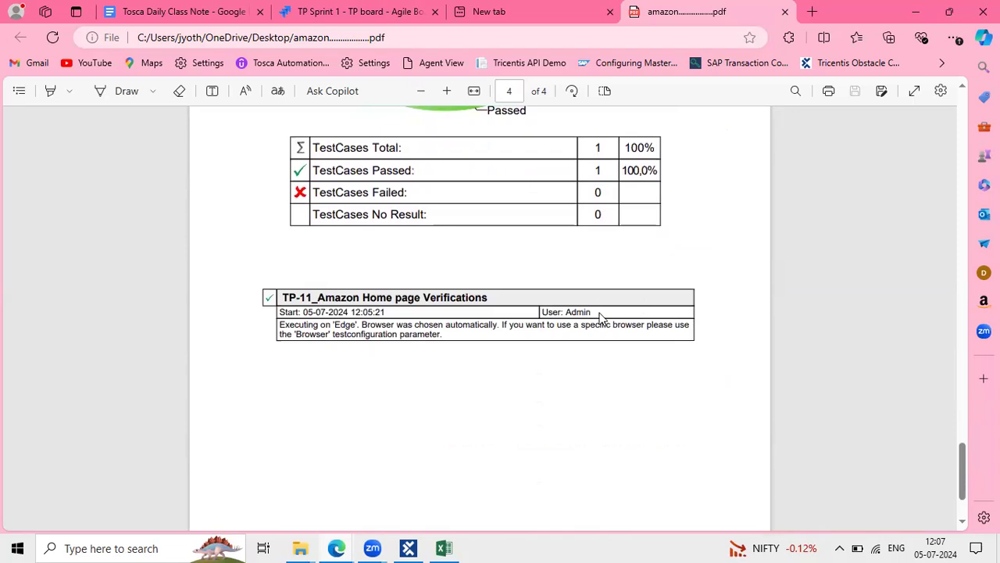
# Select the start time and execution log rows in the TP-11 test details
pyautogui.moveTo(600, 319); pyautogui.dragTo(550, 304)
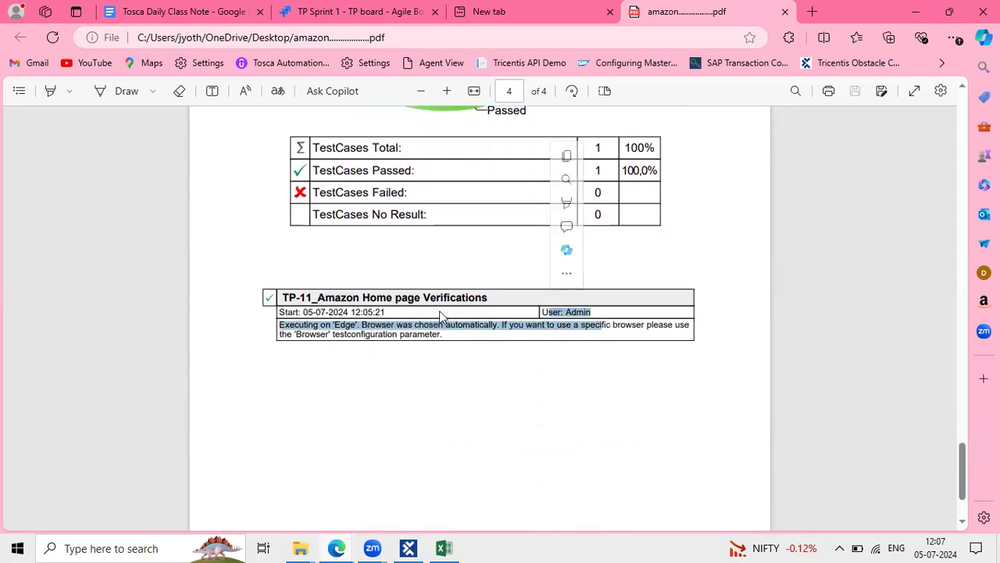
pyautogui.click(444, 334)
pyautogui.moveTo(443, 334); pyautogui.dragTo(238, 314)
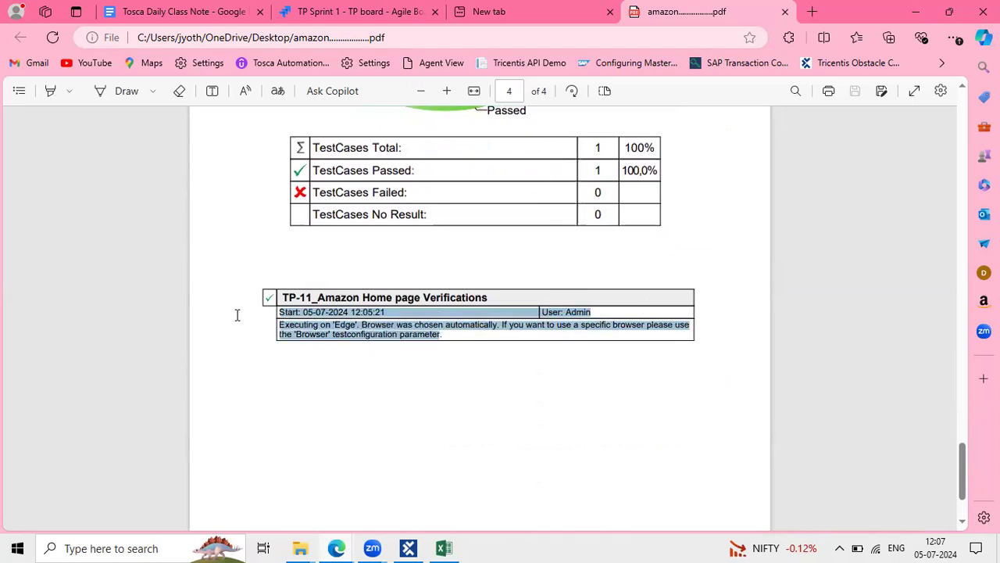
pyautogui.click(414, 323)
pyautogui.moveTo(457, 324); pyautogui.dragTo(265, 312)
pyautogui.click(502, 354)
# Return to the report's first page and bring up the TP Sprint 1 Jira board
pyautogui.scroll(-2, 502, 354)
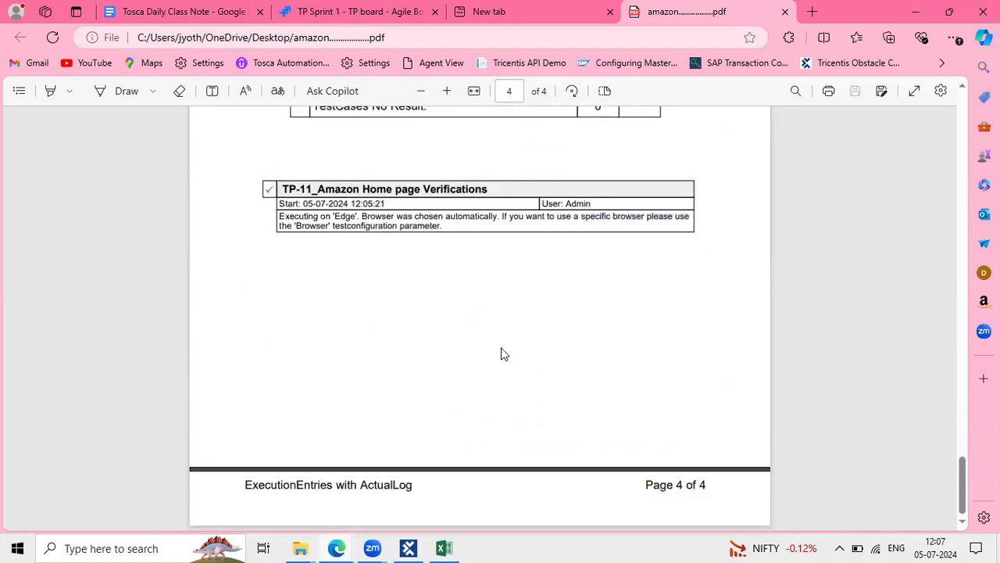
pyautogui.scroll(20, 502, 354)
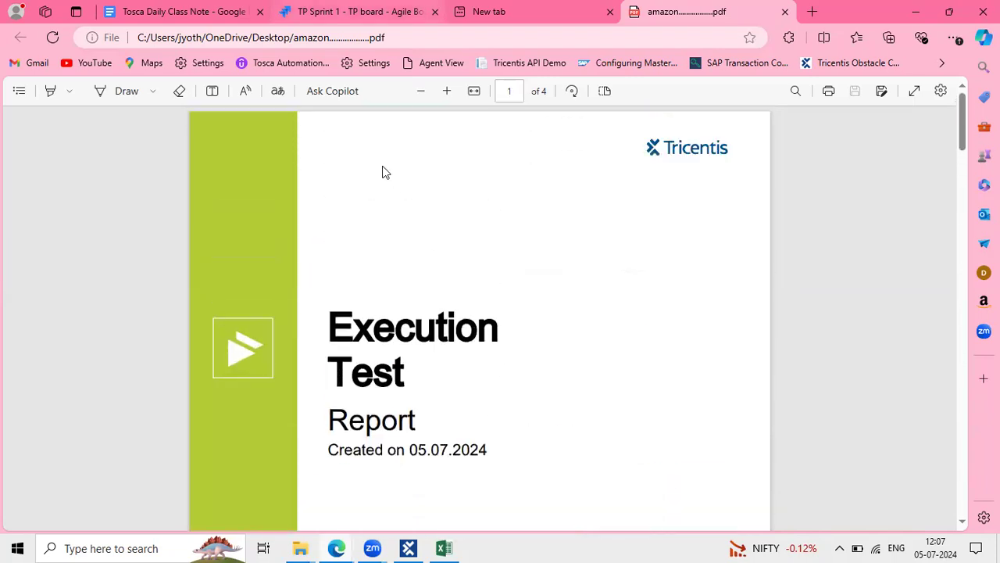
pyautogui.click(352, 12)
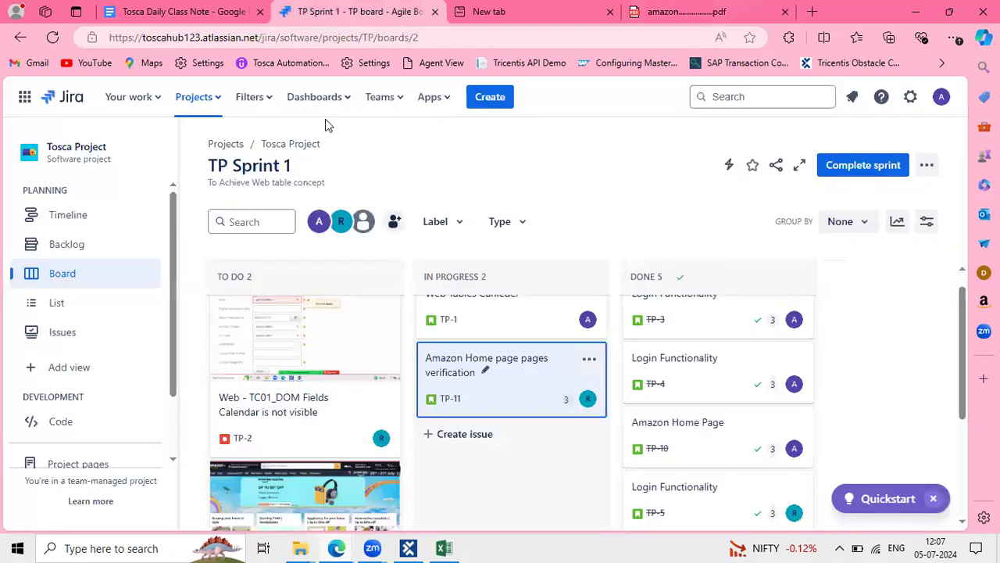
# Attach the amazon execution report PDF from the Desktop to TP-11
pyautogui.click(490, 365)
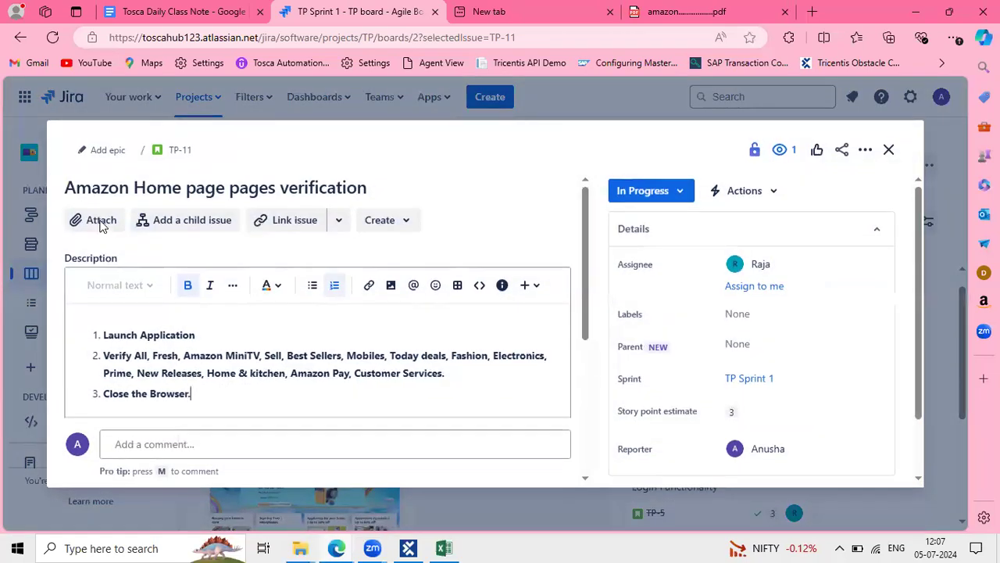
pyautogui.click(99, 220)
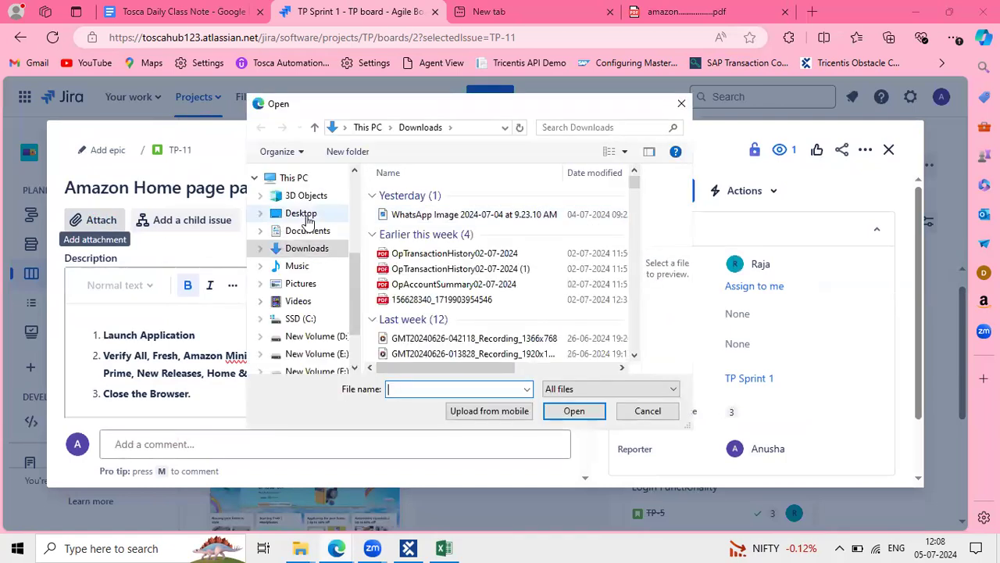
pyautogui.click(305, 215)
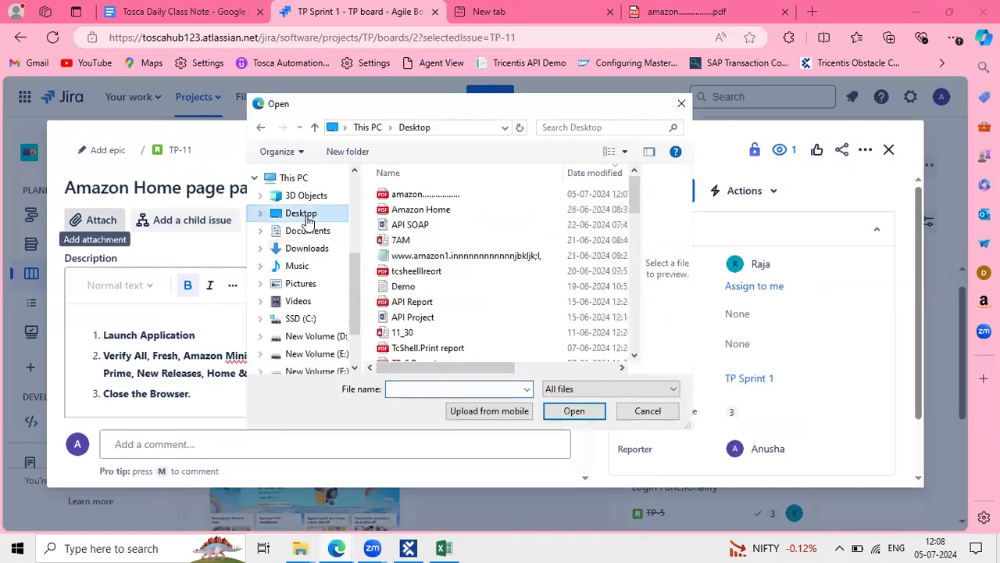
pyautogui.click(452, 207)
pyautogui.click(455, 195)
pyautogui.click(569, 413)
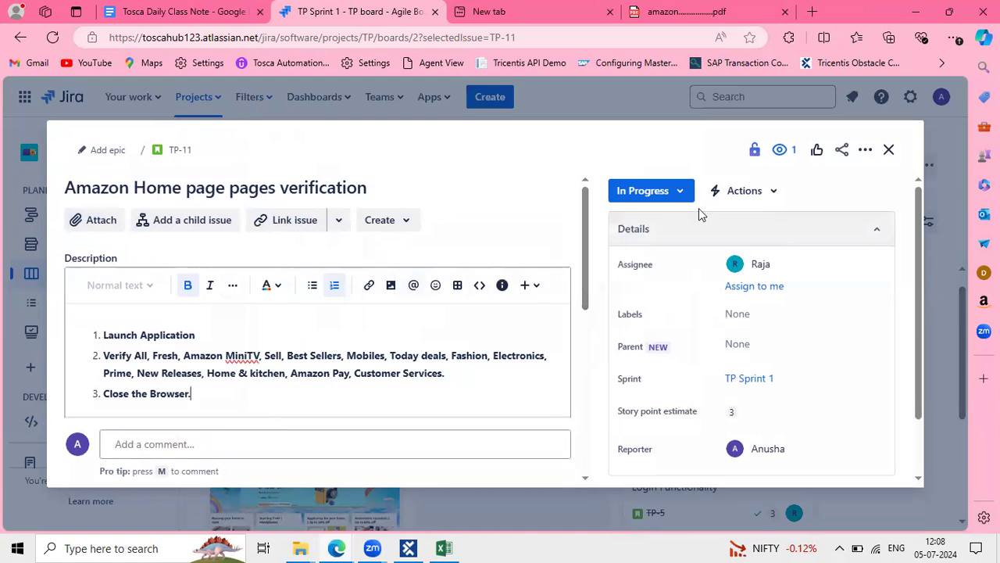
# Move TP-11 to Done and close the issue details
pyautogui.click(681, 193)
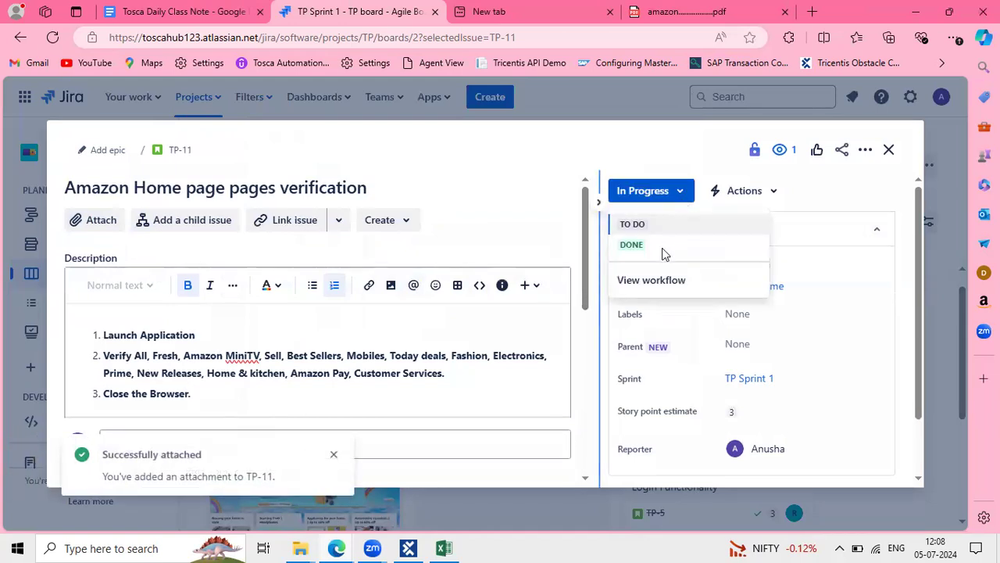
pyautogui.click(656, 248)
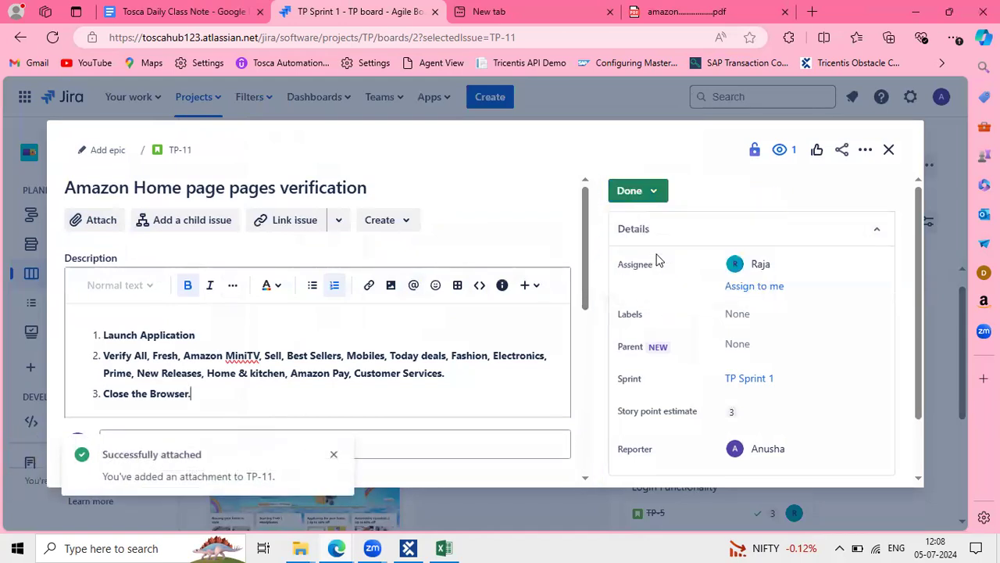
pyautogui.click(528, 199)
pyautogui.scroll(-2, 309, 400)
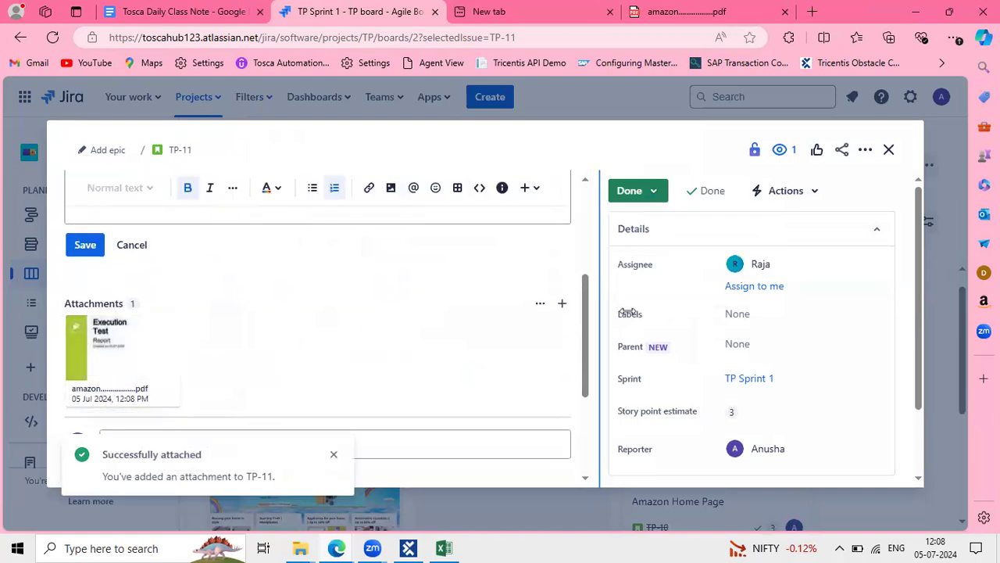
pyautogui.click(889, 149)
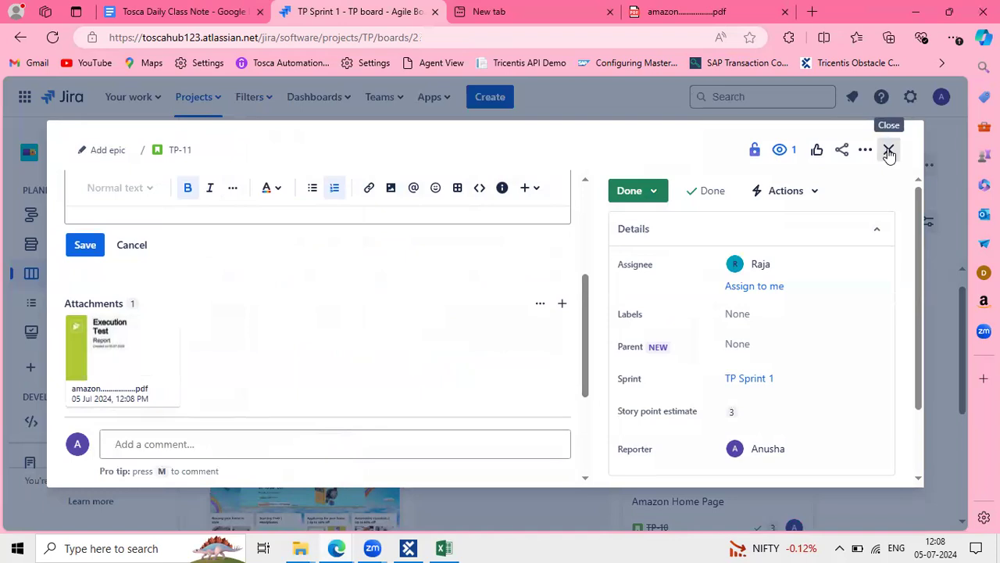
# Check TP-11 under Done on the sprint board, then minimise the Jira window
pyautogui.scroll(-1, 470, 381)
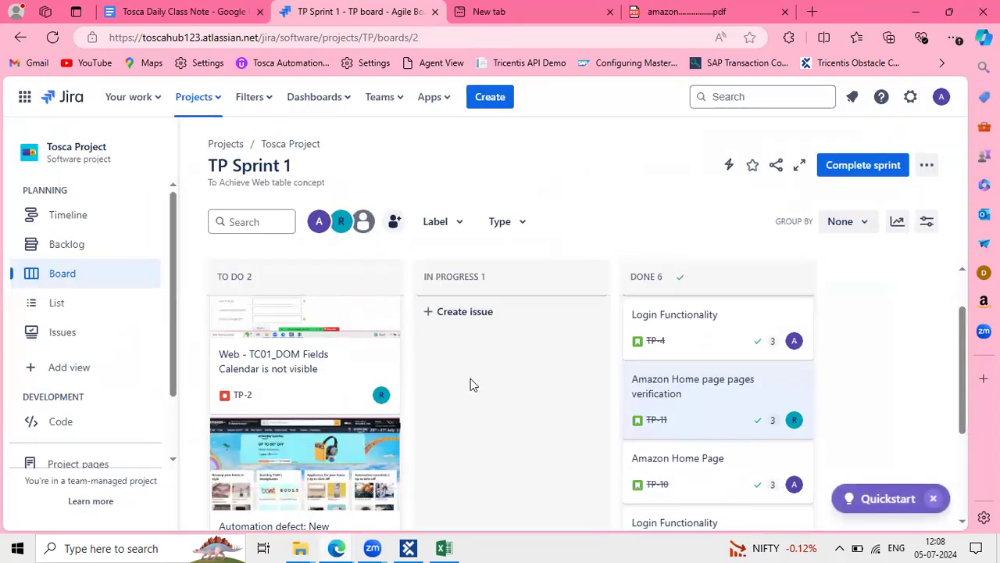
pyautogui.scroll(-3, 470, 381)
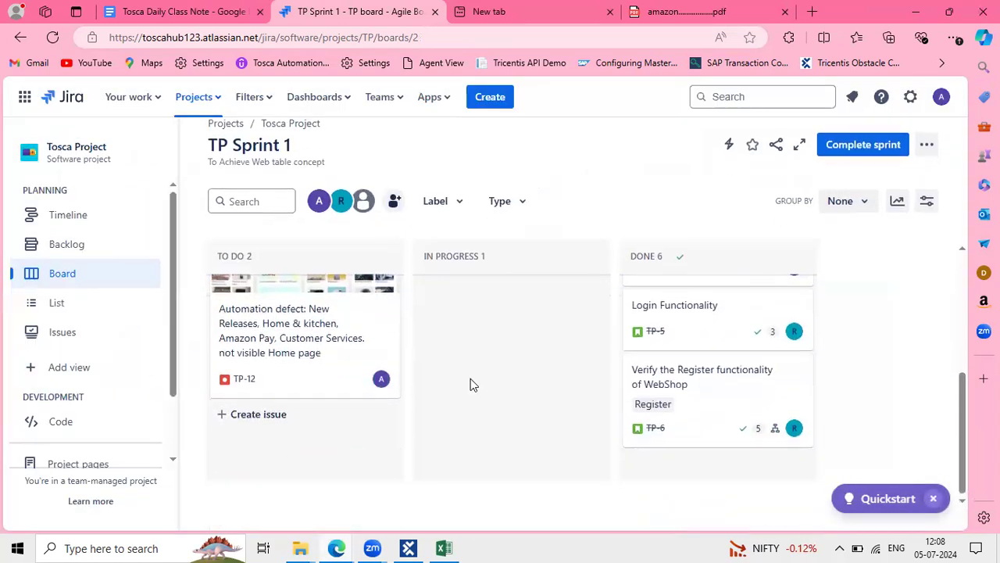
pyautogui.scroll(5, 470, 381)
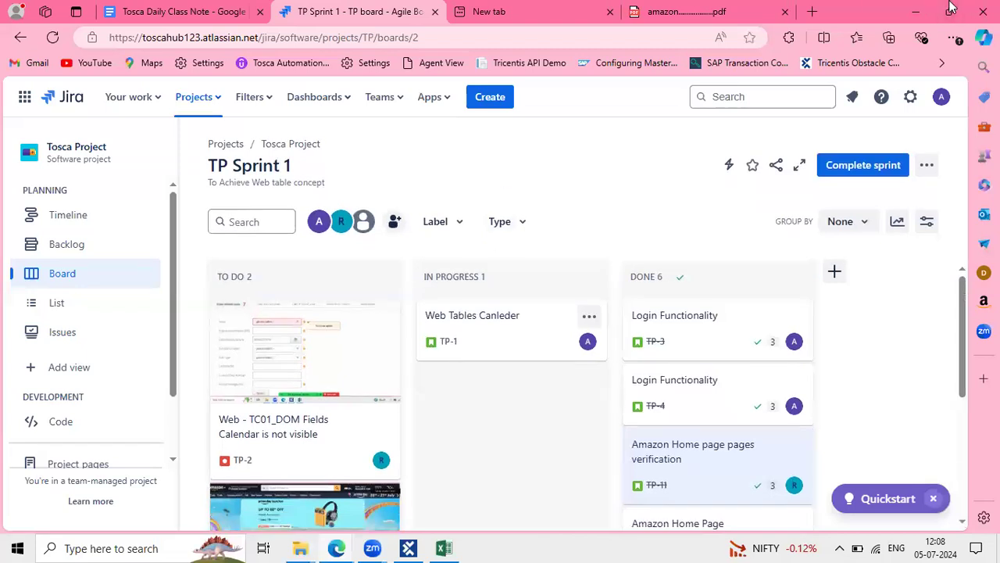
pyautogui.click(918, 11)
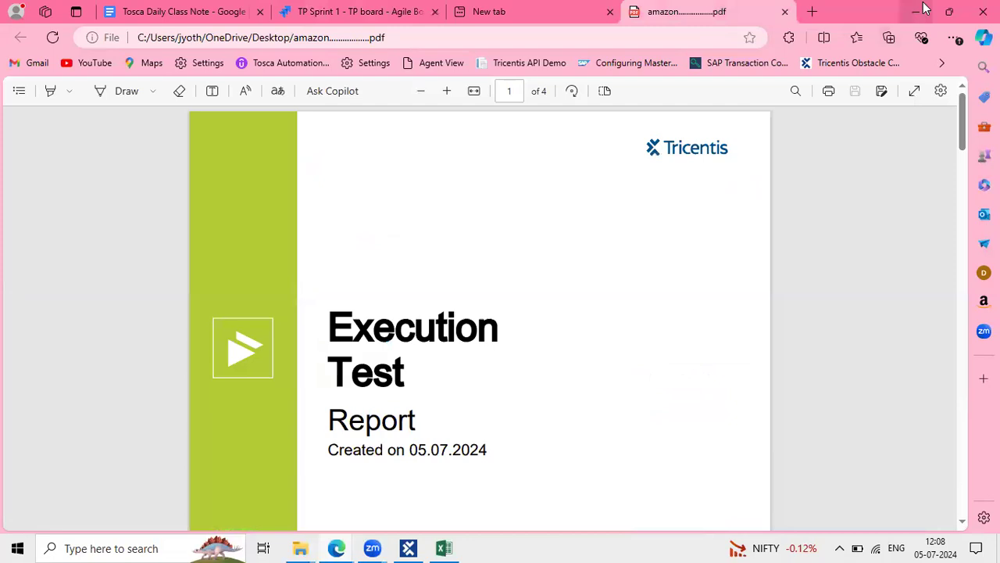
# Minimise the Edge PDF window to show Tosca's ActualLog with TP-11 passed
pyautogui.click(922, 8)
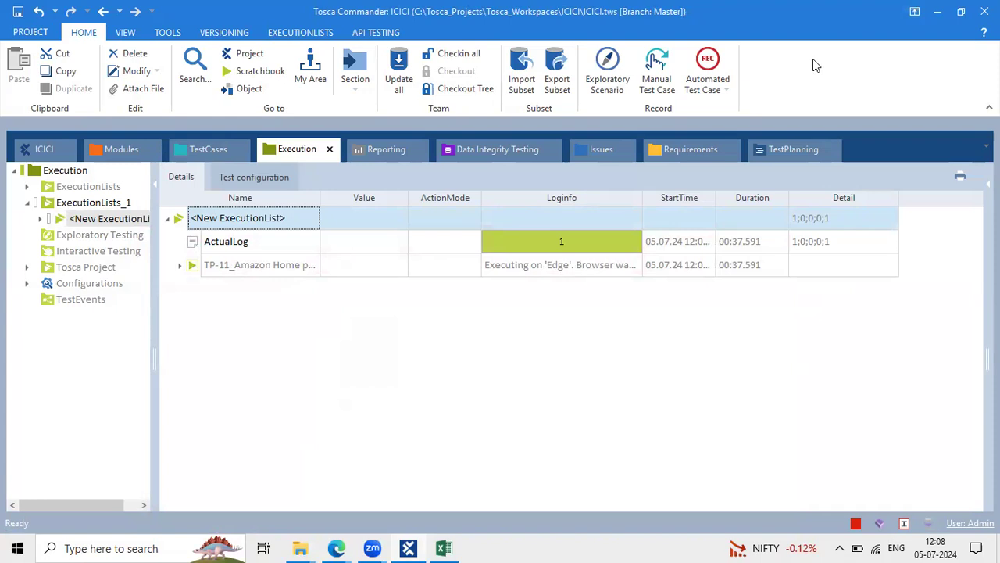
pyautogui.click(611, 82)
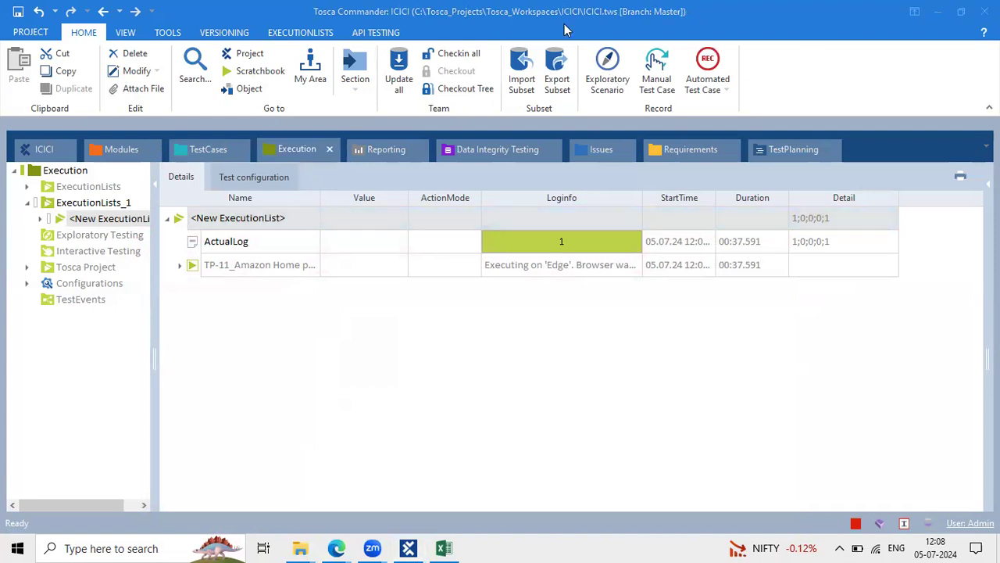